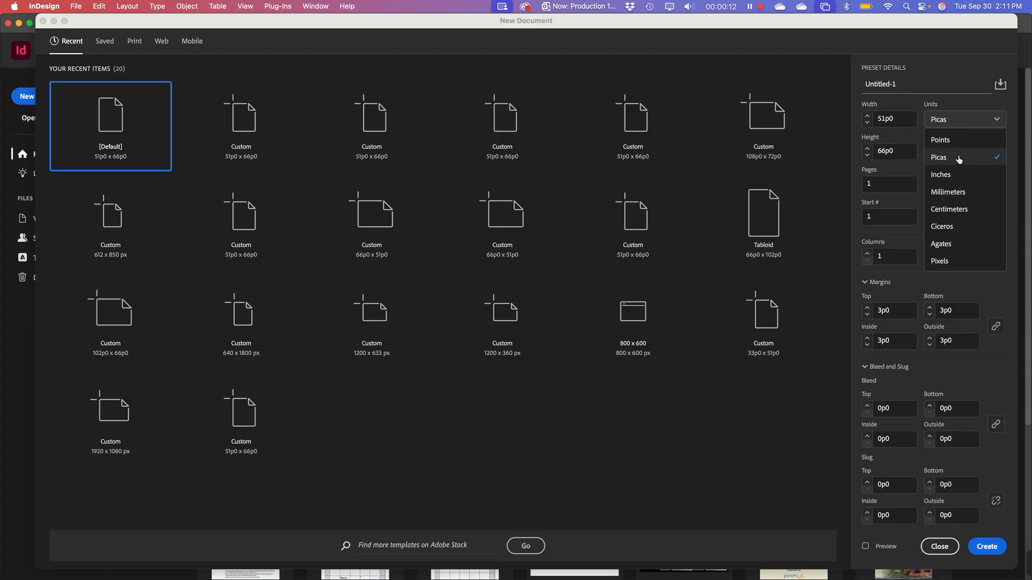
Create a new 8.5 x 11 in document with the units set to inches
click(950, 176)
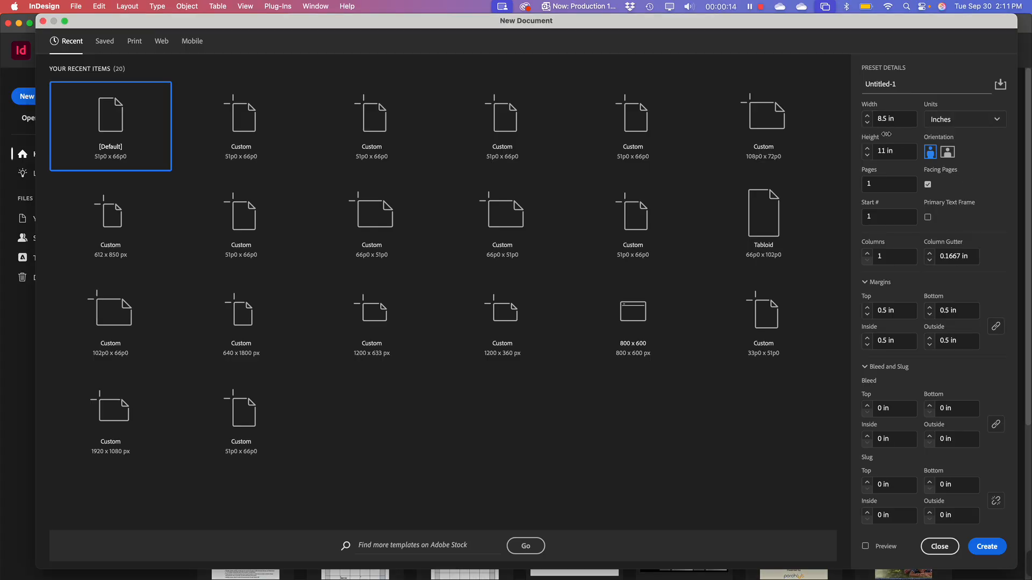
click(986, 546)
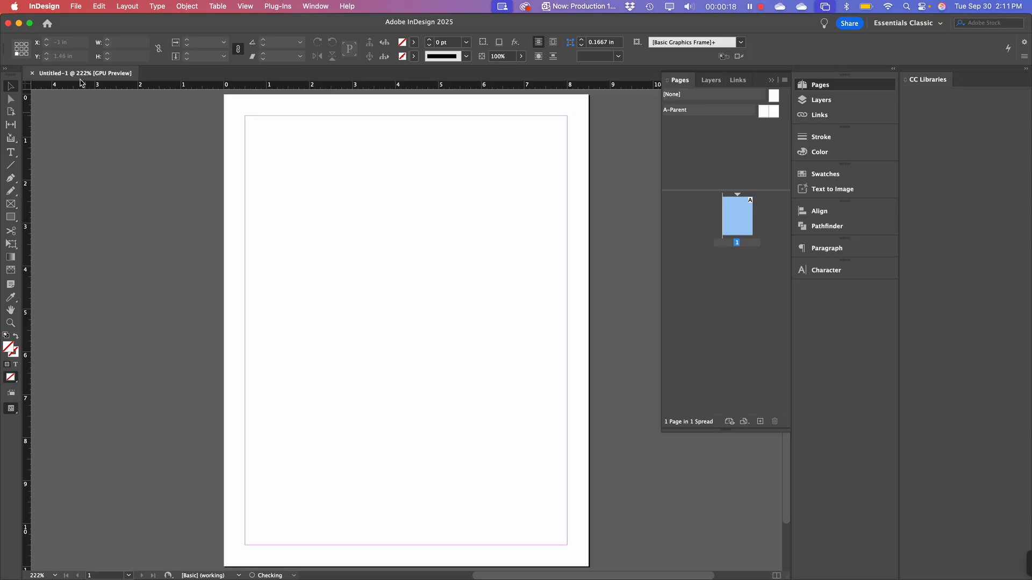
Save the new document as QuickDemo in the InDesign Book folder inside 0_AKRONU
click(76, 6)
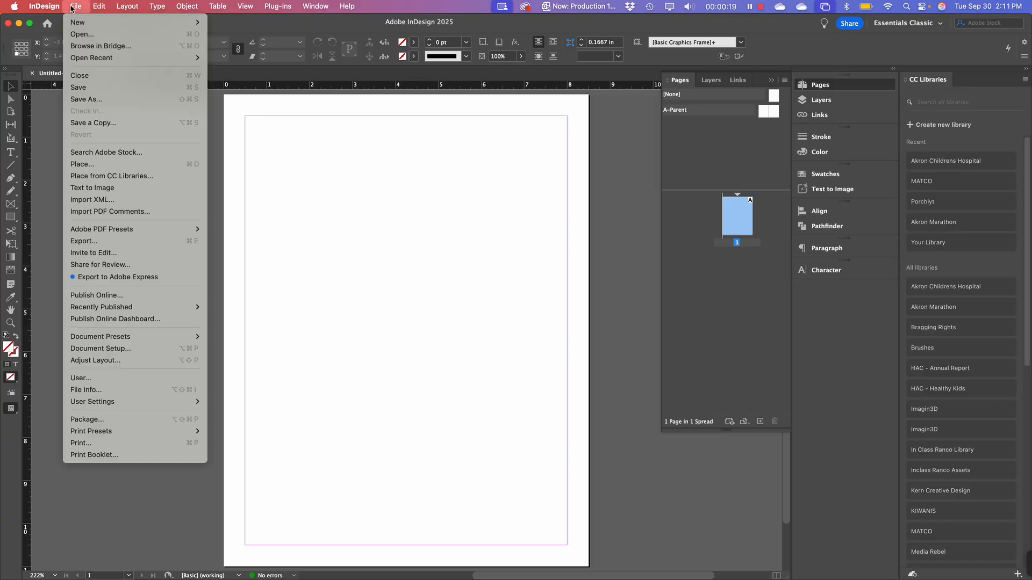
click(86, 100)
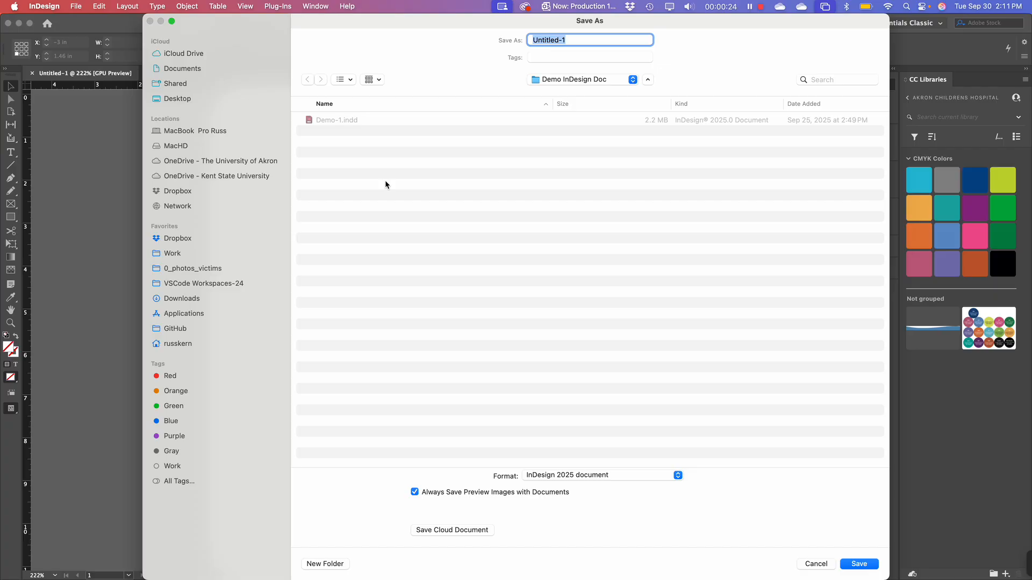
click(586, 119)
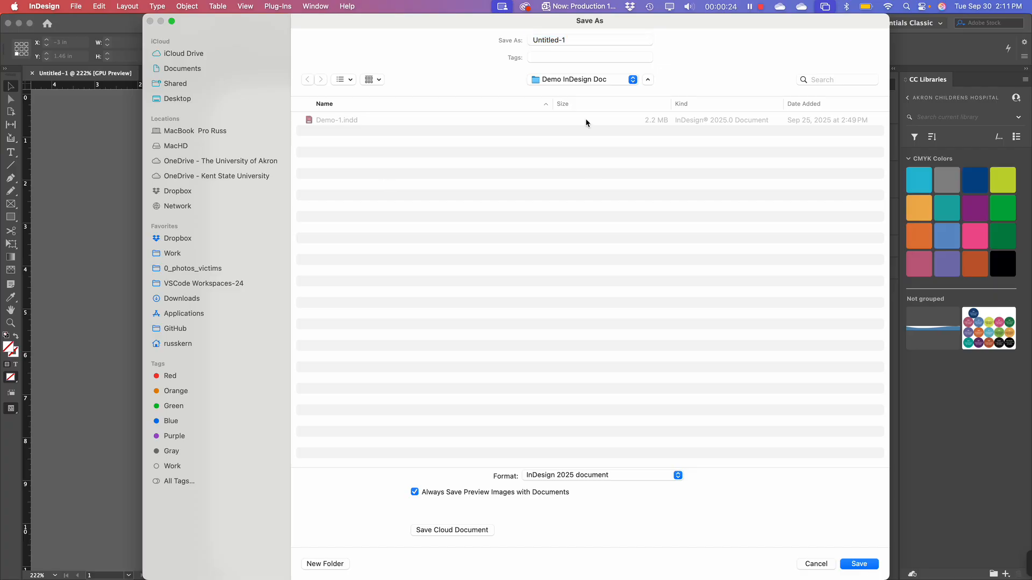
click(563, 39)
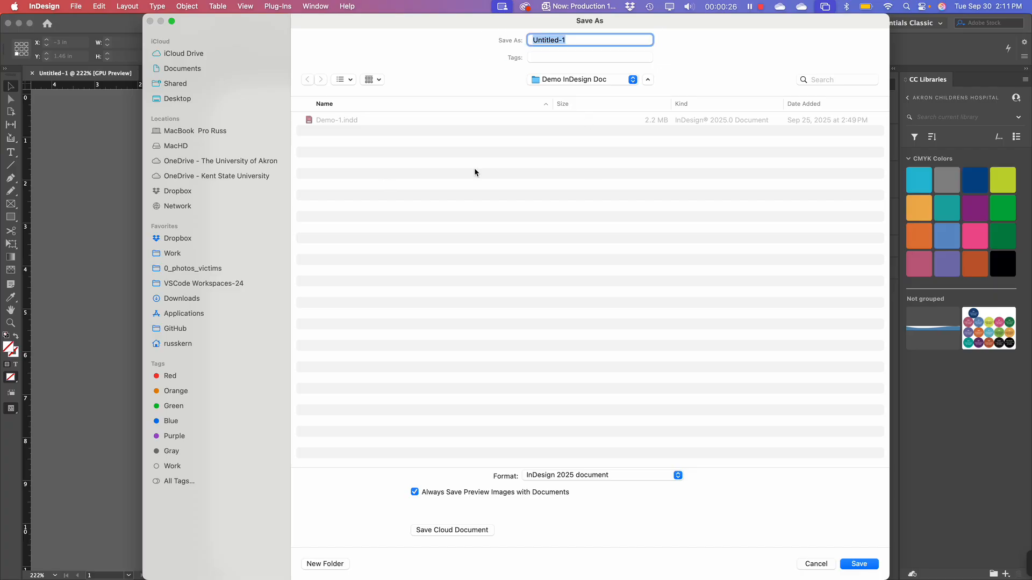
click(554, 80)
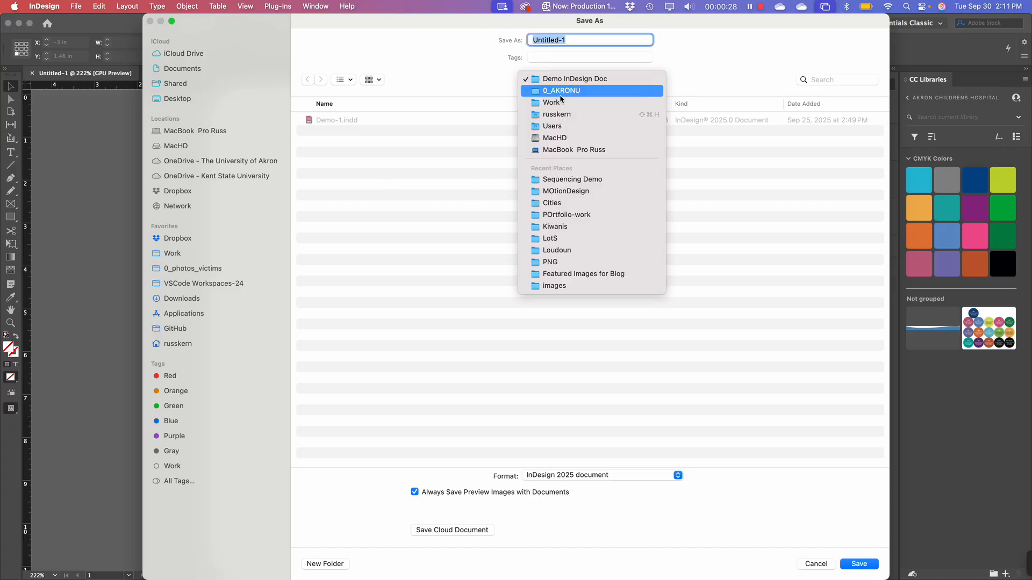
click(560, 96)
double_click(337, 186)
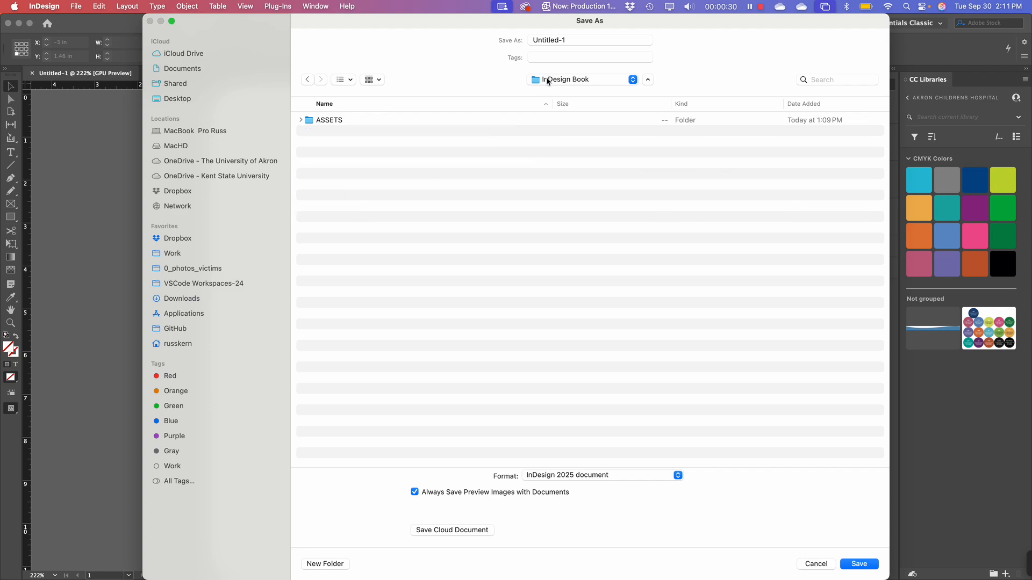
drag(575, 40, 503, 22)
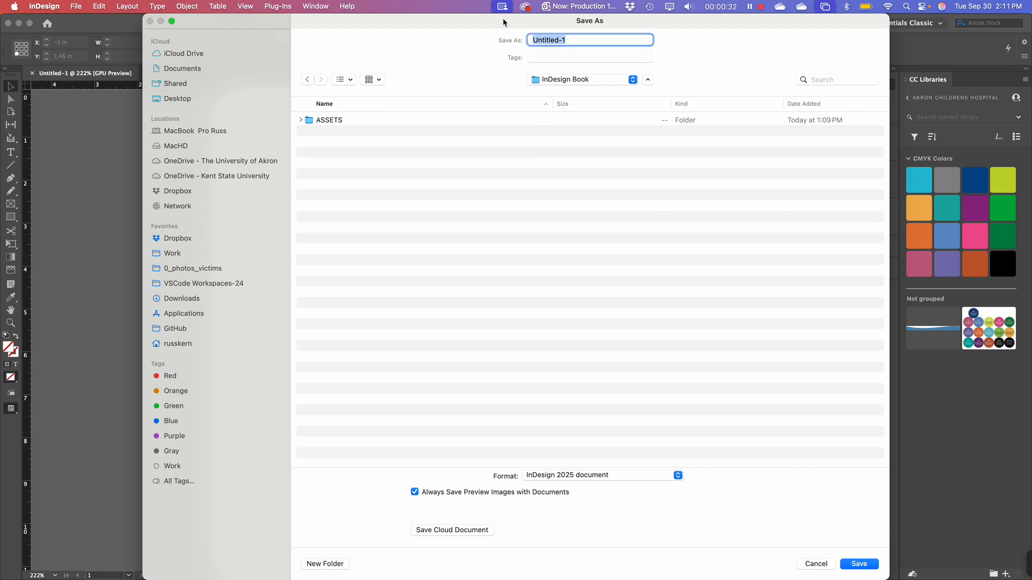
text(QuickDemo)
click(862, 565)
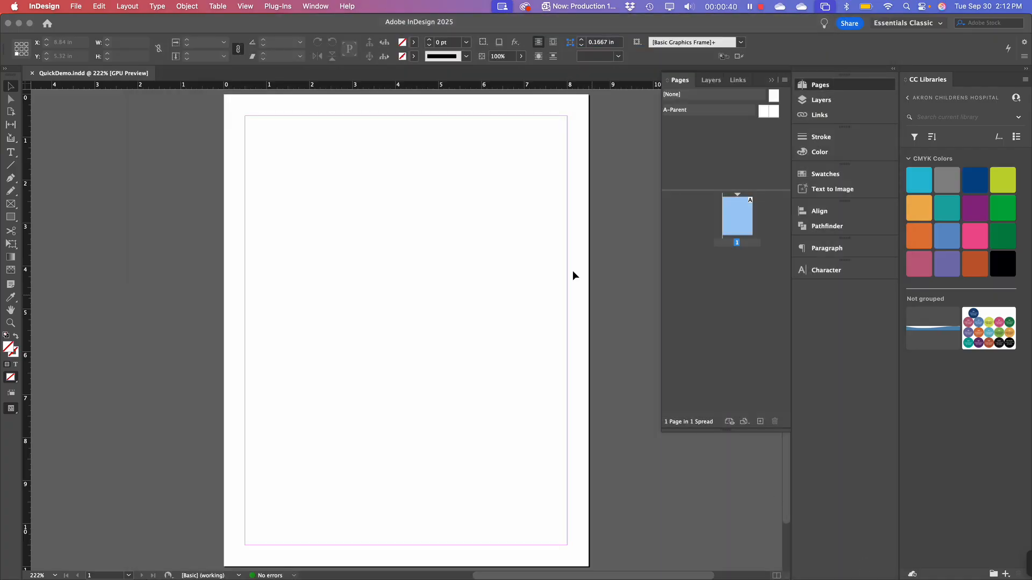
Switch to Finder and examine the contents of the InDesign Book folder and its ASSETS subfolder
key(super+Tab)
click(379, 303)
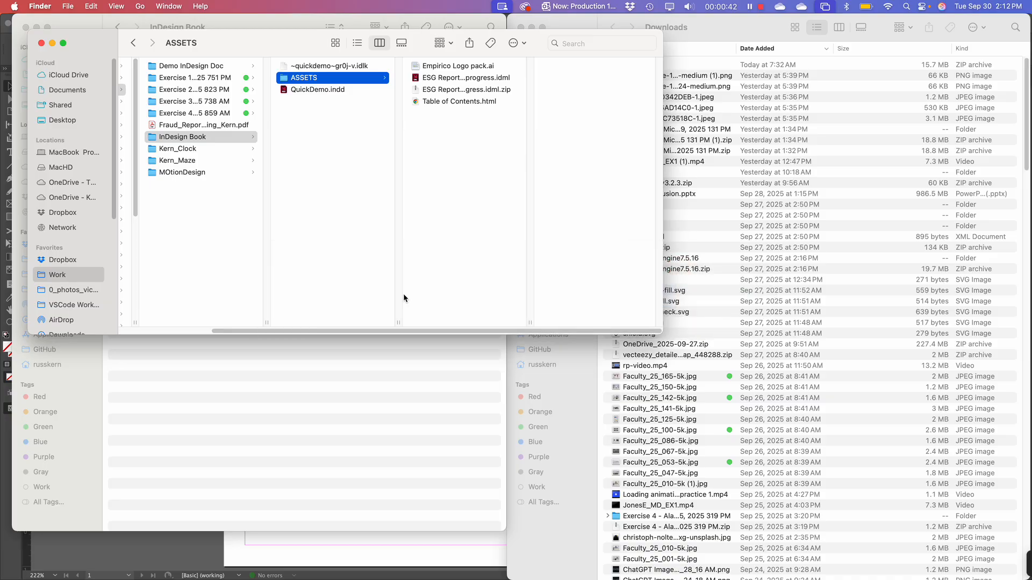
click(324, 155)
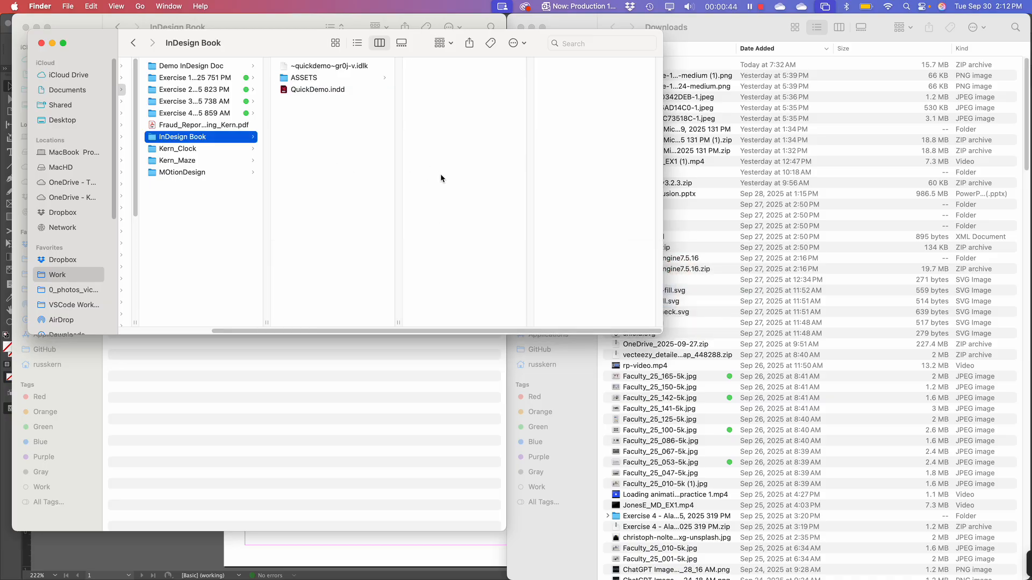
click(282, 91)
click(312, 132)
click(294, 81)
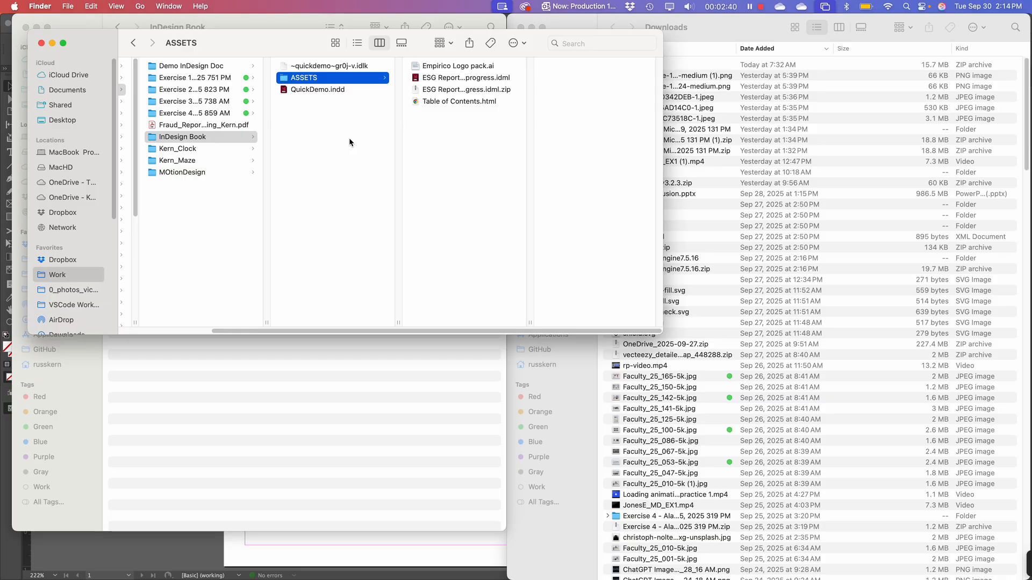
Open the file ESG Report - tues progress.idml from the ASSETS folder in InDesign
click(447, 78)
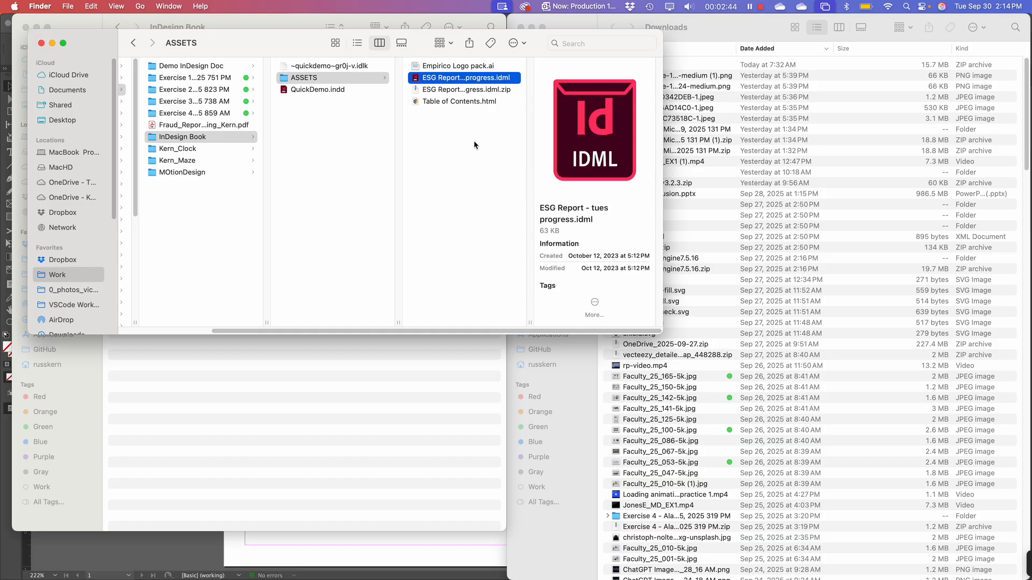
click(325, 131)
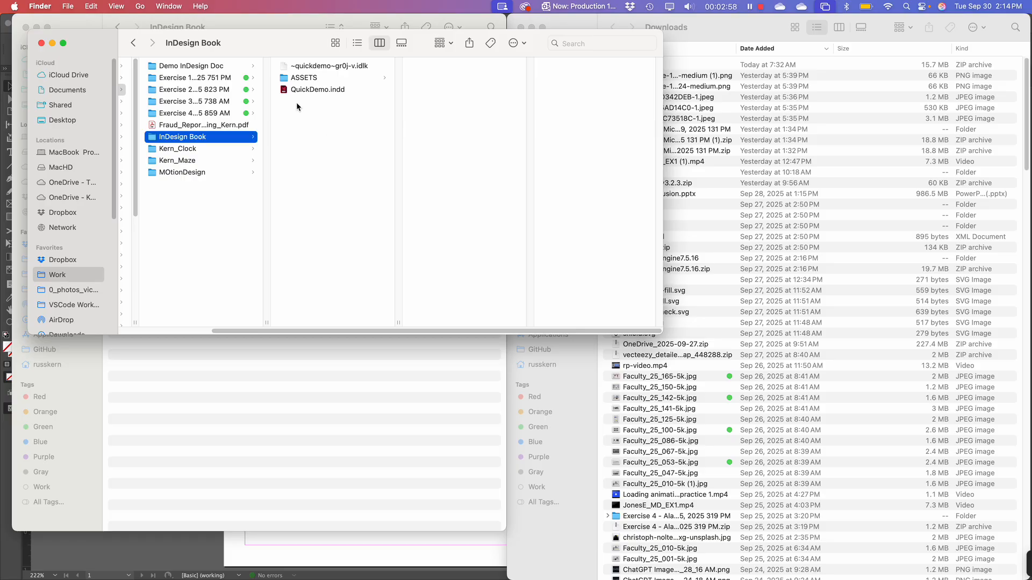
click(299, 79)
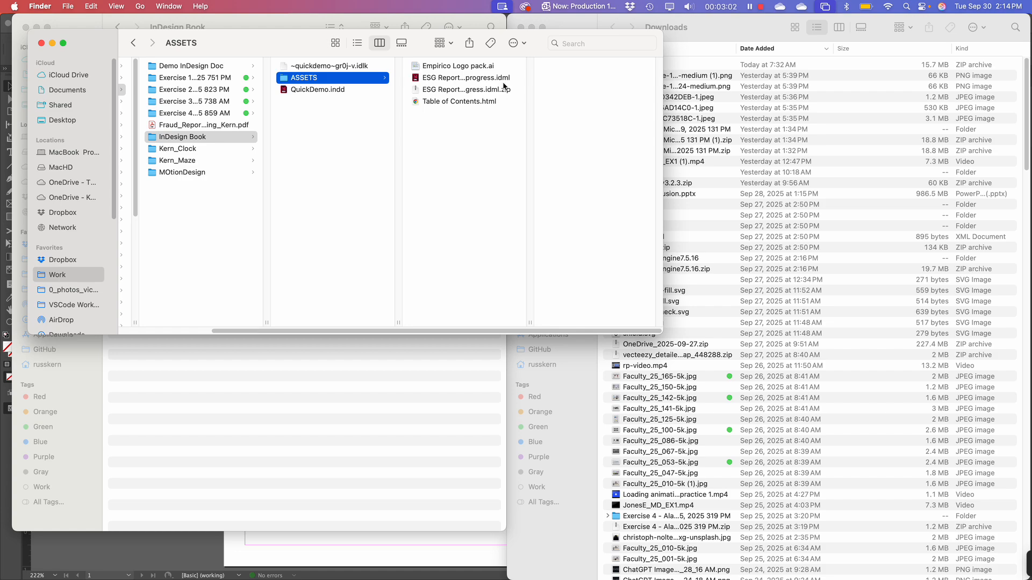
double_click(415, 79)
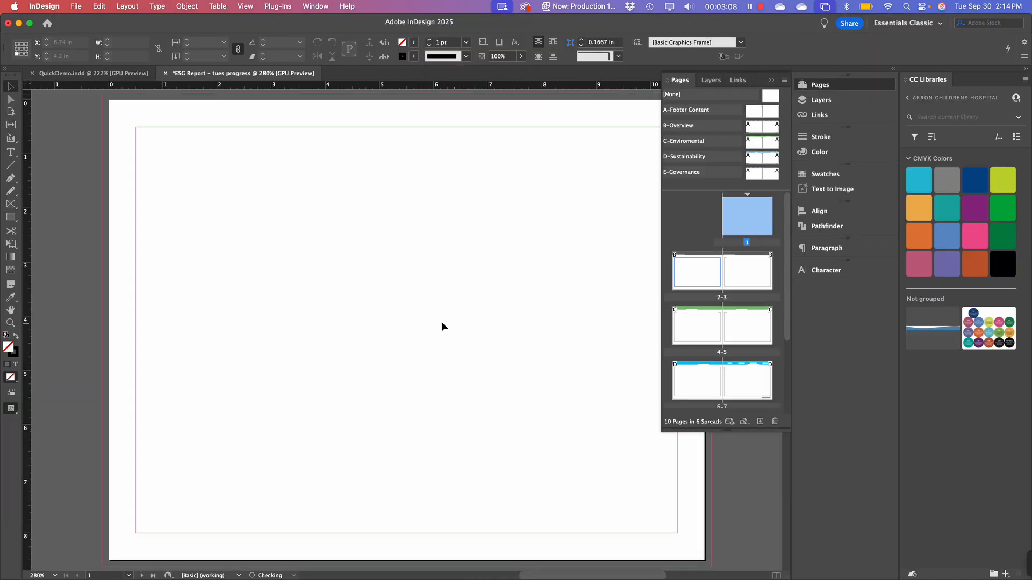
Look through the ESG report's pages, from the first page to the Overview and Enviromental spreads and their section headers
drag(497, 392, 418, 188)
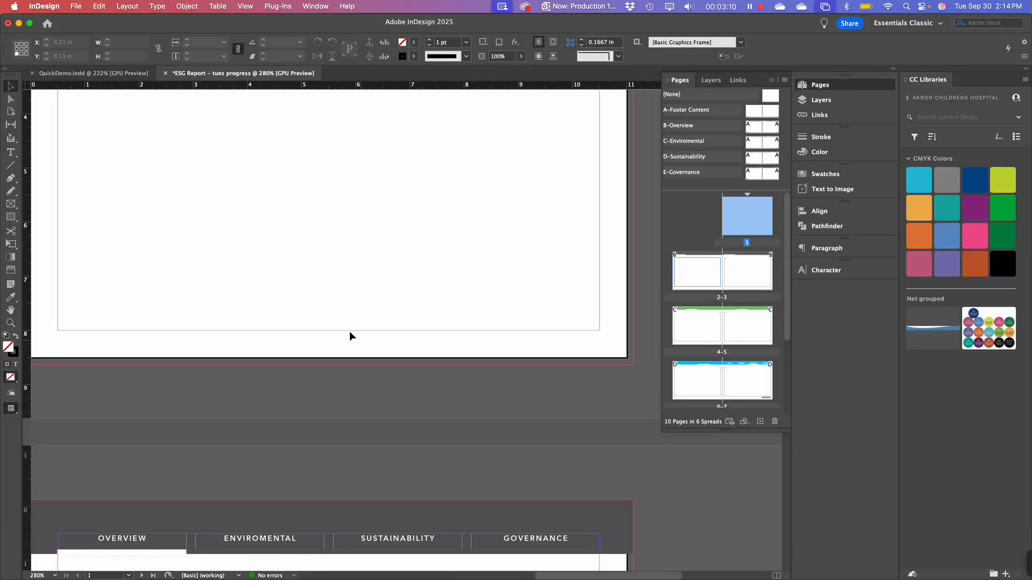
drag(277, 429, 419, 194)
drag(353, 382, 484, 214)
drag(295, 328, 525, 355)
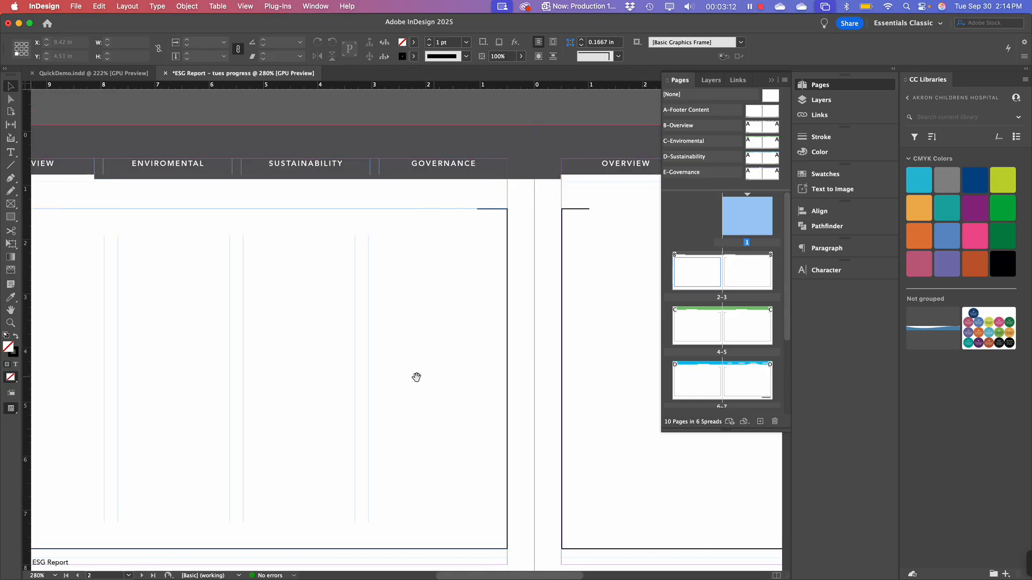
drag(295, 359, 414, 364)
drag(576, 380, 340, 325)
drag(480, 414, 362, 118)
drag(356, 389, 373, 141)
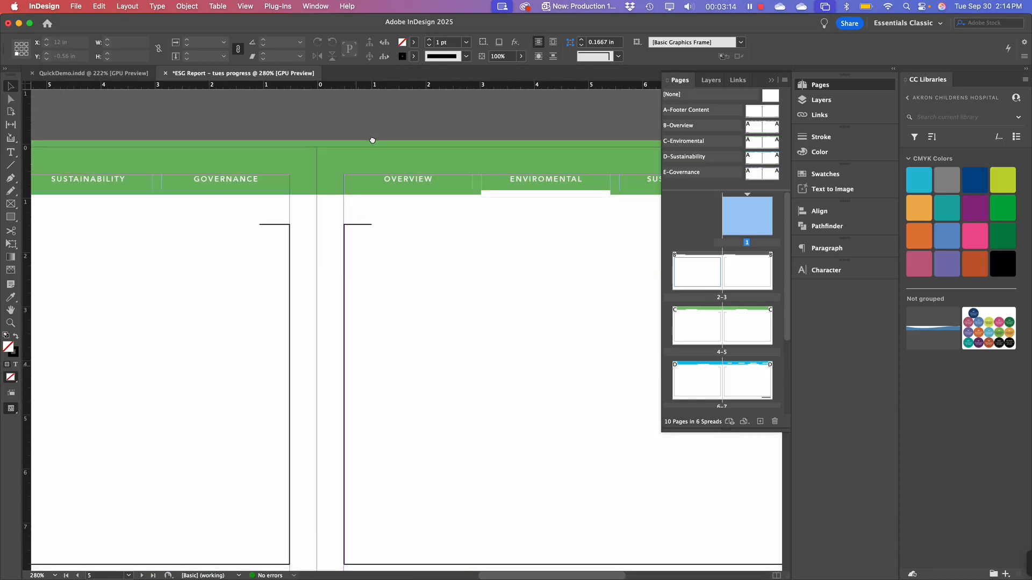
scroll(372, 141, up, 15)
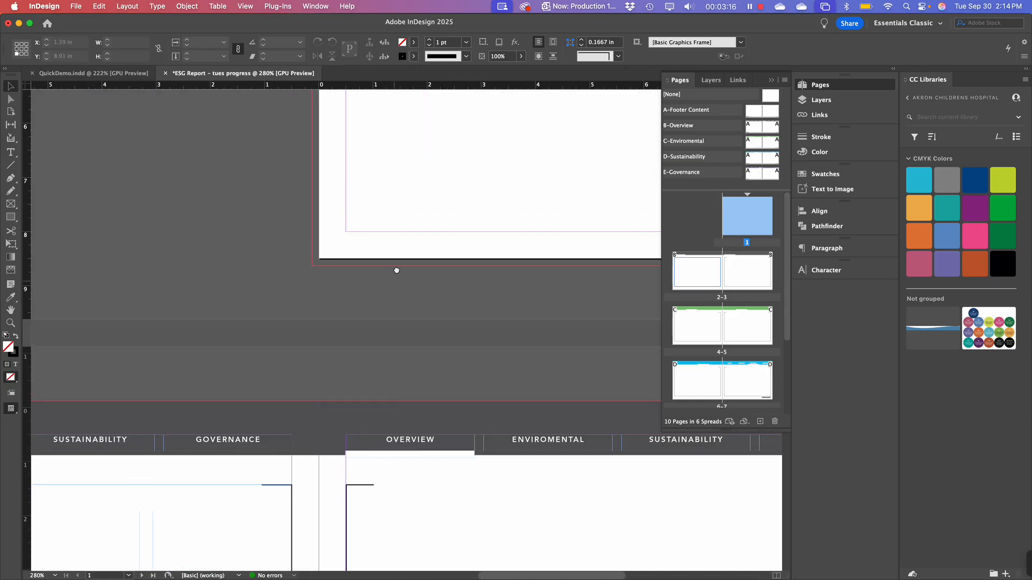
scroll(396, 270, up, 10)
scroll(369, 322, right, 6)
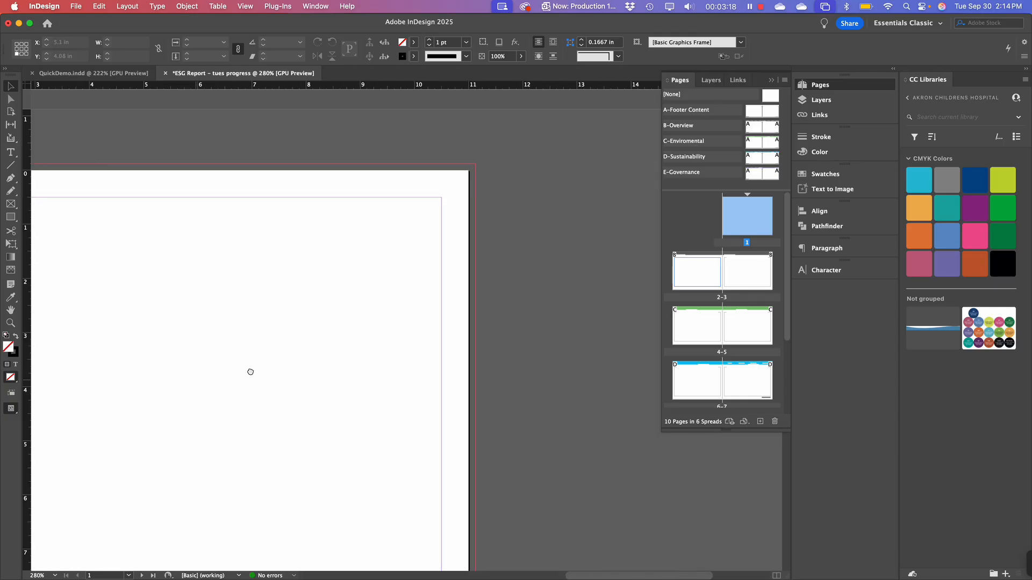
scroll(250, 372, left, 6)
scroll(251, 372, down, 3)
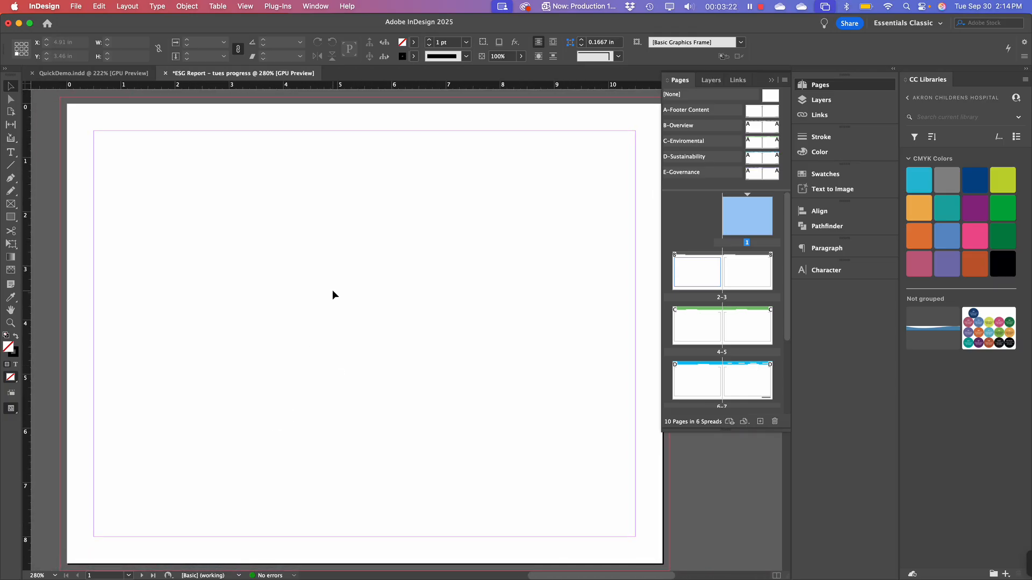
drag(189, 19, 187, 18)
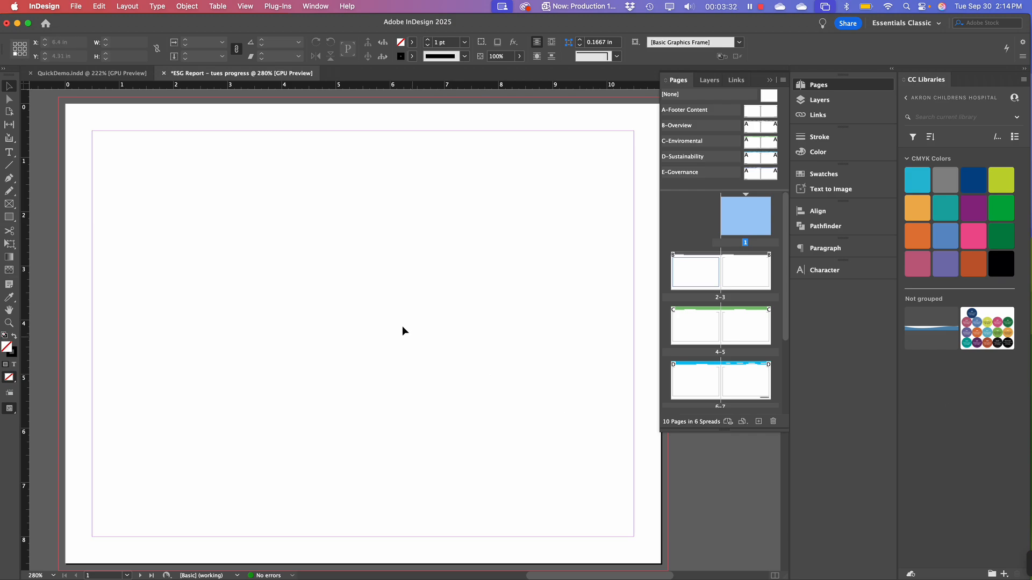
scroll(324, 340, down, 10)
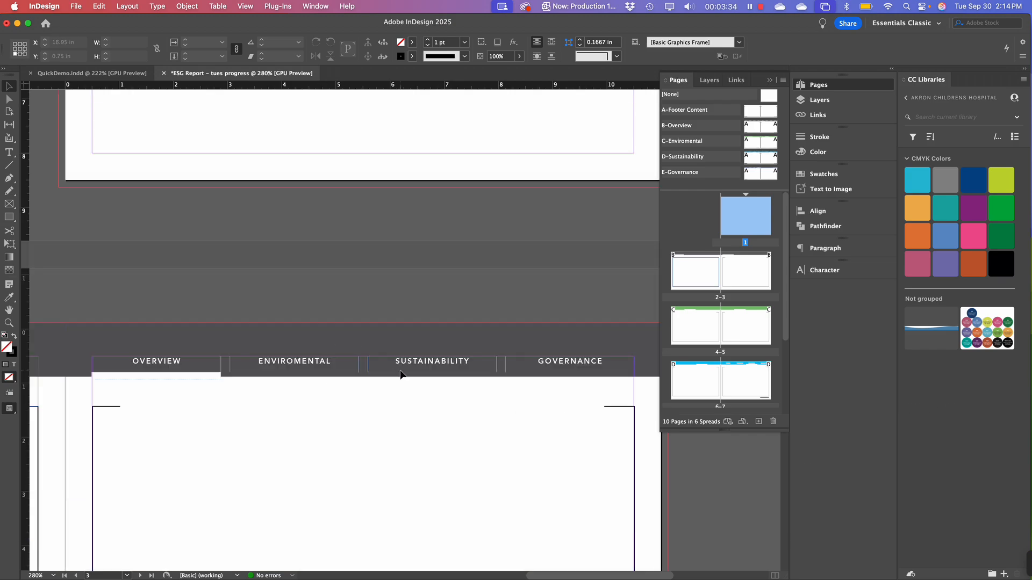
scroll(400, 369, down, 1)
scroll(400, 374, up, 10)
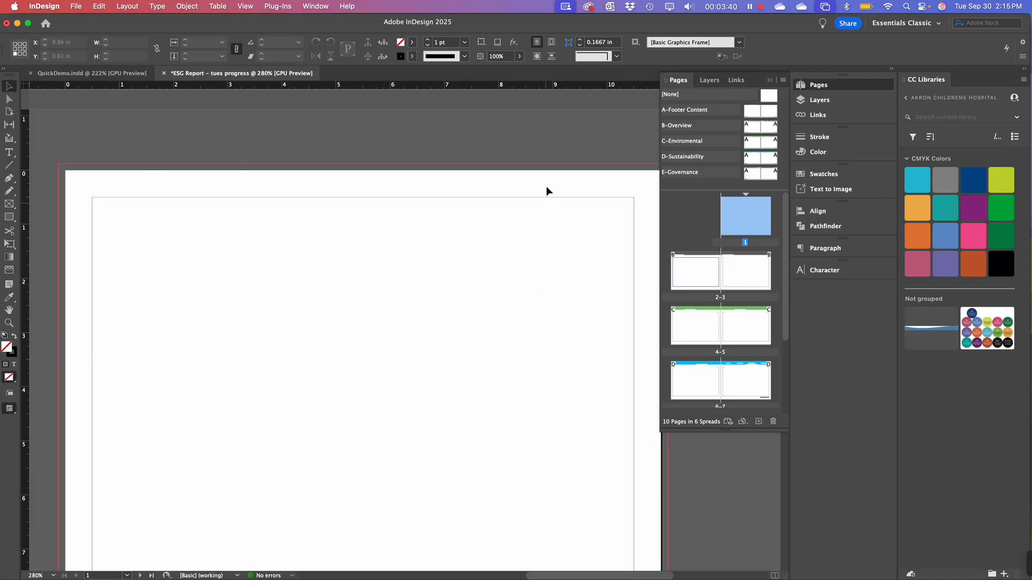
Close the QuickDemo document, keeping the ESG report open
key(super+Tab)
click(30, 74)
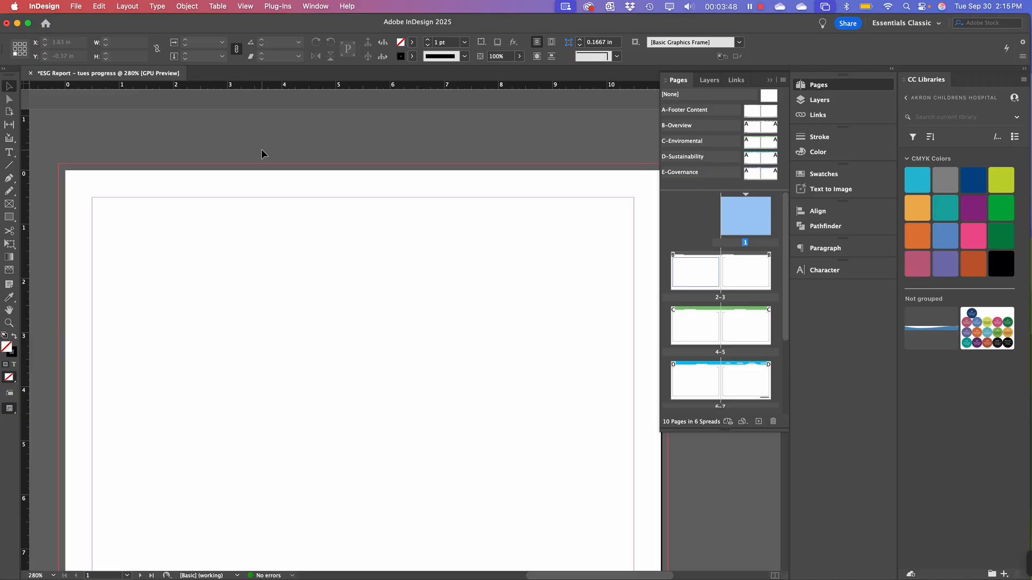
Switch to Finder and go back from the ASSETS folder to the InDesign Book folder to check its files
key(super+Tab)
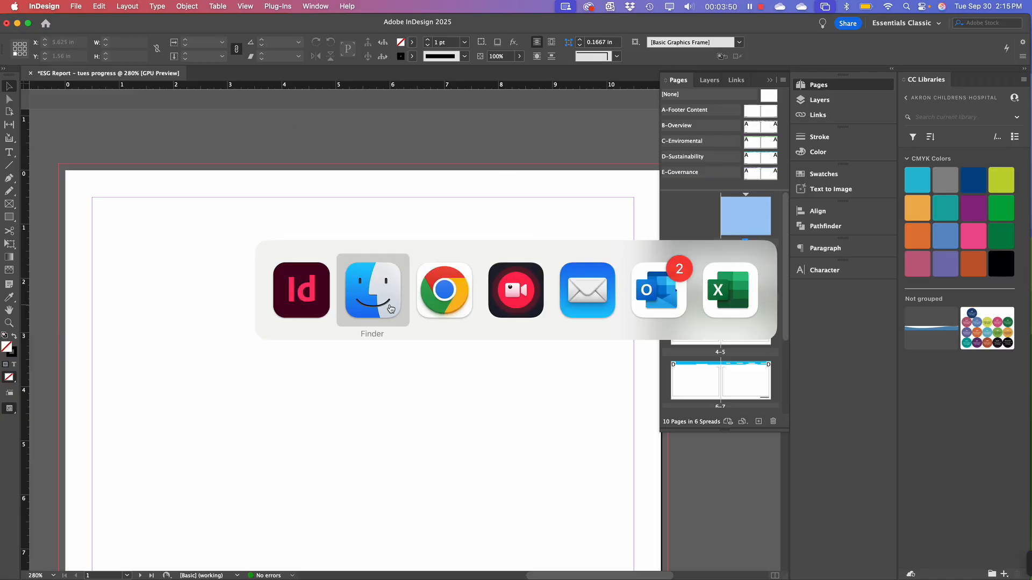
click(380, 290)
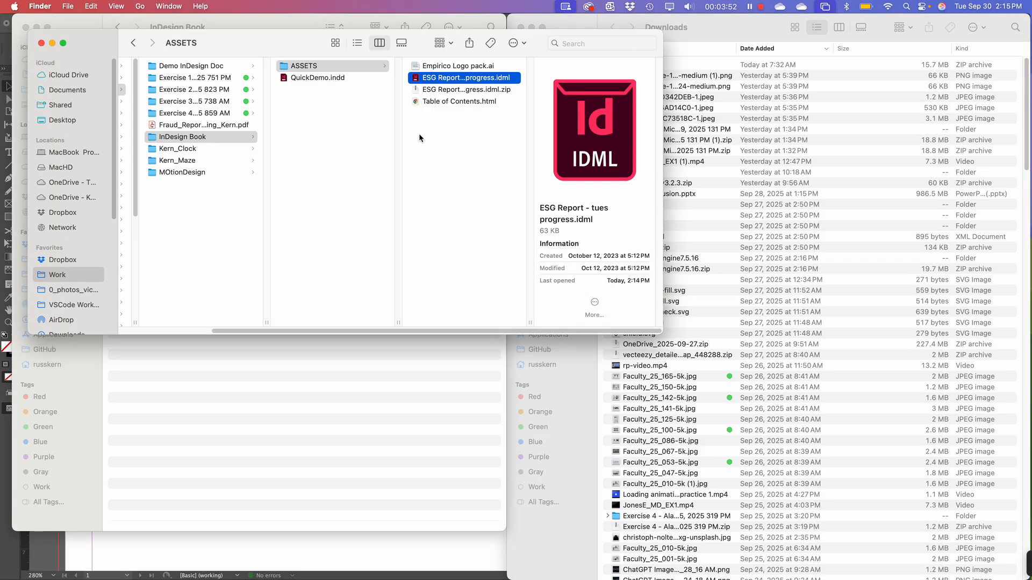
key(Left)
key(Left)
Switch to Chrome and review the Empirico Doc copy in Google Docs, from the Front Cover and CEO Letter to the Our Mission sections
key(super+Tab)
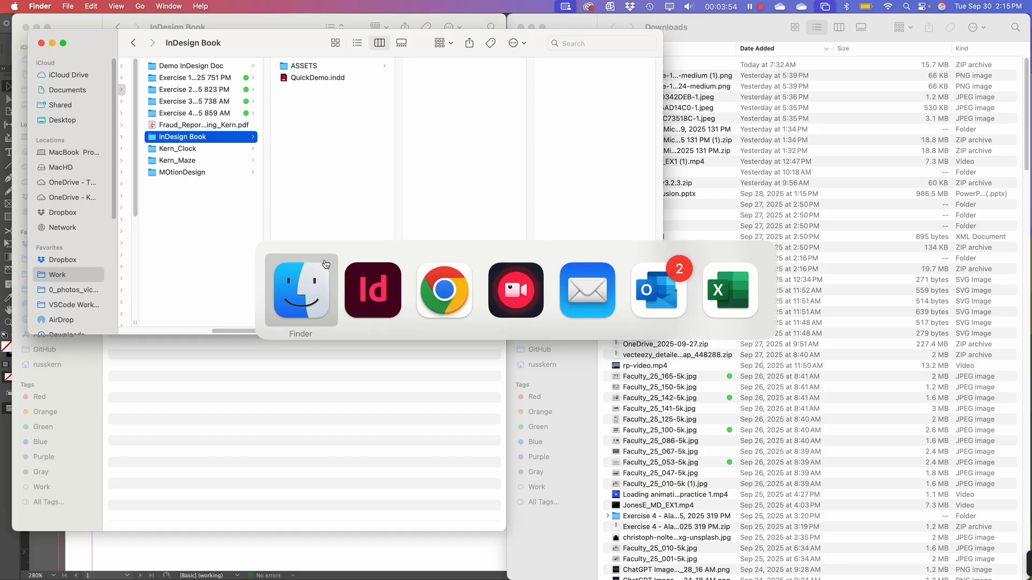
click(459, 295)
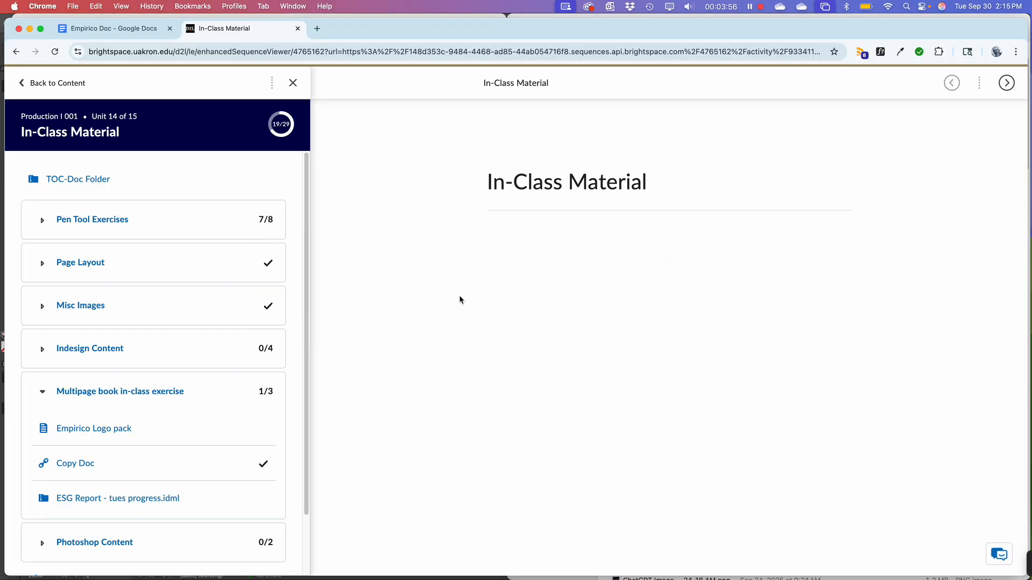
click(108, 28)
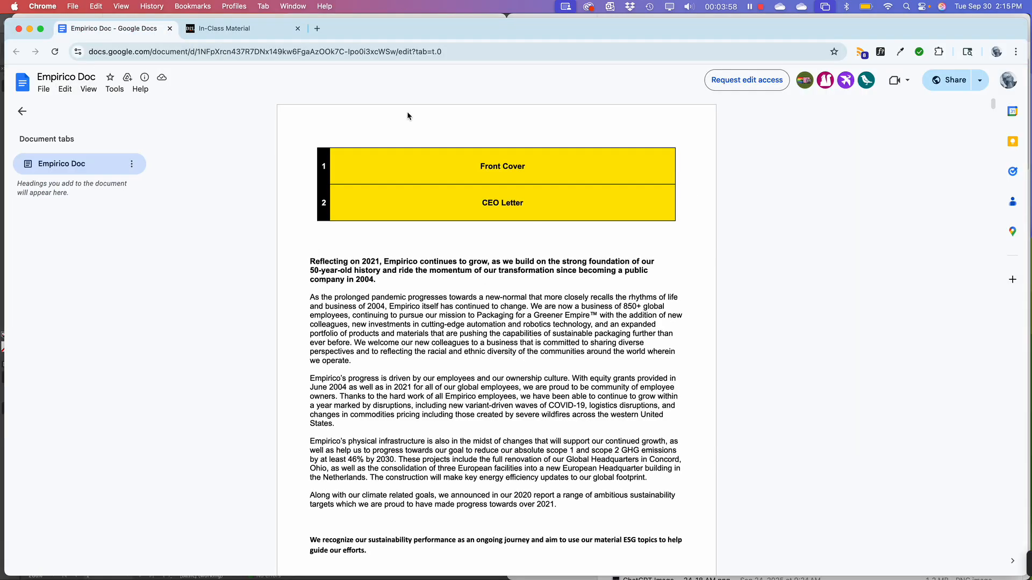
scroll(499, 353, down, 15)
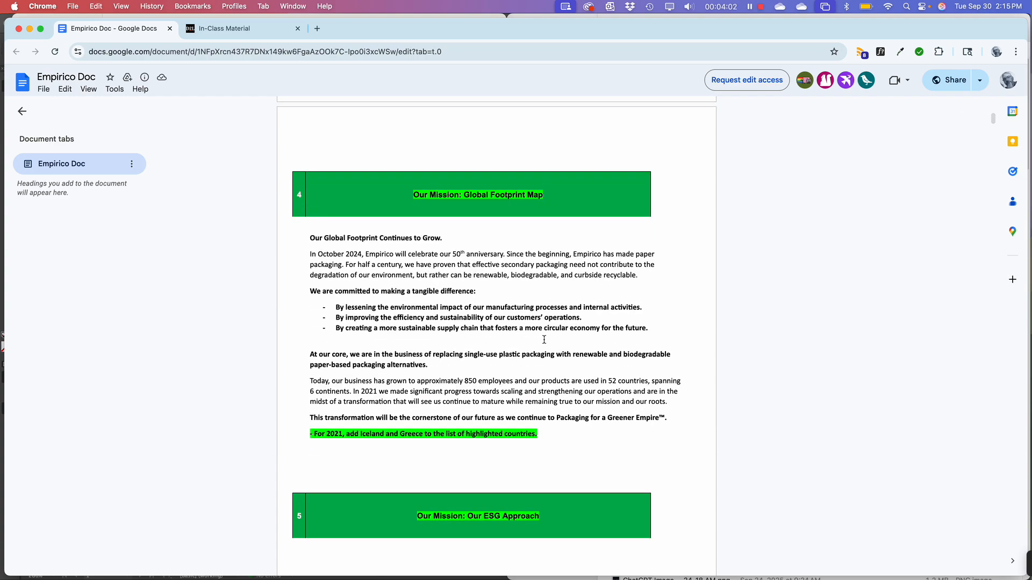
drag(544, 340, 544, 333)
click(613, 427)
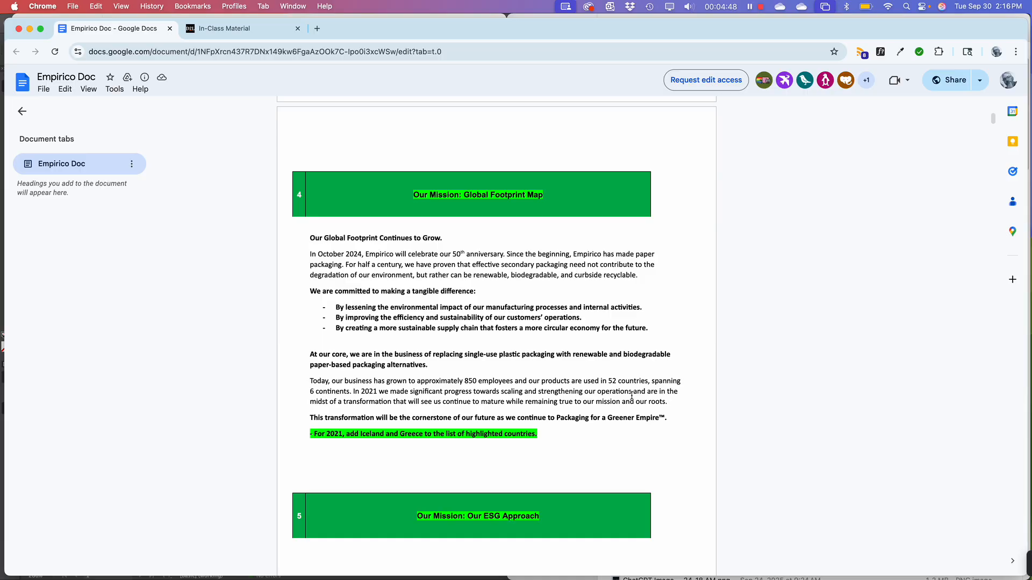
scroll(632, 396, up, 15)
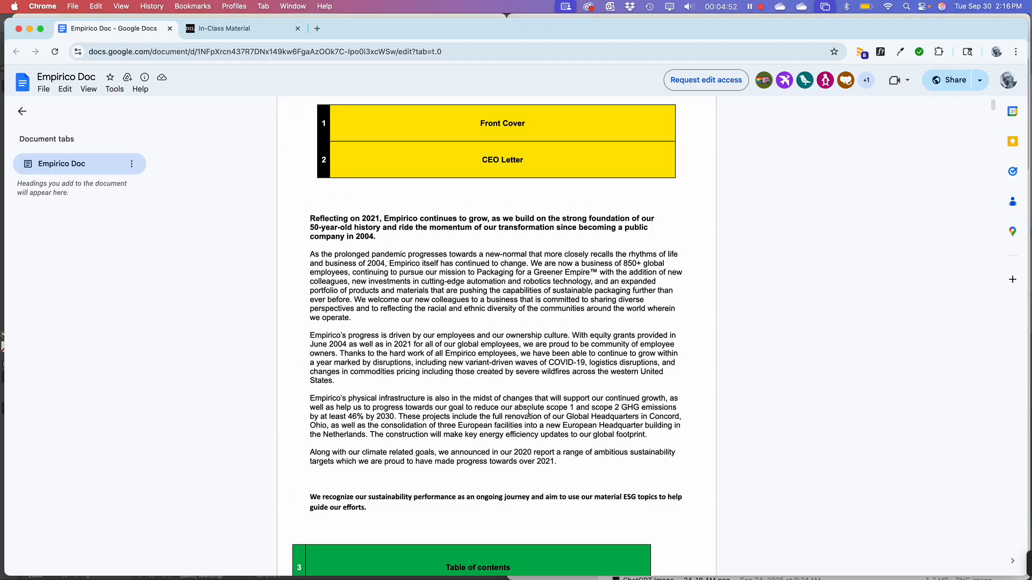
Review the Front Cover and CEO Letter copy in the Empirico Doc, highlighting the section heading
scroll(526, 403, up, 2)
drag(457, 159, 567, 162)
click(567, 163)
scroll(537, 215, down, 3)
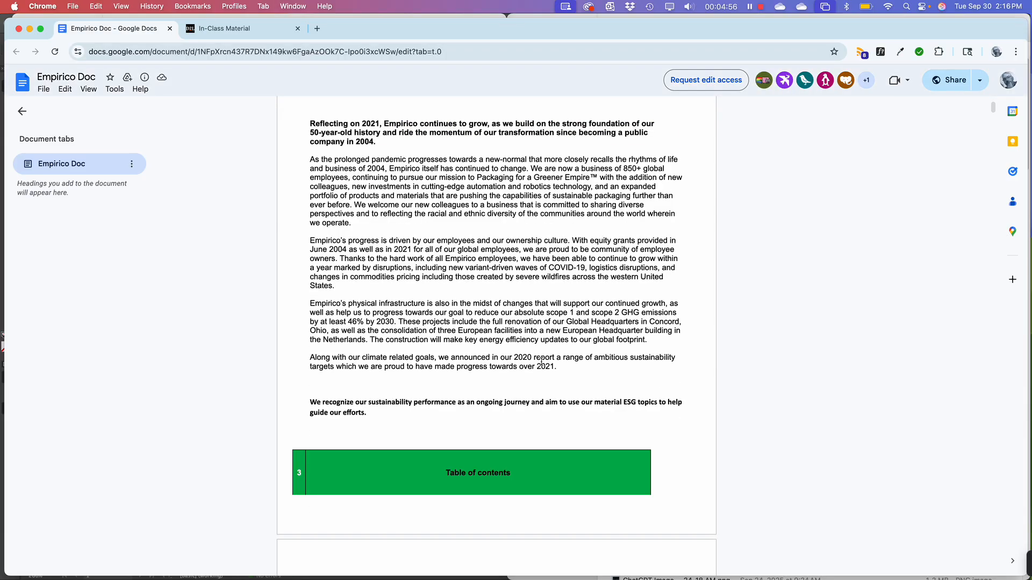
scroll(512, 300, up, 1)
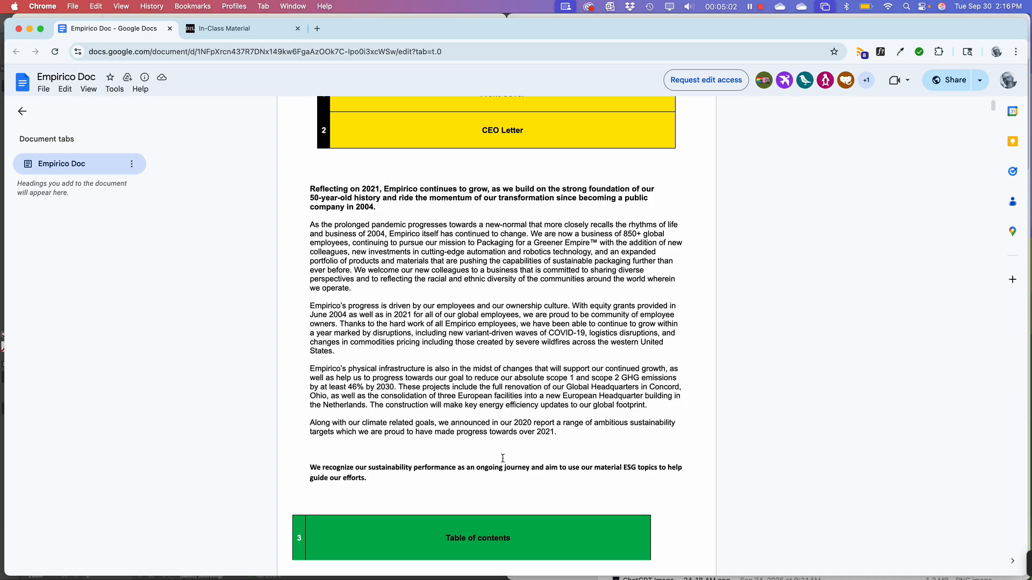
scroll(503, 459, down, 4)
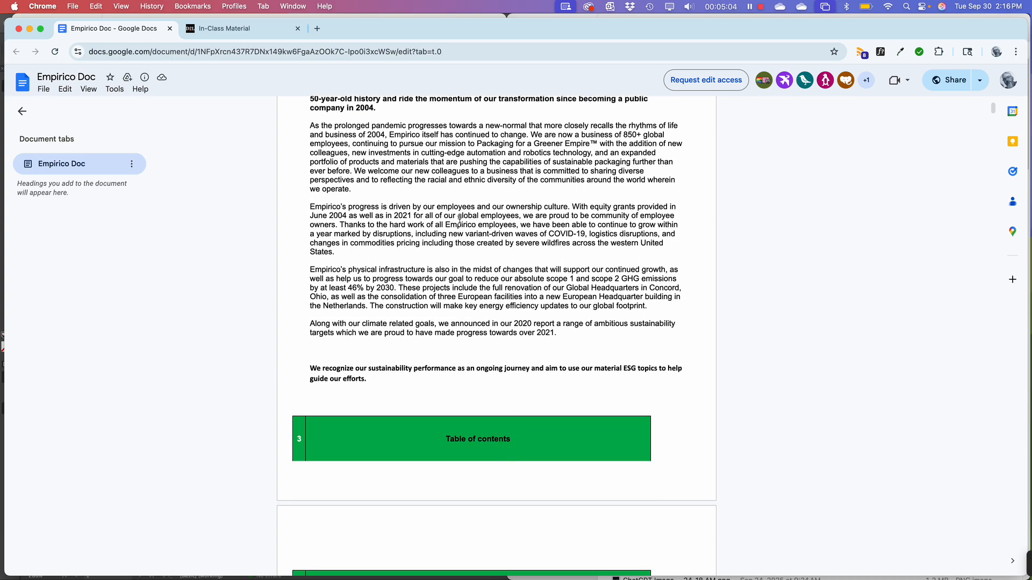
scroll(490, 237, down, 3)
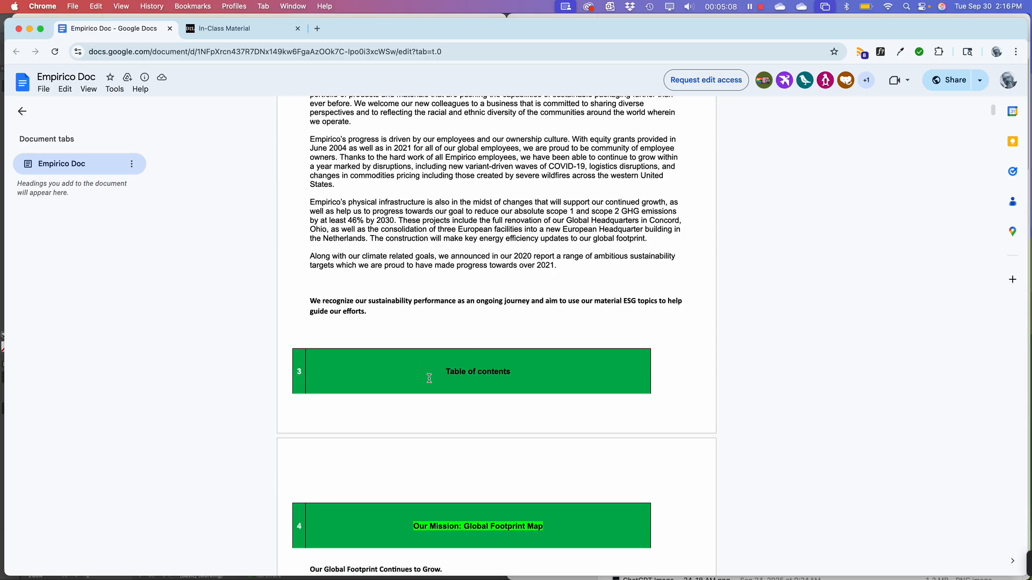
Read on from the Table of contents through the Global Footprint Map and Our ESG Approach copy, highlighting each section's text
drag(429, 378, 568, 373)
scroll(500, 290, down, 8)
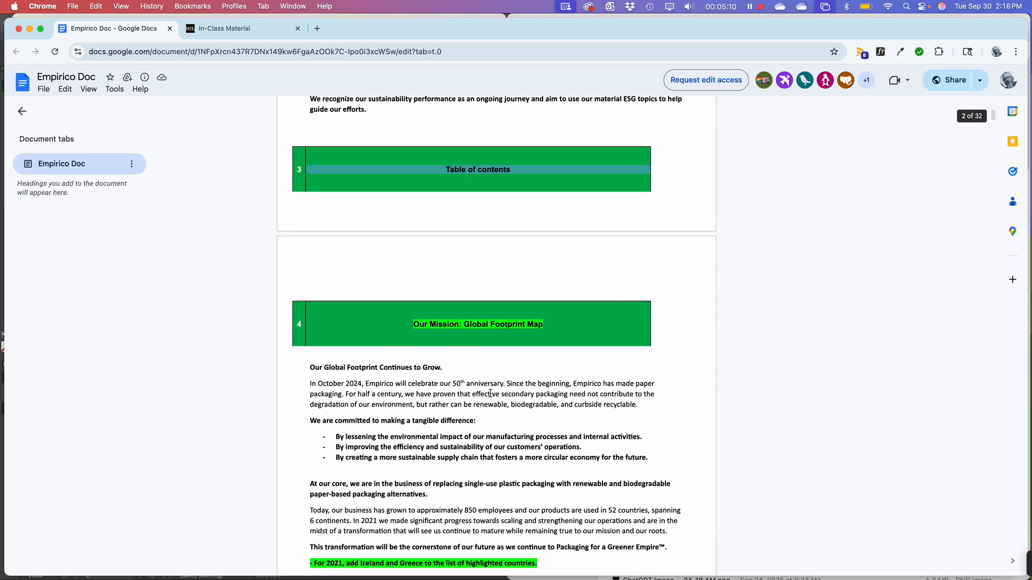
scroll(490, 252, down, 9)
drag(328, 108, 604, 324)
scroll(444, 324, down, 3)
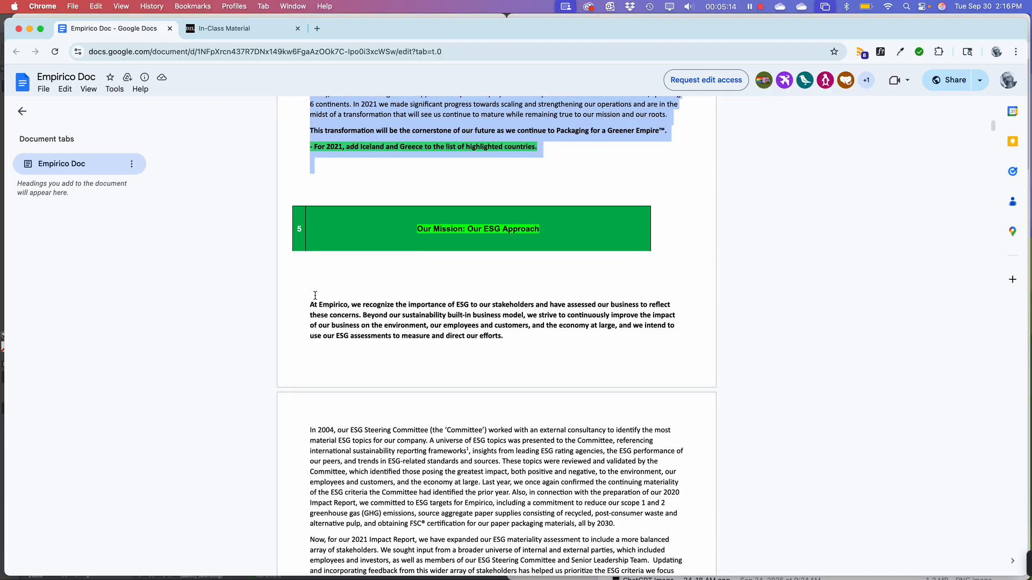
drag(312, 293, 527, 481)
scroll(528, 481, down, 4)
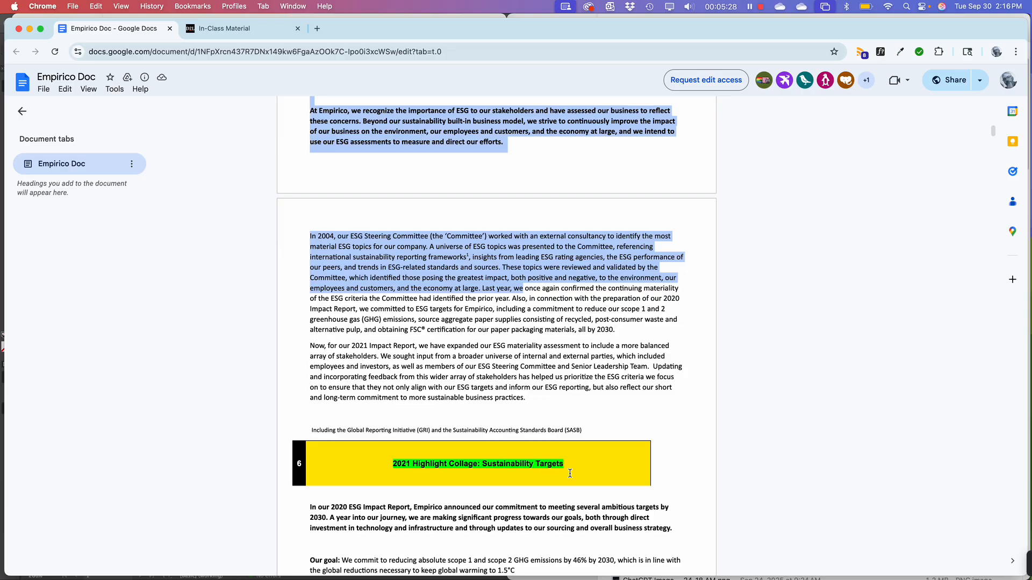
Return to the start of the copy document and recheck the order of sections 1 to 5
scroll(570, 376, up, 10)
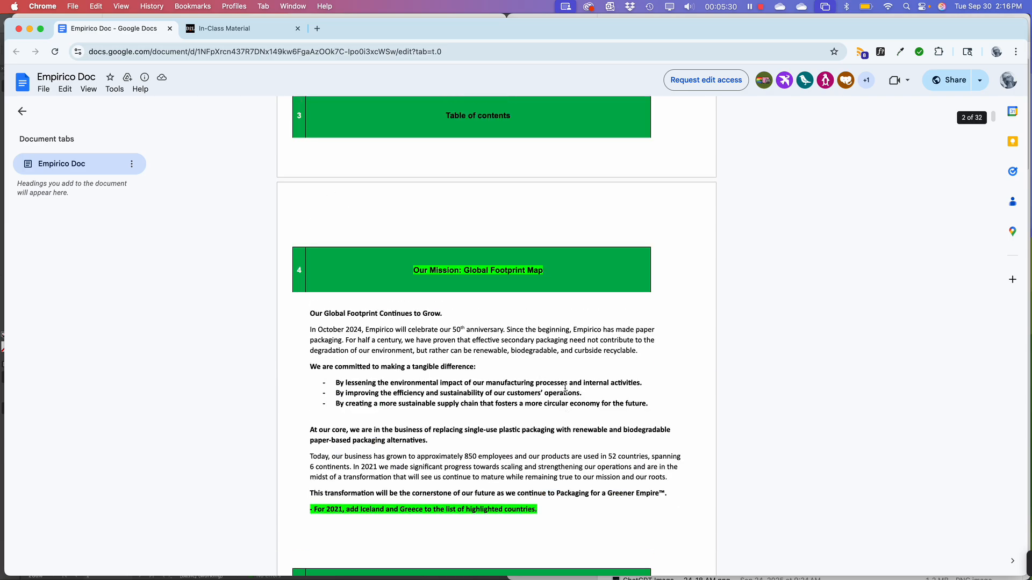
scroll(524, 203, up, 6)
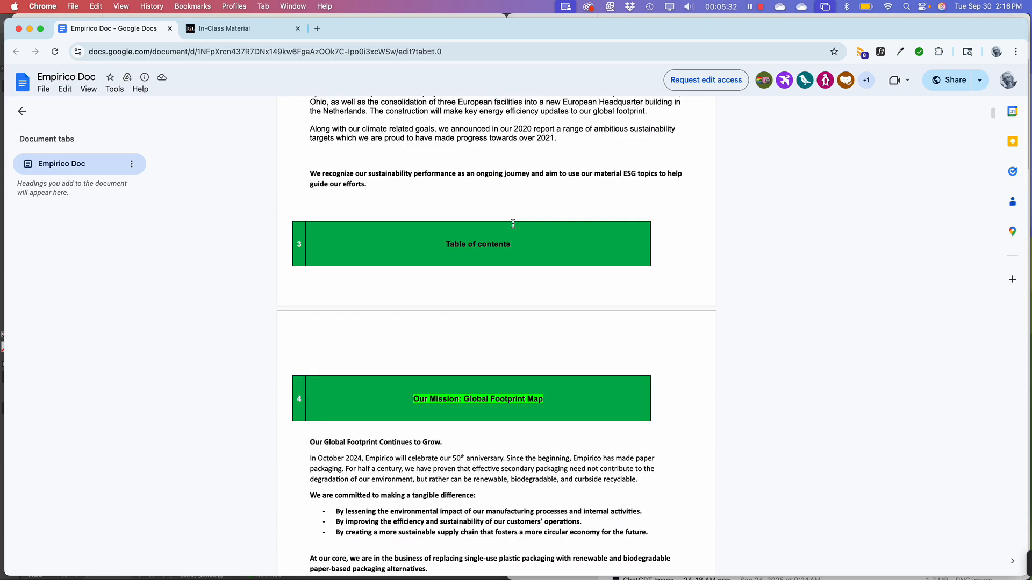
scroll(462, 199, up, 2)
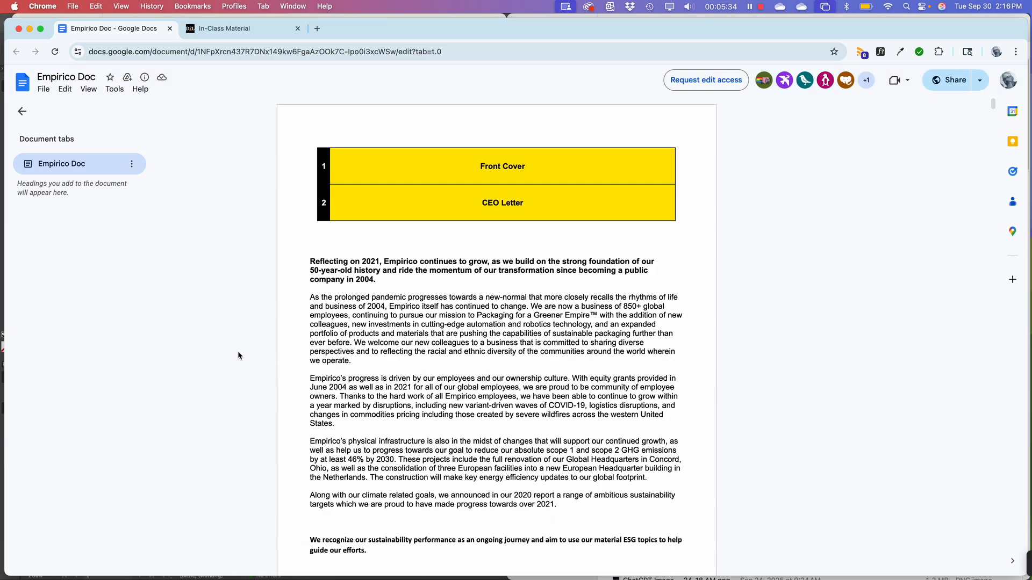
scroll(413, 351, up, 2)
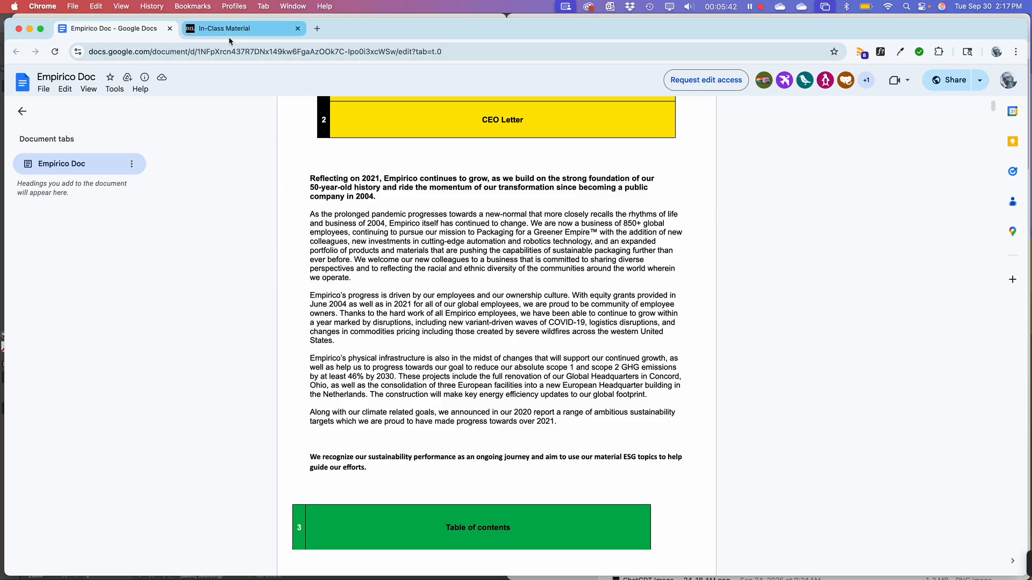
scroll(378, 278, down, 6)
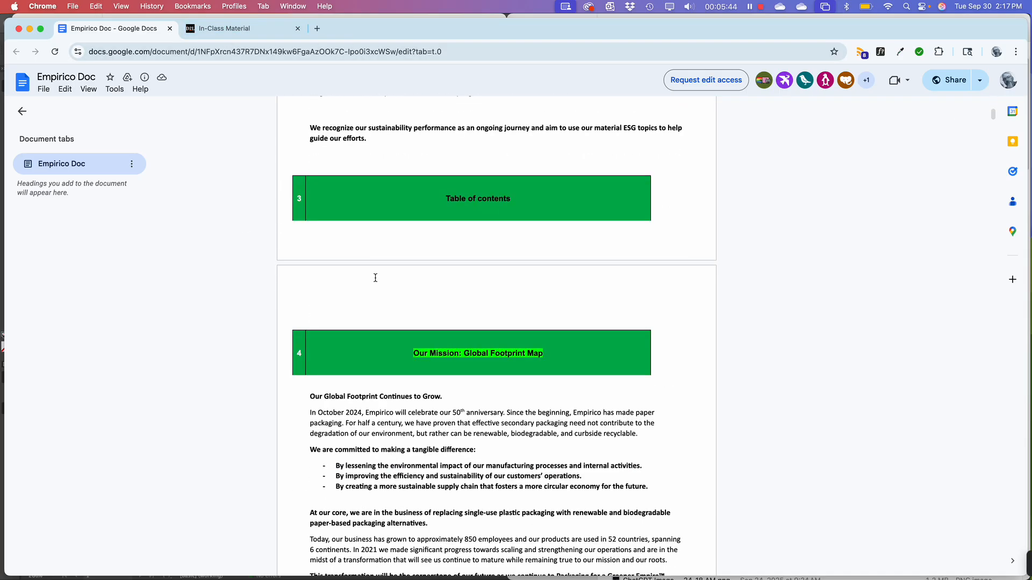
scroll(376, 278, down, 2)
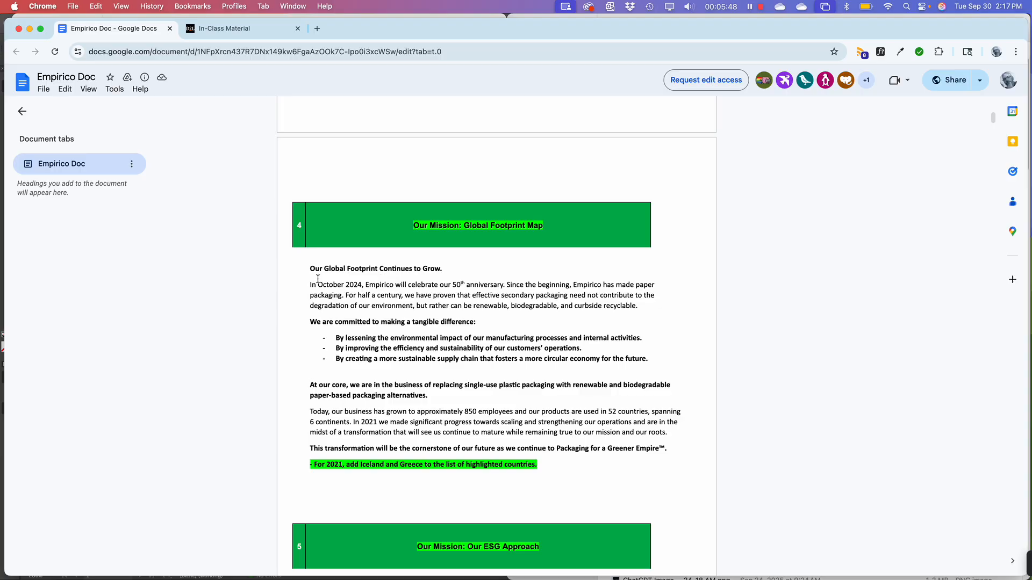
scroll(318, 279, up, 10)
Switch to Finder and open Empirico Logo pack.ai from the ASSETS folder in Illustrator
key(super+Tab)
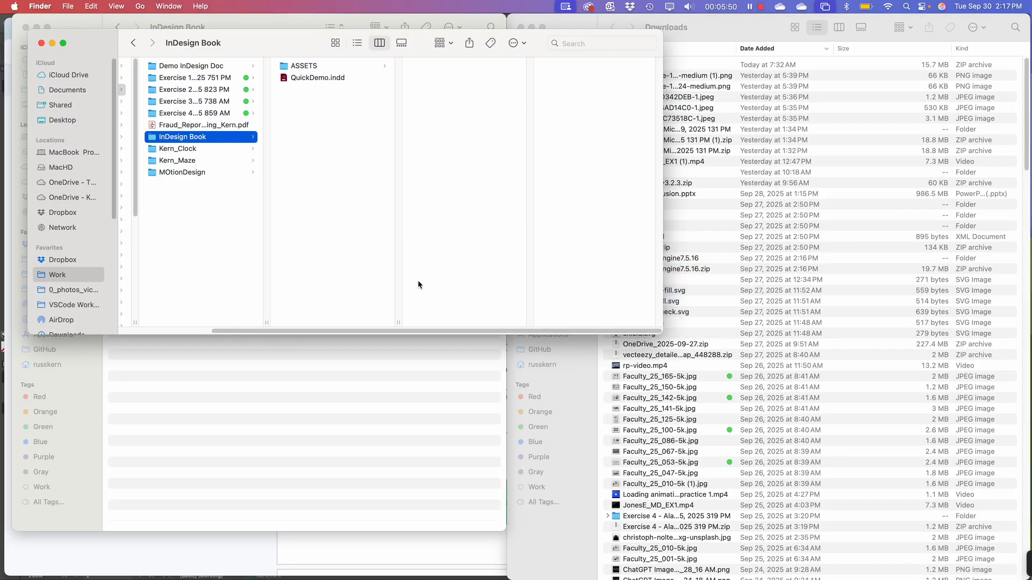
click(310, 66)
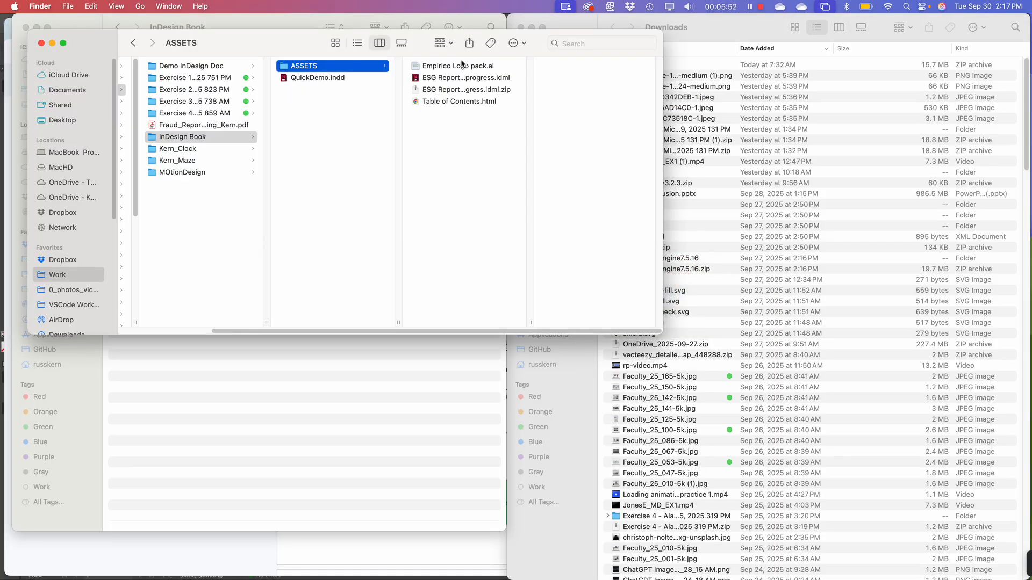
click(459, 65)
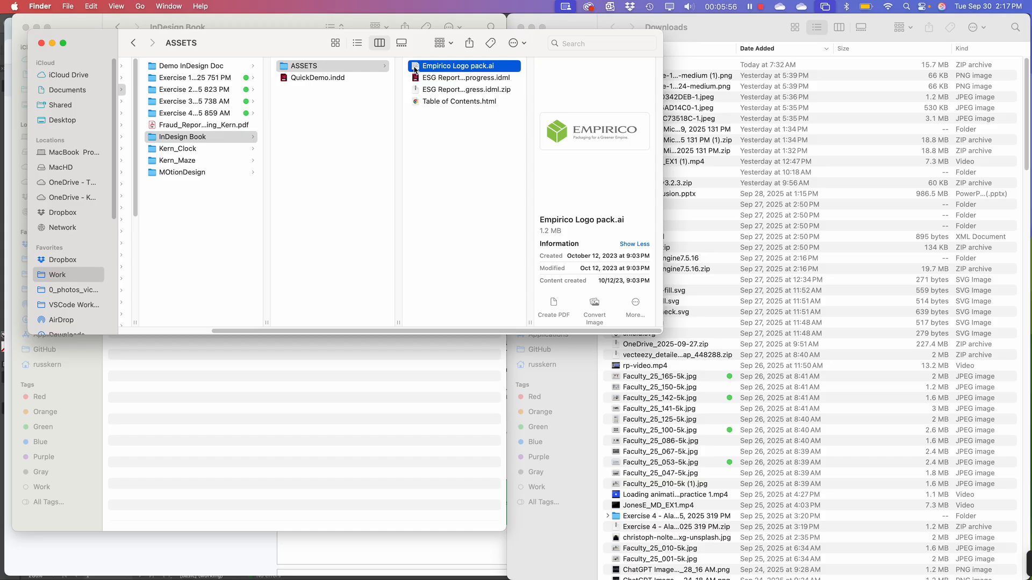
double_click(416, 67)
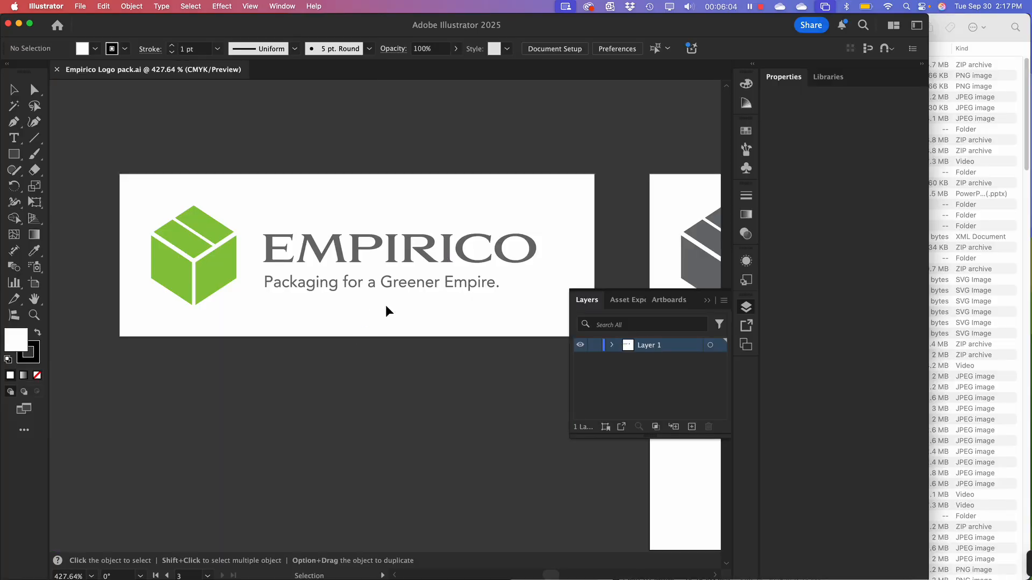
Zoom out to 200% and examine the green, gray and white versions of the Empirico logo
key(super+minus)
key(super+minus)
key(super+minus)
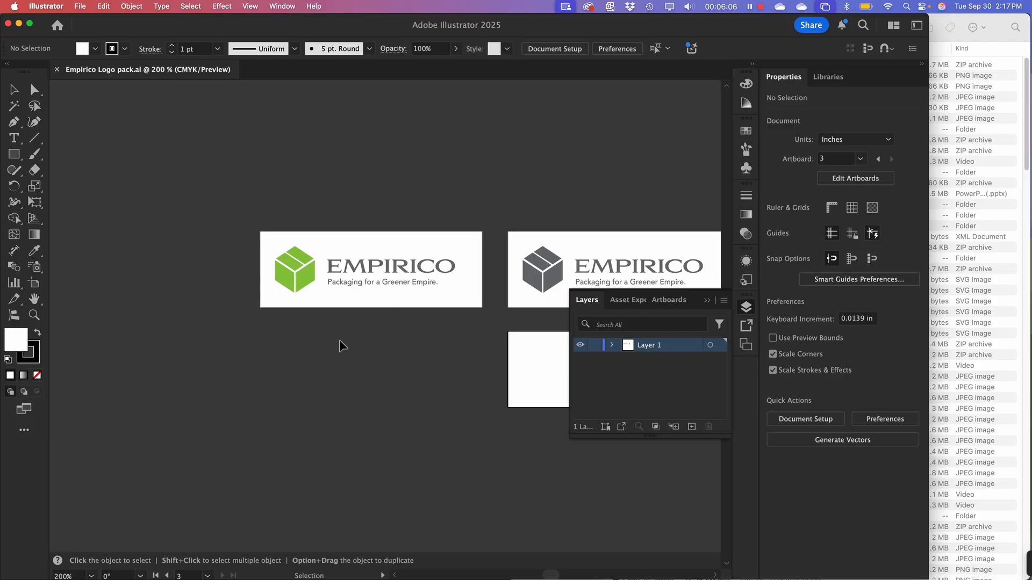
key(space)
drag(510, 253, 348, 162)
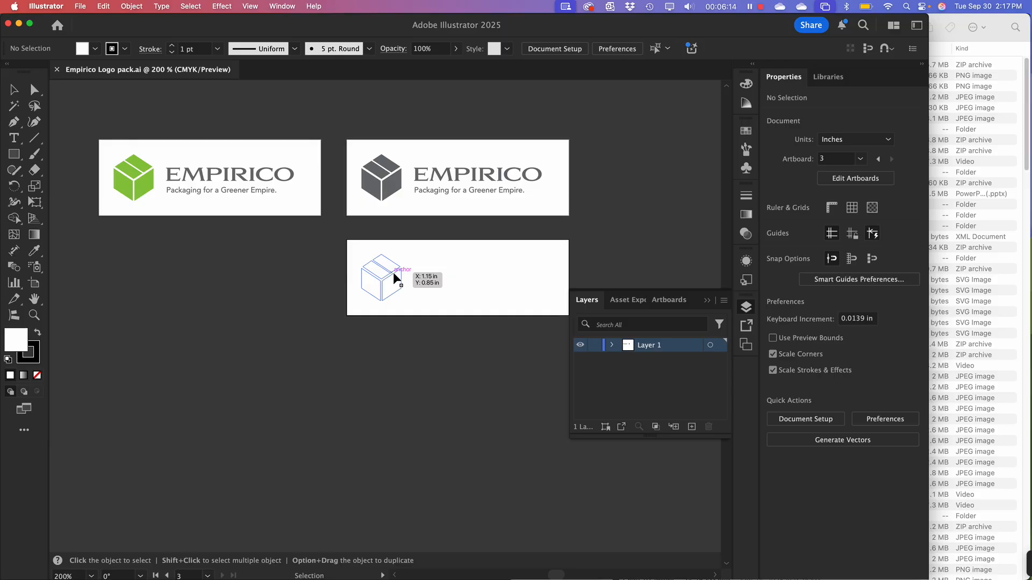
key(a)
Switch to Finder, open Table of Contents.html from the ASSETS folder to check it in Chrome, and close its browser tab
key(super+Tab)
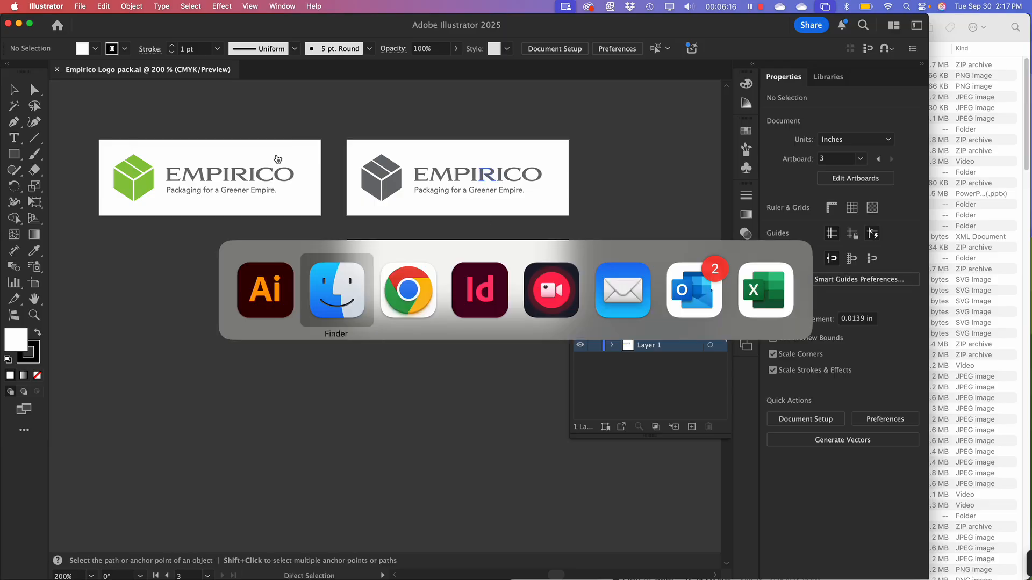
click(367, 291)
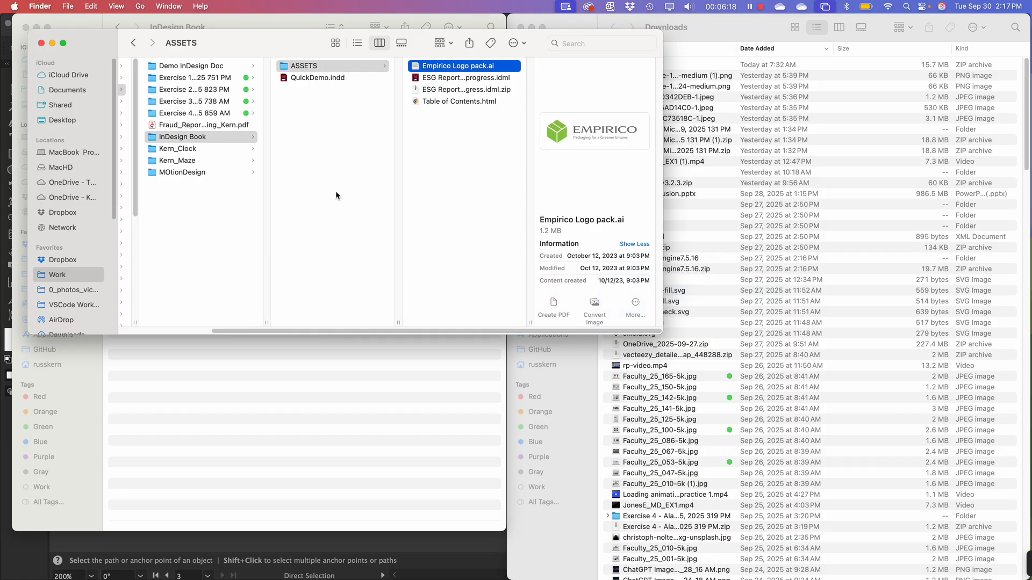
click(461, 151)
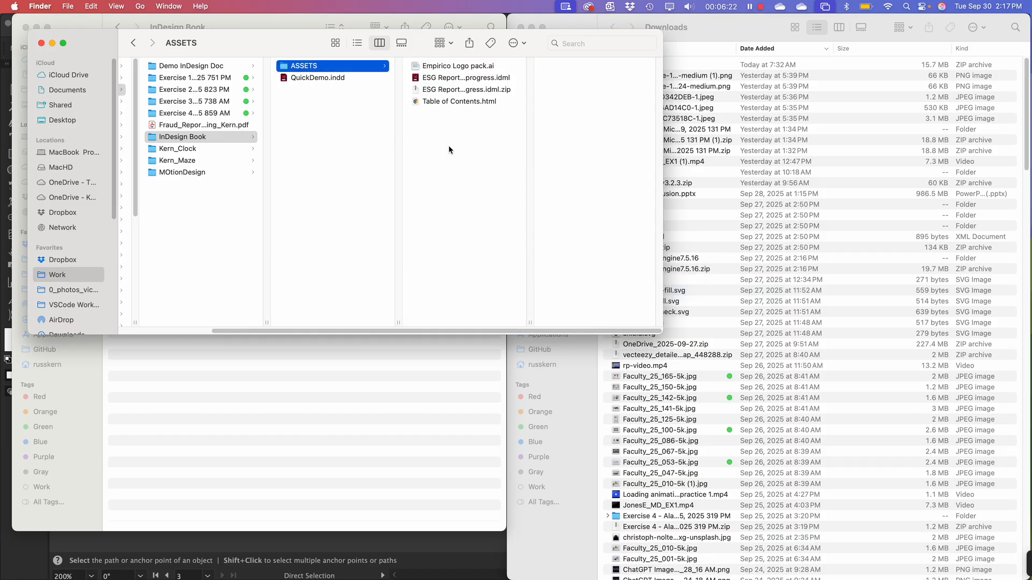
click(435, 102)
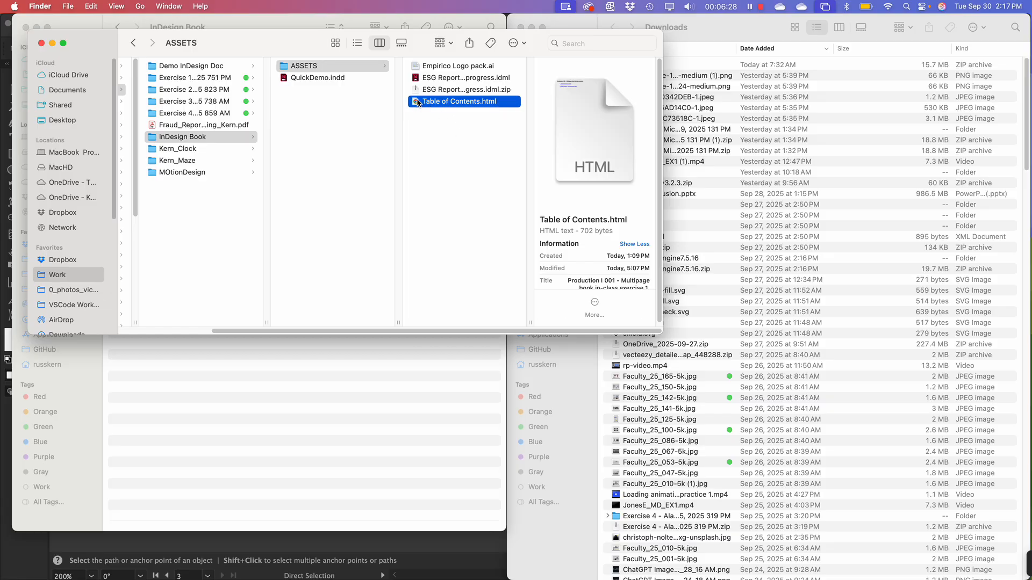
double_click(418, 102)
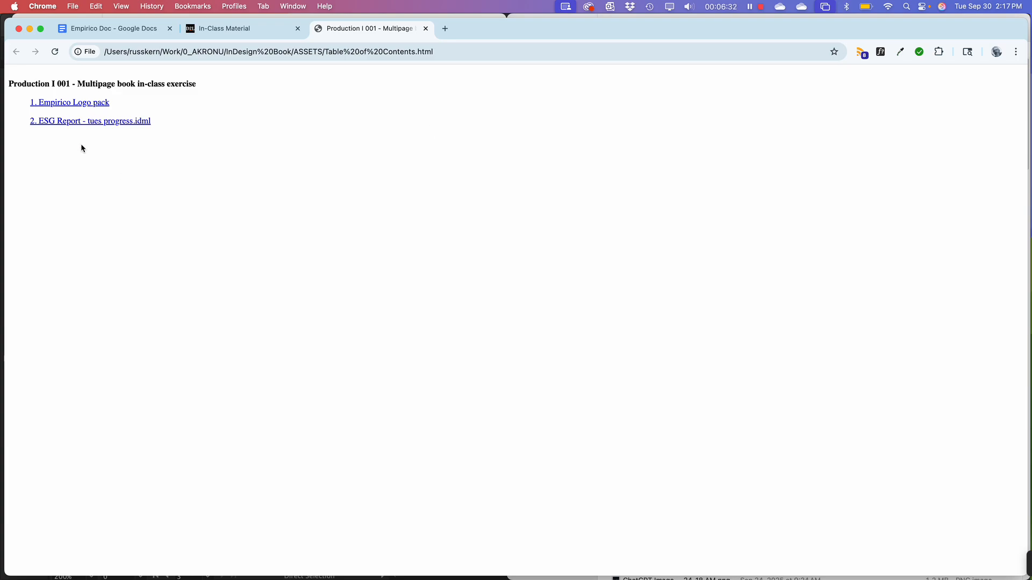
click(426, 29)
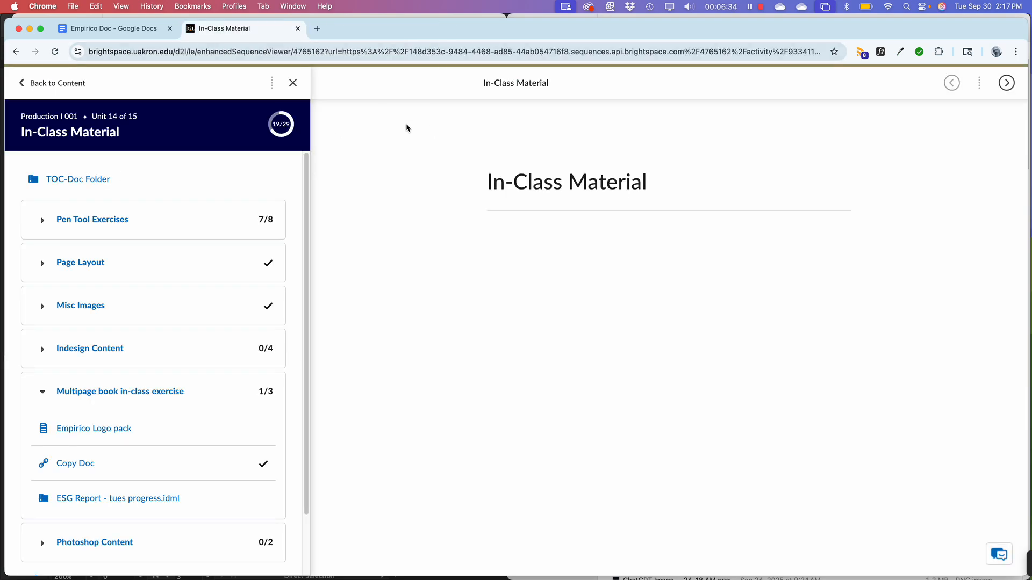
Switch to Finder and go back from the ASSETS folder to the InDesign Book folder
key(super+Tab)
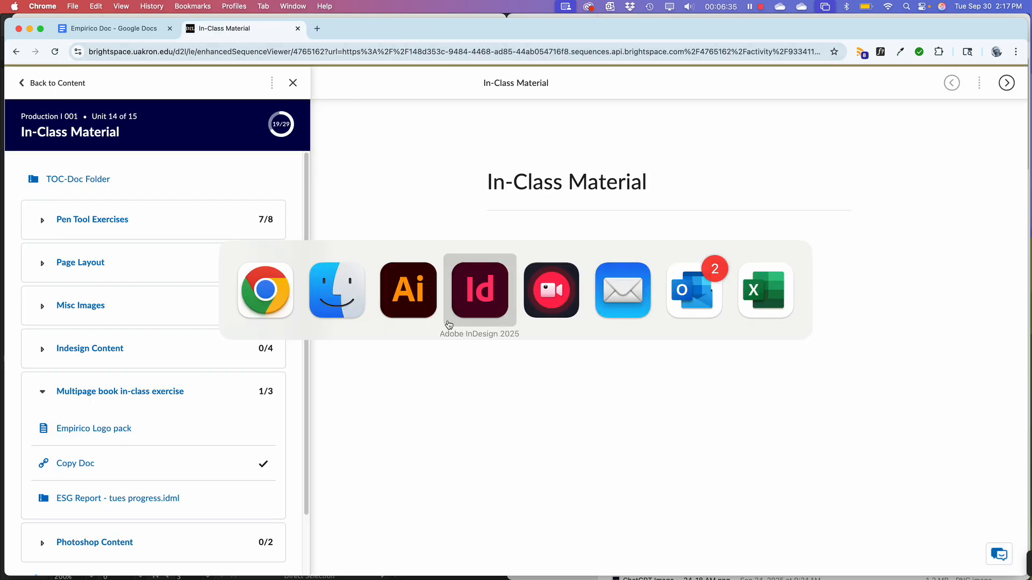
click(348, 296)
click(334, 164)
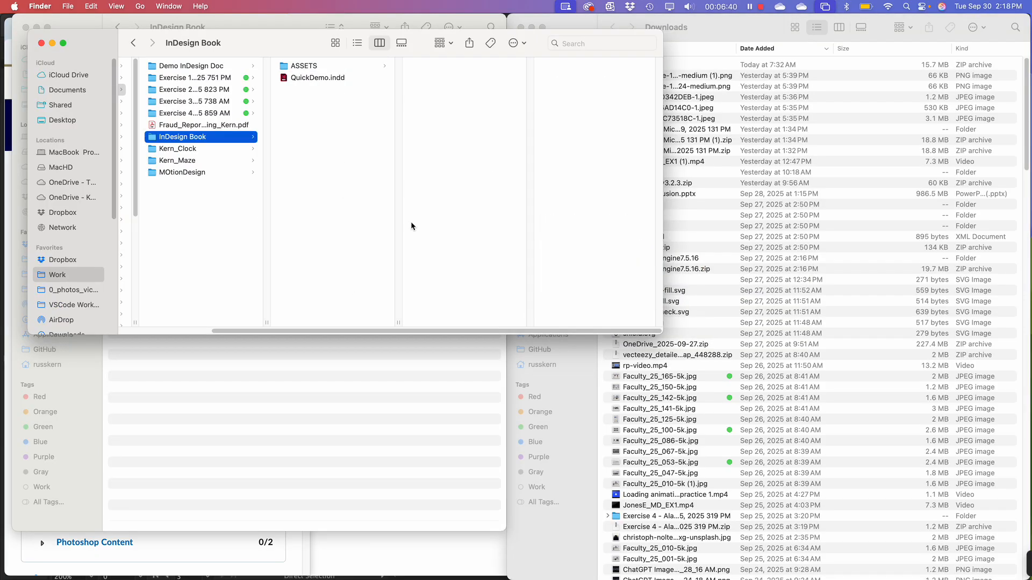
Switch to InDesign and collapse the Pages panel to clear the view of the ESG report layout
key(super+Tab)
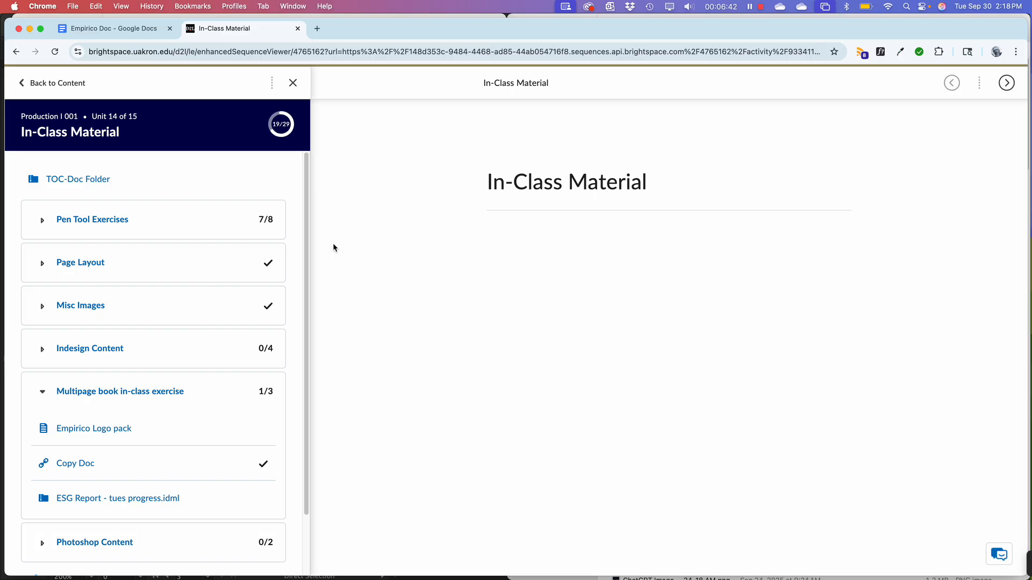
key(super+Tab)
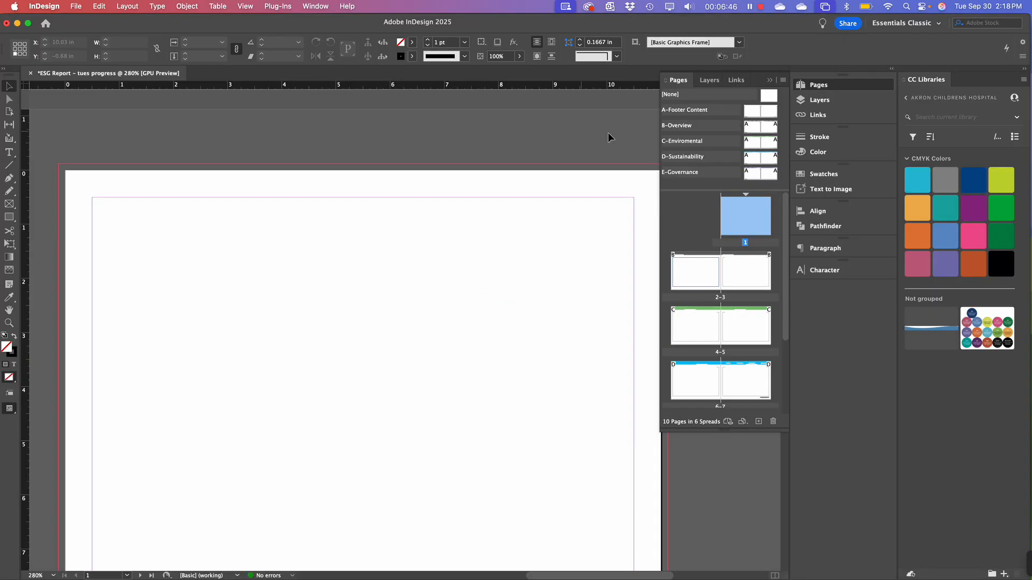
click(770, 80)
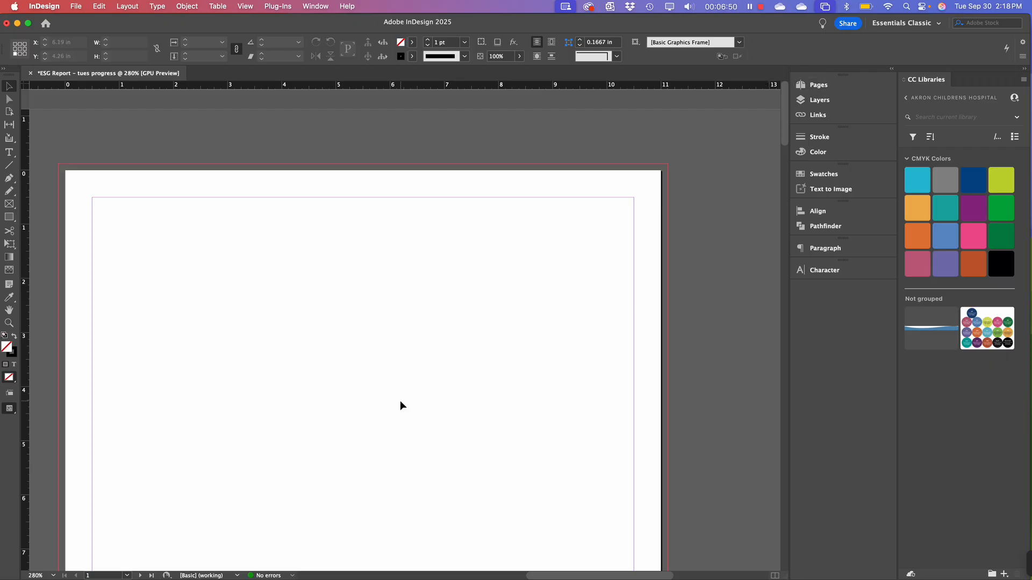
Zoom out to 150% and look through the ESG report's spreads from the front cover to the last page
scroll(400, 405, down, 4)
scroll(422, 328, left, 2)
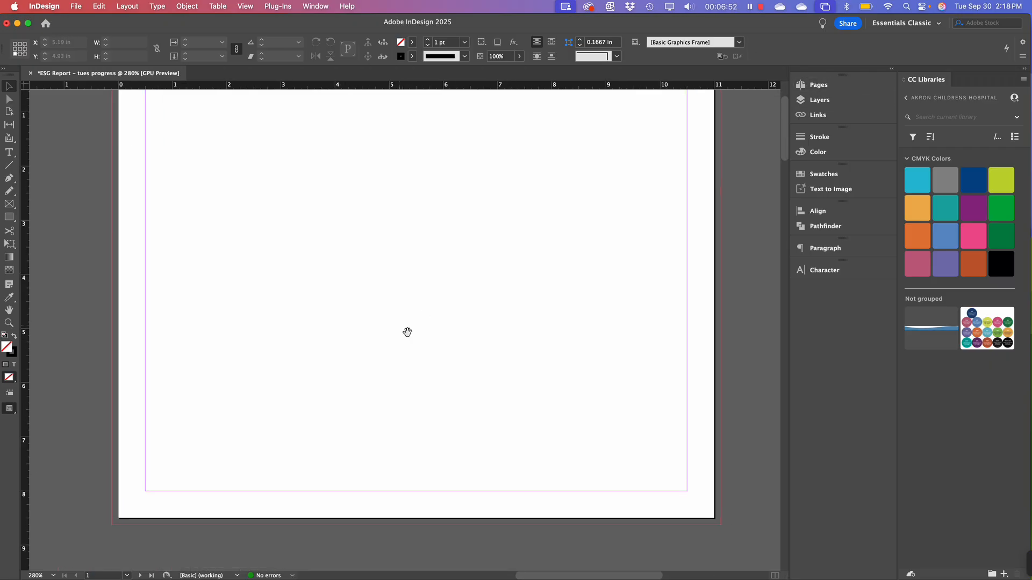
scroll(408, 332, down, 5)
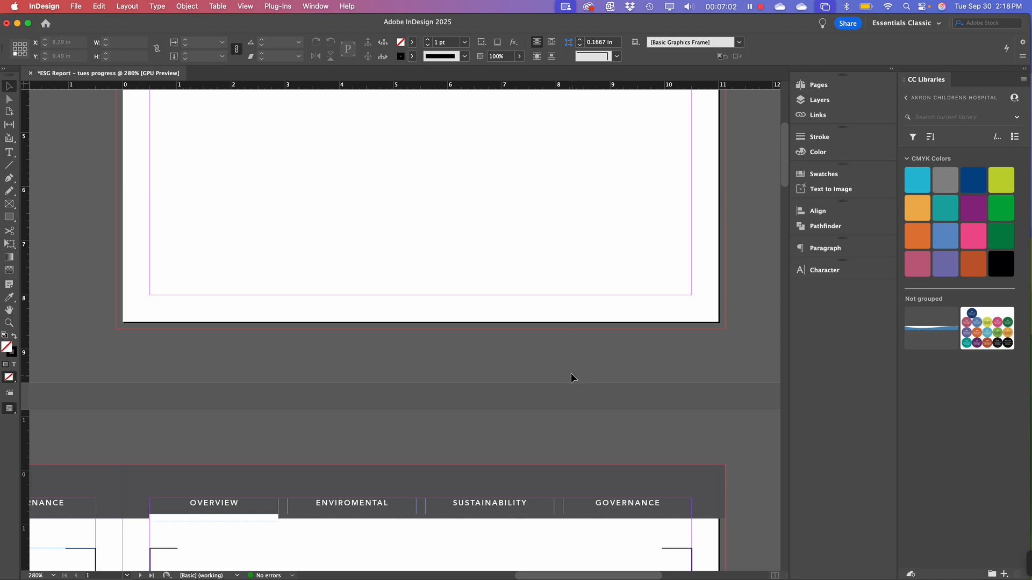
key(super+minus)
key(super+minus)
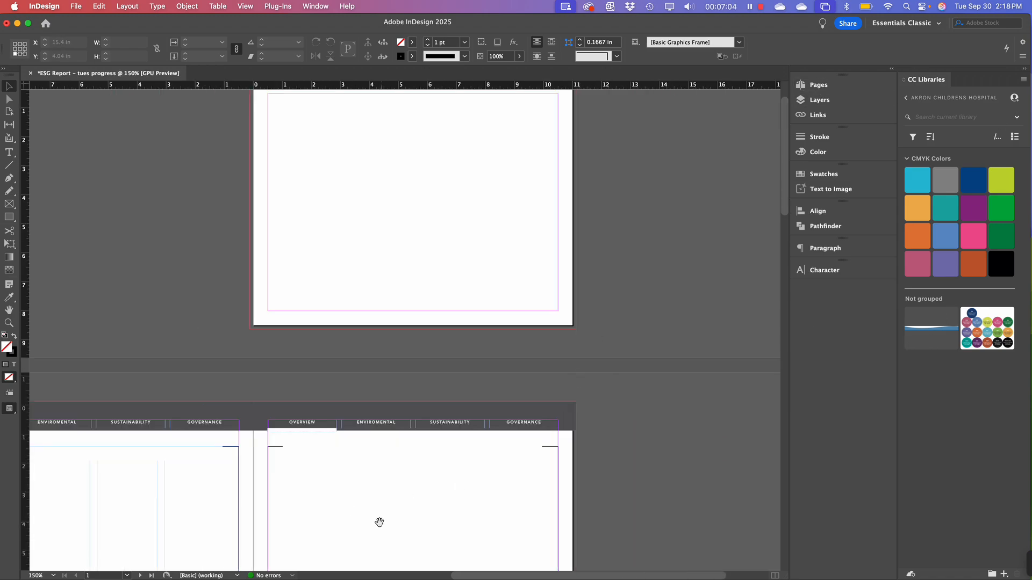
scroll(379, 522, down, 15)
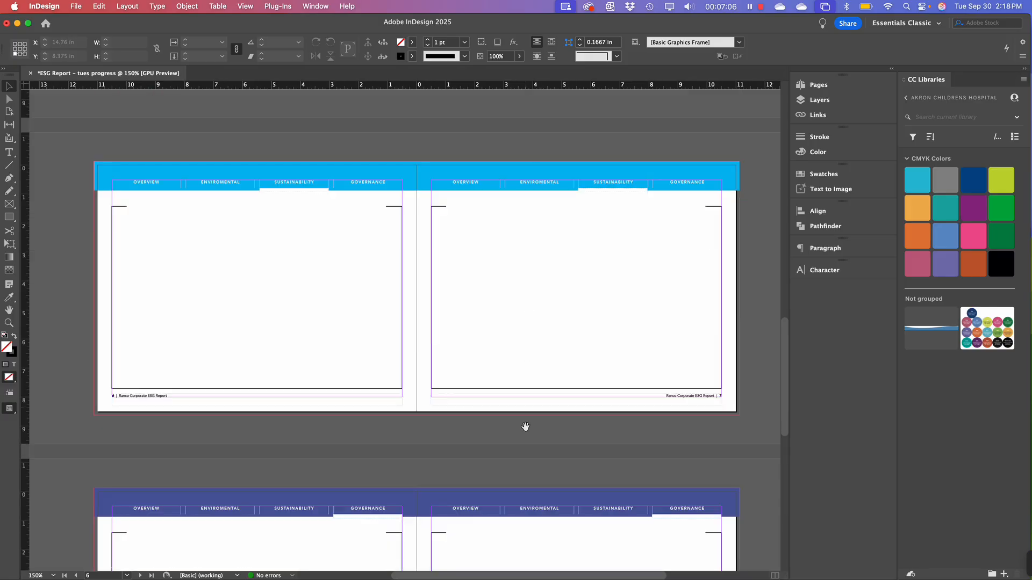
scroll(526, 427, down, 10)
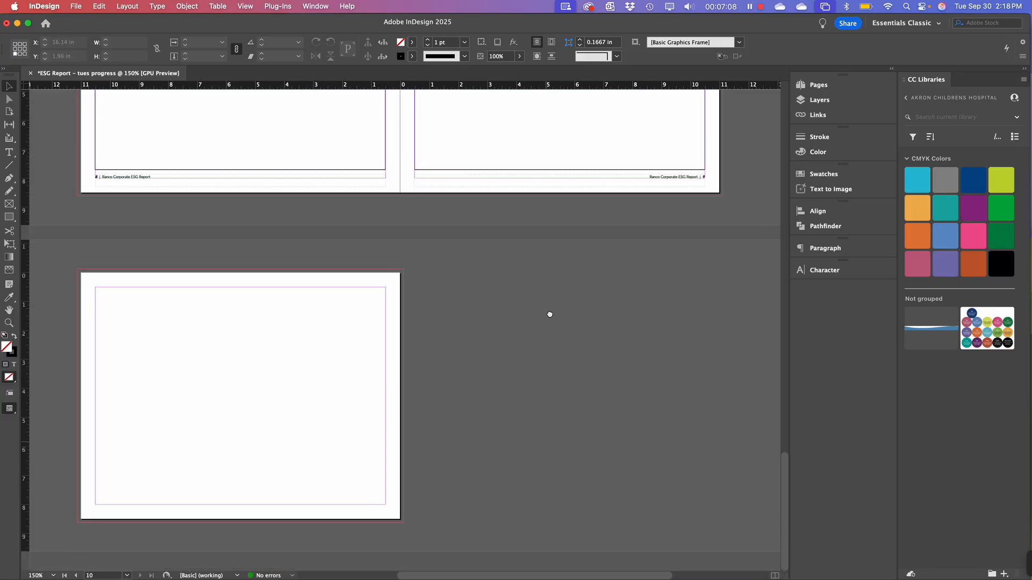
Return to the pages 2–3 spread of the ESG report and select the four-column text frame on page 2
scroll(549, 315, up, 10)
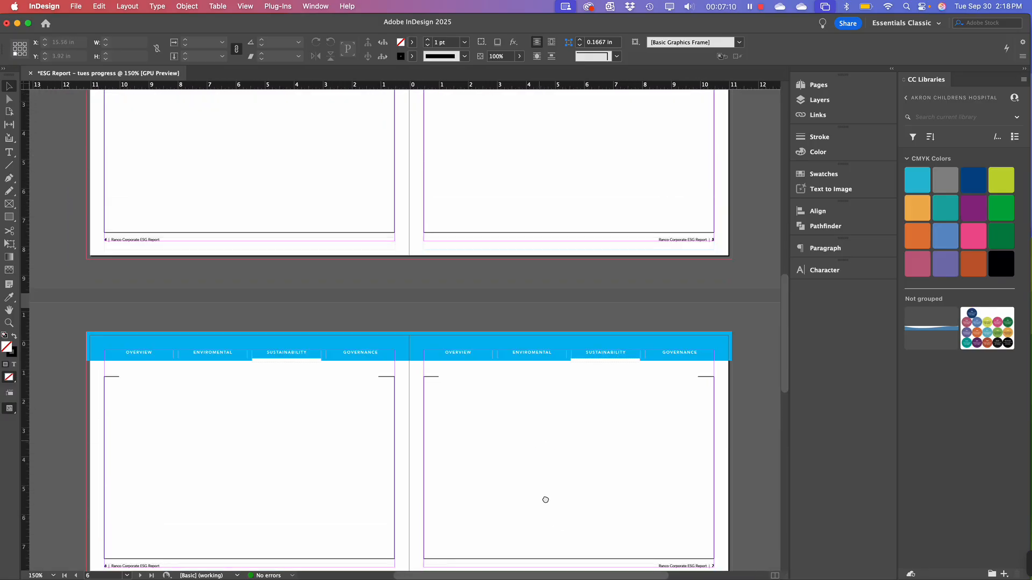
scroll(521, 393, up, 4)
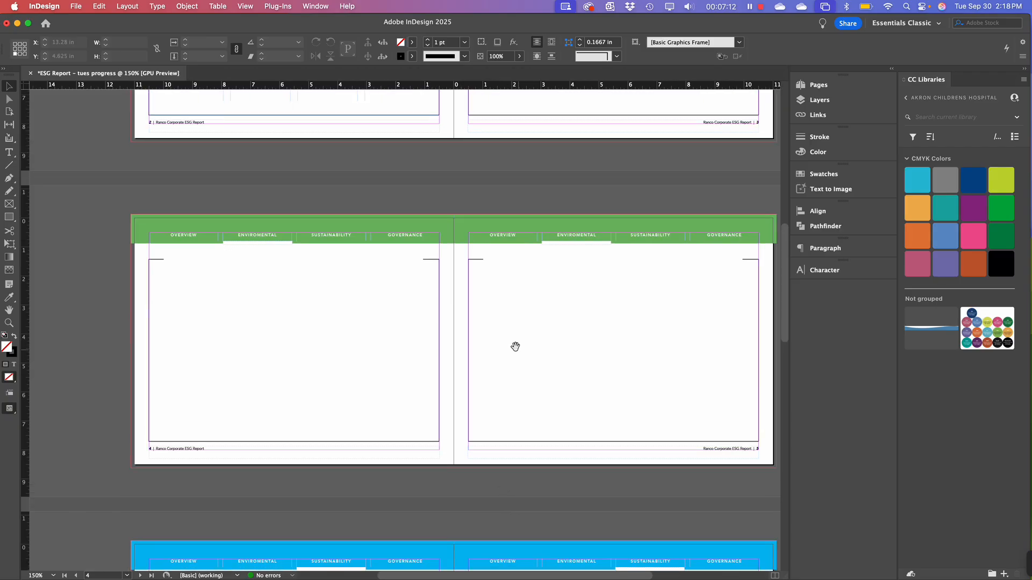
scroll(515, 346, up, 2)
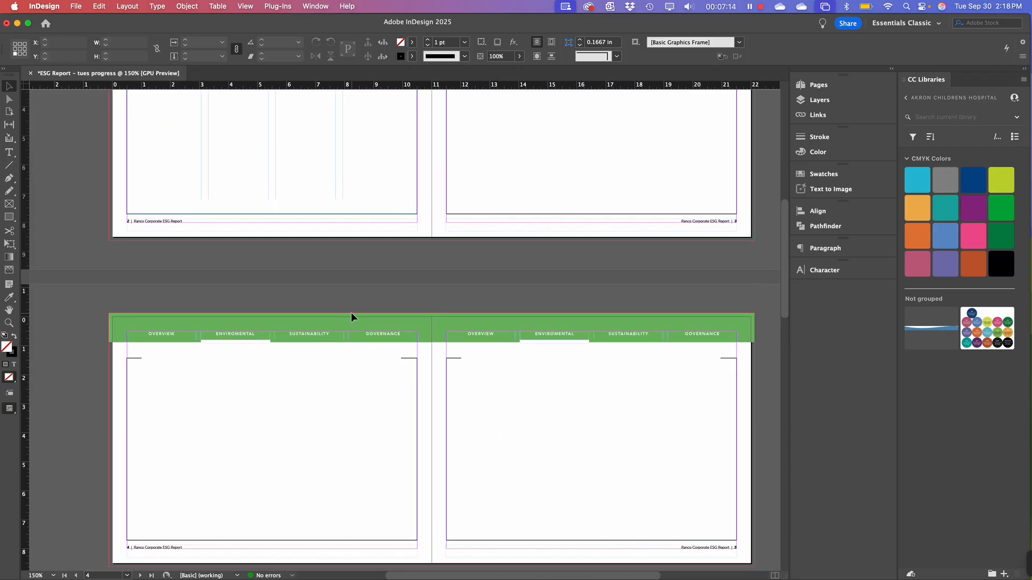
drag(471, 147, 353, 333)
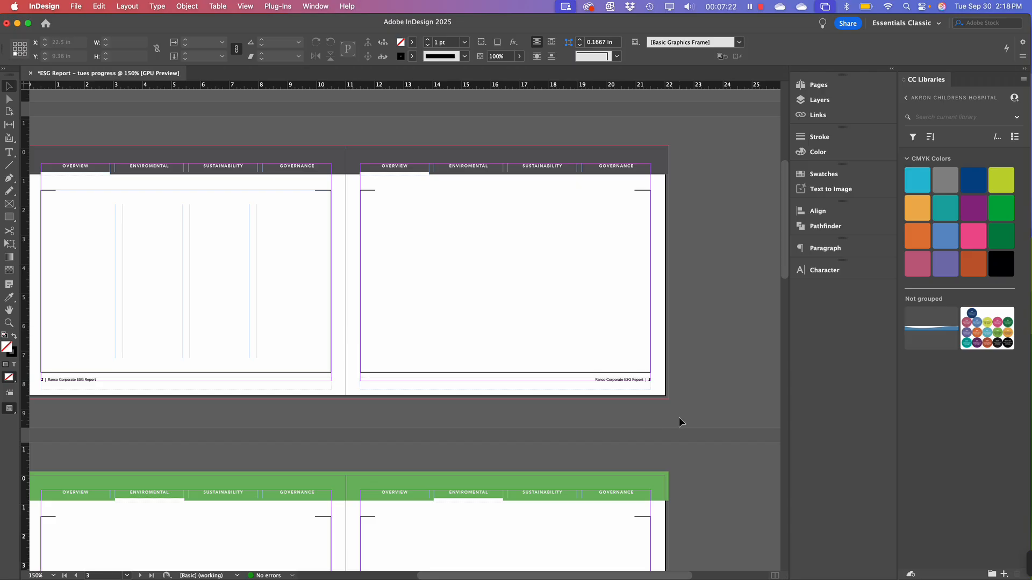
scroll(346, 322, left, 5)
scroll(345, 322, down, 2)
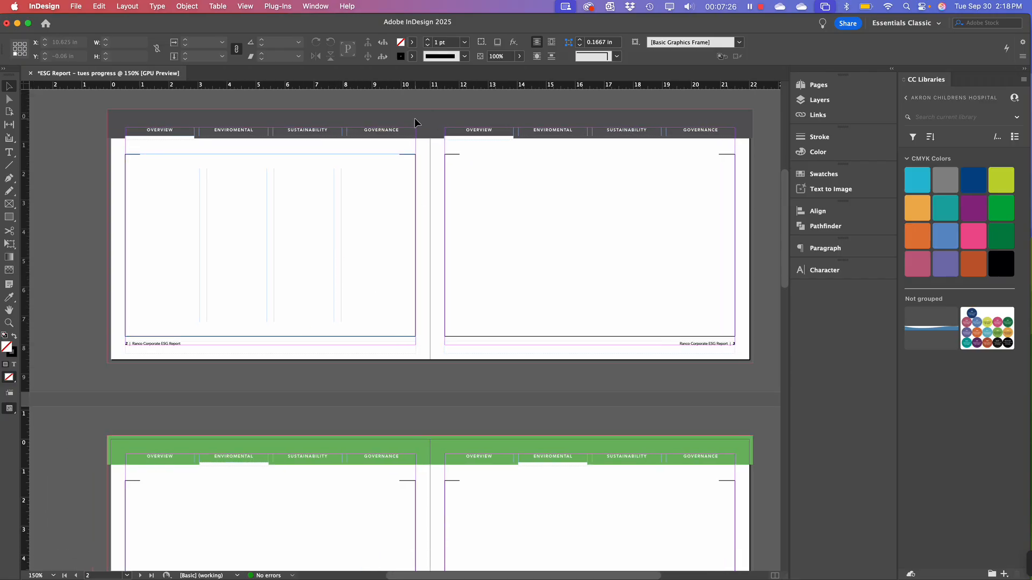
click(179, 212)
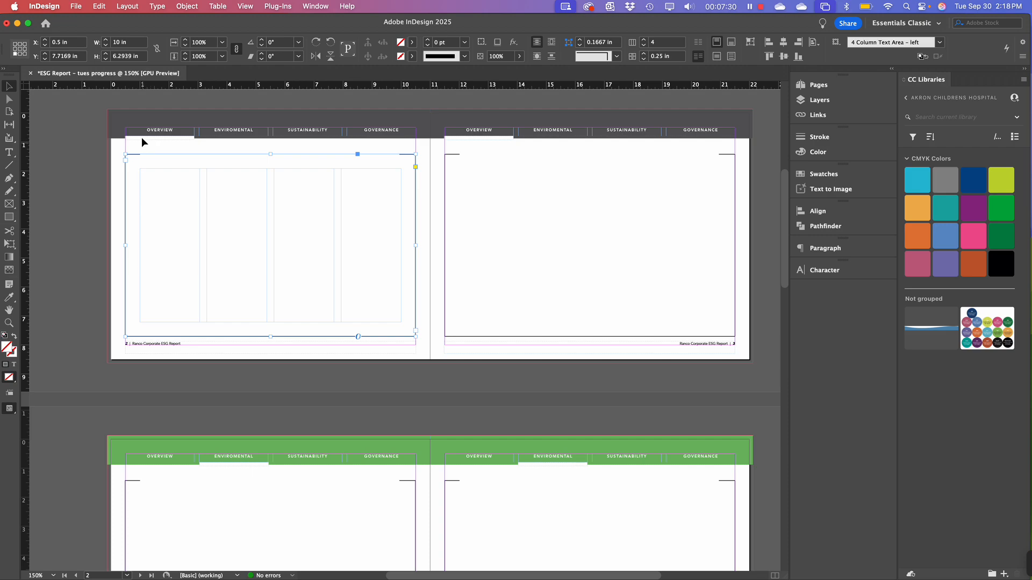
Switch to Preview mode, deselect the text frame, and look through the report's spreads without guides and frame edges
key(w)
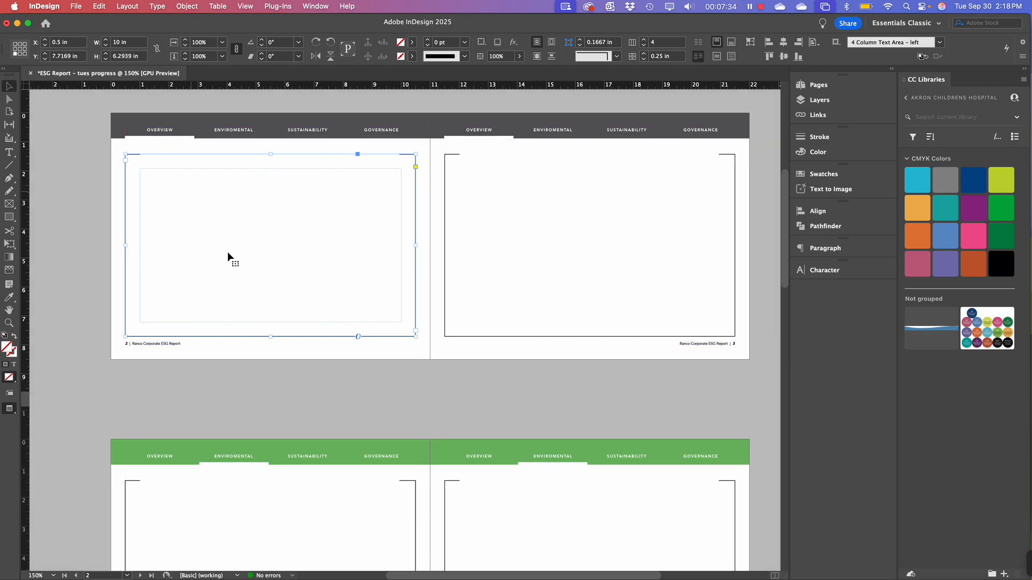
scroll(264, 289, down, 3)
scroll(264, 282, down, 3)
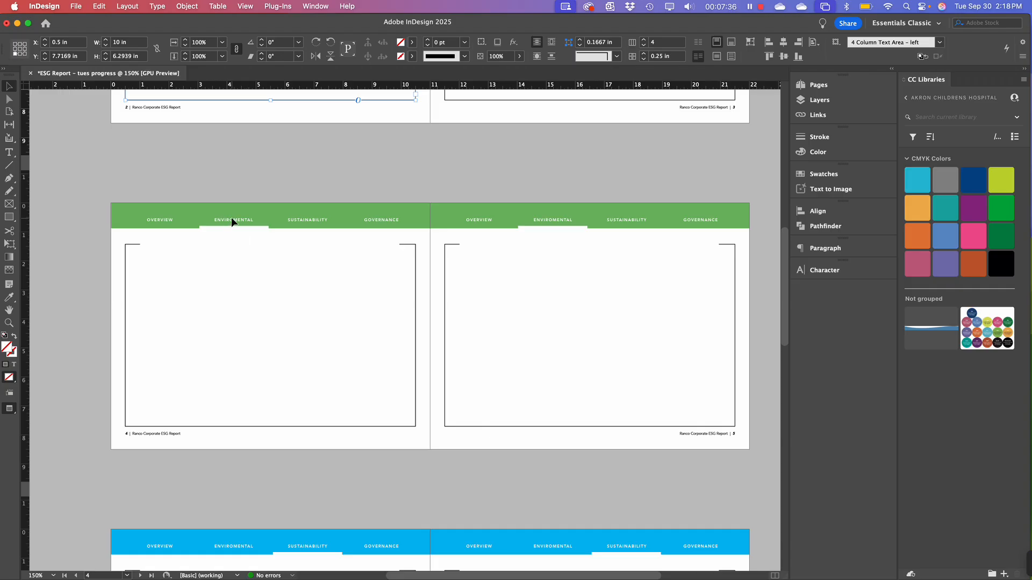
scroll(282, 286, down, 7)
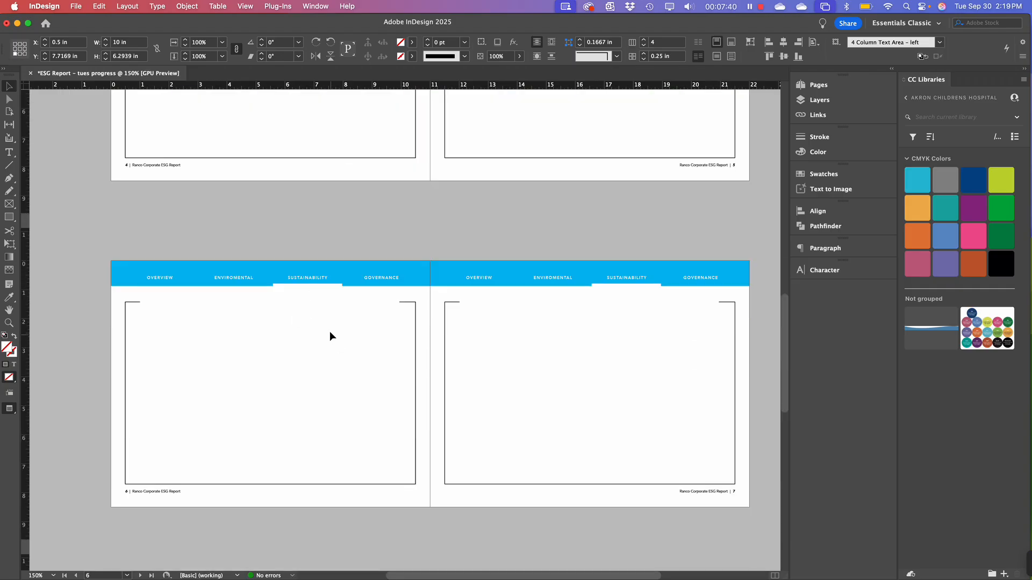
scroll(330, 333, down, 3)
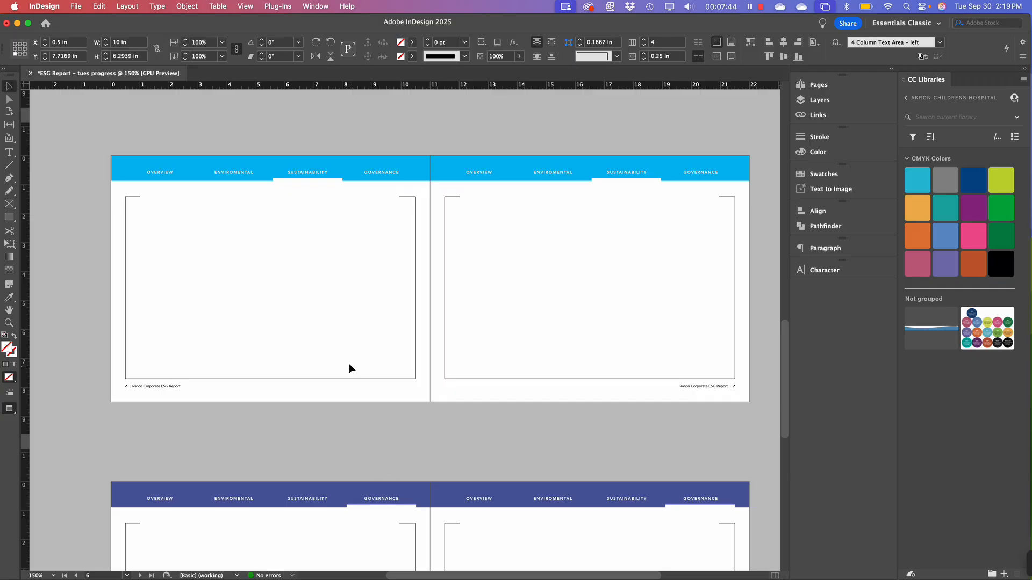
scroll(350, 369, down, 8)
scroll(346, 358, up, 20)
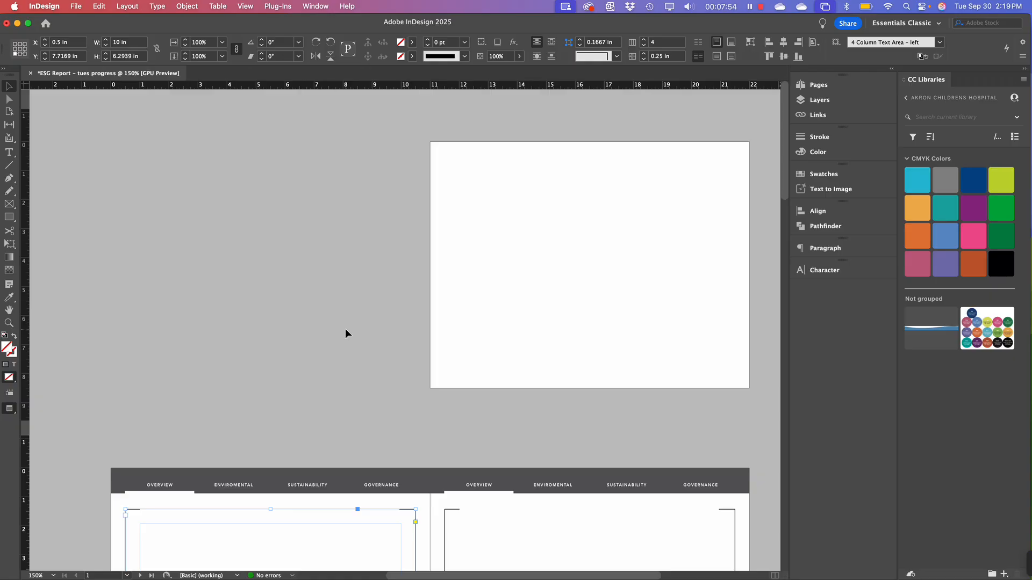
click(618, 199)
scroll(512, 298, down, 15)
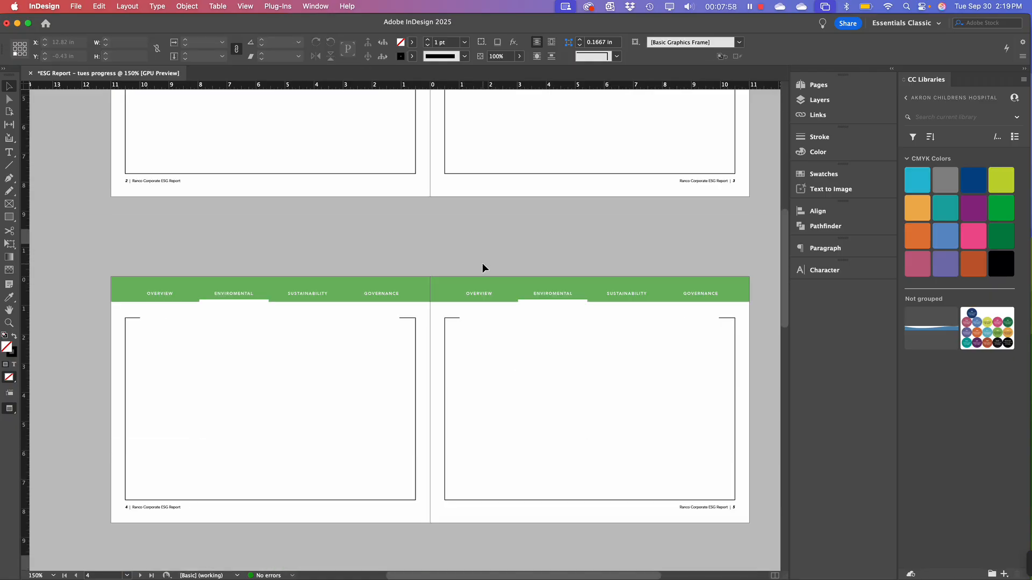
scroll(482, 263, up, 4)
Show the Pages panel and widen it so the parent names and page thumbnails have more room
click(826, 86)
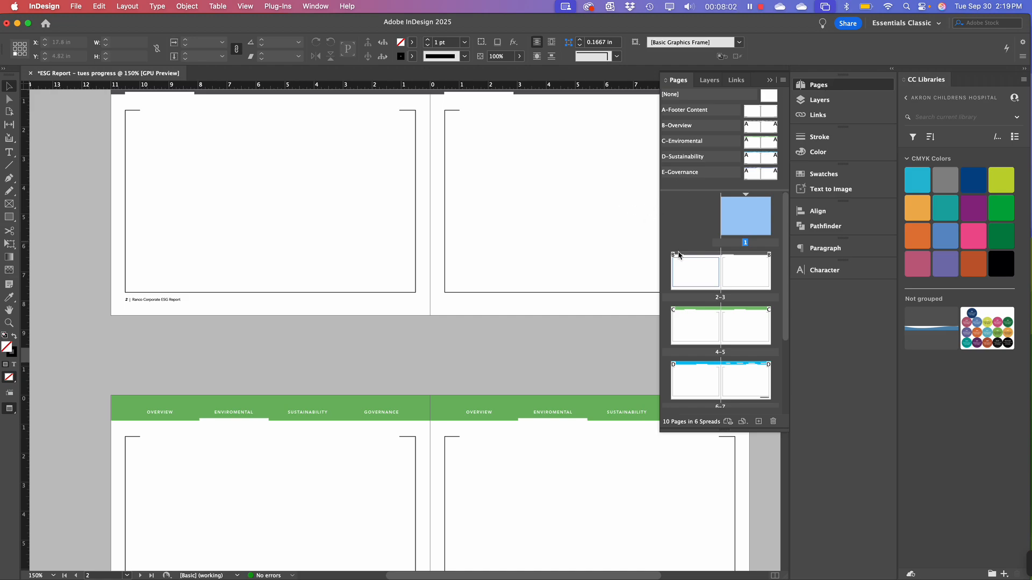
right_click(724, 104)
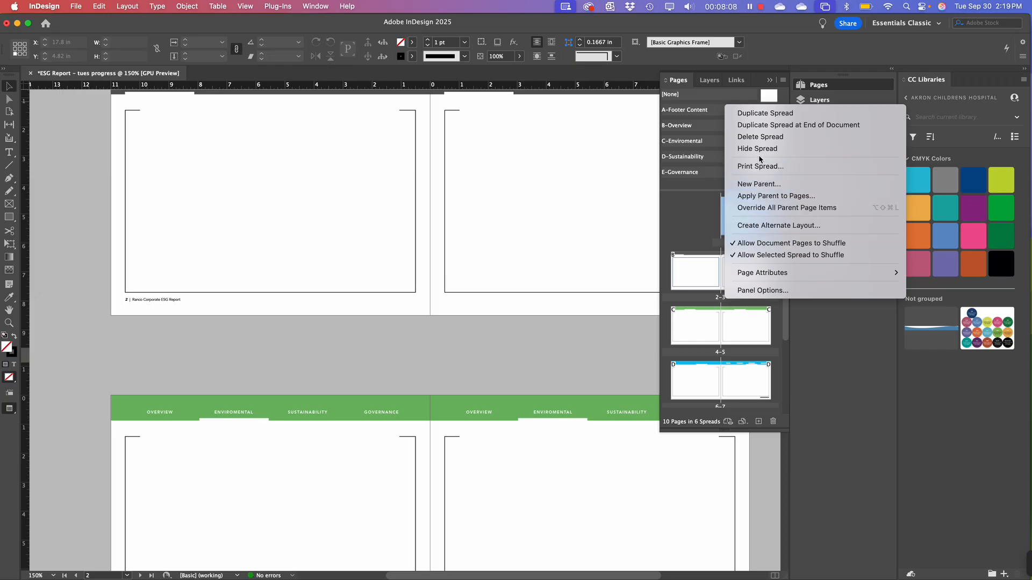
click(631, 209)
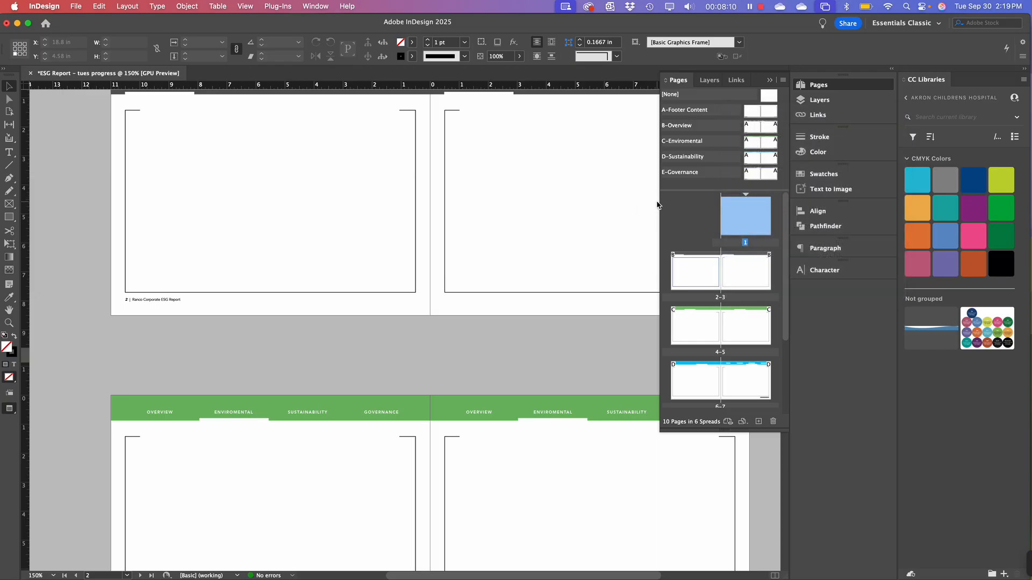
drag(658, 201, 532, 226)
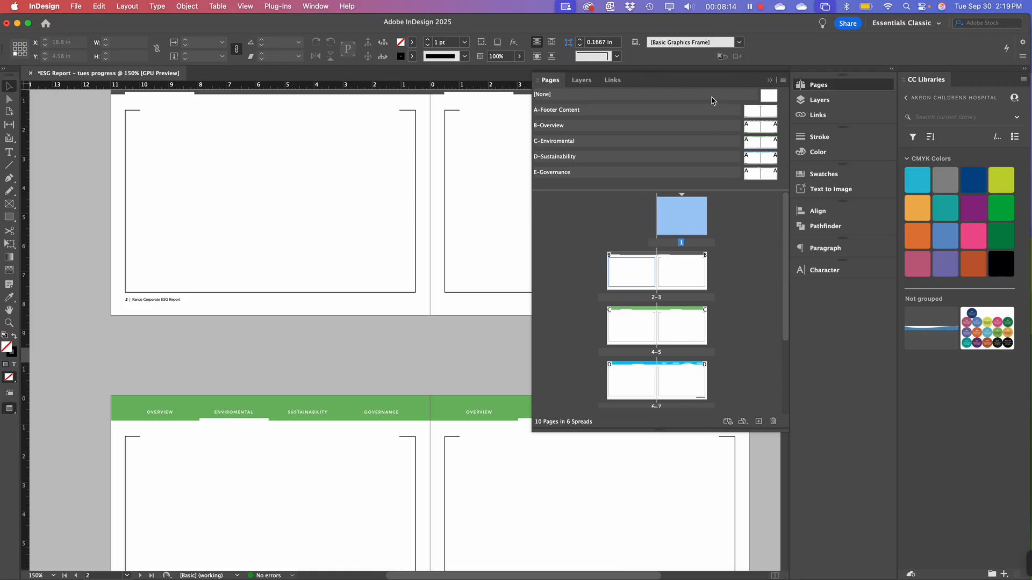
click(783, 81)
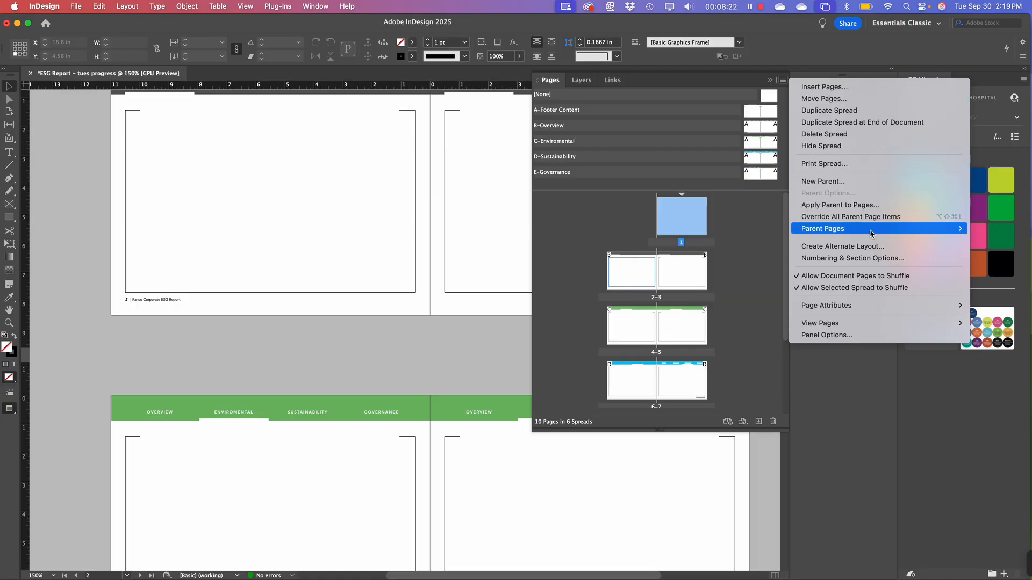
mouse_move(869, 227)
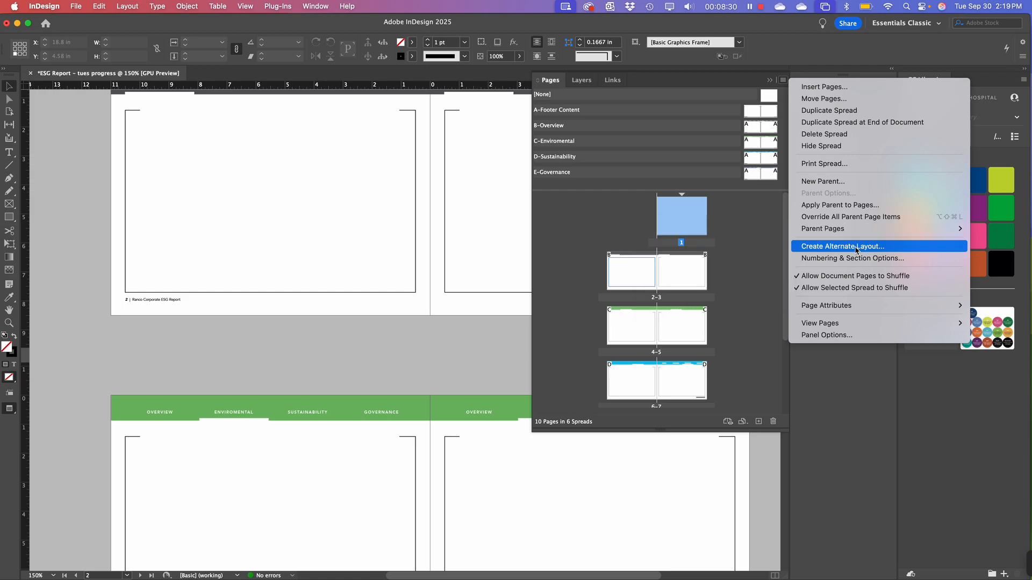
mouse_move(859, 324)
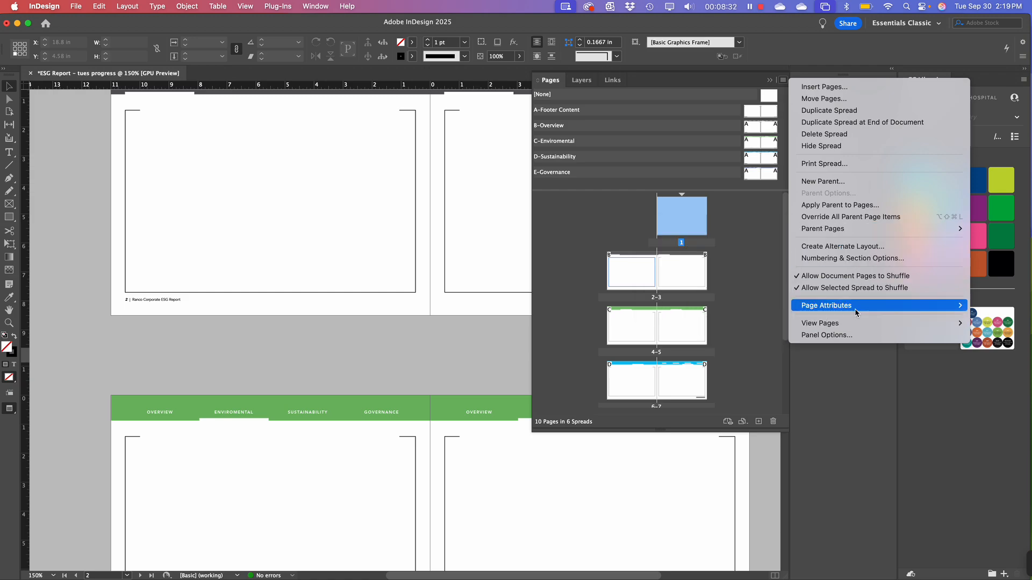
click(827, 335)
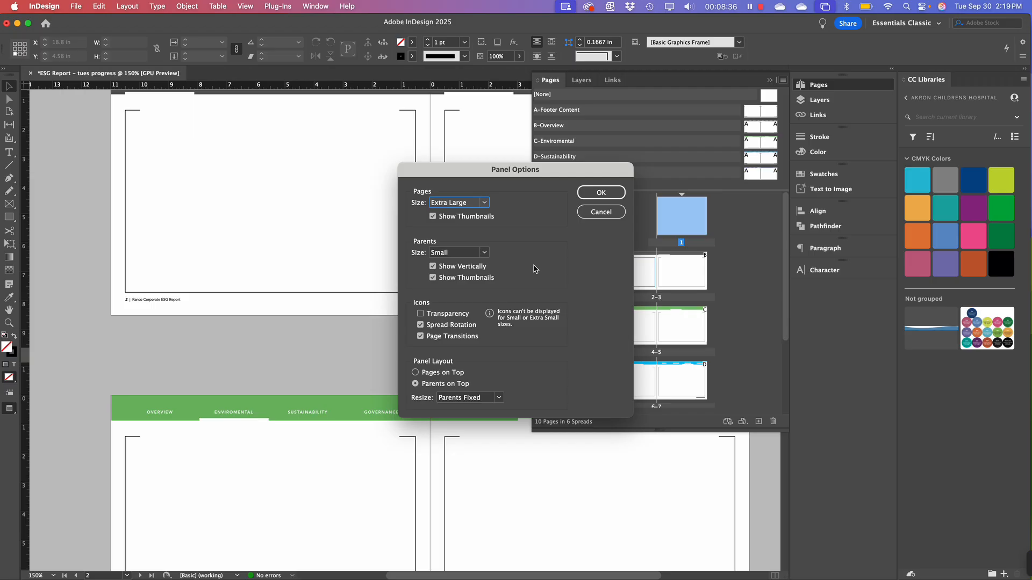
click(484, 252)
click(510, 248)
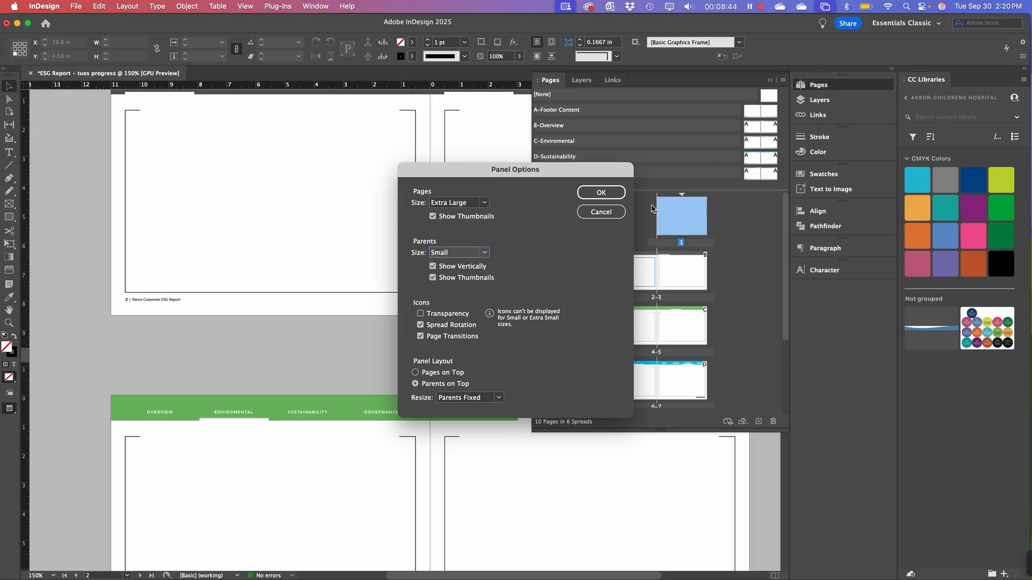
click(601, 212)
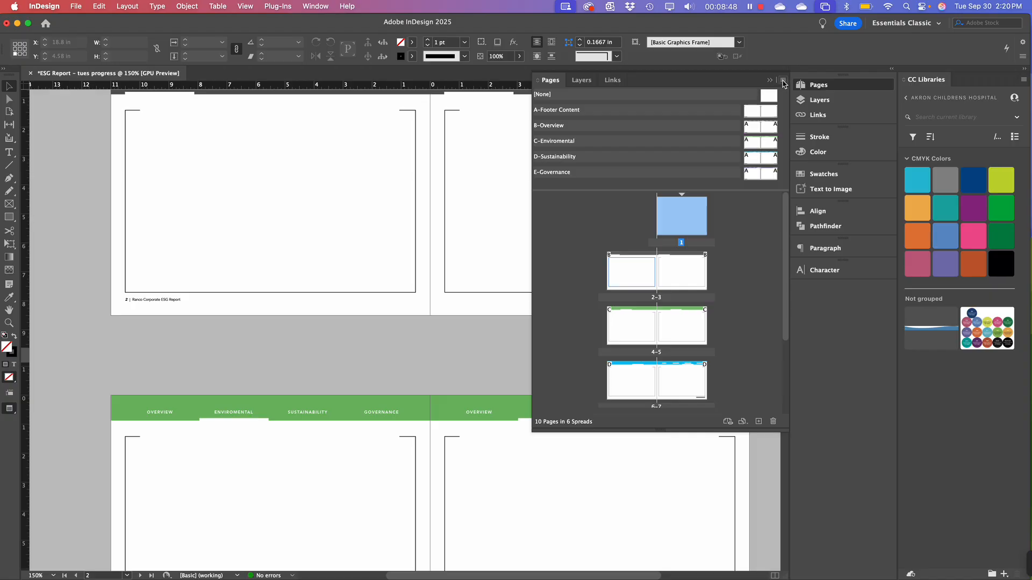
Set the size of the parent page thumbnails in the Pages panel options to Large
click(783, 80)
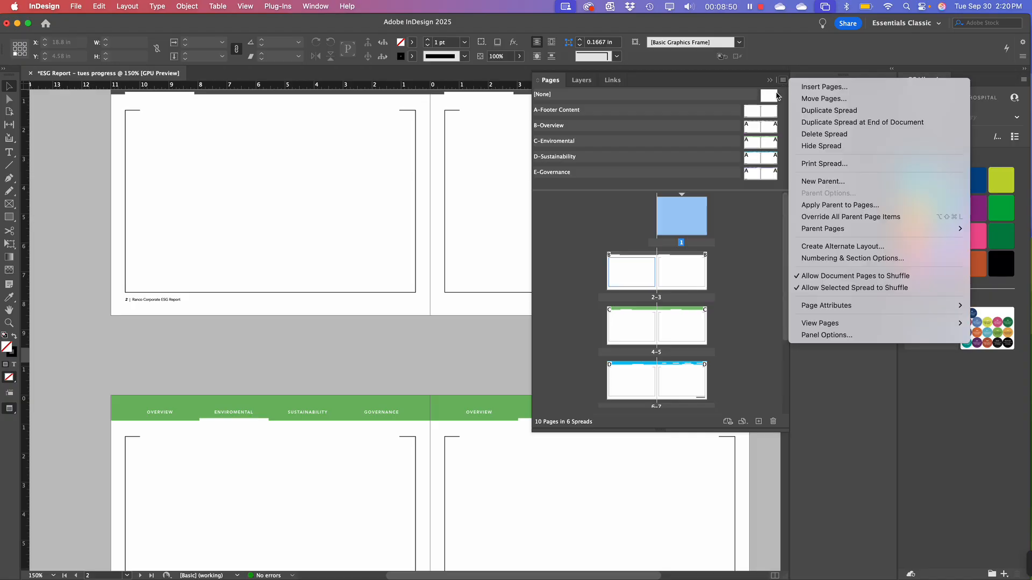
click(843, 334)
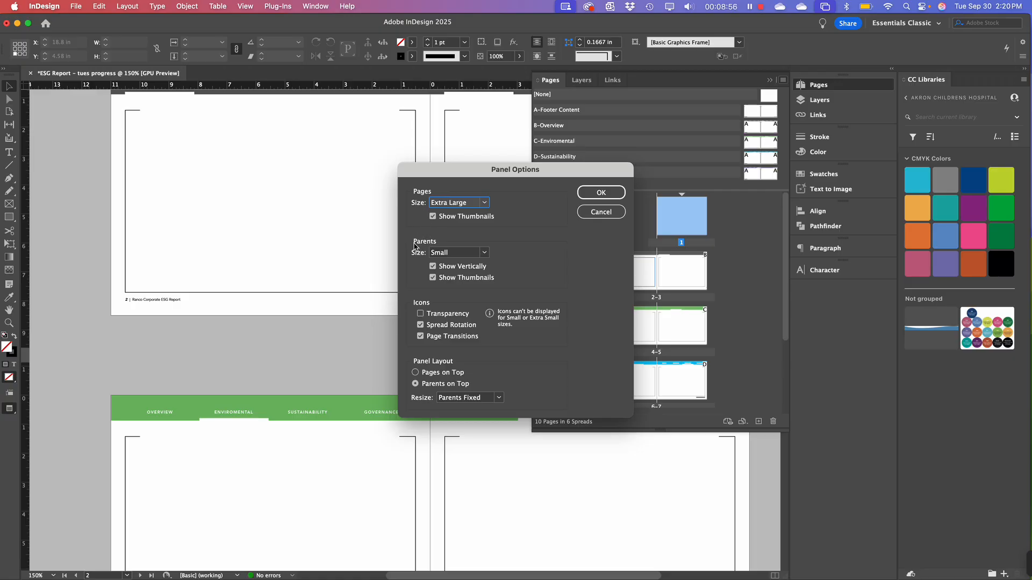
click(484, 252)
click(478, 300)
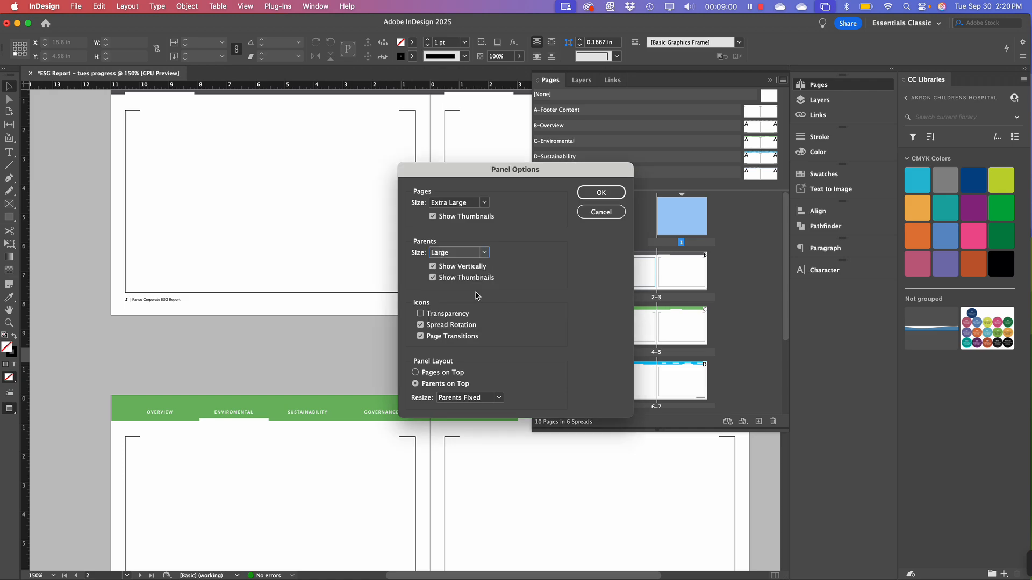
click(601, 193)
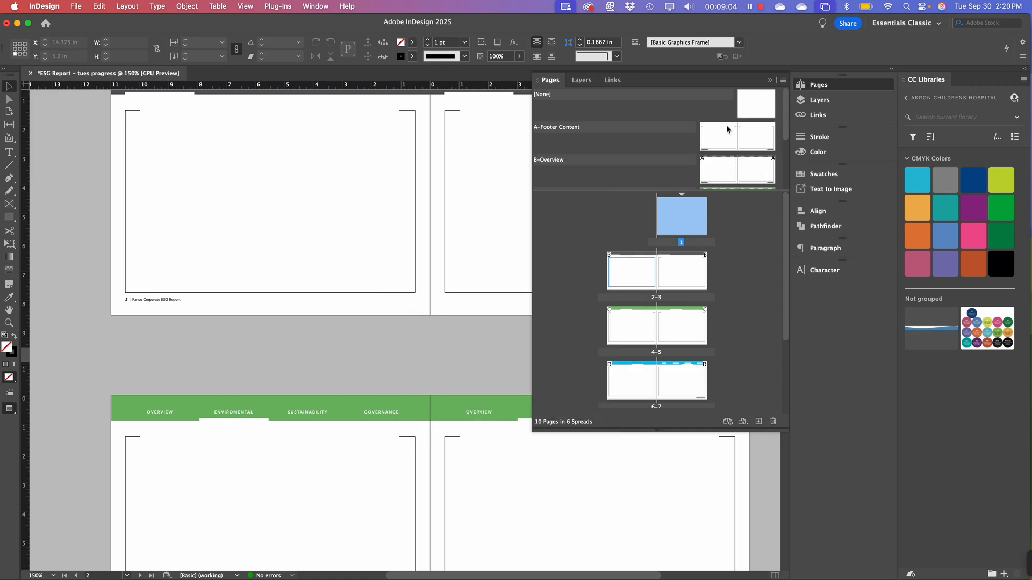
Open the parent spreads in turn from A-Footer Content to E-Governance to compare their headers, and select the A-Footer Content parent
scroll(595, 122, down, 2)
scroll(597, 125, up, 2)
click(556, 247)
double_click(734, 144)
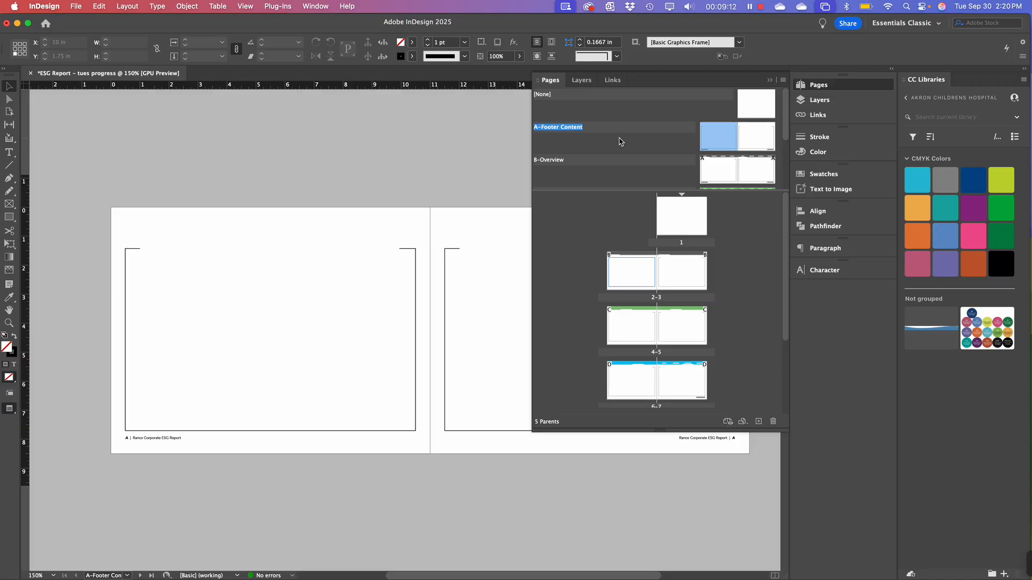
scroll(620, 141, down, 1)
double_click(719, 169)
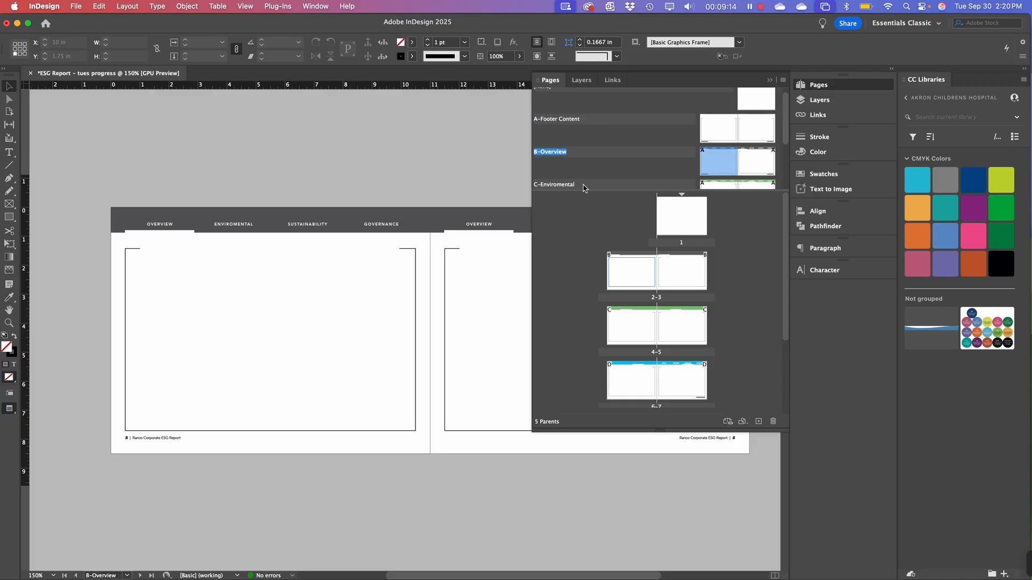
scroll(725, 156, down, 3)
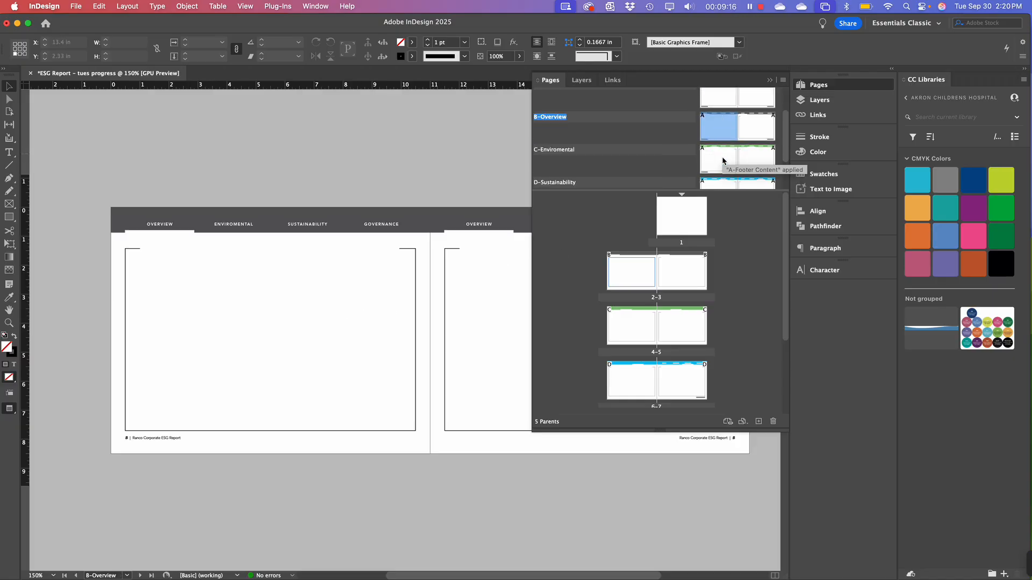
double_click(725, 152)
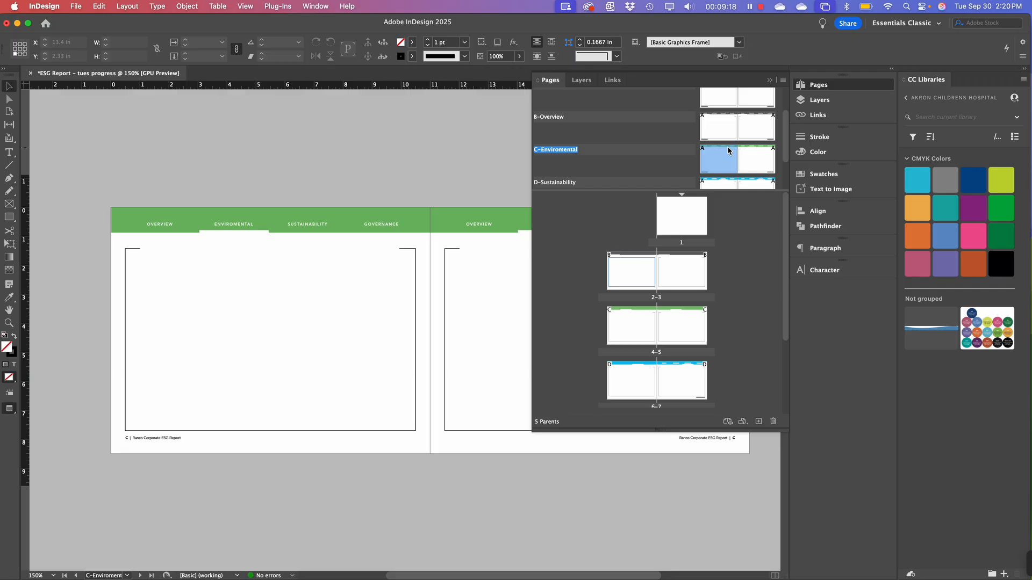
scroll(709, 128, down, 1)
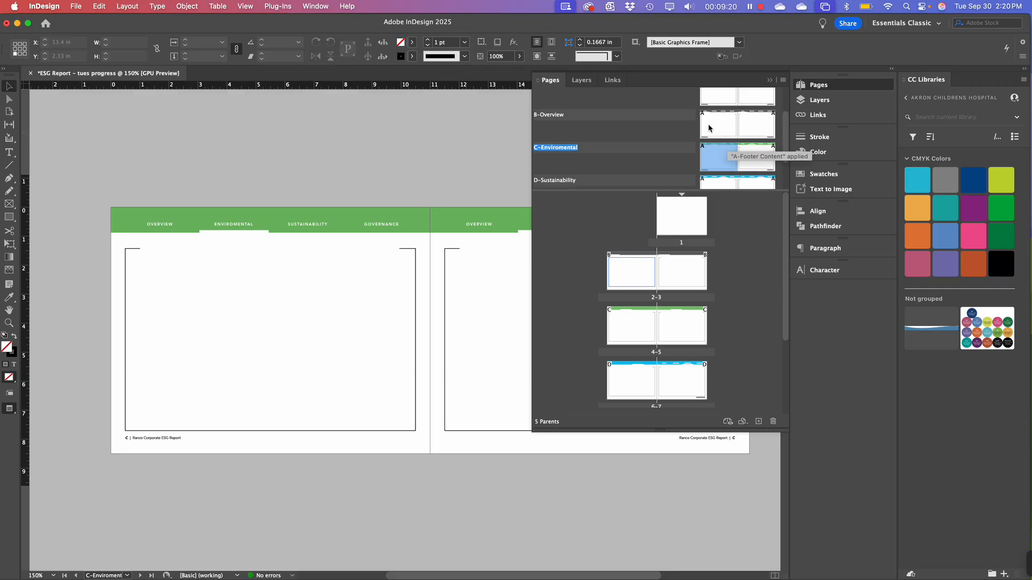
scroll(710, 129, down, 2)
double_click(723, 146)
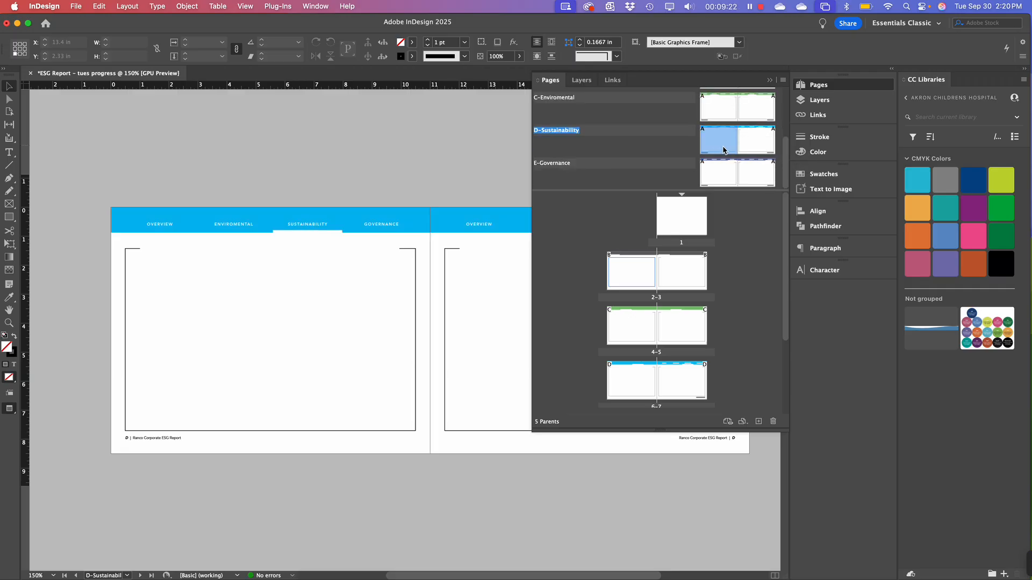
double_click(723, 173)
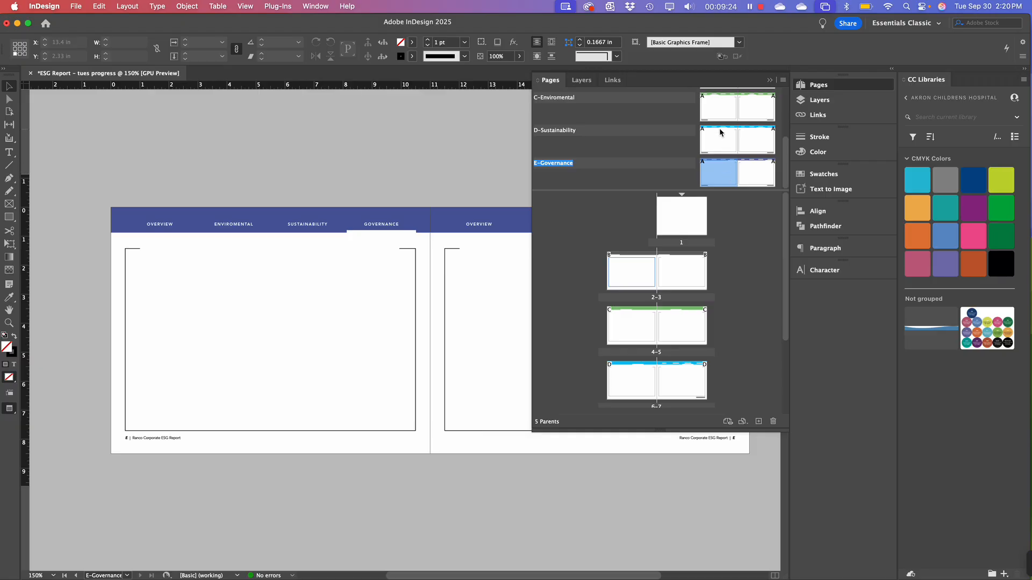
scroll(720, 132, up, 5)
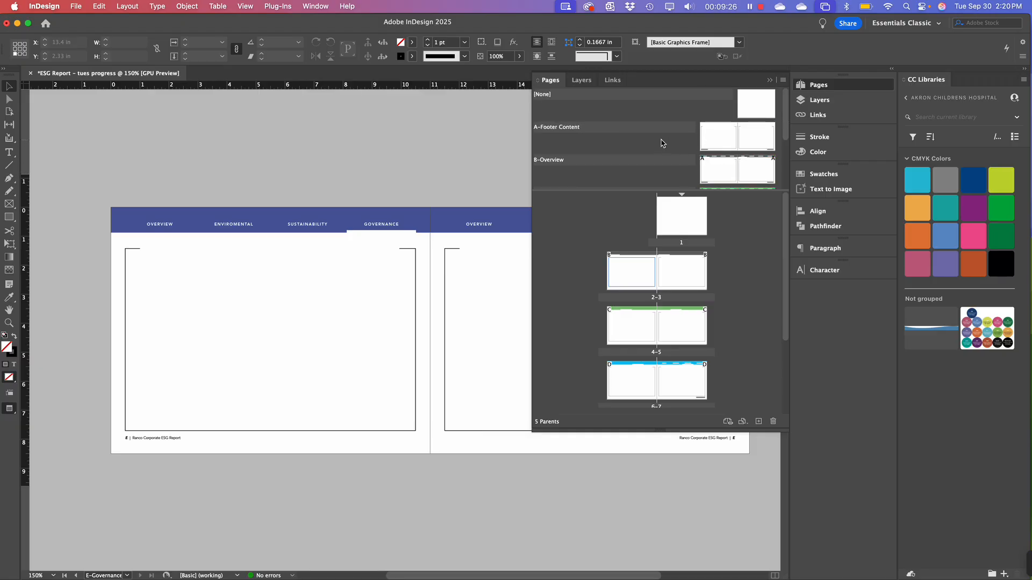
click(662, 143)
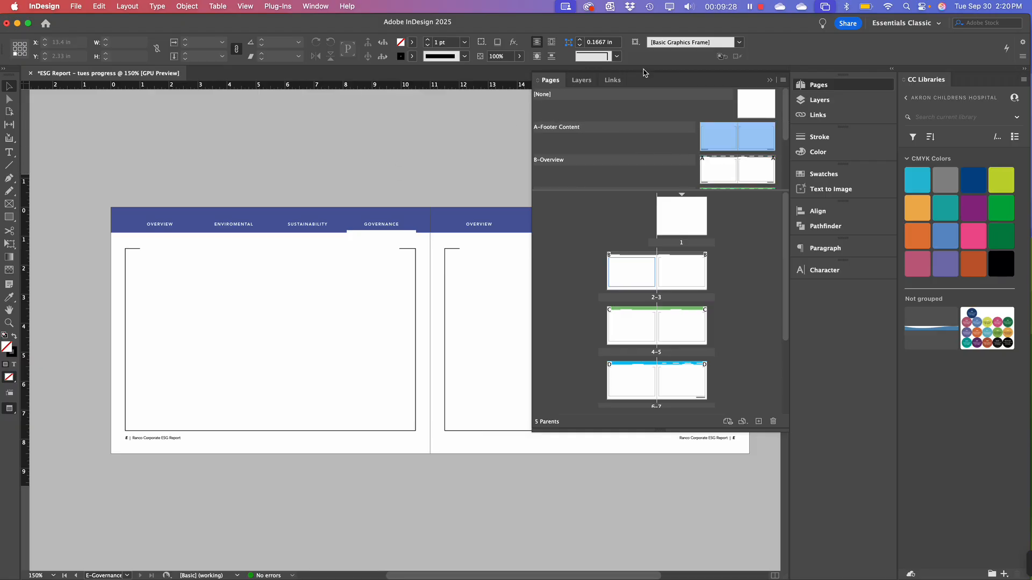
Start a new document measured in inches, with a width of 11 in and a height of 8.5 in
click(769, 81)
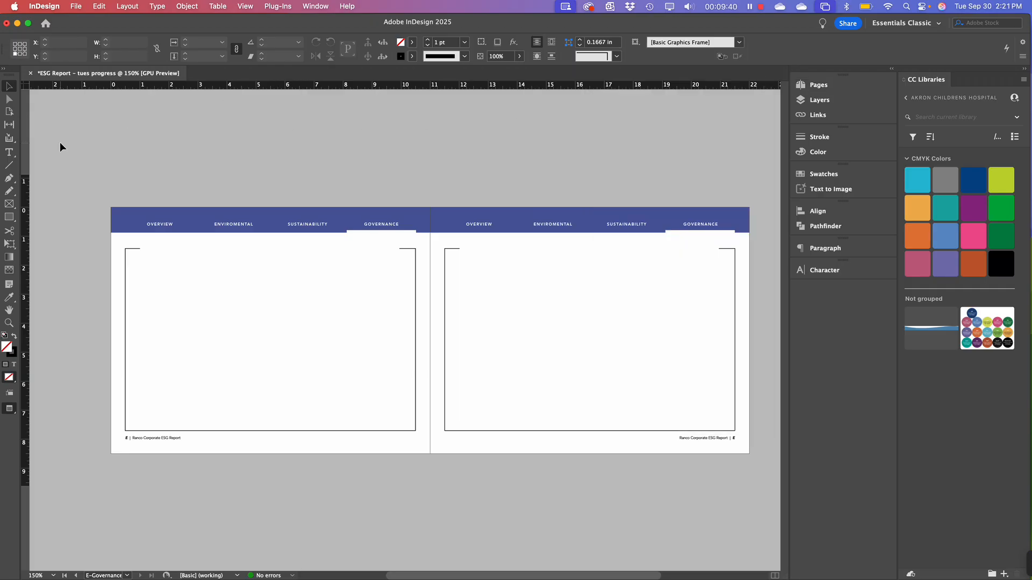
key(super+n)
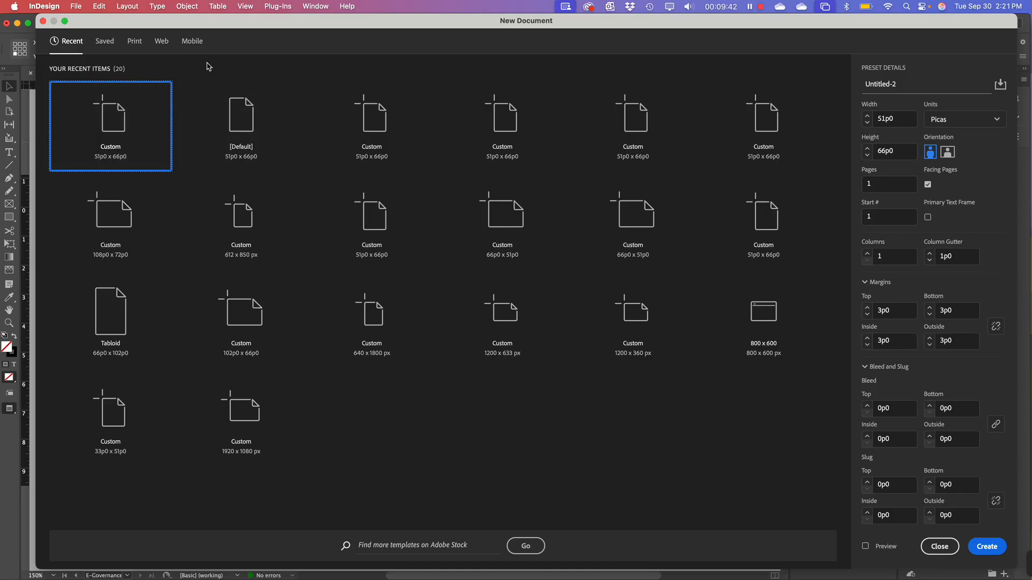
click(978, 120)
click(941, 174)
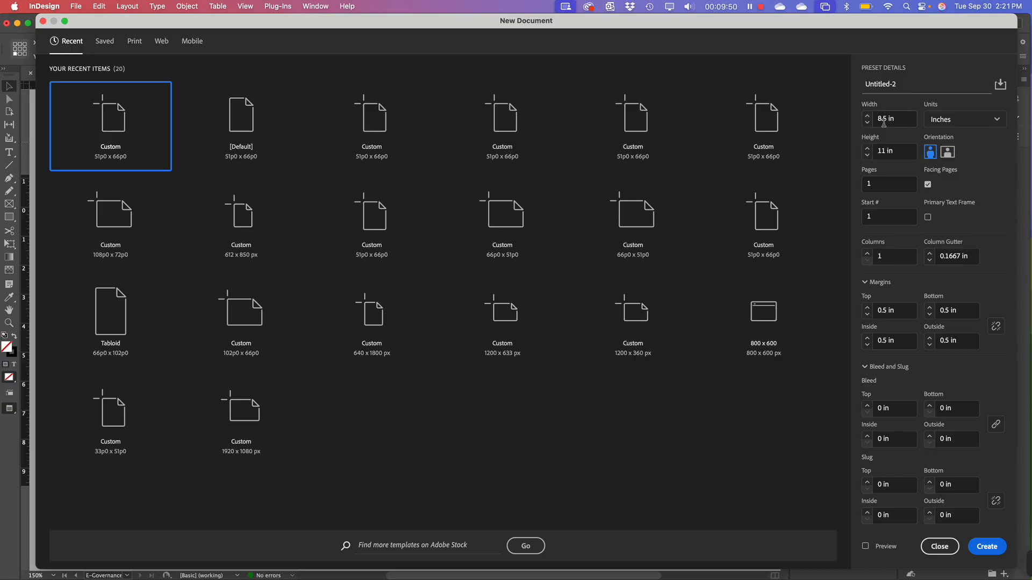
drag(900, 117, 854, 119)
text(11)
drag(902, 153, 862, 158)
text(8.5)
key(Tab)
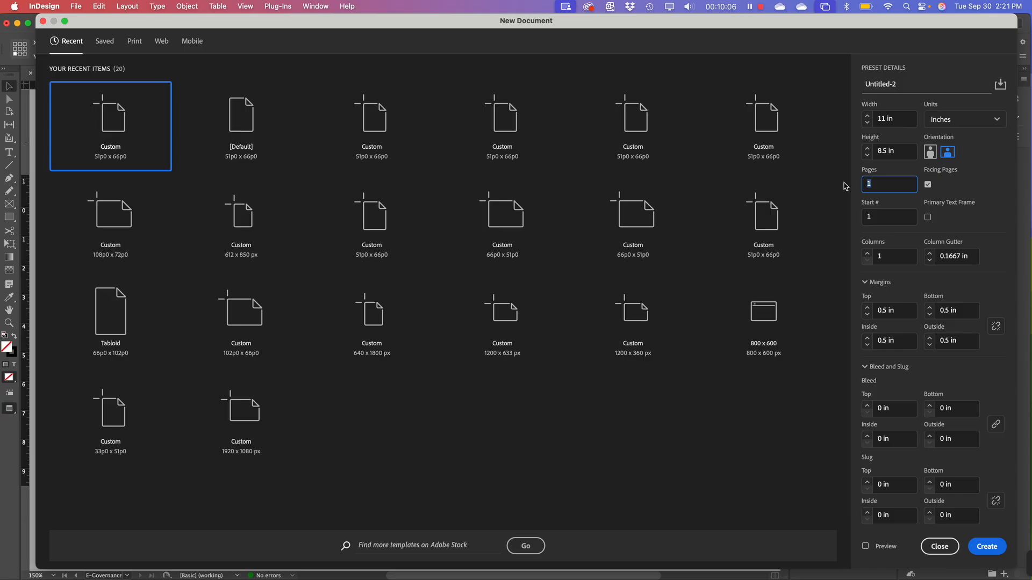
Create the document with 12 pages, 3 columns and a 0.125 in bleed on all sides
text(12)
double_click(882, 257)
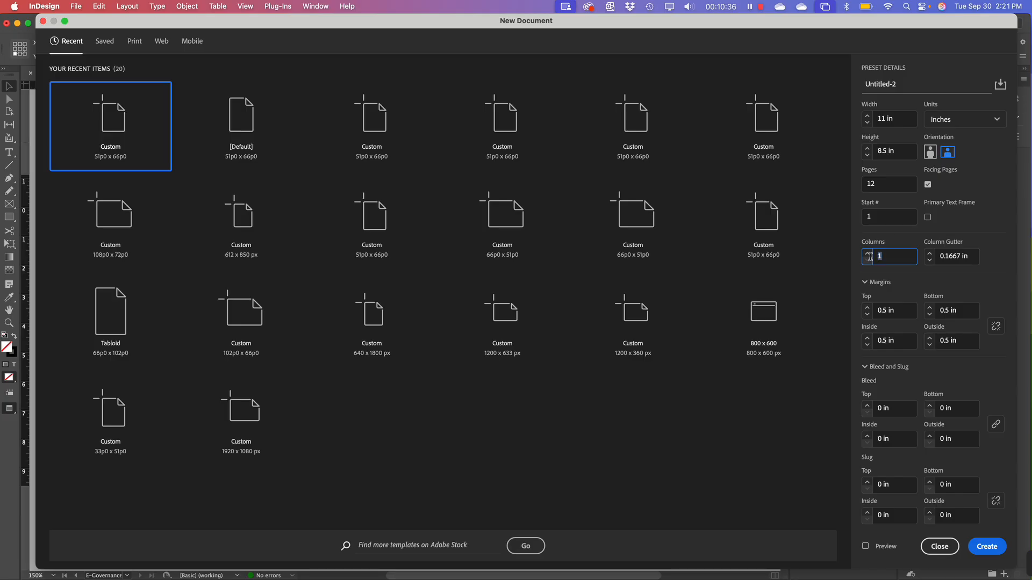
text(3)
click(948, 255)
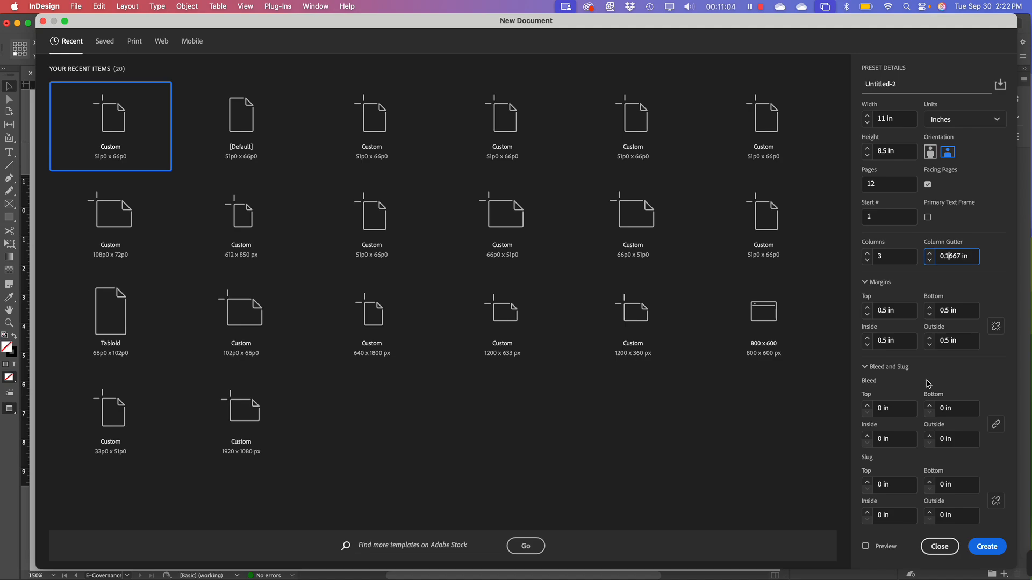
click(867, 406)
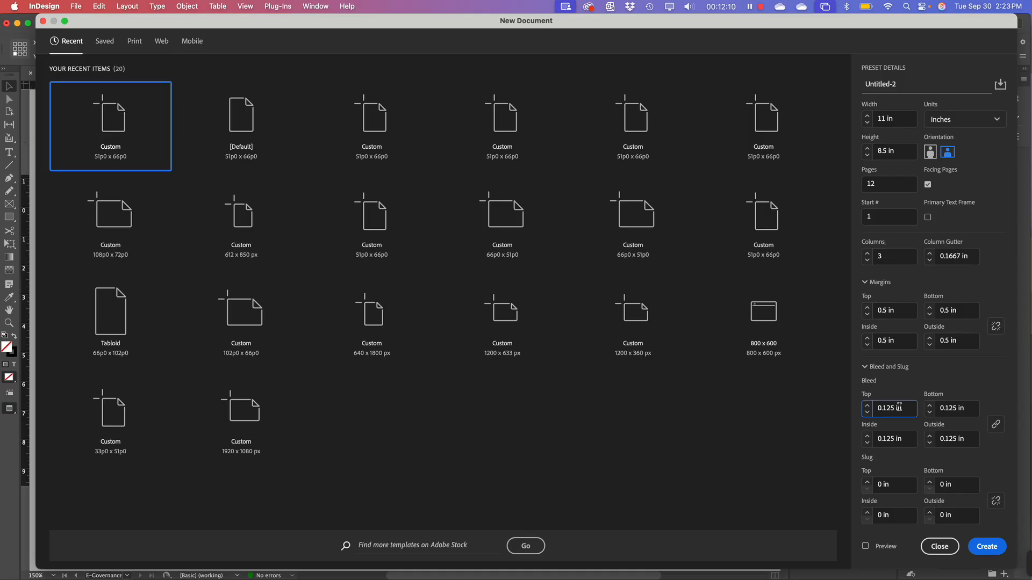
click(989, 548)
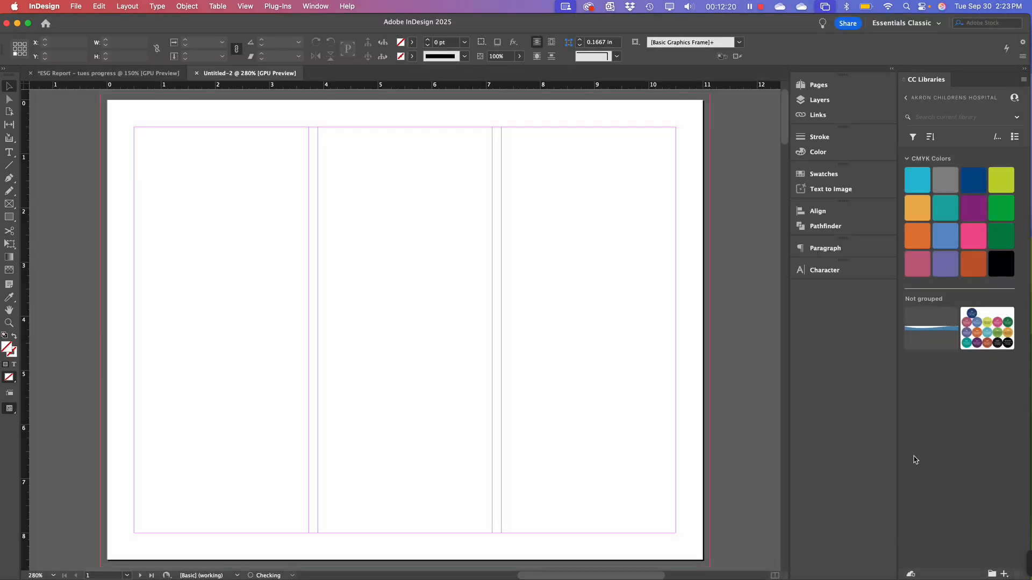
Show the Pages panel and lengthen it so more of the new document's spreads fit
click(819, 86)
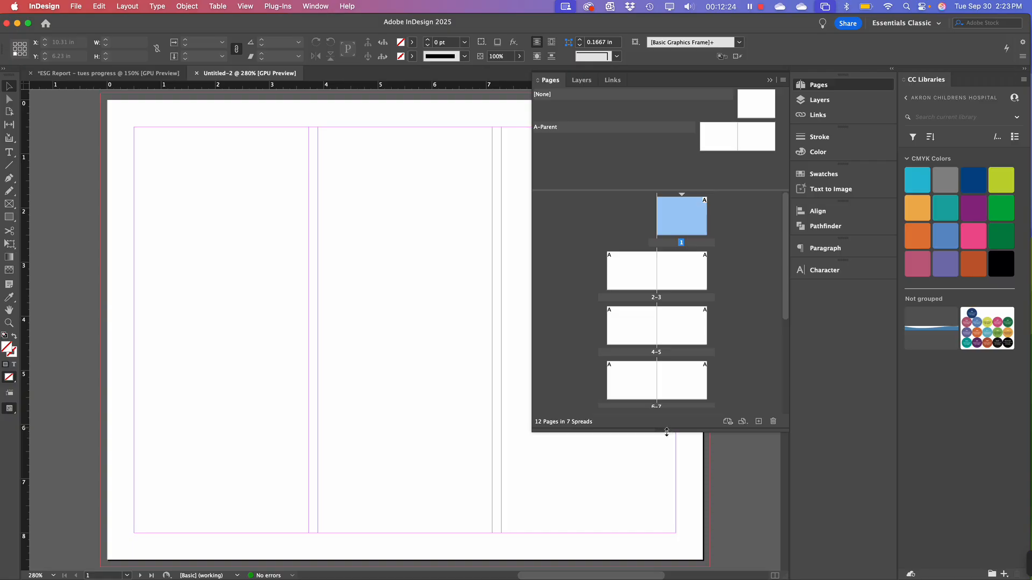
drag(667, 431, 669, 574)
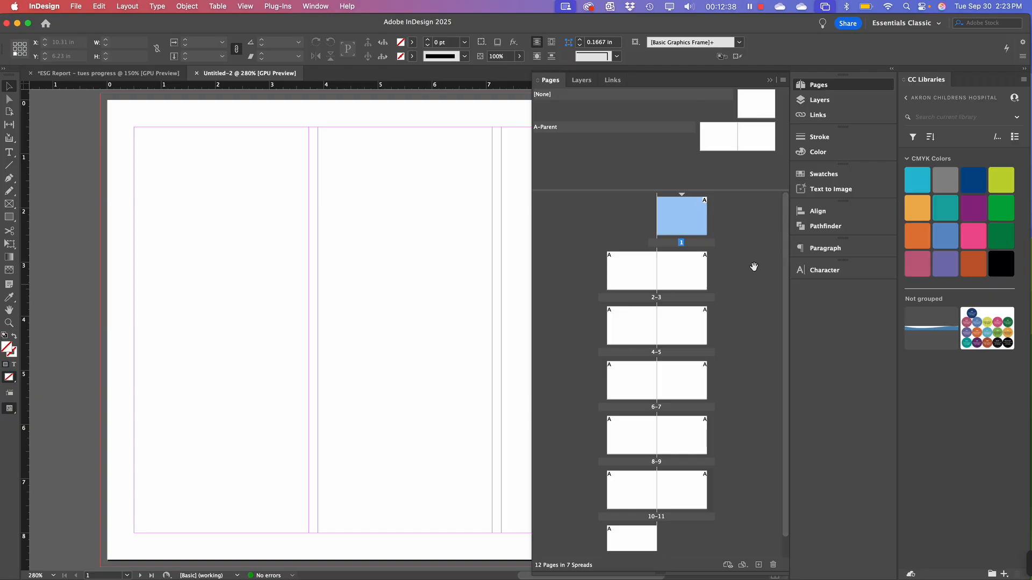
Set the Pages panel thumbnails to Large for pages and Extra Large for parents, and enlarge the parent section
click(783, 84)
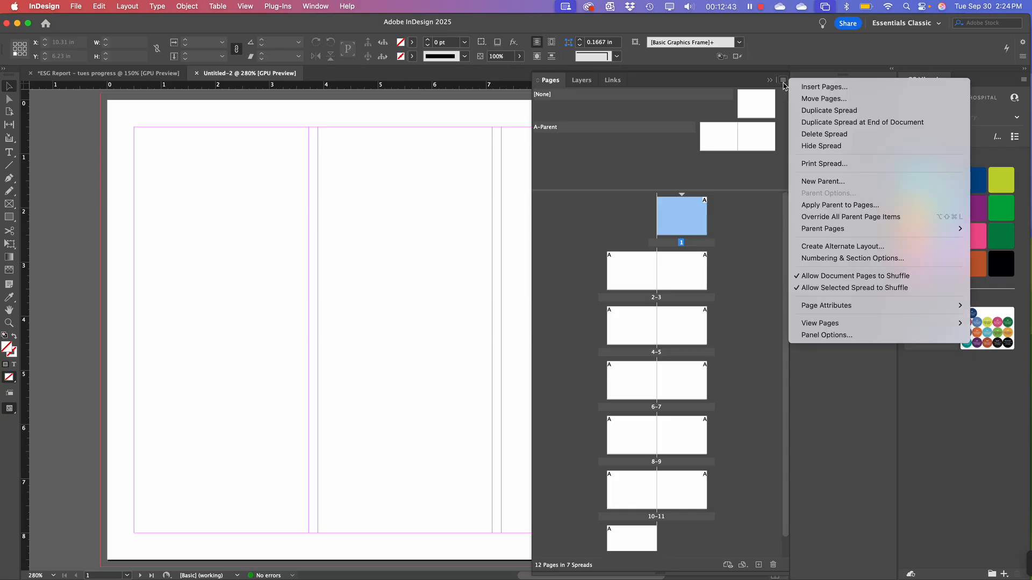
click(881, 337)
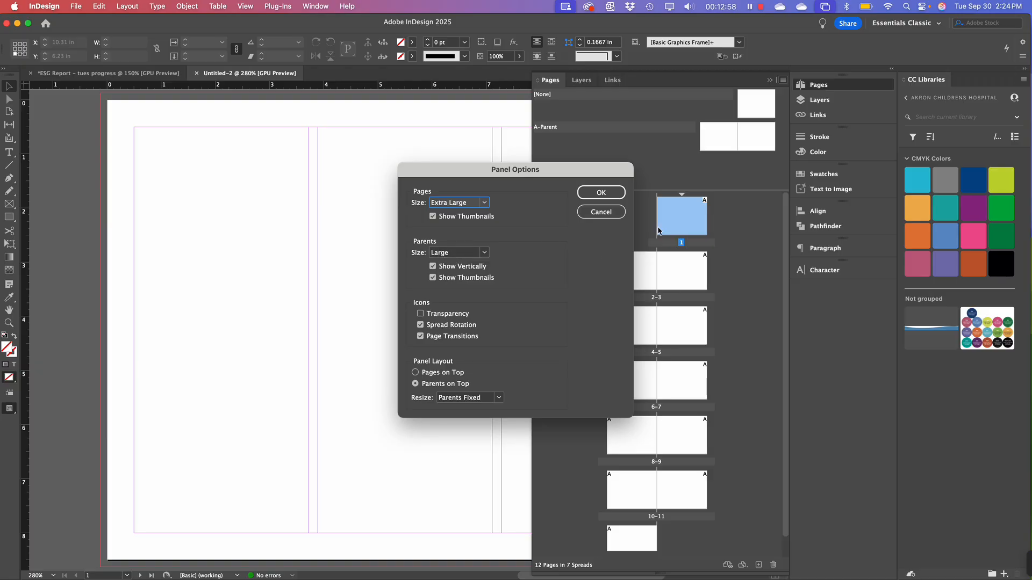
click(468, 203)
click(469, 249)
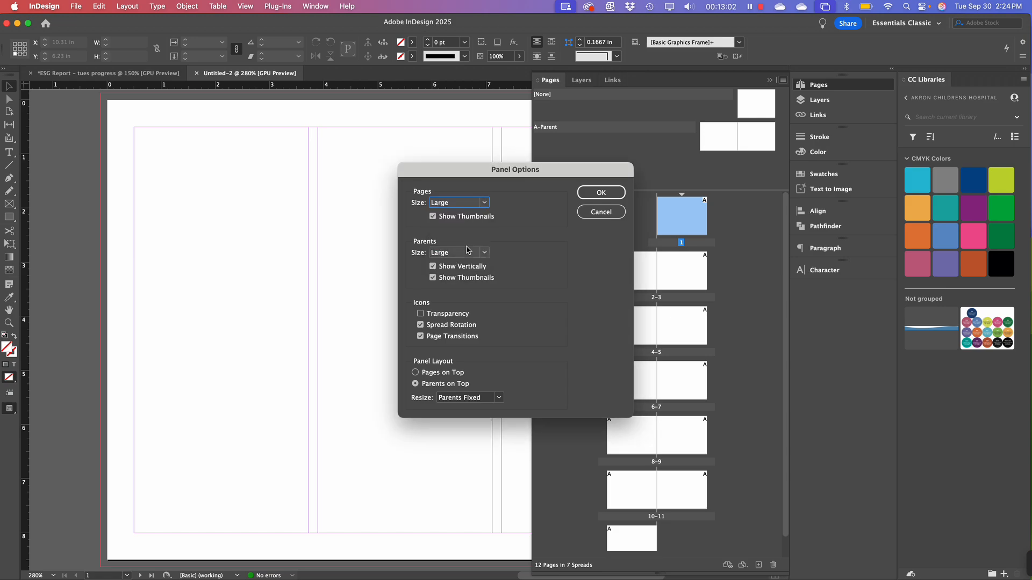
click(467, 254)
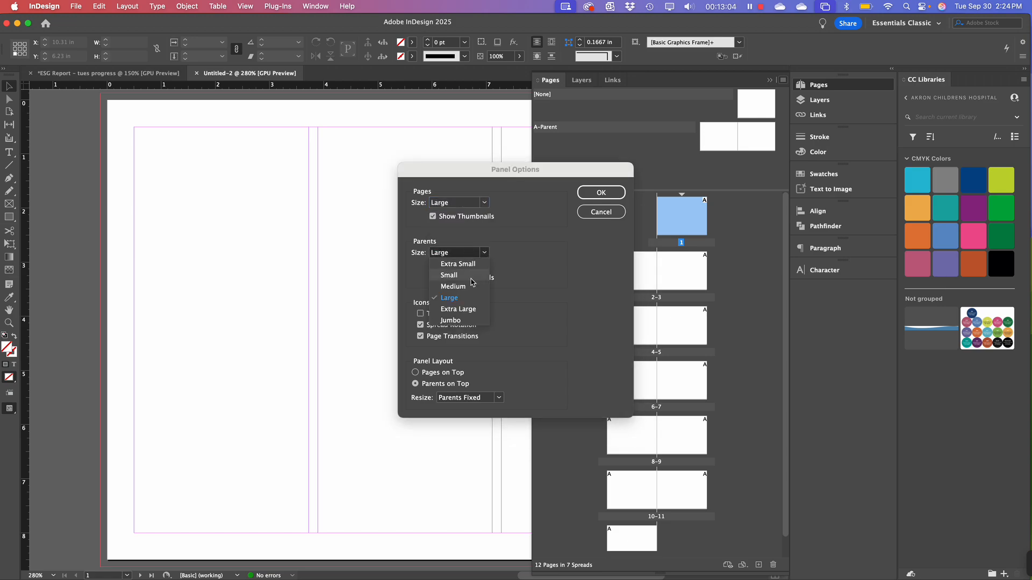
click(474, 309)
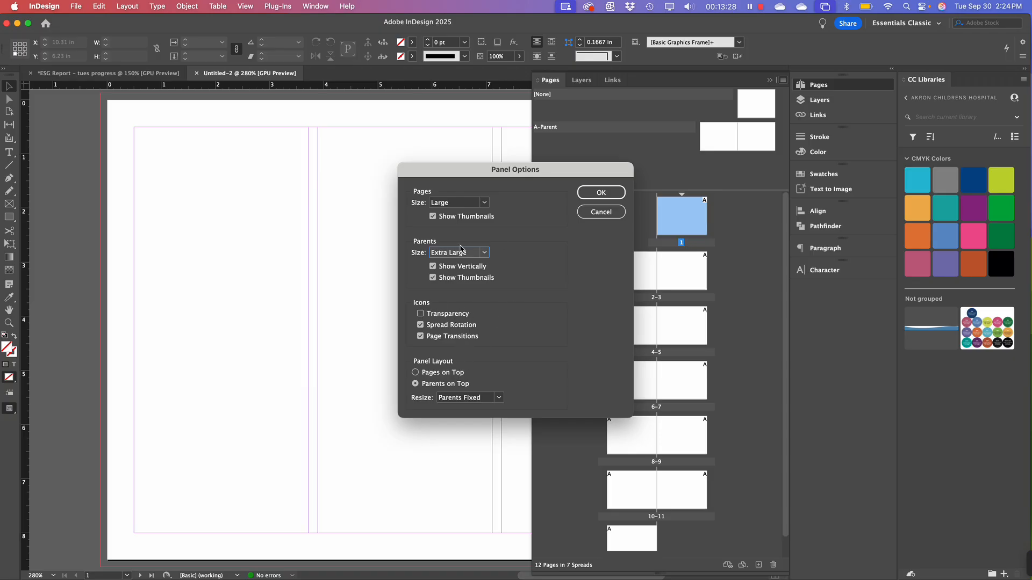
click(609, 198)
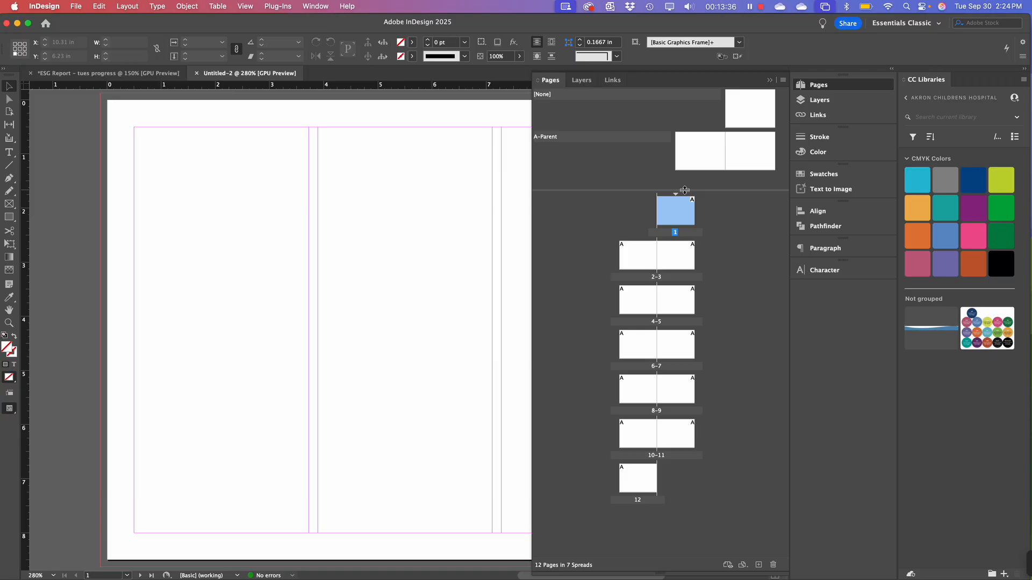
drag(684, 190, 716, 274)
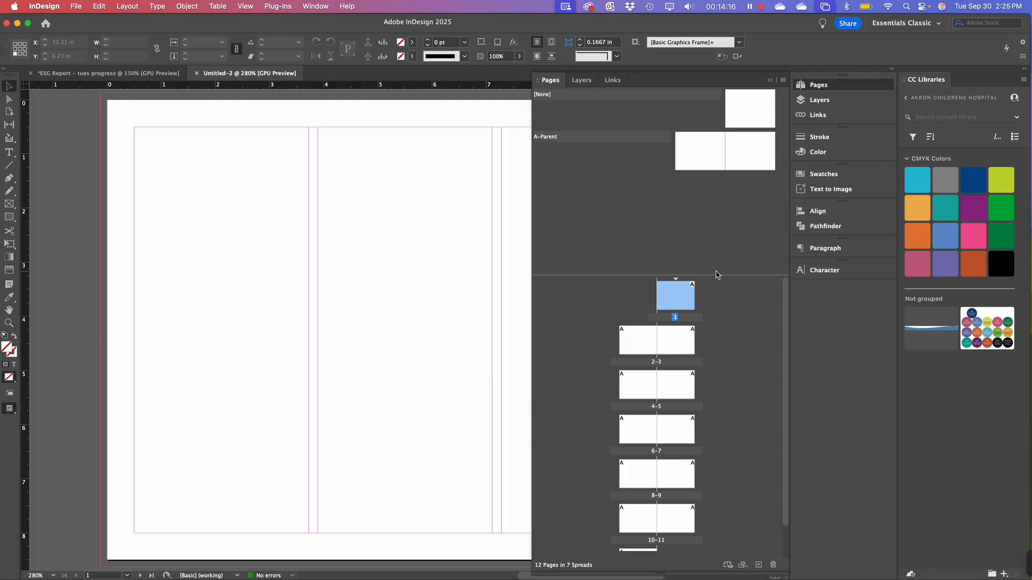
Switch to the ESG Report document and examine the header navigation, frame lines and both footers of the E-Governance parent up close
click(65, 74)
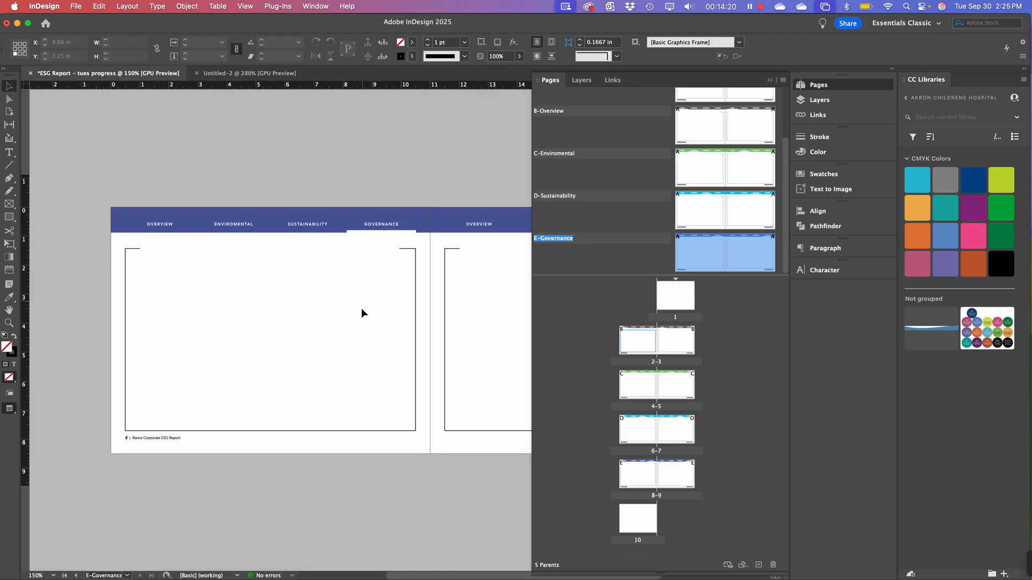
key(super+equal)
key(super+equal)
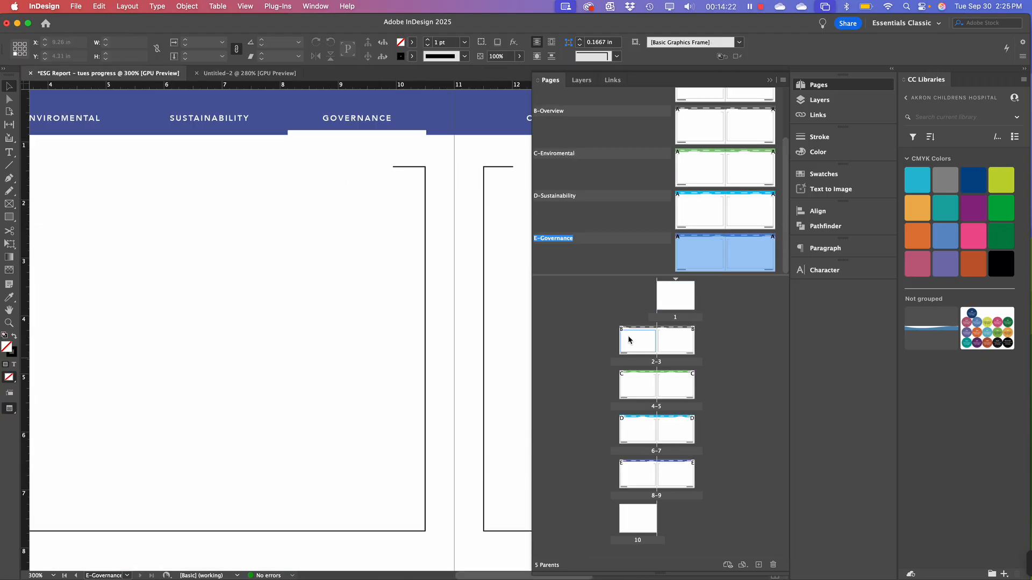
click(770, 80)
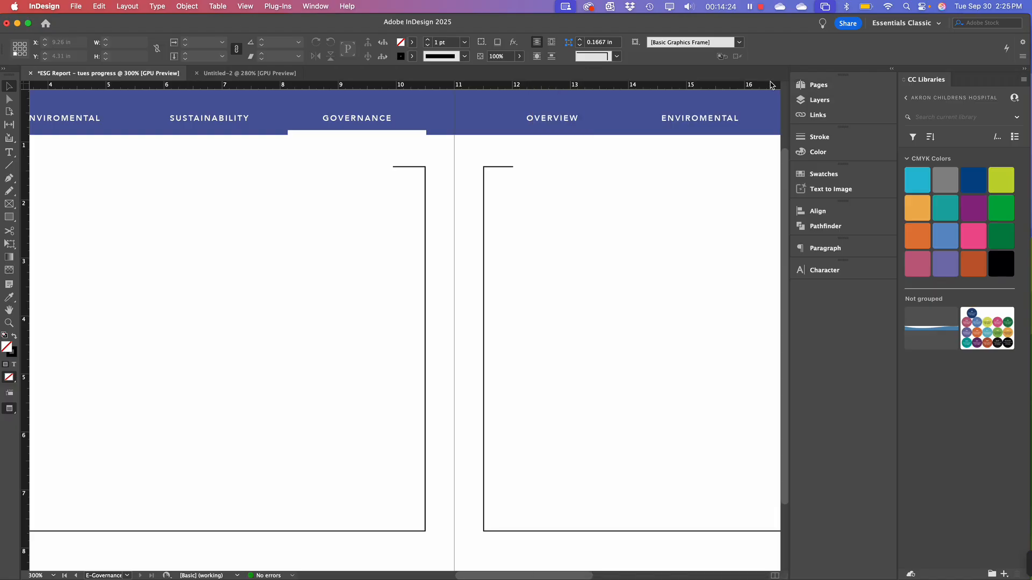
drag(183, 363, 436, 366)
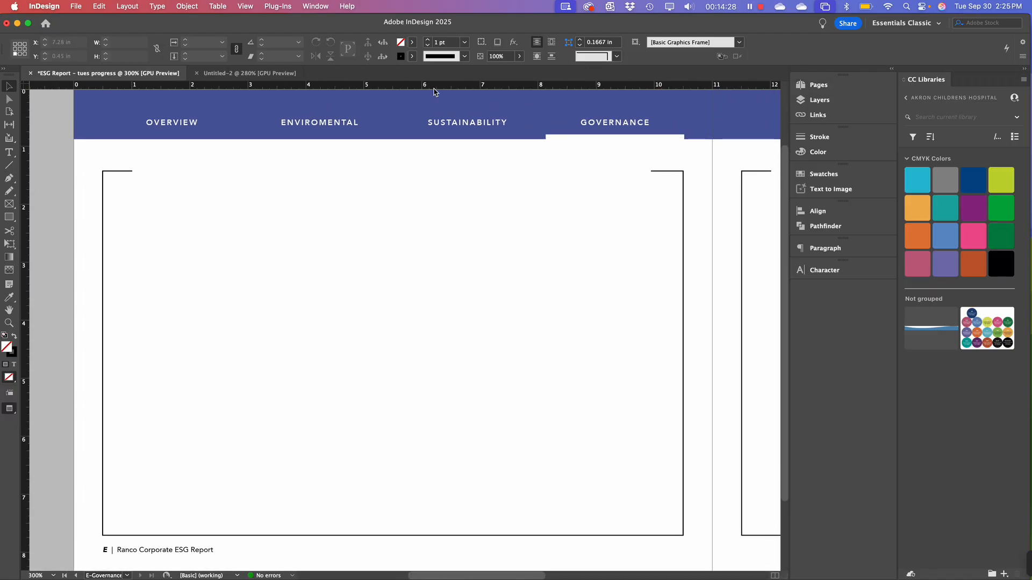
drag(506, 388, 461, 221)
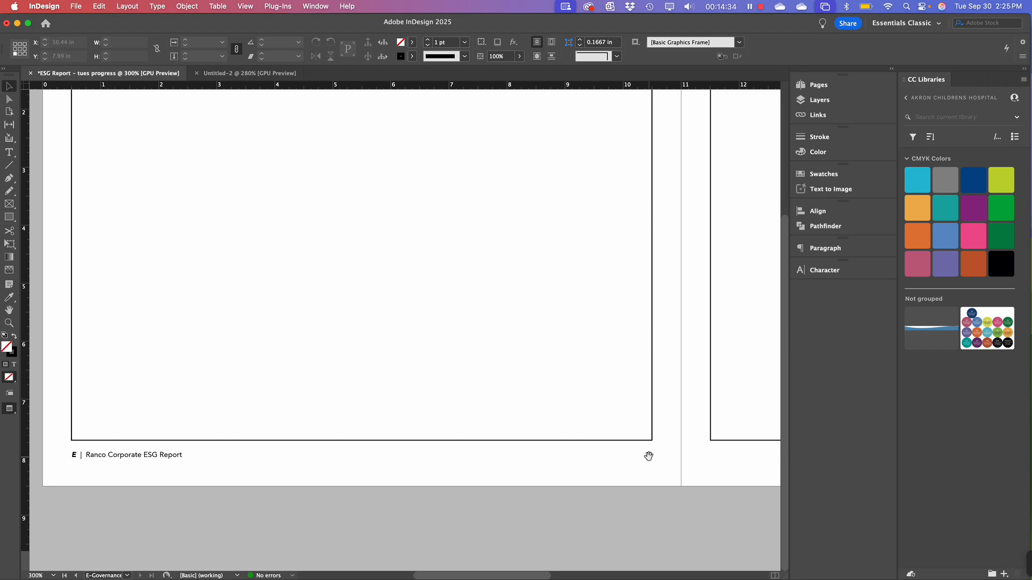
drag(649, 457, 333, 457)
drag(547, 463, 187, 472)
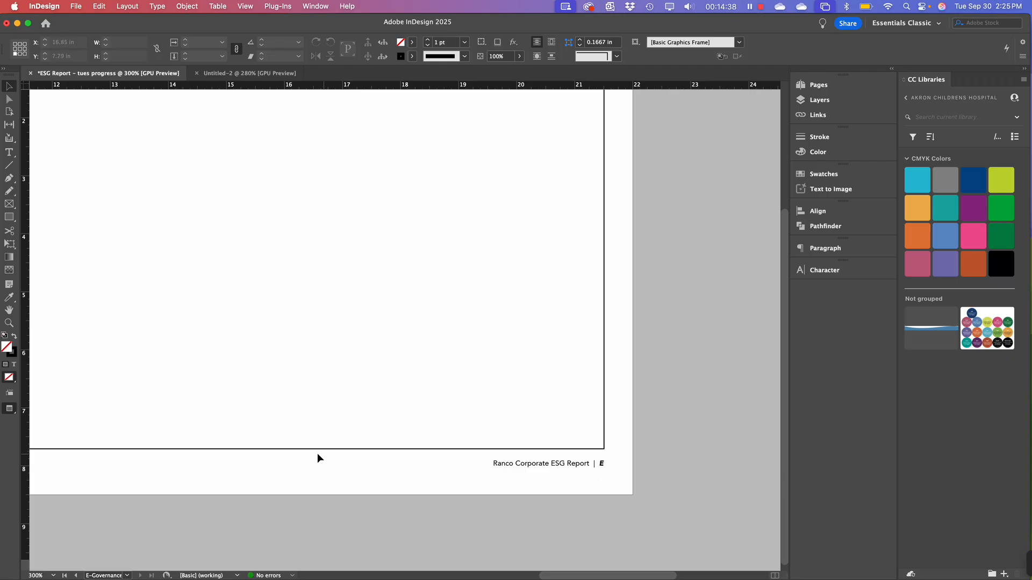
drag(178, 435, 435, 428)
drag(124, 266, 286, 346)
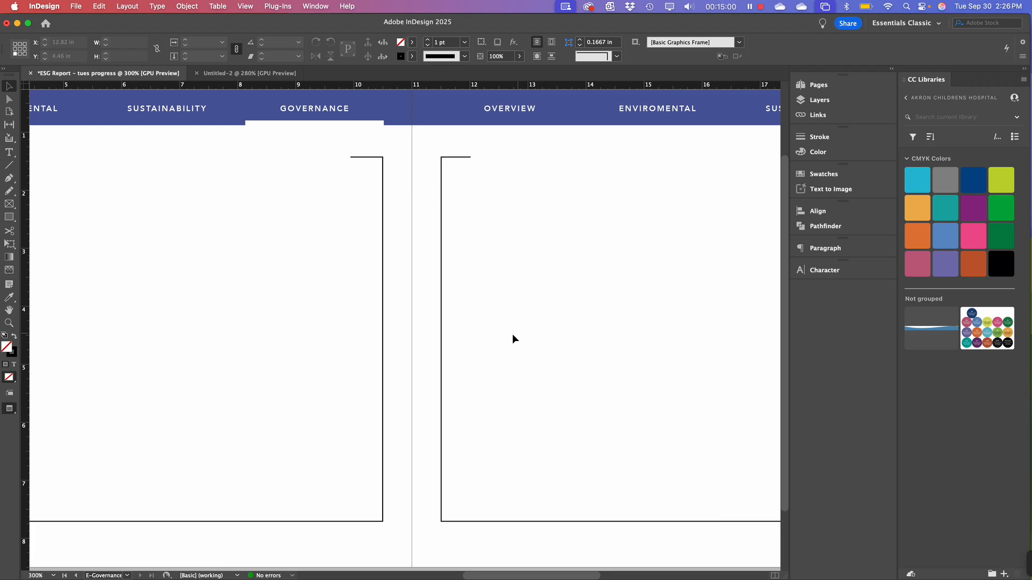
drag(300, 376, 648, 235)
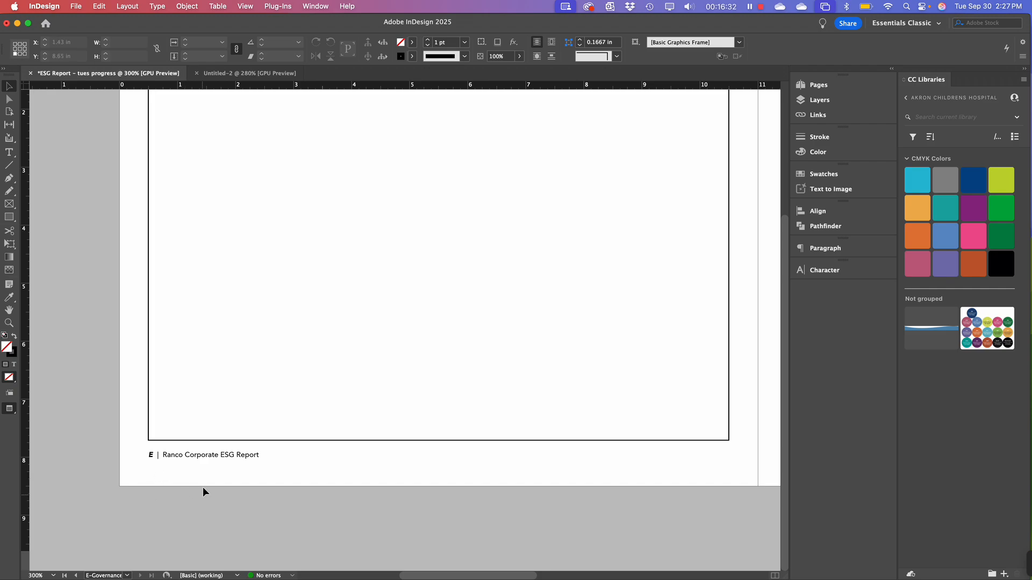
Return to the new Untitled-2 document and select the A-Parent spread in the Pages panel
click(253, 73)
scroll(533, 411, down, 15)
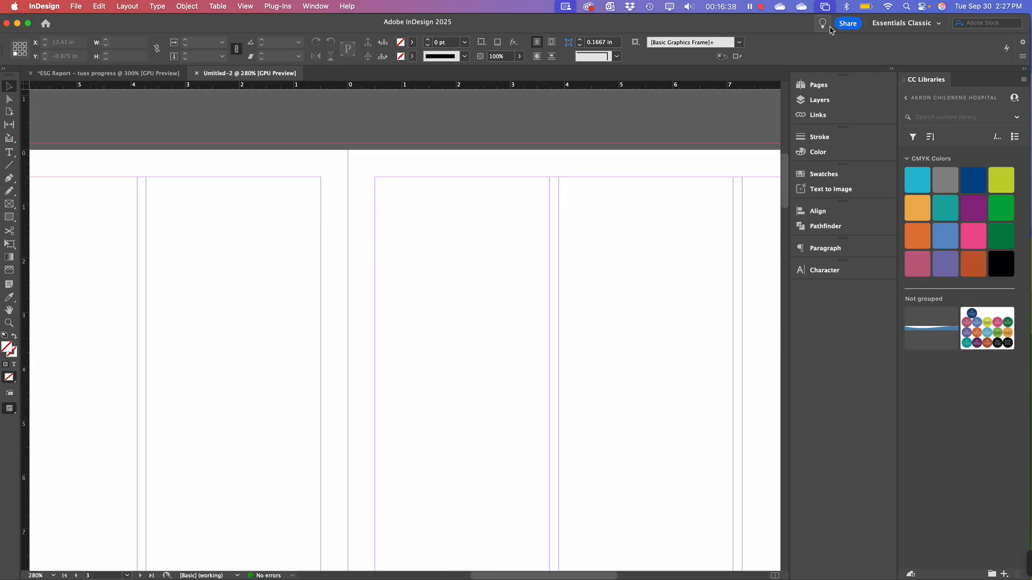
click(825, 89)
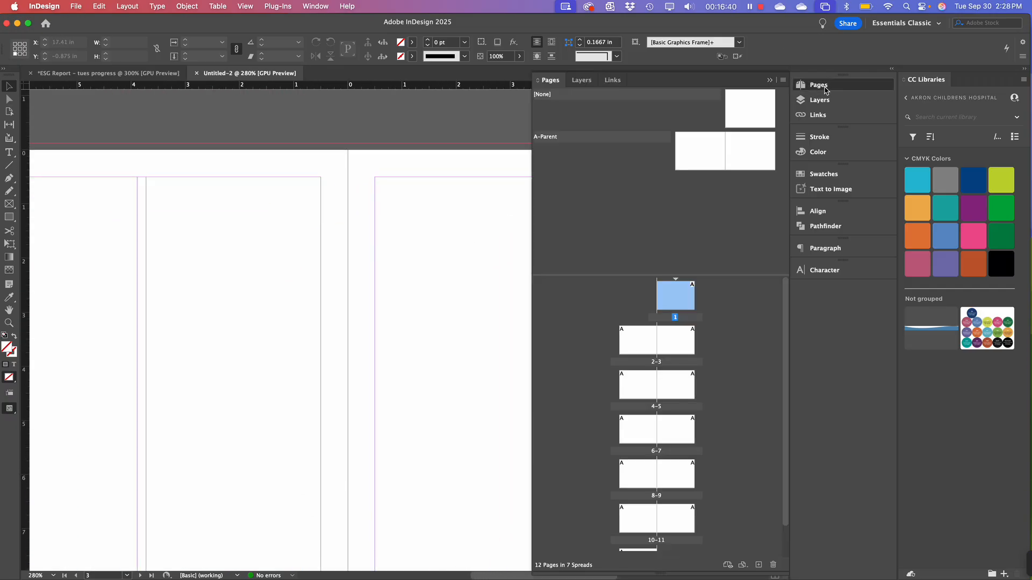
click(729, 161)
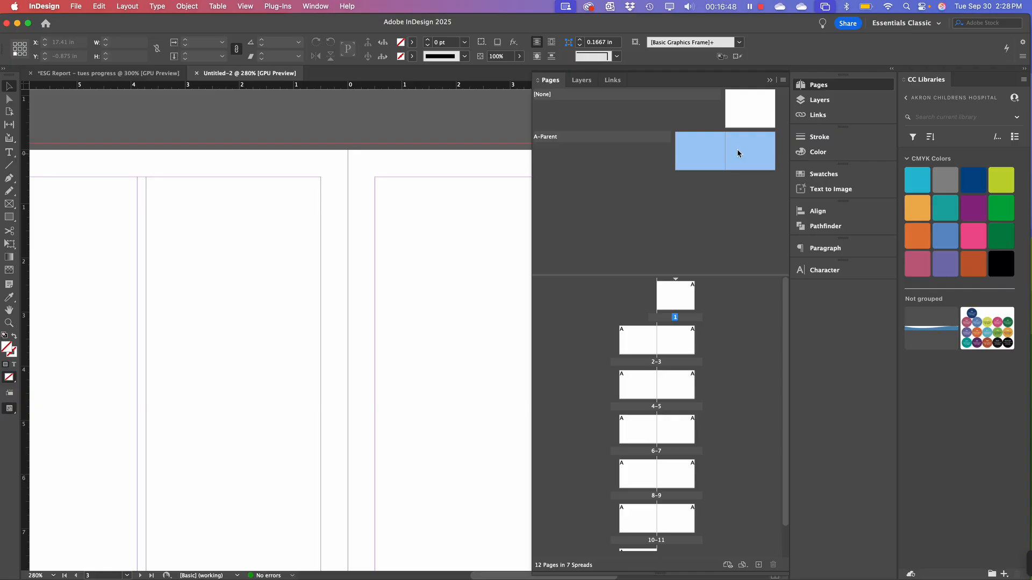
click(783, 80)
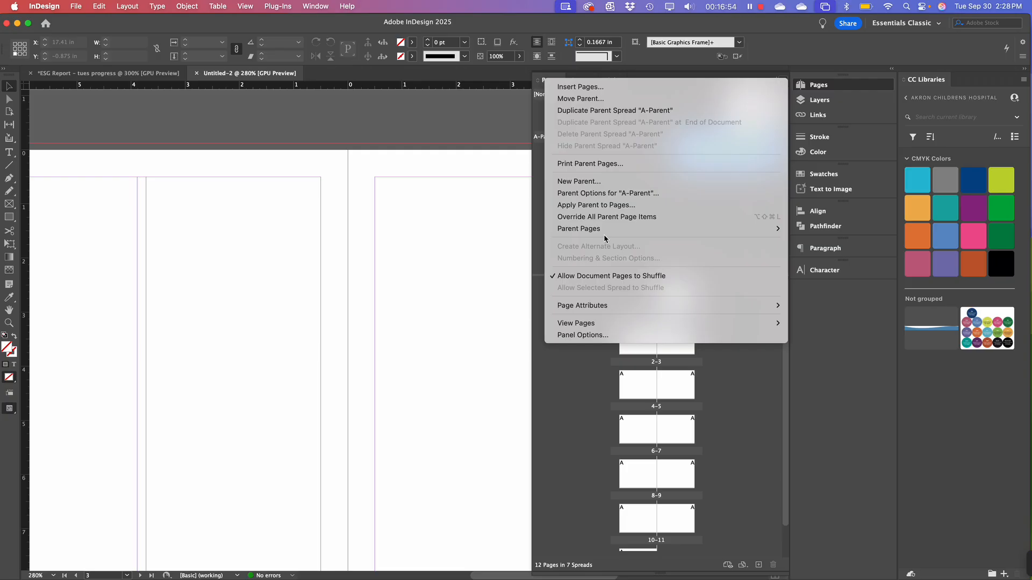
mouse_move(616, 321)
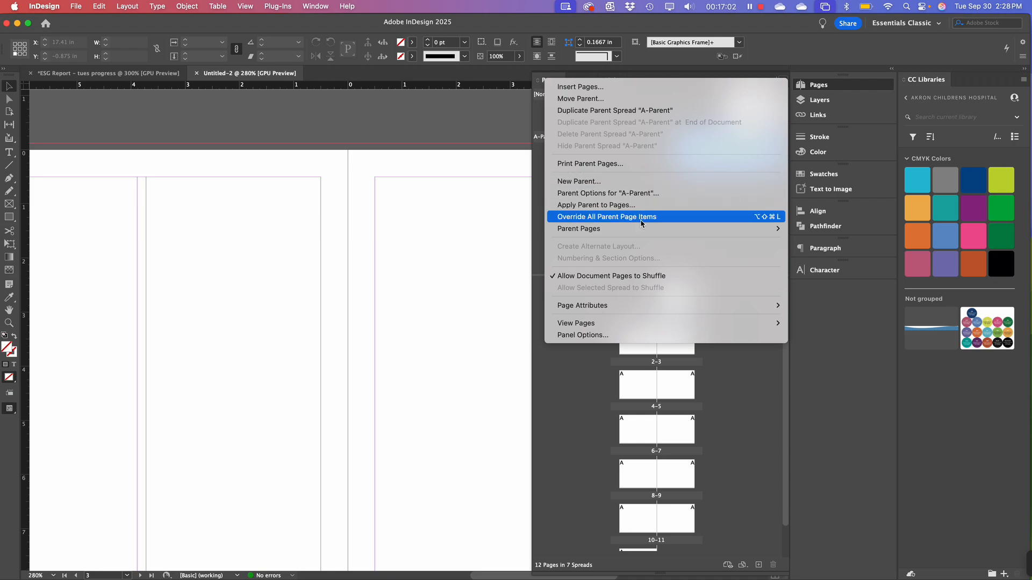
mouse_move(636, 232)
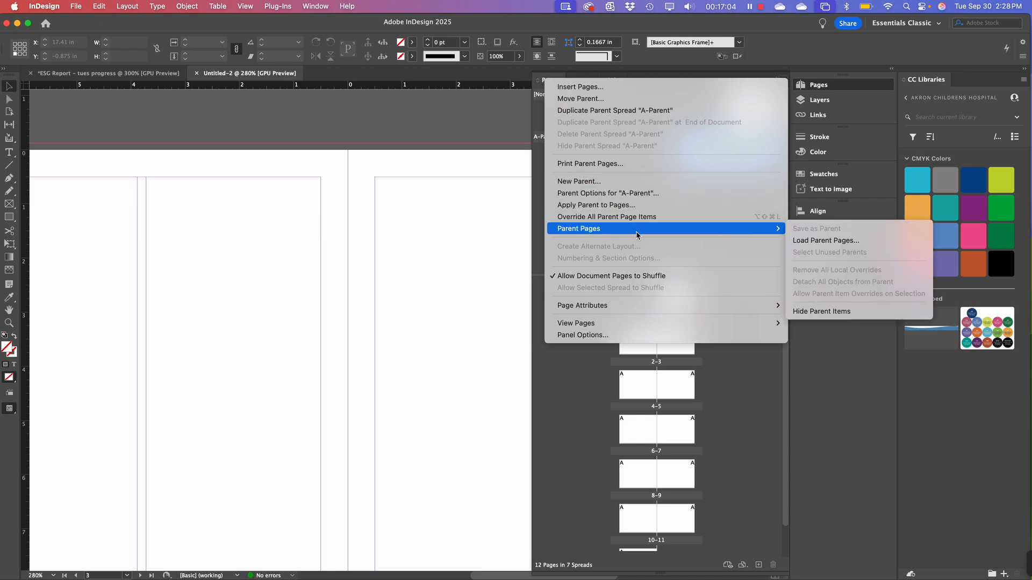
click(591, 383)
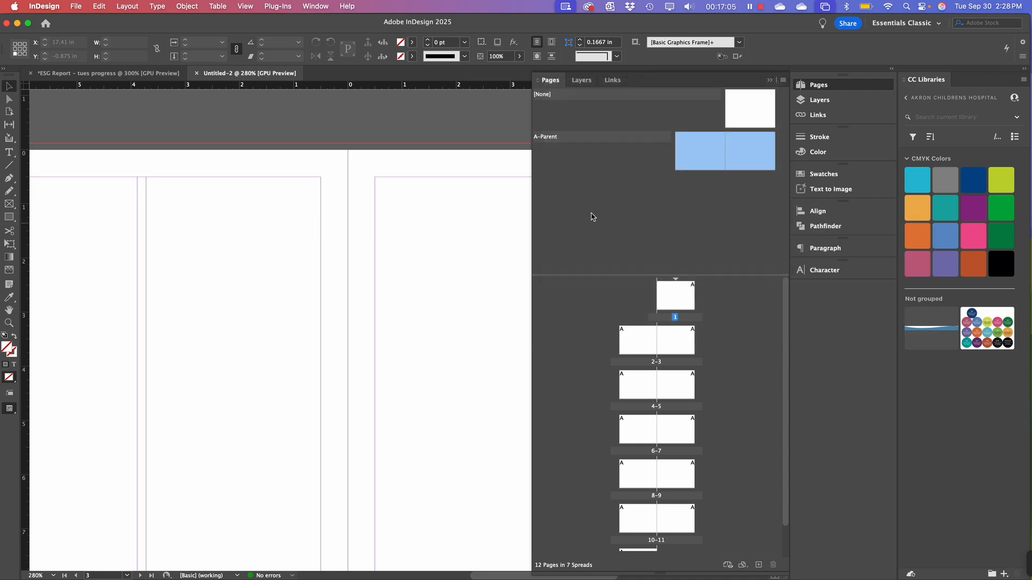
click(636, 192)
right_click(610, 158)
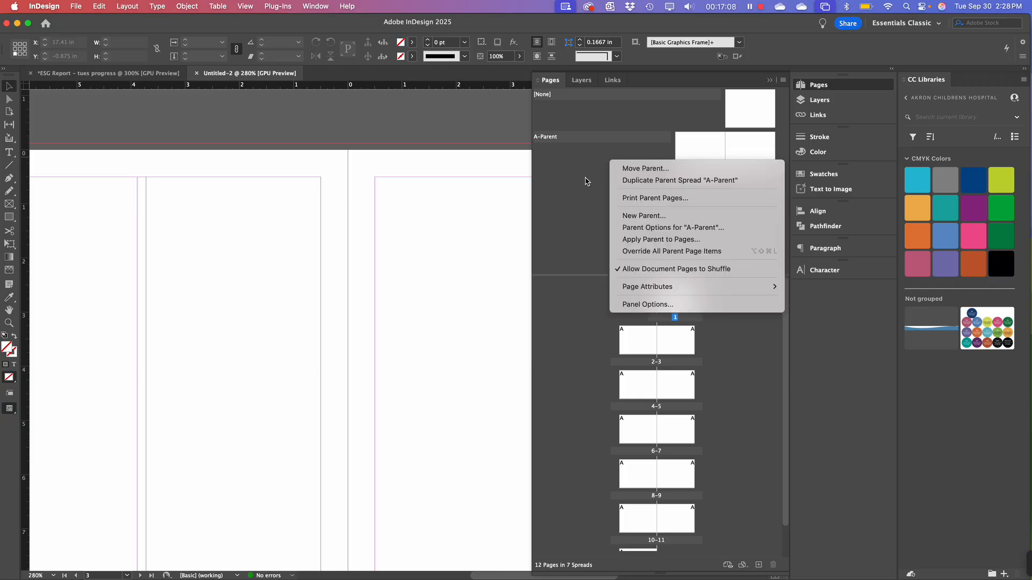
click(587, 180)
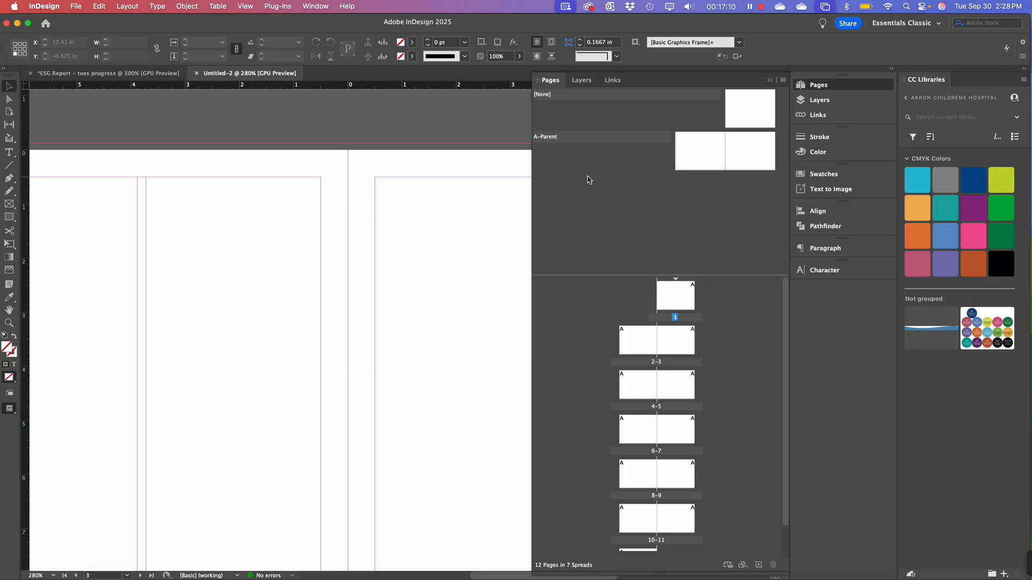
Add a new two-page parent spread with prefix B, based on no other parent, at Letter landscape size
right_click(590, 176)
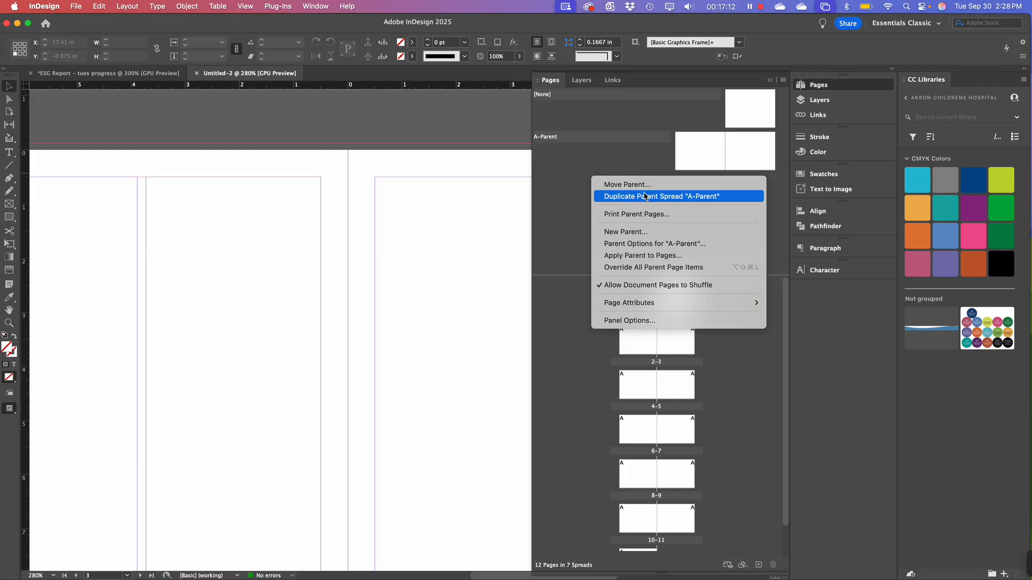
click(649, 237)
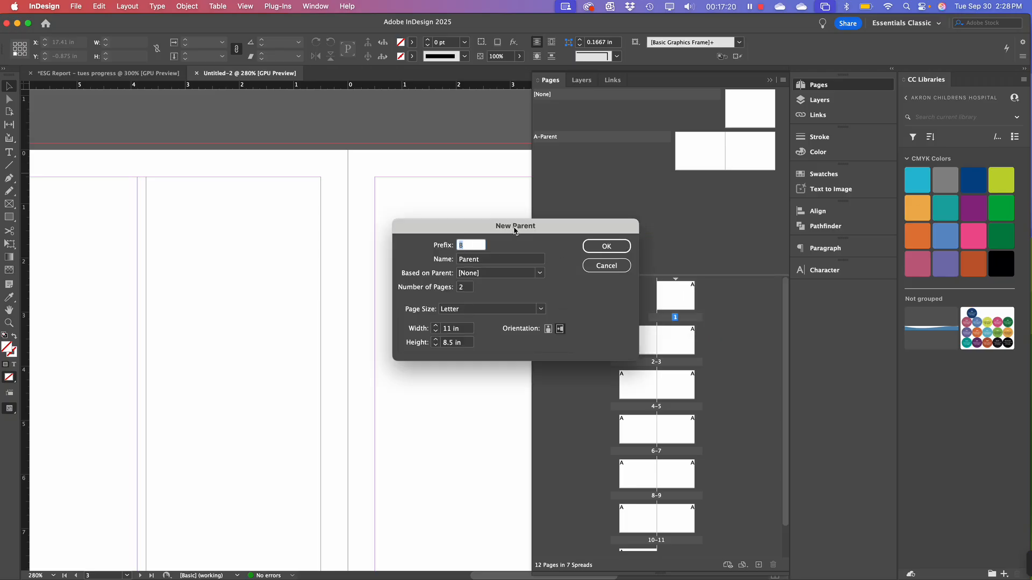
drag(513, 228, 660, 193)
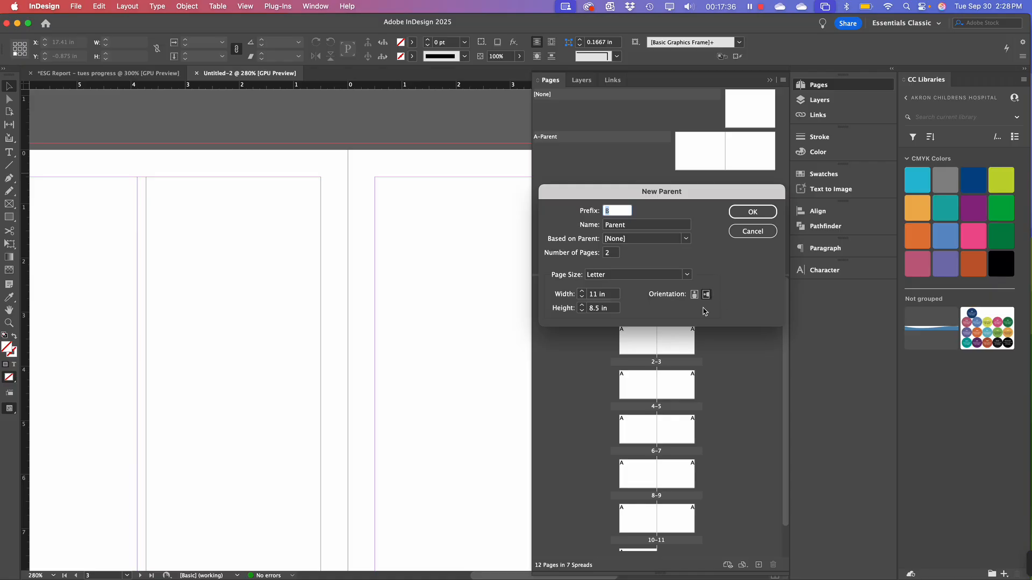
click(751, 213)
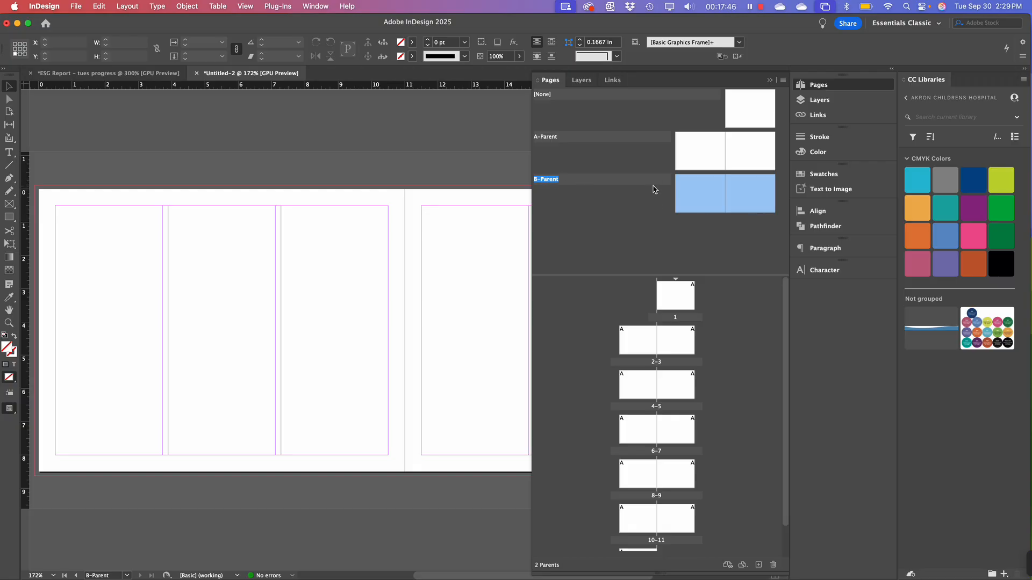
Rename the new B parent spread as Footer Parent
right_click(692, 189)
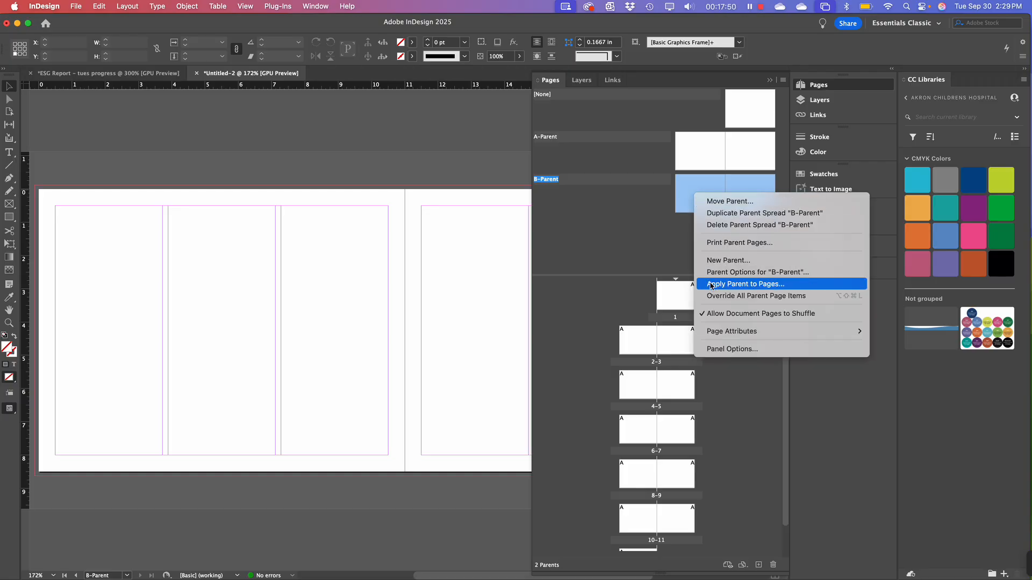
click(746, 274)
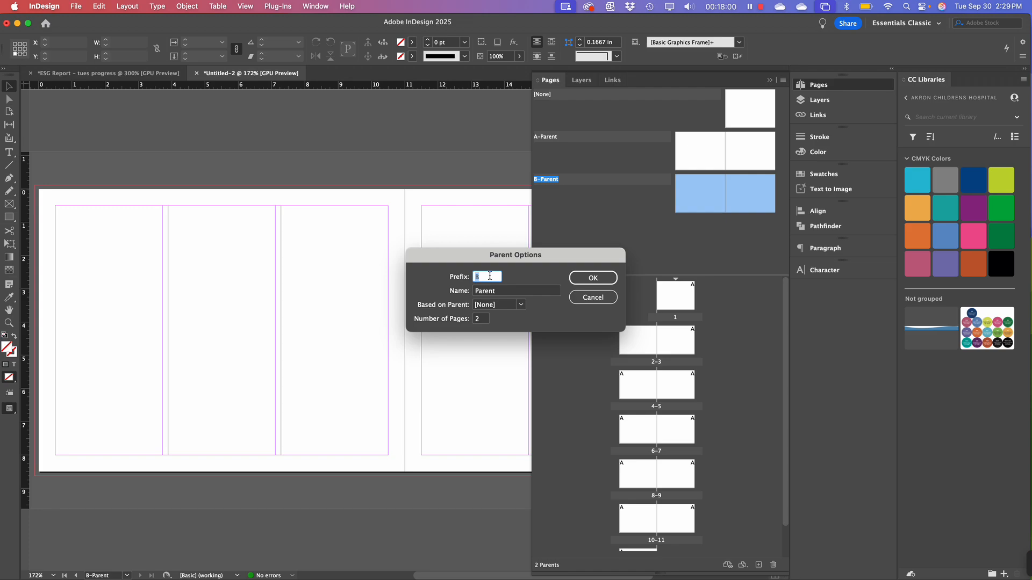
click(505, 294)
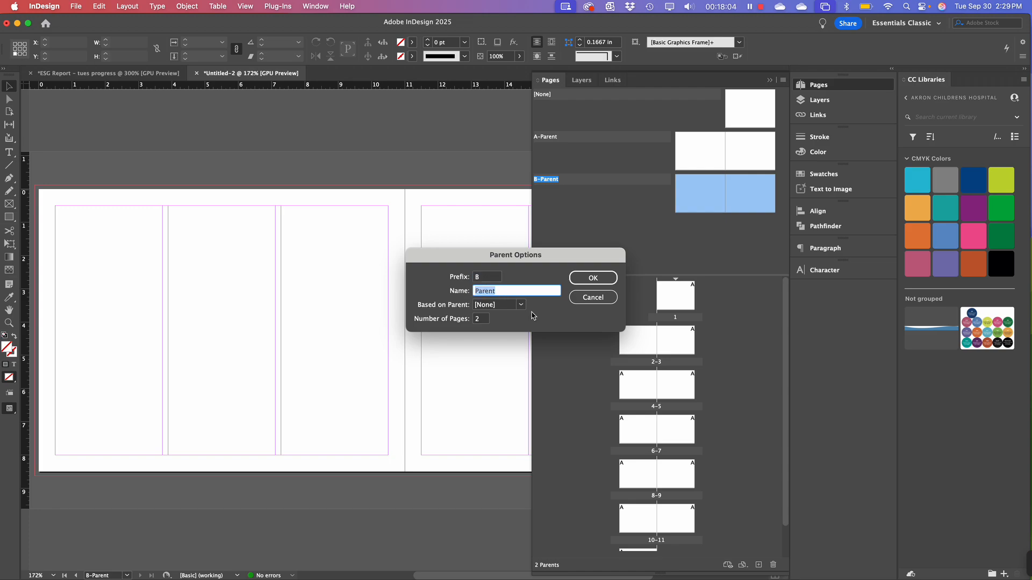
text(Footer Pare)
click(596, 277)
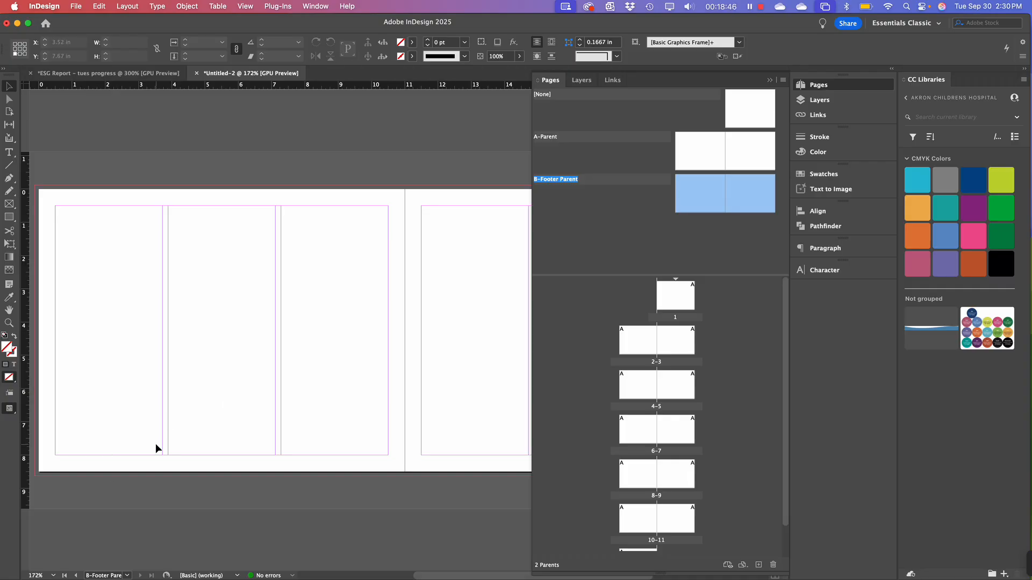
On the Footer Parent's left page, add a text frame across the first two columns at the bottom margin, containing the author's name and "- ESG Report"
scroll(156, 443, left, 4)
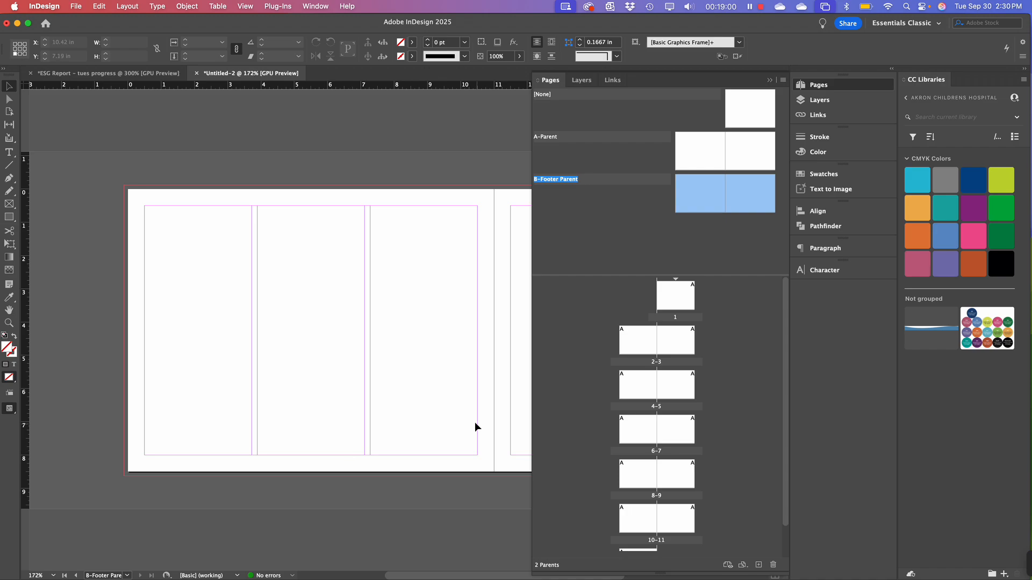
key(super+equal)
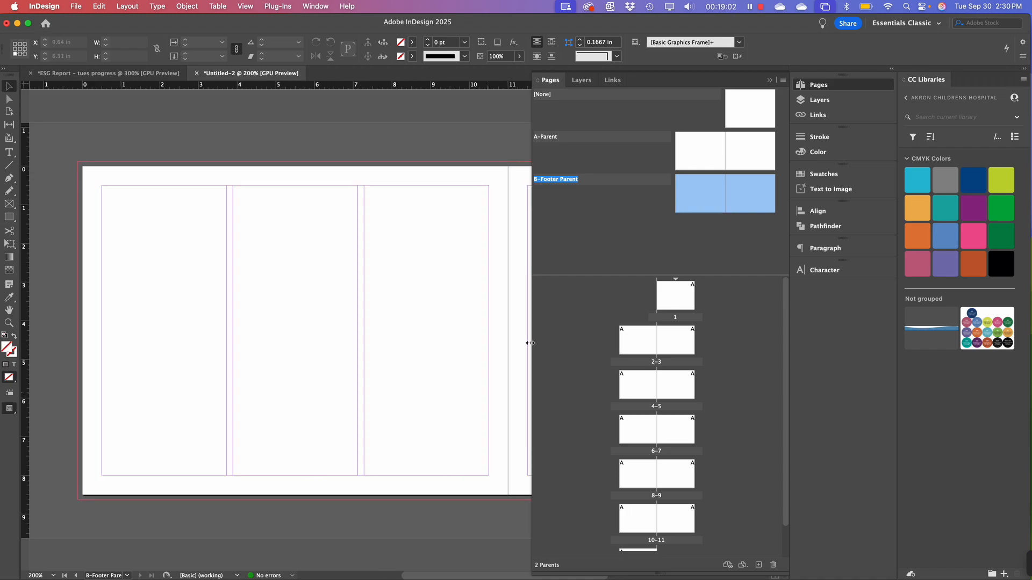
double_click(712, 193)
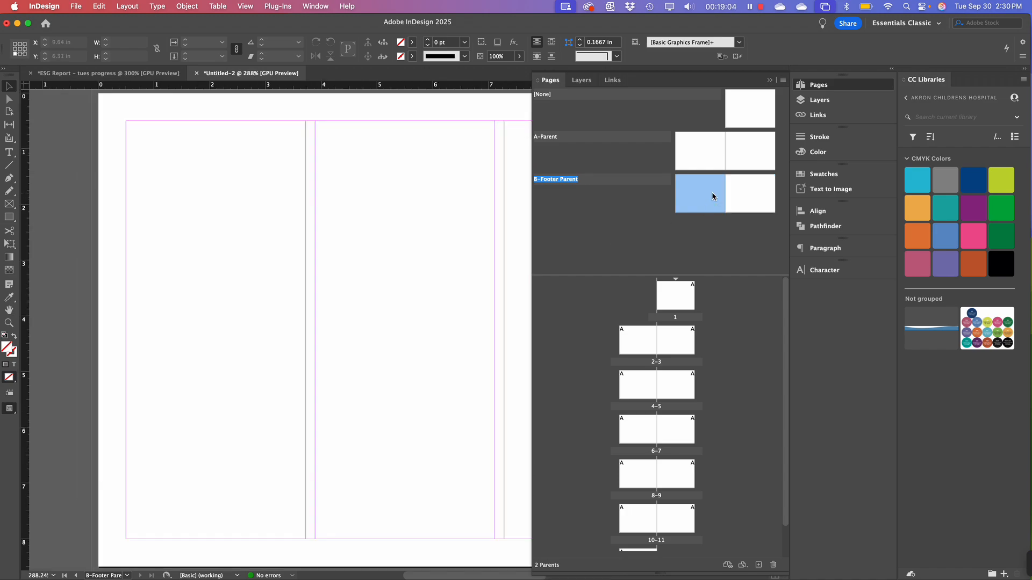
double_click(741, 197)
click(700, 199)
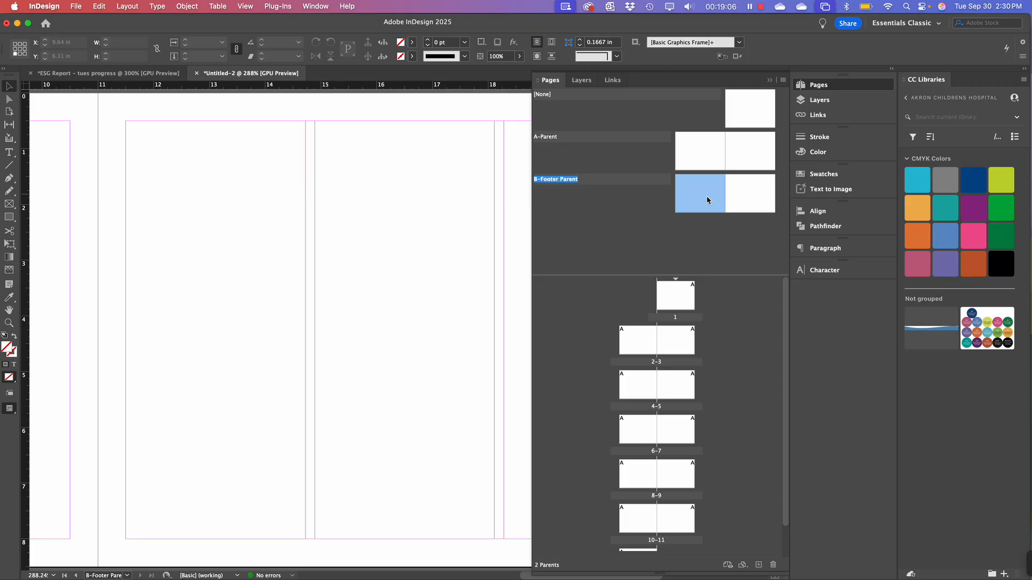
key(space)
drag(242, 393, 440, 328)
drag(154, 364, 400, 356)
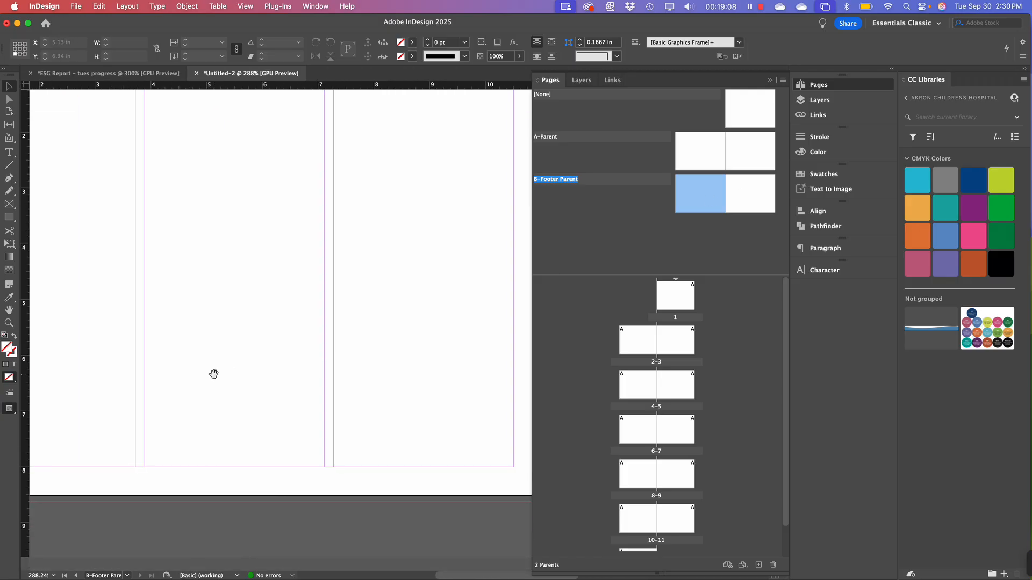
drag(47, 377, 228, 357)
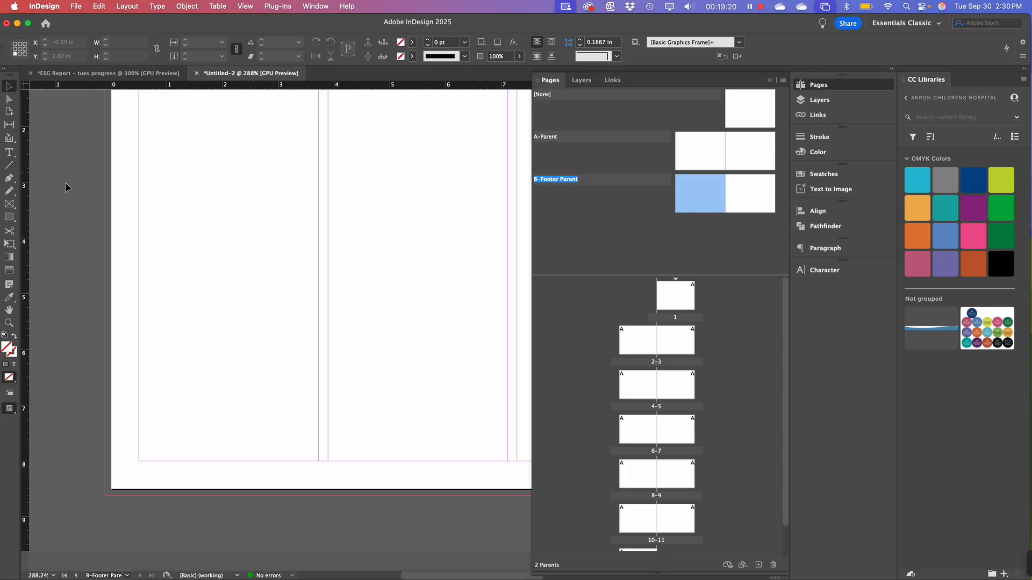
click(10, 153)
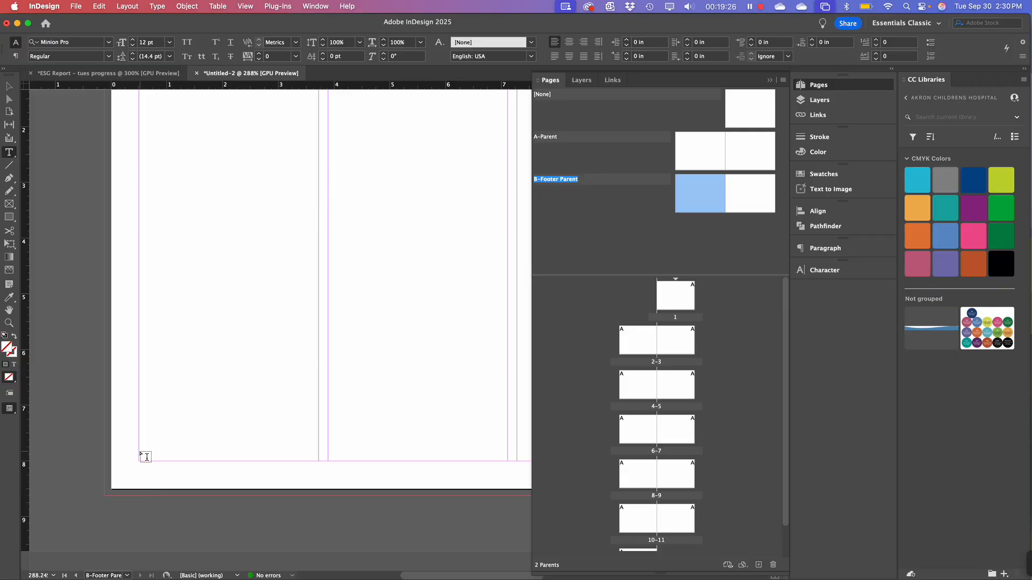
drag(139, 452, 503, 467)
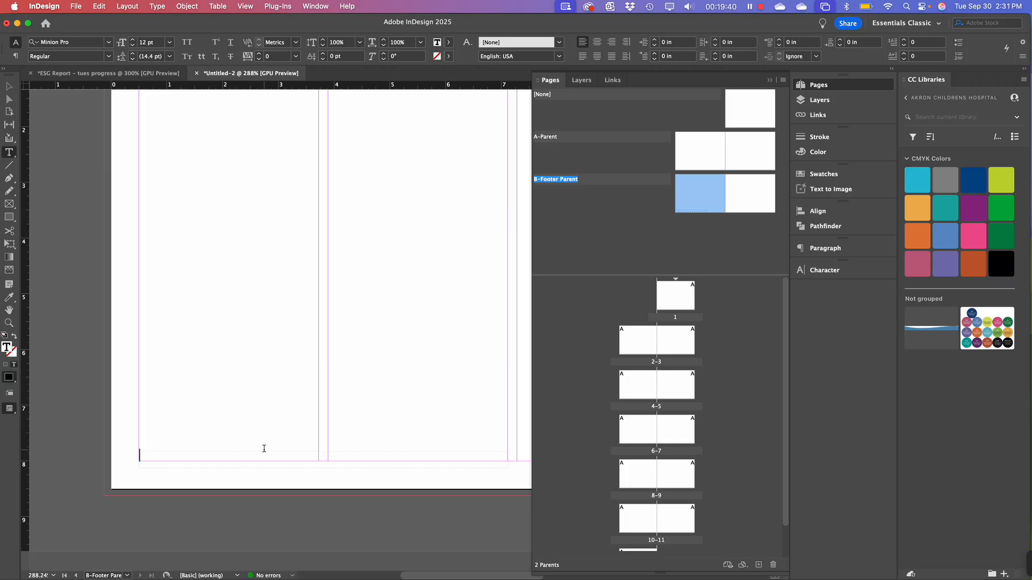
text(Russ Kern - ESG Report)
Set the whole footer text line in Montserrat Regular
triple_click(223, 454)
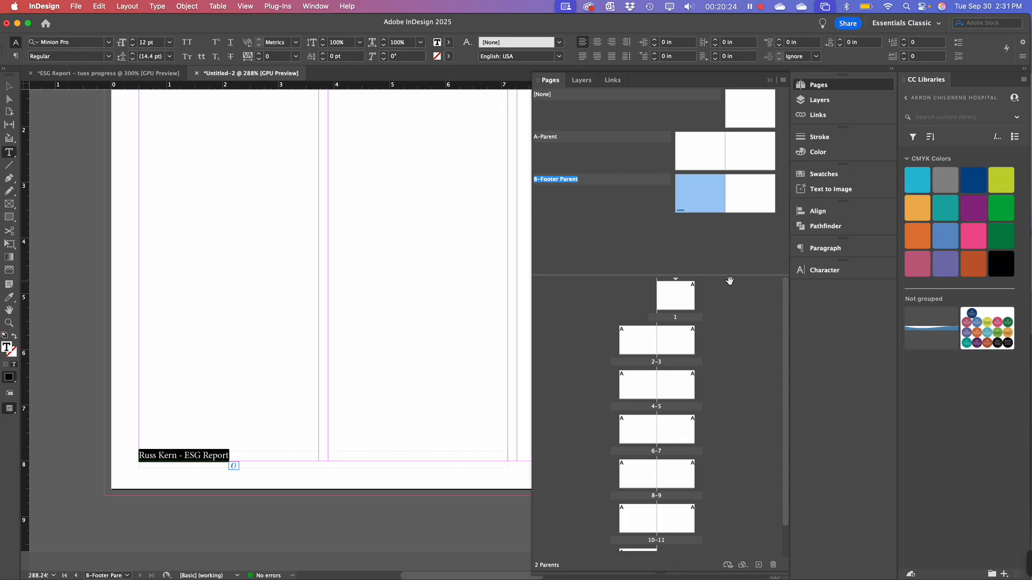
click(816, 270)
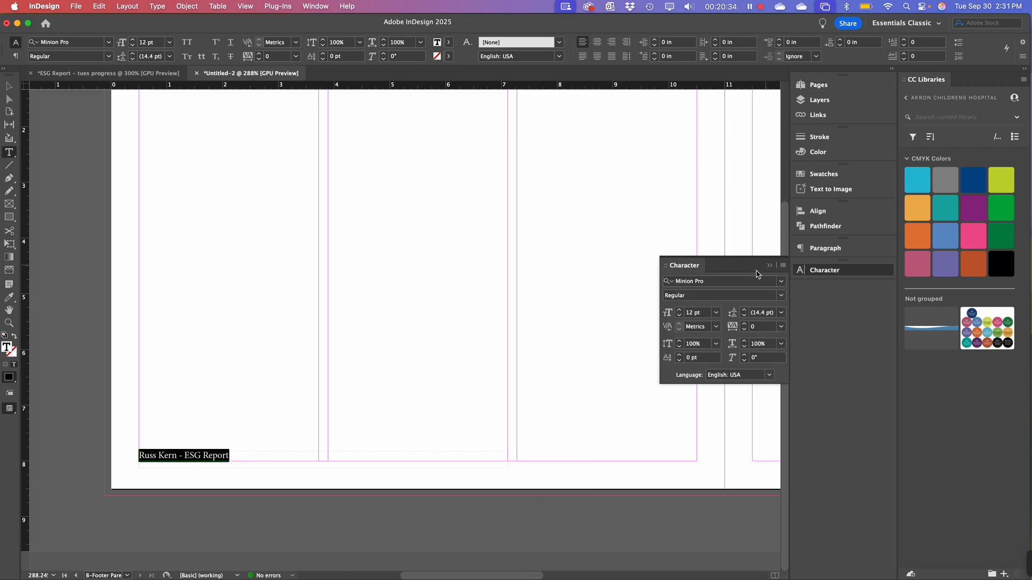
click(715, 282)
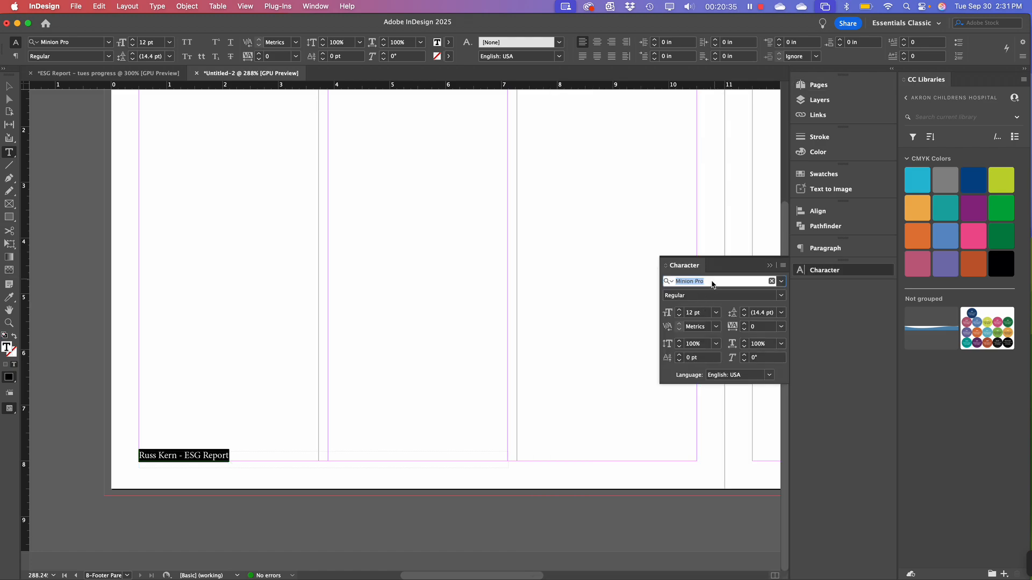
click(782, 282)
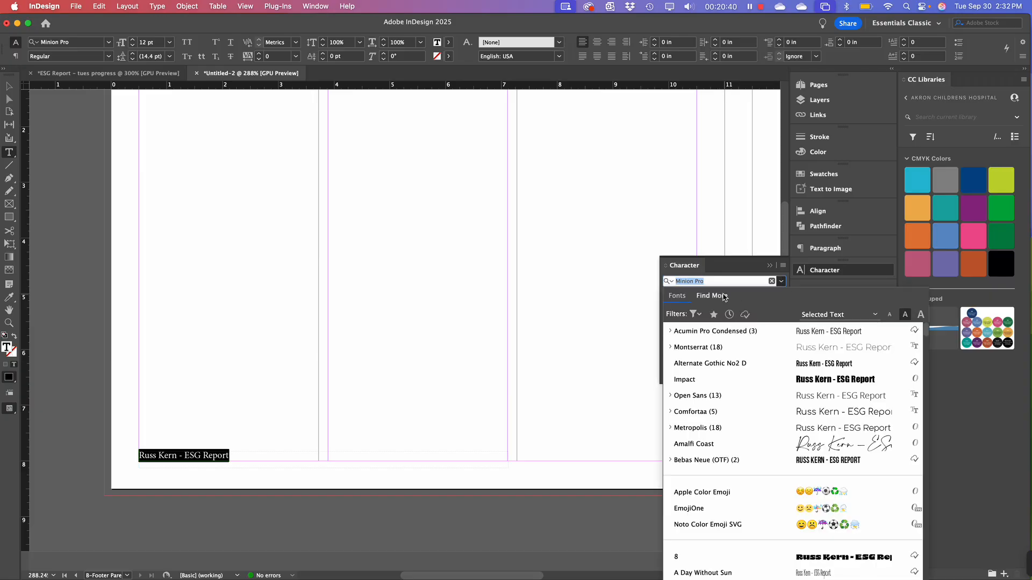
text(MOnsern)
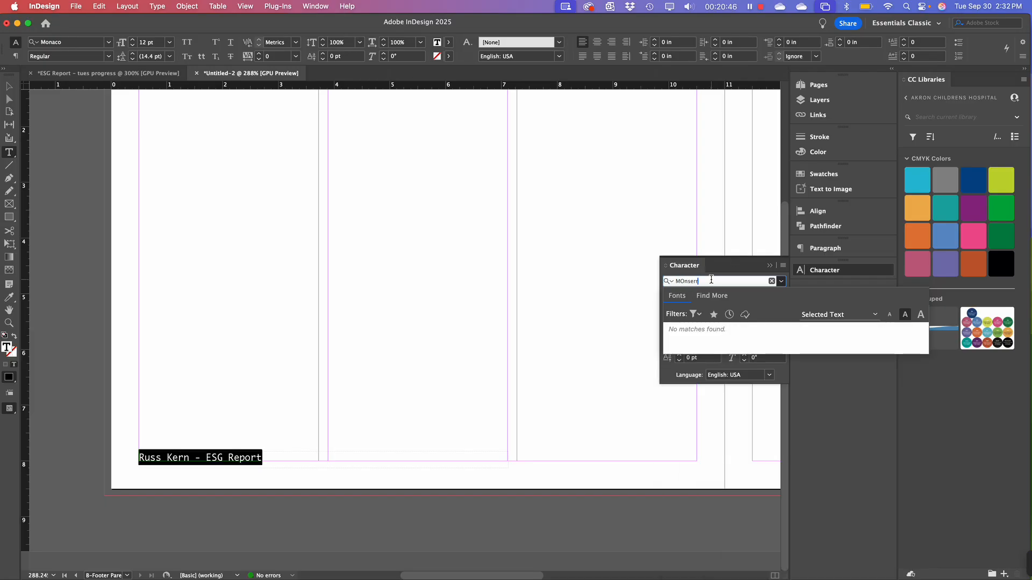
key(Escape)
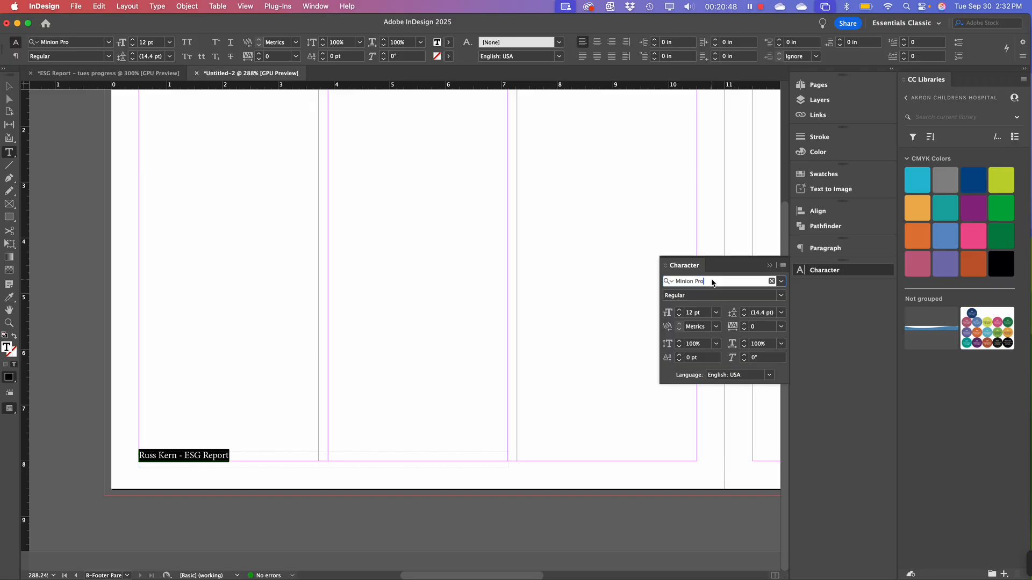
drag(713, 283, 661, 282)
text(Montserr)
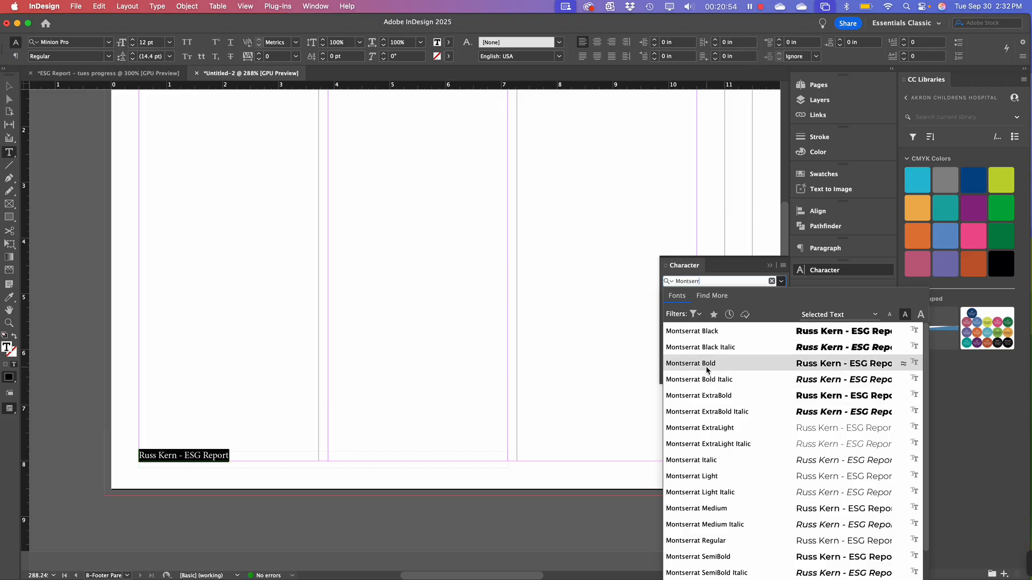
click(711, 541)
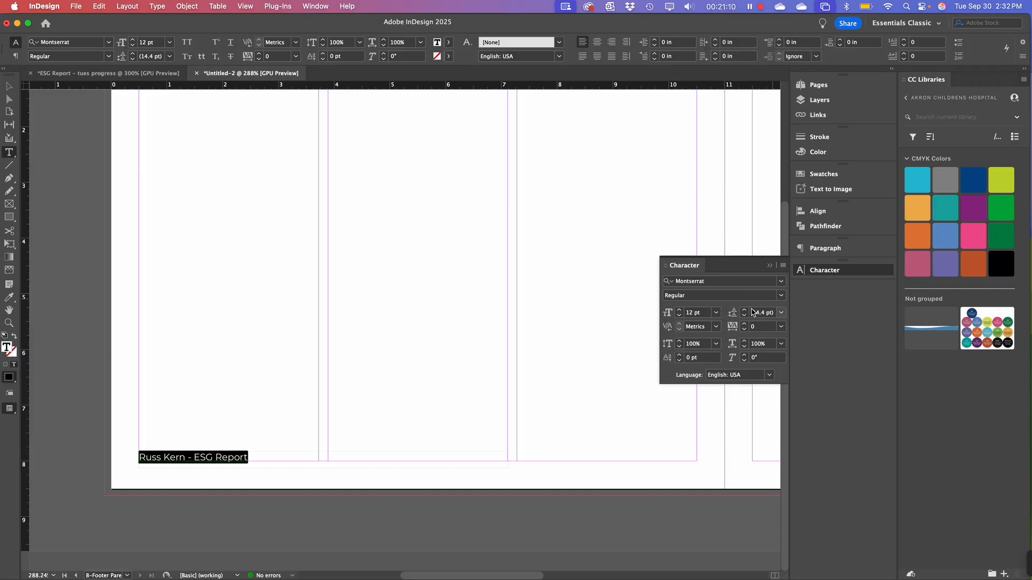
Reduce the footer text's font size to 9 pt
click(681, 317)
click(680, 317)
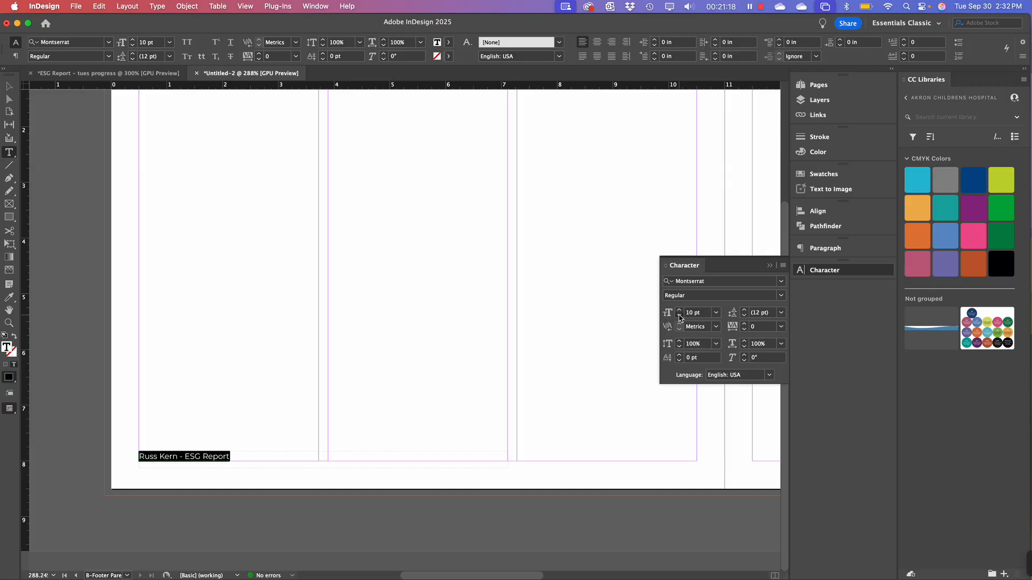
click(680, 317)
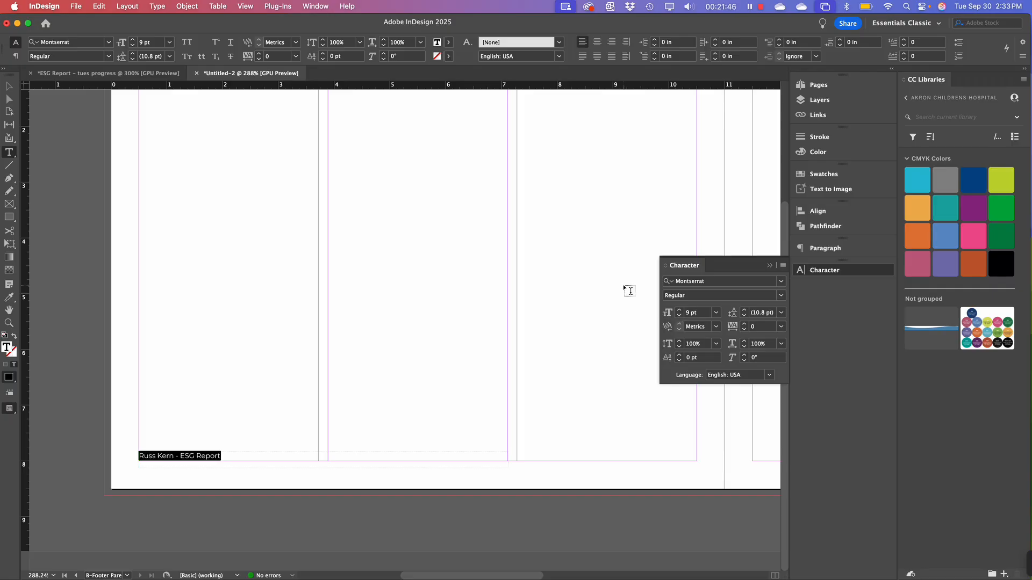
Add a space at the start of the left page's footer line, before the author's name
click(194, 458)
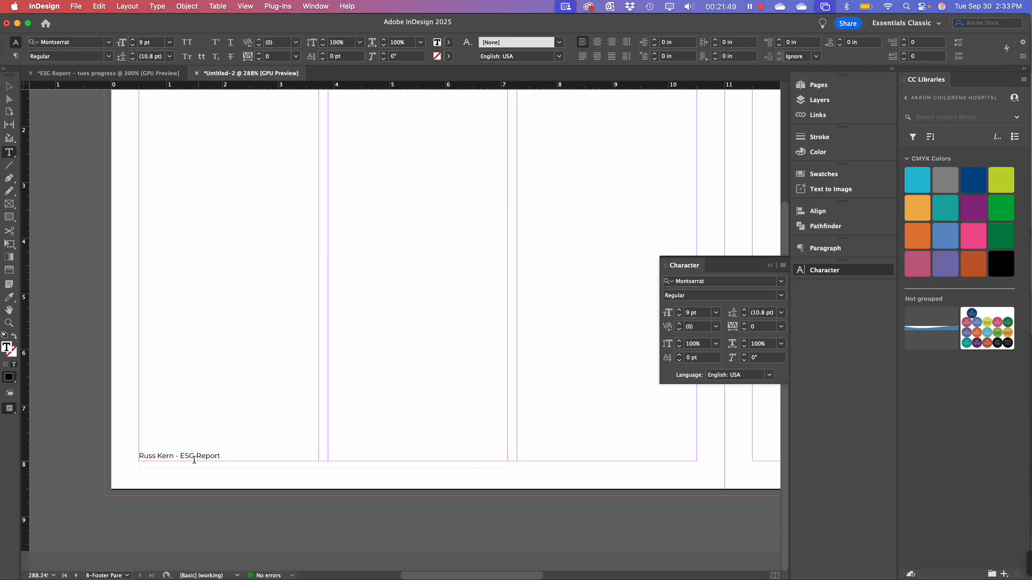
click(139, 456)
drag(159, 455, 135, 455)
key(Left)
key(super+equal)
key(super+equal)
key(super+equal)
key(super+equal)
key(super+equal)
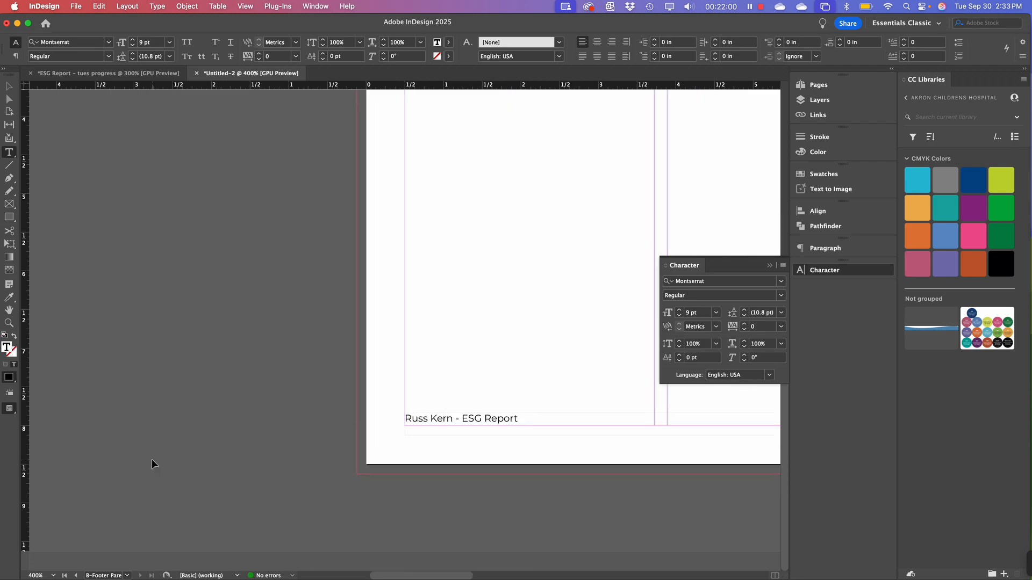
click(530, 496)
click(405, 317)
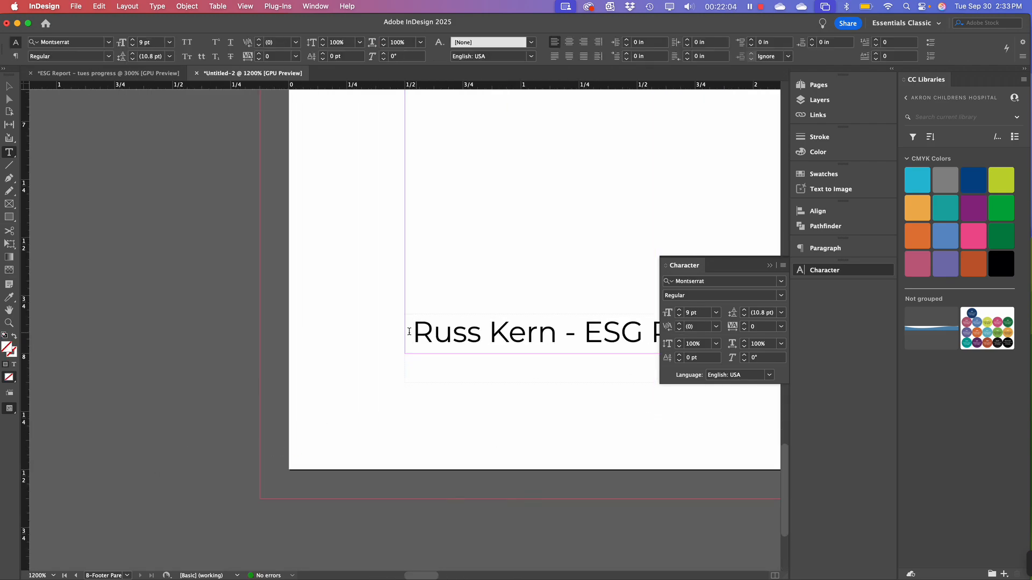
key(shift+Right)
key(BackSpace)
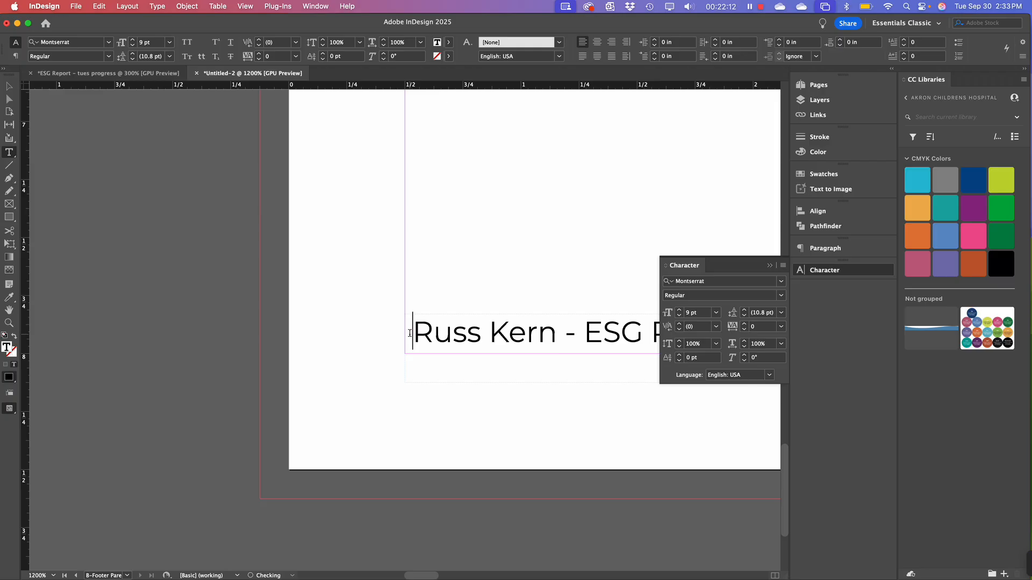
Insert a Current Page Number marker at the very start of the footer line, in front of the space
click(408, 334)
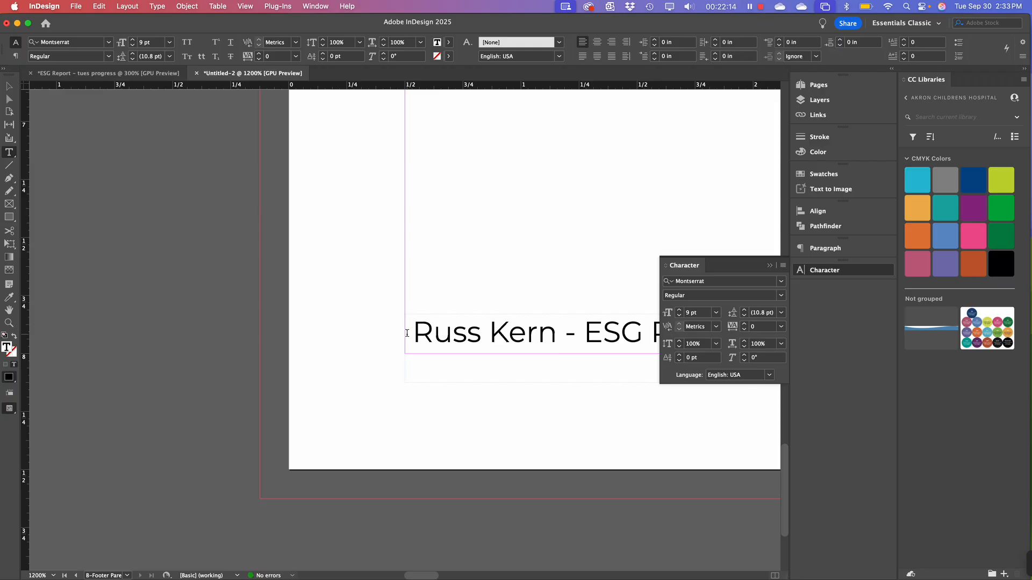
click(157, 7)
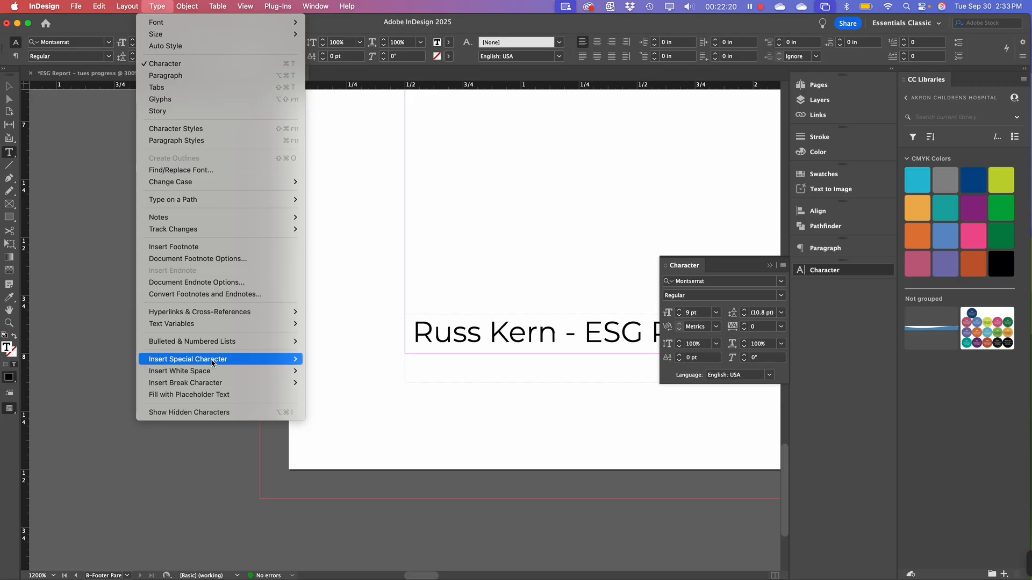
mouse_move(213, 364)
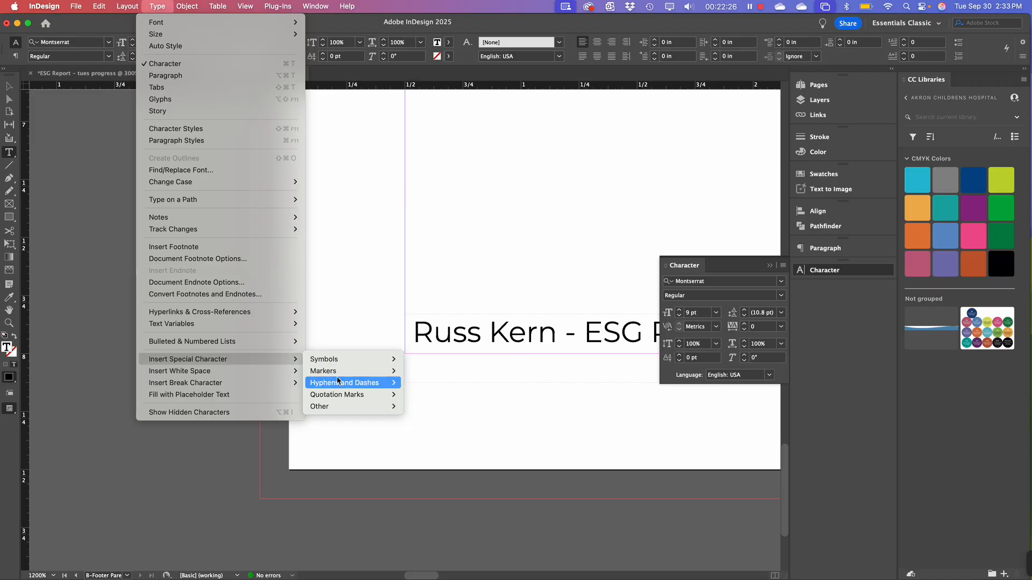
mouse_move(334, 370)
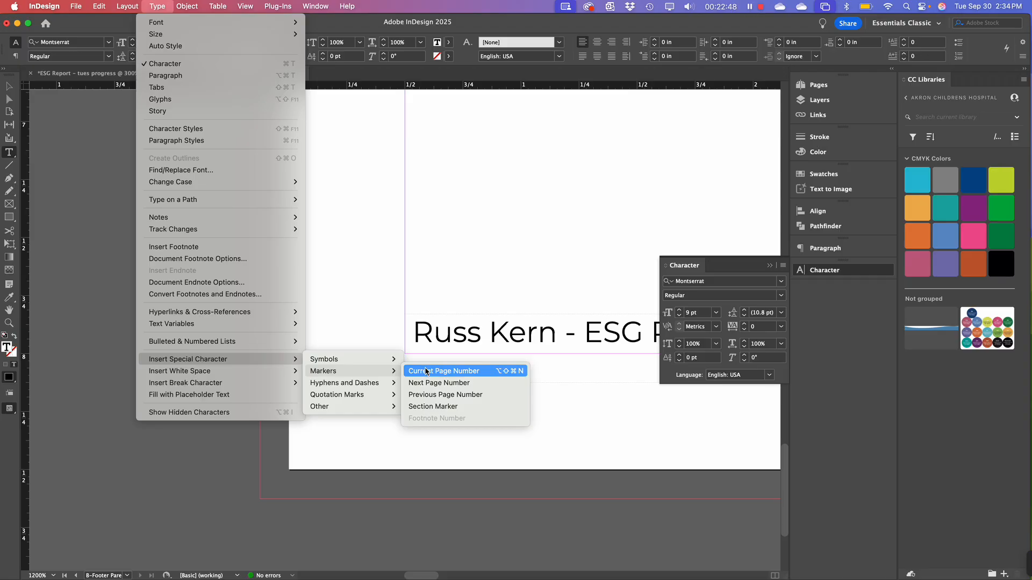
click(425, 372)
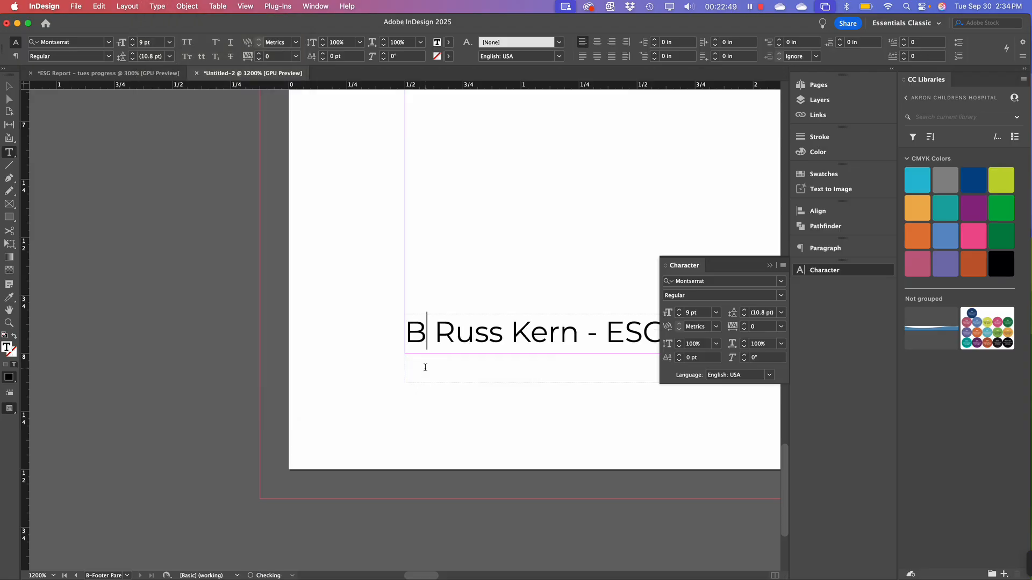
Set only the page number marker in the footer to the Montserrat ExtraBold style
double_click(413, 326)
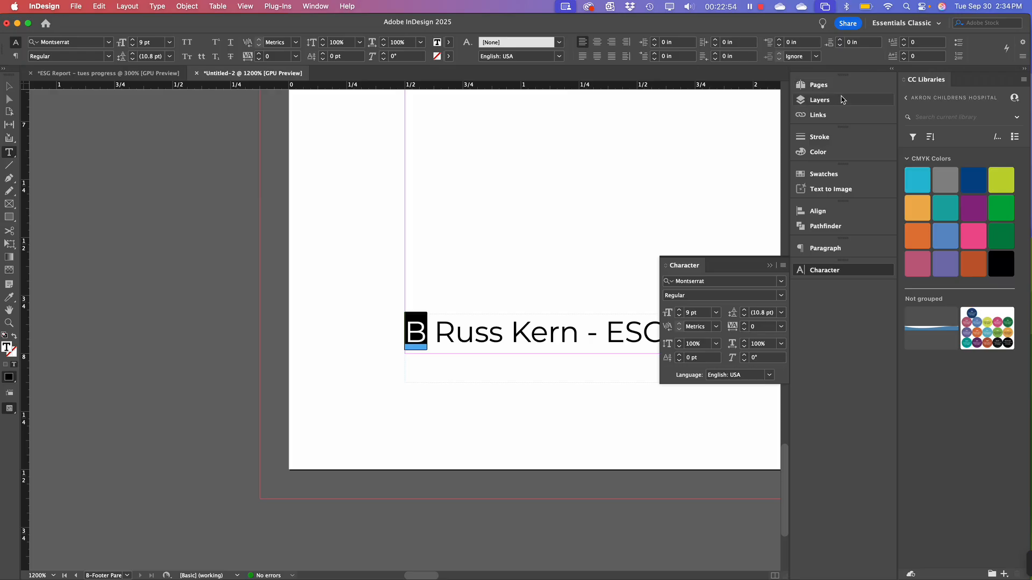
mouse_move(410, 332)
click(781, 296)
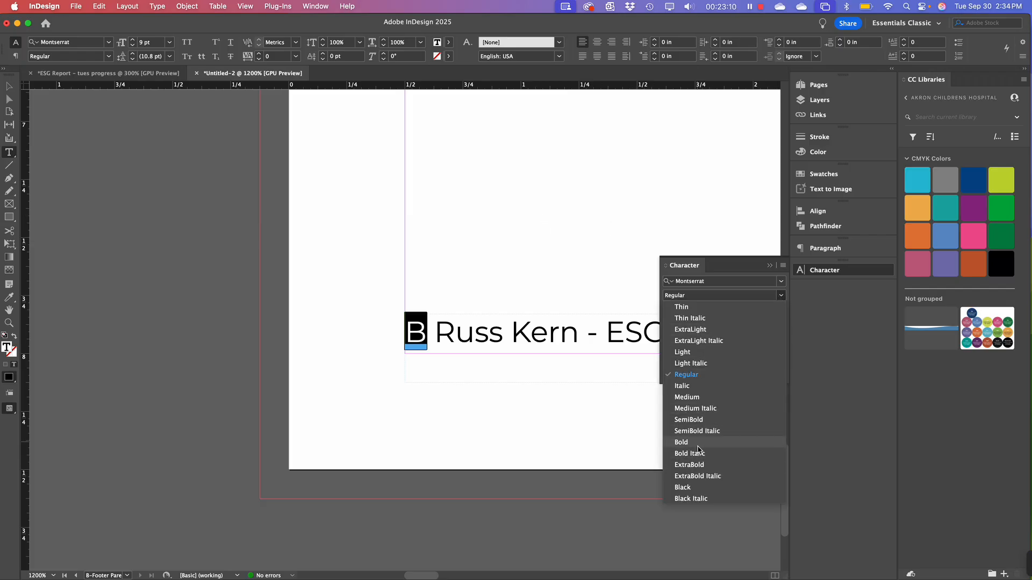
click(697, 488)
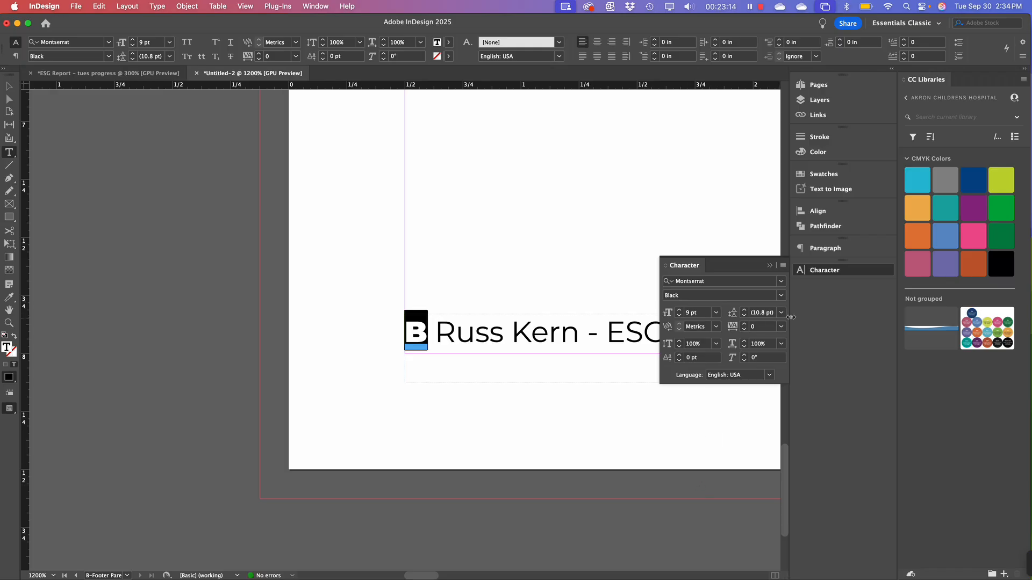
click(780, 296)
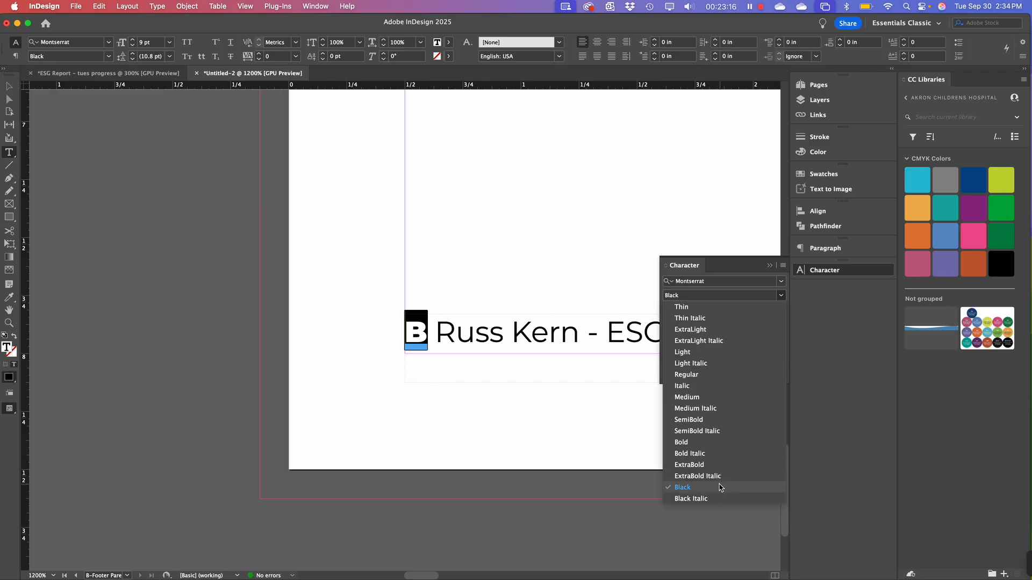
click(700, 464)
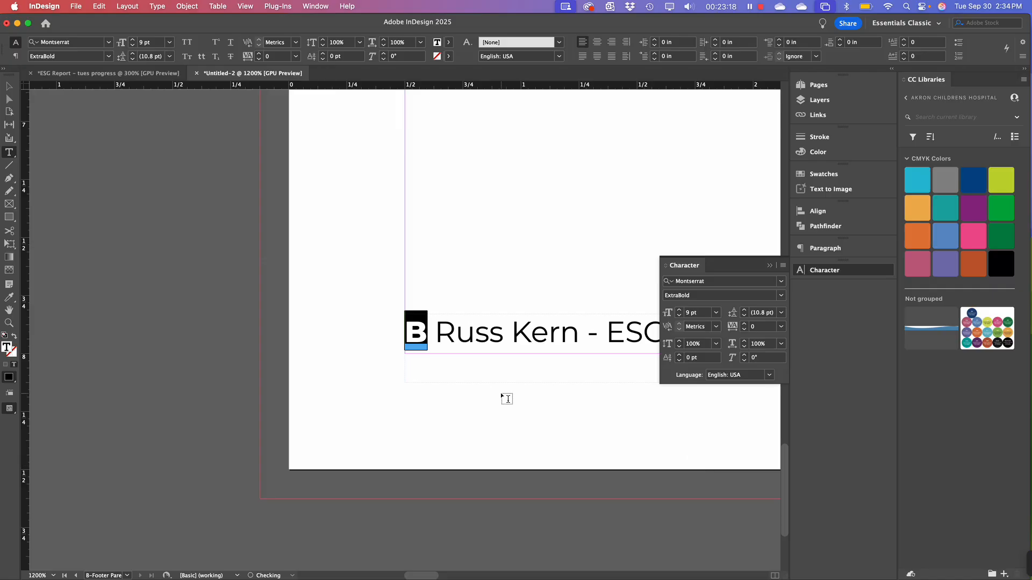
Insert a vertical bar between the page number marker and the author's name, with extra spacing on both sides
click(432, 330)
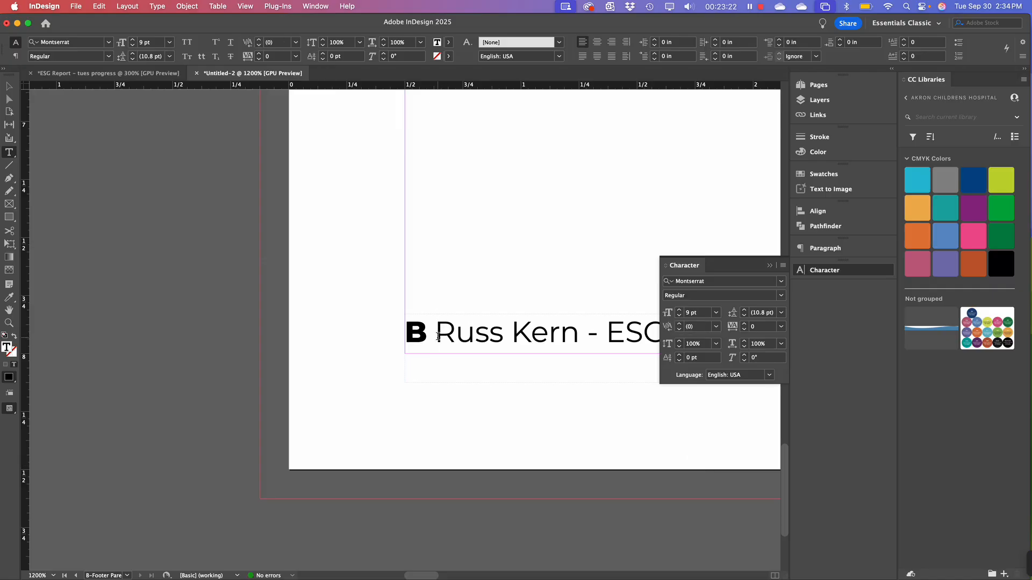
text(|)
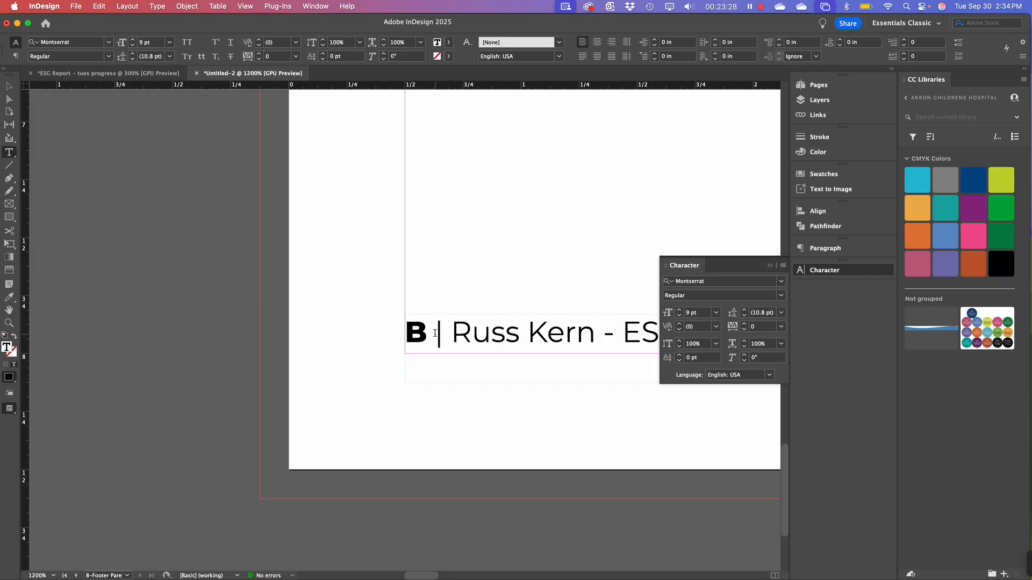
key(Left)
key(Left)
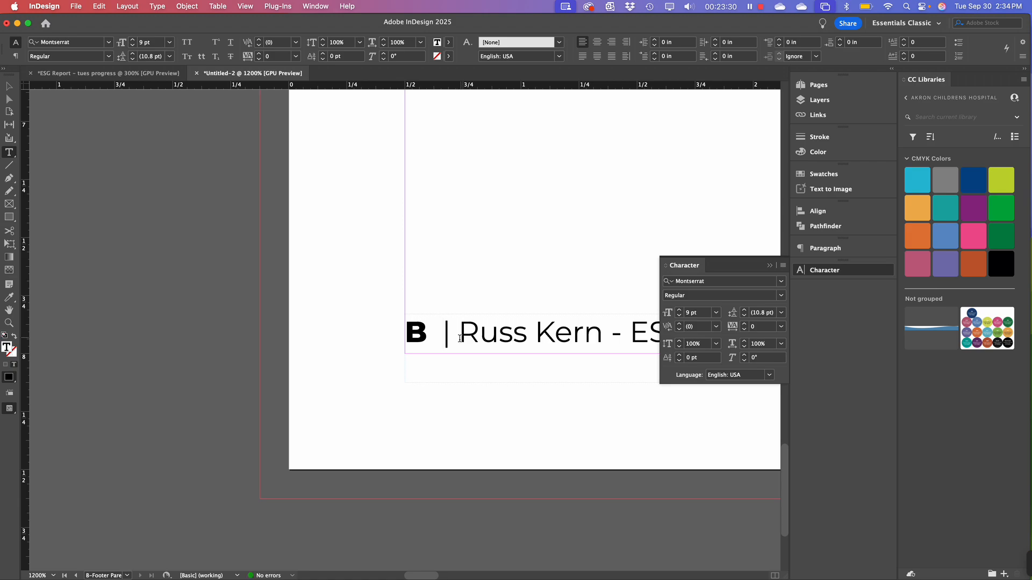
click(457, 346)
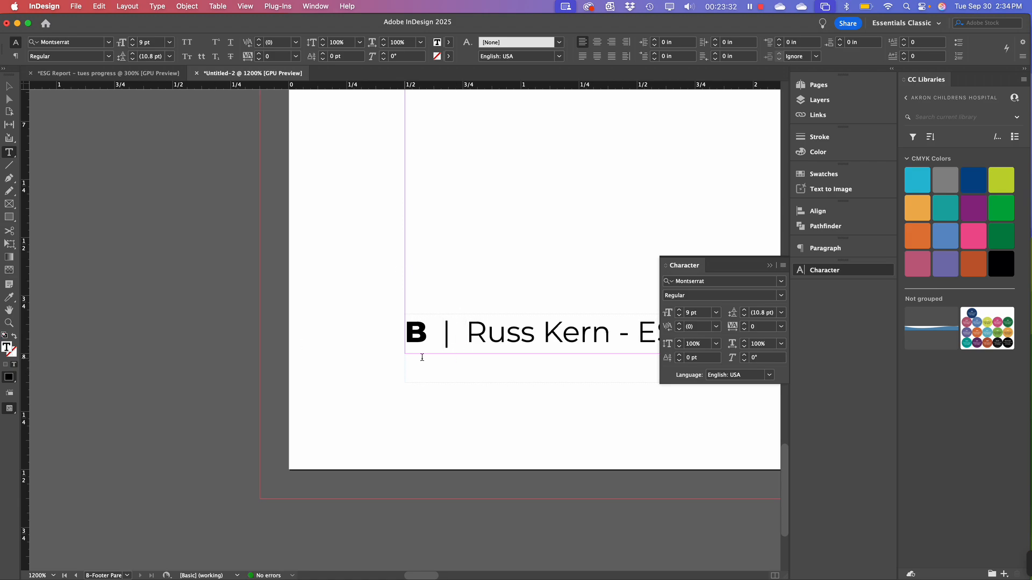
Select the footer text frame and nudge it down to Y 8.1528 in
click(468, 314)
key(super+minus)
key(super+minus)
key(super+minus)
key(super+minus)
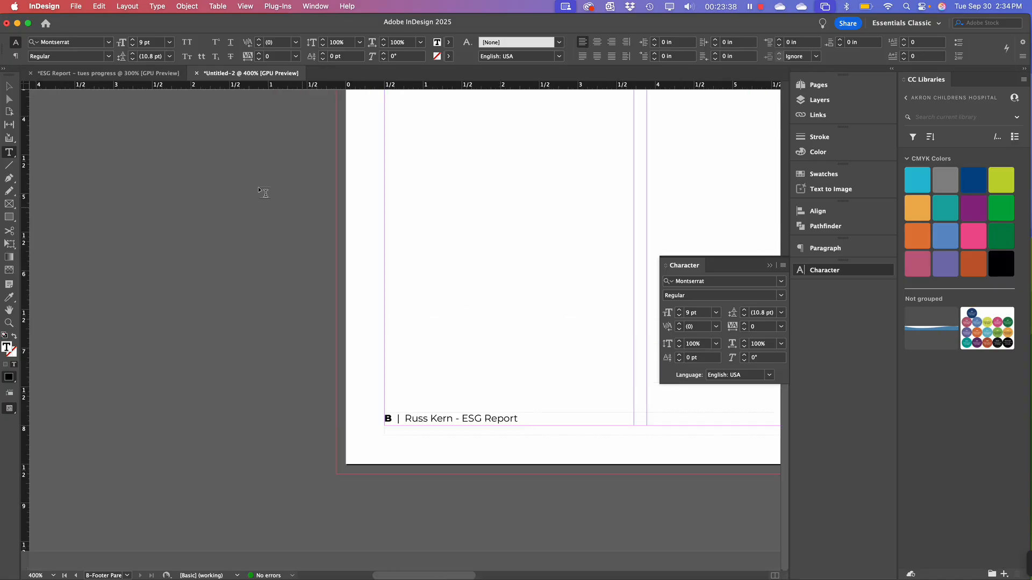
click(10, 88)
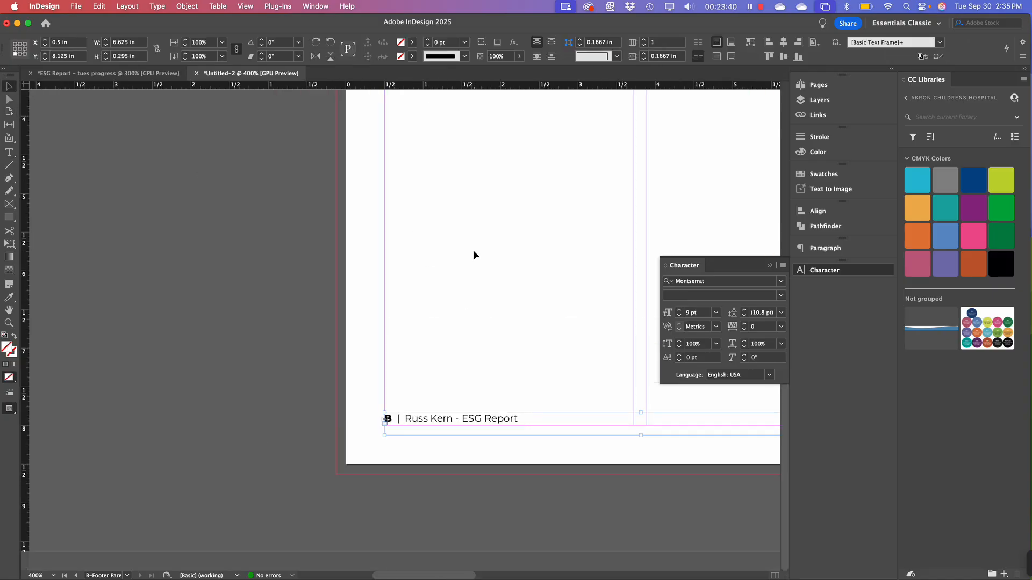
scroll(580, 291, right, 6)
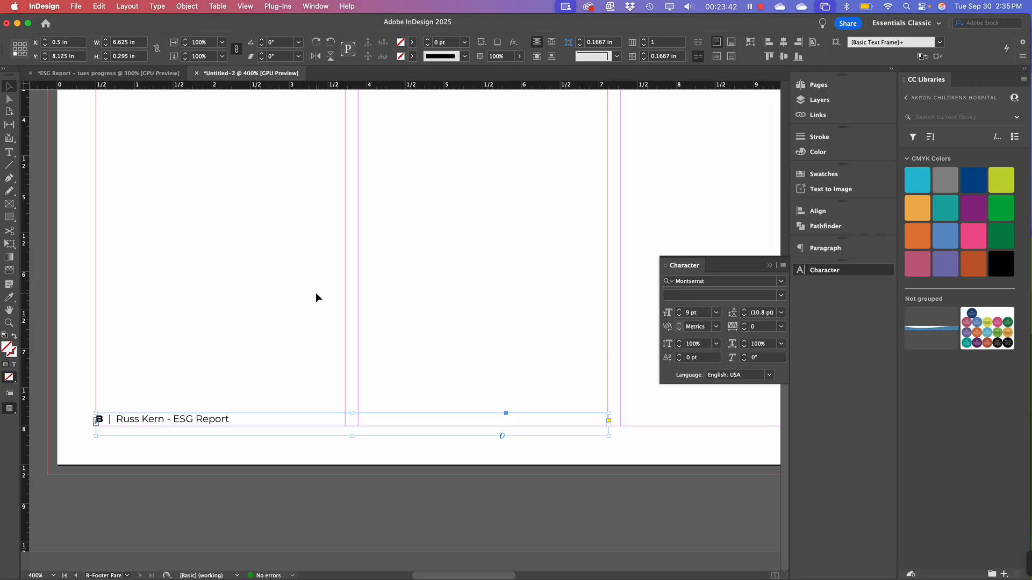
key(super+minus)
key(super+minus)
drag(315, 292, 174, 253)
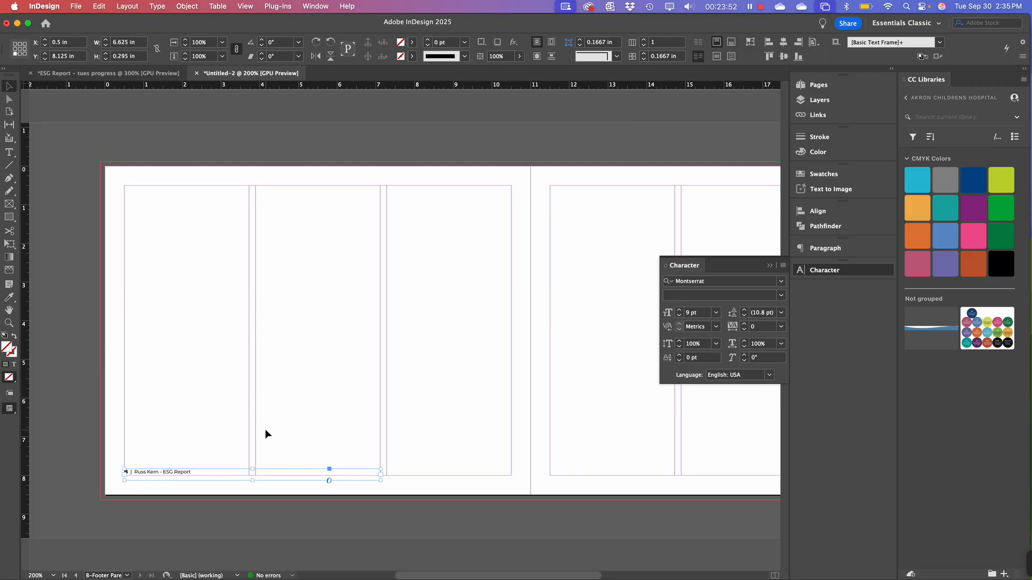
key(Down)
key(Down)
Nudge the footer text frame further down to Y 8.1806 in
key(super+equal)
key(super+equal)
key(super+equal)
key(super+equal)
key(super+equal)
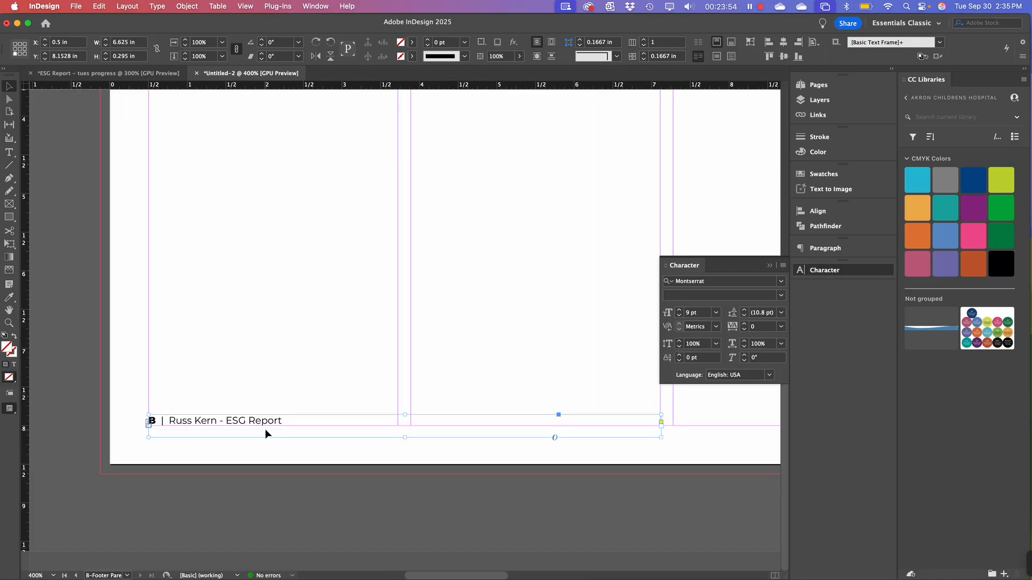
scroll(266, 430, left, 8)
scroll(265, 430, up, 4)
scroll(265, 430, down, 4)
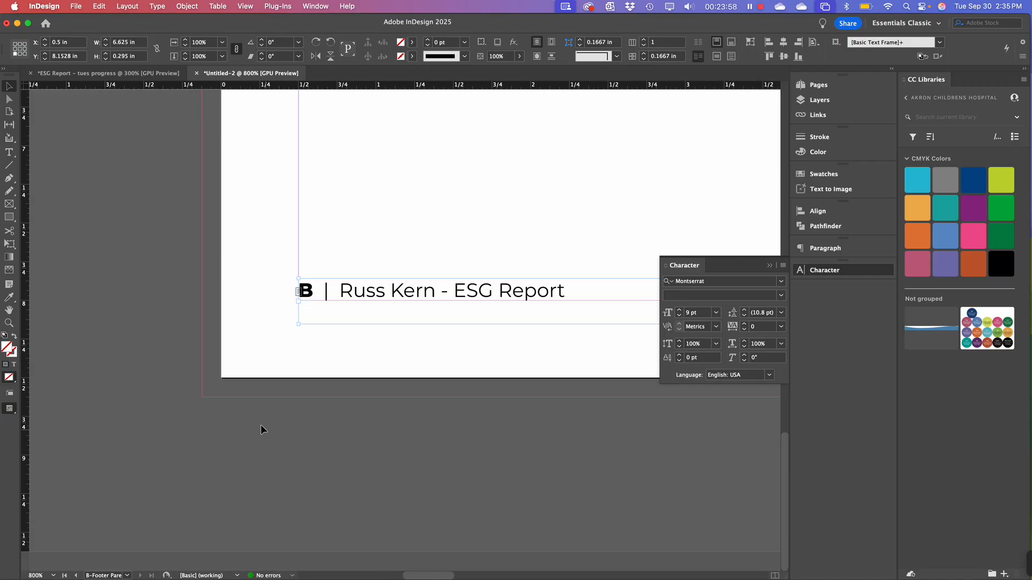
key(Down)
key(Down)
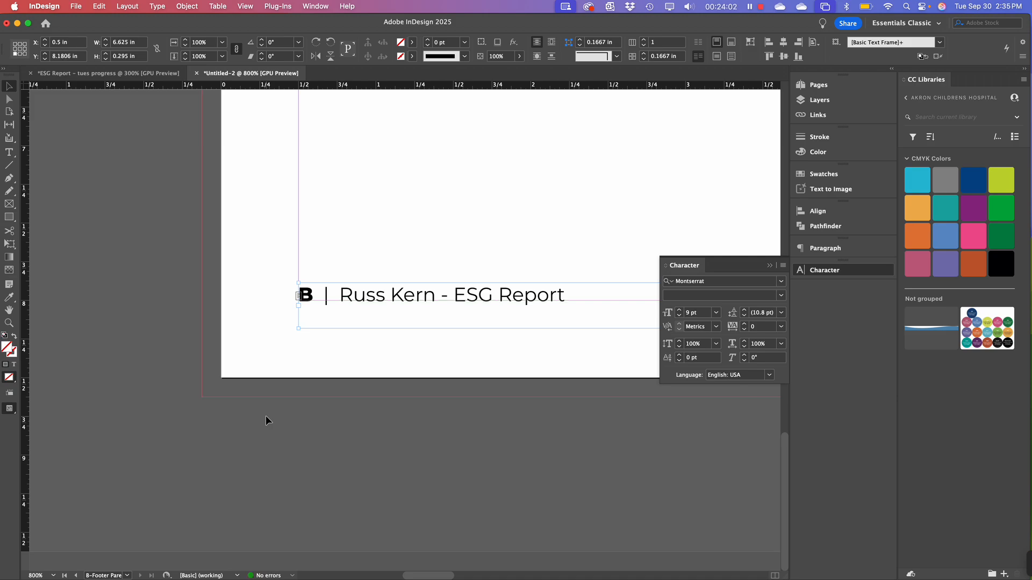
key(Up)
key(Down)
Check the footer frame's placement against the bottom margin, up close and in the context of the whole spread
key(super+equal)
key(super+equal)
key(super+equal)
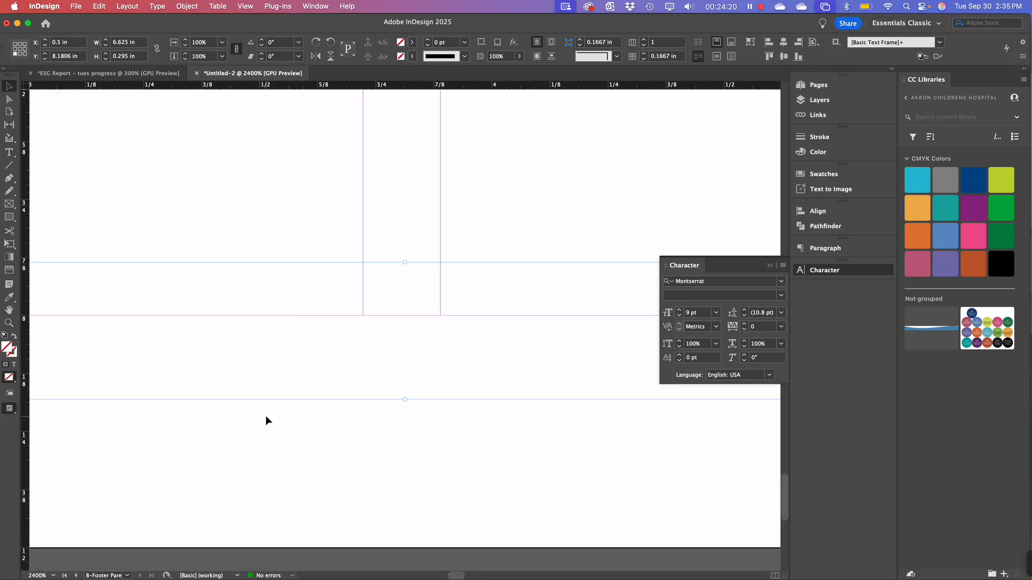
key(super+minus)
key(super+minus)
key(super+minus)
key(super+minus)
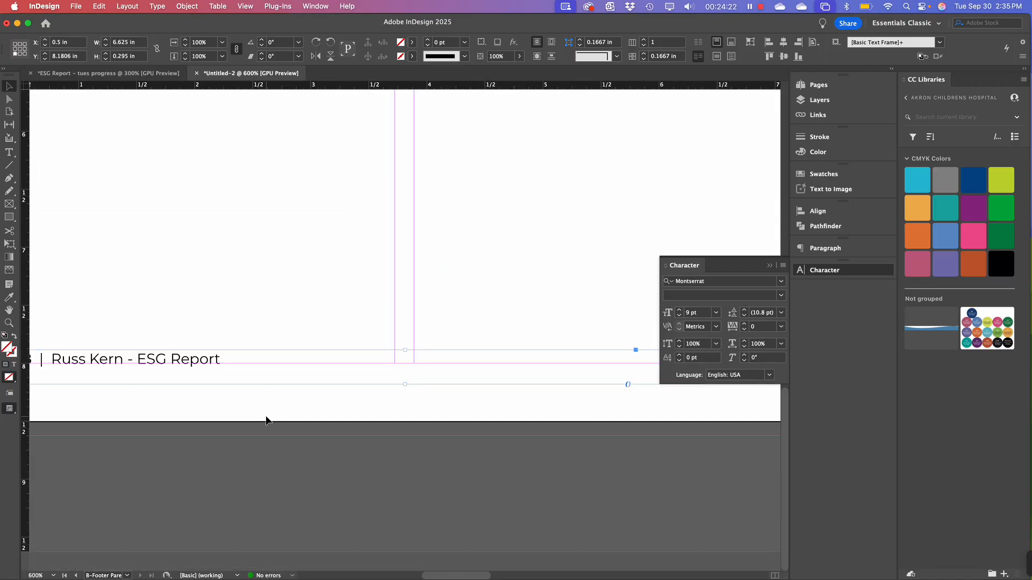
key(super+minus)
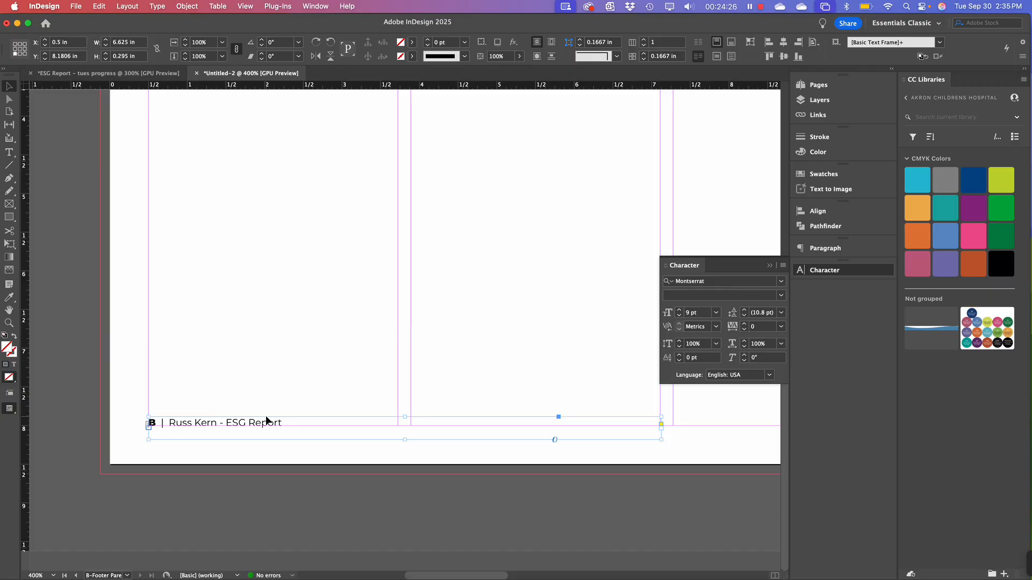
key(super+minus)
key(super+minus)
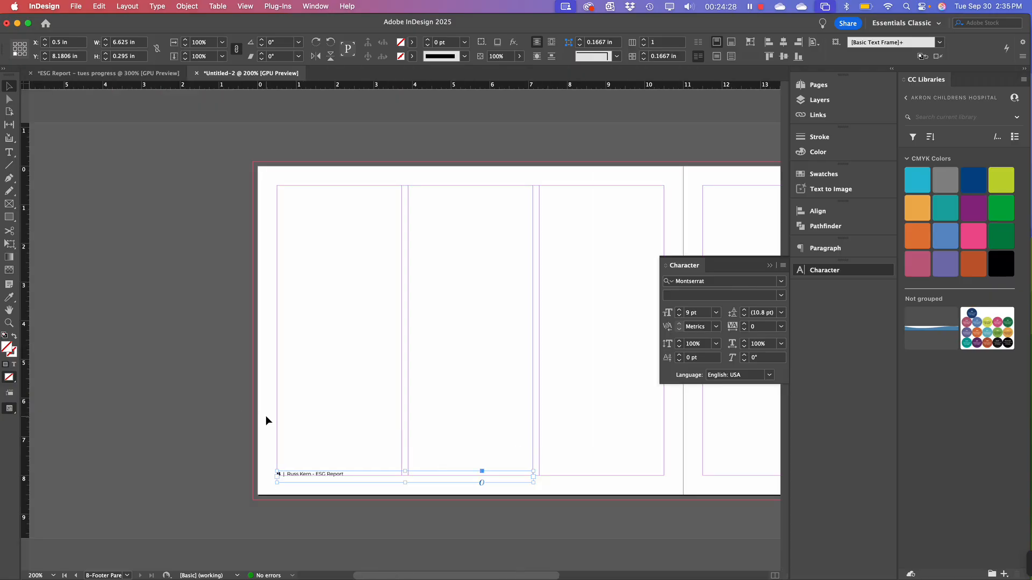
scroll(389, 370, right, 5)
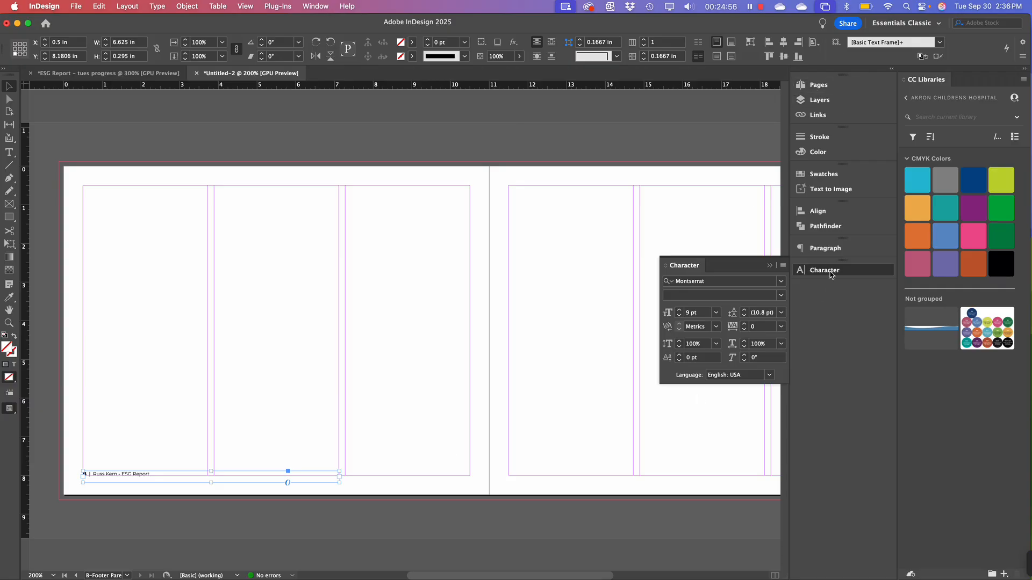
Try aligning the footer paragraph towards the spine, and settle on aligning it away from the spine
click(824, 251)
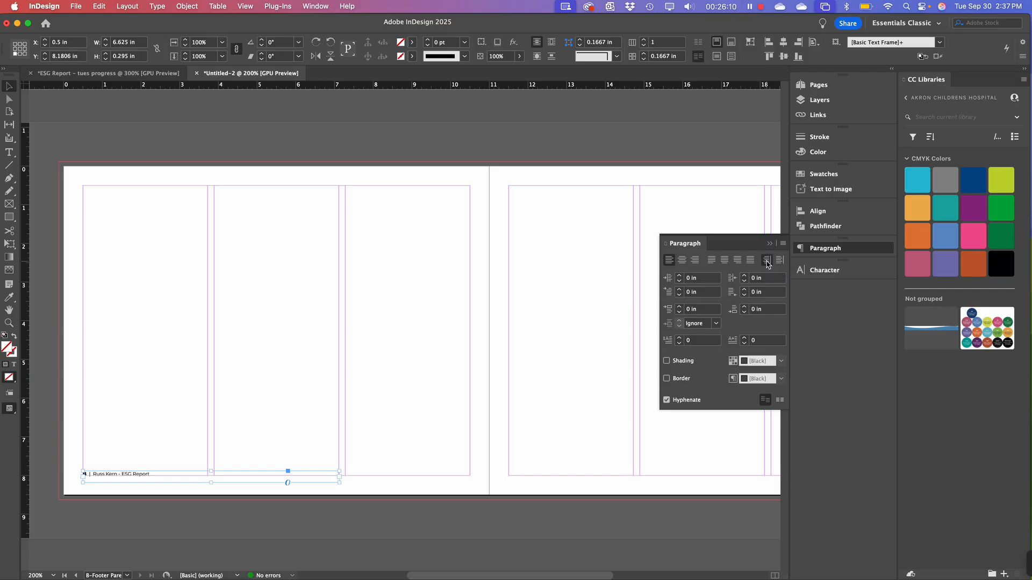
click(767, 262)
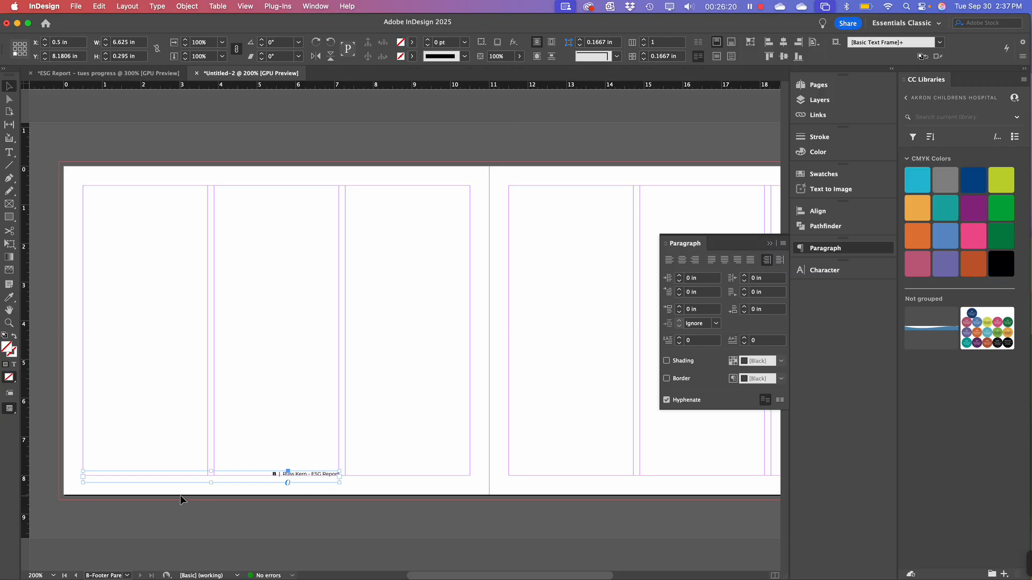
click(780, 262)
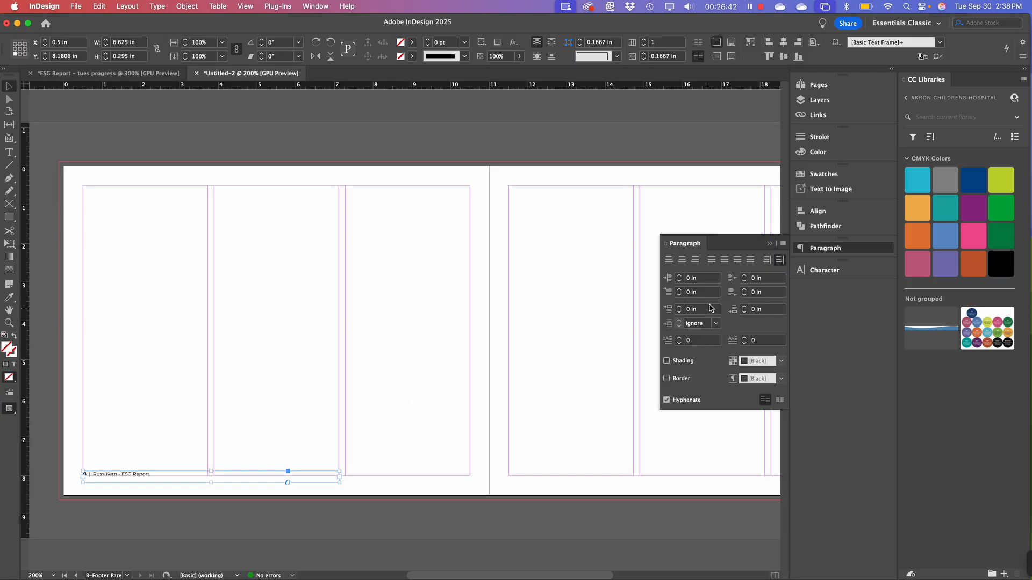
click(768, 245)
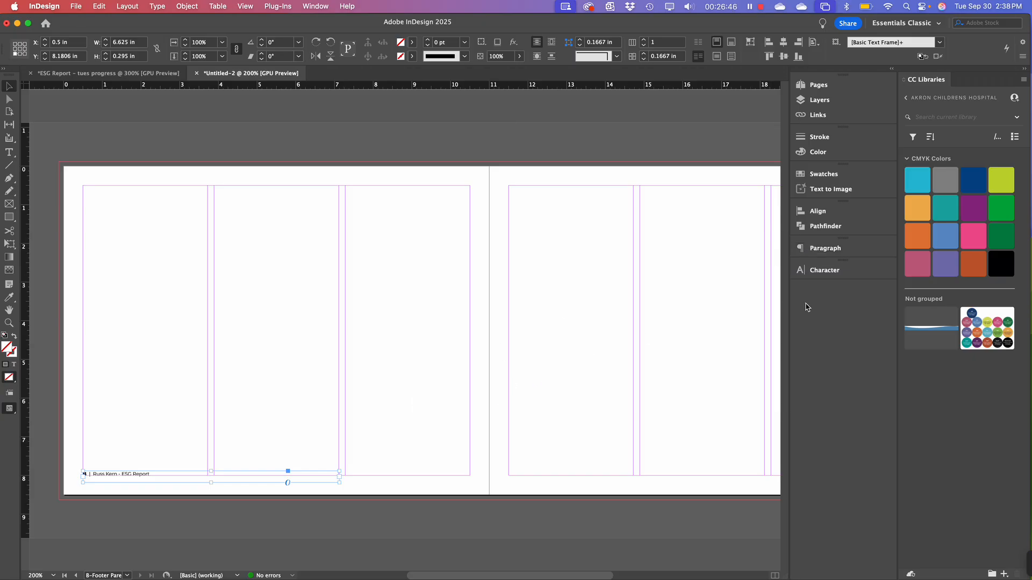
Paste a copy of the footer text frame onto the right-hand page and place it at the bottom outer margin corner, at about X 14.8889 in
drag(356, 427, 353, 331)
drag(610, 383, 469, 365)
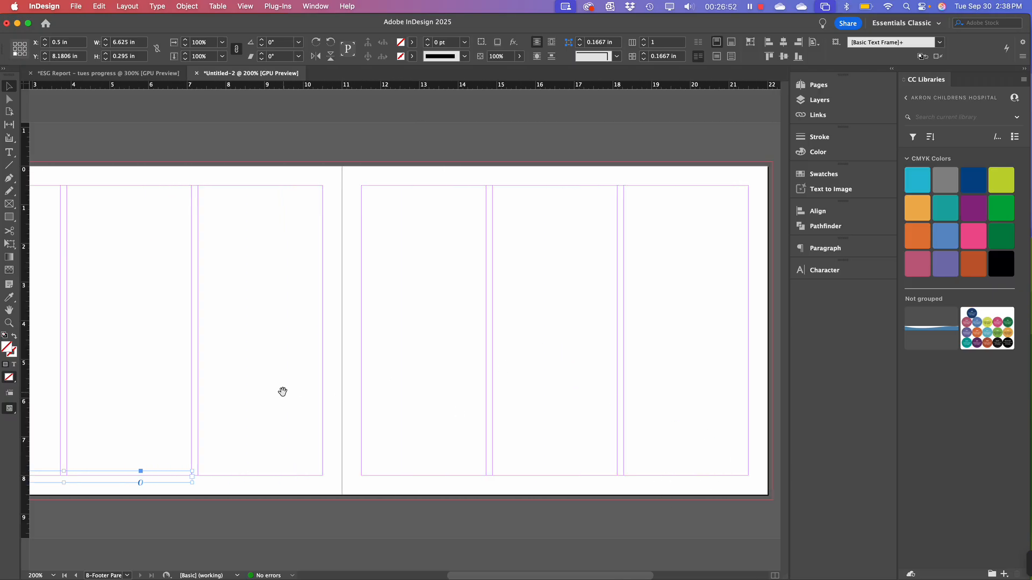
drag(281, 392, 461, 384)
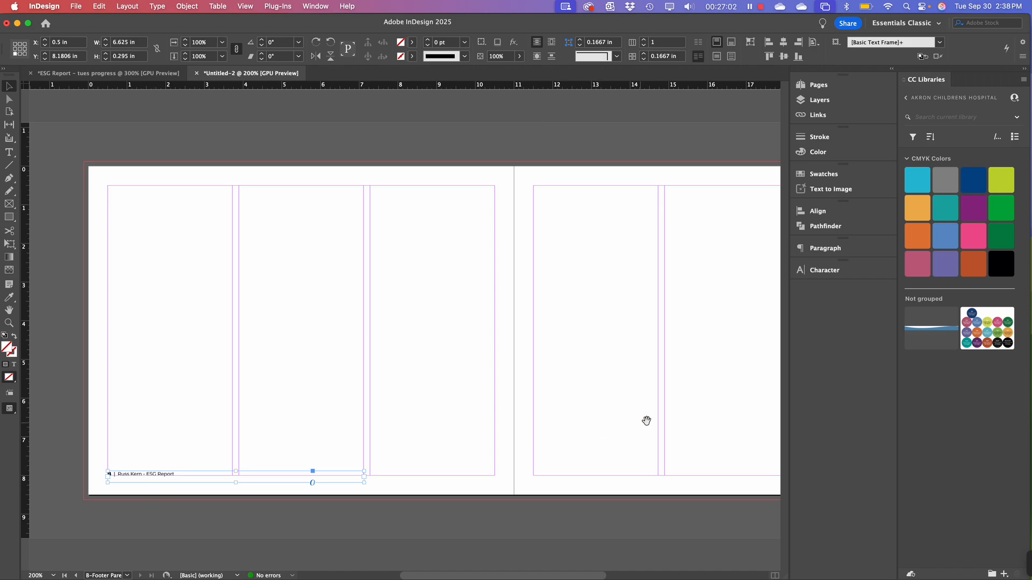
drag(667, 421, 337, 422)
click(424, 444)
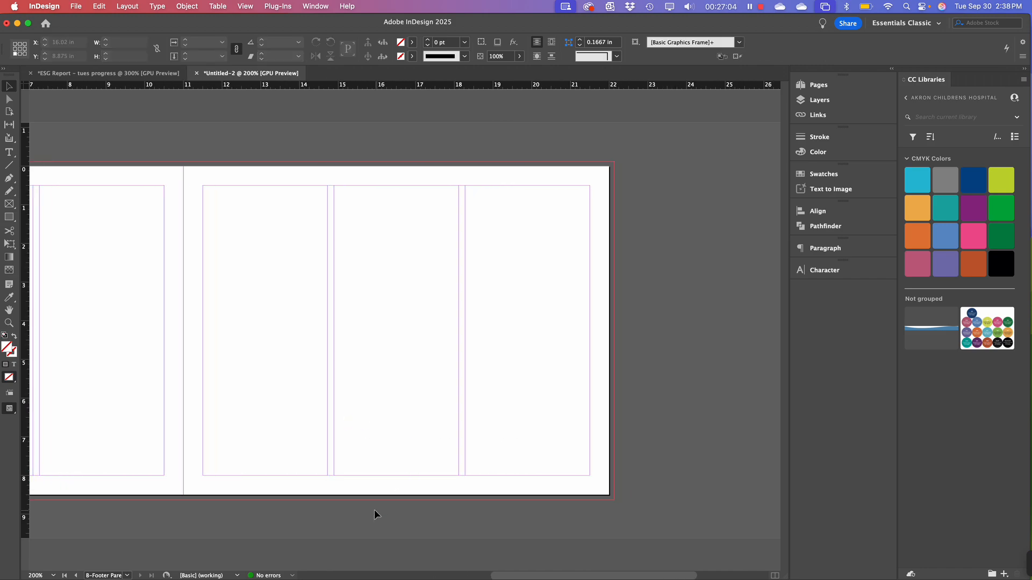
key(super+v)
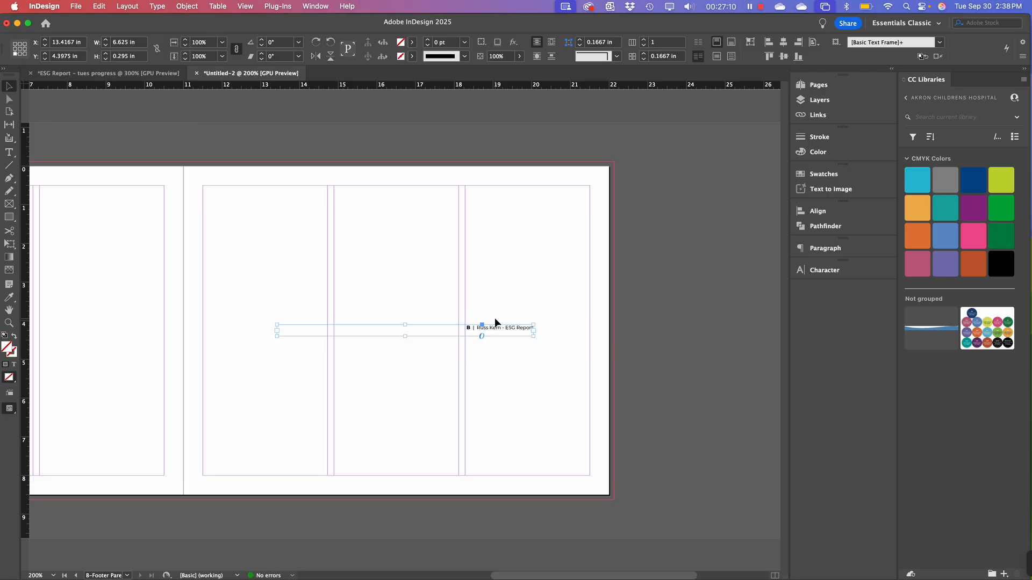
drag(511, 327, 568, 475)
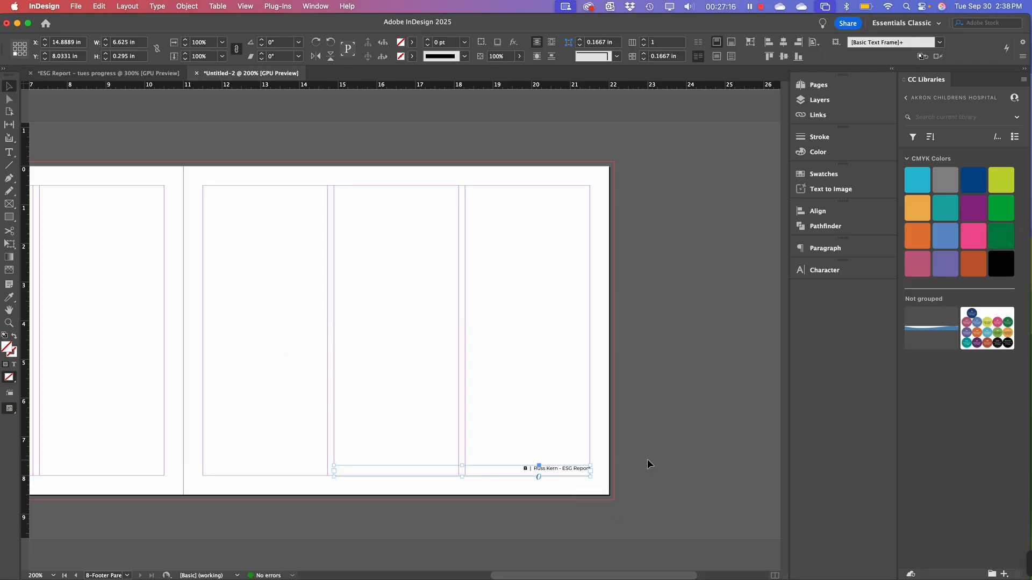
Nudge the right-hand page's footer frame down to Y 8.1719 in and inward to X 14.875 in
key(super+equal)
key(super+equal)
key(super+equal)
key(super+equal)
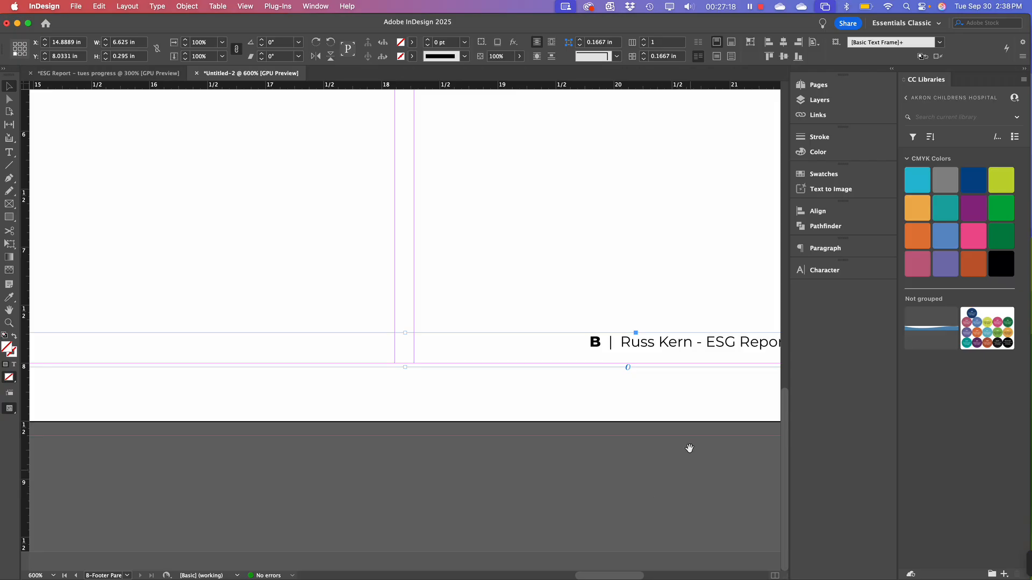
scroll(689, 449, right, 5)
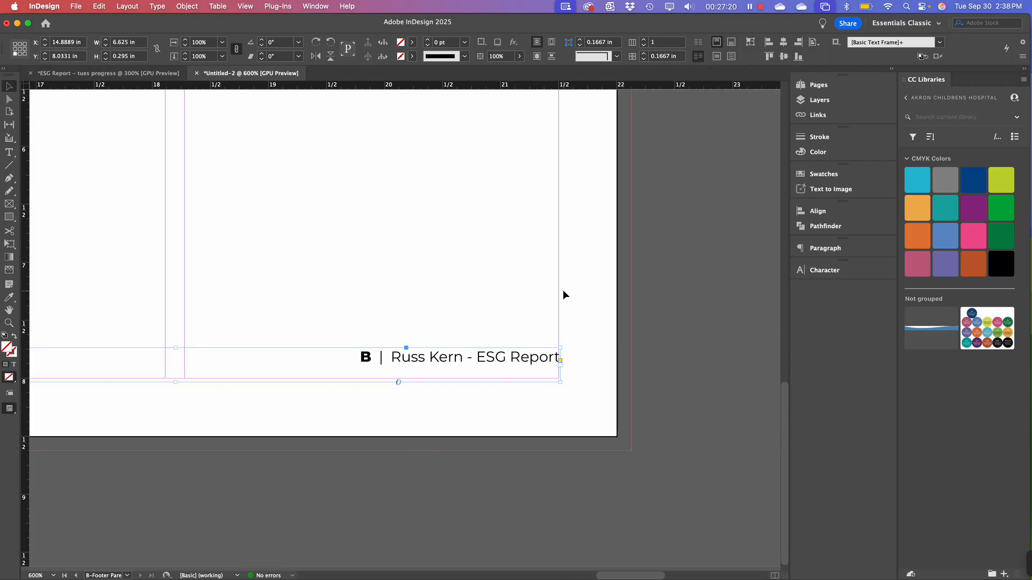
key(Down)
key(Down)
key(Down)
key(Down)
key(Down)
key(Down)
key(Down)
key(Down)
key(Down)
key(Down)
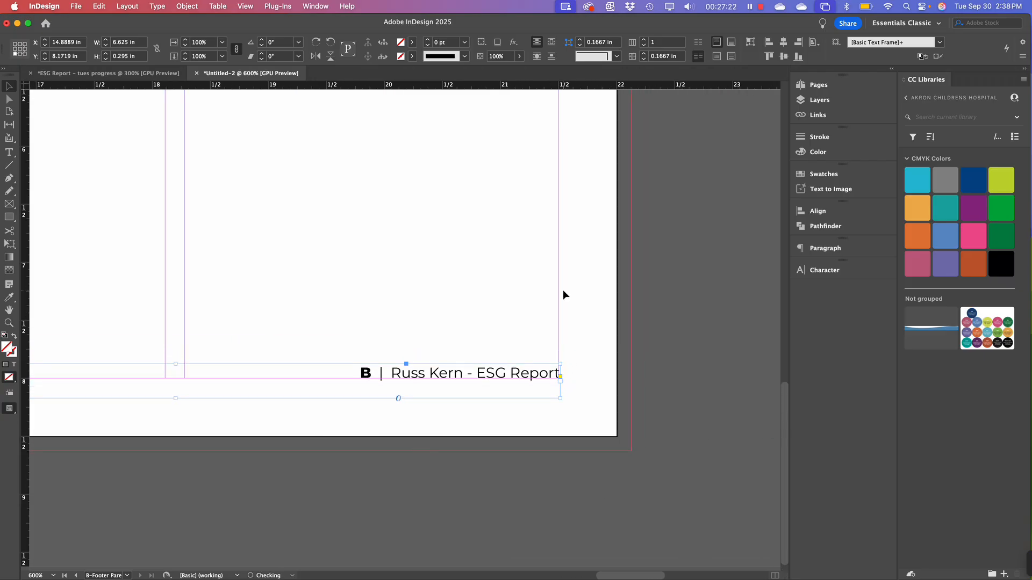
key(Left)
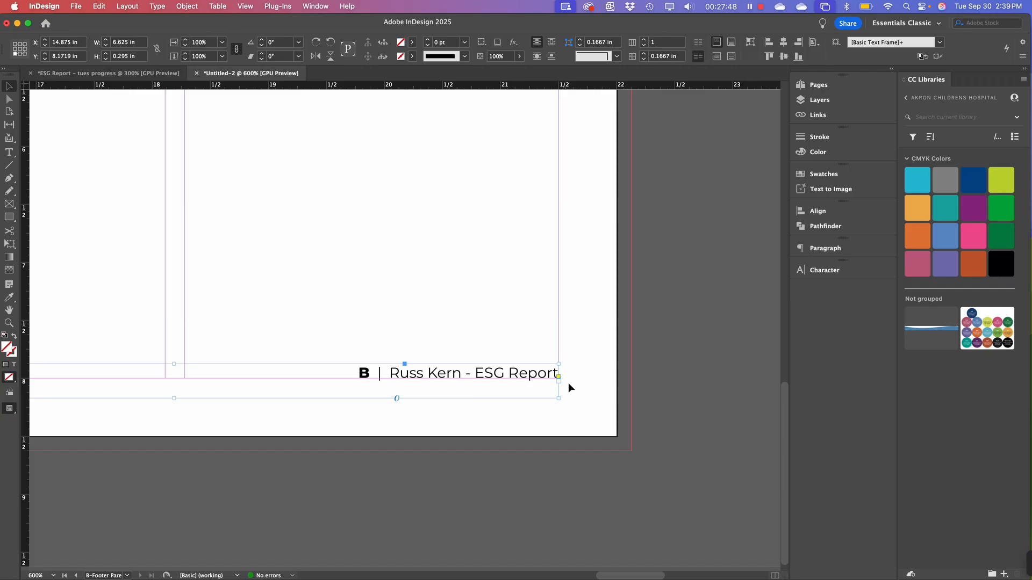
Move the bold page-number marker from the start to the end of the right-hand page's footer text
double_click(370, 382)
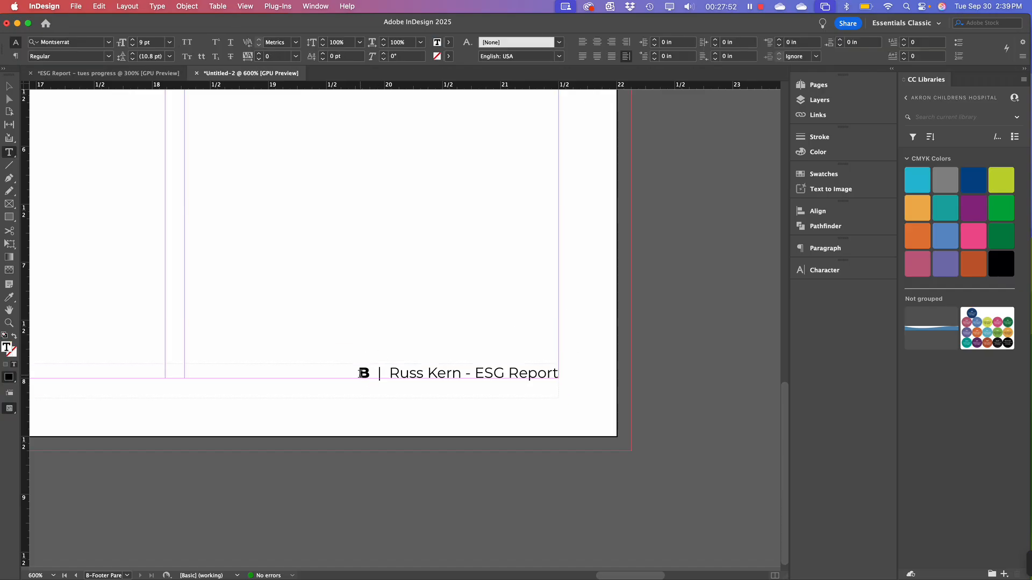
double_click(360, 375)
key(super+c)
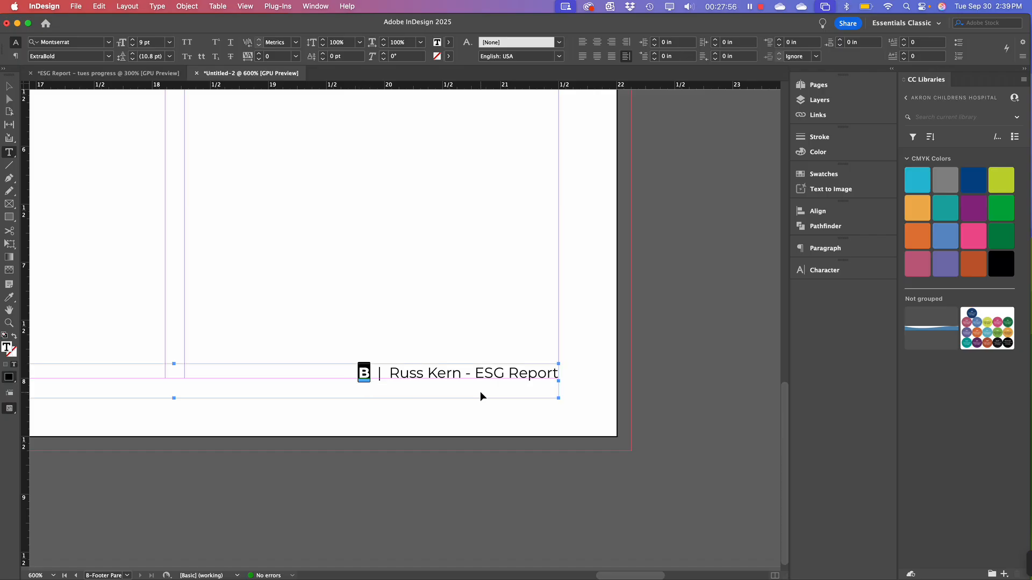
key(super+x)
click(555, 375)
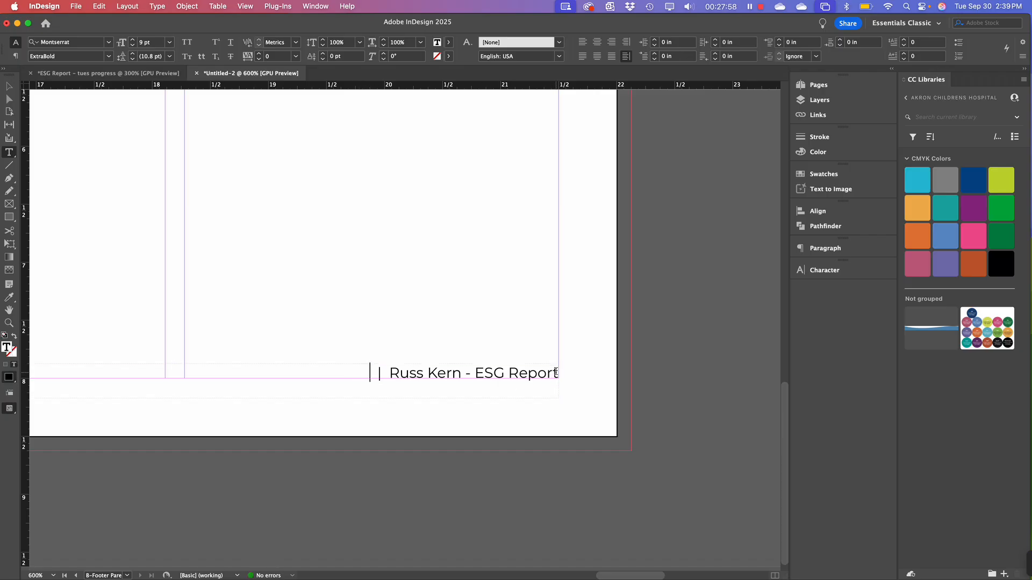
click(556, 374)
text(B)
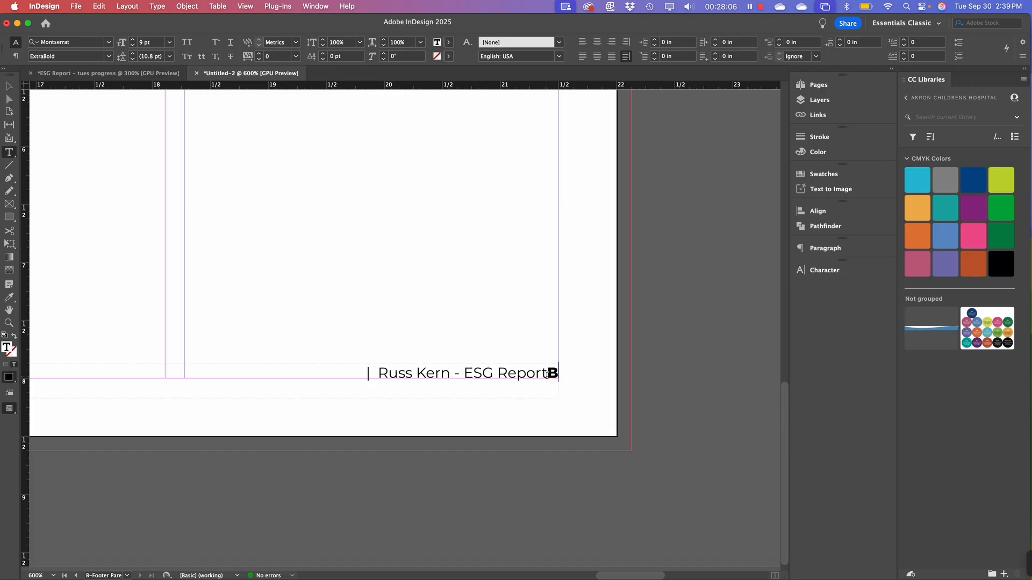
Remove the leading divider from the right-hand footer and insert a spaced "|" between the report title and the page-number marker
click(546, 375)
click(369, 373)
drag(369, 373, 365, 373)
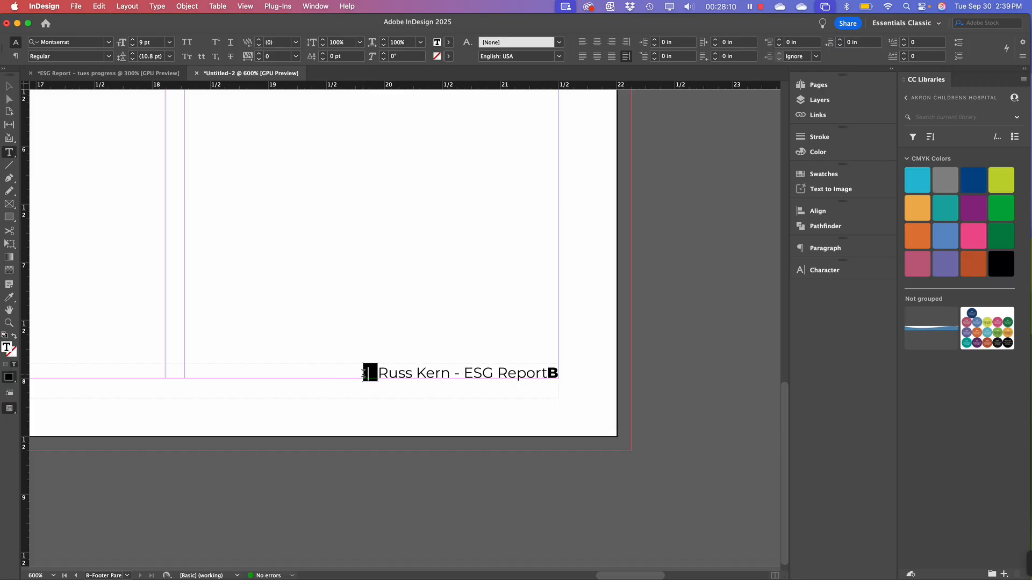
key(BackSpace)
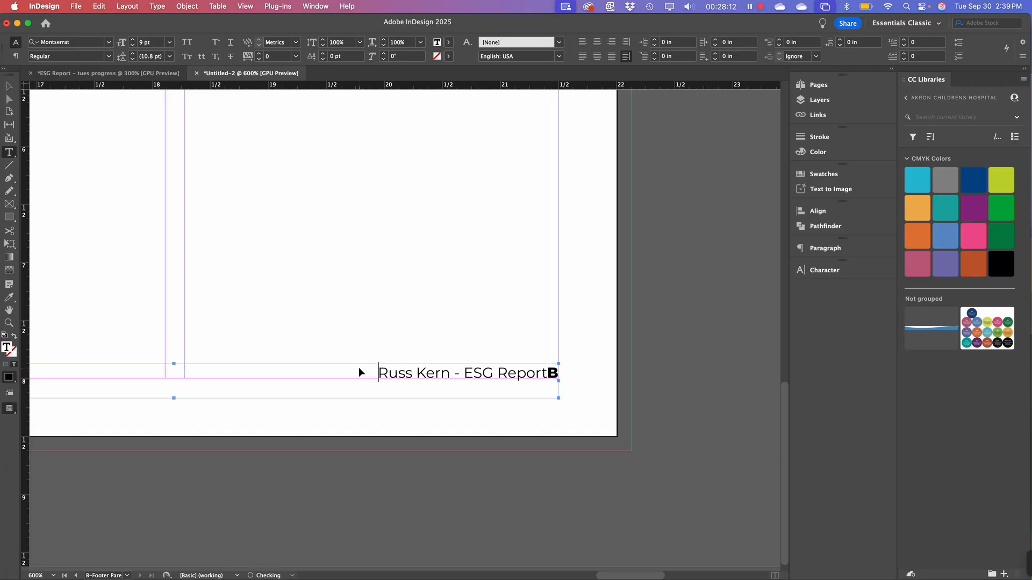
click(546, 366)
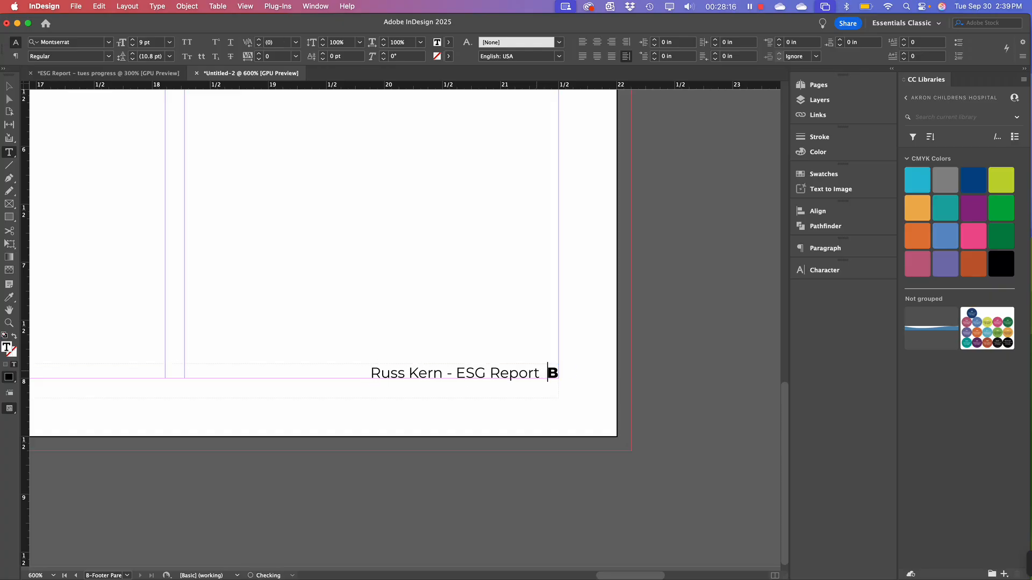
text(|)
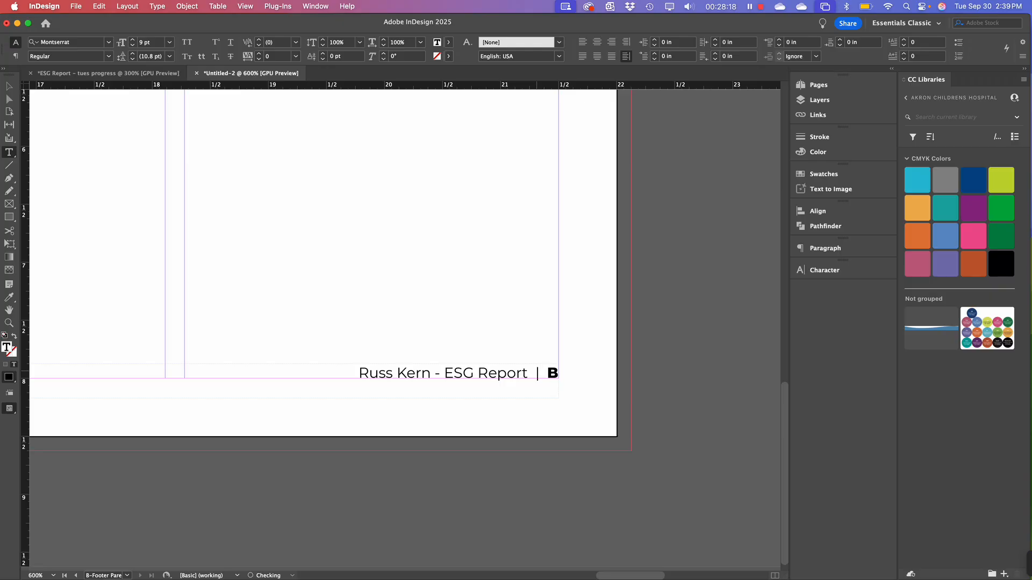
click(9, 86)
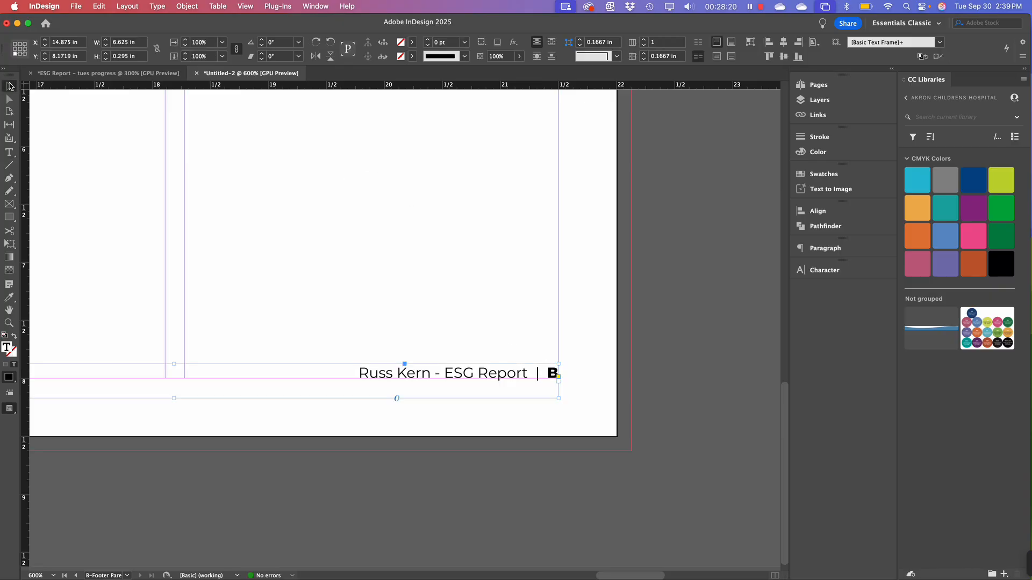
Check the placement of both page footers across the whole Footer Parent spread
click(308, 208)
key(super+minus)
key(super+minus)
key(super+minus)
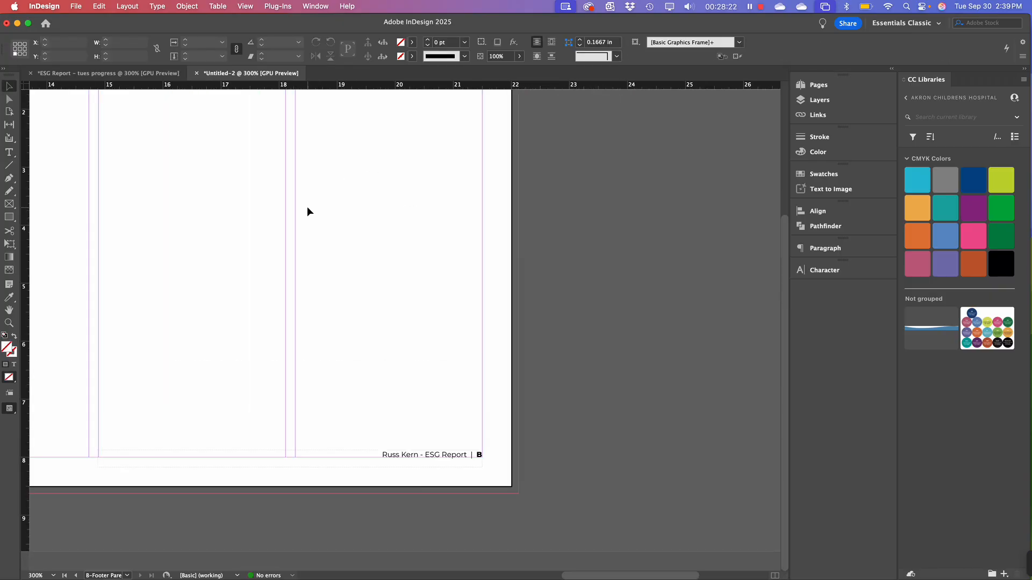
key(super+minus)
drag(399, 279, 537, 354)
key(super+minus)
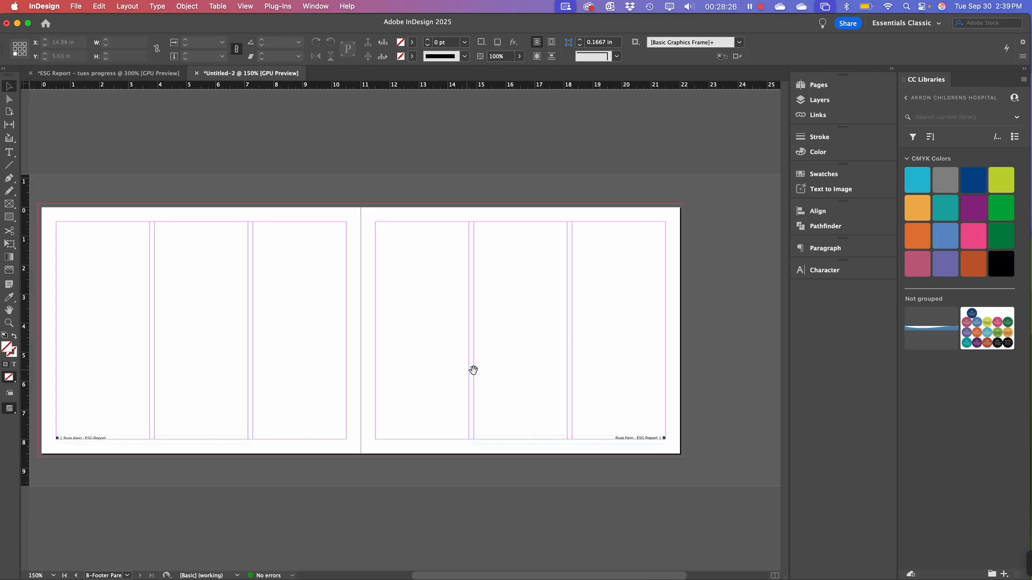
drag(472, 368, 507, 316)
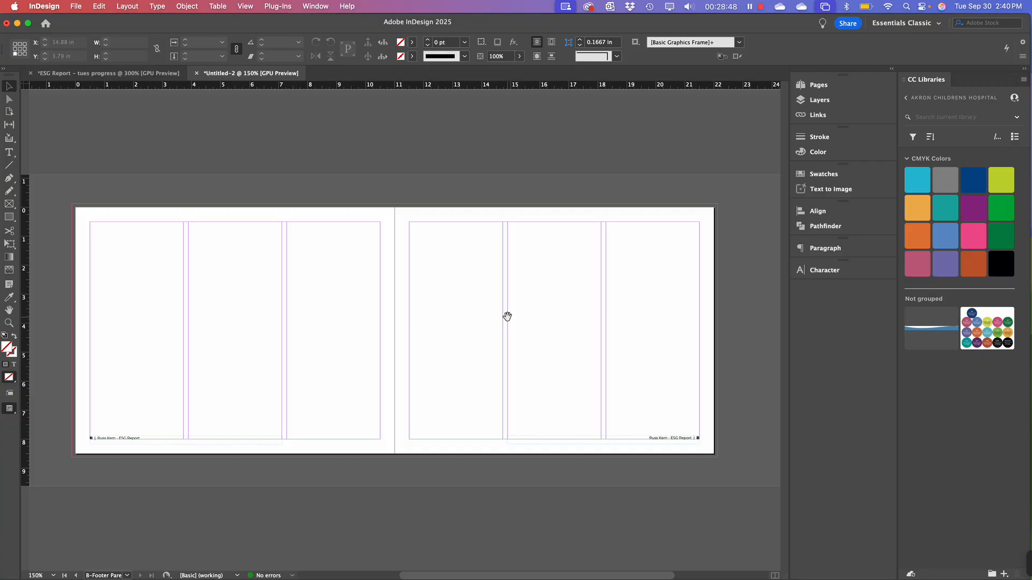
drag(85, 417, 191, 454)
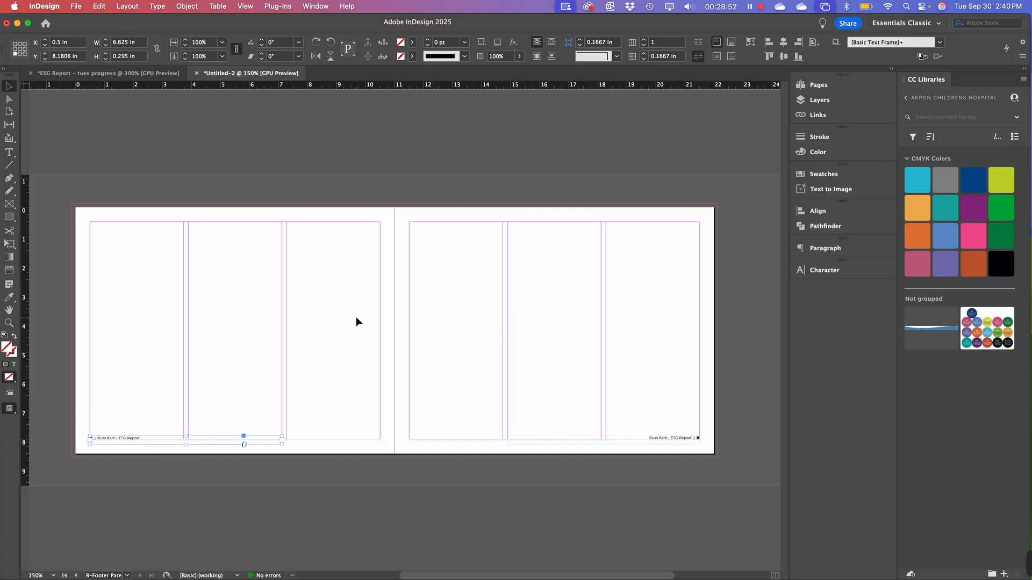
click(353, 295)
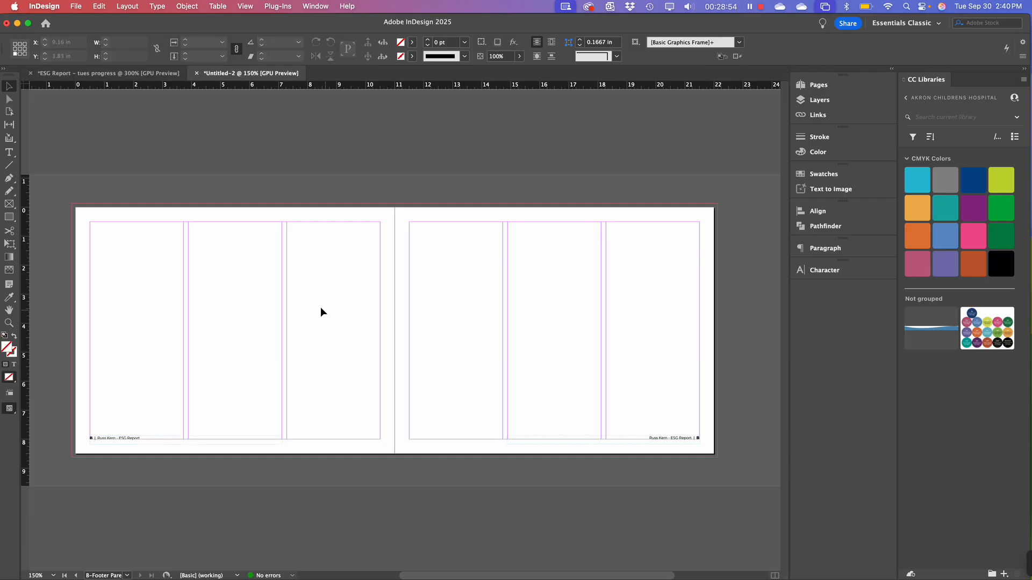
Create a two-page parent with prefix C named "Overview", based on B-Footer Parent, at Letter landscape size
click(820, 87)
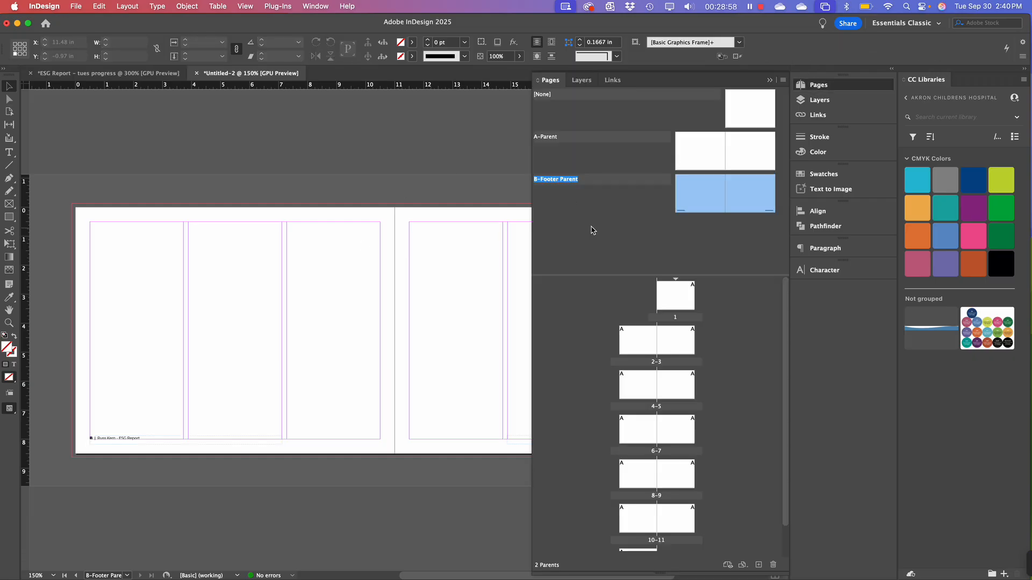
click(611, 222)
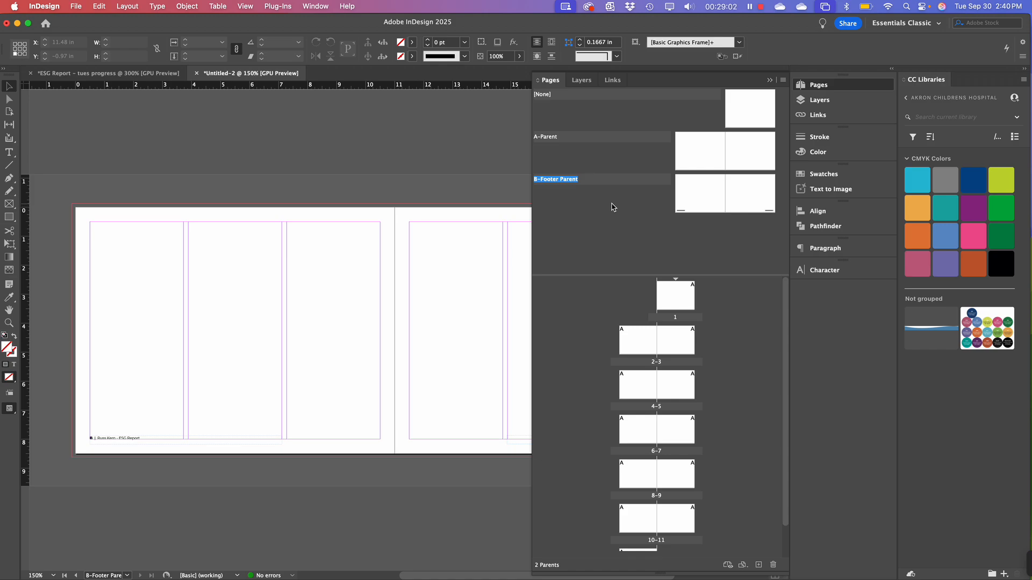
right_click(612, 207)
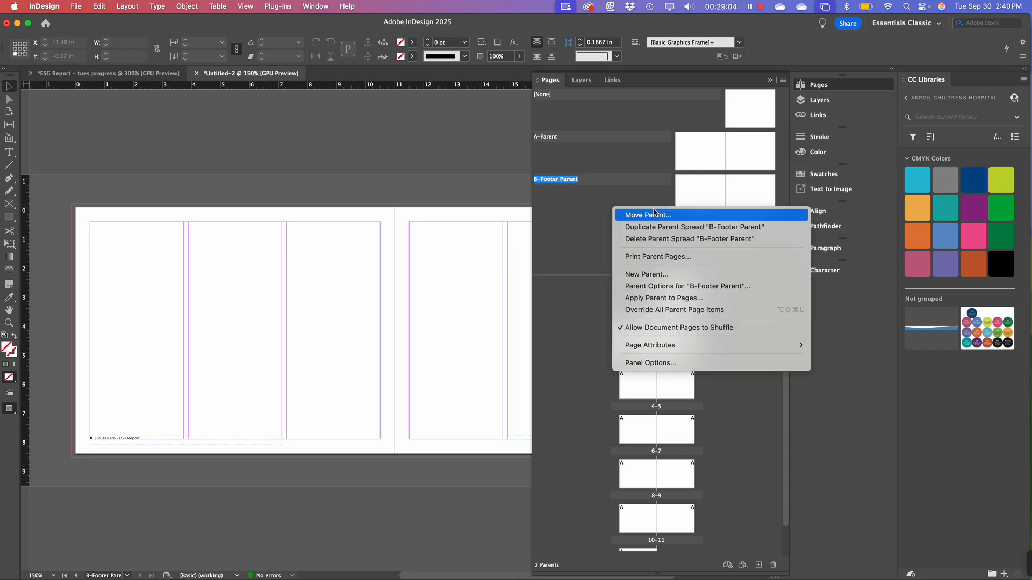
click(661, 275)
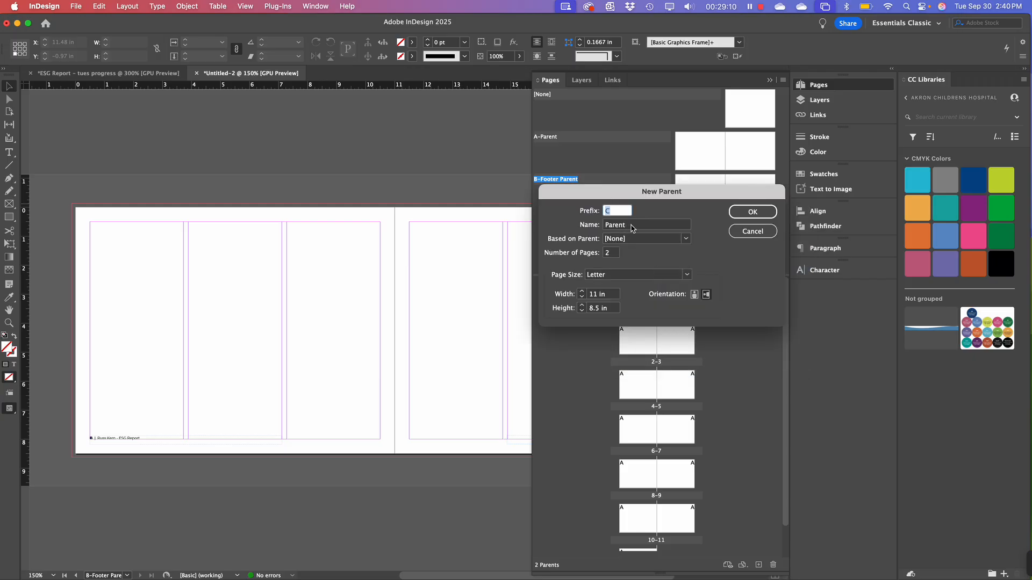
key(Tab)
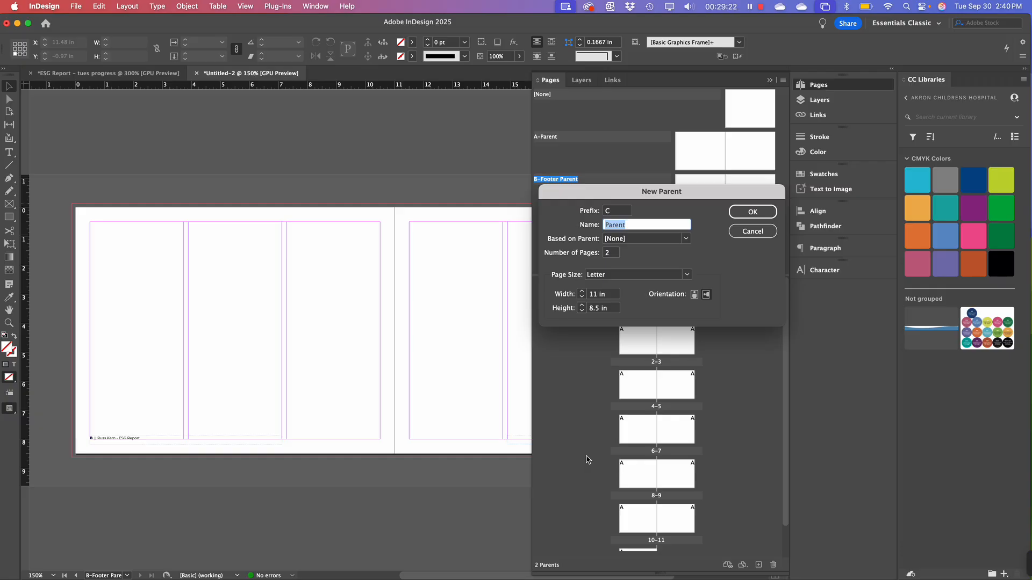
text(Overview)
click(624, 240)
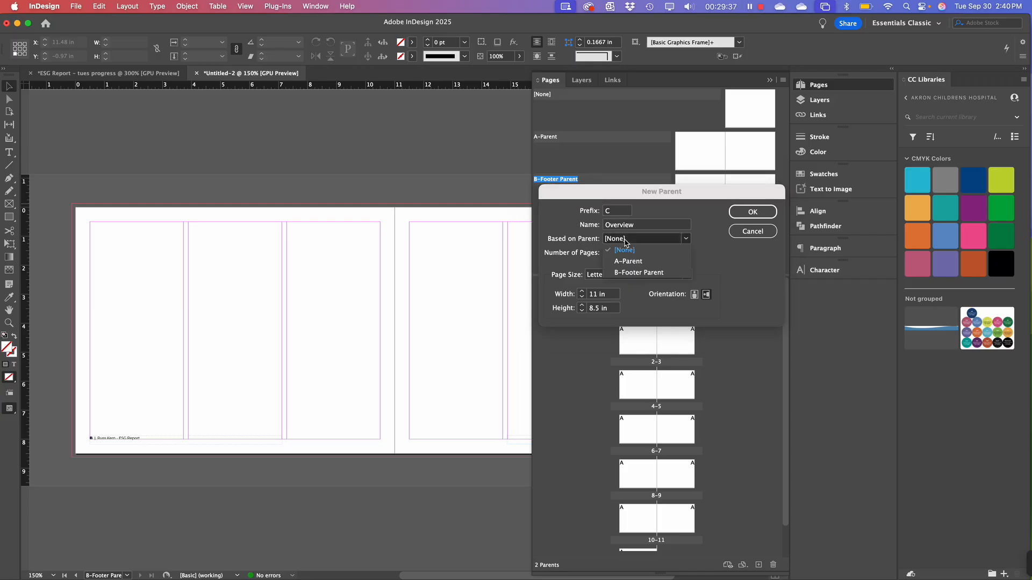
click(652, 275)
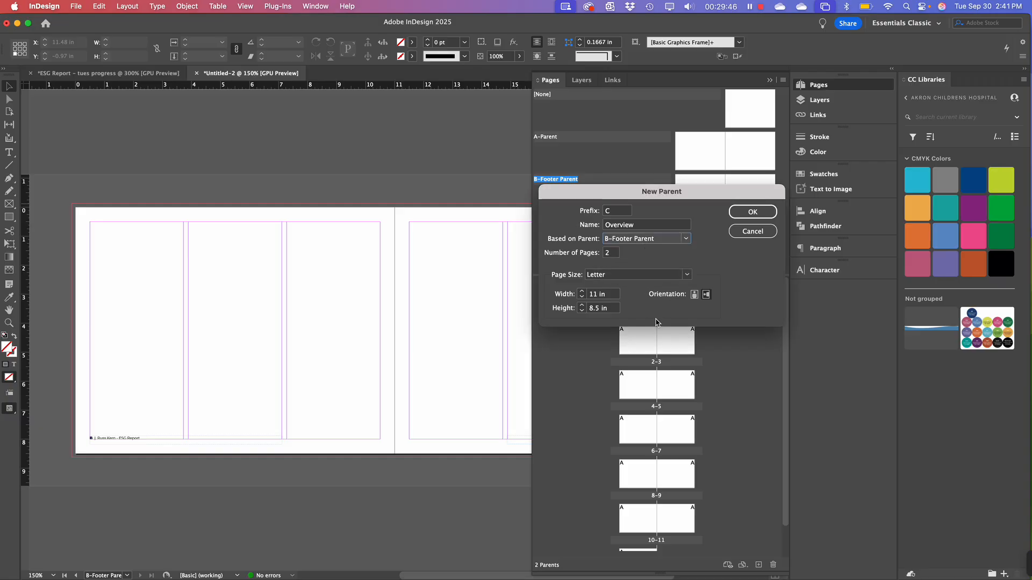
click(754, 214)
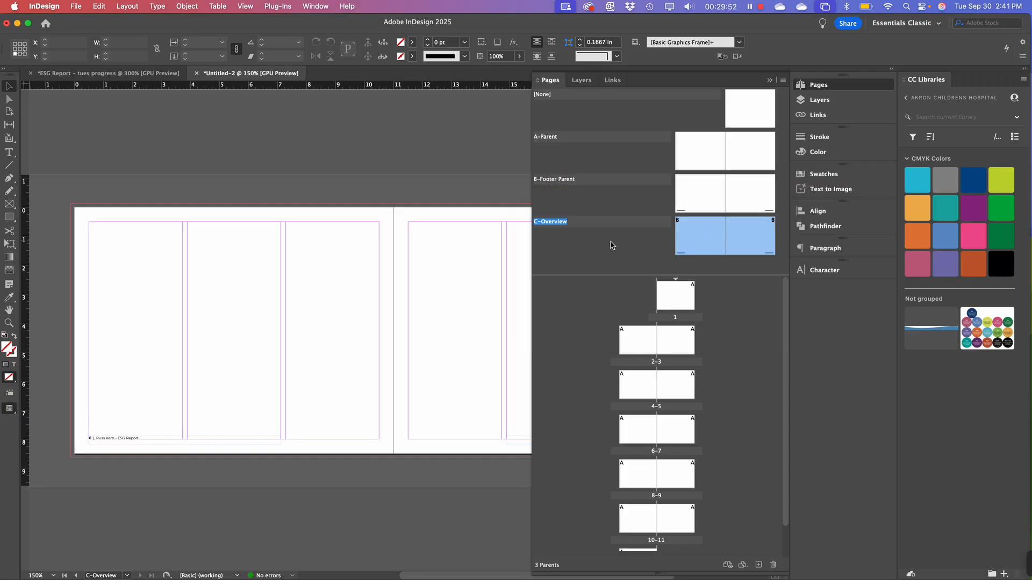
Display the left-hand page of the C-Overview parent, fitted to the window
double_click(705, 242)
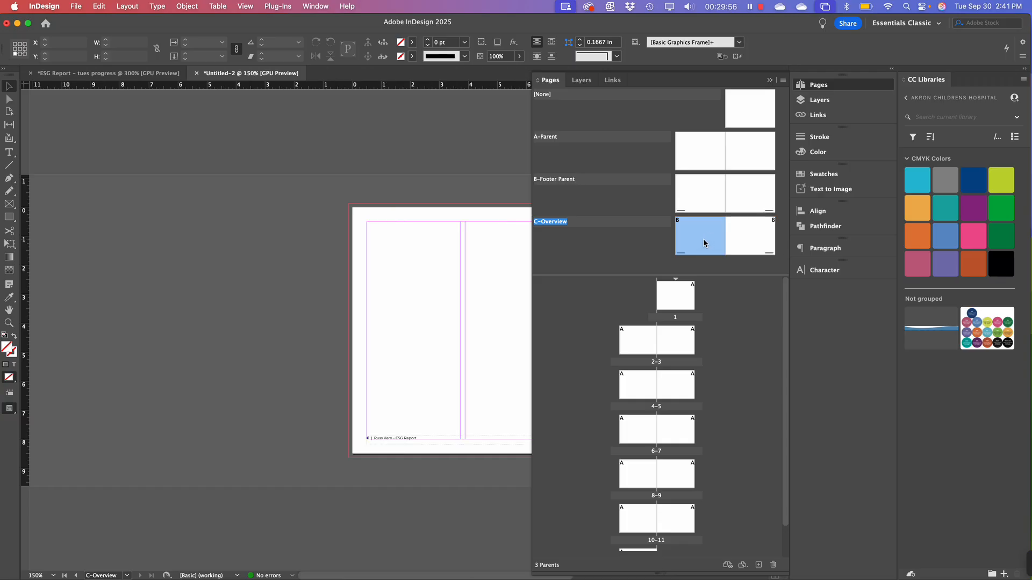
key(super+0)
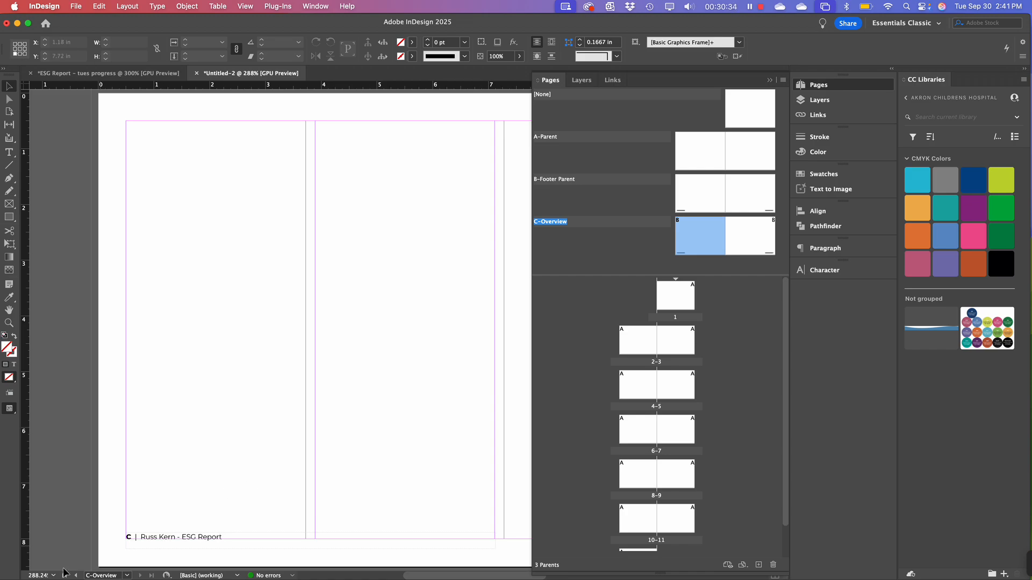
click(730, 331)
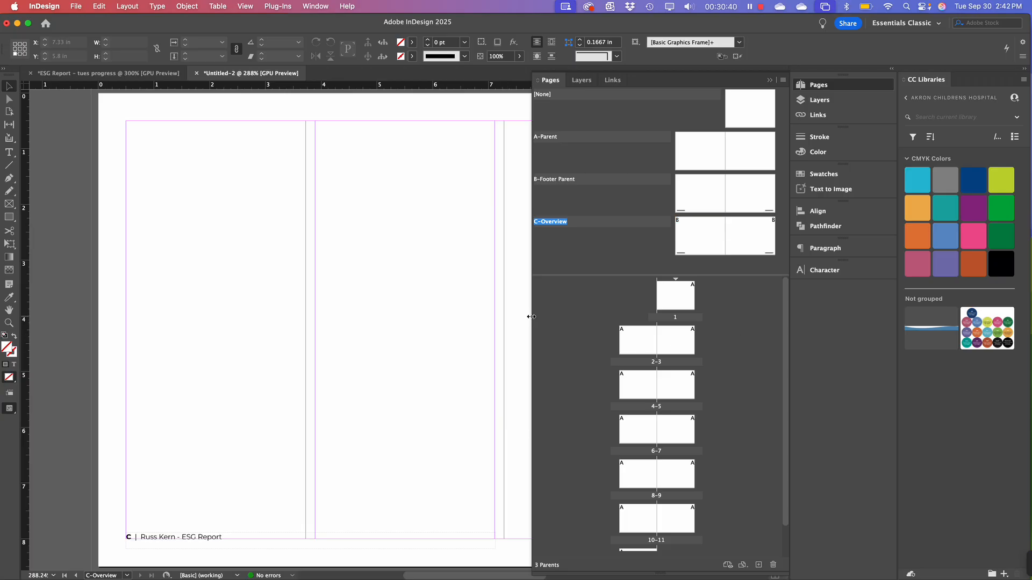
Switch to the ESG Report document and examine its A-Footer Content and B-Overview parents, including the objects forming the Overview header band
click(87, 74)
scroll(285, 269, up, 5)
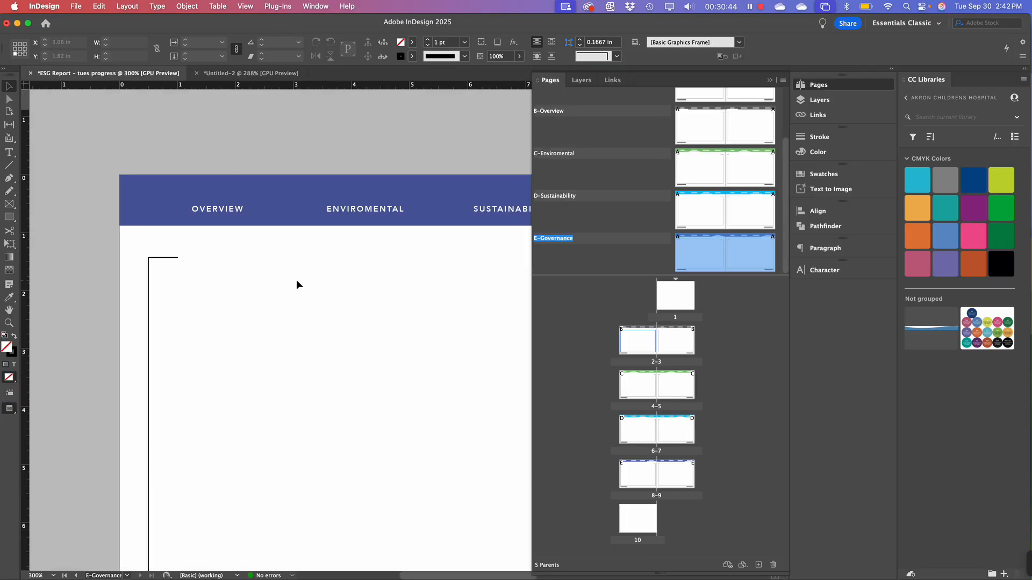
scroll(682, 165, up, 2)
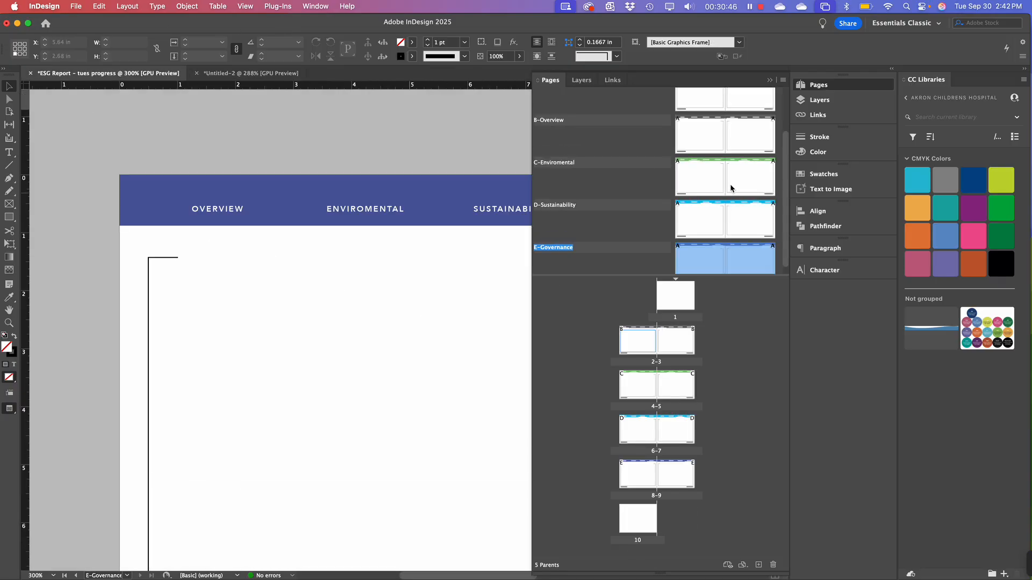
double_click(728, 98)
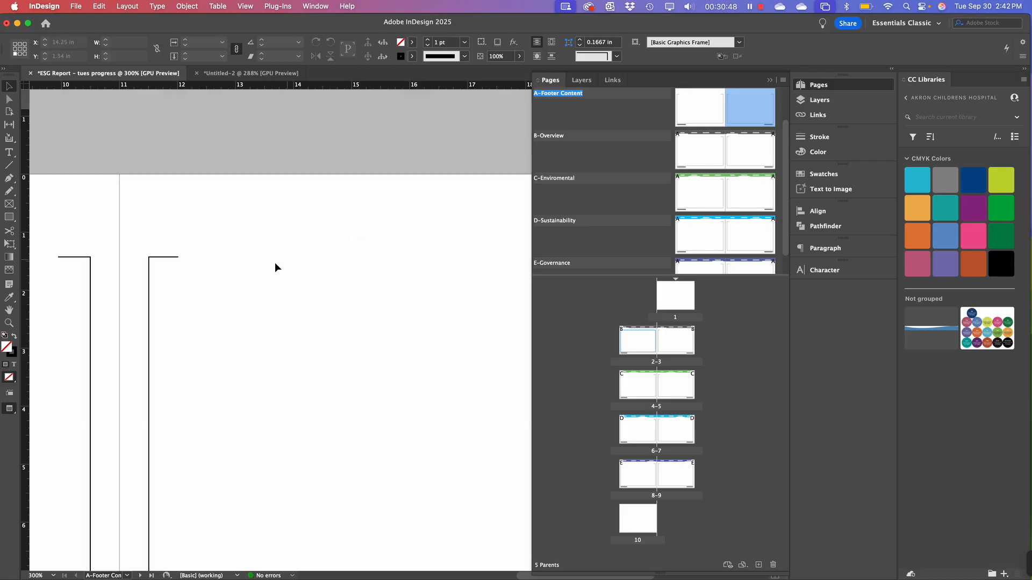
double_click(710, 154)
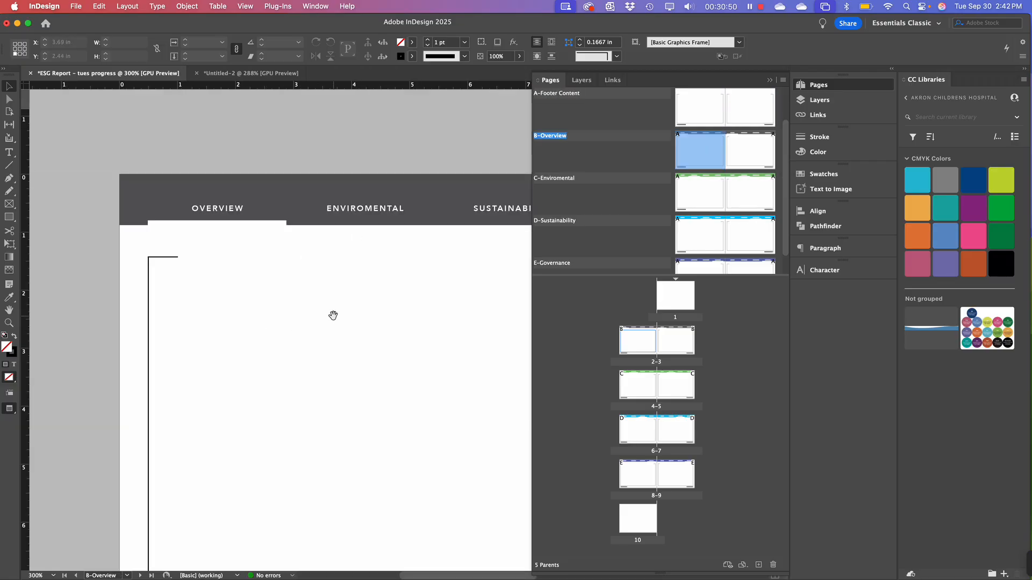
drag(334, 315, 272, 317)
key(super+minus)
key(super+minus)
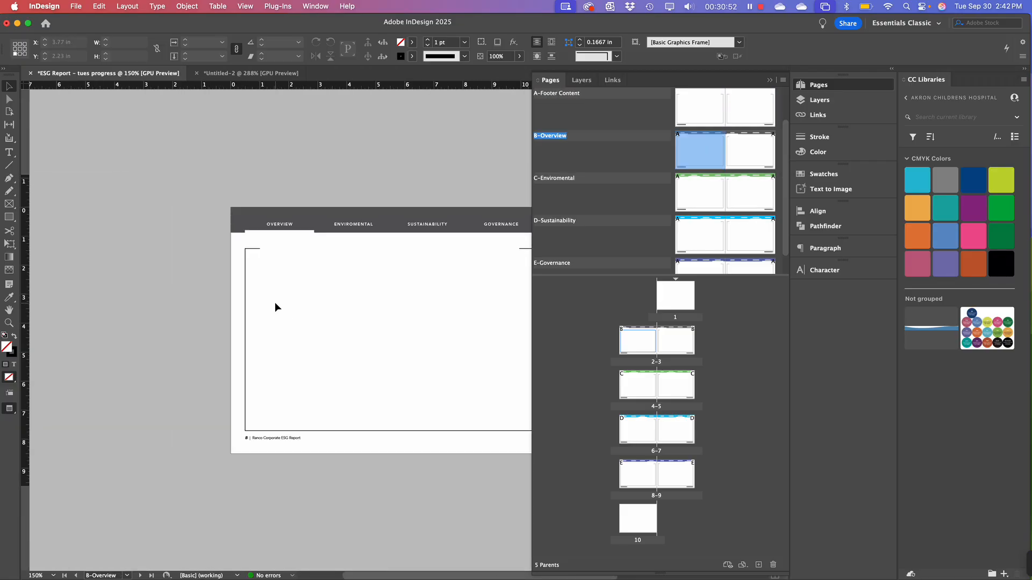
drag(387, 308, 251, 284)
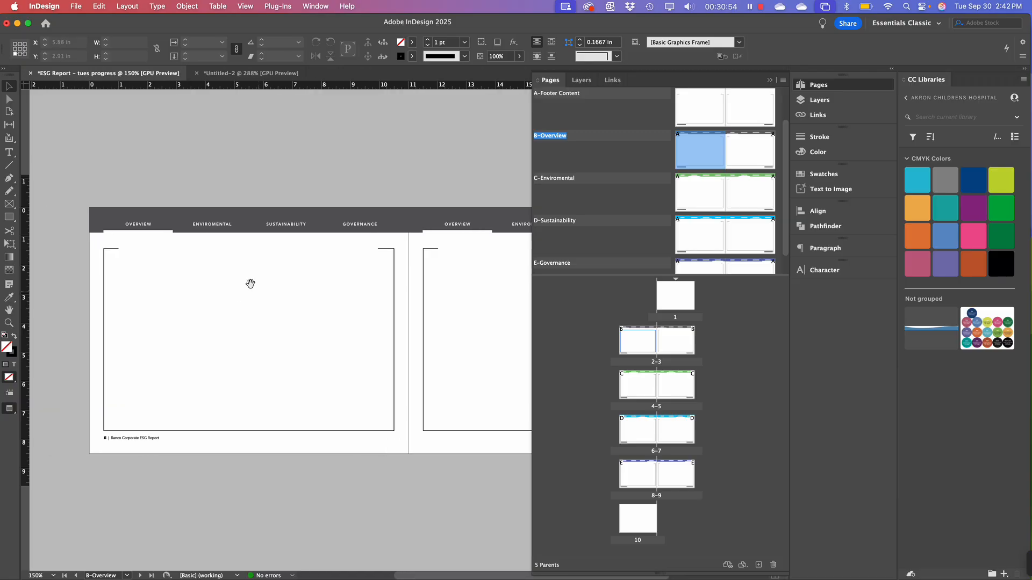
drag(96, 178, 408, 230)
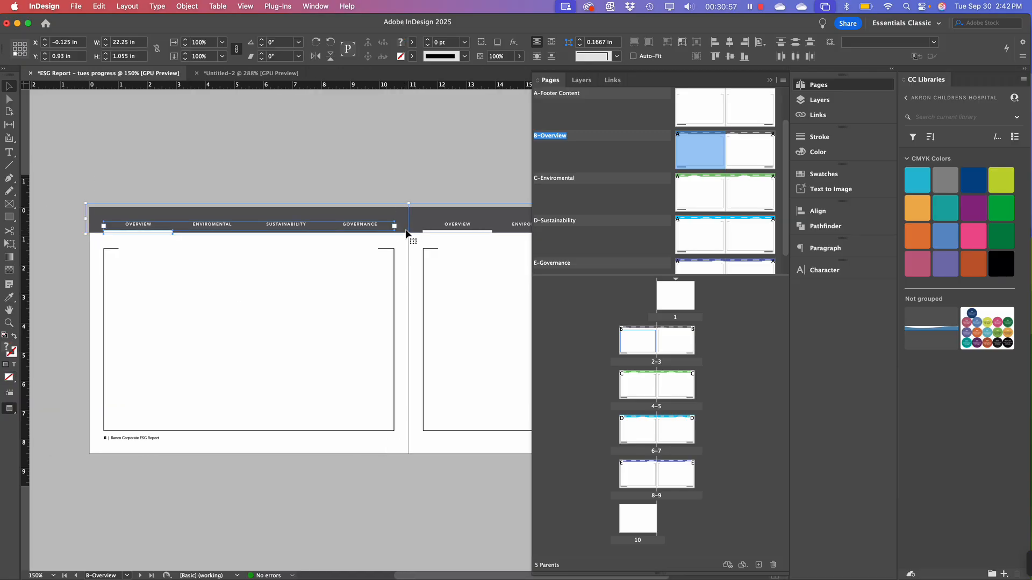
click(218, 173)
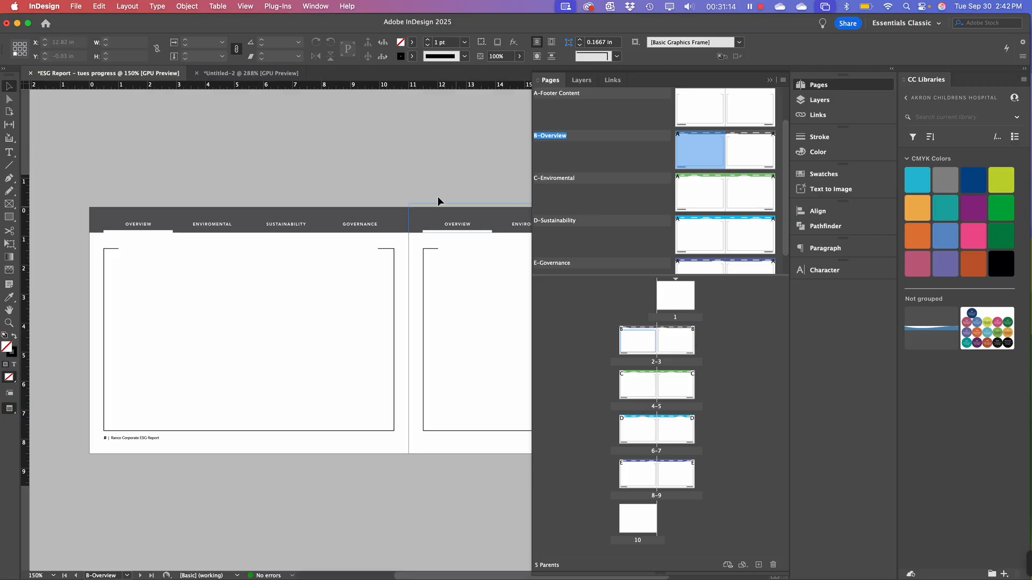
Return to the C-Overview spread in Untitled-2, narrow the Pages panel and collapse CC Libraries to enlarge the working area
click(220, 74)
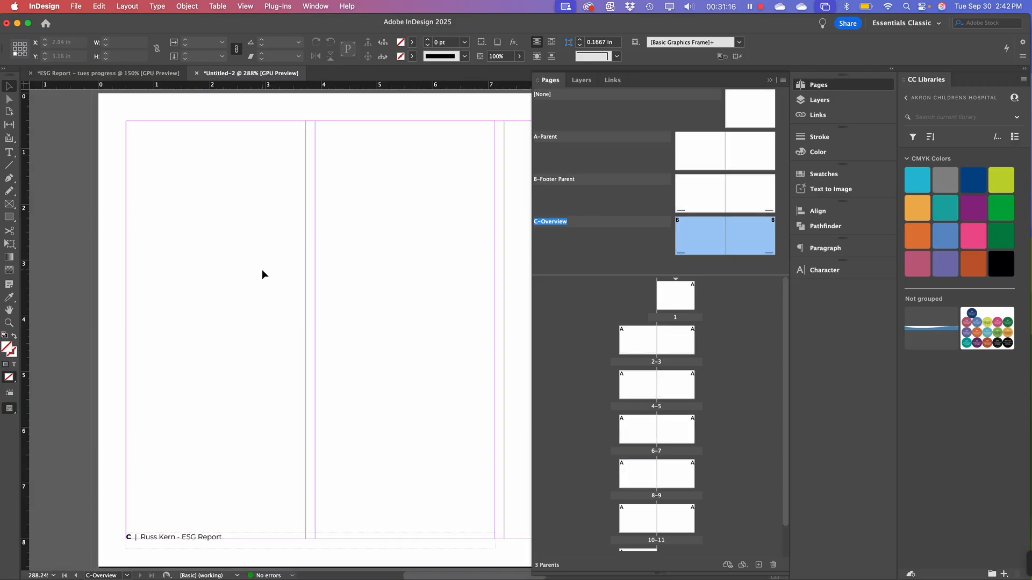
key(super+minus)
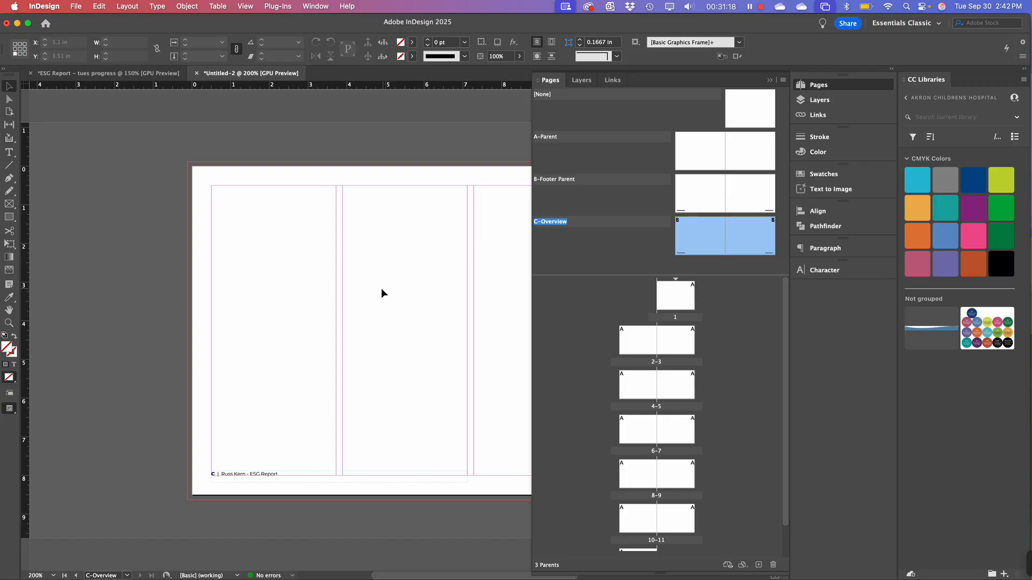
drag(412, 324, 283, 321)
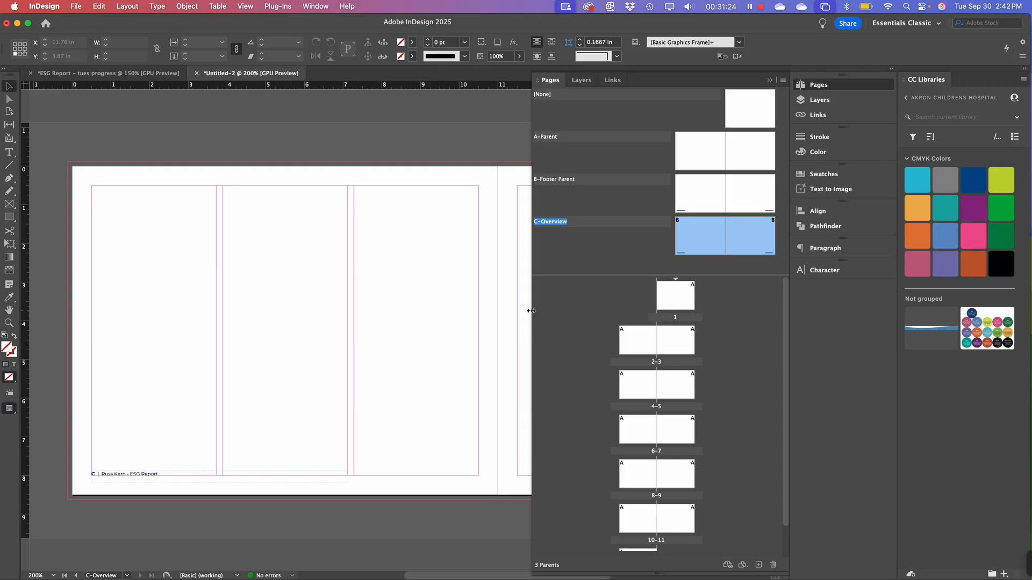
drag(531, 310, 667, 313)
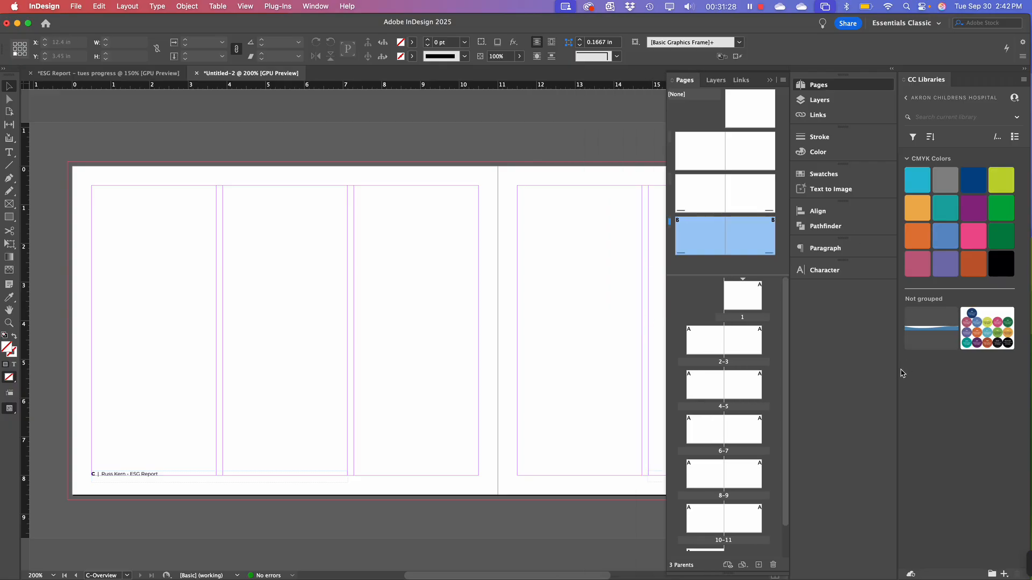
click(1025, 69)
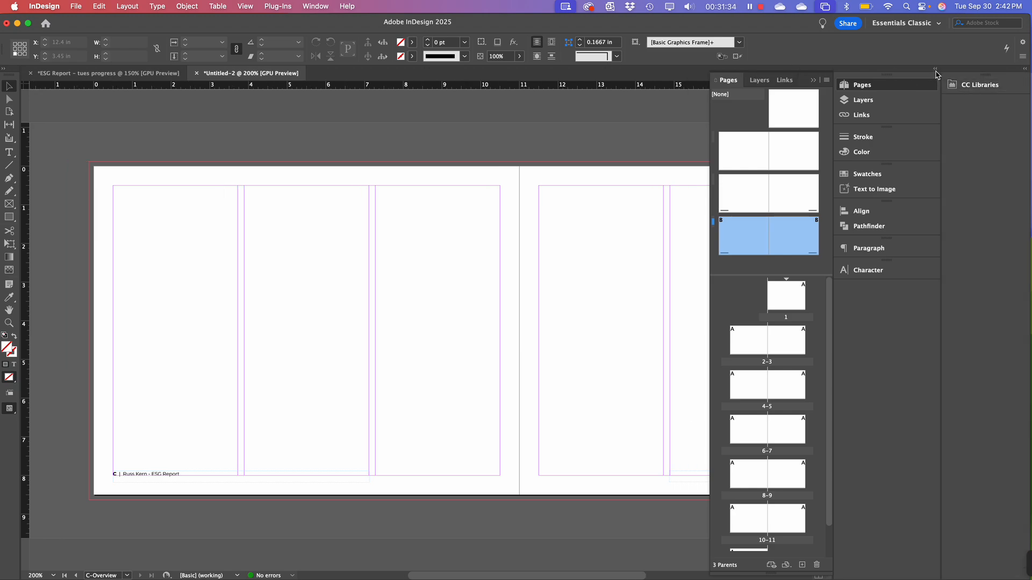
scroll(531, 357, right, 1)
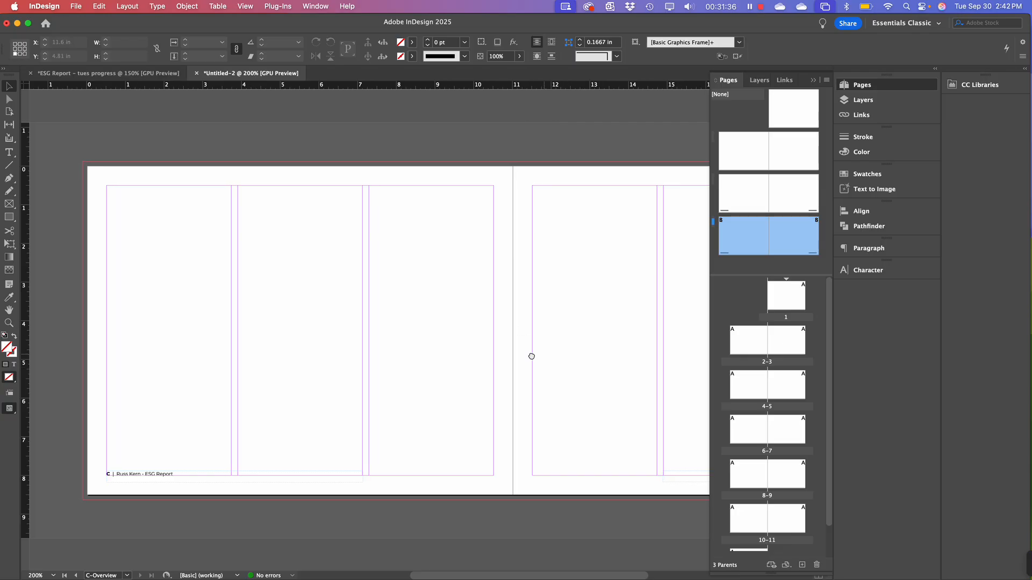
scroll(531, 356, right, 2)
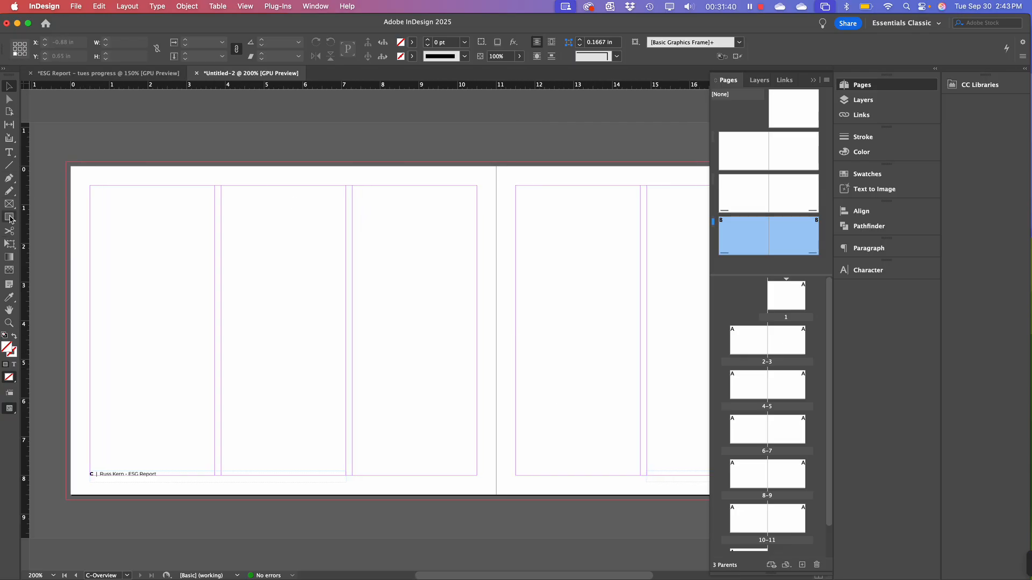
Draw a header rectangle about 18.8 in wide and 1.08 in high from the top-left bleed corner of the C-Overview spread
click(9, 231)
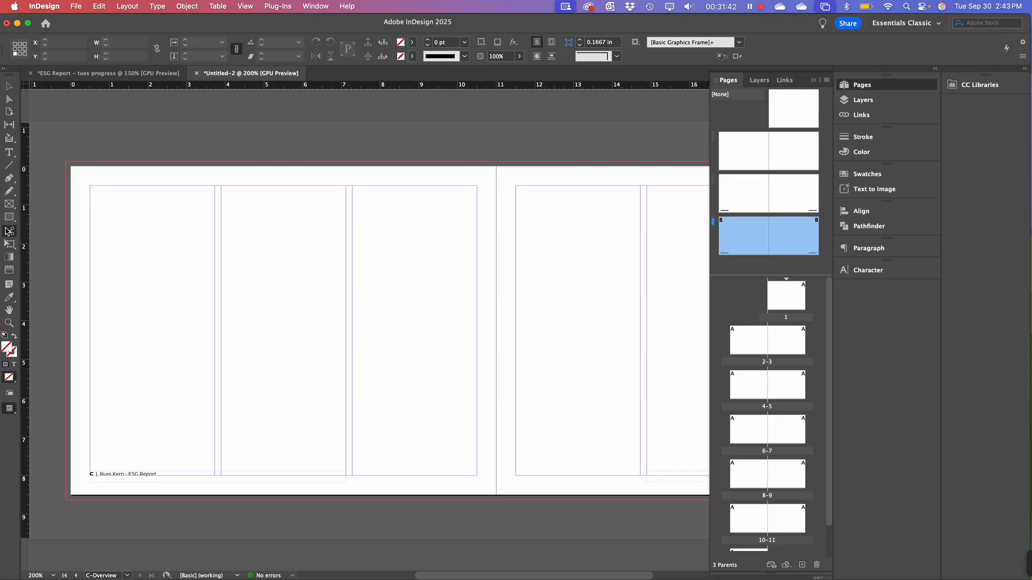
click(11, 219)
drag(63, 160, 793, 203)
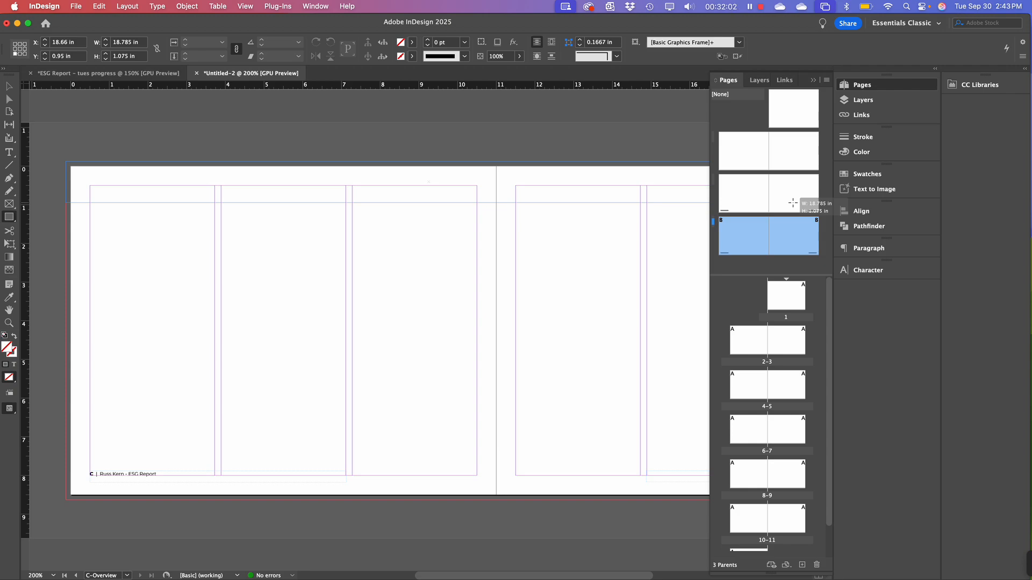
drag(793, 202, 793, 203)
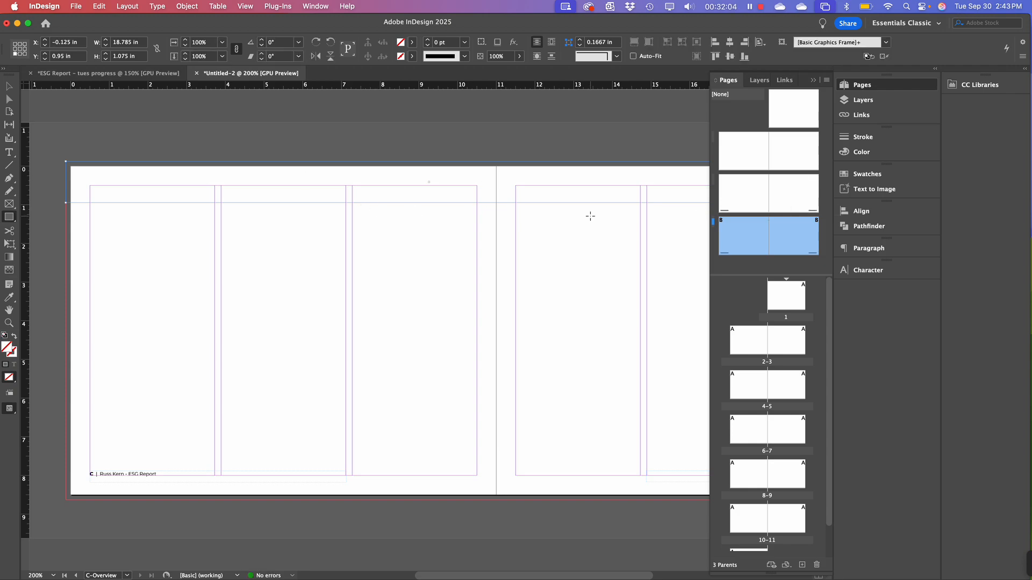
Extend the header rectangle to the far bleed edge of the right-hand page, making it 22.25 in wide
drag(661, 234, 382, 250)
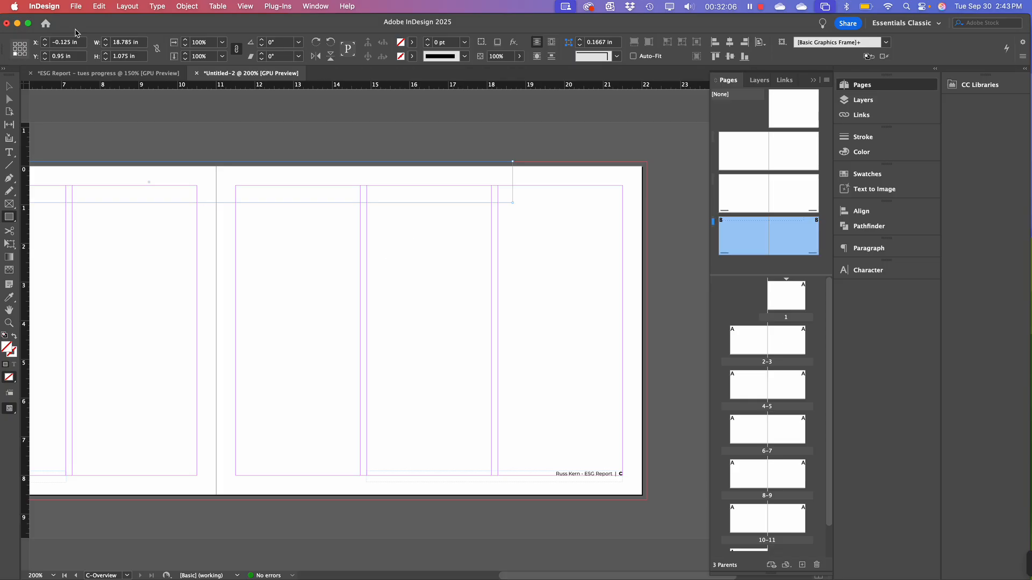
click(9, 86)
drag(511, 184, 646, 201)
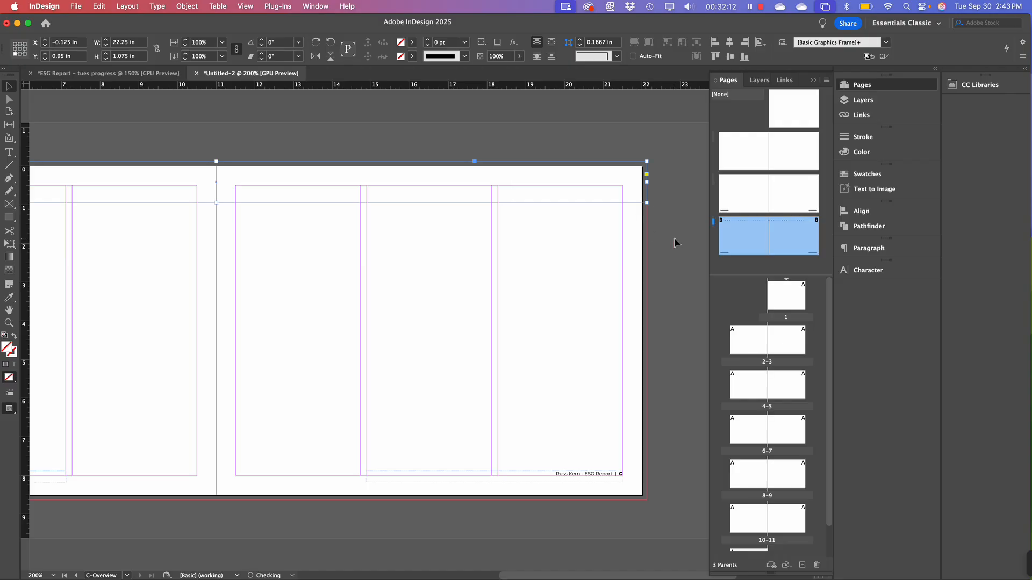
drag(313, 268, 392, 286)
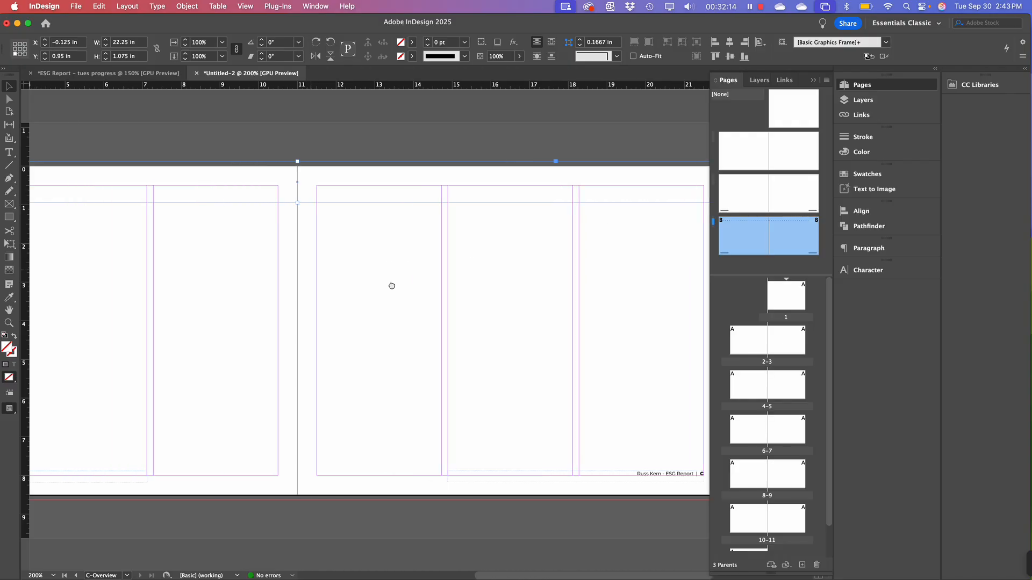
drag(284, 302, 511, 293)
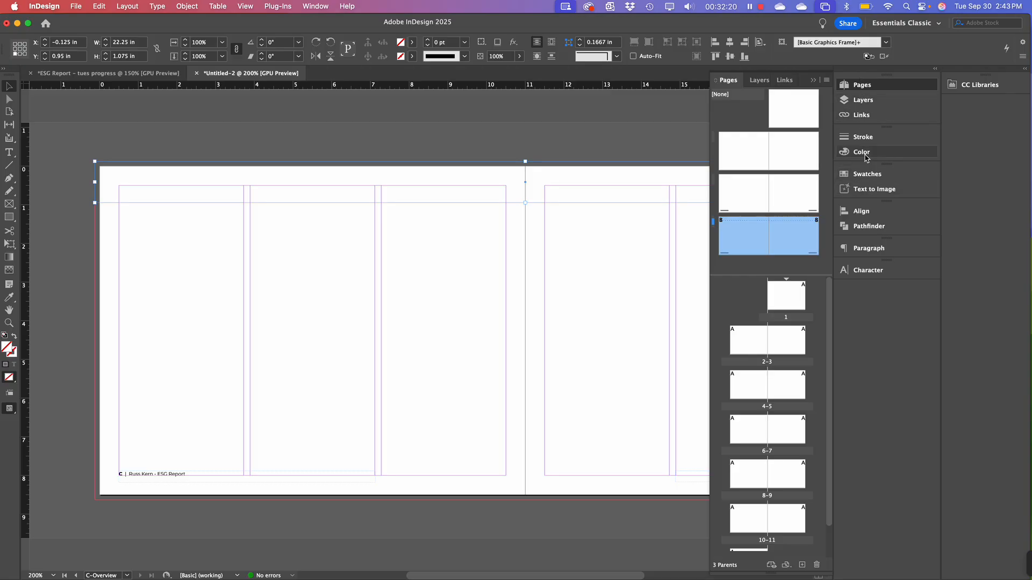
Fill the header rectangle with the [Black] swatch at a 50% tint
click(865, 177)
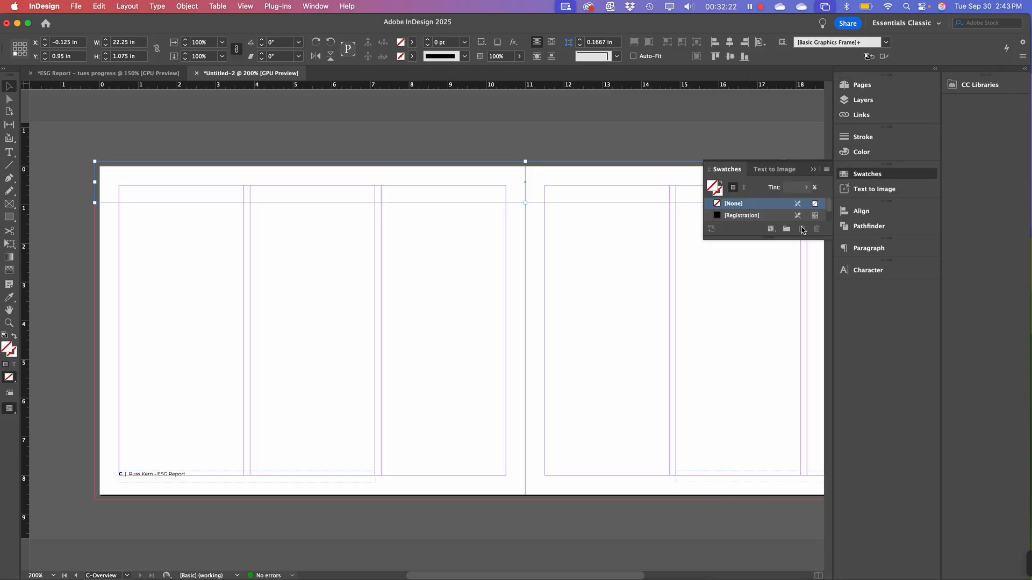
drag(752, 238, 742, 441)
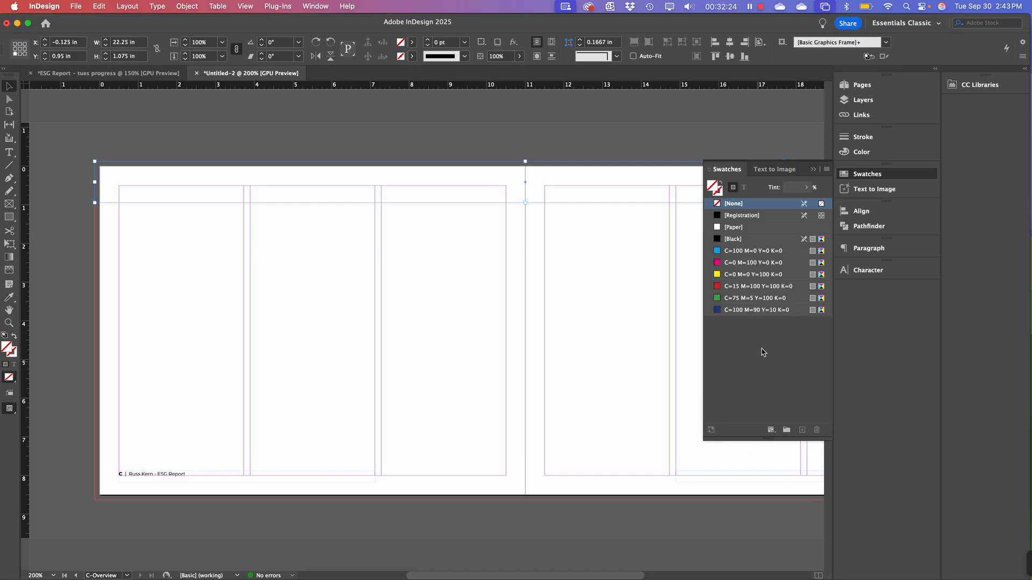
click(736, 242)
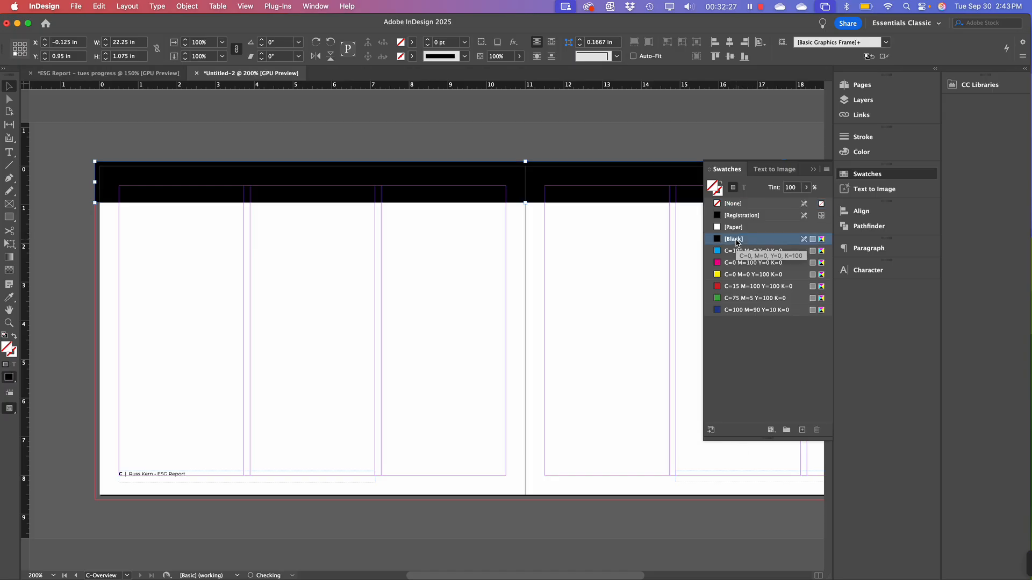
click(794, 187)
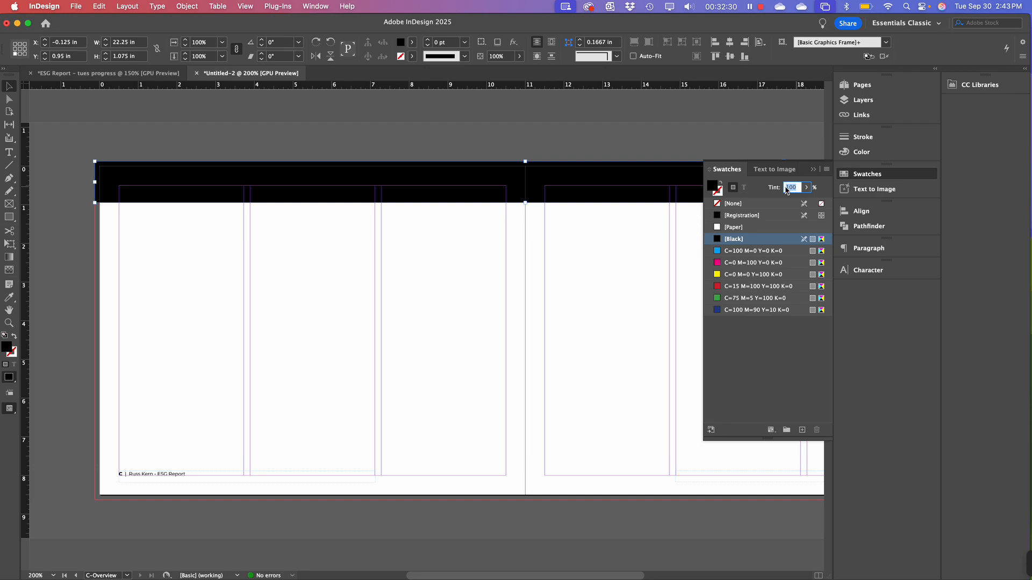
text(50)
click(624, 238)
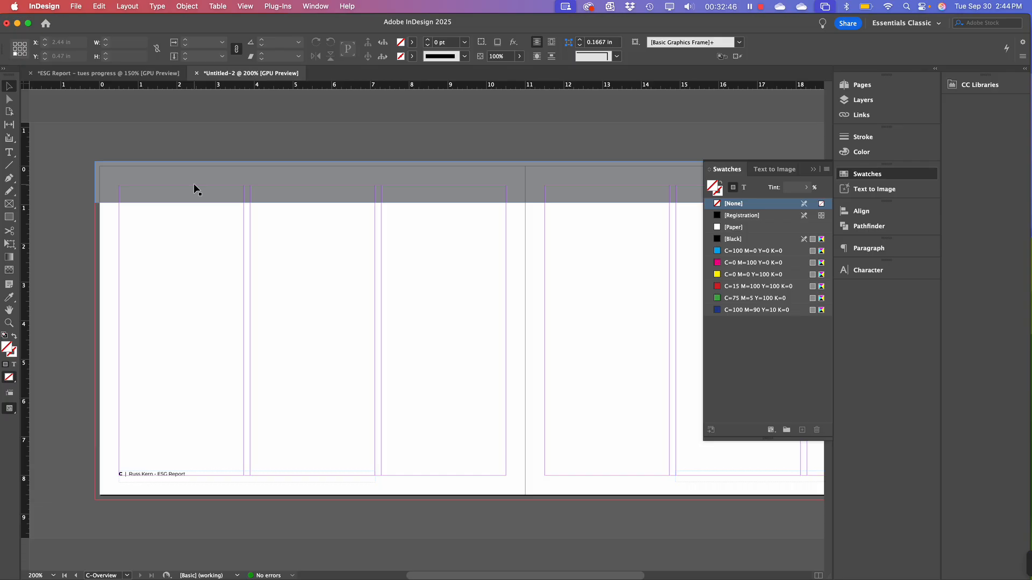
Add a text frame across the left page's first column in the header band, enter "OVERVIEW" and select all its text
click(860, 87)
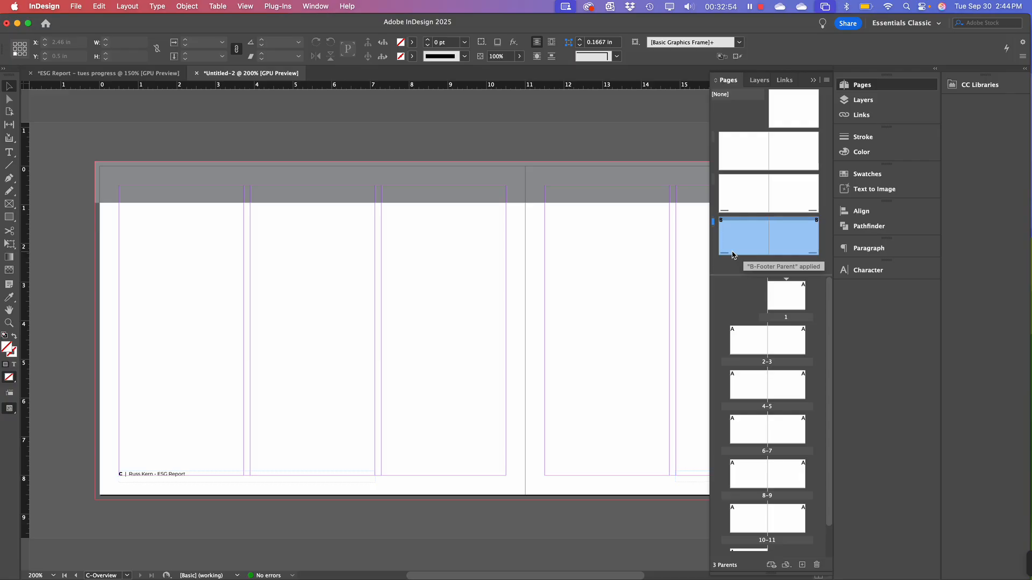
click(159, 189)
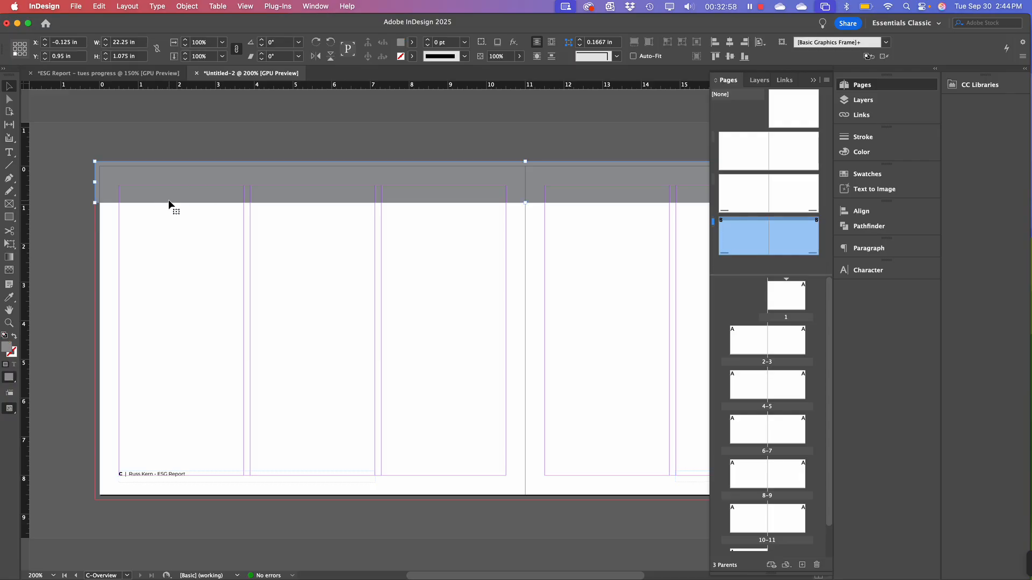
drag(159, 248, 267, 284)
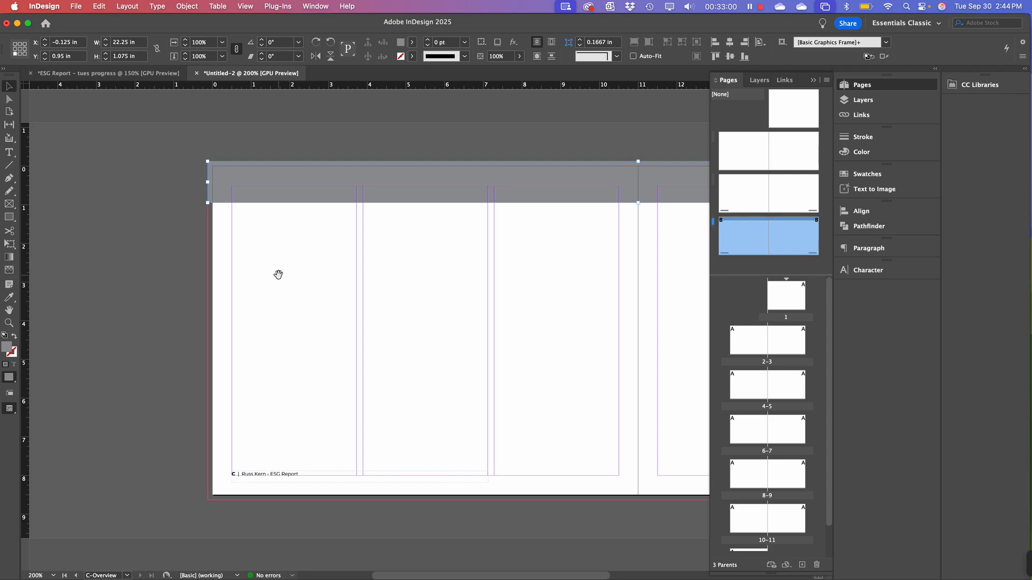
key(super+equal)
key(super+equal)
key(super+equal)
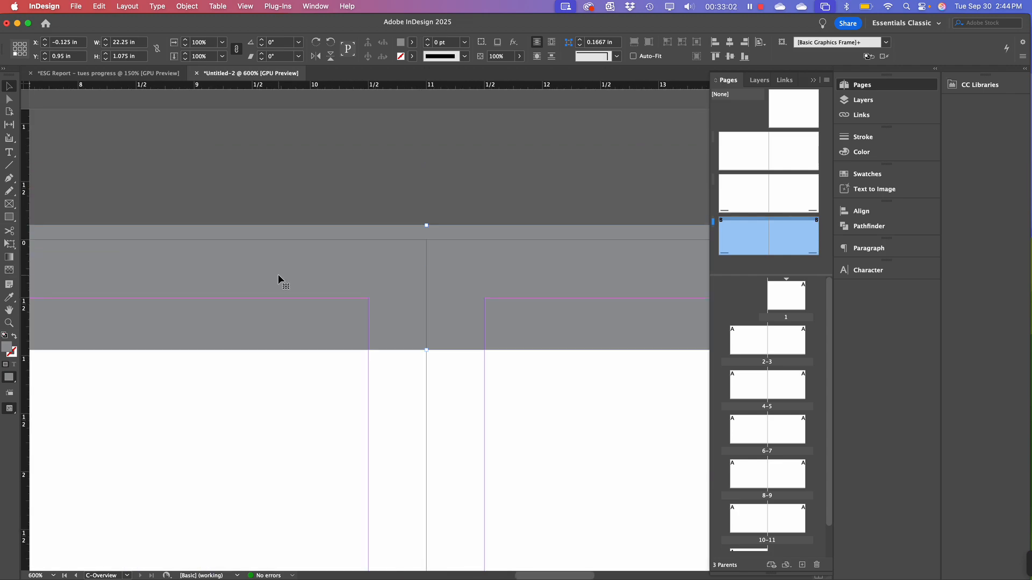
drag(228, 383, 505, 338)
drag(216, 350, 393, 348)
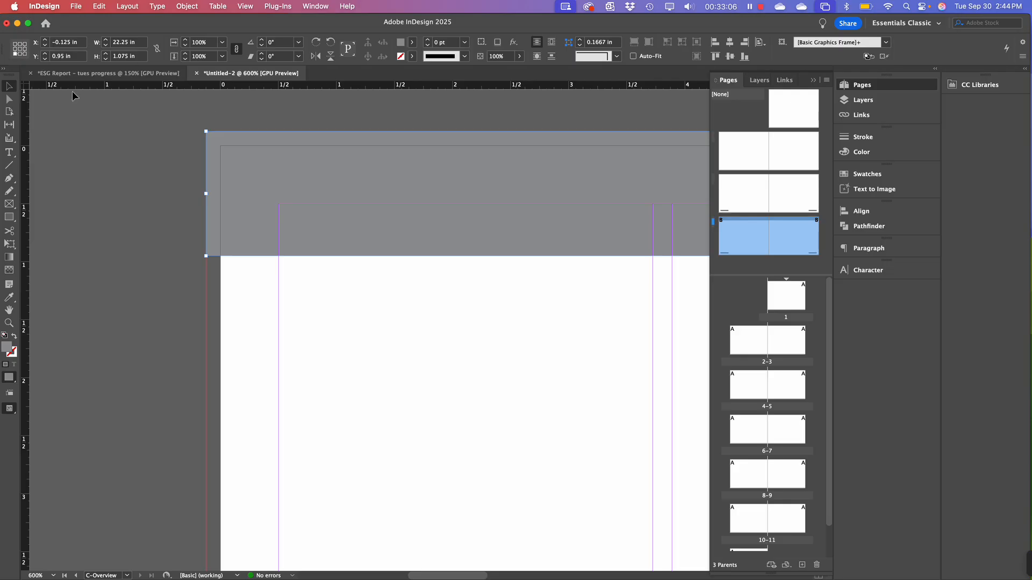
click(9, 153)
drag(274, 205, 653, 274)
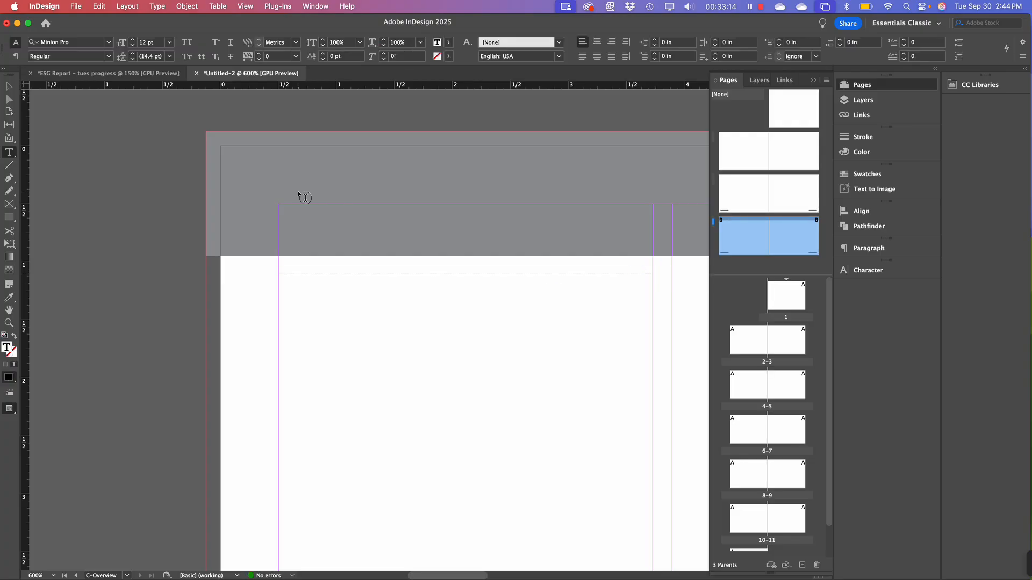
text(OVERVIEW)
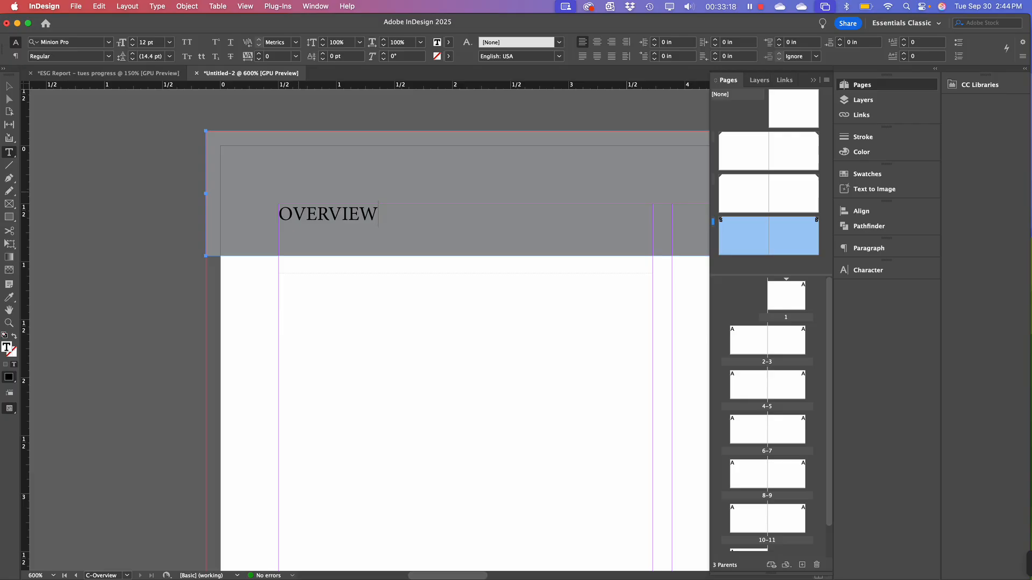
key(super+a)
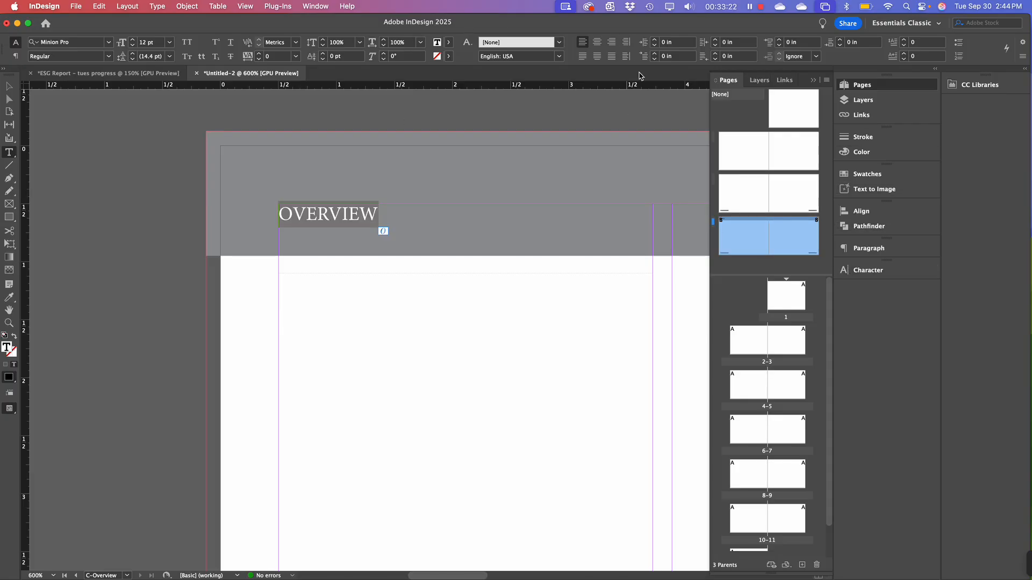
Set the selected OVERVIEW text to Montserrat ExtraBold at 16 pt
click(871, 271)
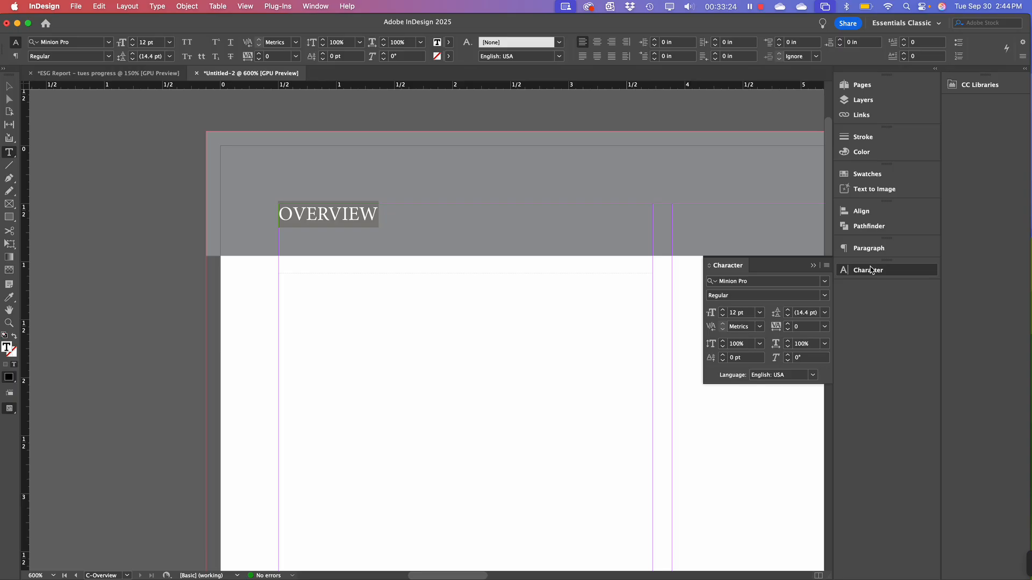
click(771, 285)
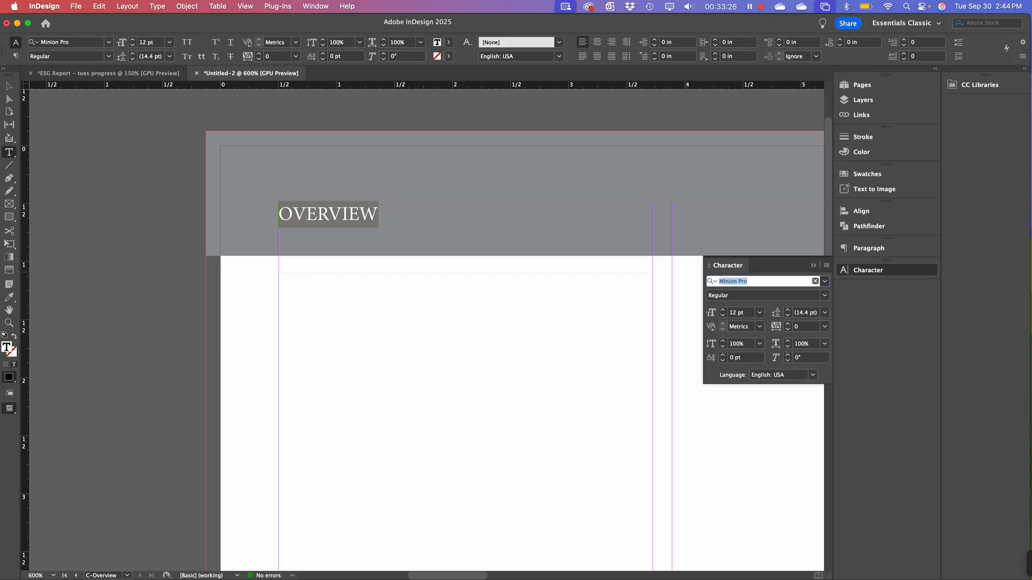
text(MOnt)
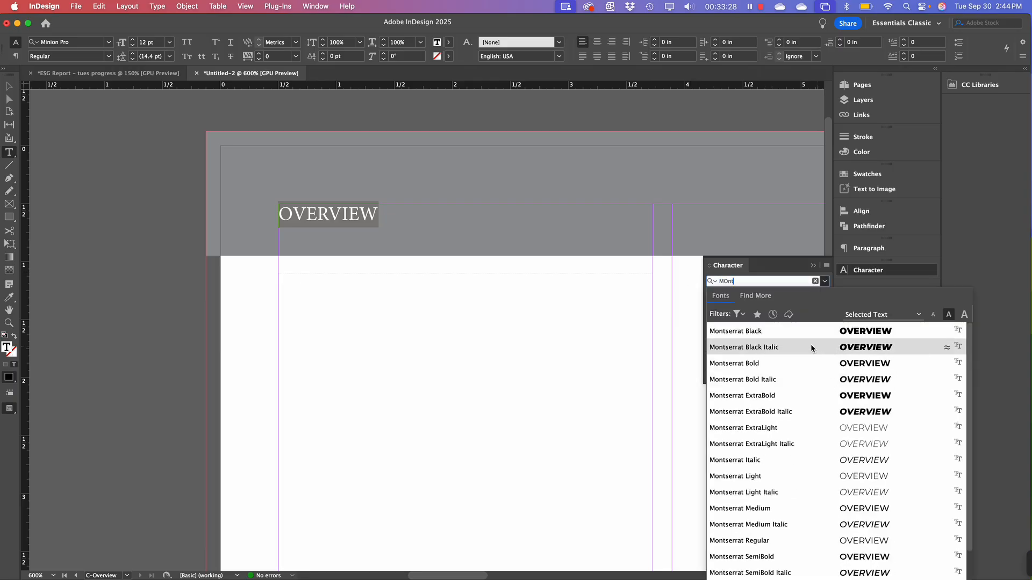
click(748, 398)
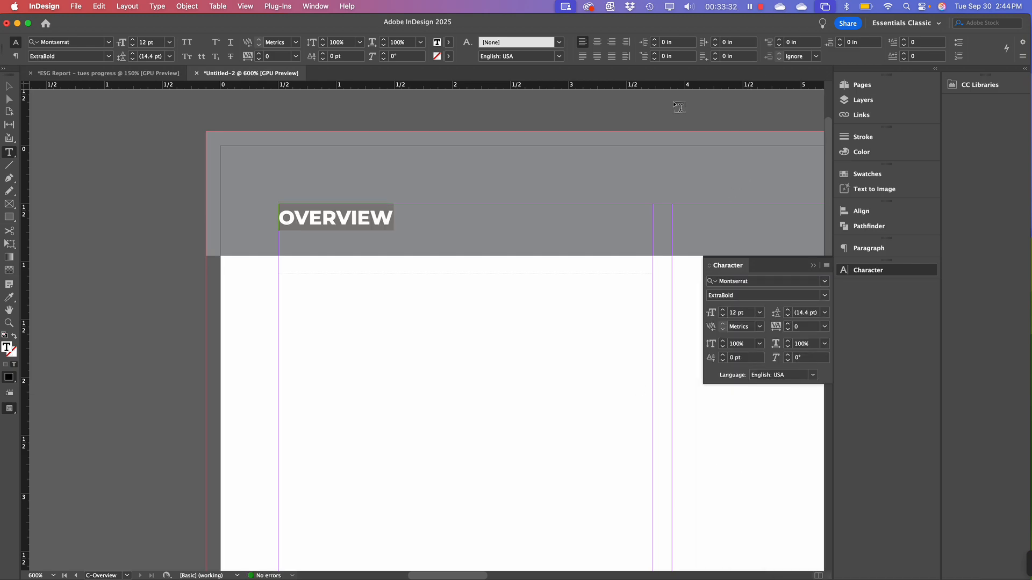
click(723, 310)
click(723, 310)
click(723, 311)
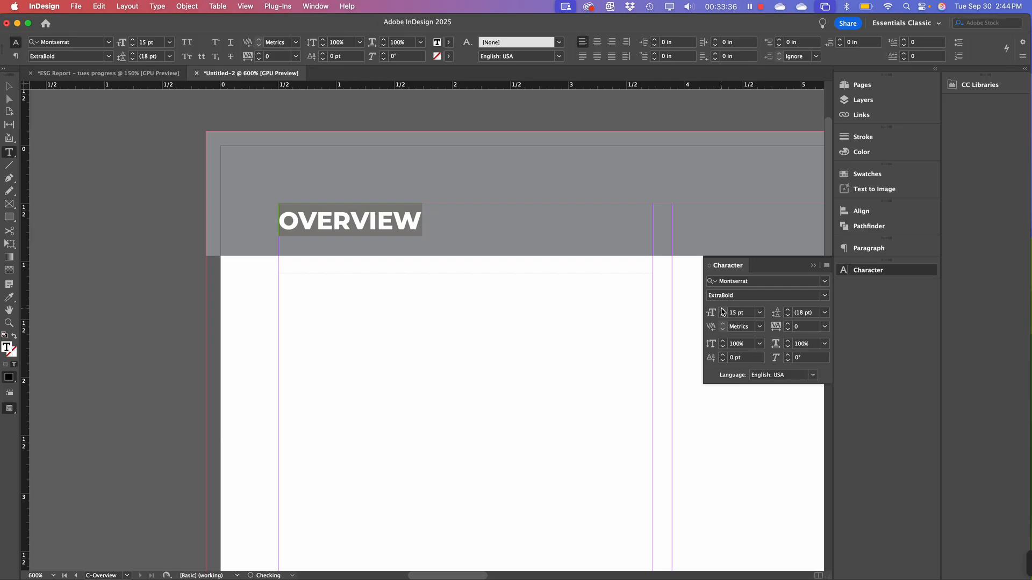
click(723, 310)
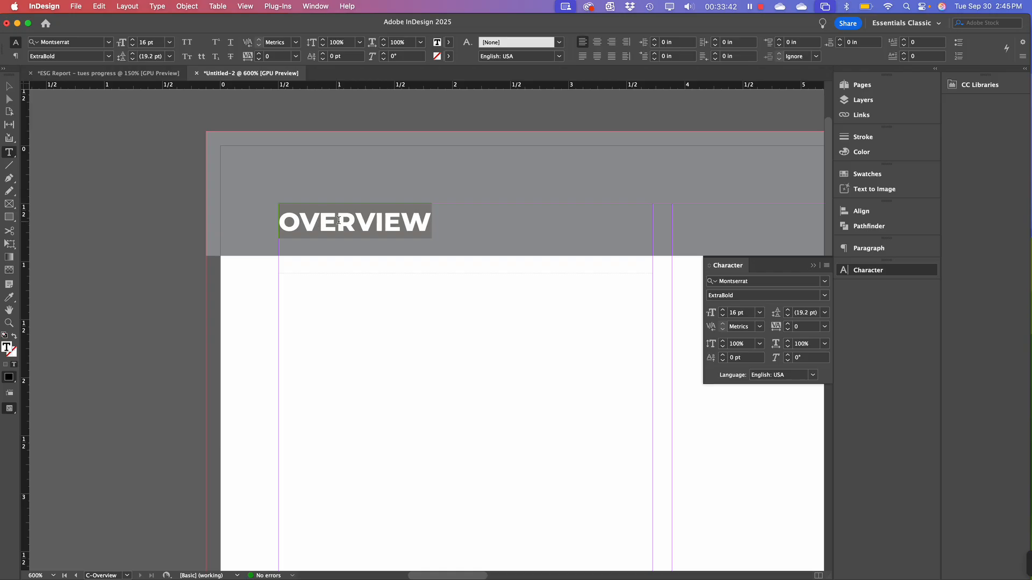
Move the OVERVIEW text frame up slightly and nudge it to X 0.4828 in so the letters line up with the left margin
click(9, 87)
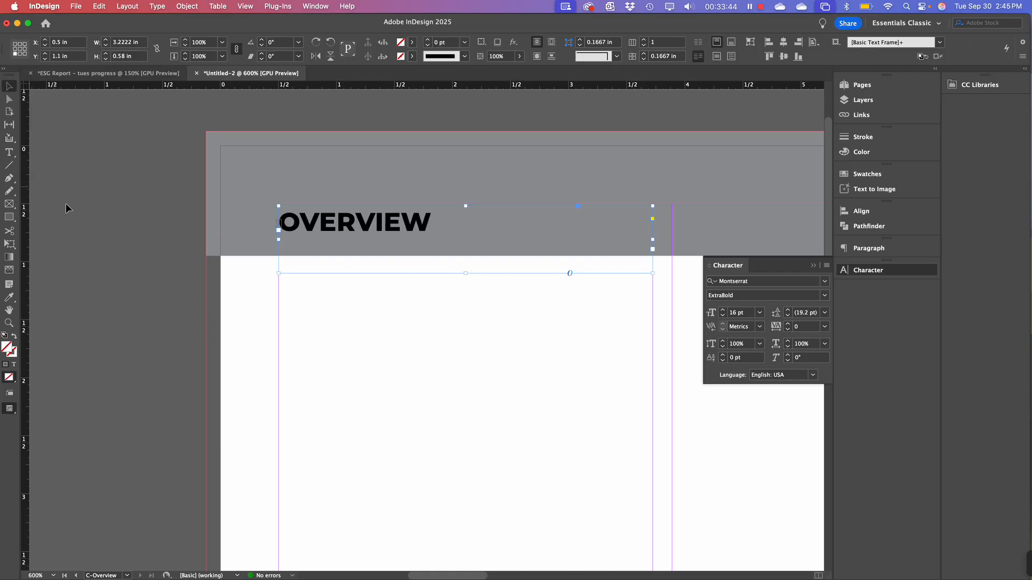
drag(380, 225, 375, 215)
key(super+equal)
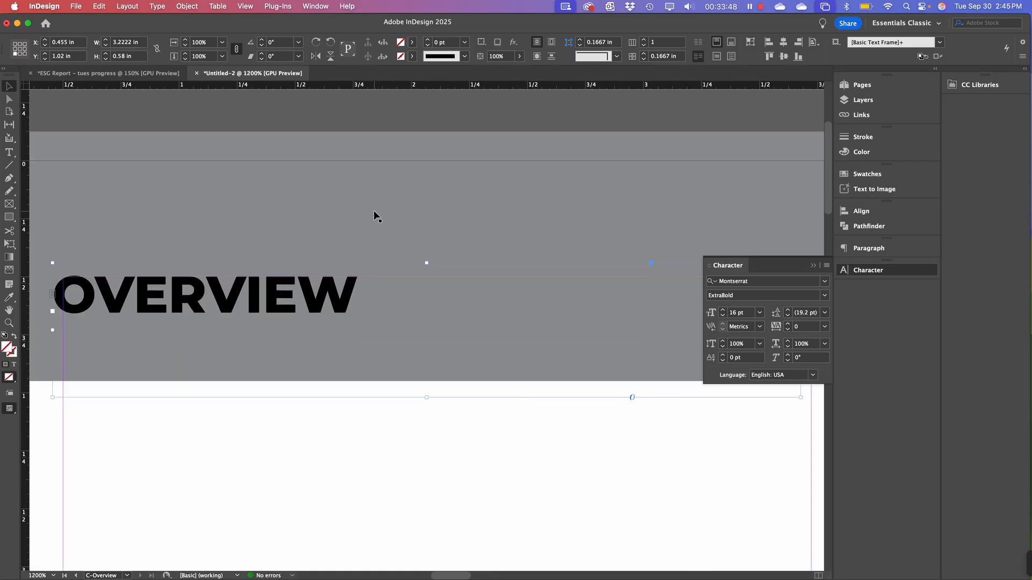
drag(232, 307, 515, 316)
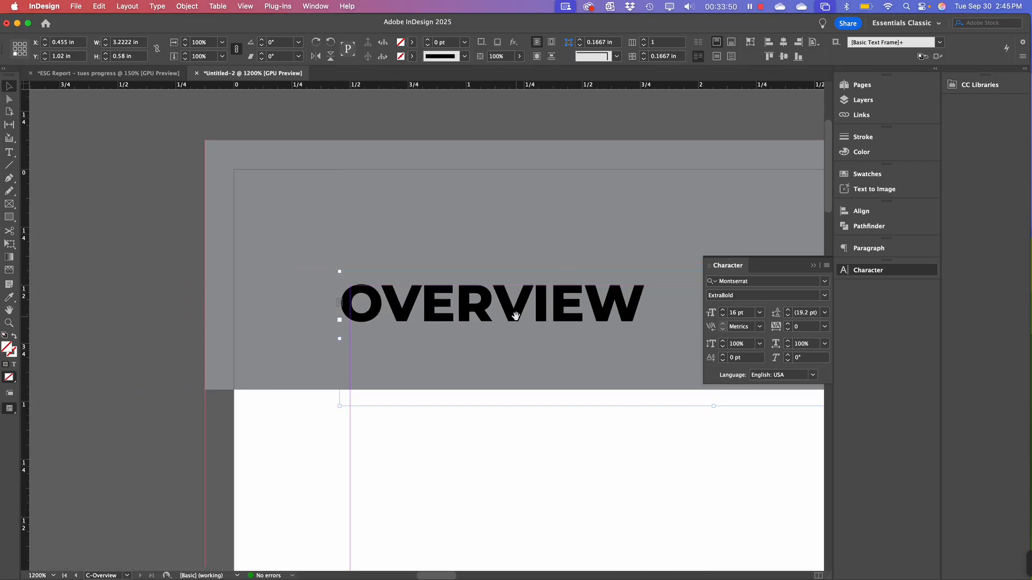
key(Right)
key(Right)
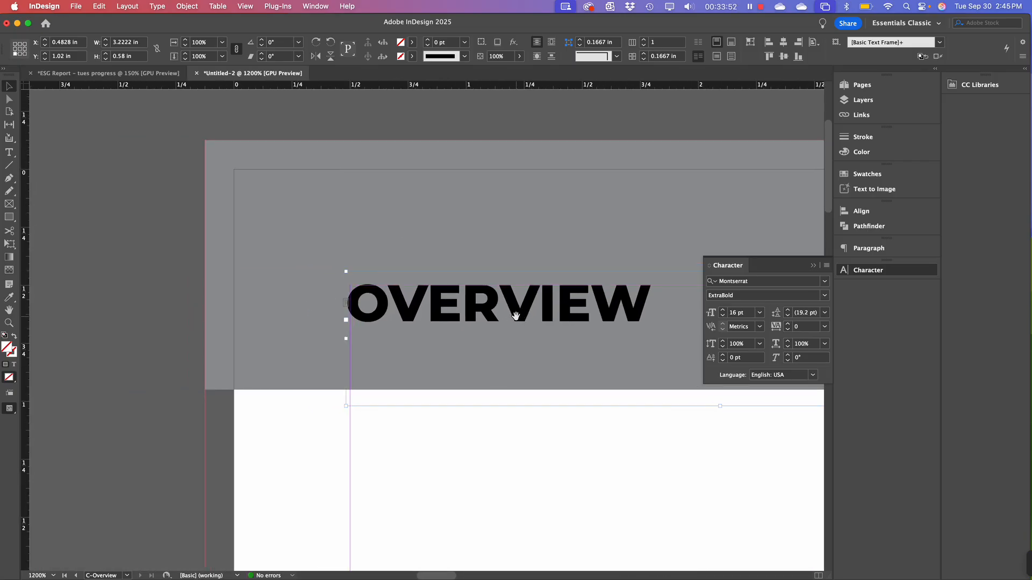
Shorten the OVERVIEW text frame from its lower edge to a height of 0.45 in
key(super+minus)
key(super+minus)
key(super+minus)
key(super+minus)
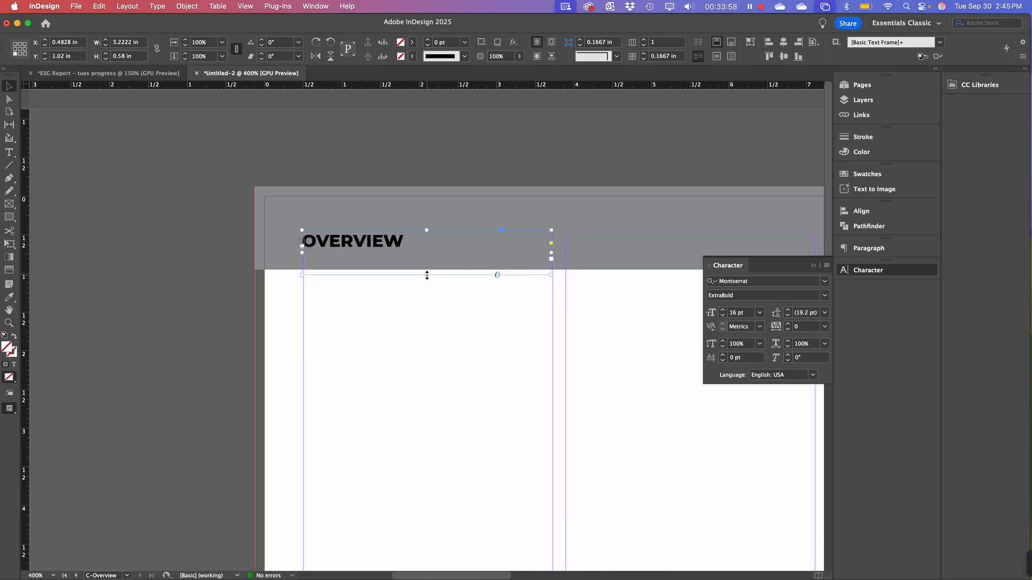
drag(426, 275, 429, 265)
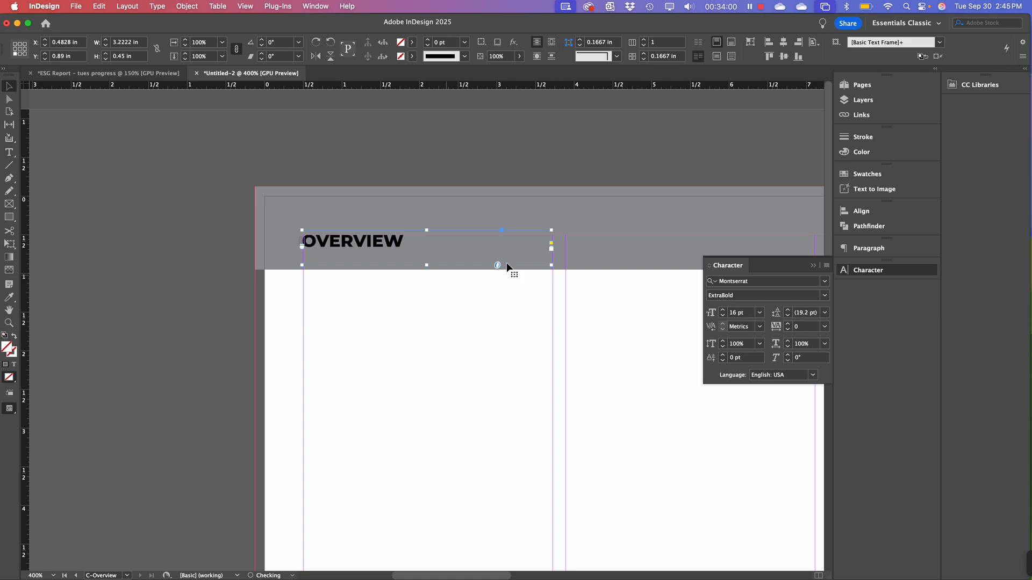
Select the gray header rectangle behind the OVERVIEW text
click(631, 253)
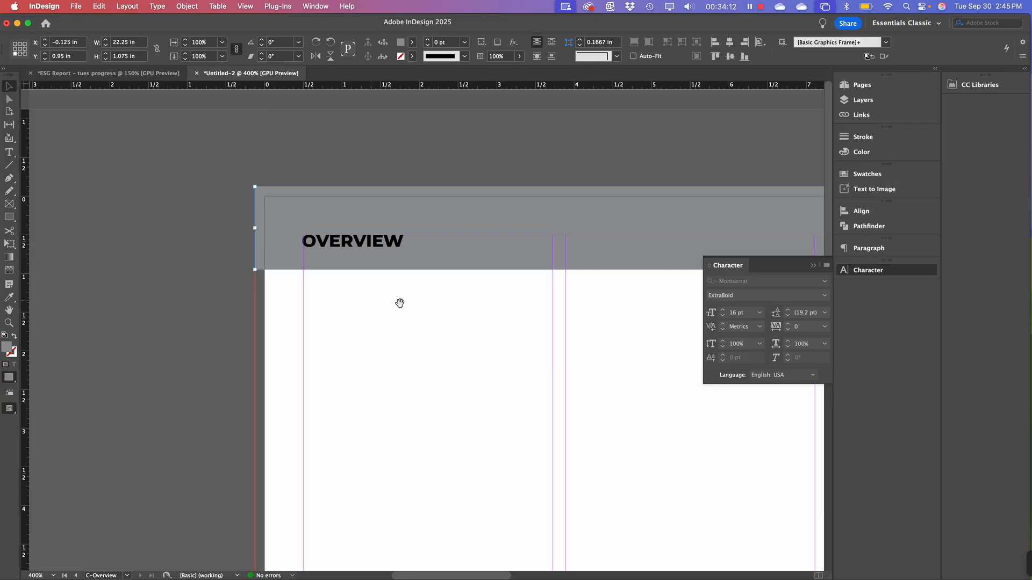
scroll(400, 303, right, 10)
scroll(356, 336, left, 5)
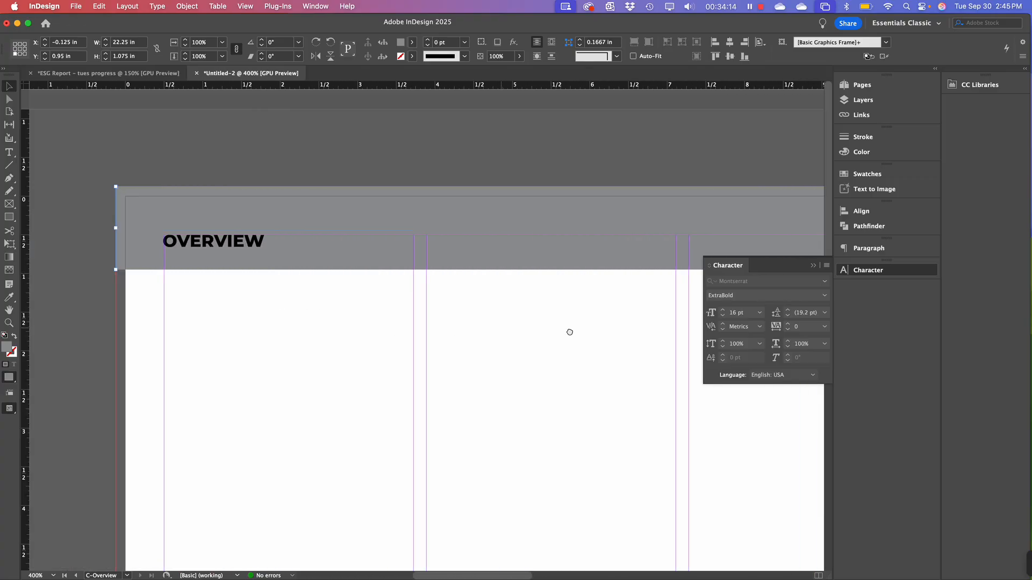
scroll(557, 337, right, 2)
scroll(304, 265, left, 5)
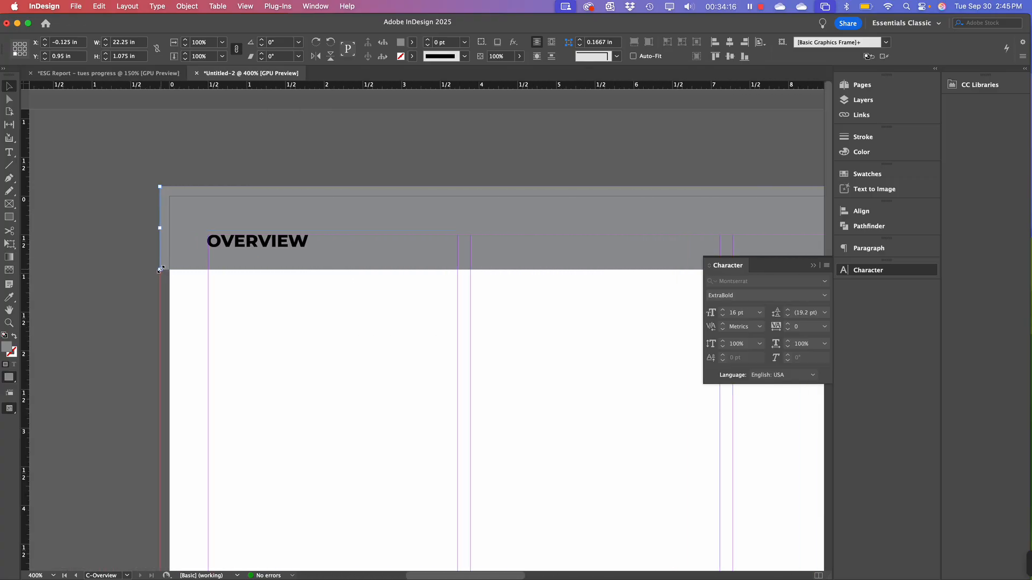
mouse_move(160, 268)
mouse_down()
mouse_move(163, 250)
mouse_move(165, 260)
mouse_up()
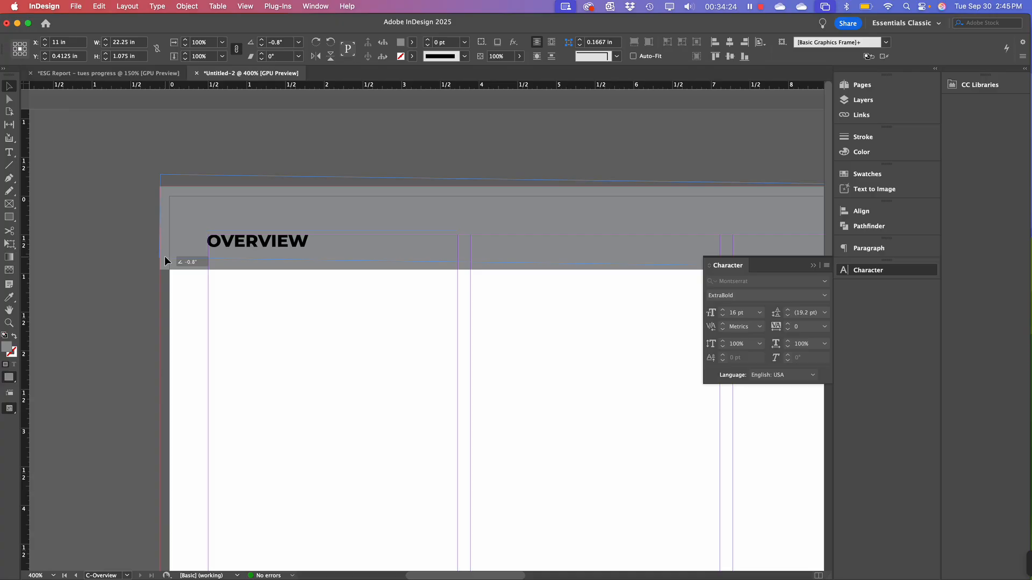
drag(165, 255, 164, 259)
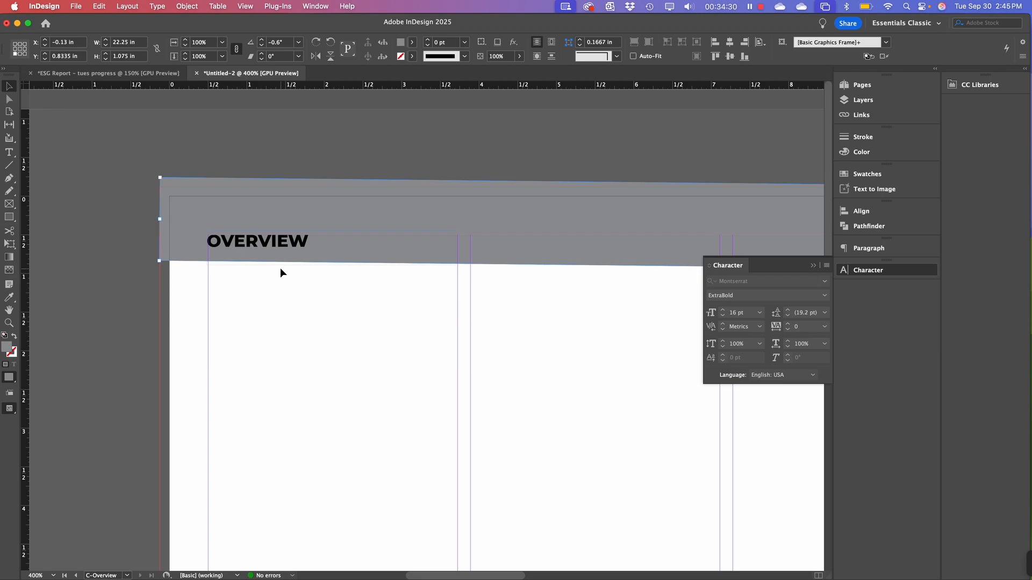
key(super+z)
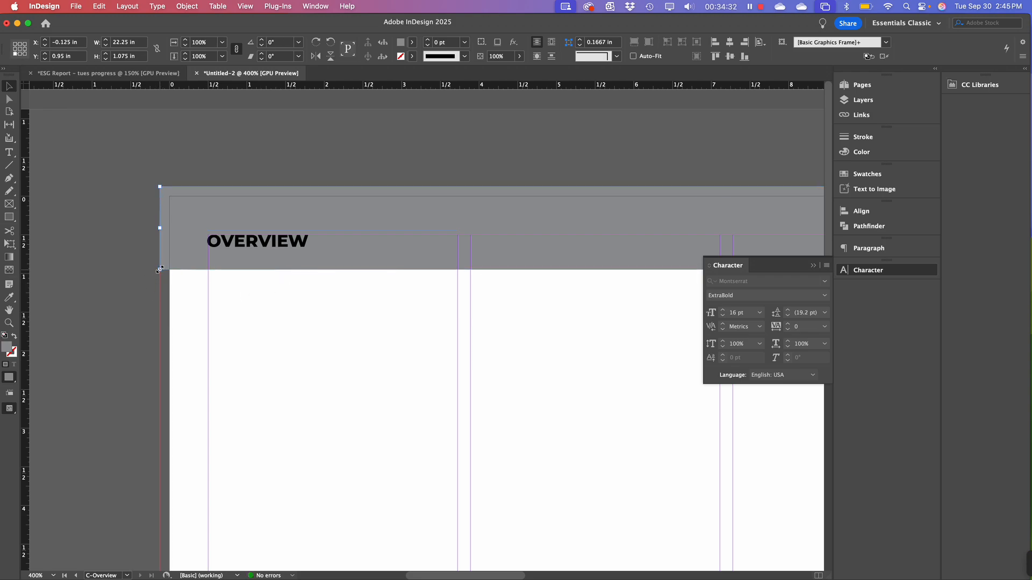
Raise the header rectangle's lower edge to make the band 0.955 in high, and deselect it
drag(160, 269, 161, 261)
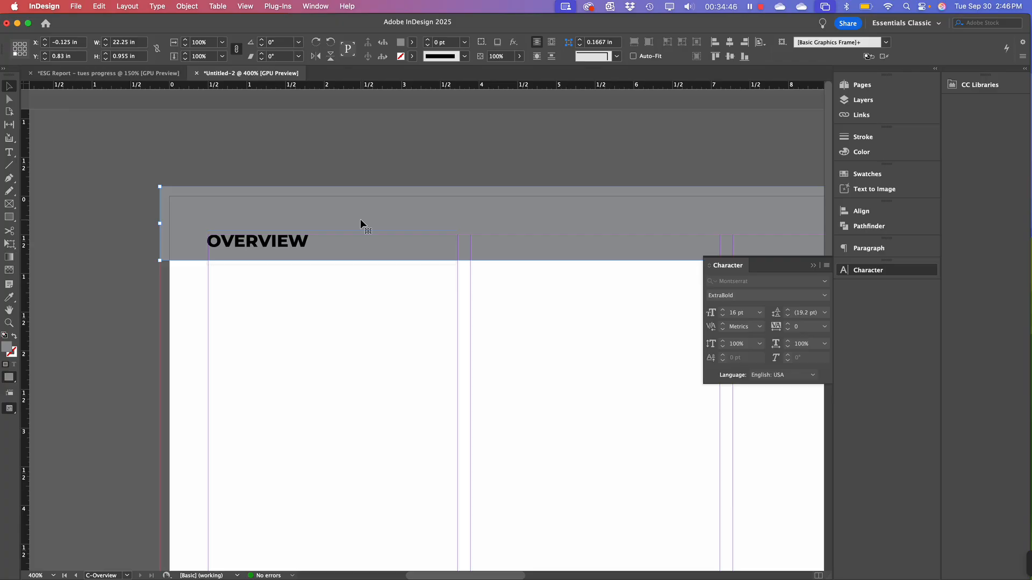
key(super+minus)
key(super+minus)
key(super+minus)
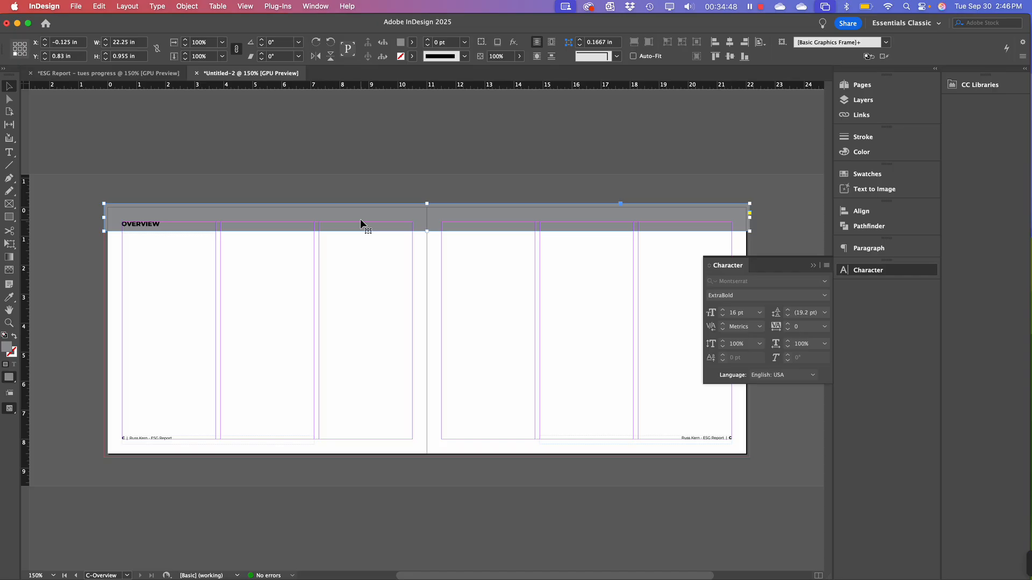
click(263, 301)
drag(302, 302, 318, 301)
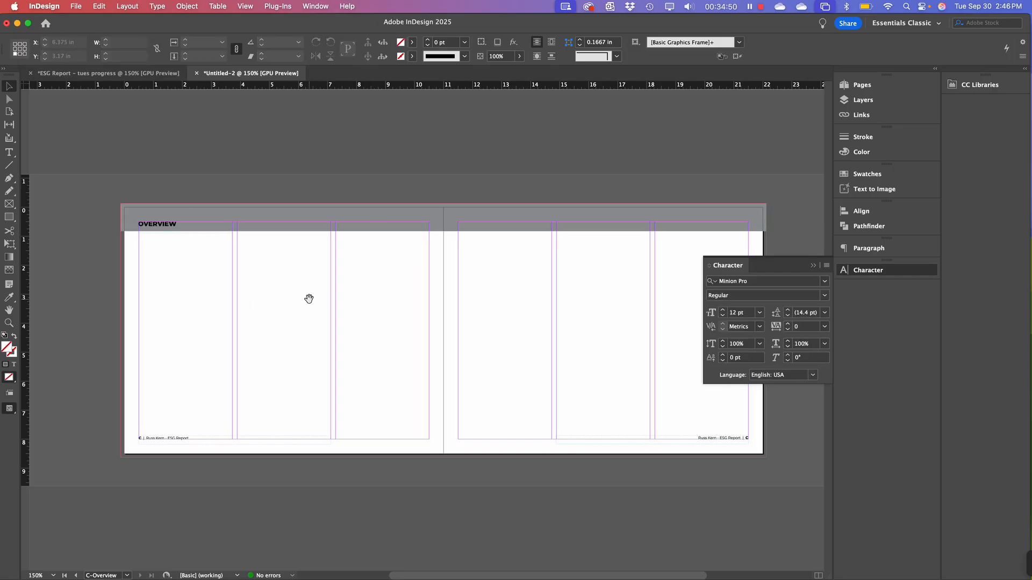
Color the text of the OVERVIEW frame with the [Paper] swatch
click(171, 228)
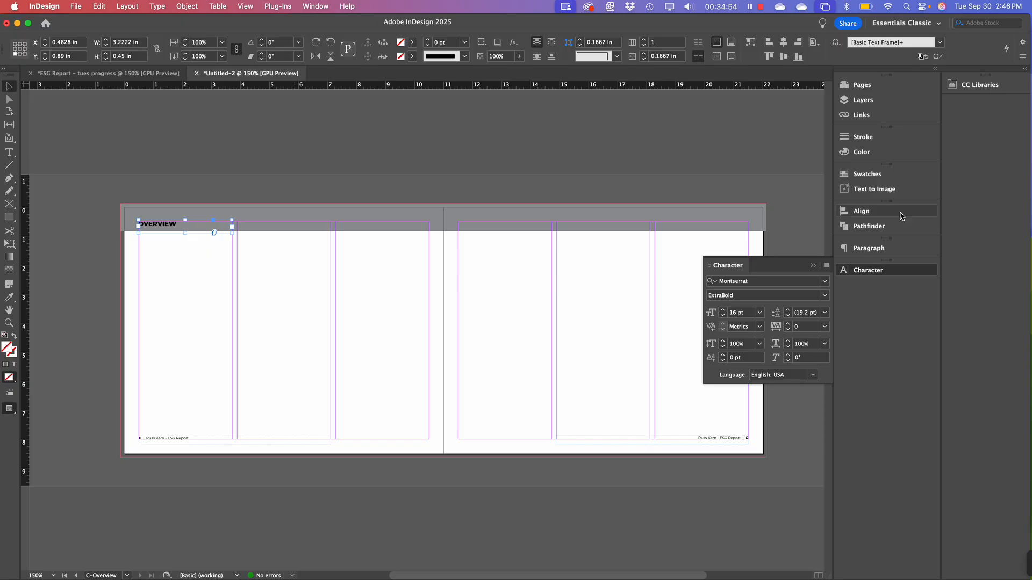
click(850, 177)
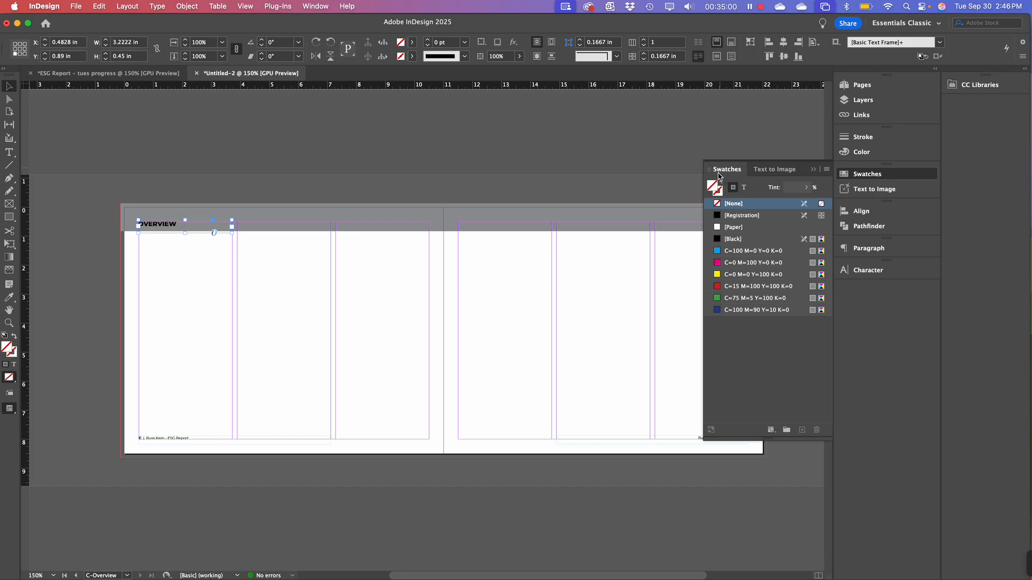
click(745, 191)
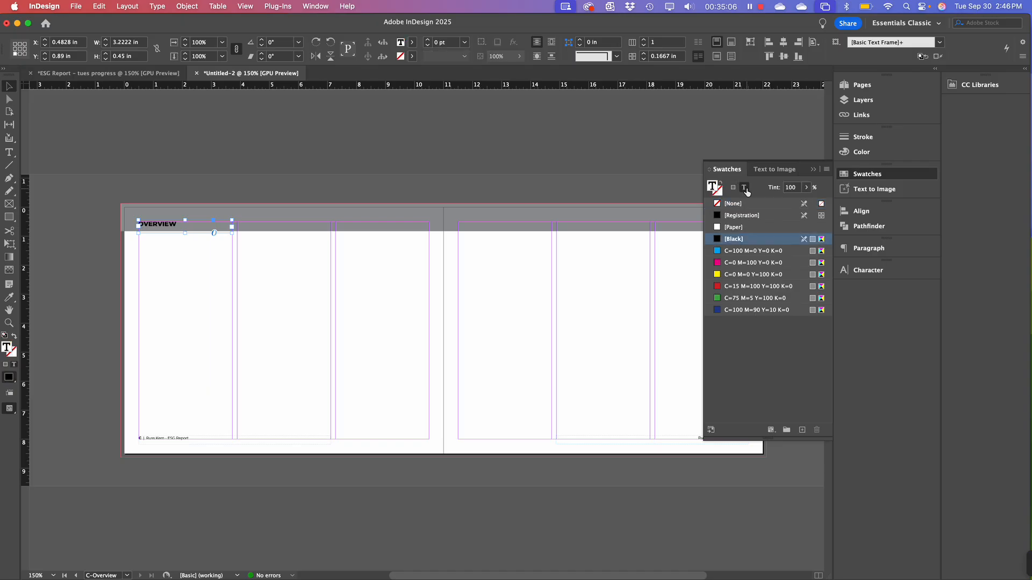
click(734, 228)
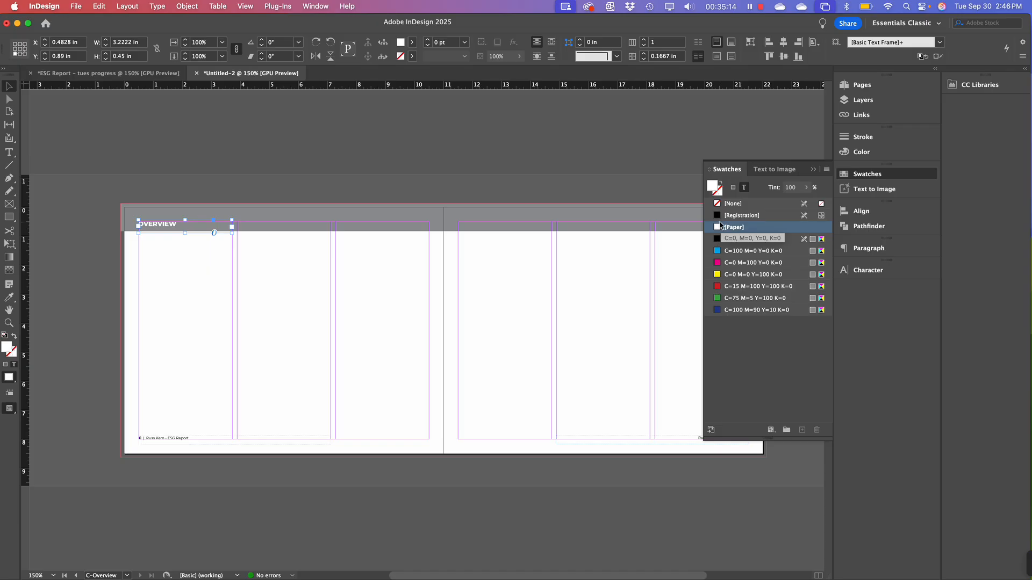
click(516, 292)
drag(540, 310, 472, 325)
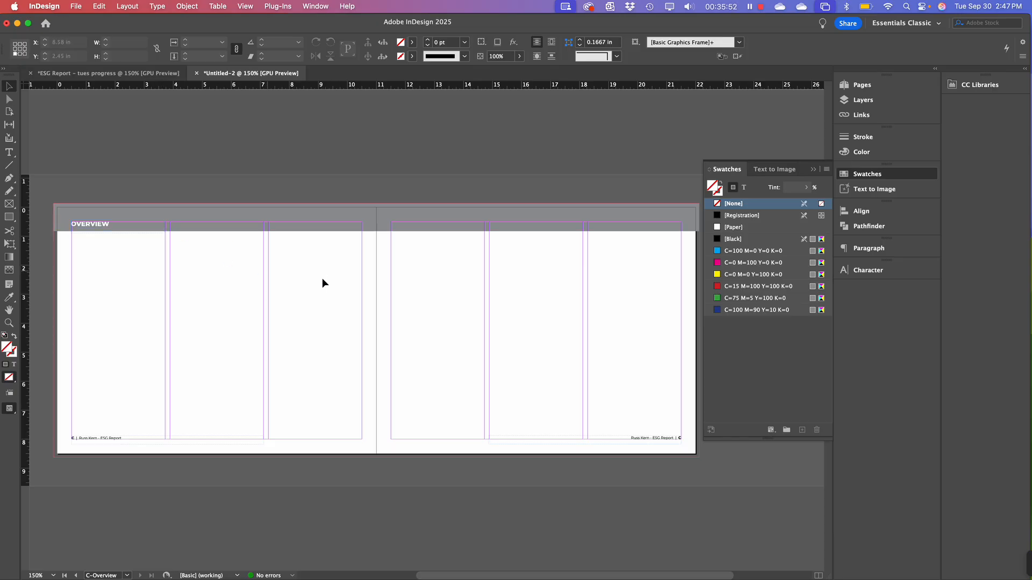
click(813, 171)
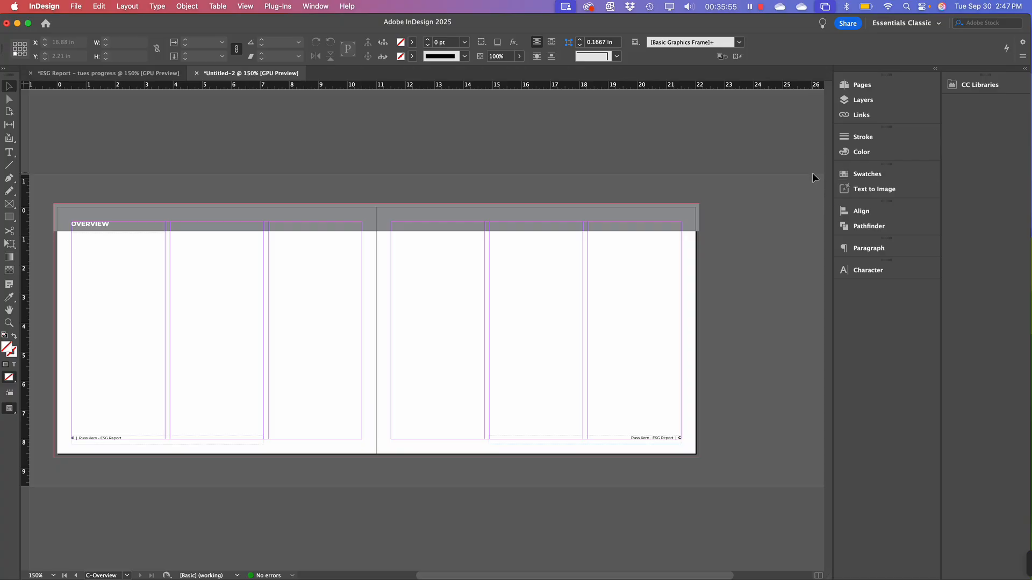
Apply the C-Overview parent's left page to page 2 and its right page to page 3
click(862, 85)
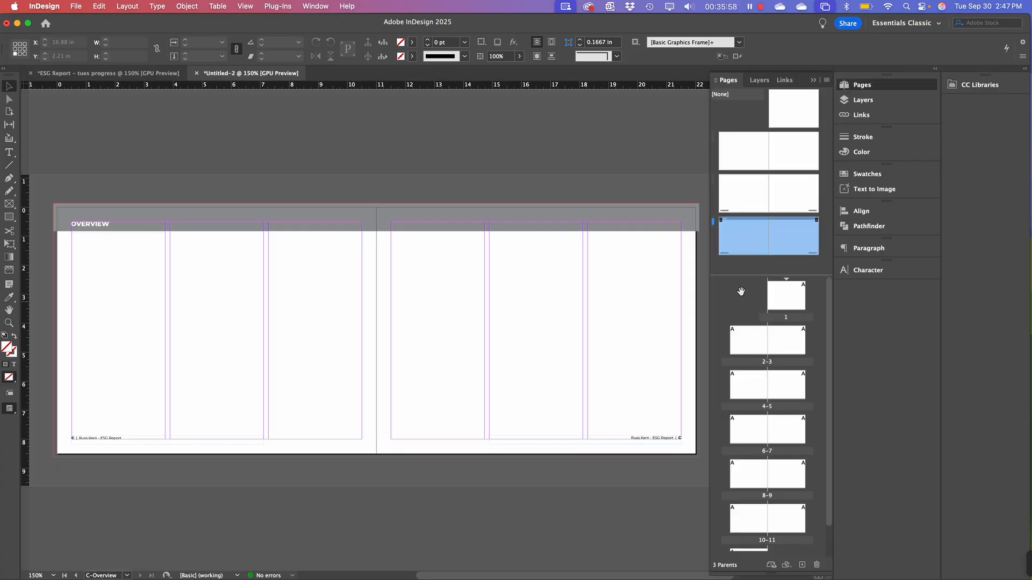
click(744, 268)
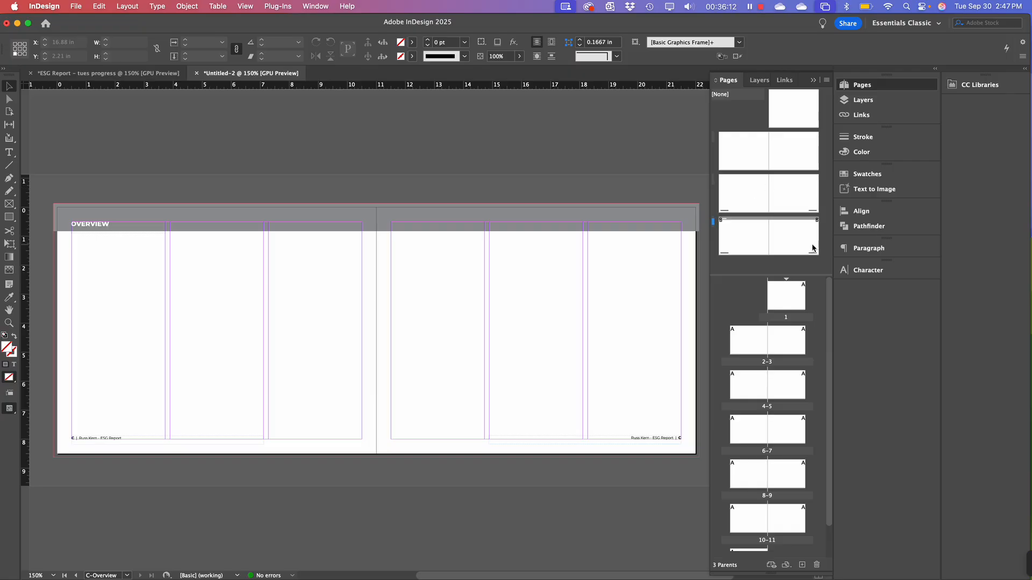
drag(747, 250, 369, 225)
click(754, 231)
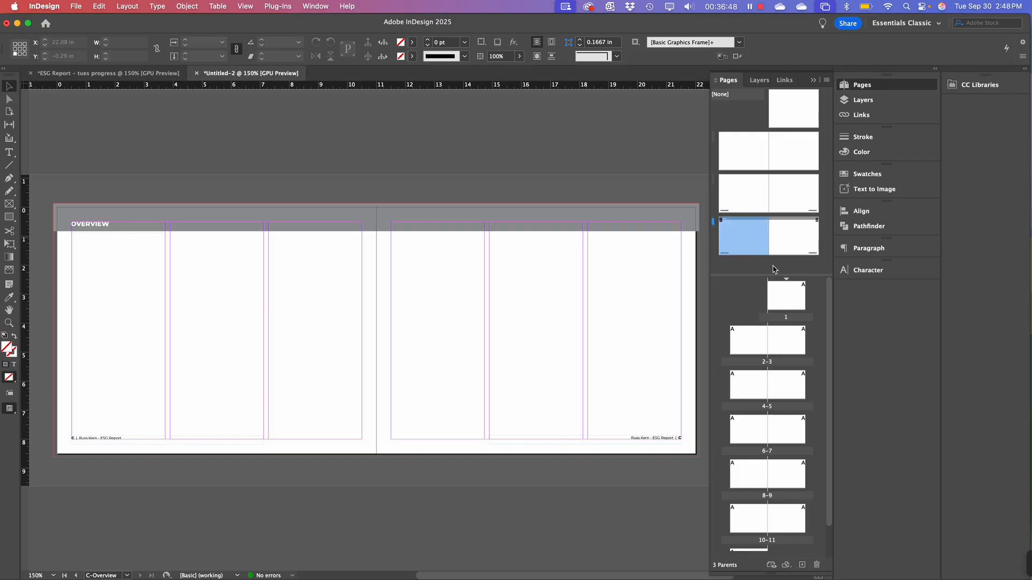
click(756, 345)
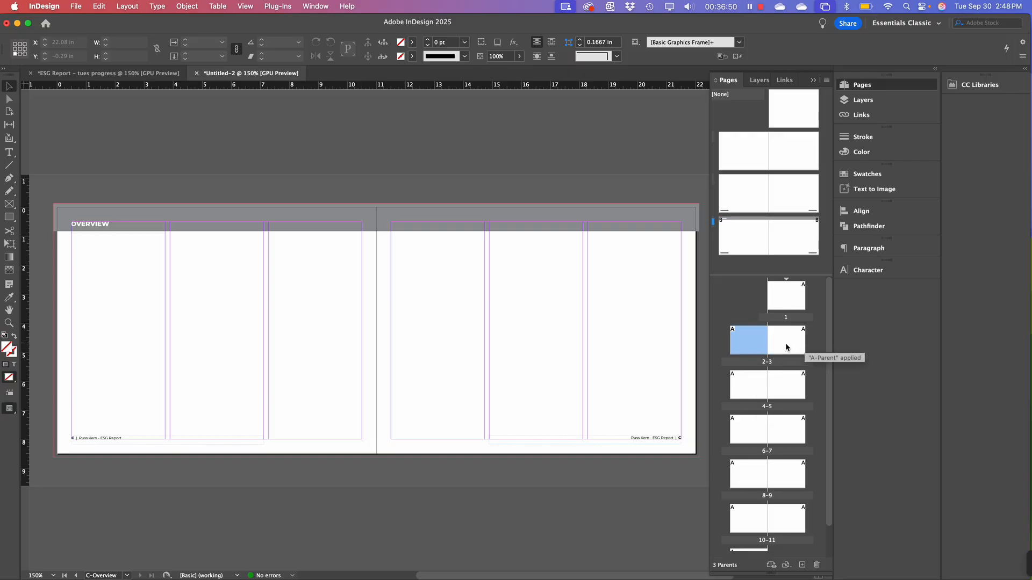
click(746, 241)
drag(746, 237, 744, 347)
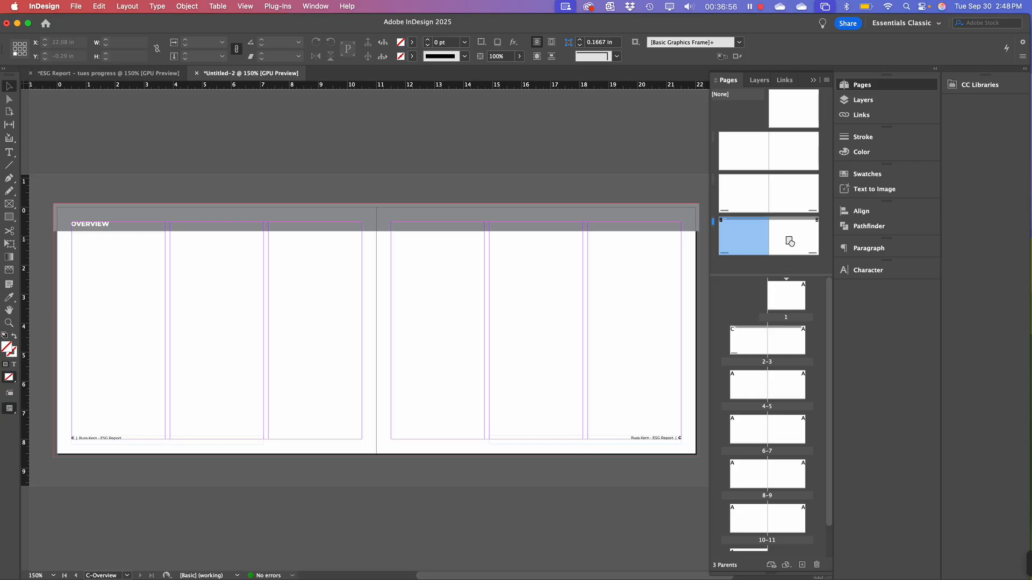
drag(789, 242, 790, 339)
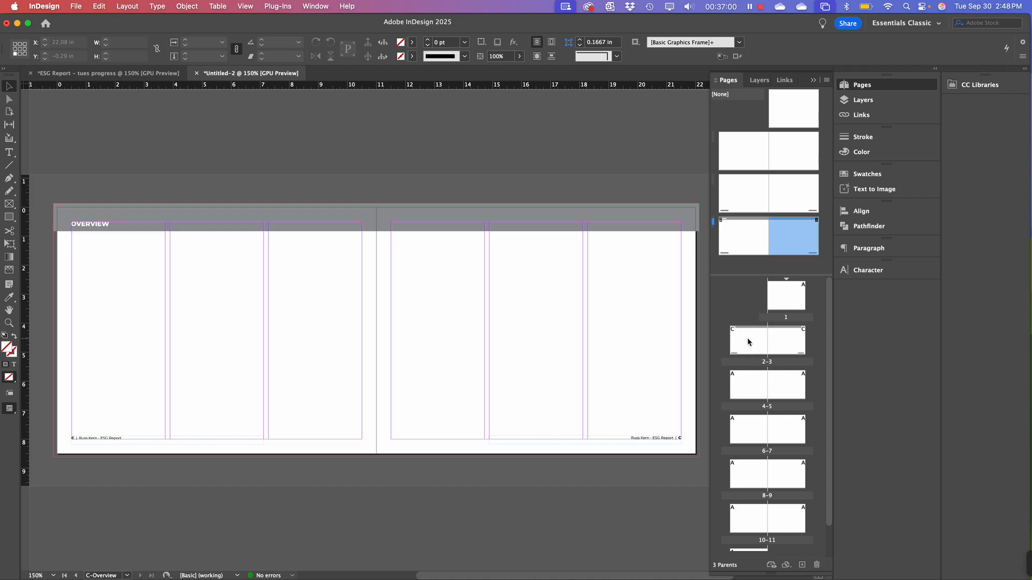
Go to the 2-3 spread and examine how the Overview parent's header and footers appear on it
double_click(747, 341)
scroll(546, 341, right, 2)
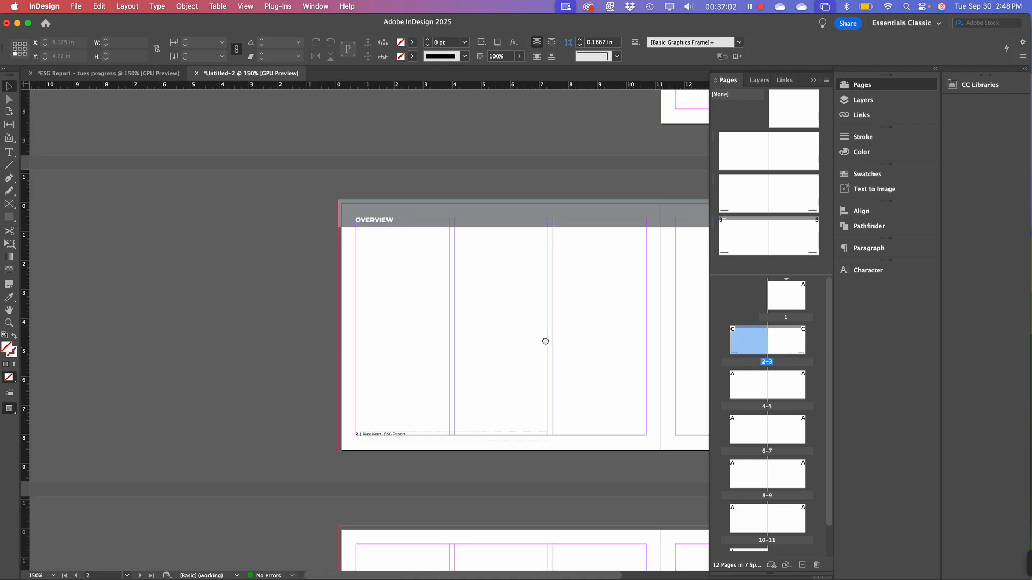
drag(546, 341, 325, 283)
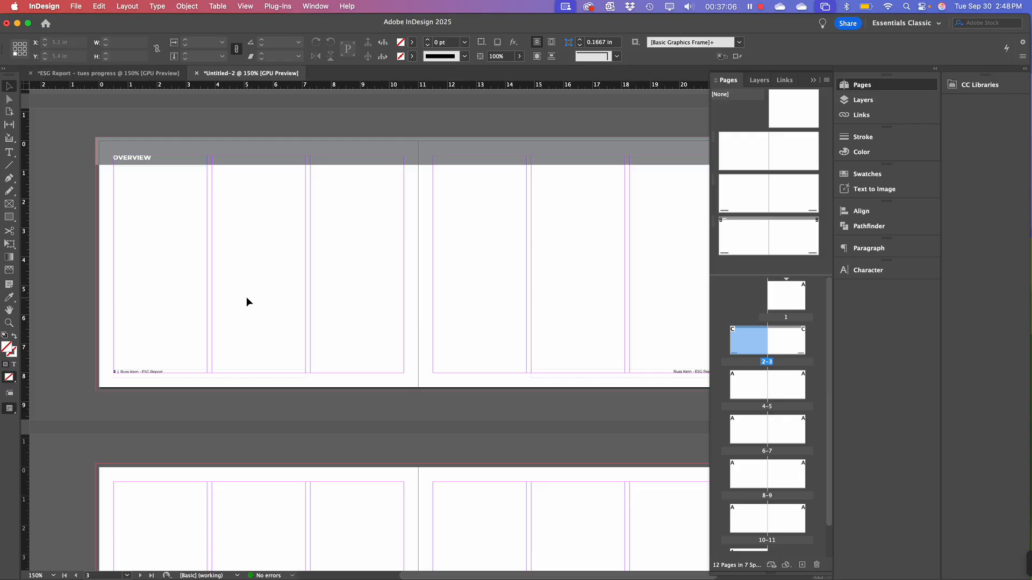
Draw a rectangle about 11.125 × 8.75 in over page 2 and its bleed, and fill it with C=100 M=0 Y=0 K=0
click(9, 217)
drag(418, 139, 96, 389)
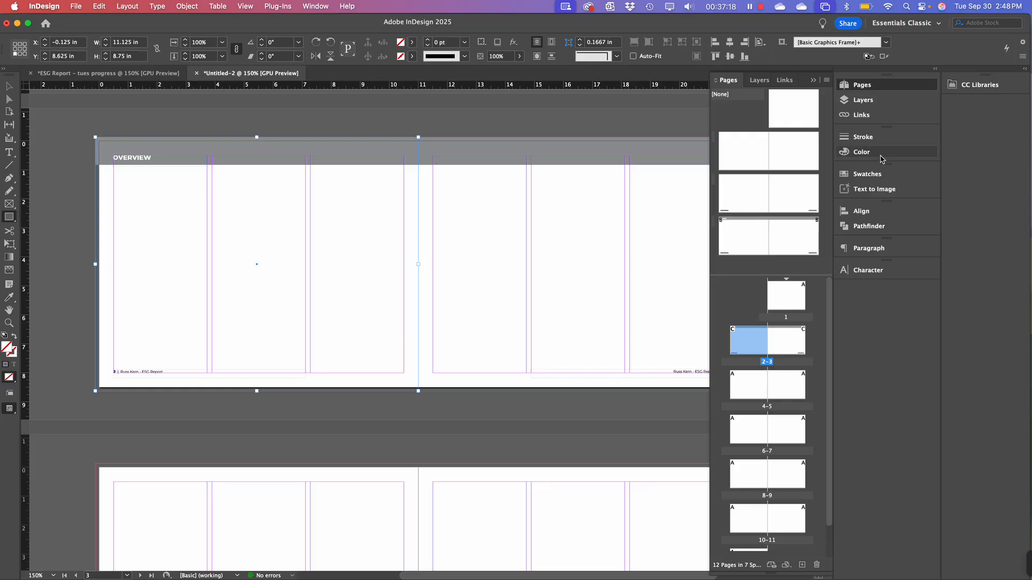
click(862, 179)
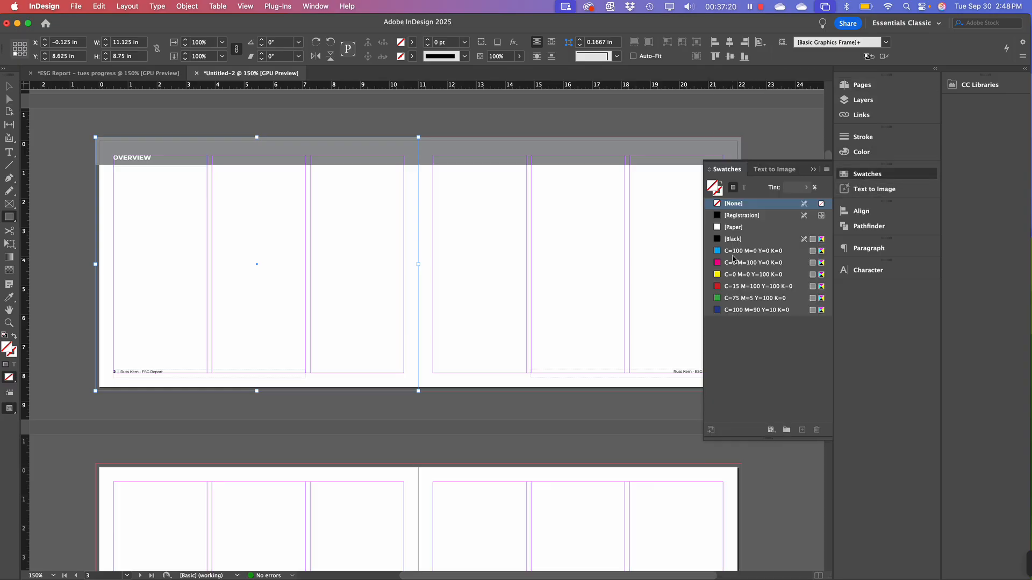
click(733, 252)
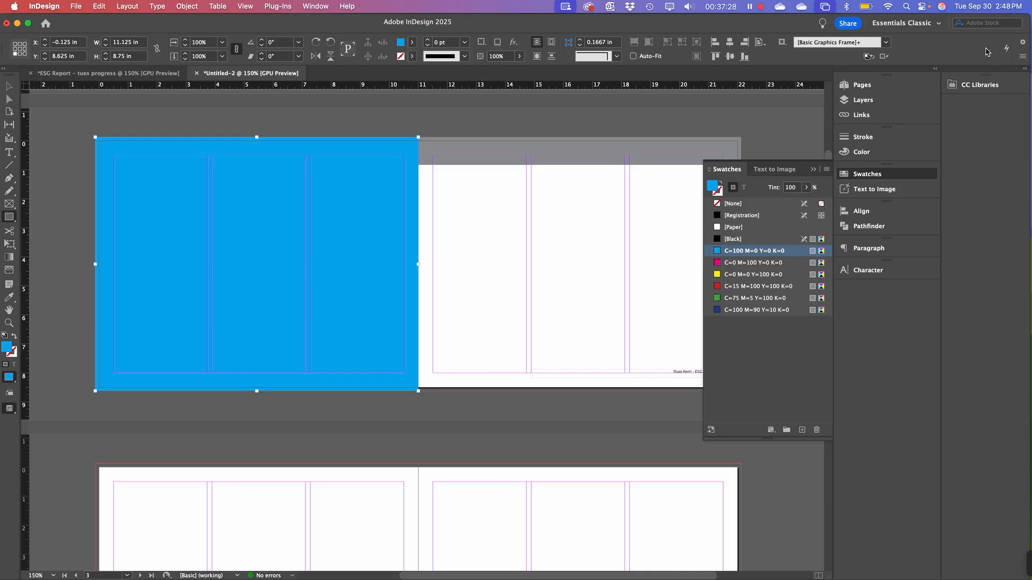
Open the layer list, then select and delete the cyan rectangle covering page 2
click(863, 103)
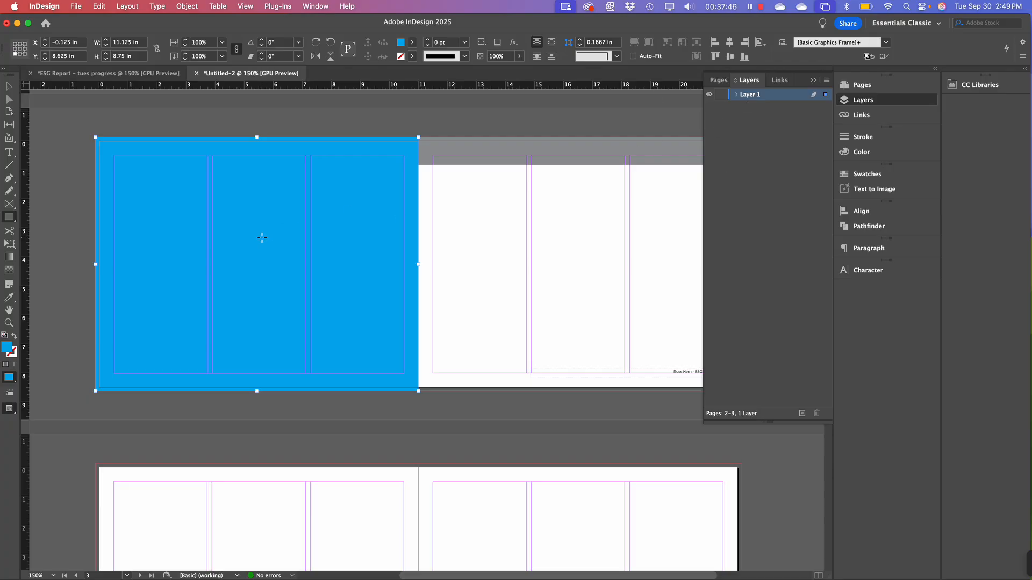
click(10, 87)
drag(245, 226, 245, 231)
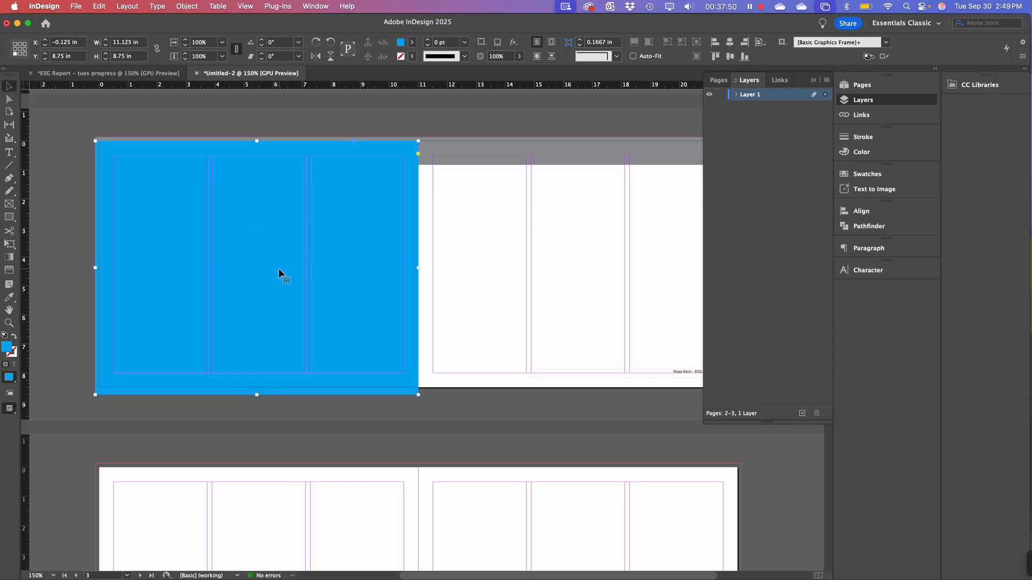
key(Delete)
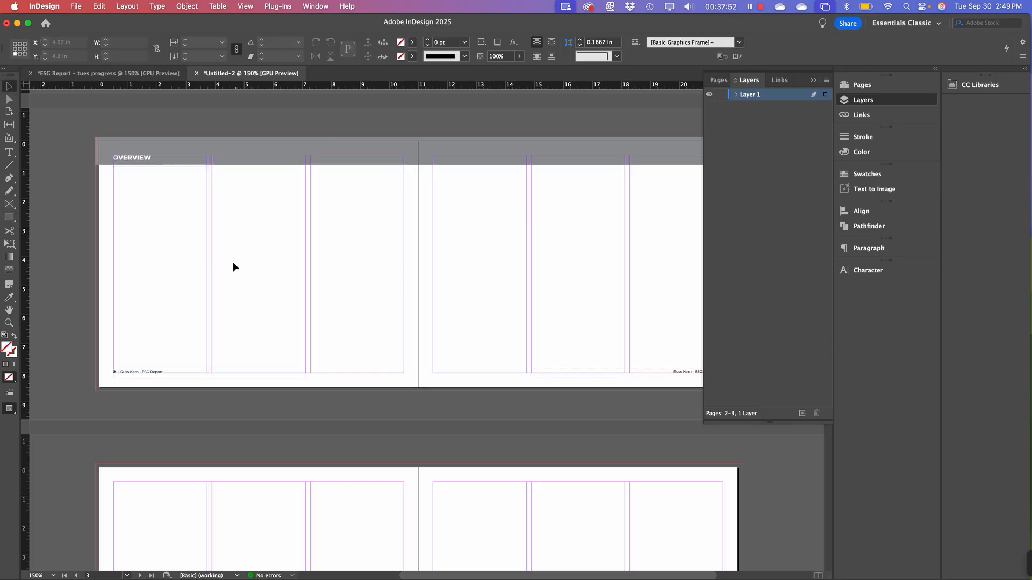
Rename Layer 1 to Parent Page Content and lock it
click(750, 95)
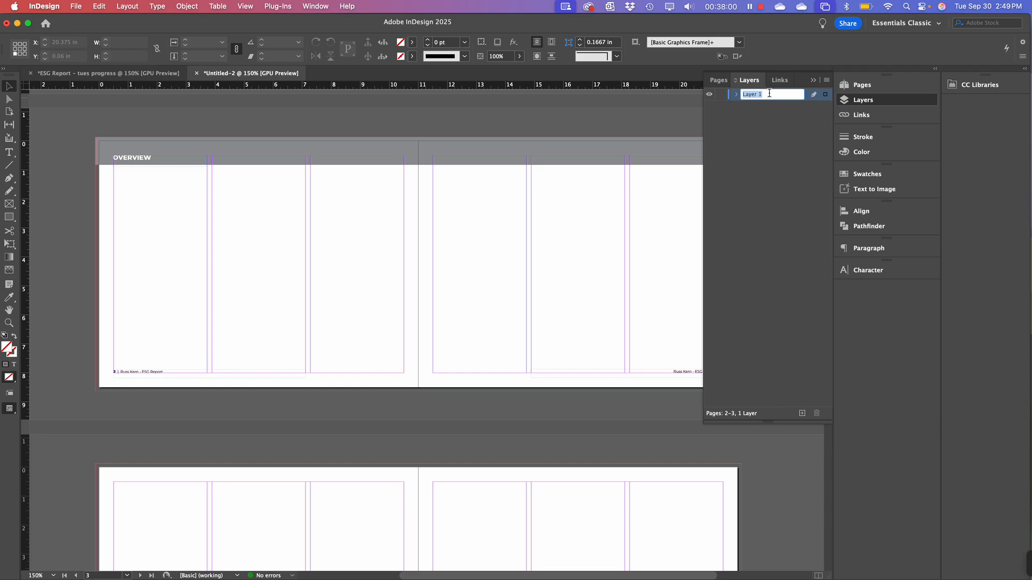
text(P)
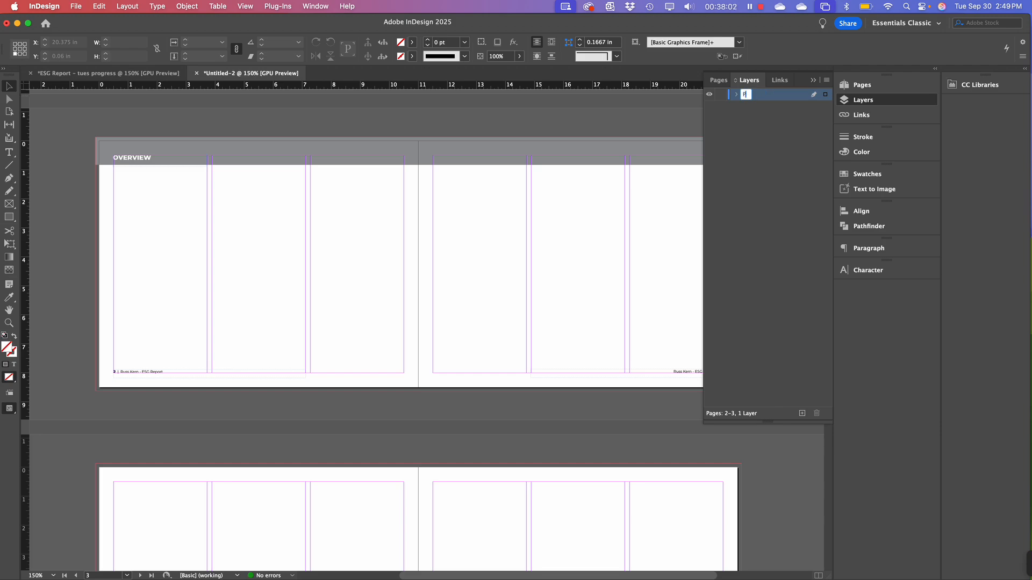
text(arent Page Content)
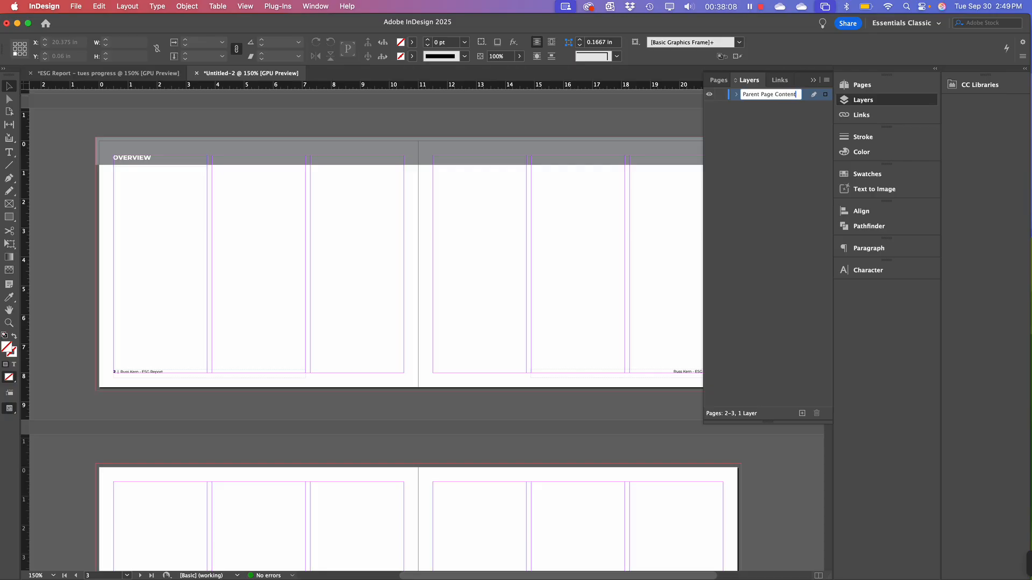
click(762, 134)
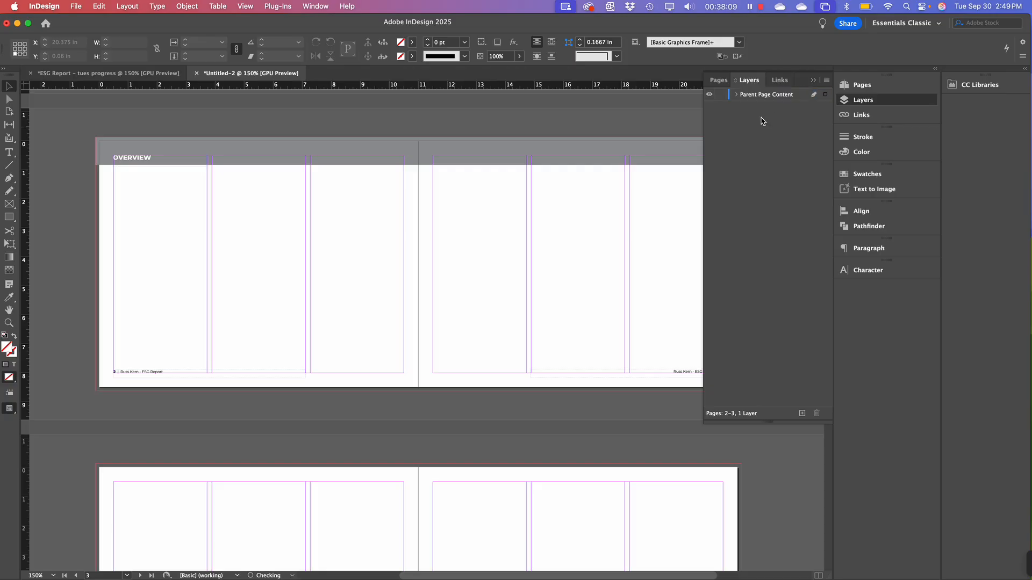
click(721, 96)
Add a new layer beneath Parent Page Content and name it Content
click(802, 415)
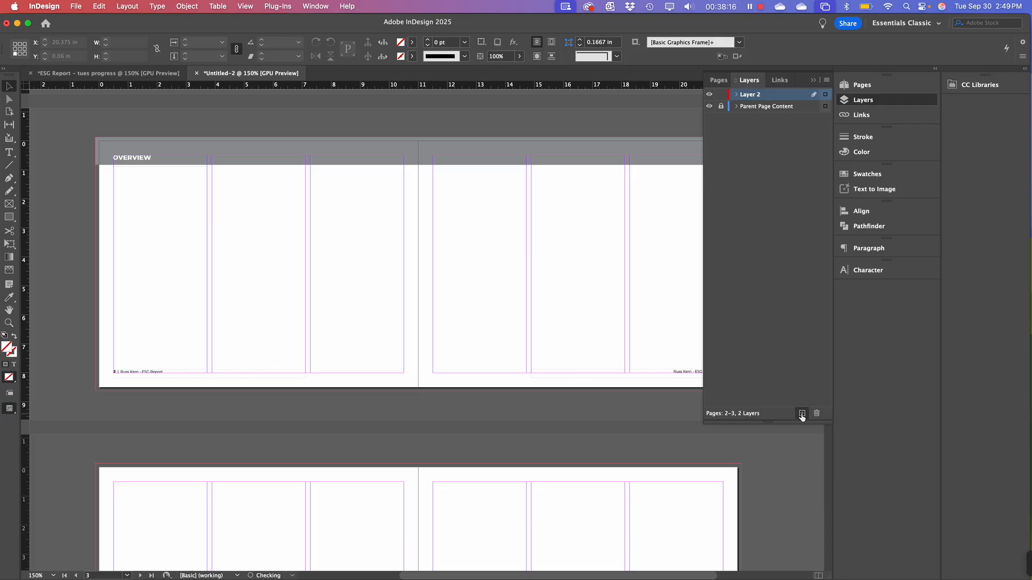
drag(752, 95, 760, 115)
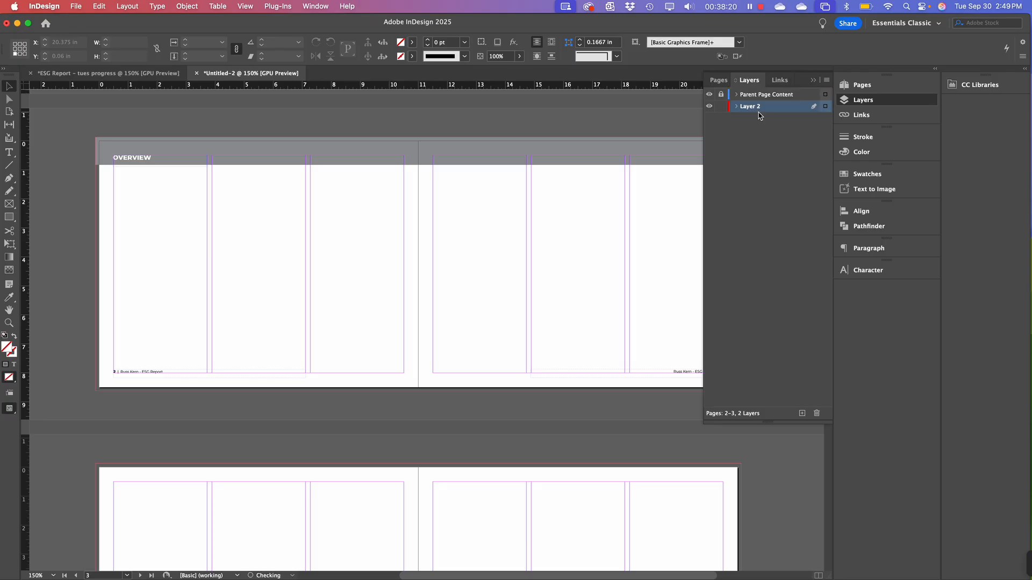
double_click(754, 109)
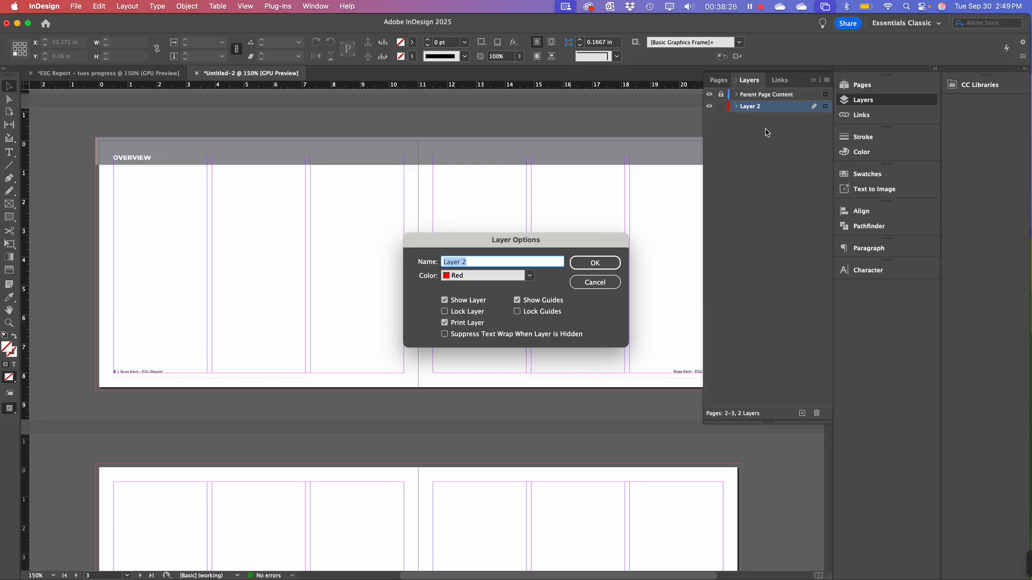
text(Content)
key(Return)
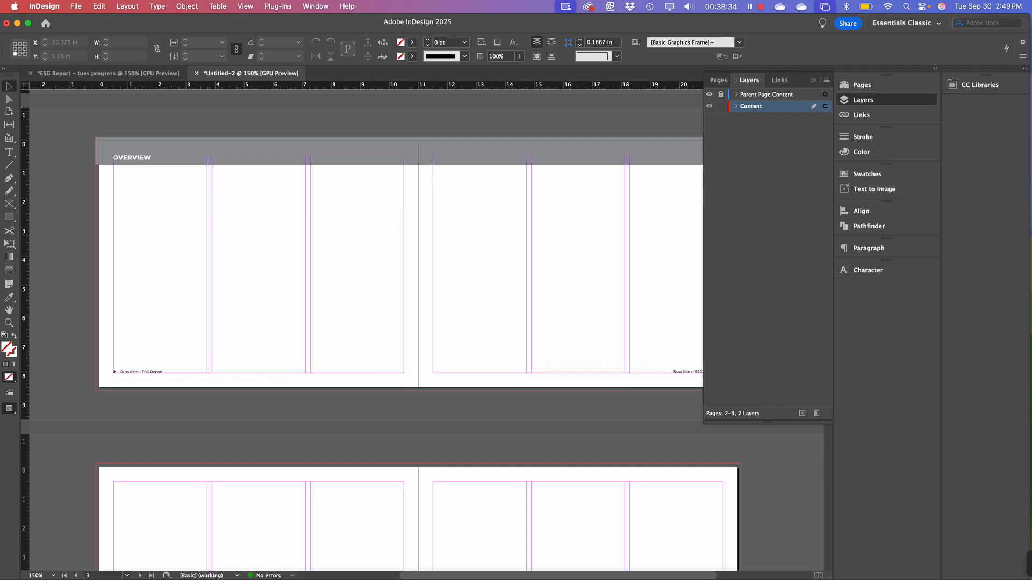
On the Content layer, draw a rectangle frame about 11.125 × 8.75 in over page 2 and fill it with C=100 M=0 Y=0 K=0
click(754, 97)
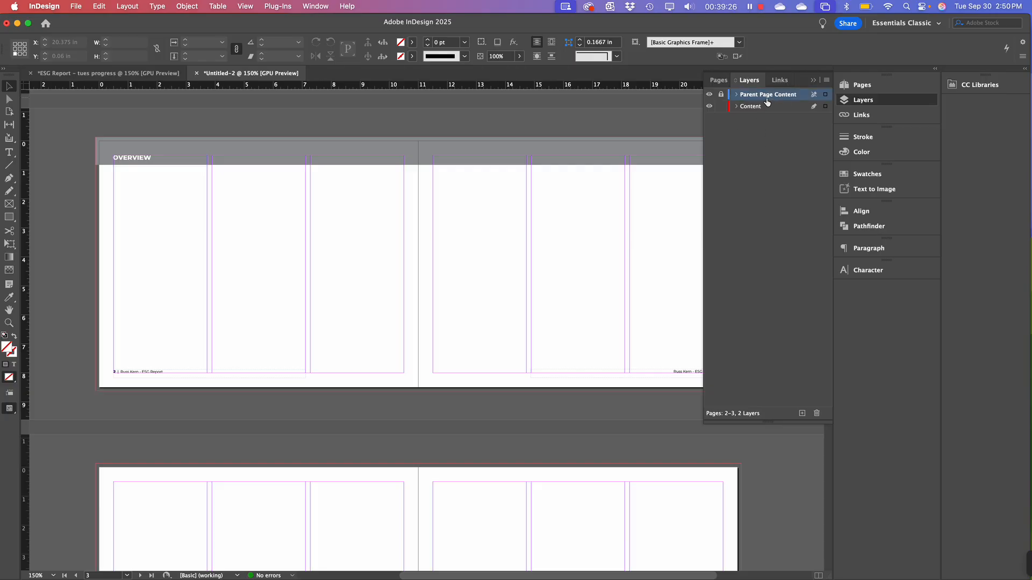
click(752, 106)
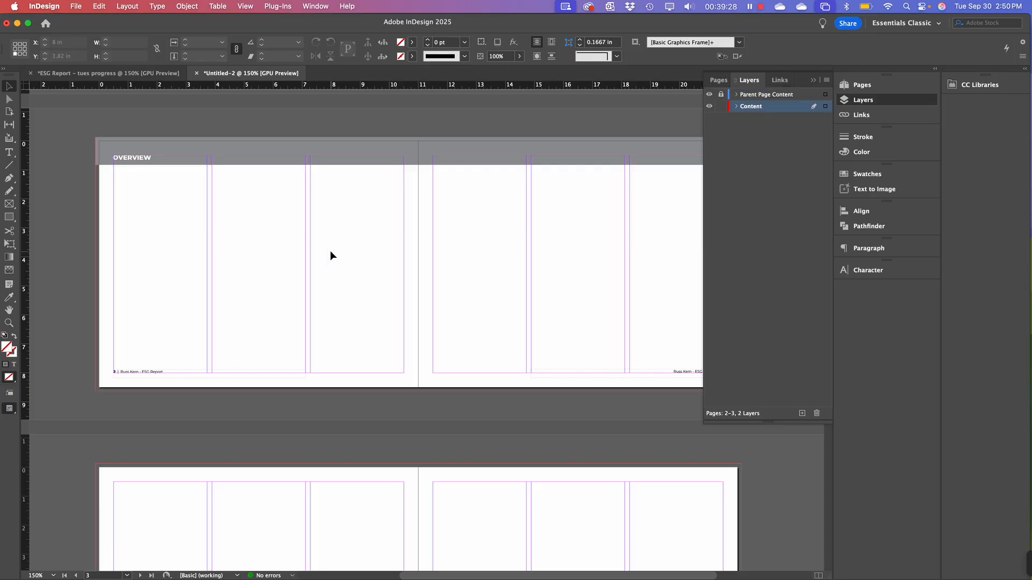
click(9, 205)
drag(97, 138, 419, 392)
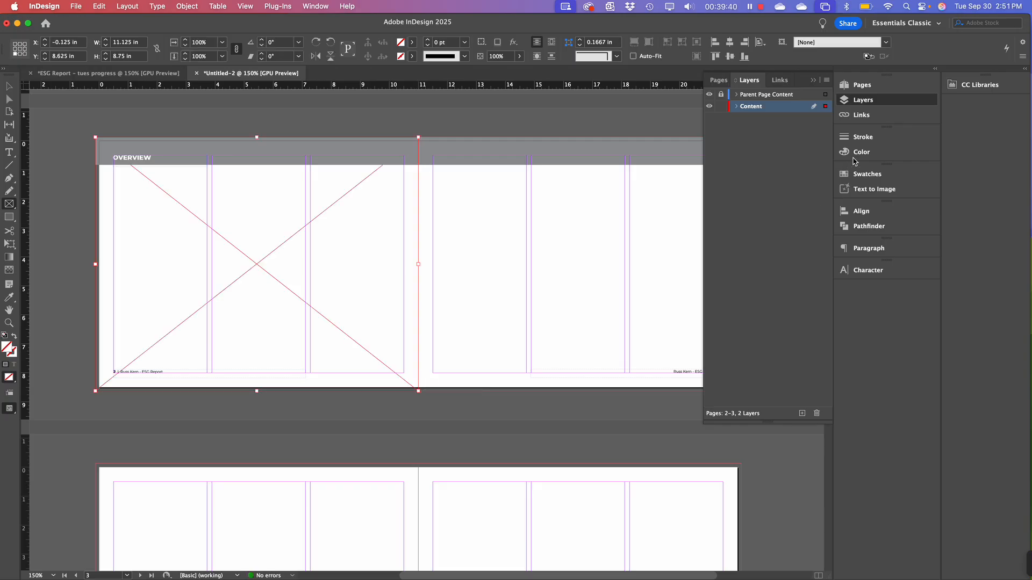
click(862, 174)
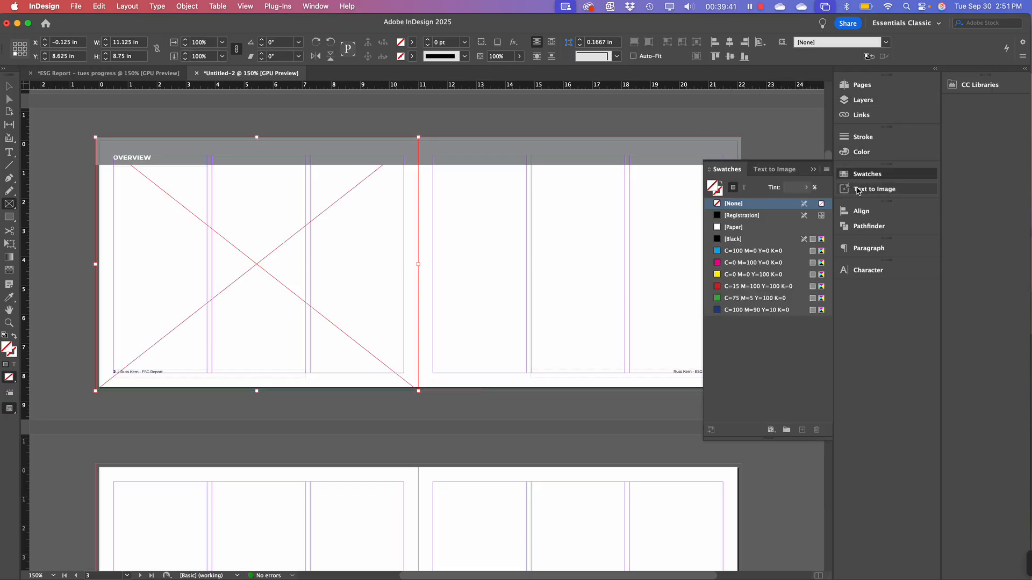
click(720, 251)
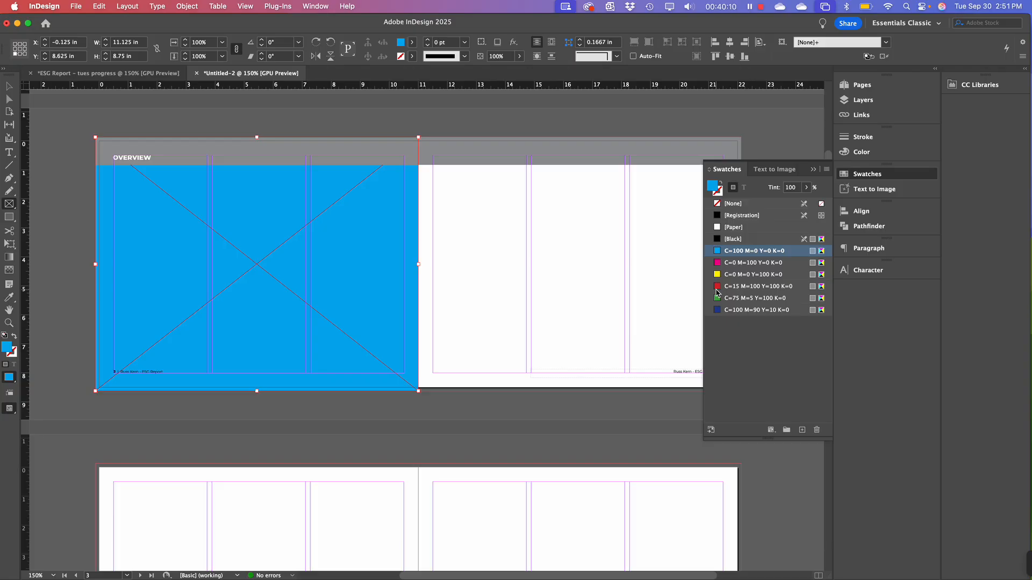
Replace the cyan frame with a plain rectangle about 11.165 × 8.75 in covering page 2 and its bleed on the Content layer
key(Delete)
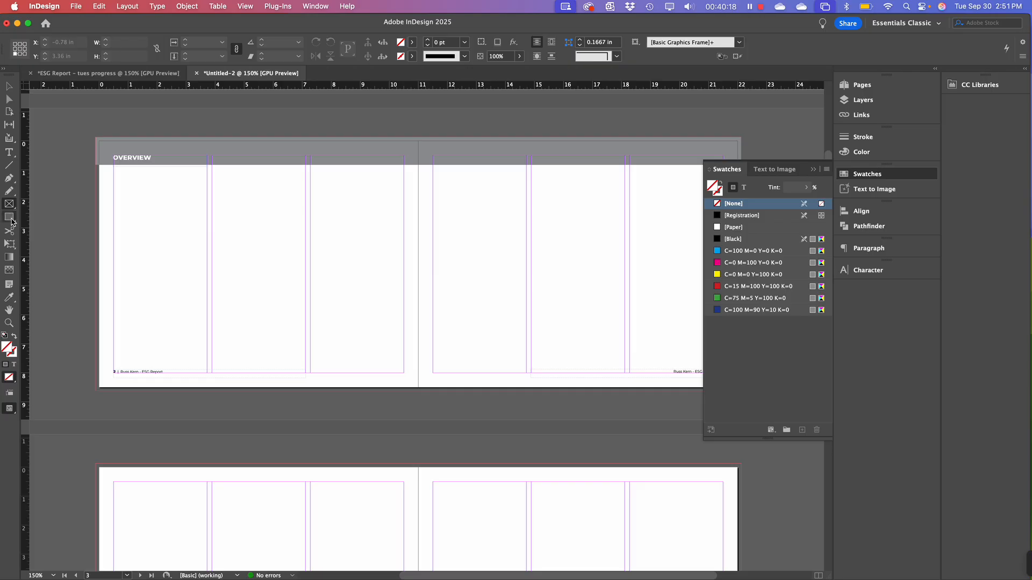
click(10, 220)
drag(97, 137, 421, 394)
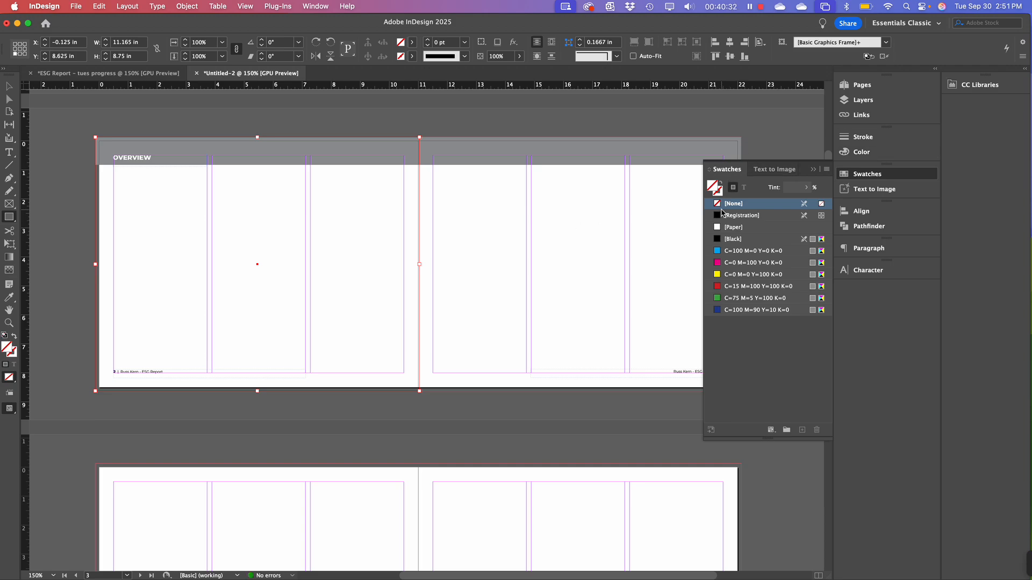
Fill the rectangle covering the left page of spread 2-3 with the cyan swatch C=100 M=0 Y=0 K=0, then deselect it
click(738, 251)
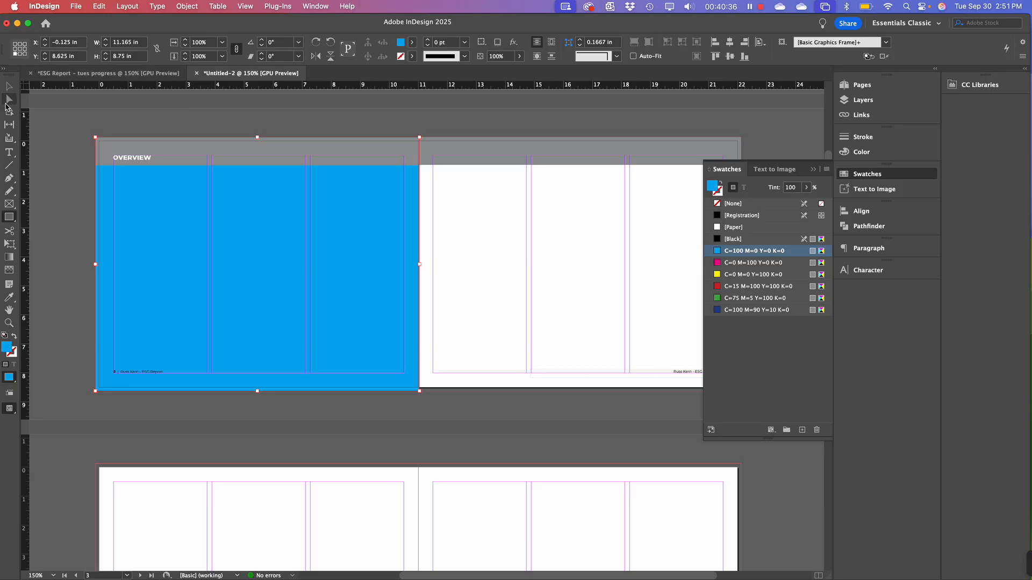
click(11, 99)
click(246, 419)
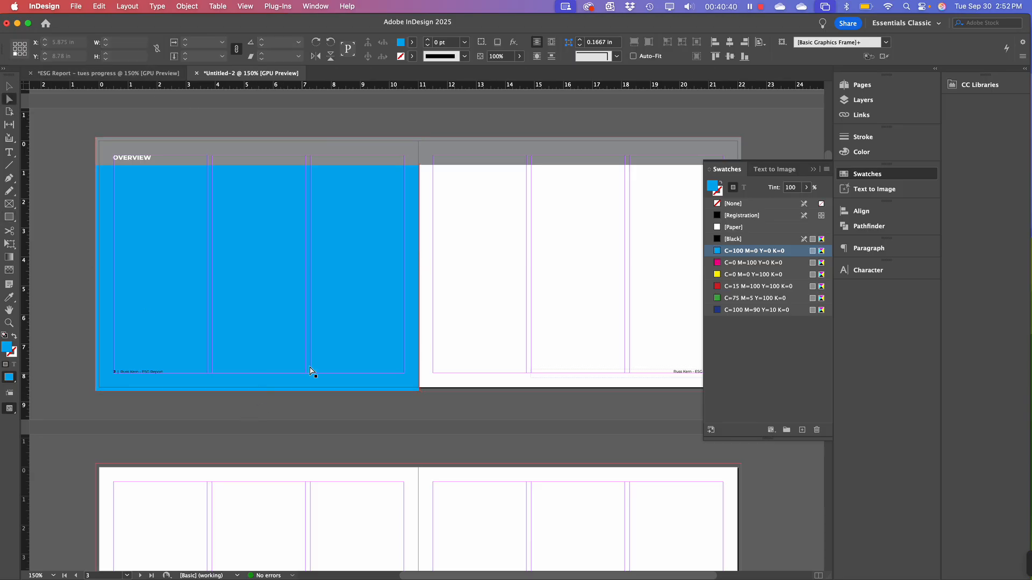
click(305, 264)
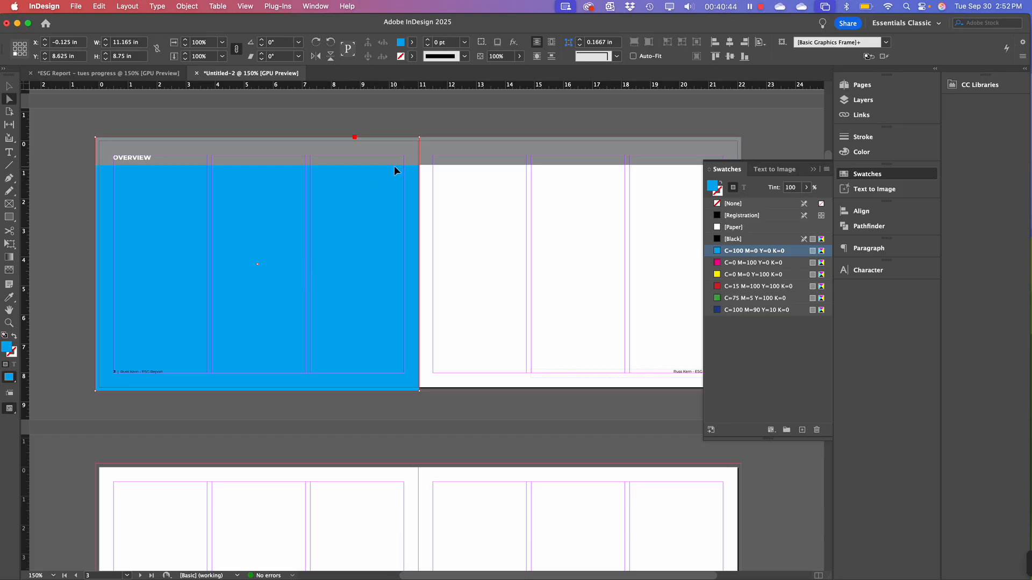
click(481, 157)
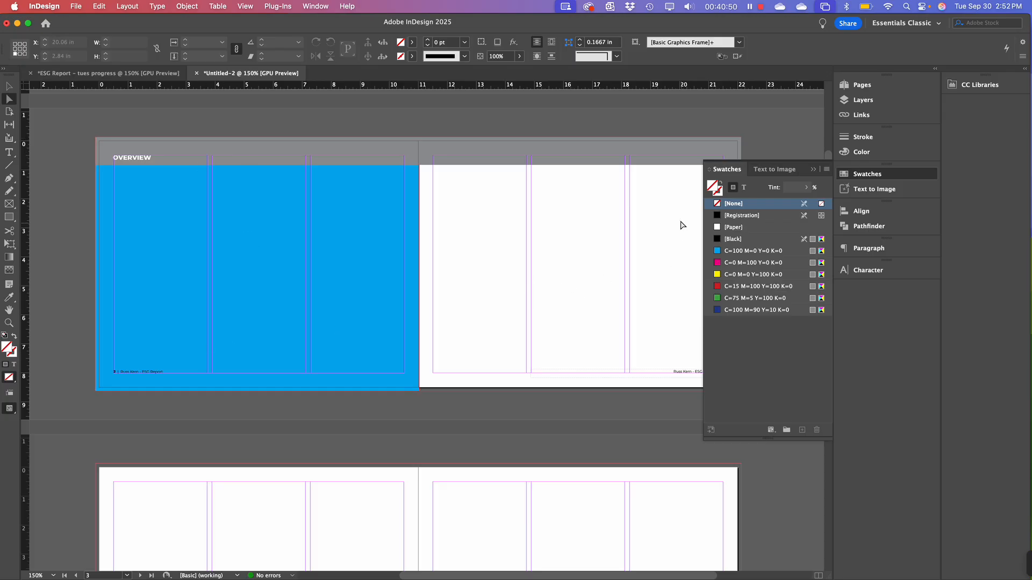
click(814, 170)
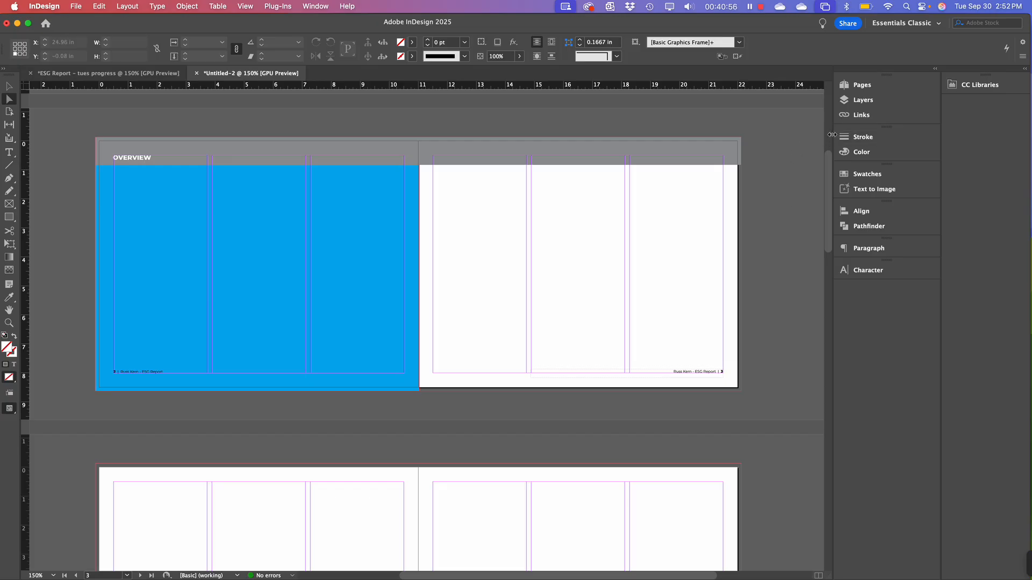
drag(834, 131, 783, 150)
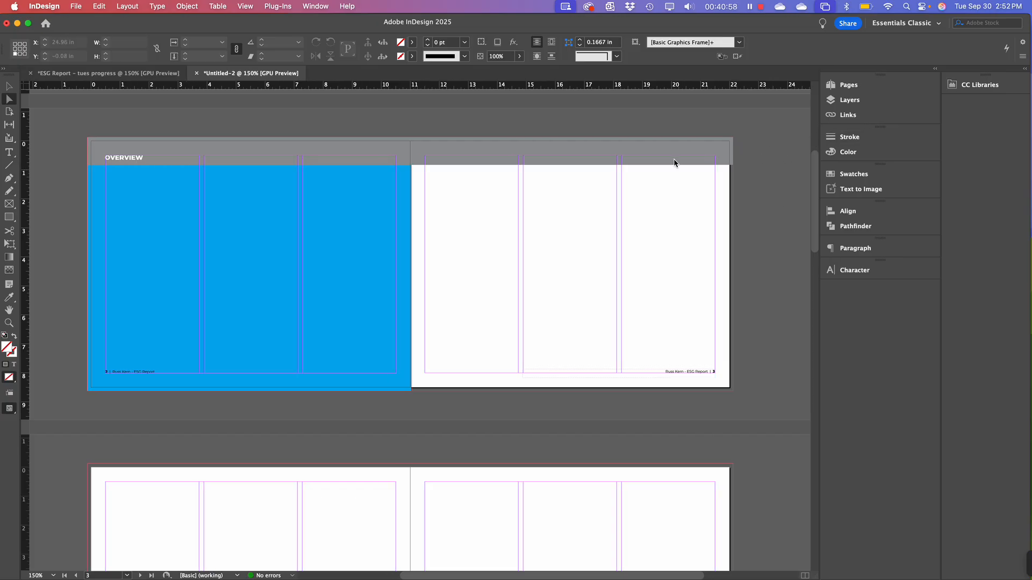
Duplicate the C-Overview parent spread, widening the page list and enlarging its parent section to make room
click(847, 88)
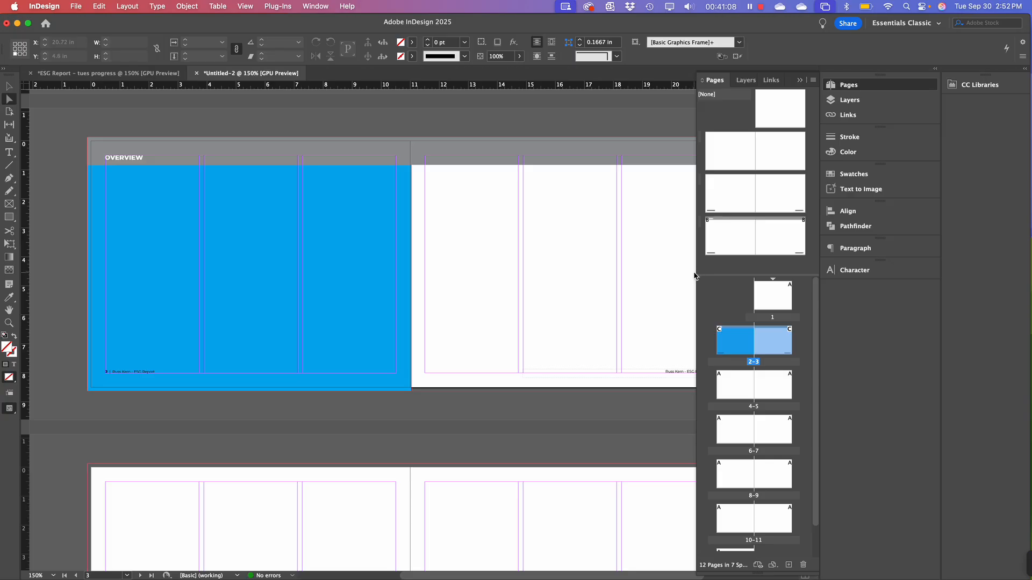
drag(695, 273, 628, 293)
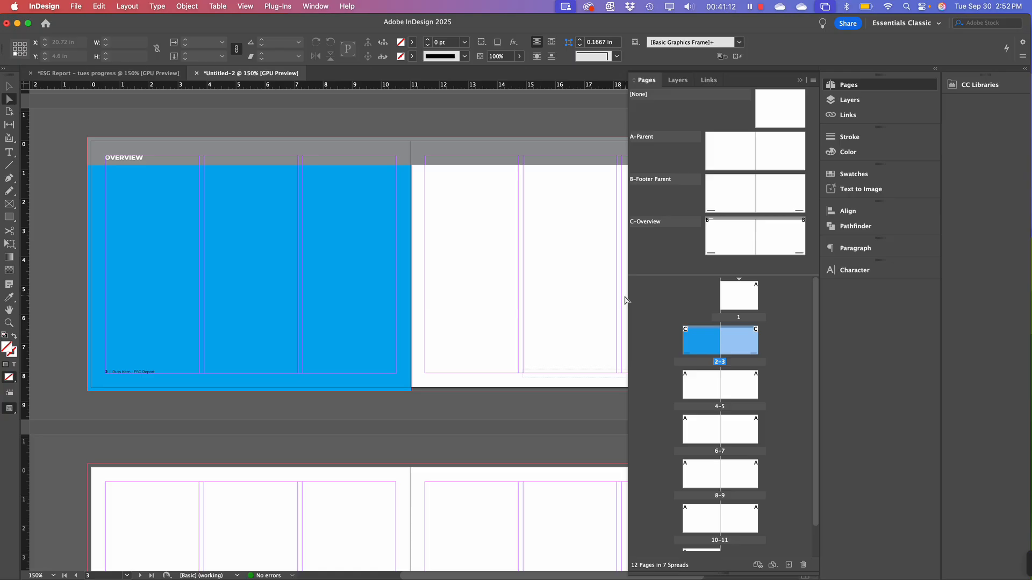
click(730, 233)
shift+click(771, 237)
right_click(763, 236)
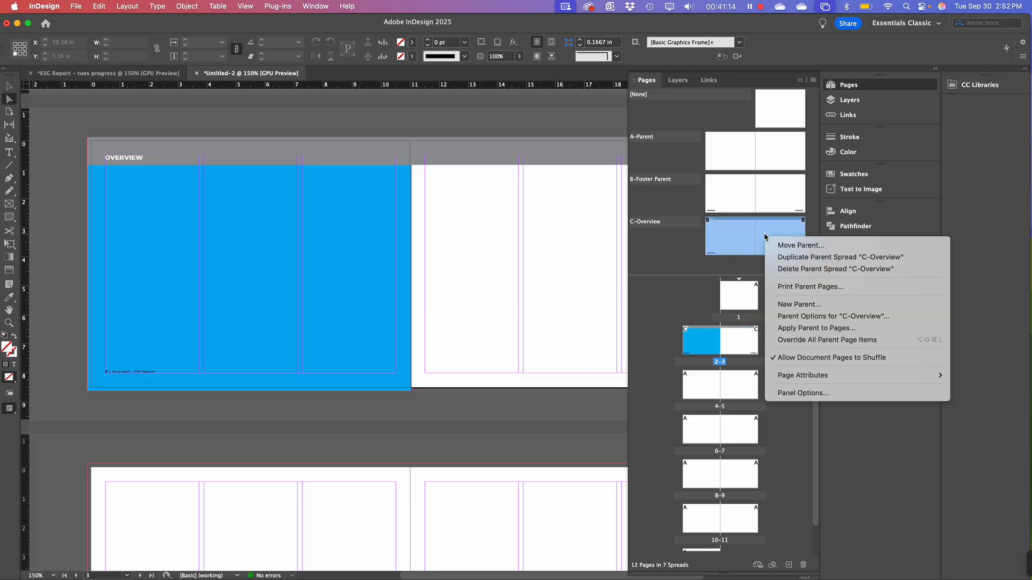
click(731, 236)
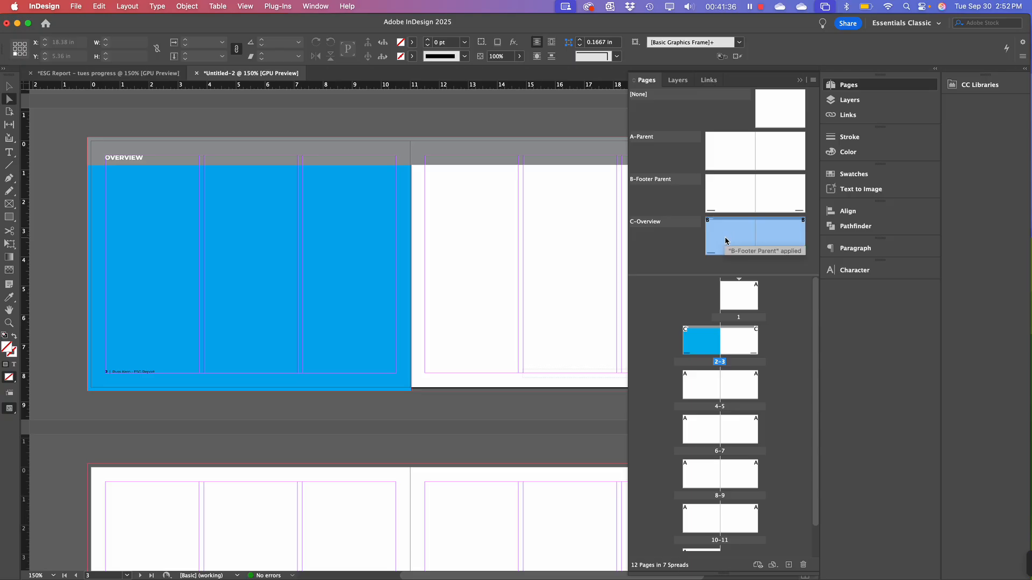
right_click(737, 233)
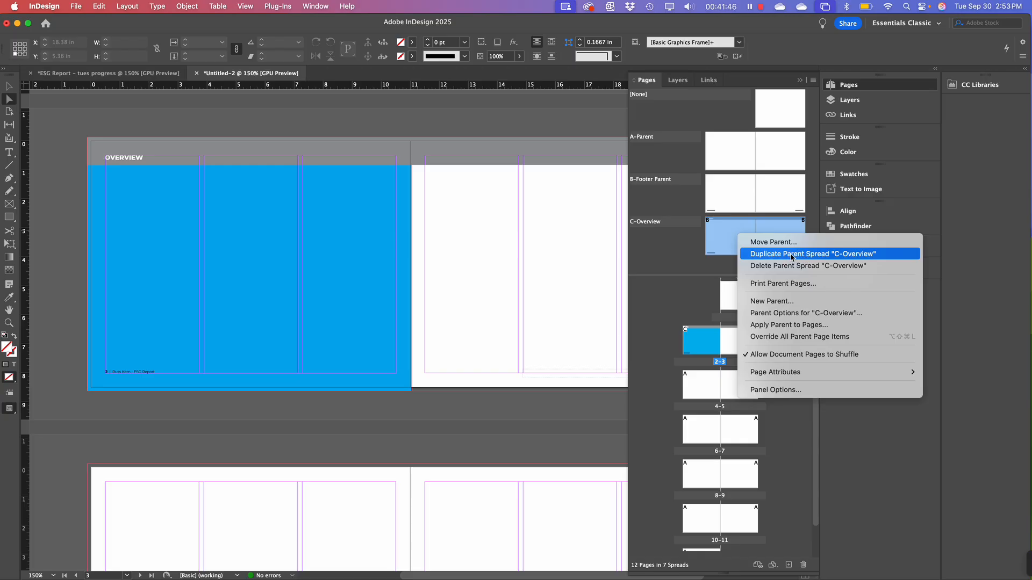
click(694, 275)
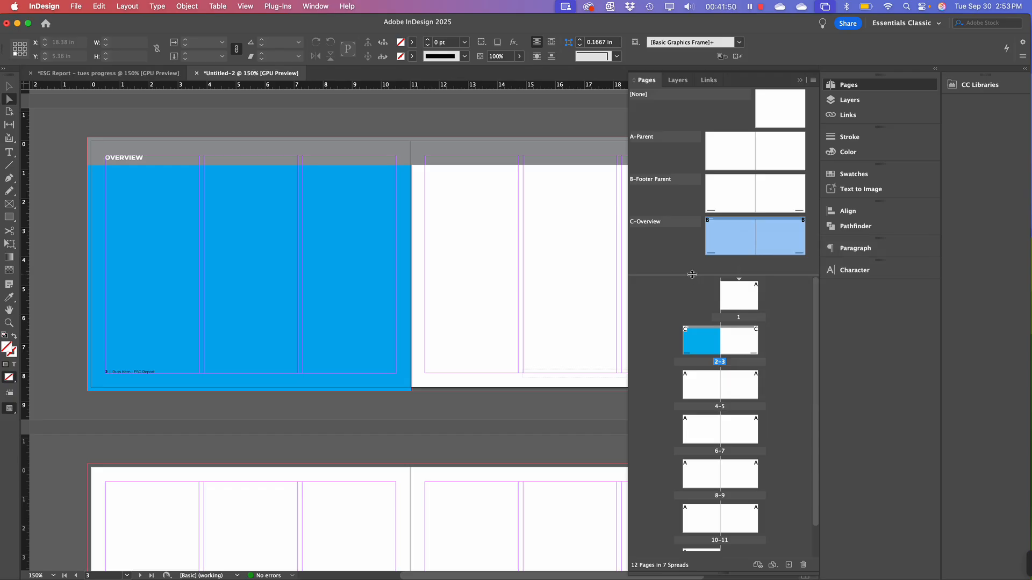
drag(688, 275, 707, 429)
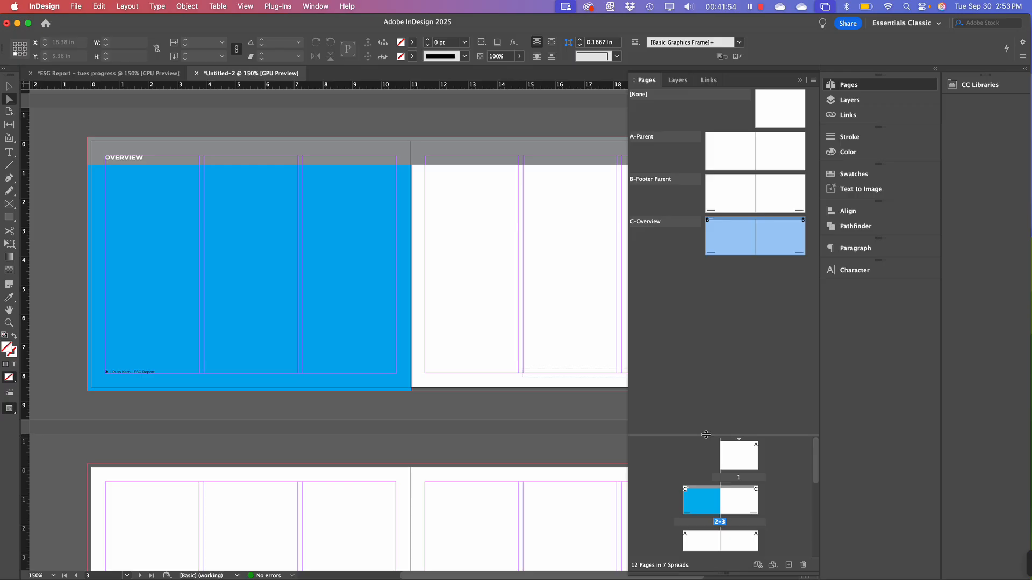
right_click(730, 236)
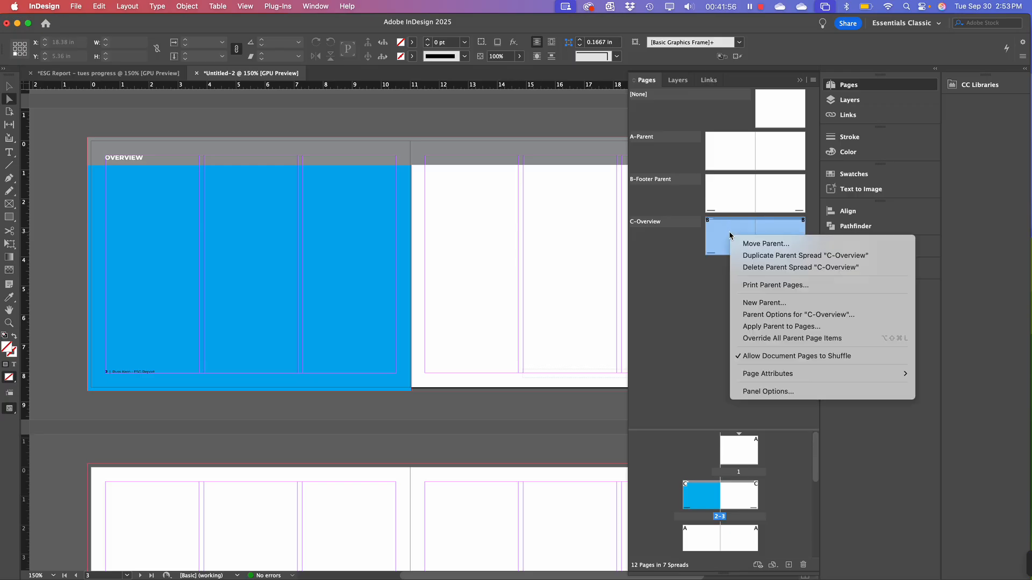
click(765, 256)
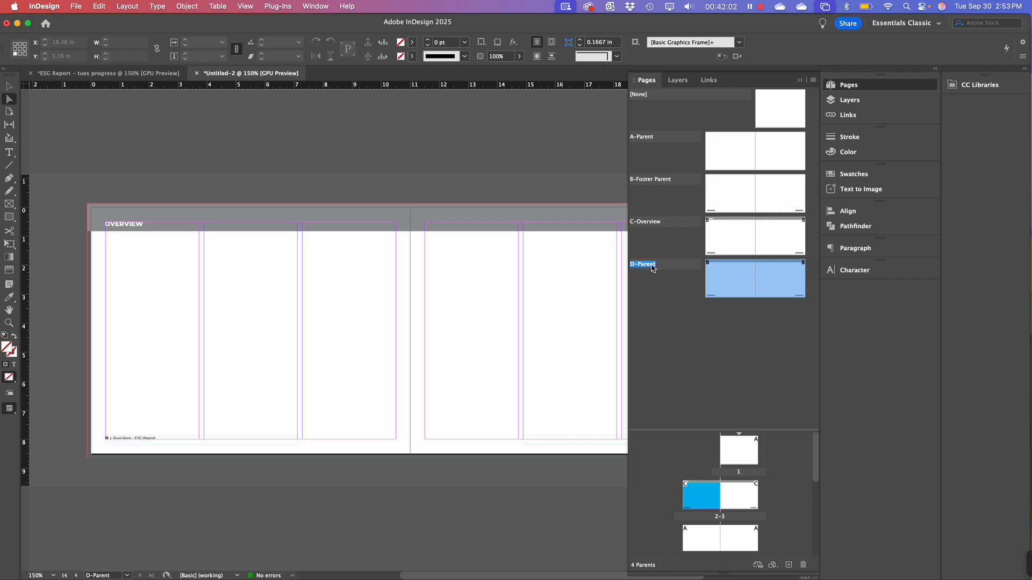
Rename the duplicated parent spread as "Enviromental" in its parent options, with prefix D
right_click(733, 276)
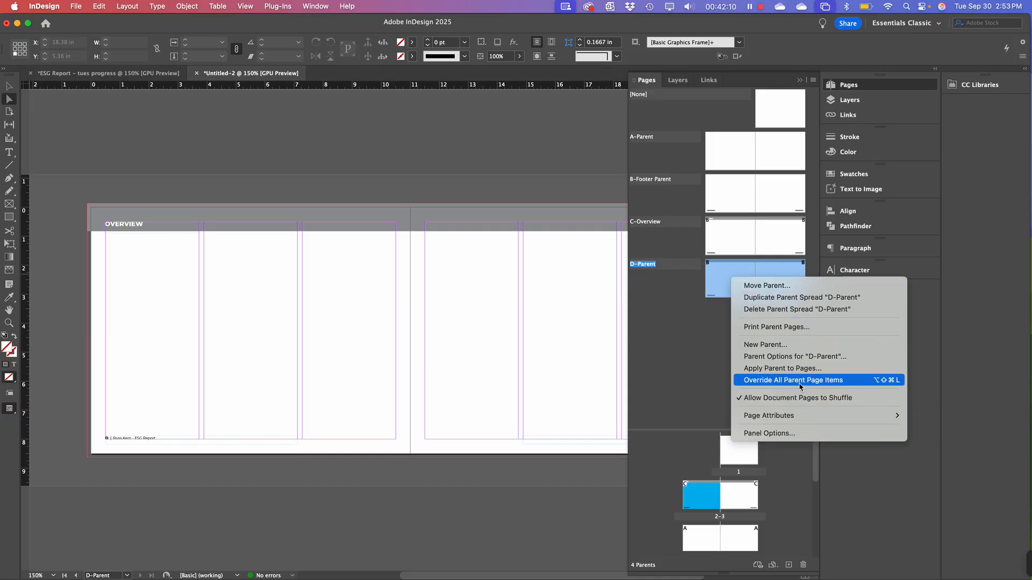
click(823, 358)
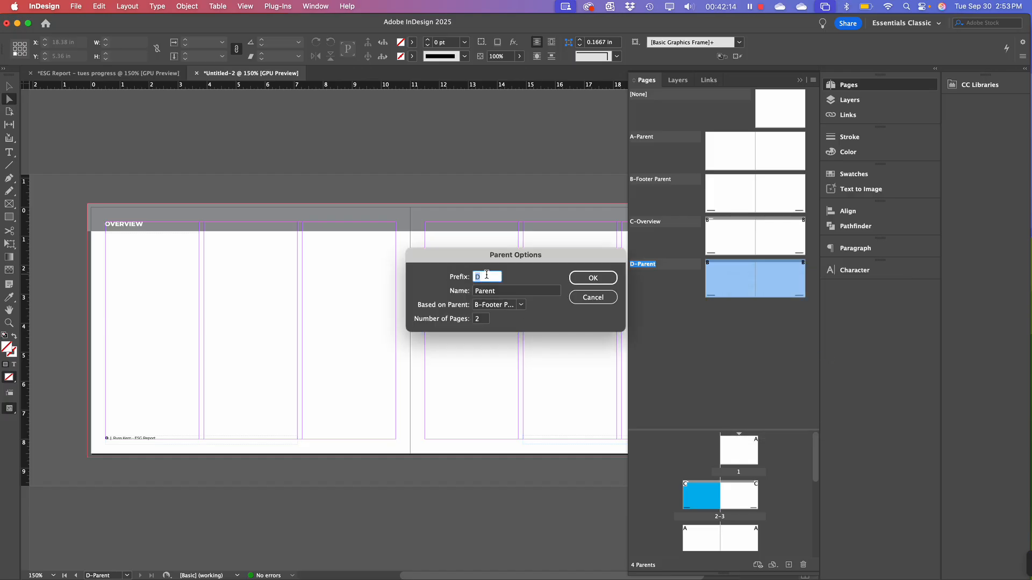
key(Tab)
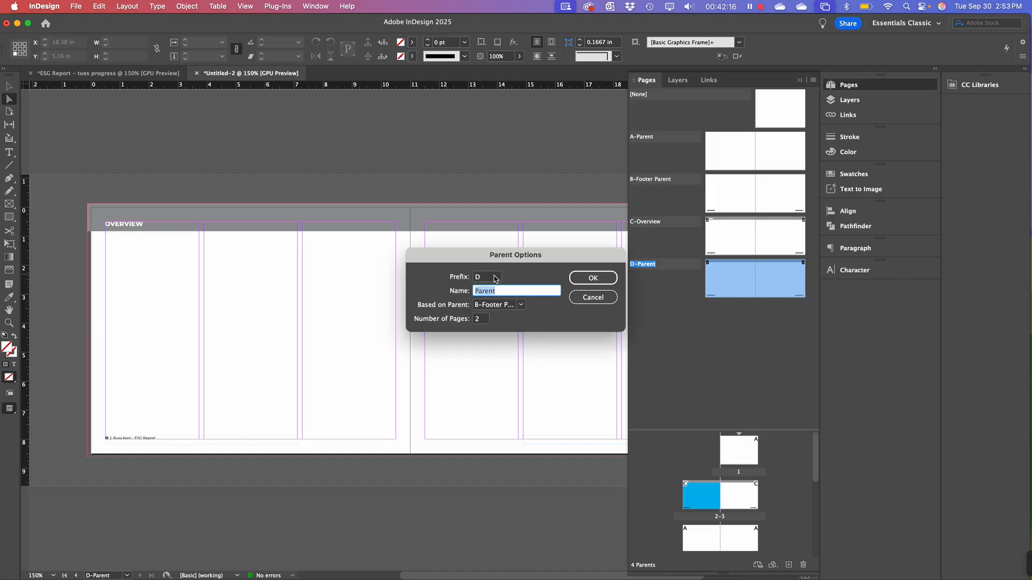
text(Enviromental)
click(612, 281)
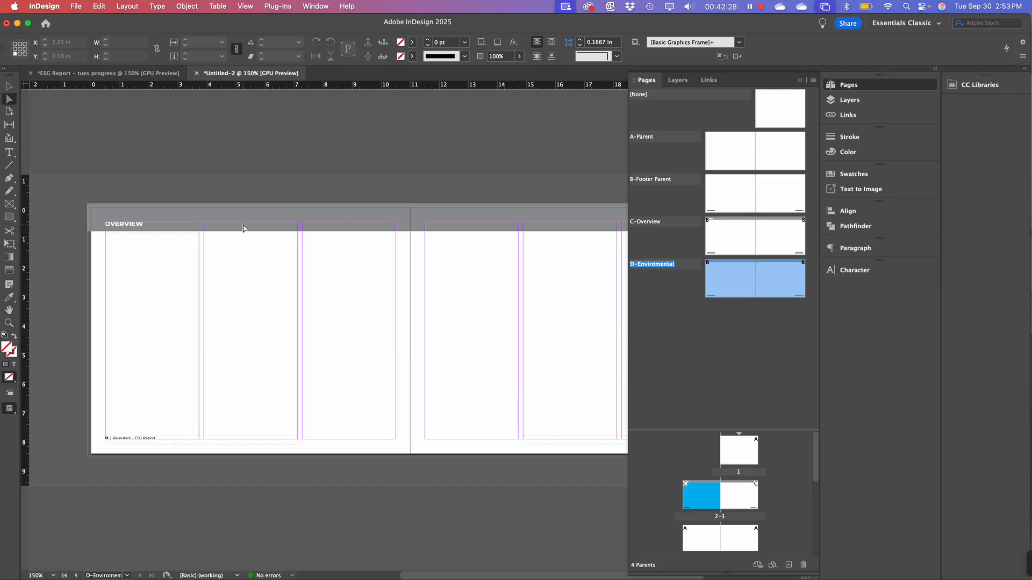
Unlock the Parent Page Content layer so the header on the D-Enviromental parent spread can be edited
click(9, 88)
drag(250, 257, 296, 194)
click(874, 101)
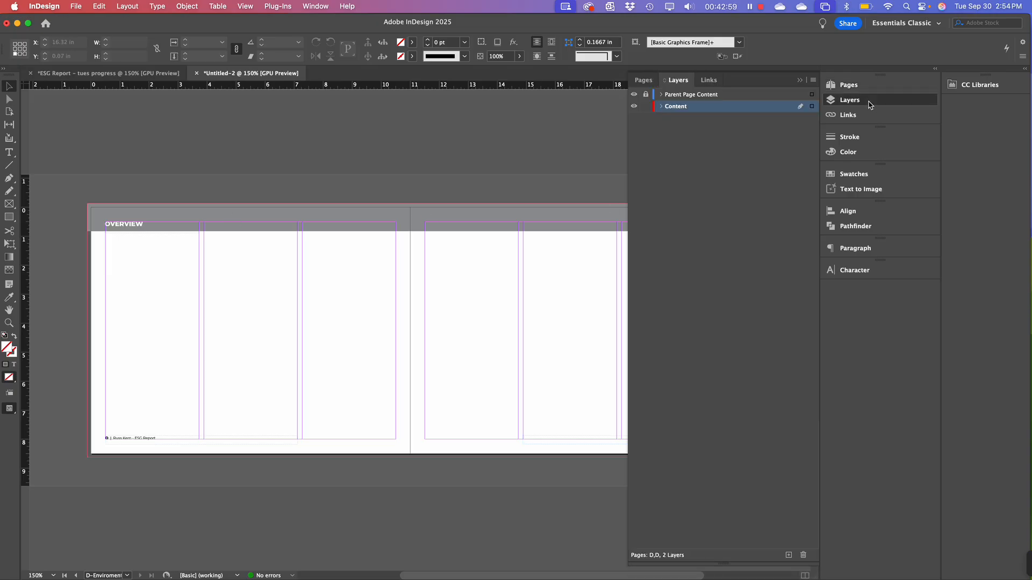
click(647, 94)
Fill the header band across the parent spread with the green swatch C=75 M=5 Y=100 K=0 at 100% tint
click(172, 208)
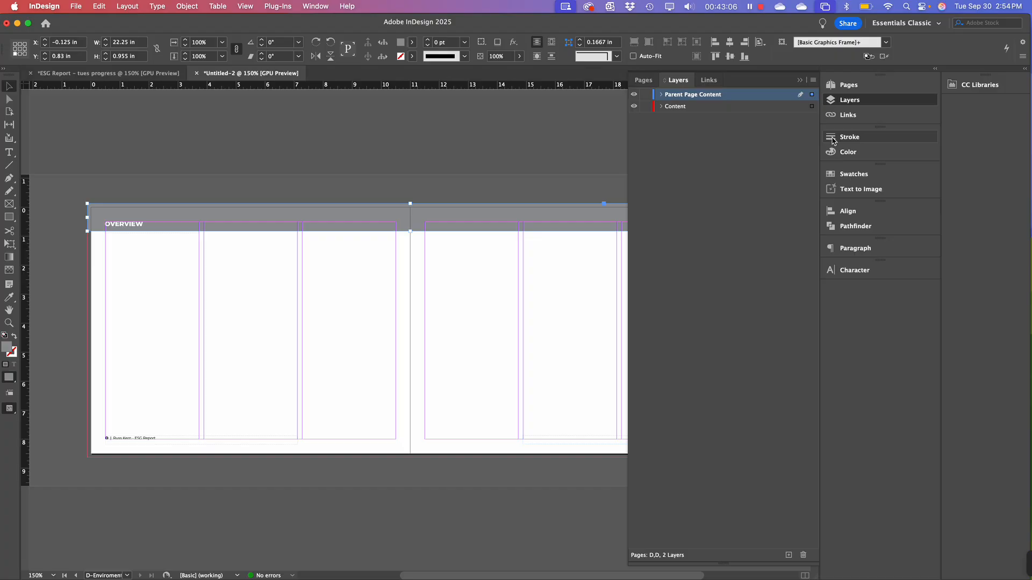
click(849, 178)
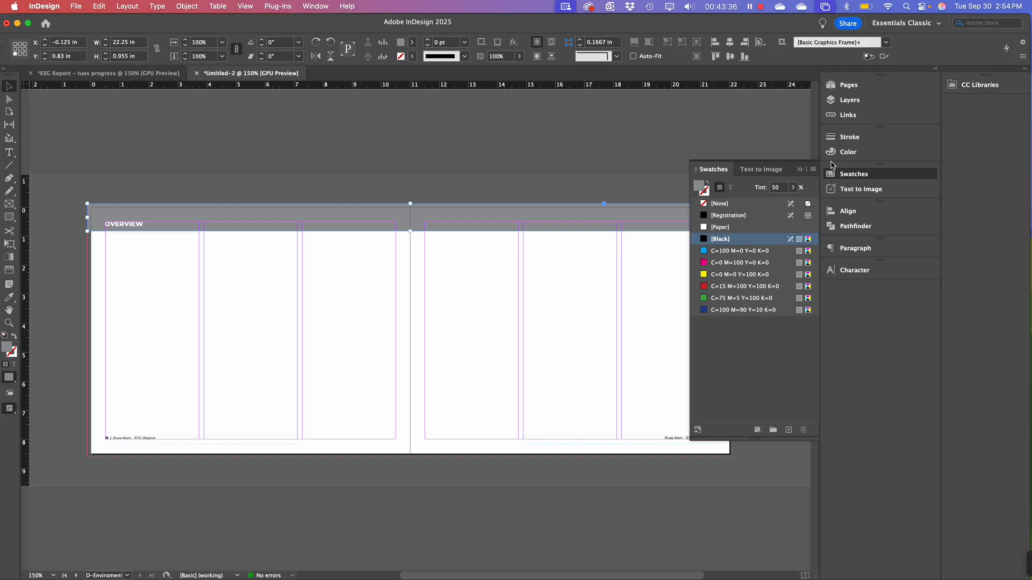
click(744, 298)
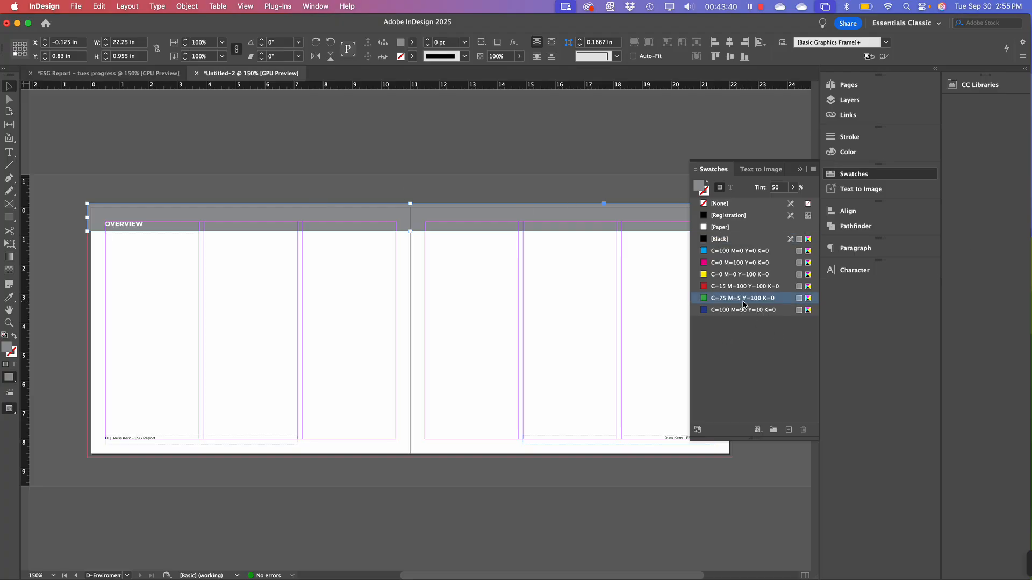
click(774, 188)
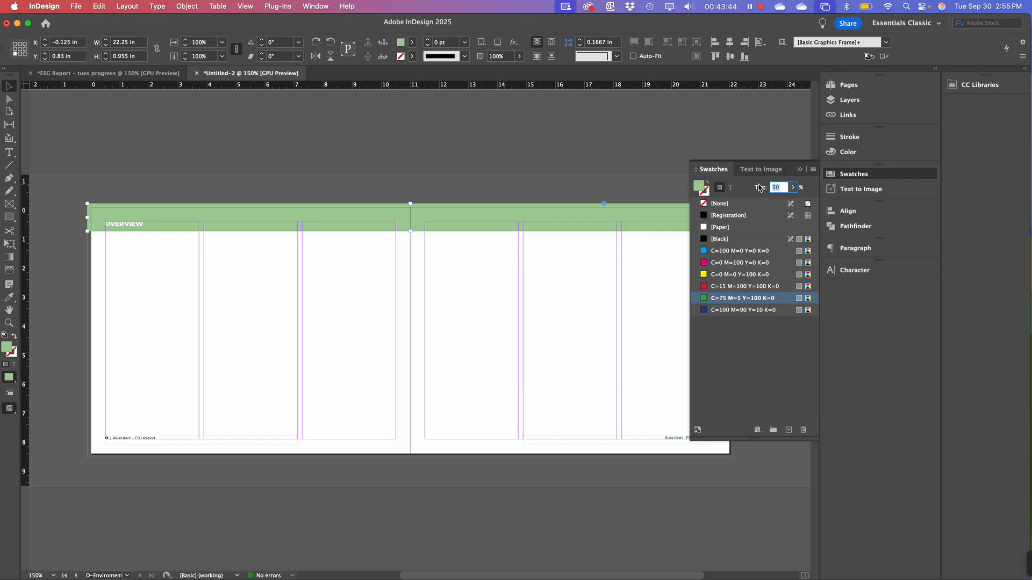
text(100)
key(Return)
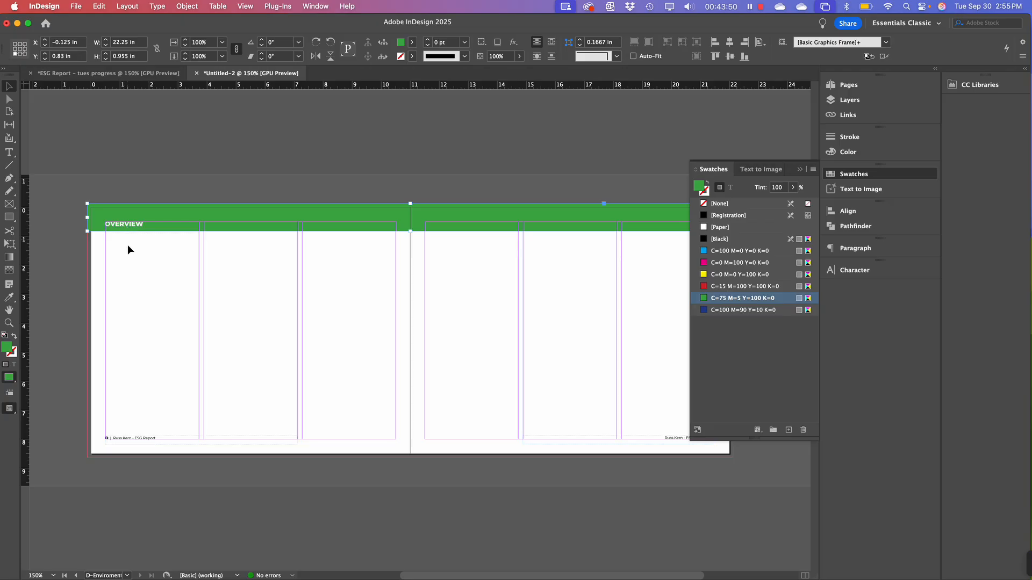
Replace the header text OVERVIEW with "ENVIROMENTAL" and deselect the text frame
click(129, 224)
double_click(128, 222)
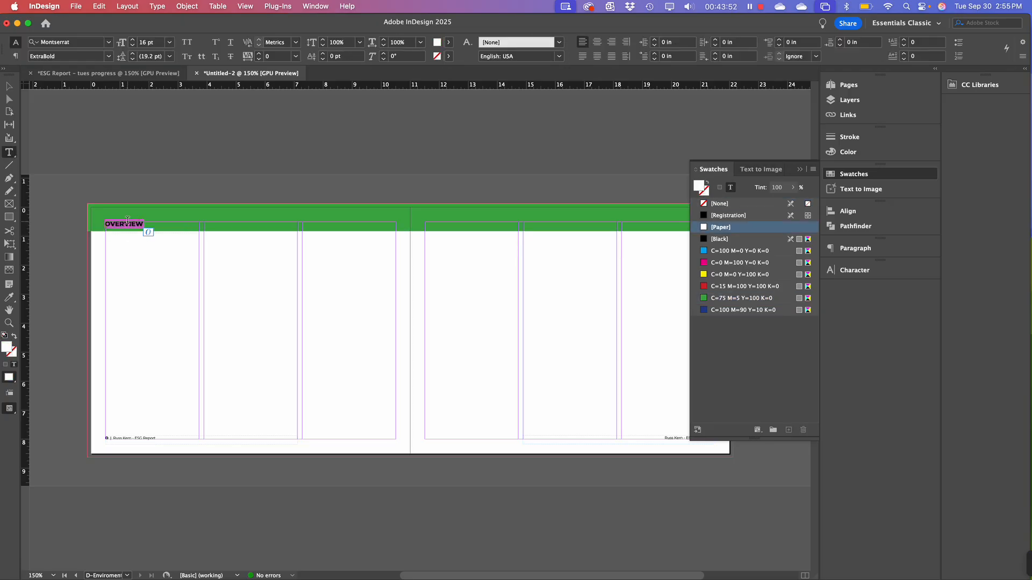
text(ENVR)
key(BackSpace)
text(IROMENTAL)
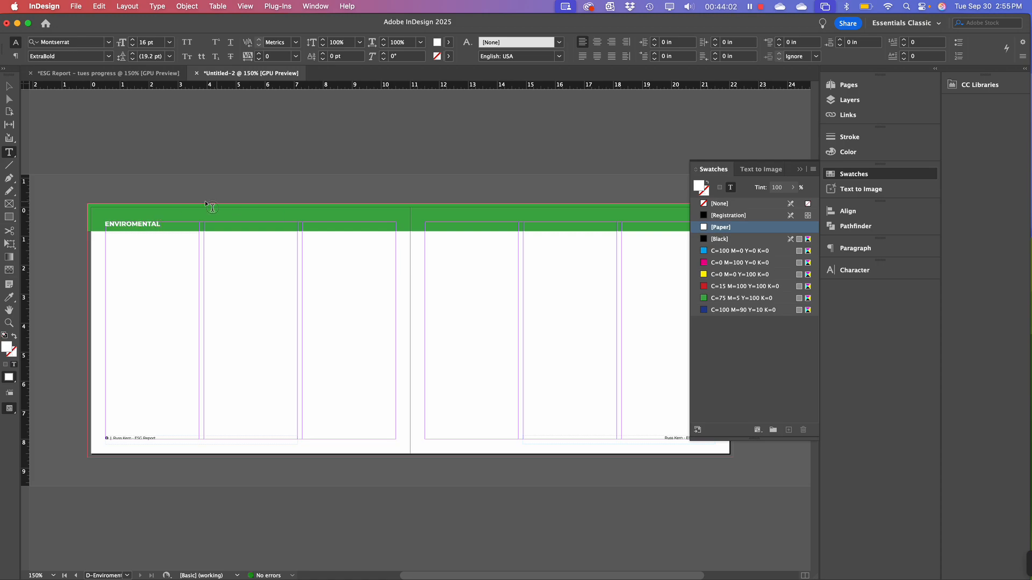
click(9, 86)
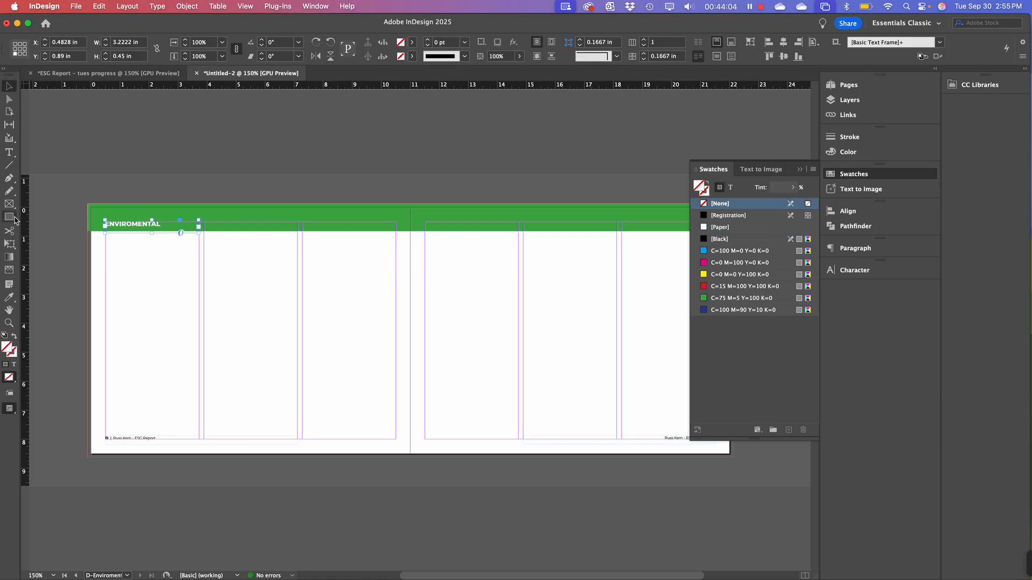
click(241, 359)
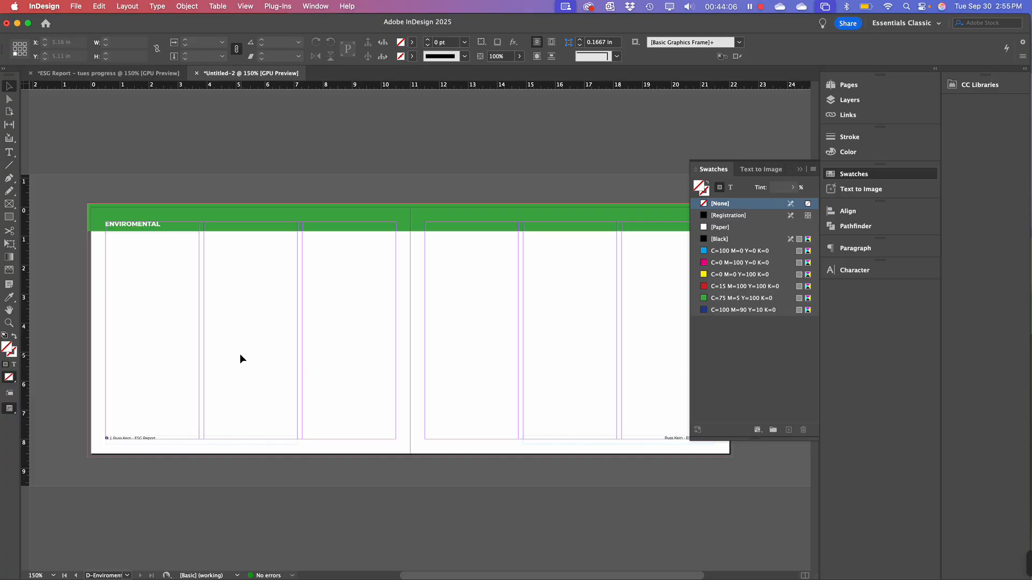
Lock the Parent Page Content layer again and return to the page list
click(849, 100)
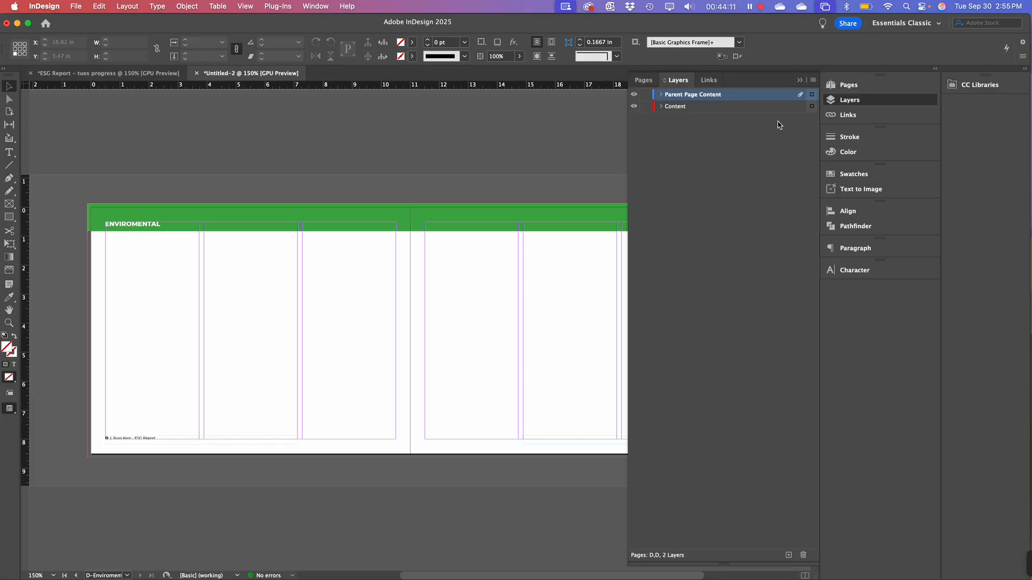
click(646, 94)
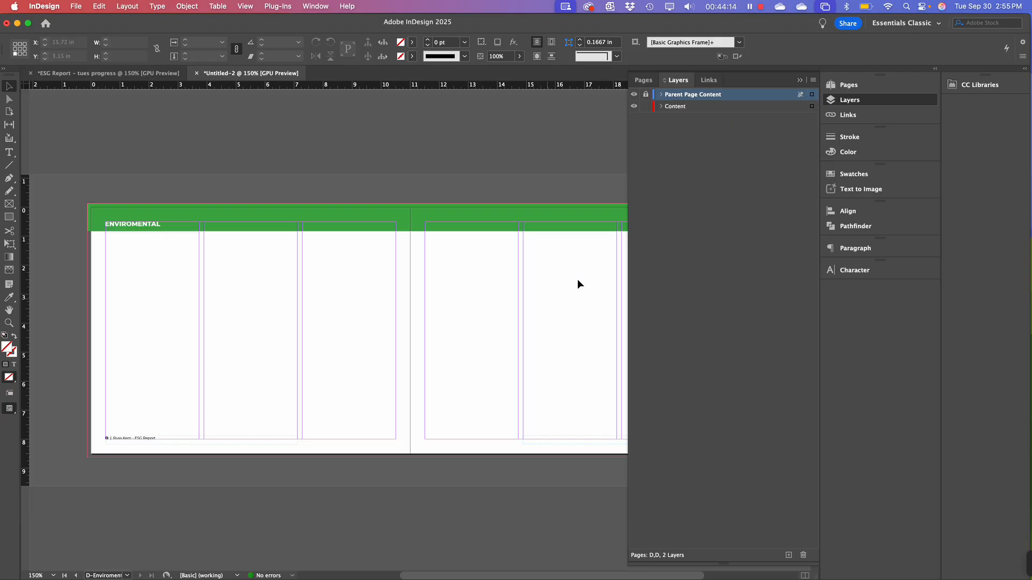
click(648, 82)
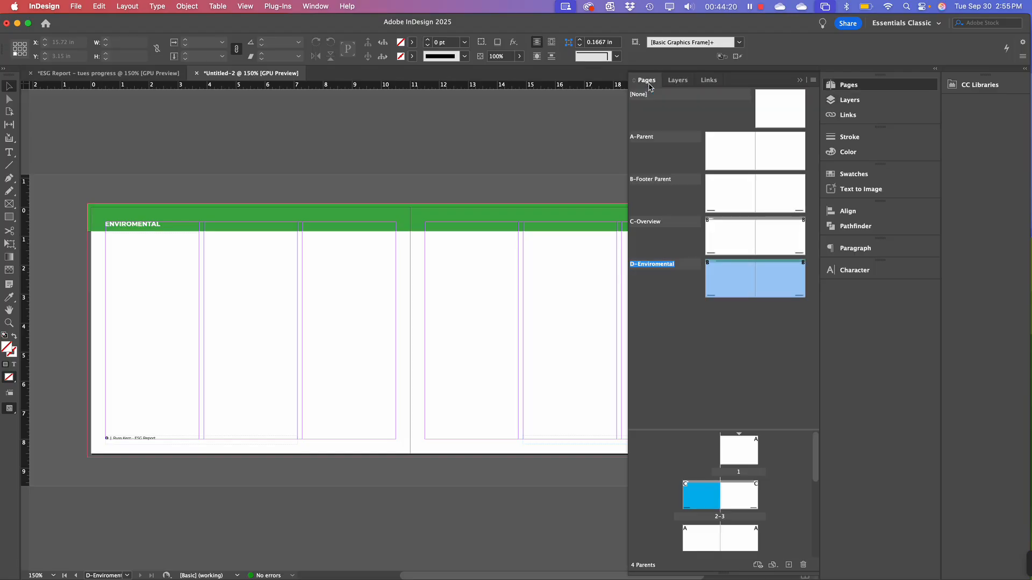
Deselect the parent spread and enlarge the document pages section so spreads through 10-11 can be shown
click(648, 315)
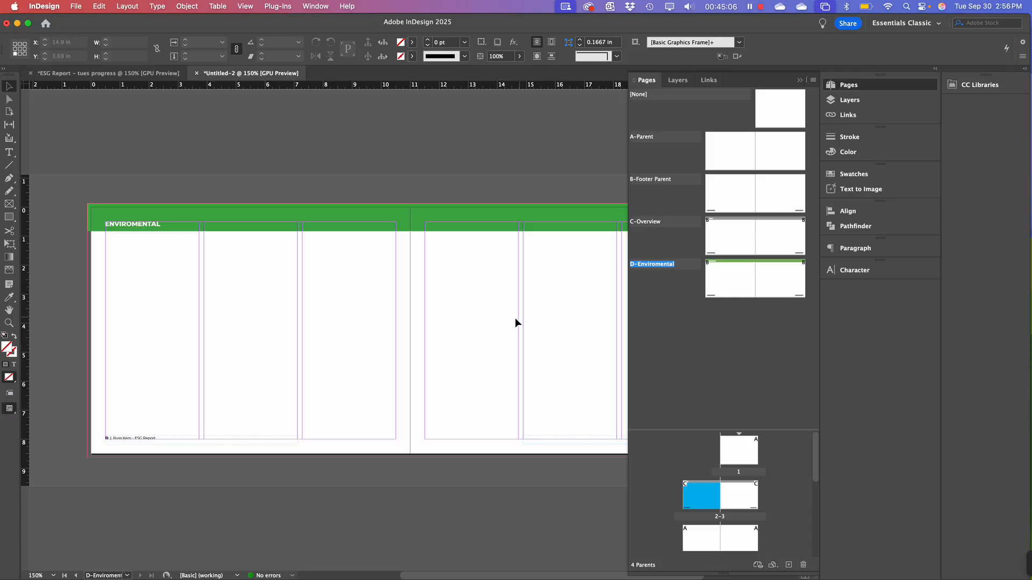
scroll(466, 401, right, 3)
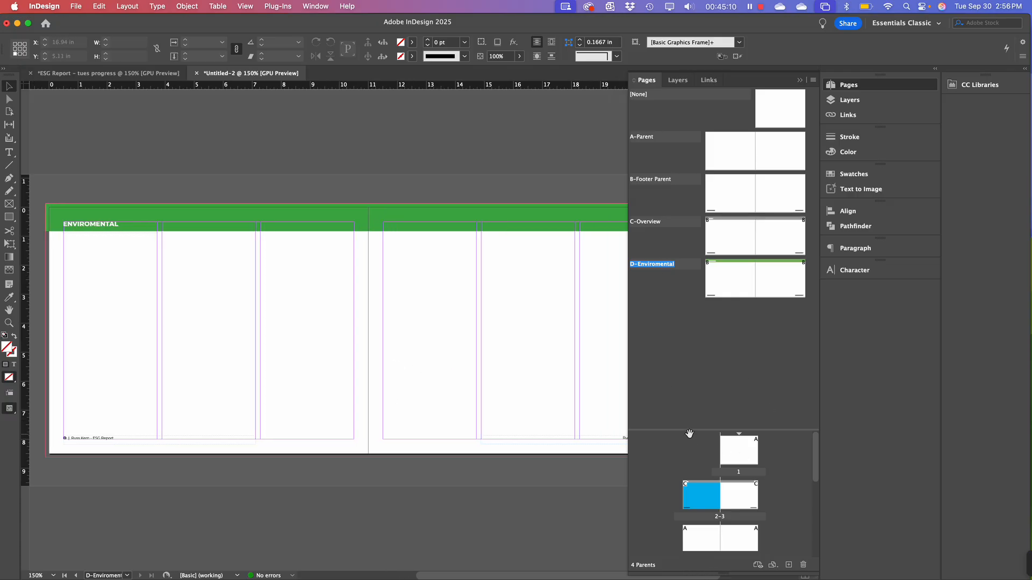
drag(690, 430, 678, 279)
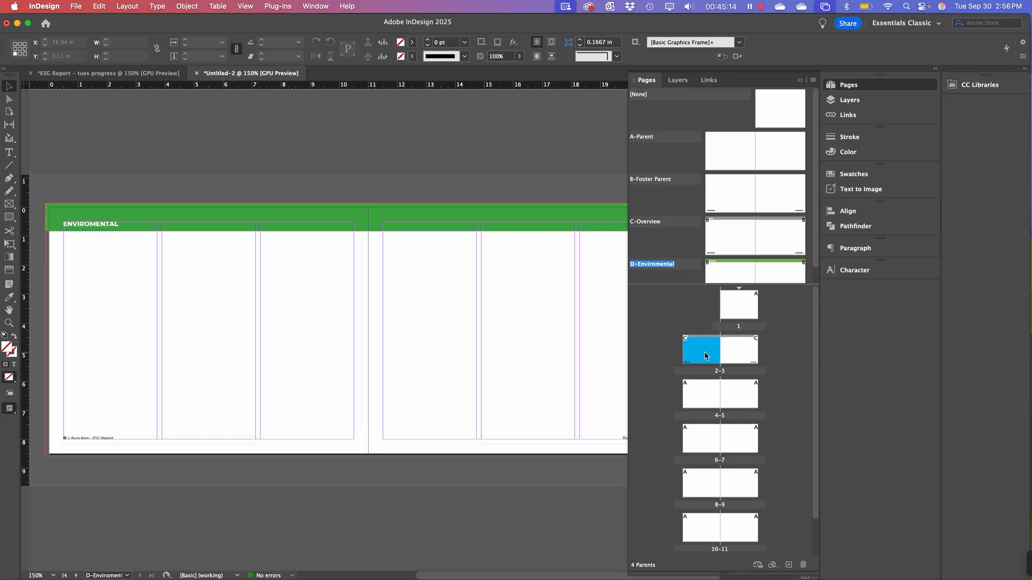
Apply the D-Enviromental parent to both pages of spread 4-5 and bring that spread into view
double_click(704, 352)
double_click(750, 352)
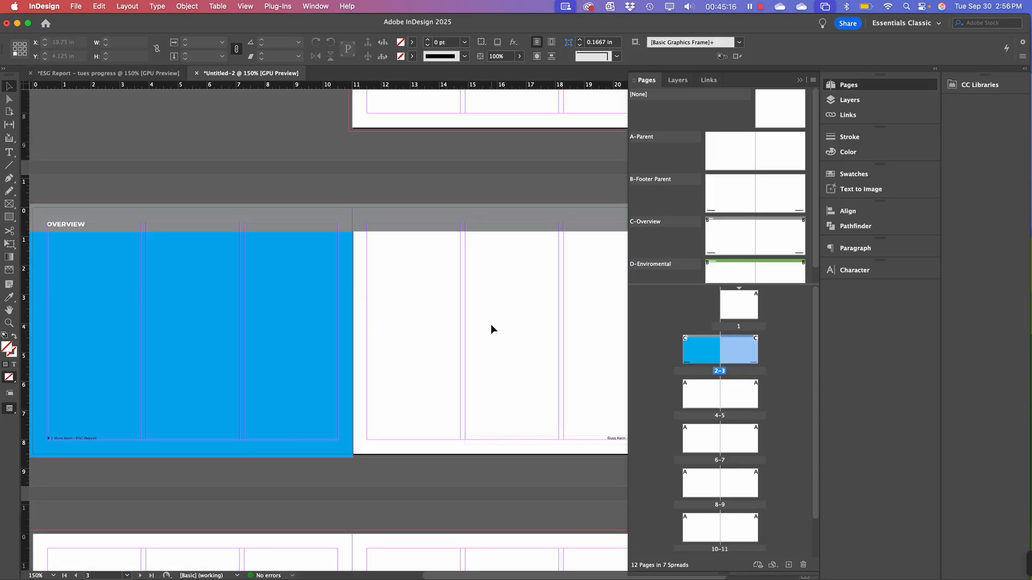
click(700, 393)
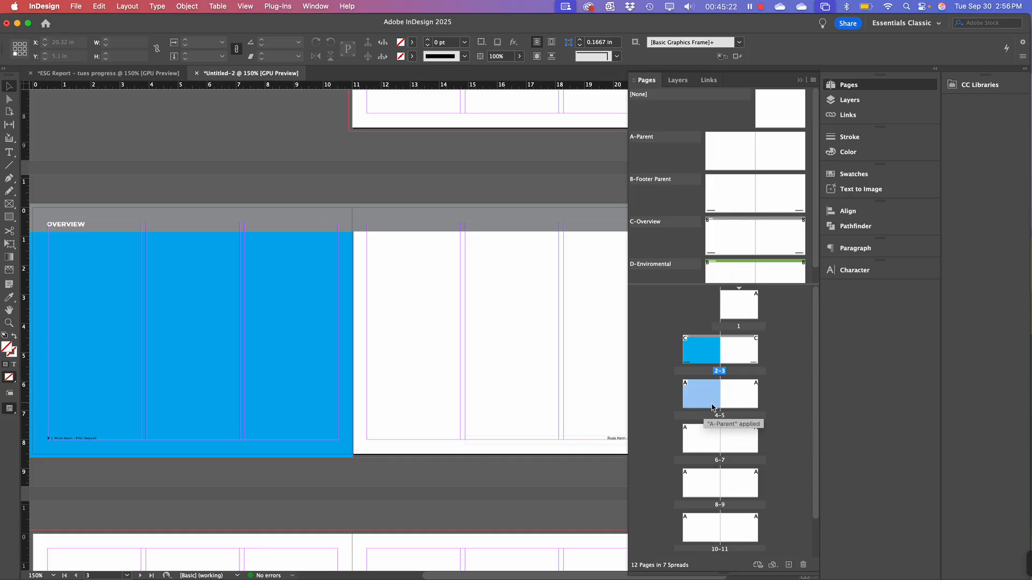
click(730, 272)
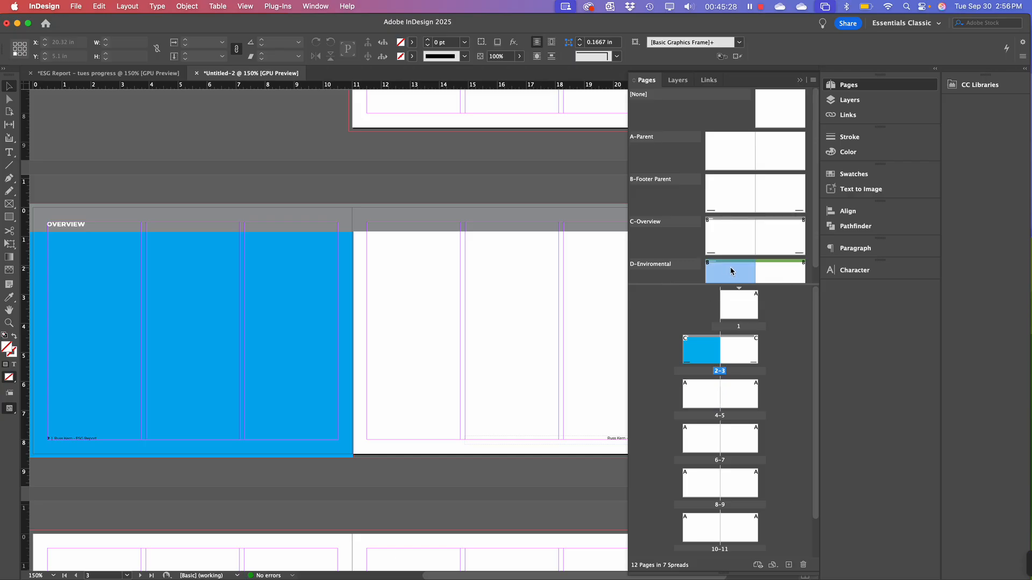
drag(731, 272, 707, 398)
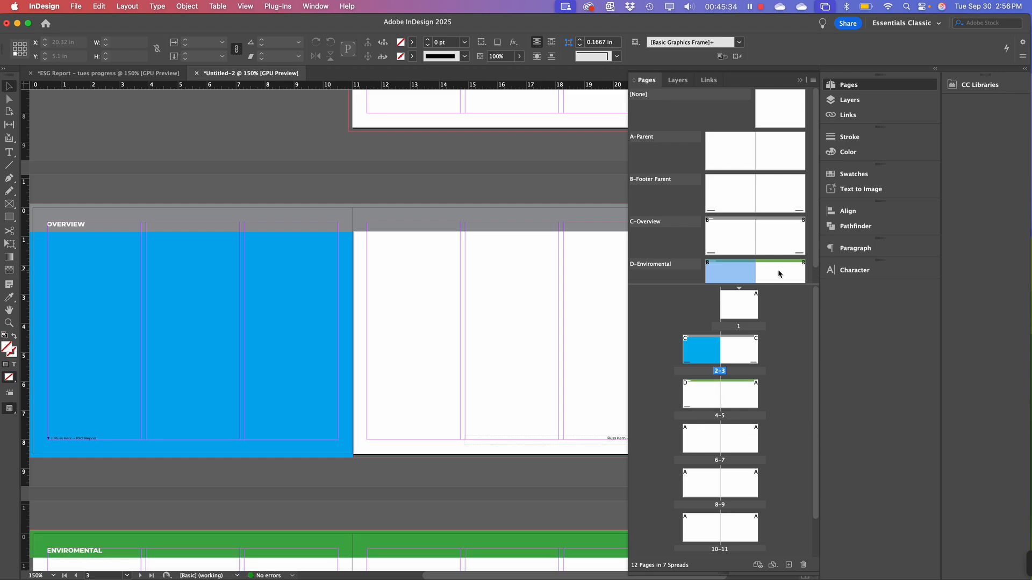
drag(779, 274, 748, 401)
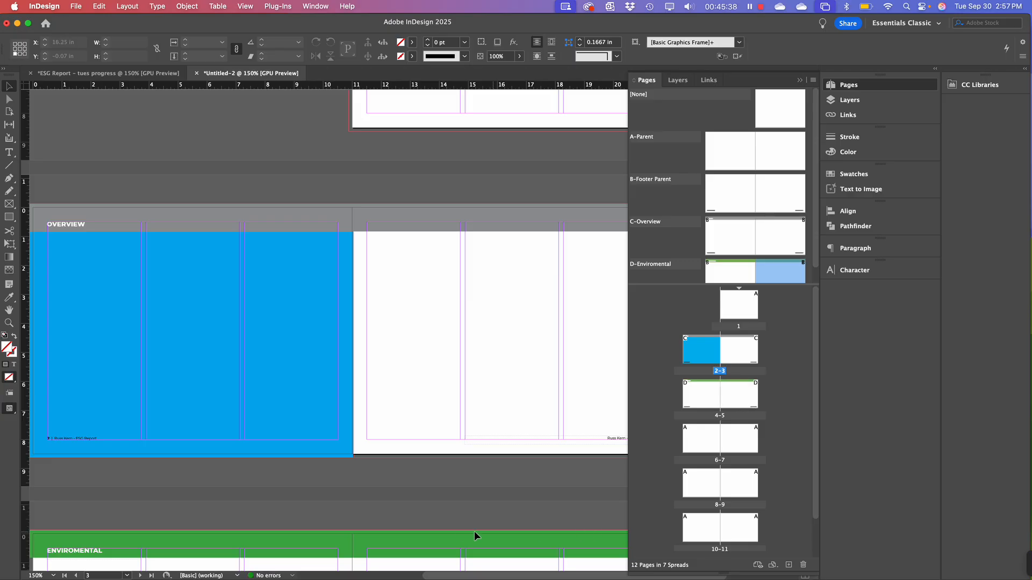
scroll(315, 531, down, 5)
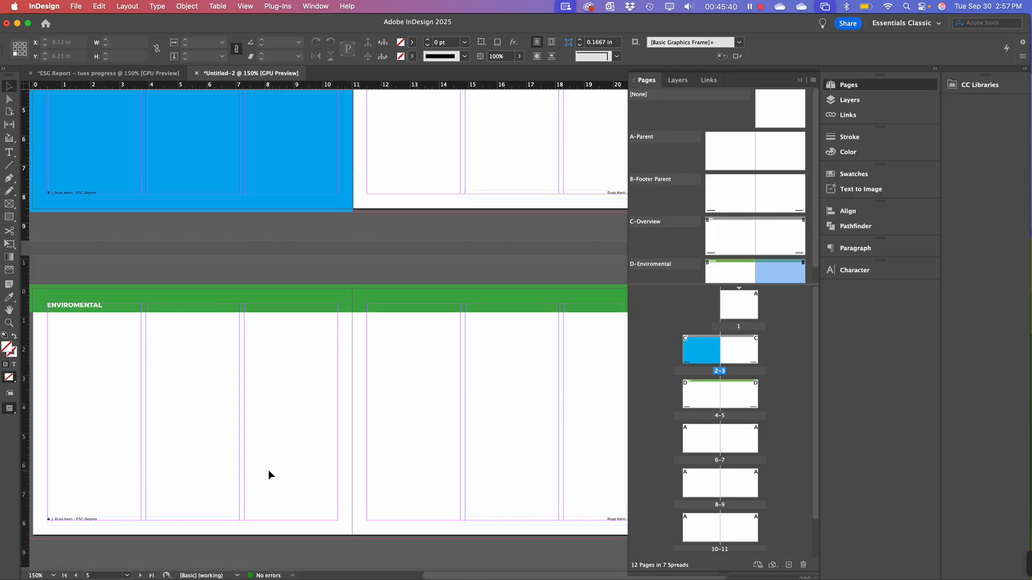
click(275, 396)
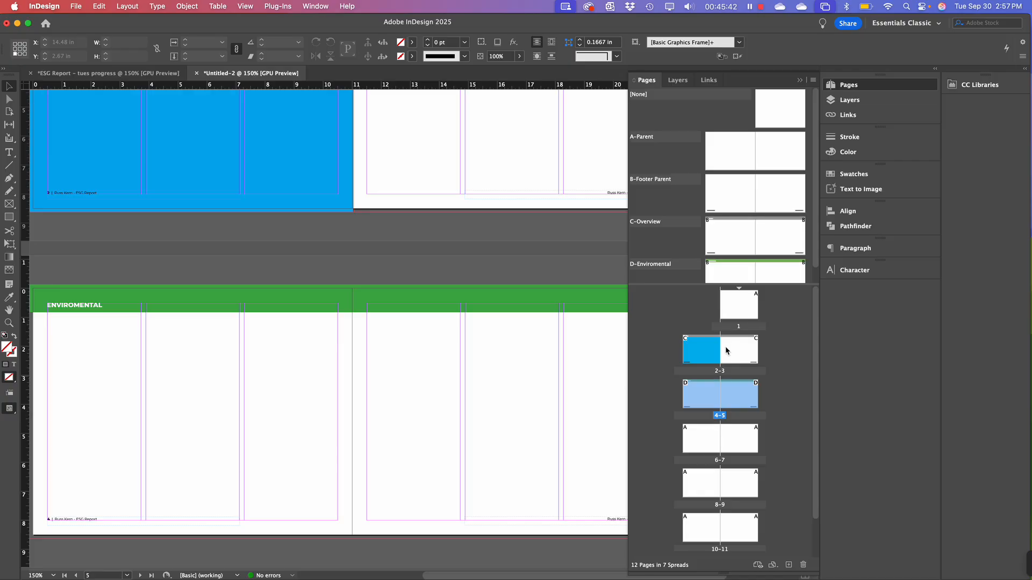
Apply the D-Enviromental parent to both pages of spread 6-7
drag(726, 274, 696, 442)
drag(792, 266, 736, 440)
scroll(324, 444, down, 6)
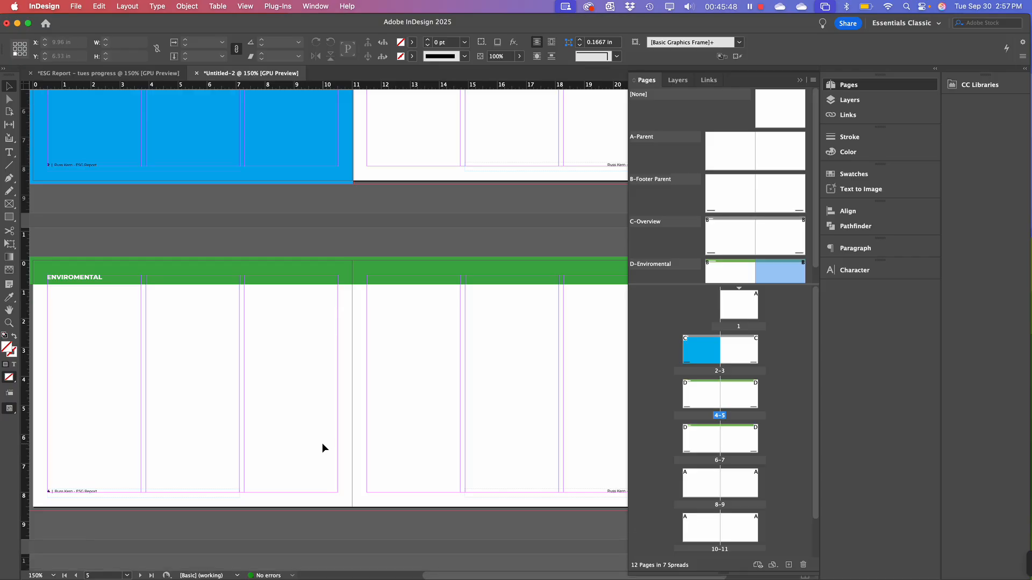
Remove the A-Parent from page 1 by applying [None] to it
scroll(323, 443, up, 12)
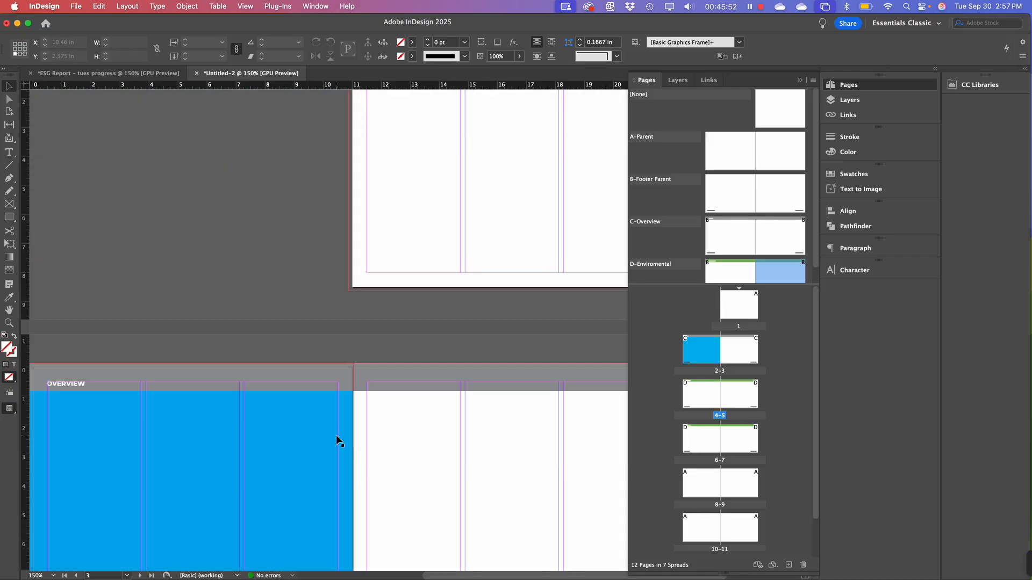
scroll(427, 301, up, 3)
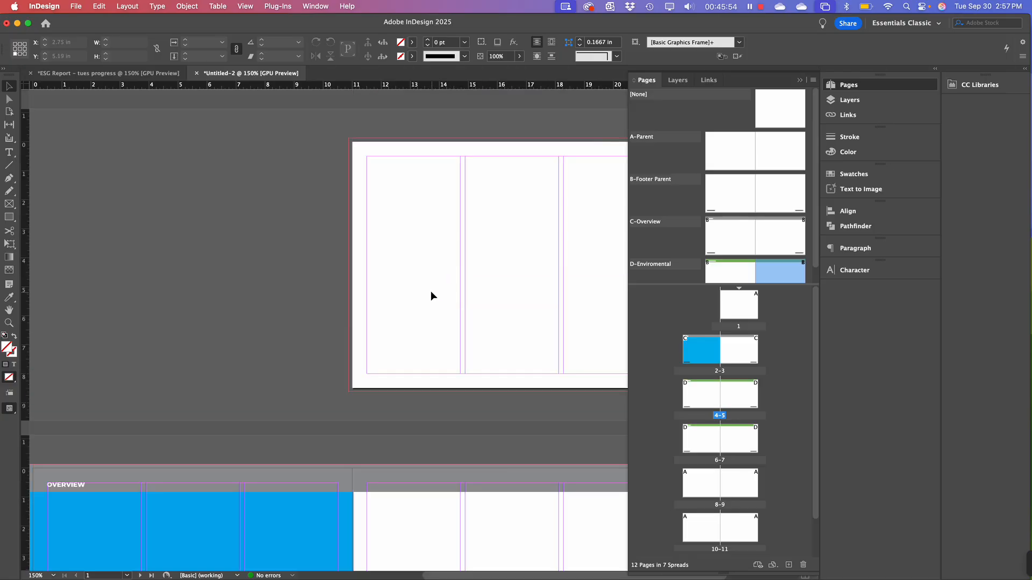
scroll(514, 269, right, 3)
scroll(514, 269, down, 1)
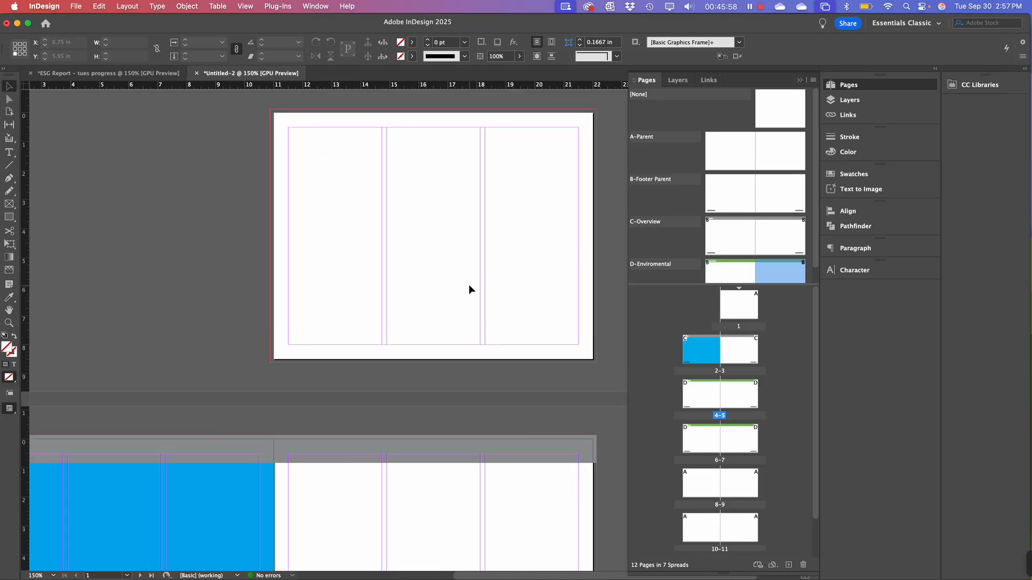
click(381, 241)
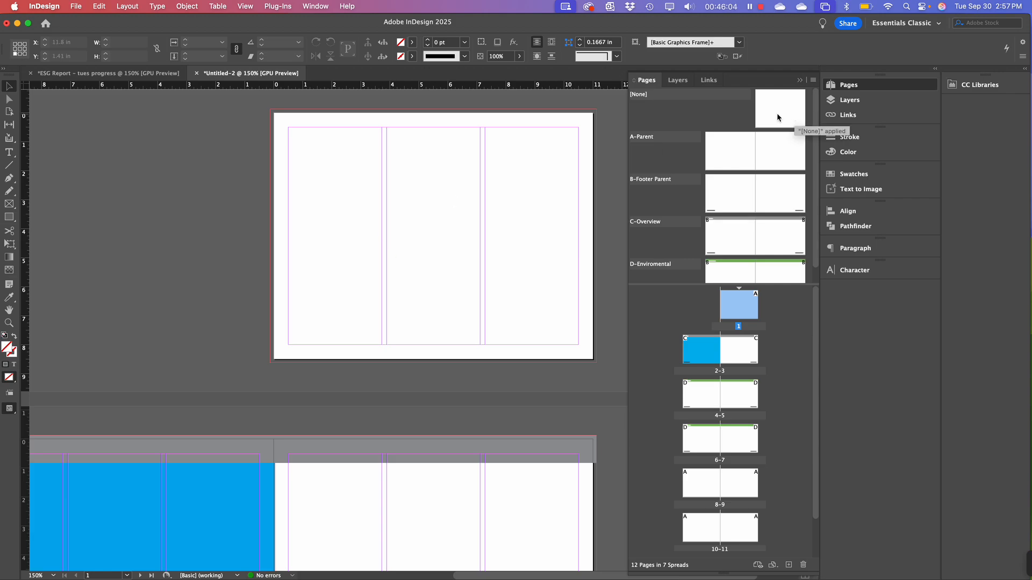
mouse_move(772, 104)
mouse_down()
mouse_move(637, 178)
mouse_move(777, 86)
mouse_move(785, 118)
mouse_move(709, 178)
mouse_move(728, 302)
mouse_move(745, 309)
mouse_up()
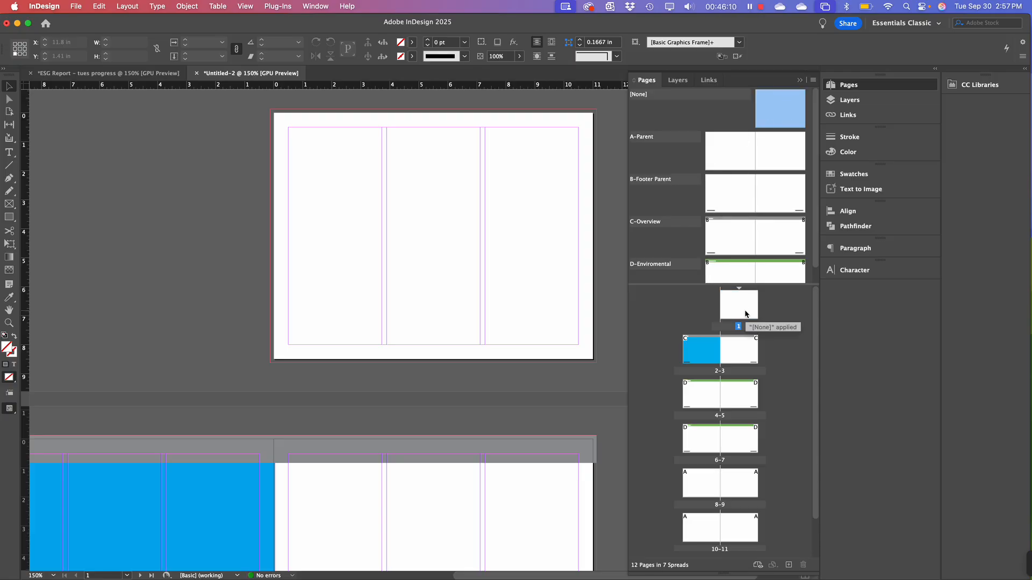
click(743, 310)
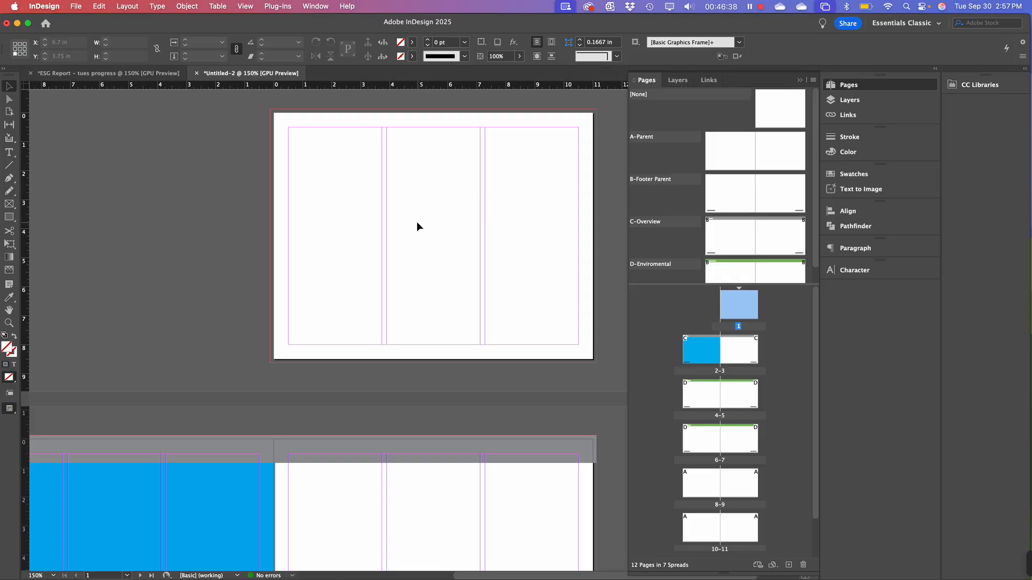
Apply the [None] parent to page 12, the last page of the document
drag(285, 356, 352, 215)
scroll(366, 414, down, 10)
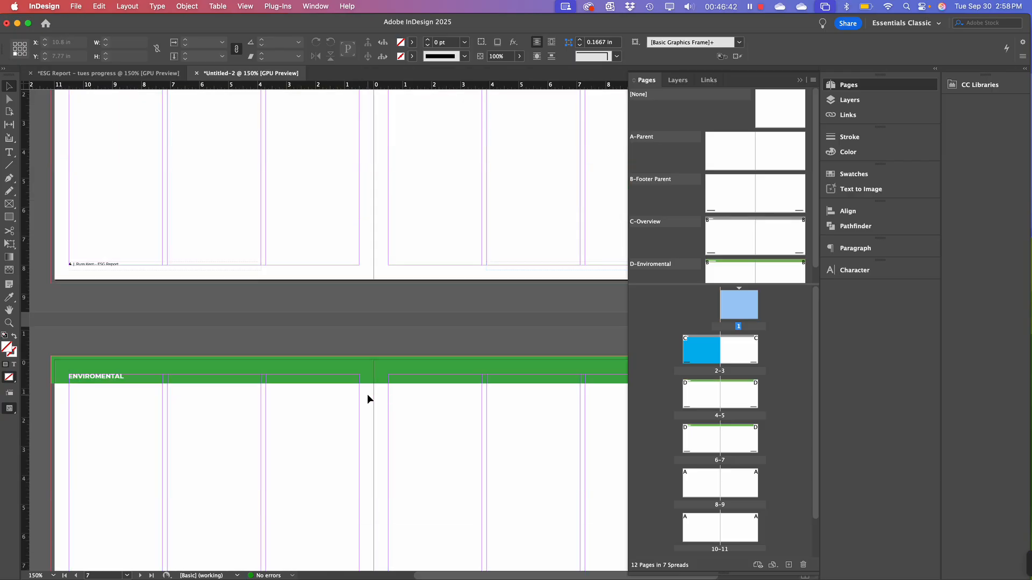
scroll(765, 404, down, 2)
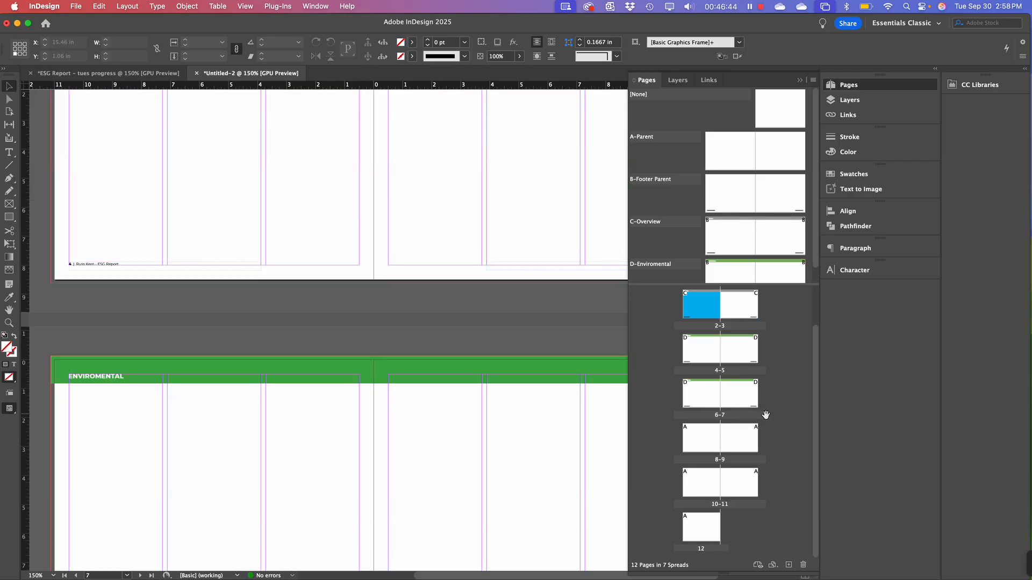
drag(775, 118, 700, 532)
scroll(741, 408, up, 1)
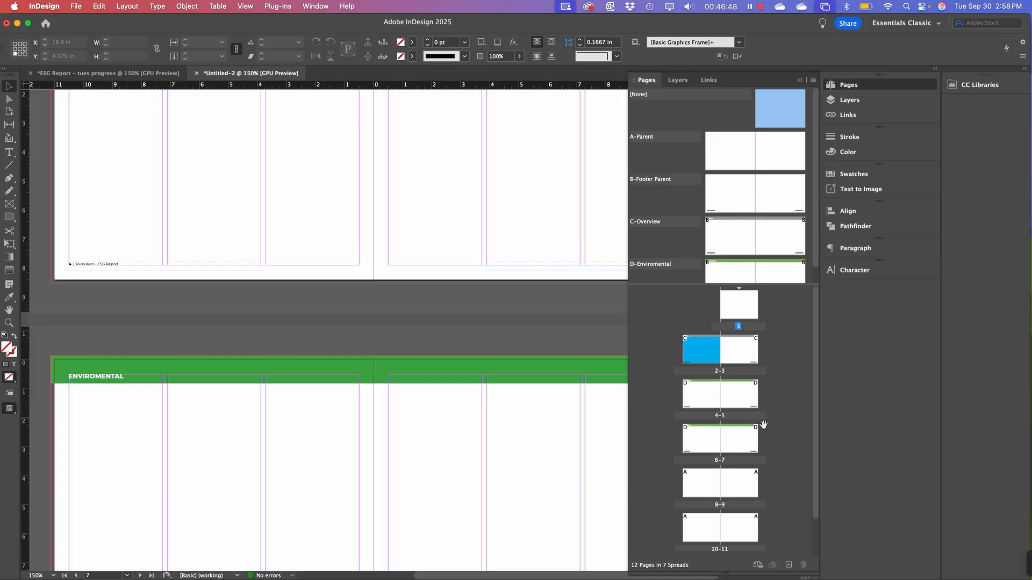
Examine the page-number footers and section headers at close range on the left pages of spreads 4-5, 6-7 and 8-9
click(662, 326)
drag(318, 316, 368, 283)
key(super+equal)
key(super+equal)
key(super+equal)
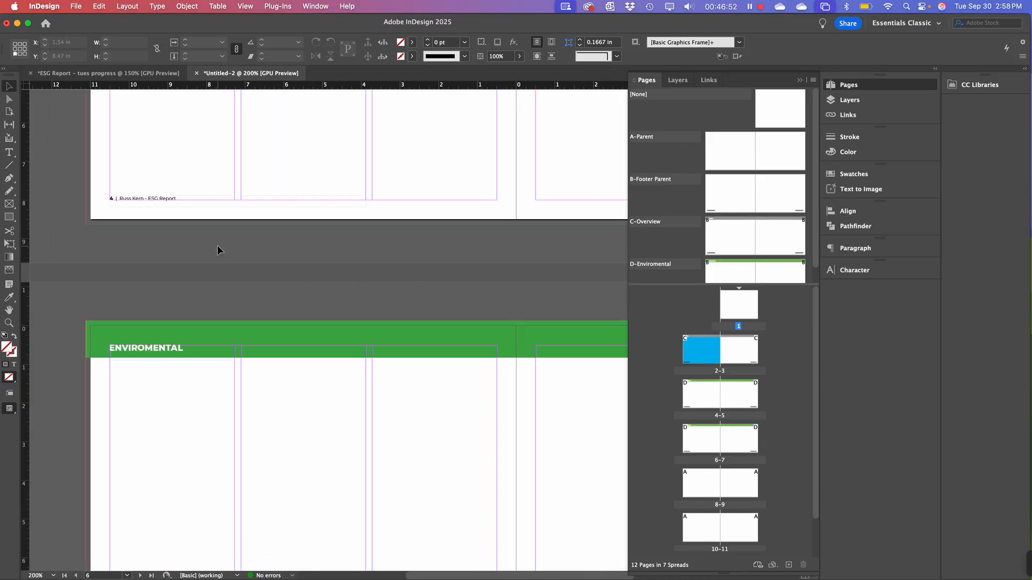
drag(234, 235, 373, 319)
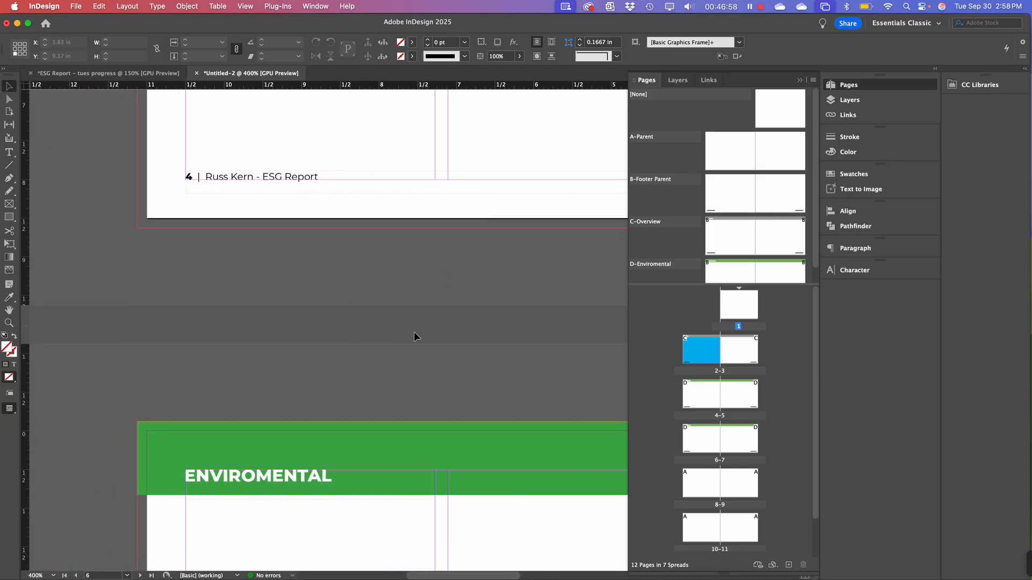
scroll(382, 307, down, 5)
scroll(394, 270, down, 15)
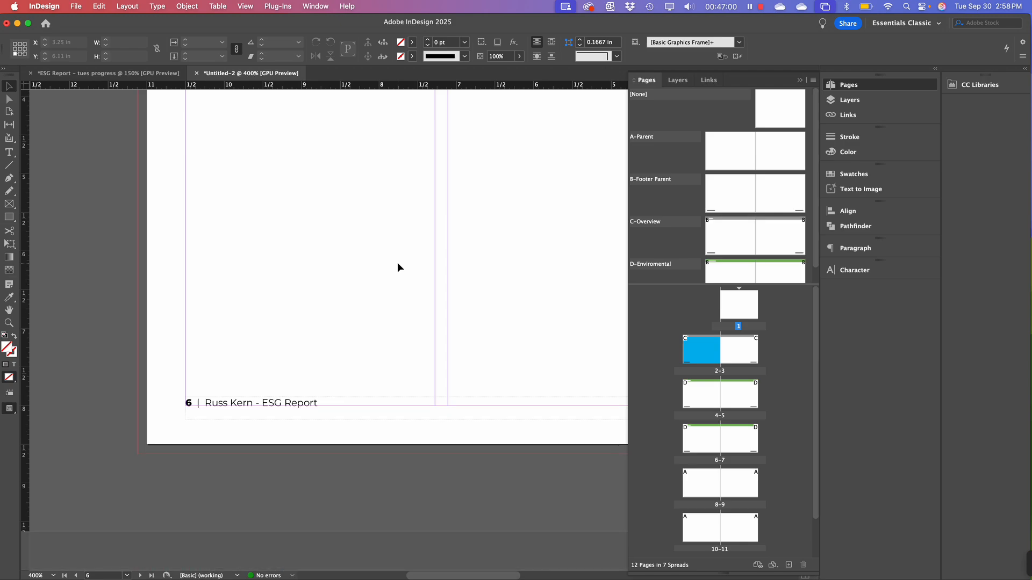
scroll(398, 265, down, 15)
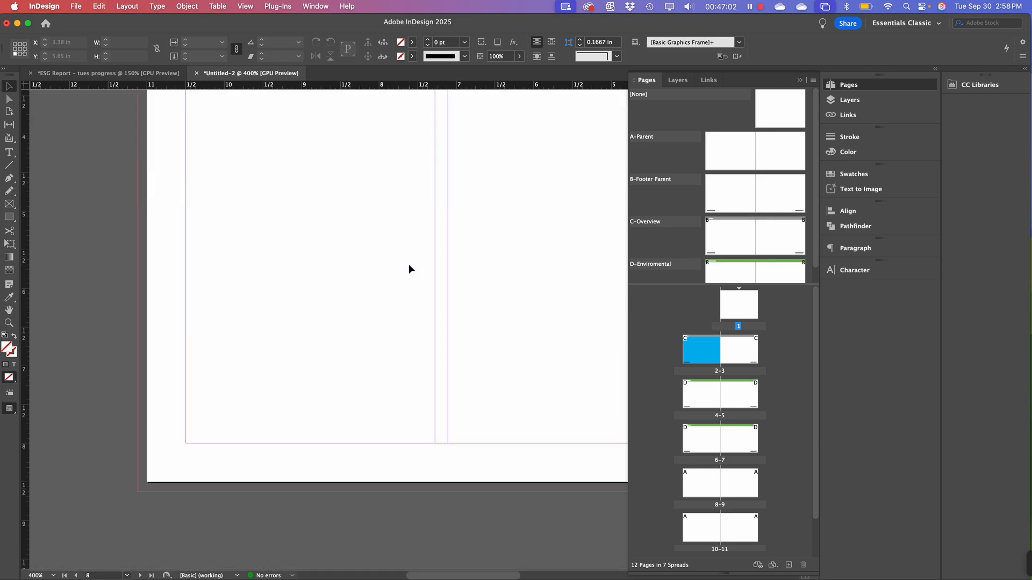
scroll(395, 273, up, 3)
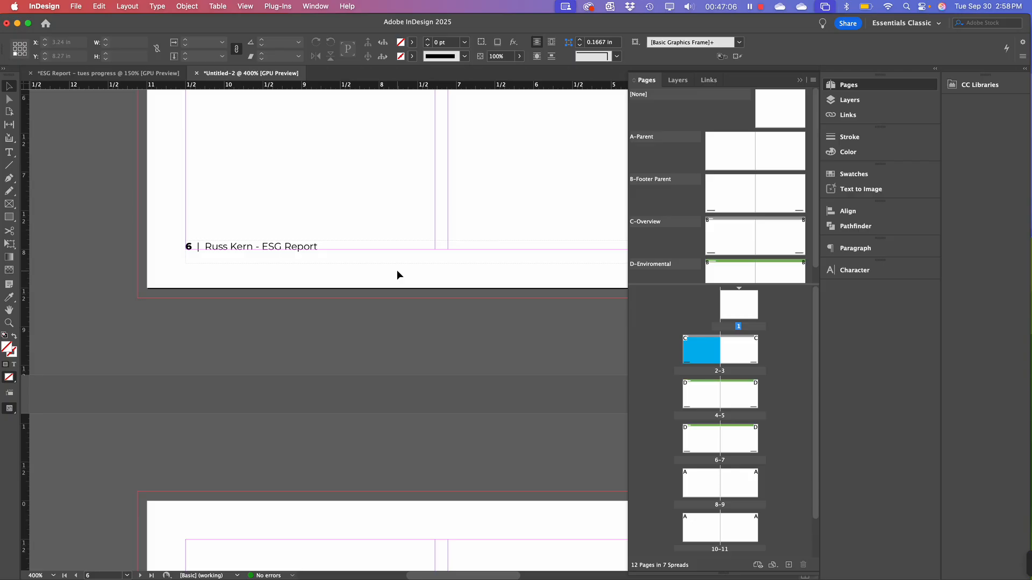
scroll(397, 272, down, 15)
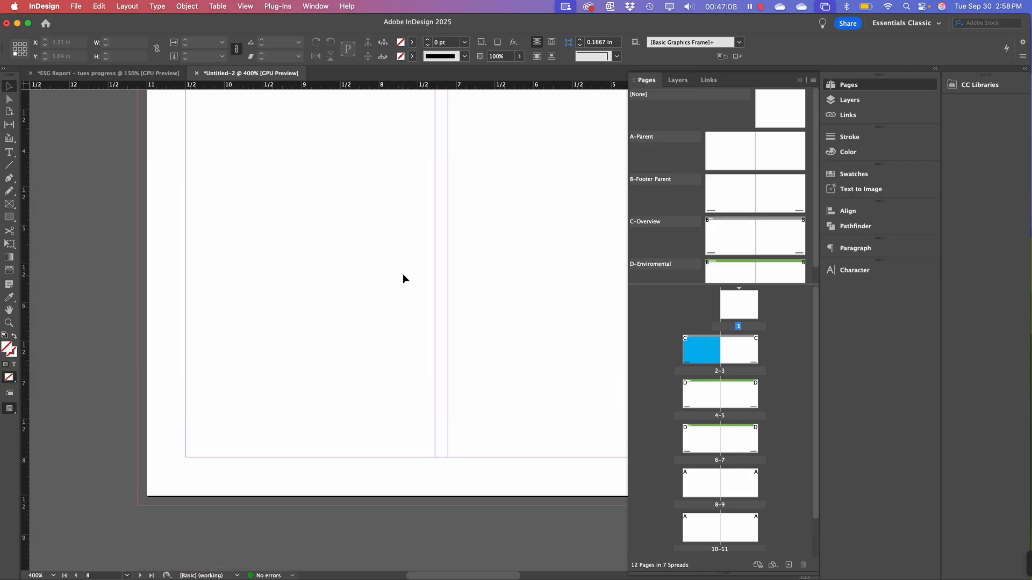
scroll(405, 272, up, 1)
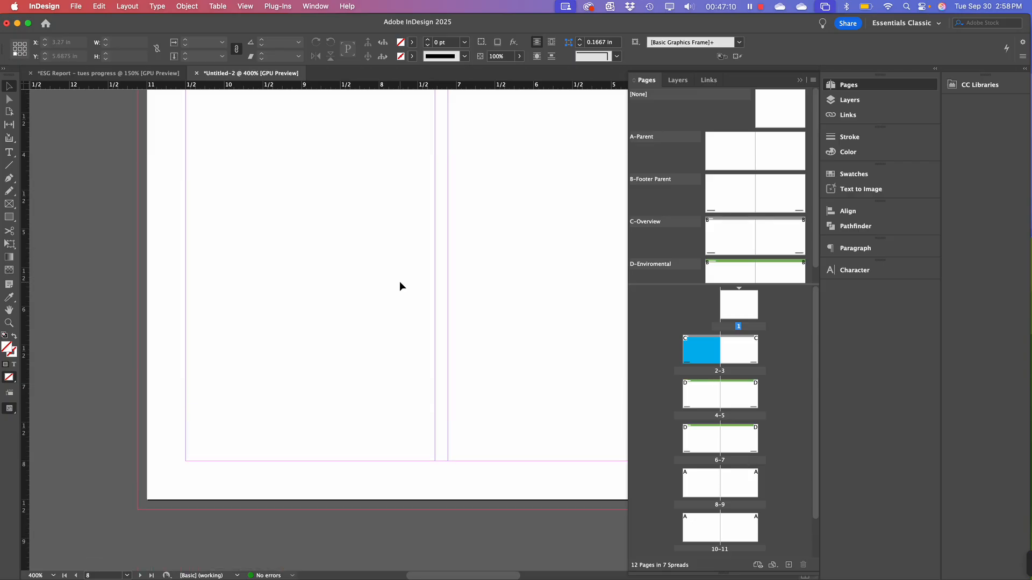
scroll(384, 319, up, 2)
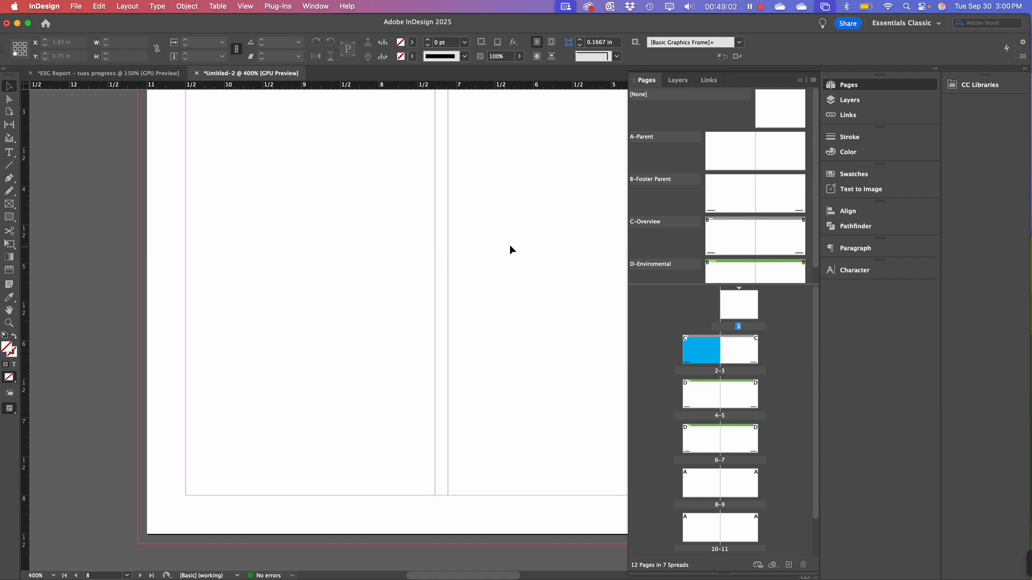
Delete the blue frame covering page 2 and show the whole page at 200% zoom
double_click(698, 364)
click(460, 364)
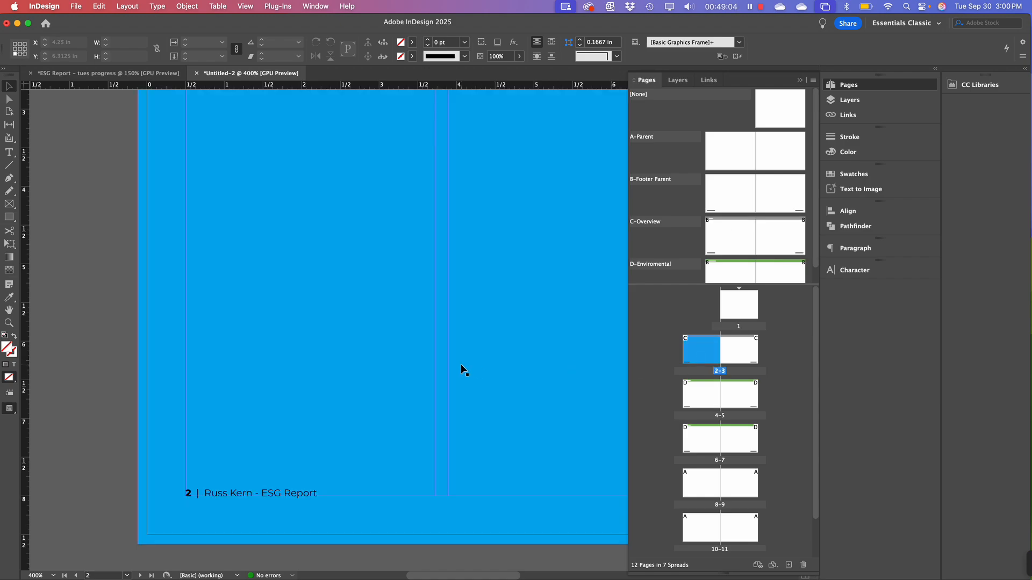
drag(433, 302, 405, 325)
key(Delete)
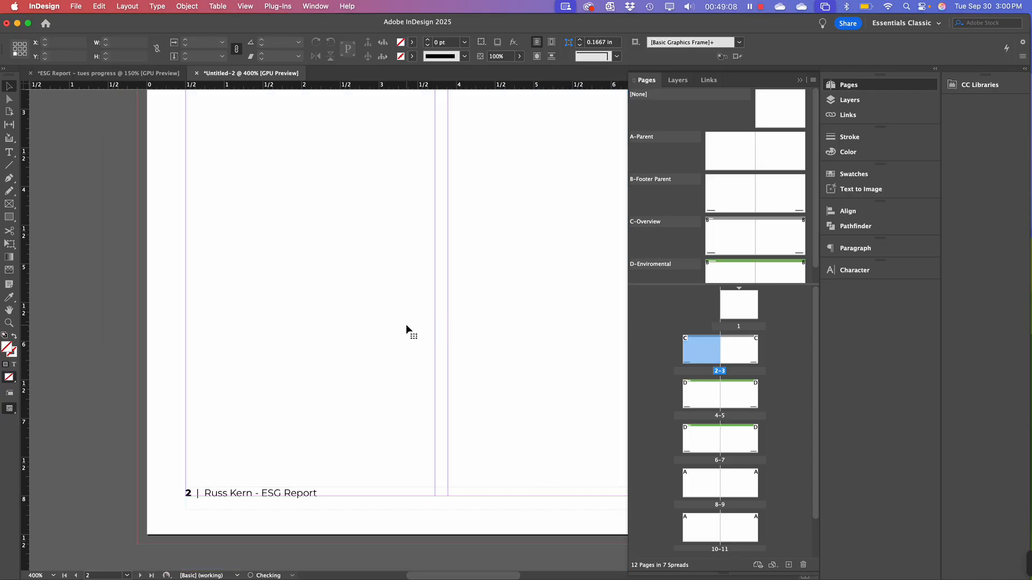
drag(438, 279, 355, 373)
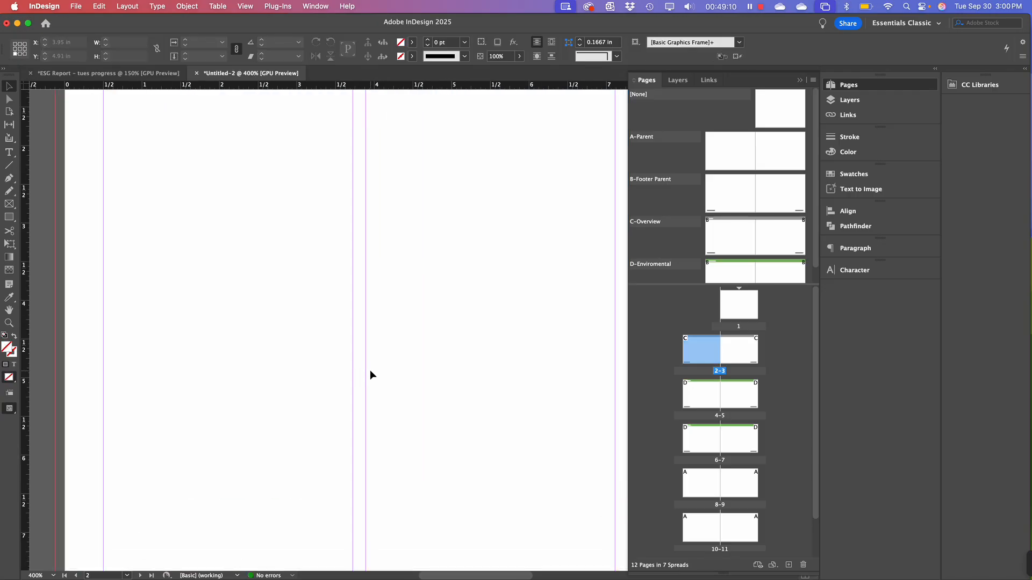
key(super+minus)
drag(442, 353, 389, 346)
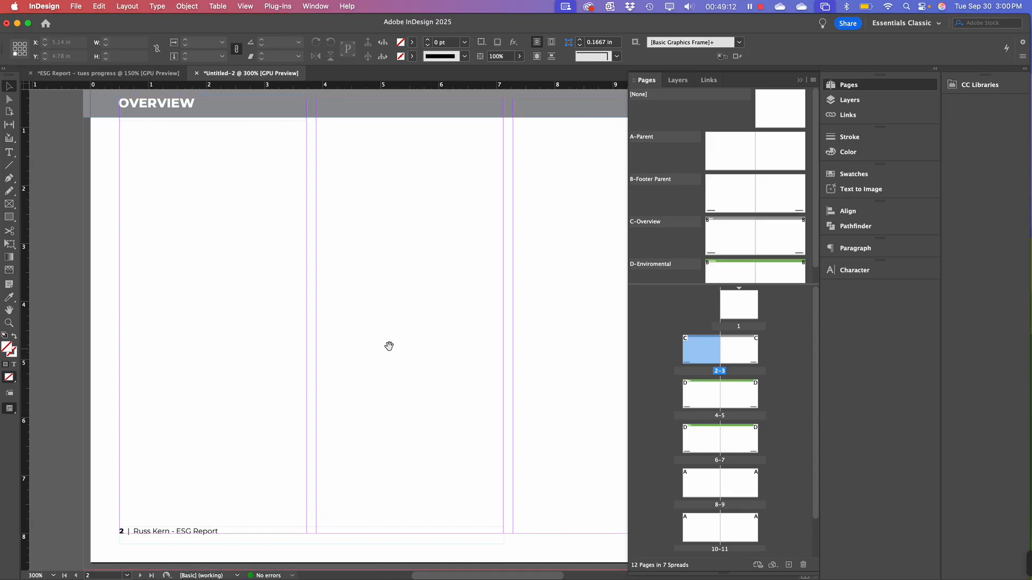
key(super+minus)
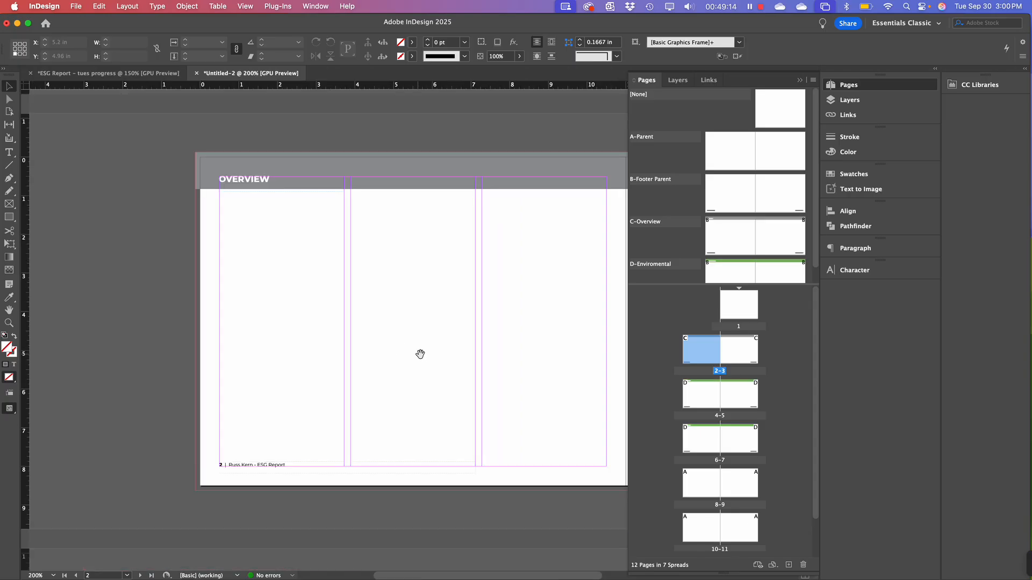
scroll(420, 353, right, 5)
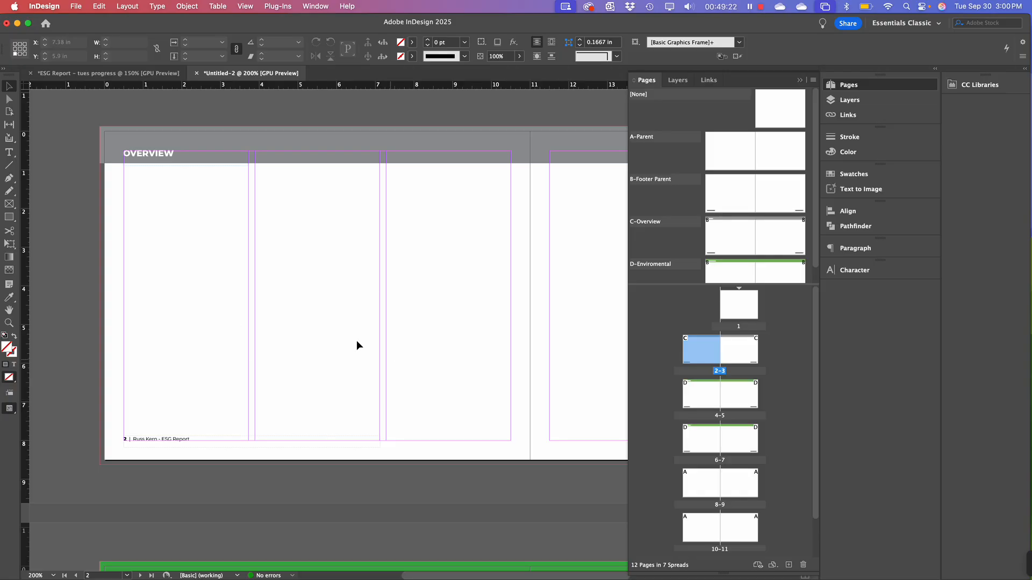
Switch to Google Chrome and bring up the Front Cover and CEO Letter section in the Empirico Doc
key(super+Tab)
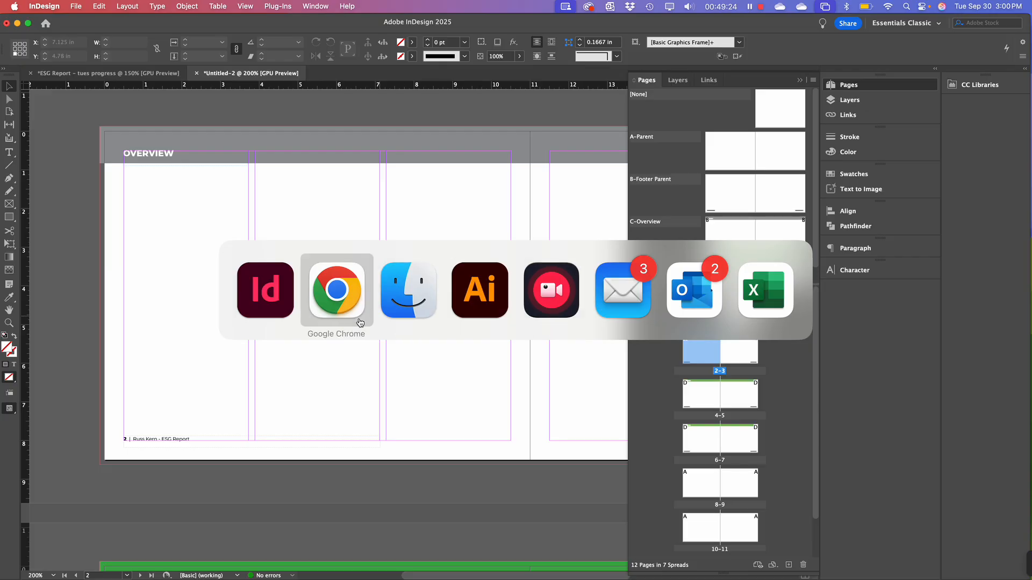
click(350, 293)
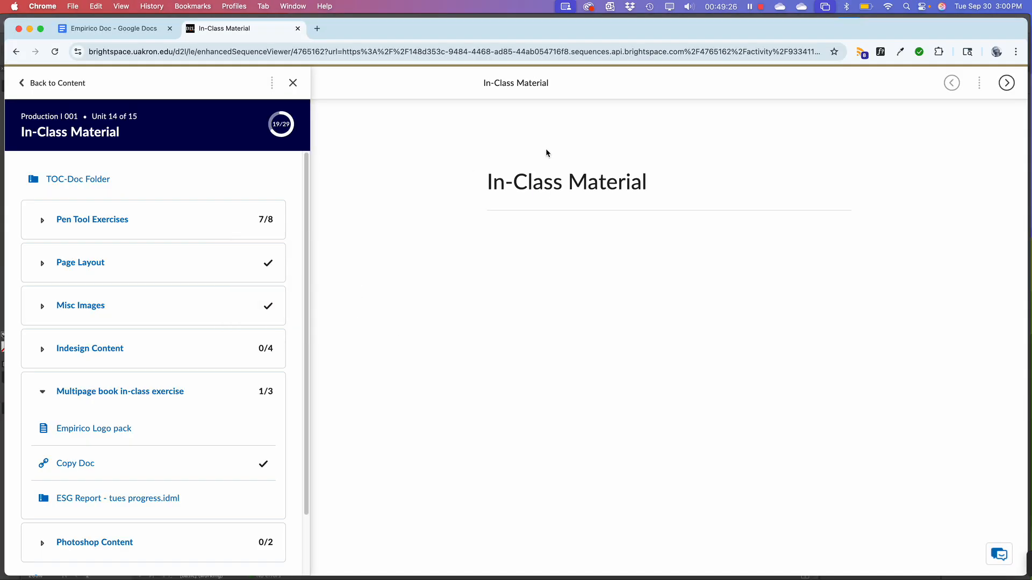
click(128, 27)
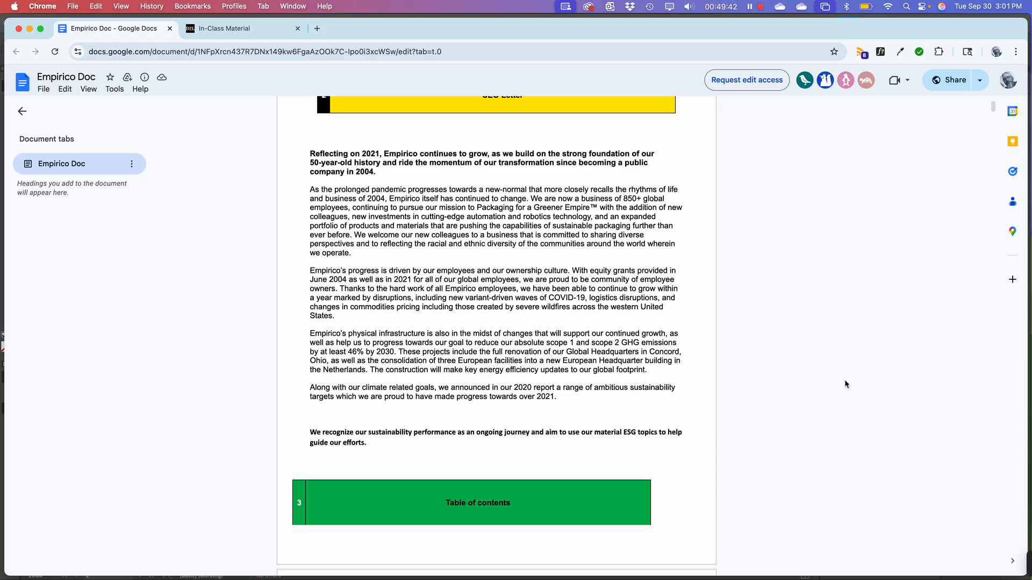
scroll(584, 291, up, 3)
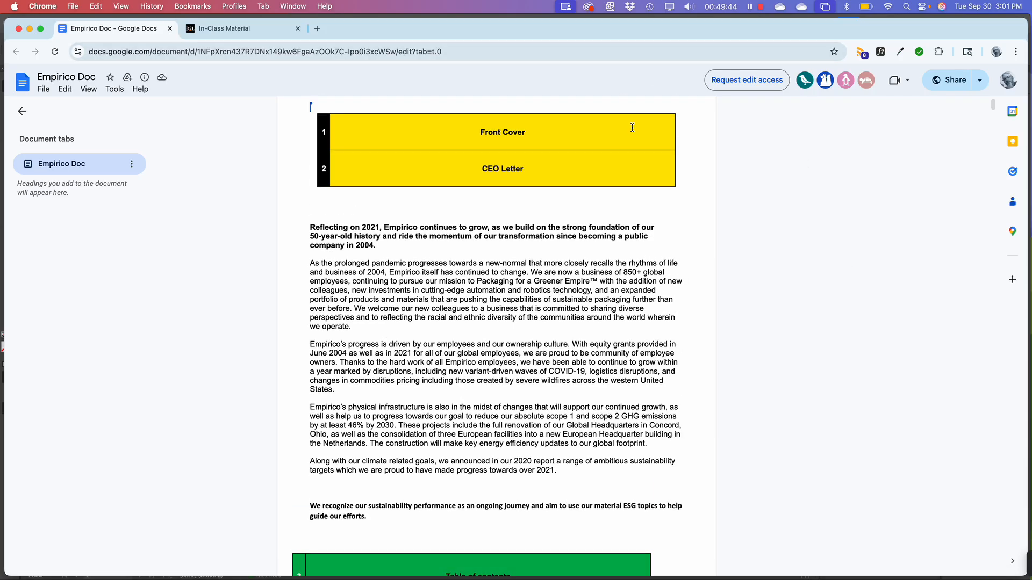
Copy the whole CEO Letter text, from "Reflecting on 2021" through "guide our efforts."
scroll(609, 320, down, 3)
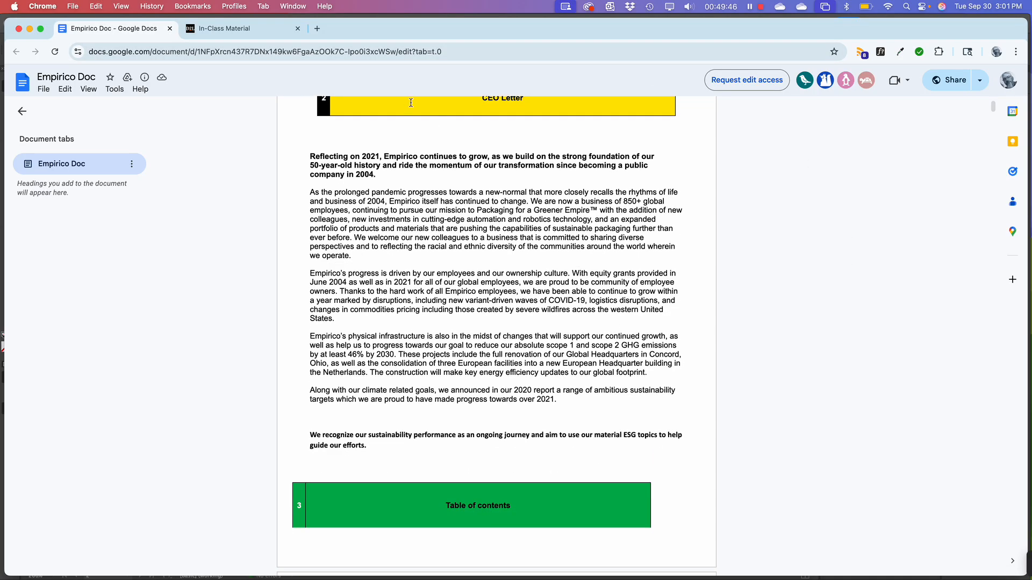
drag(294, 161, 373, 448)
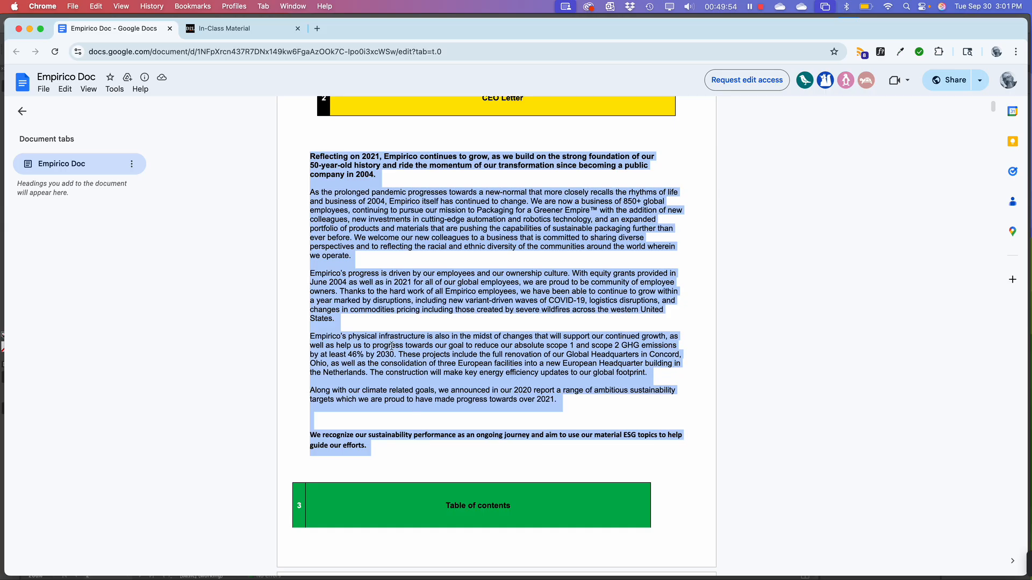
right_click(377, 208)
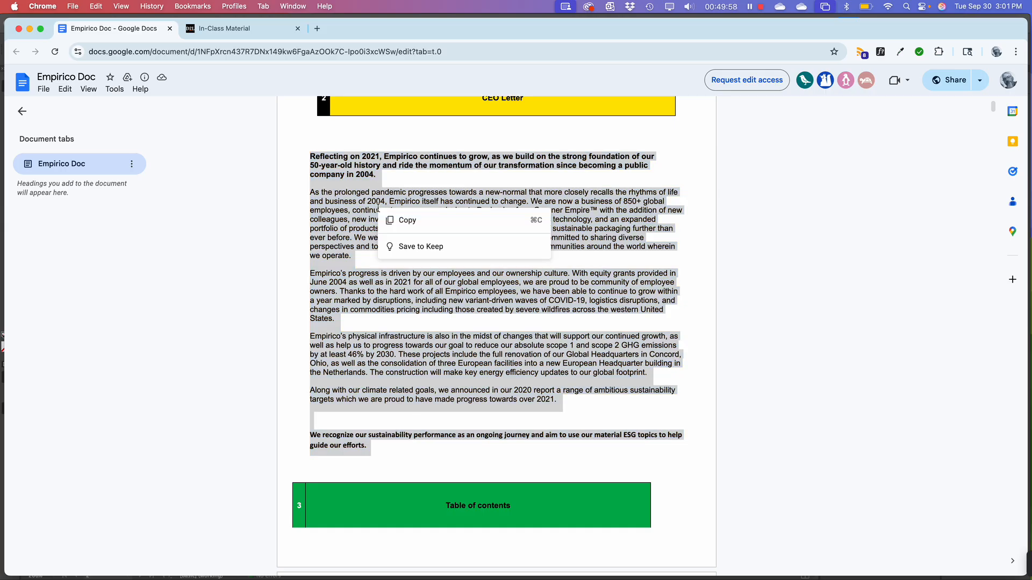
click(425, 221)
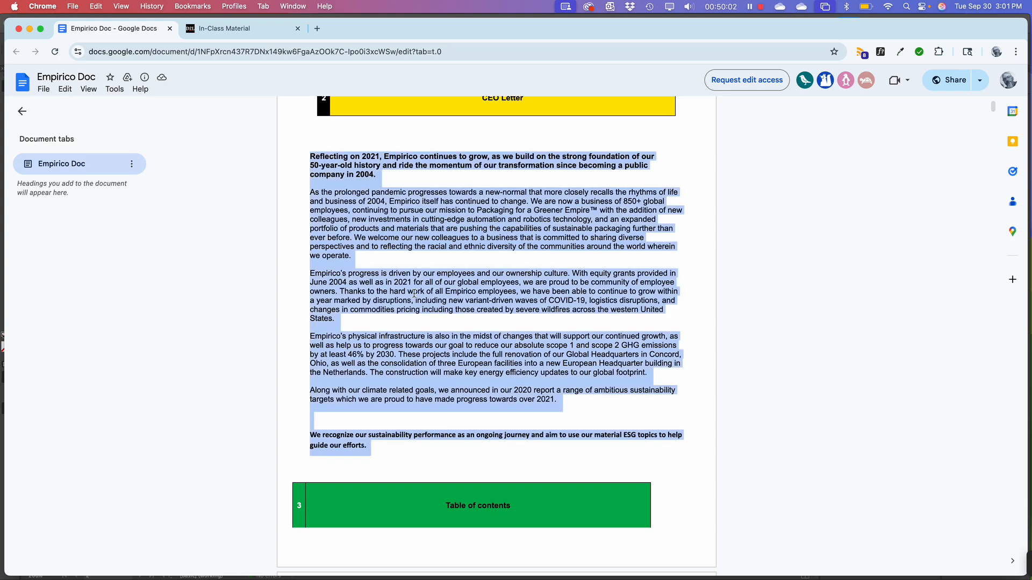
scroll(434, 282, down, 3)
scroll(434, 283, down, 3)
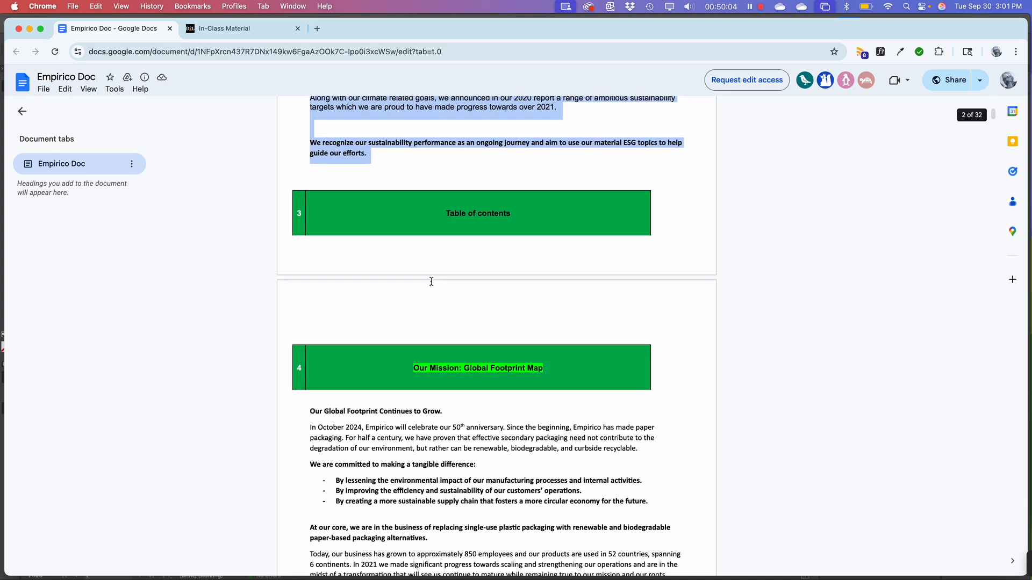
scroll(422, 292, up, 6)
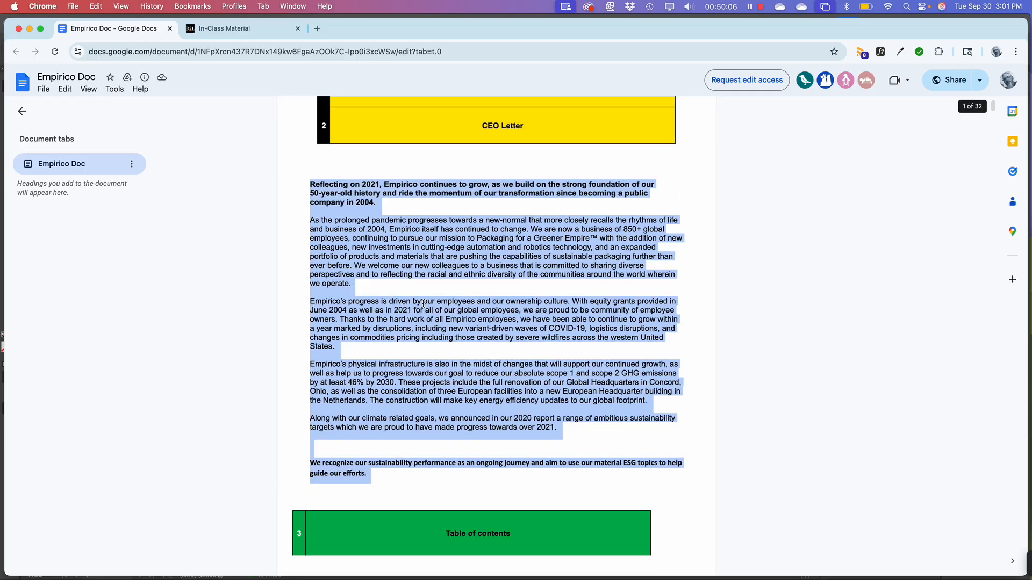
scroll(424, 307, down, 6)
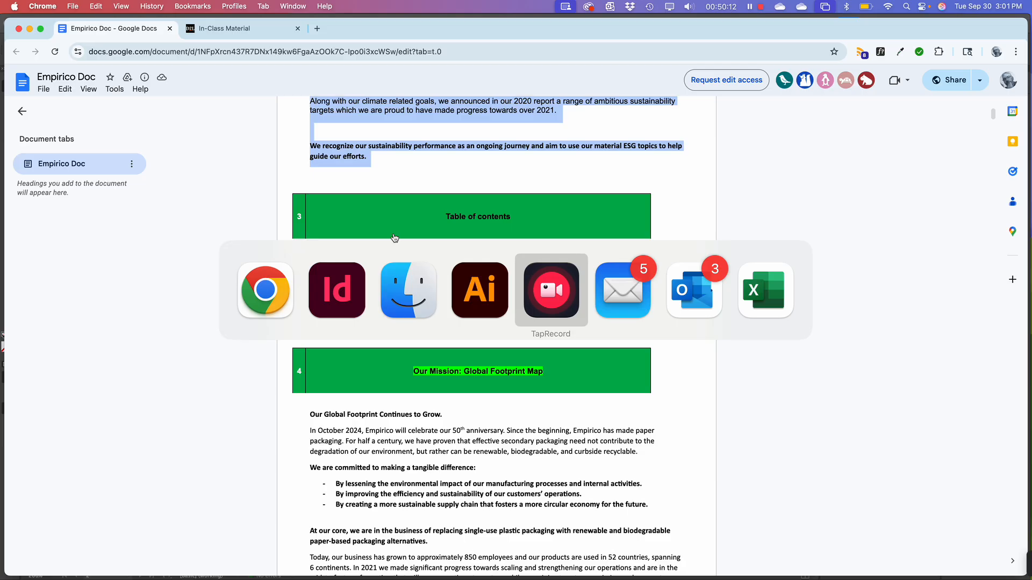
Switch to Adobe InDesign, show page 2 up close, and narrow the panel dock and the page thumbnails area to free canvas space
click(339, 295)
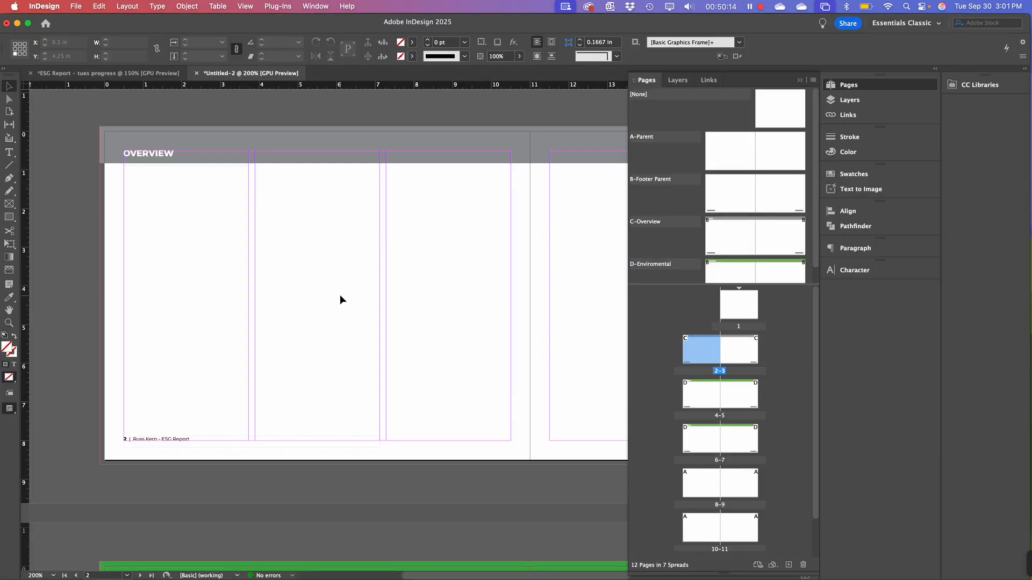
double_click(696, 359)
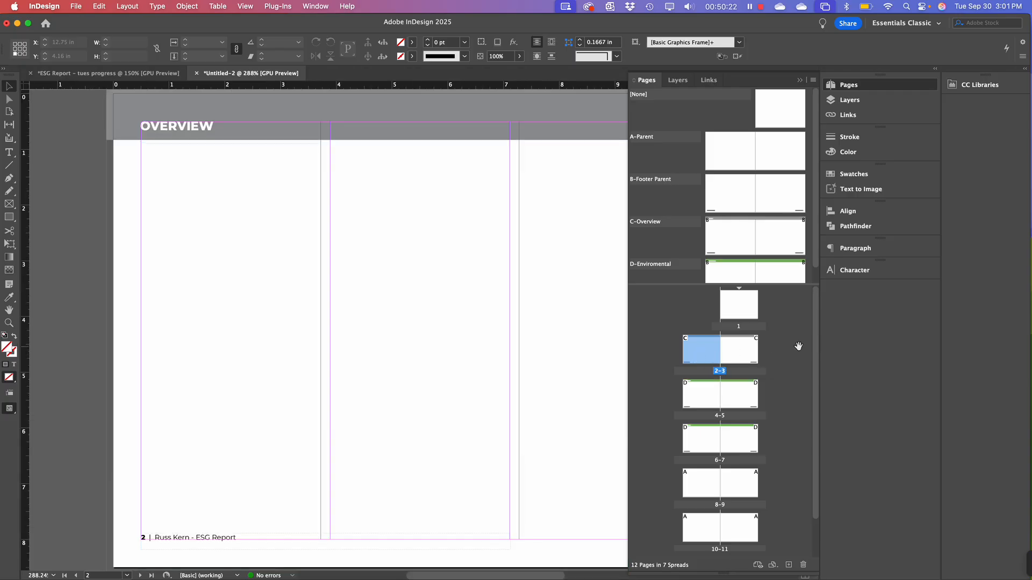
drag(821, 344, 893, 331)
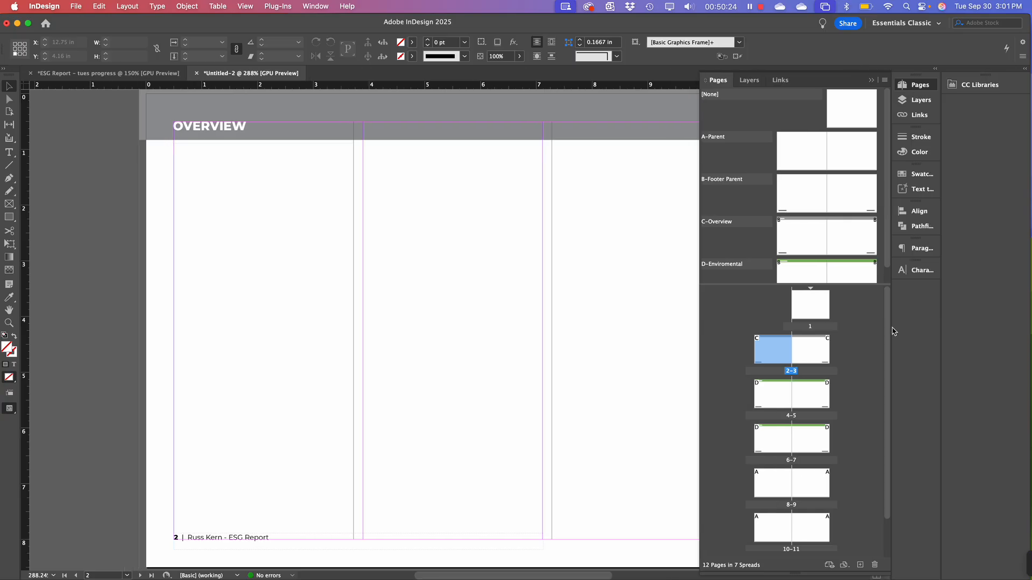
click(701, 313)
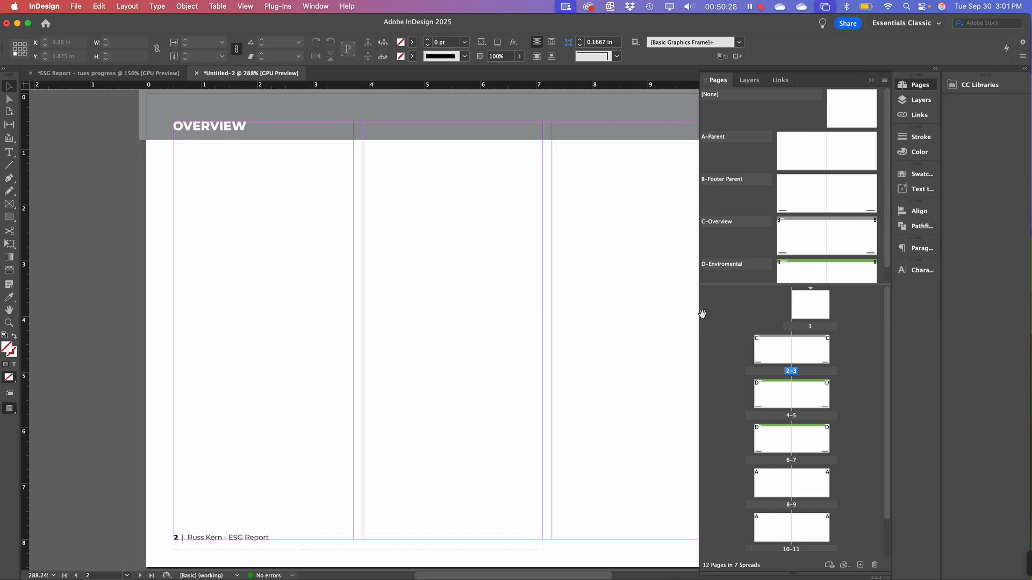
drag(698, 323, 764, 323)
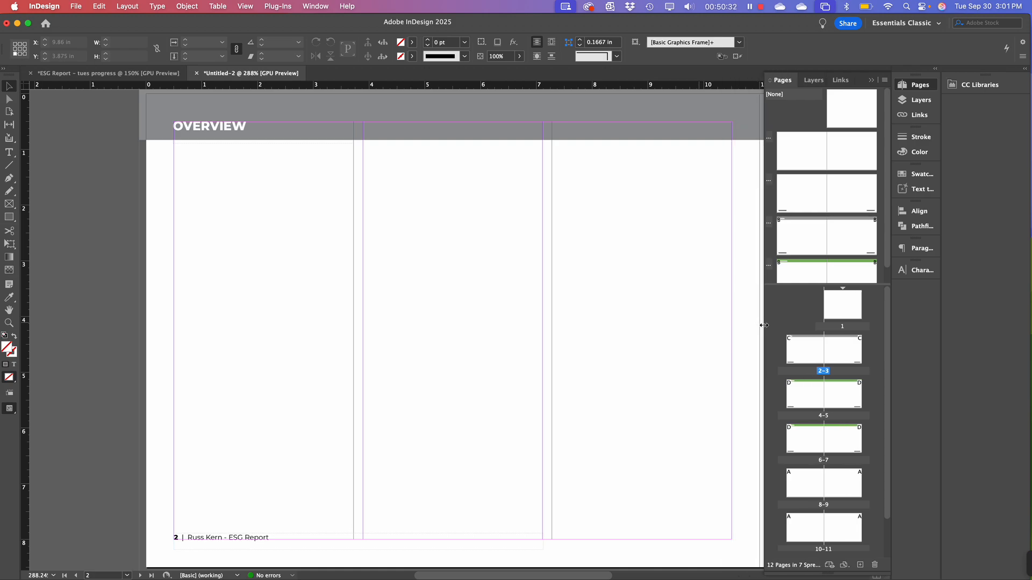
drag(509, 362, 419, 363)
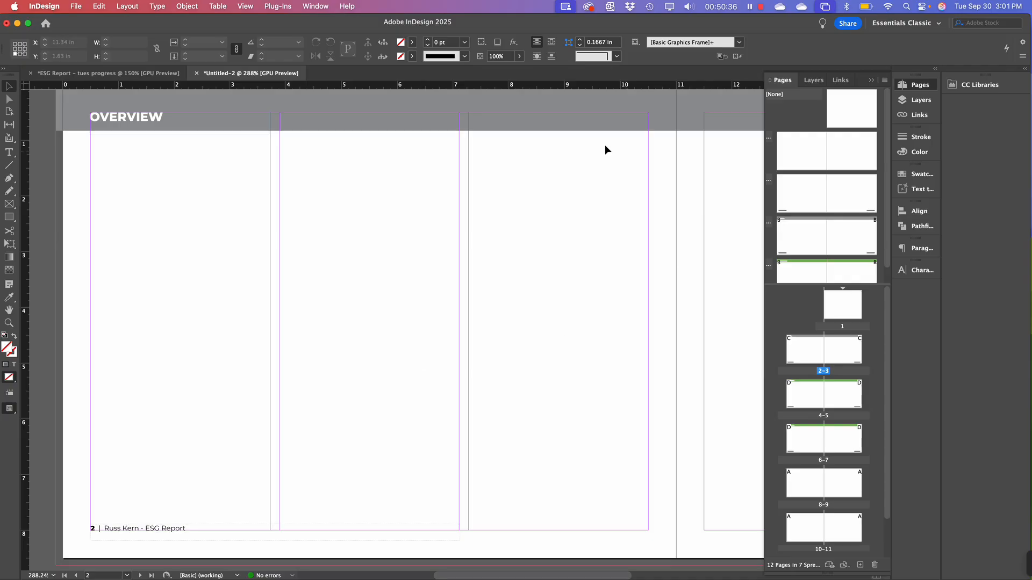
Draw a text frame about 10 in wide and 6.46 in high across page 2's three columns and paste the copied letter into it
click(9, 153)
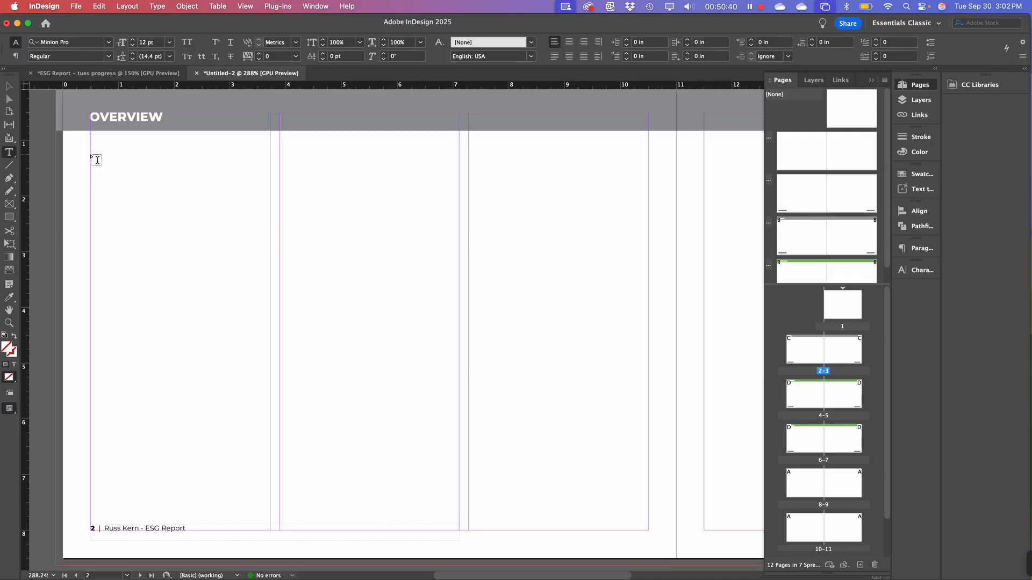
drag(92, 157, 648, 514)
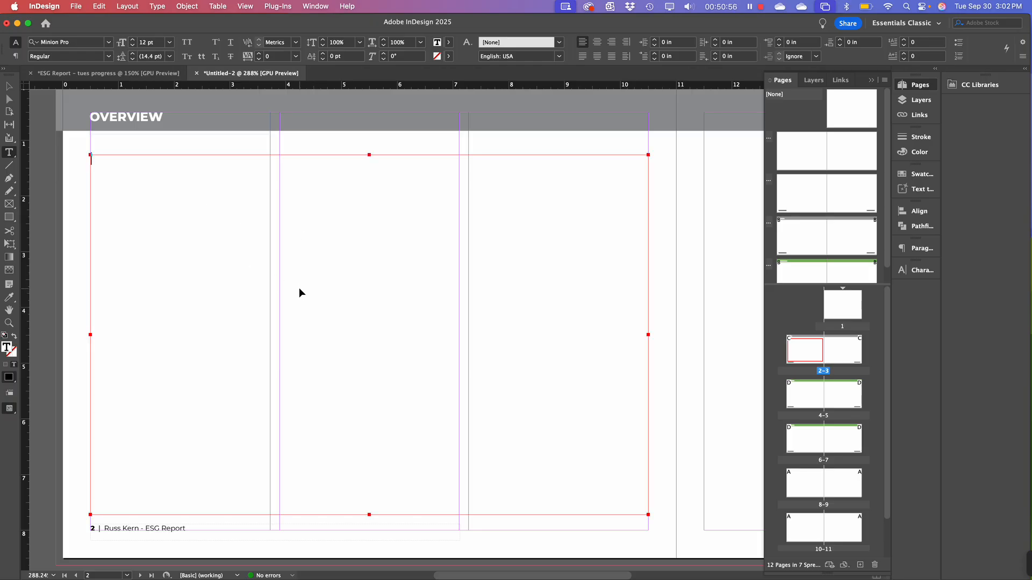
key(super+v)
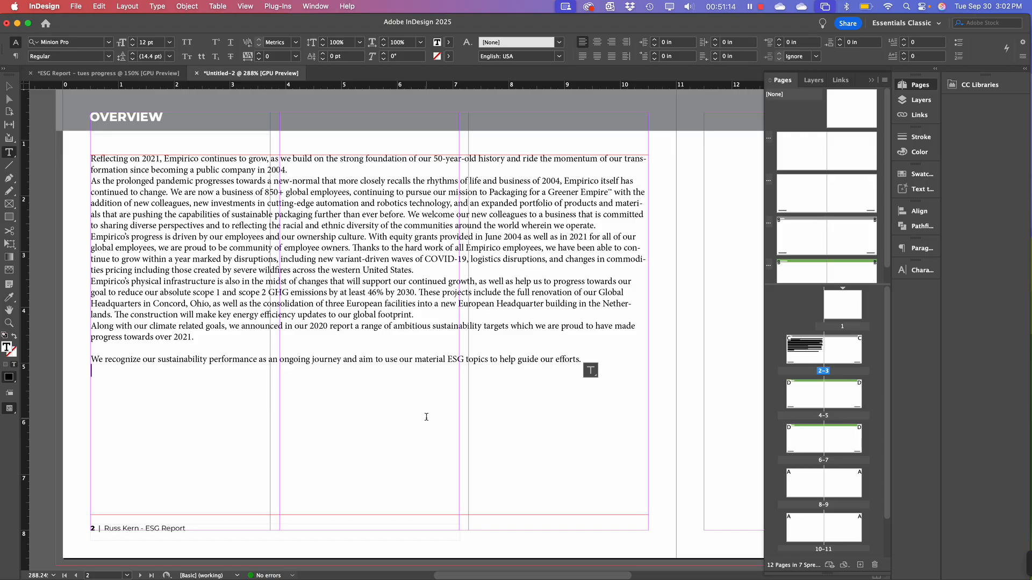
Add the title line "Letter from the CEO" above the first paragraph of the pasted letter
click(347, 304)
click(91, 158)
key(Return)
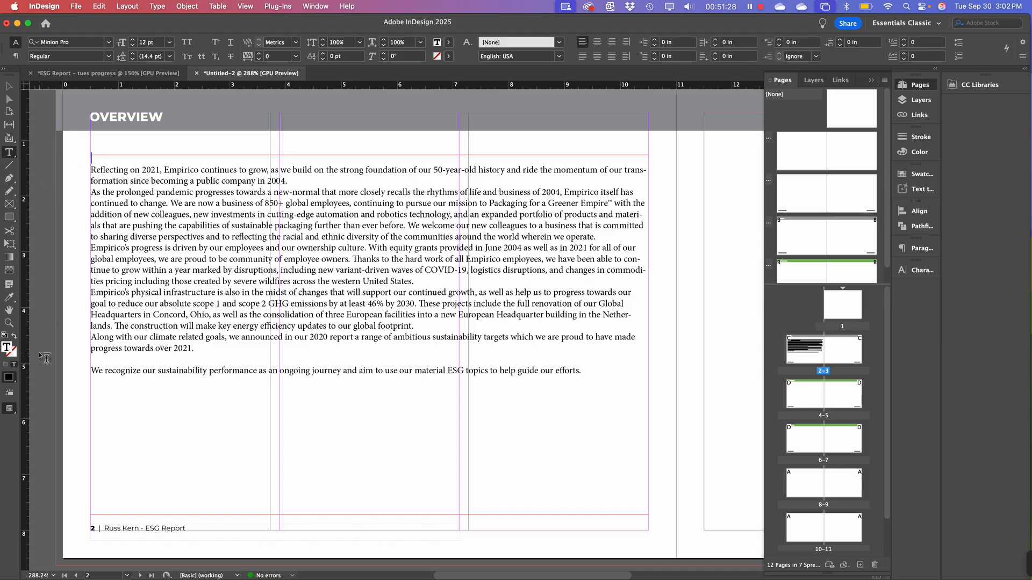
text(L)
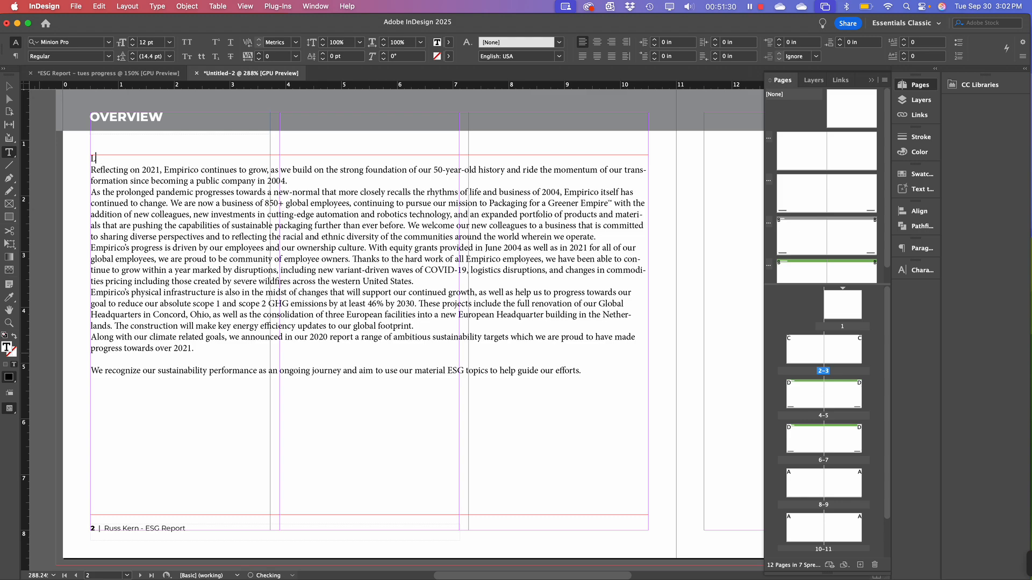
text(etter from the)
key(BackSpace)
key(BackSpace)
key(BackSpace)
key(BackSpace)
text(the CEO)
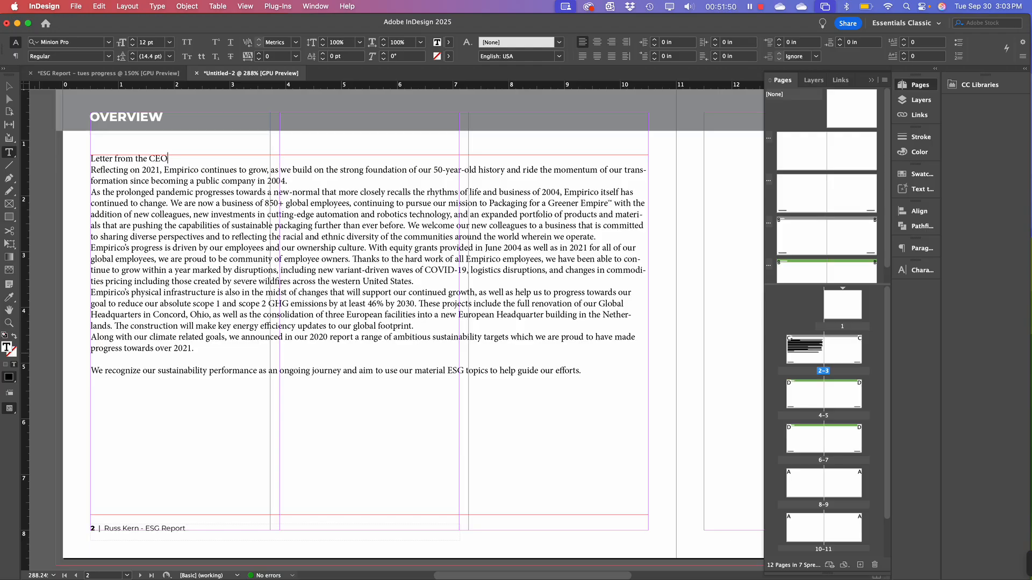
Divide the letter's text frame into 3 columns in its Text Frame Options
click(9, 86)
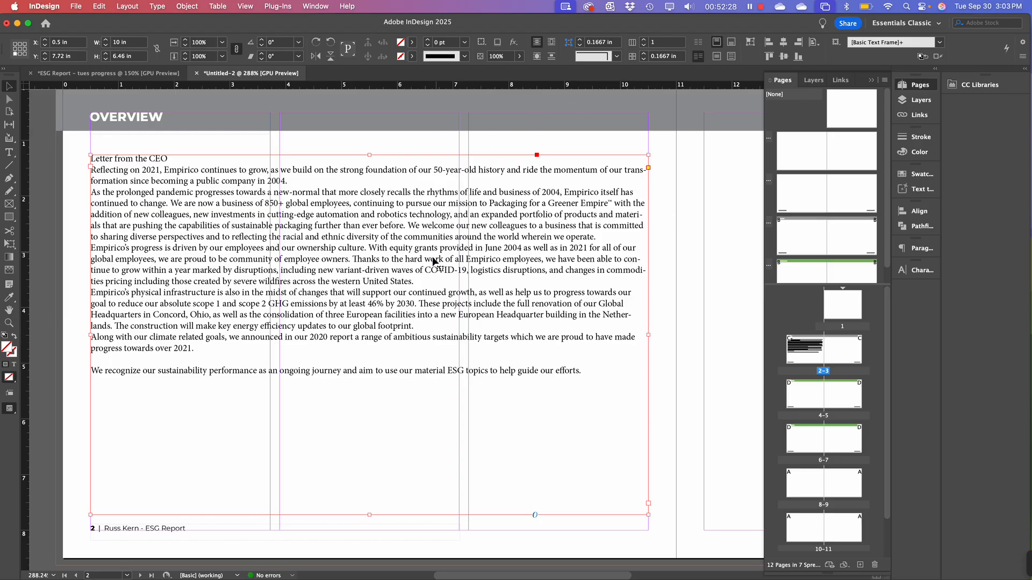
scroll(395, 266, down, 2)
scroll(396, 241, right, 1)
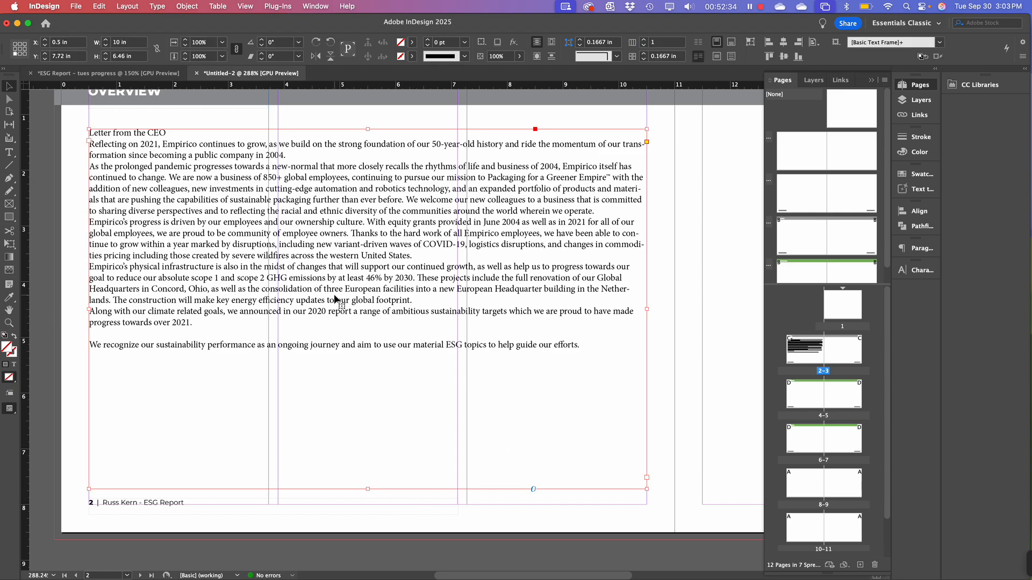
right_click(385, 160)
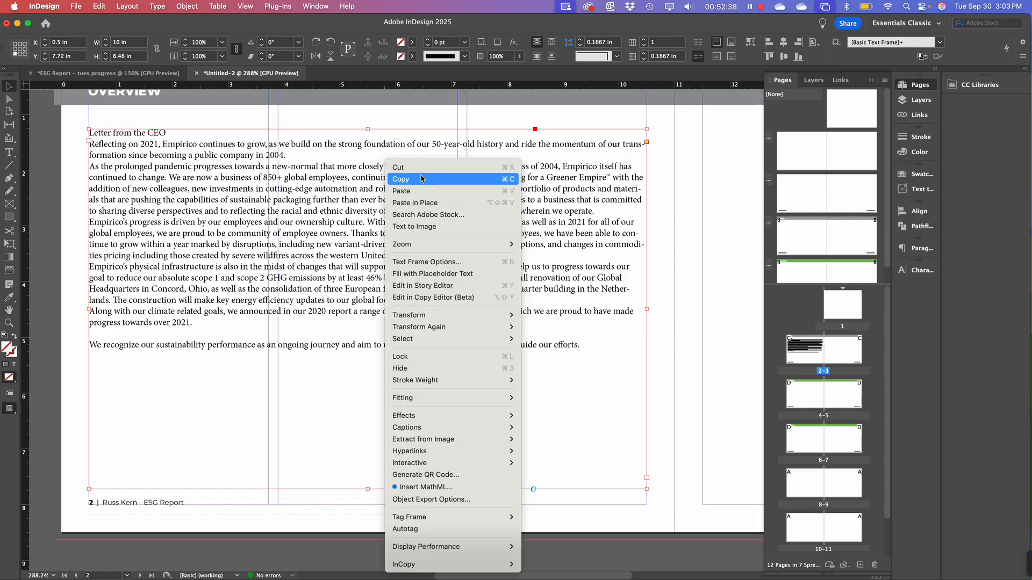
click(422, 262)
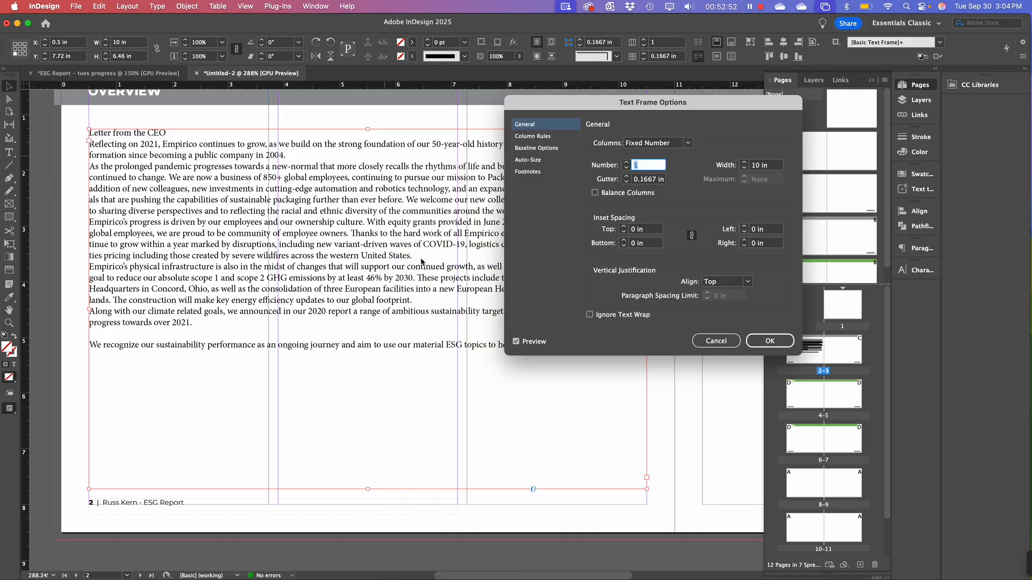
drag(611, 103, 681, 31)
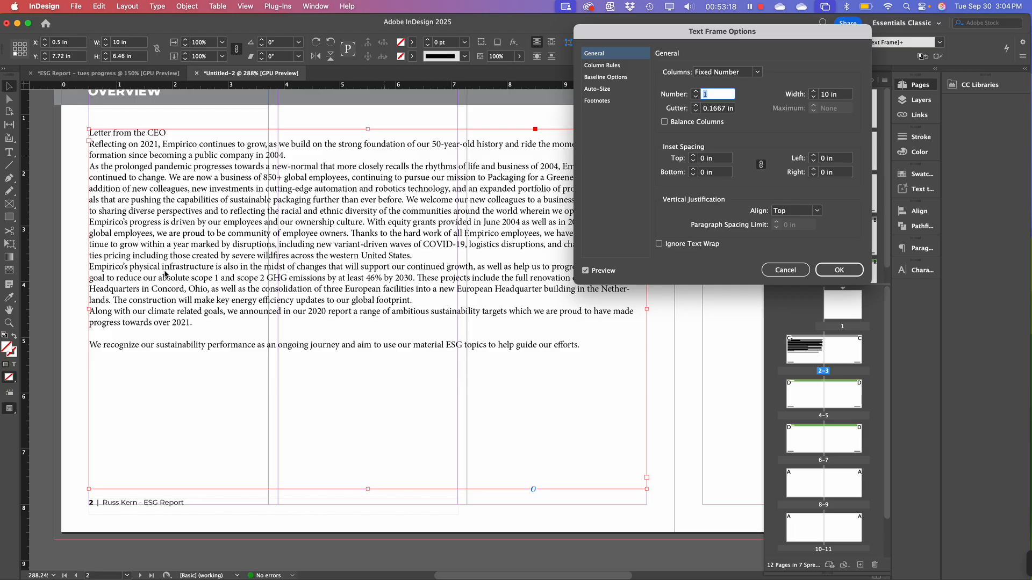
click(696, 91)
click(696, 91)
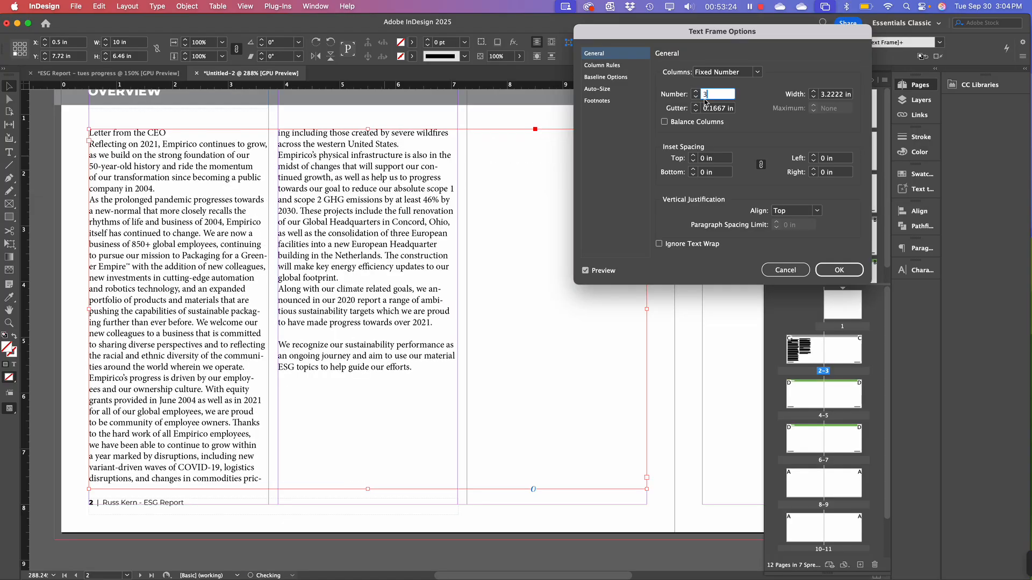
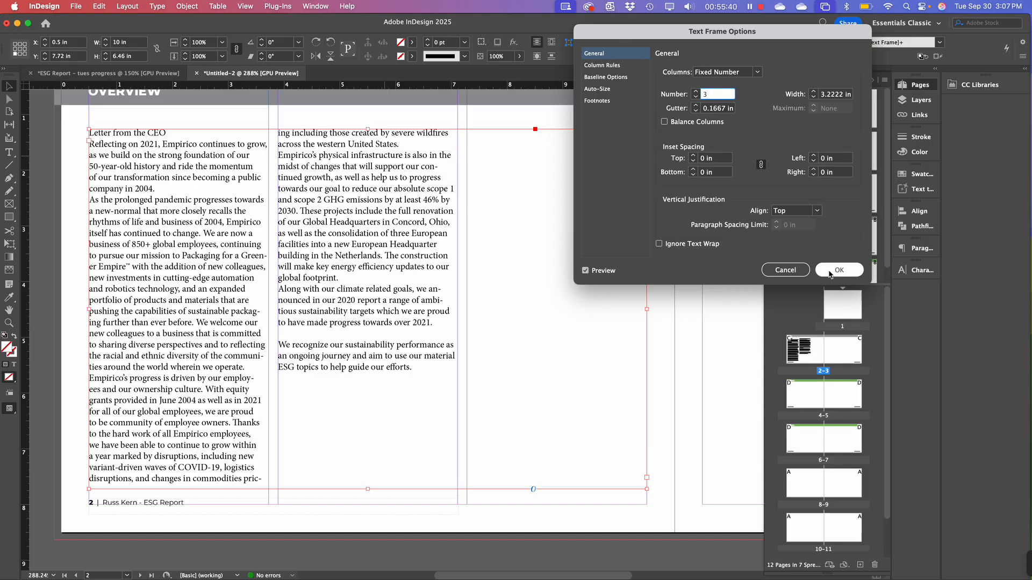
click(830, 274)
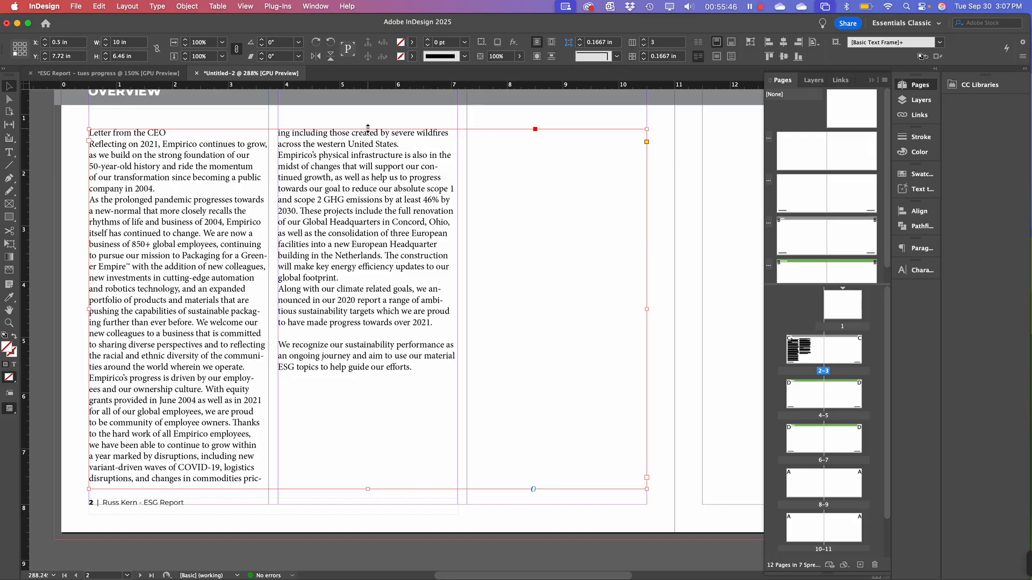
Lower the letter frame's top edge to about 5.06 in high and draw a title frame about 6.55 by 0.955 in above it
drag(368, 135, 351, 214)
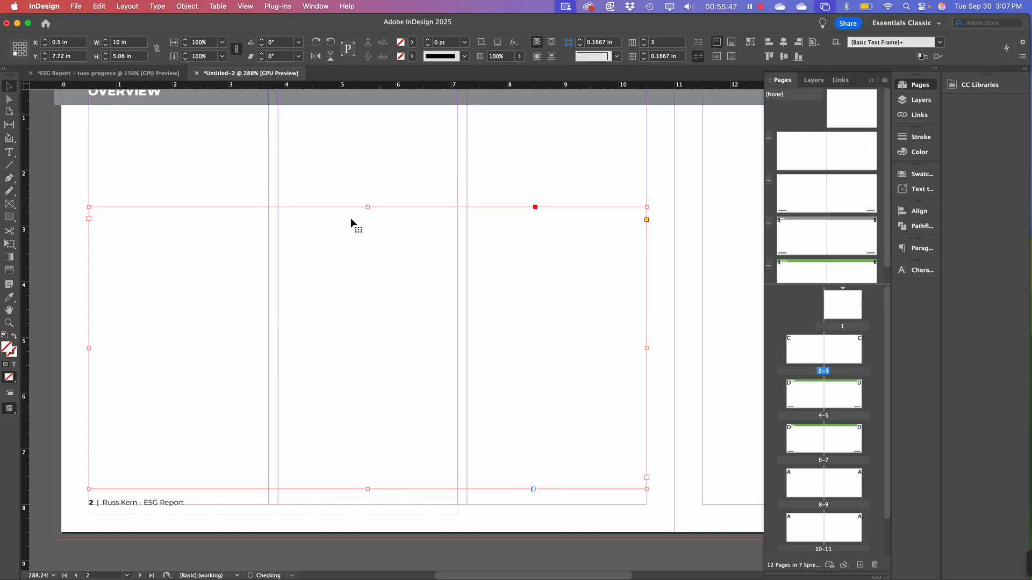
click(9, 152)
drag(89, 127, 455, 180)
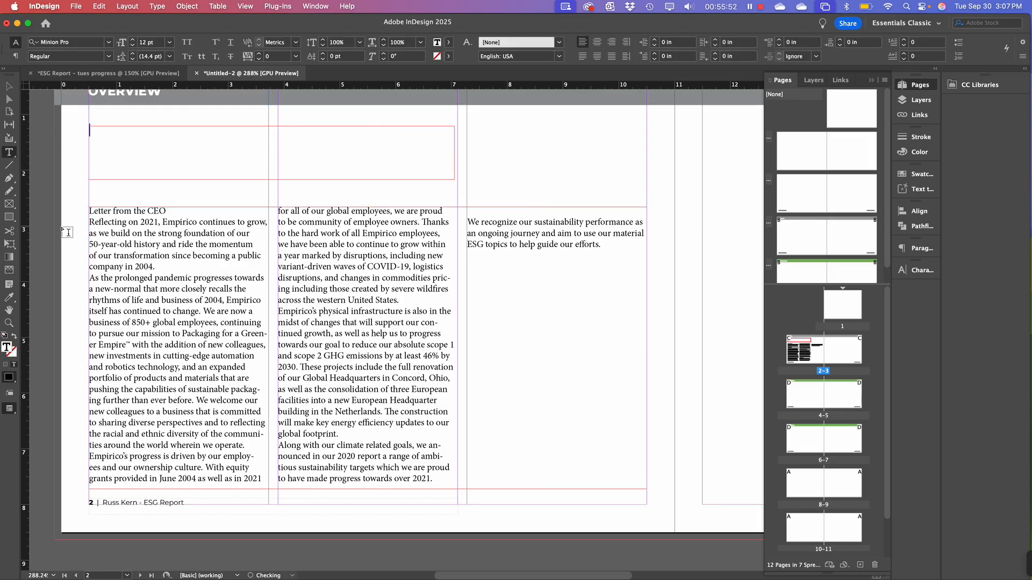
Move the "Letter from the CEO" line out of the letter text into the empty frame above it
click(118, 212)
triple_click(118, 212)
key(super+x)
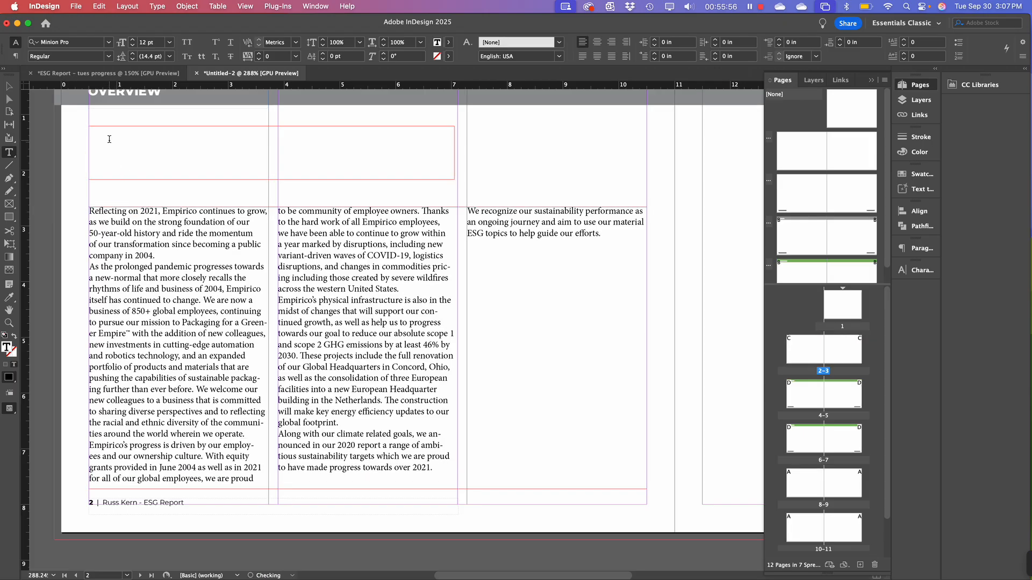
click(92, 147)
key(super+v)
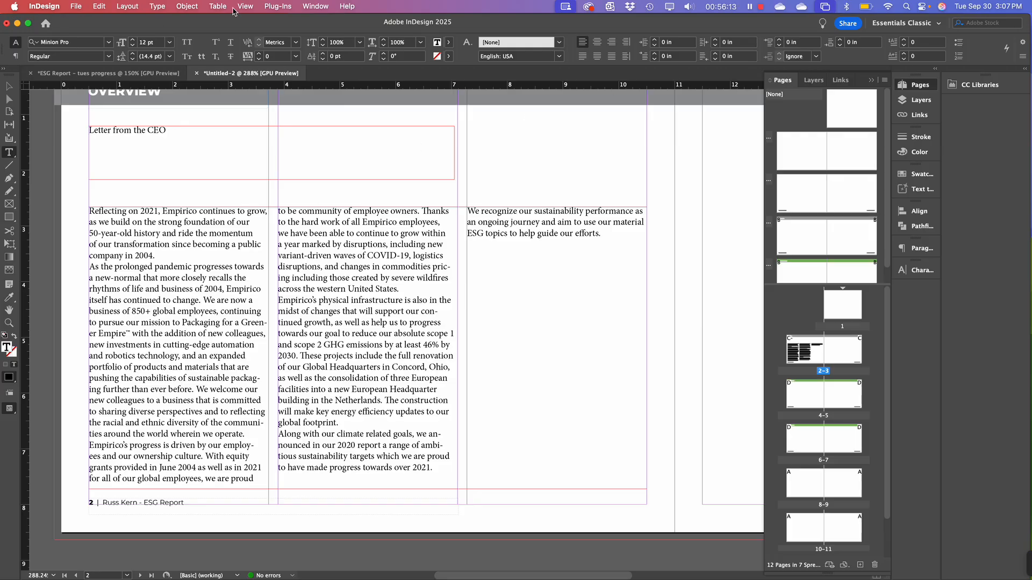
Try nudging the title frame off the column edge, and undo the separate title frame and the letter frame's resizing
click(9, 86)
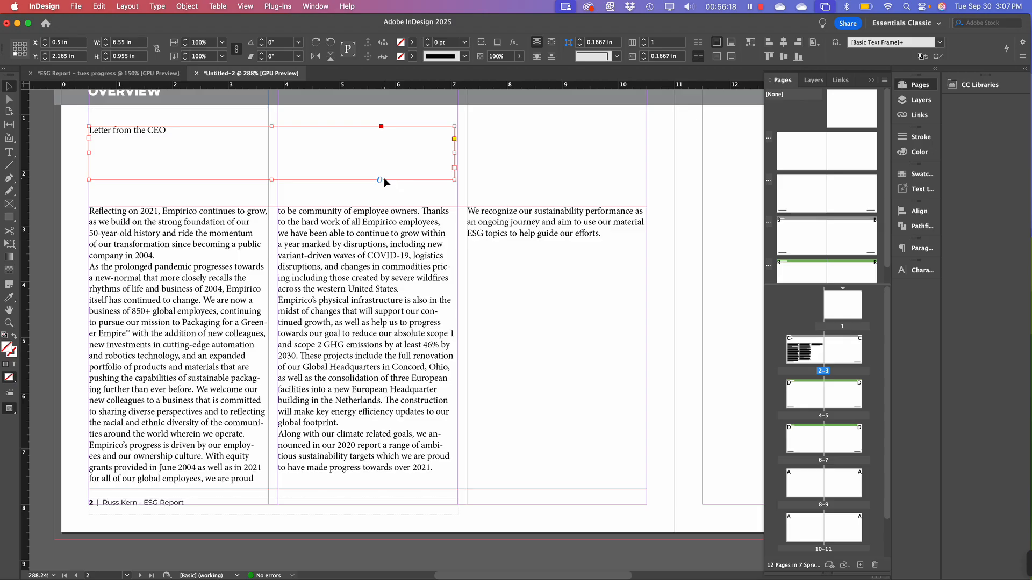
mouse_move(385, 178)
mouse_down()
mouse_move(383, 150)
mouse_move(383, 179)
mouse_up()
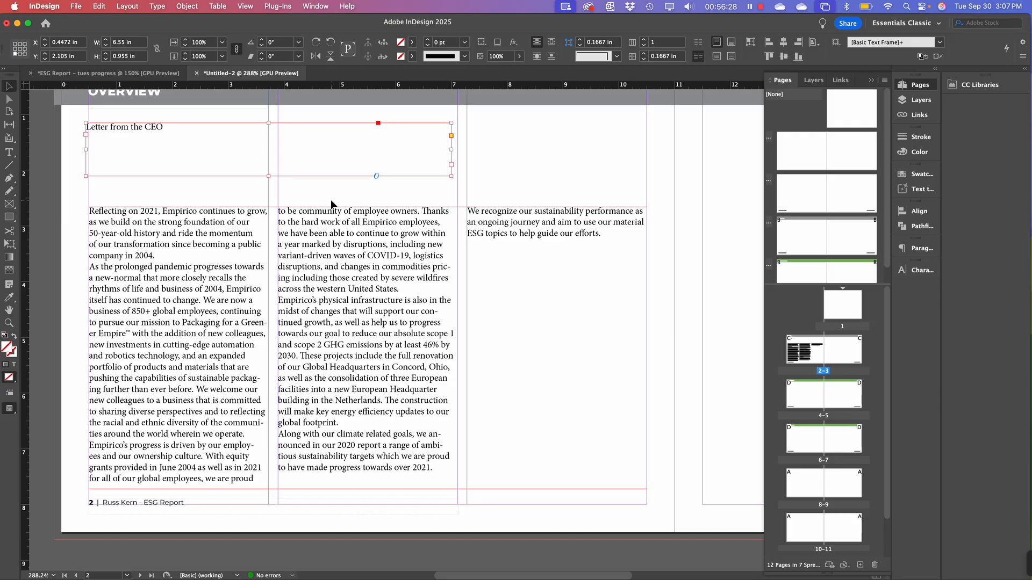
drag(371, 180, 375, 182)
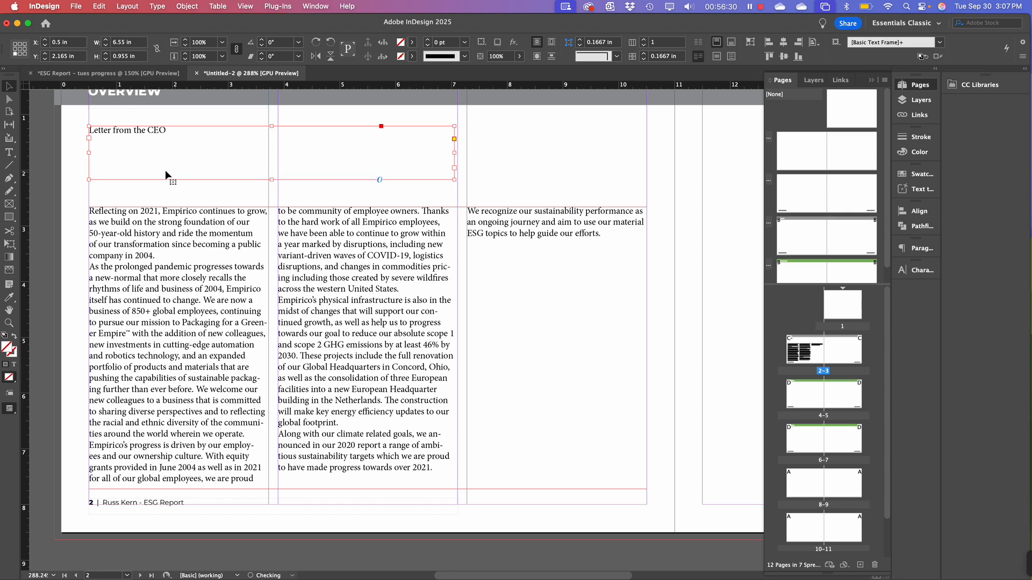
key(Delete)
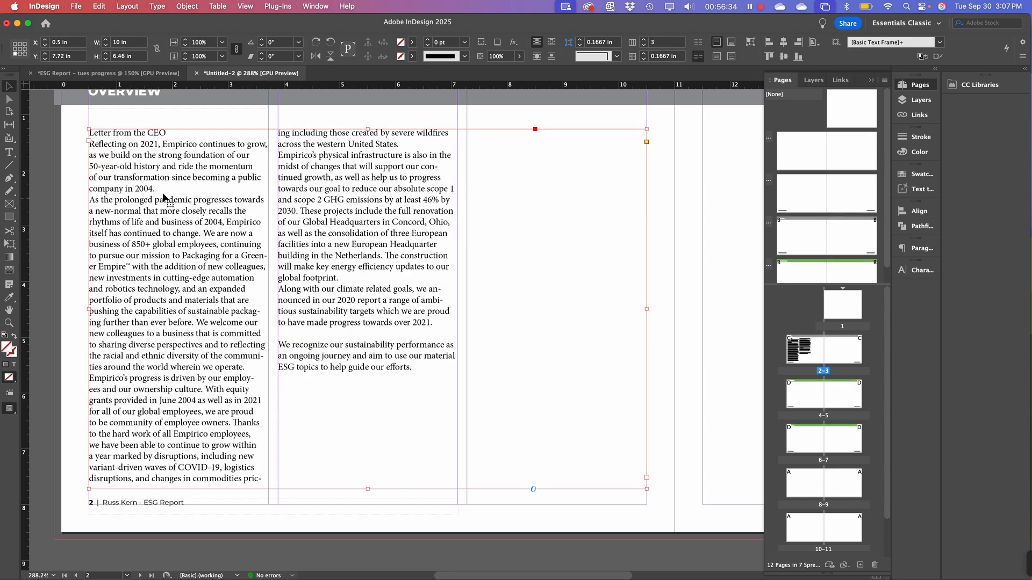
scroll(328, 253, up, 1)
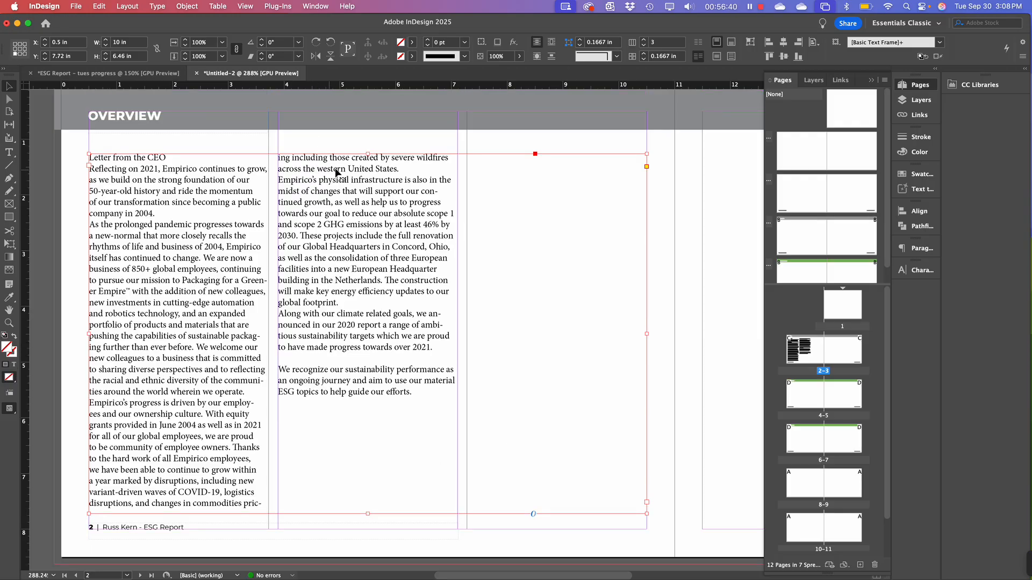
scroll(444, 273, up, 2)
scroll(445, 273, down, 1)
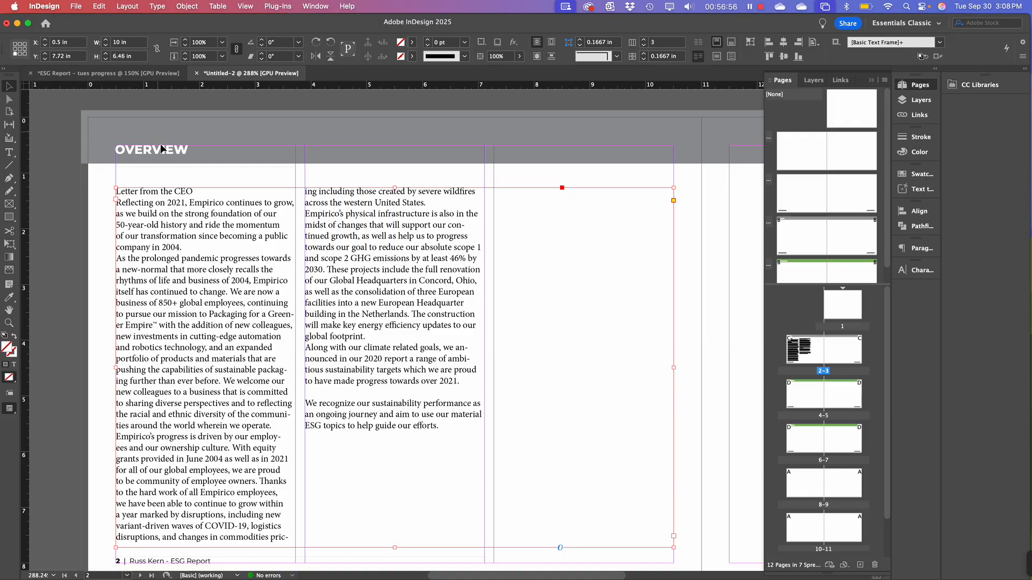
scroll(118, 295, down, 5)
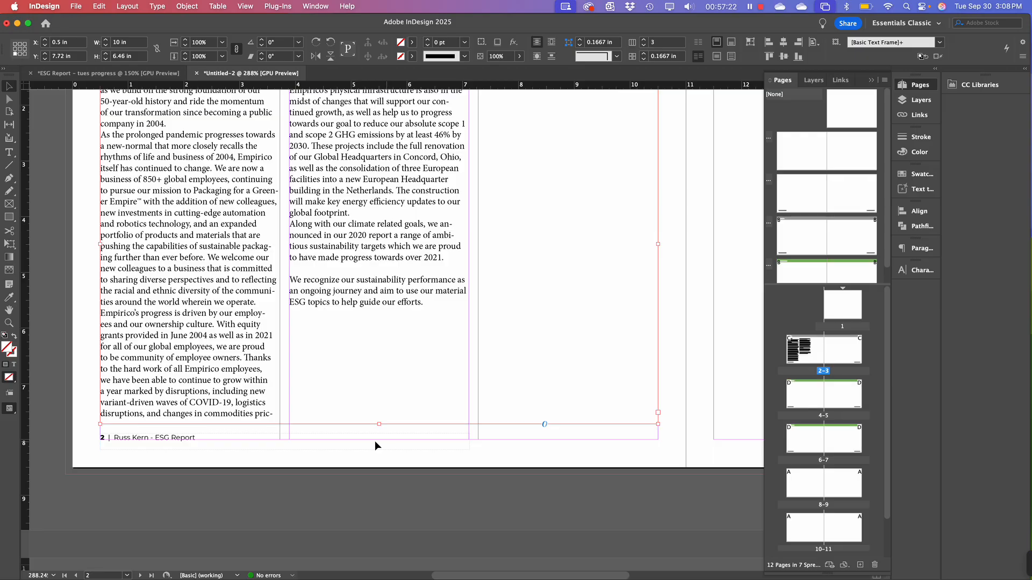
drag(416, 206, 403, 372)
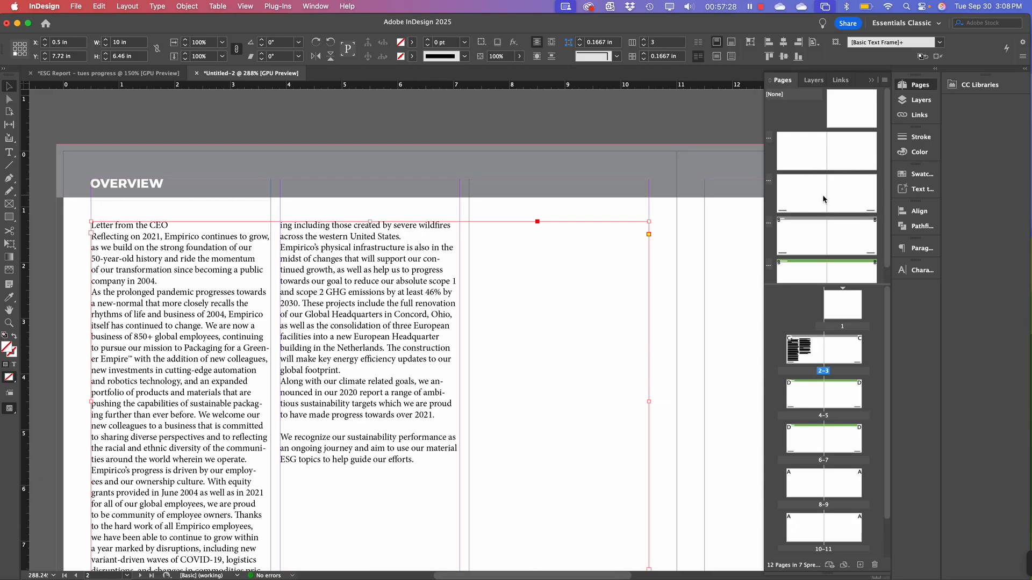
Open the B-Footer parent spread and bring up the Margins and Columns settings for both of its pages
click(788, 209)
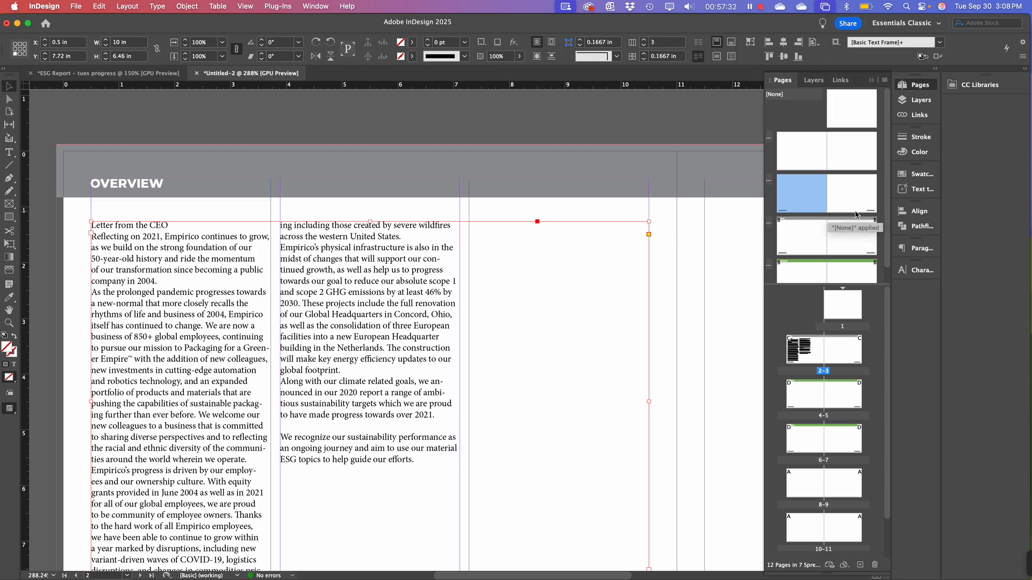
double_click(814, 194)
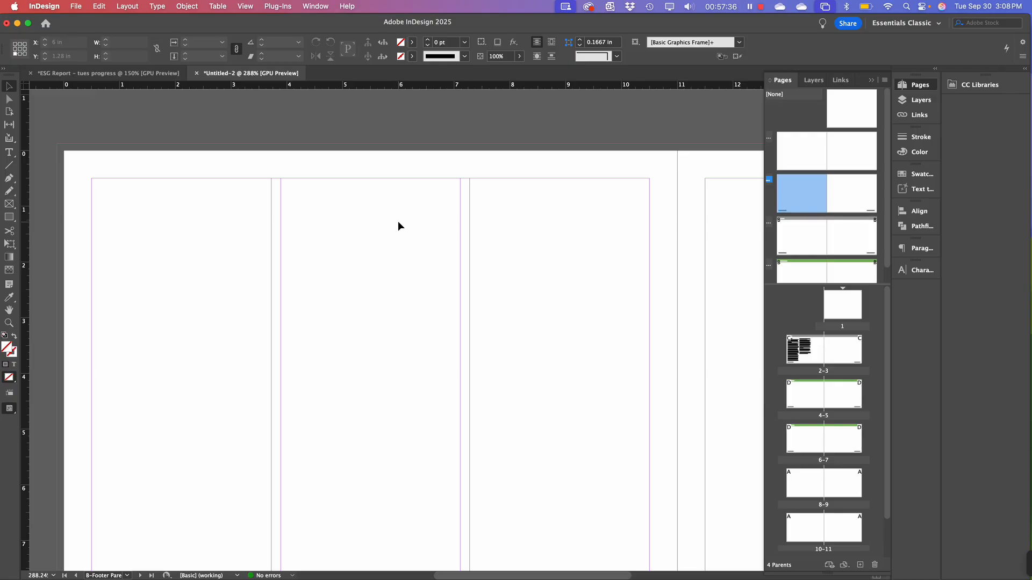
scroll(436, 263, down, 4)
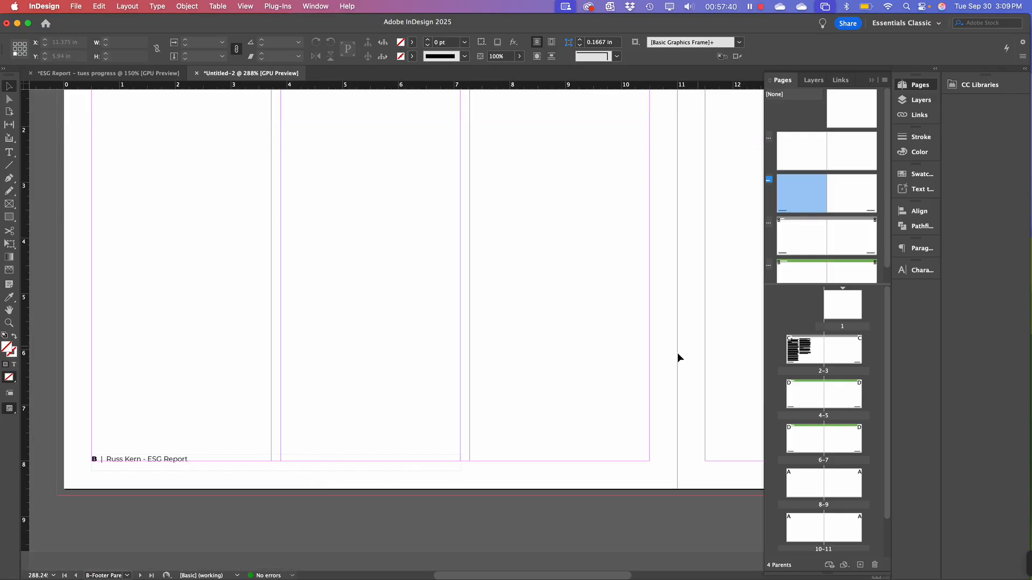
click(847, 181)
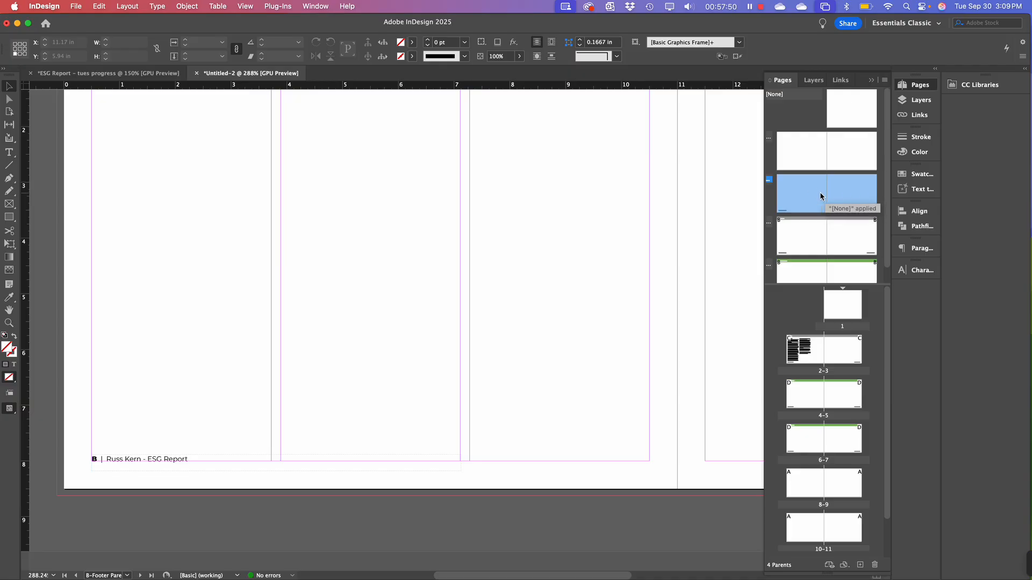
click(128, 7)
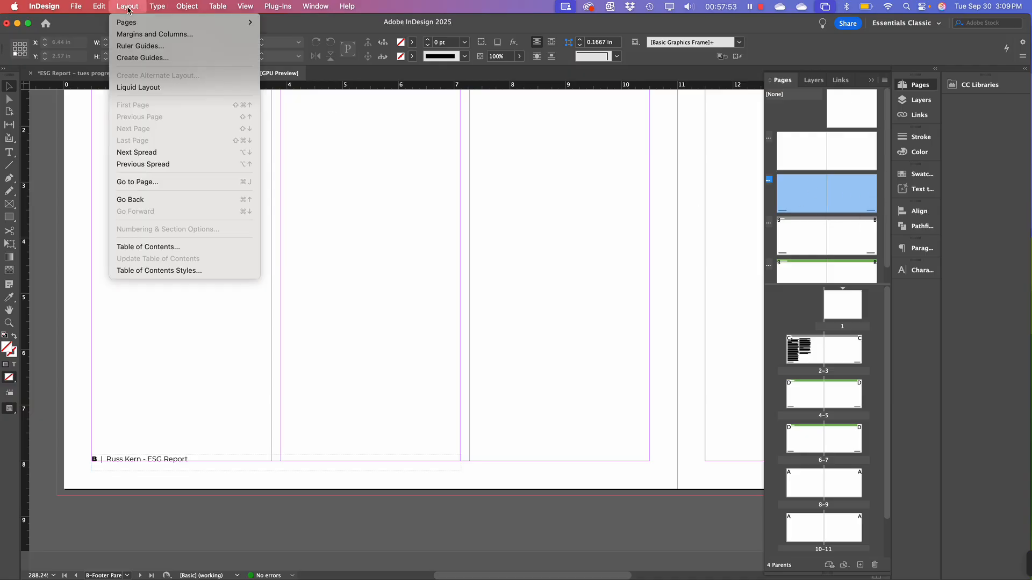
click(131, 33)
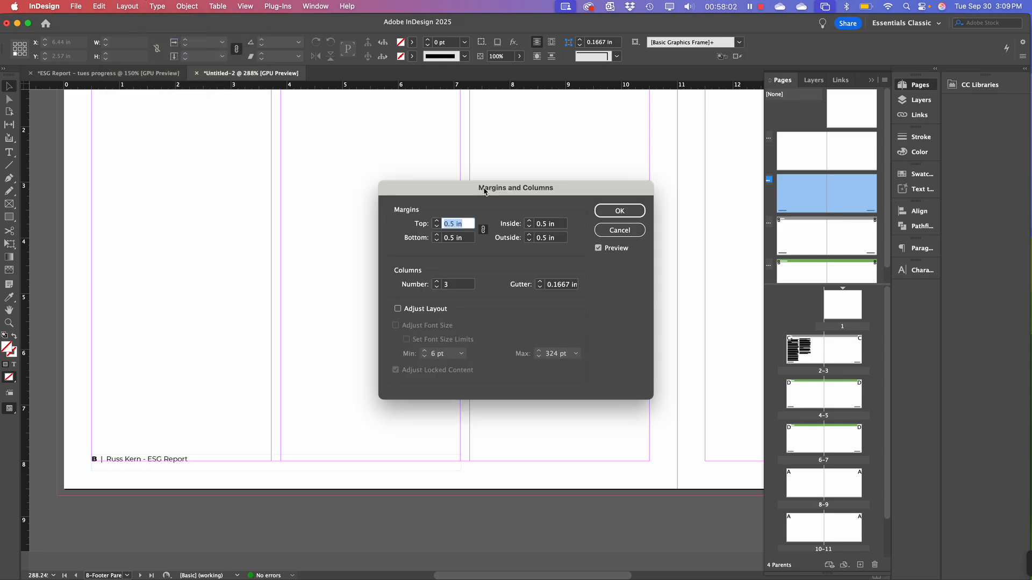
drag(484, 193, 484, 84)
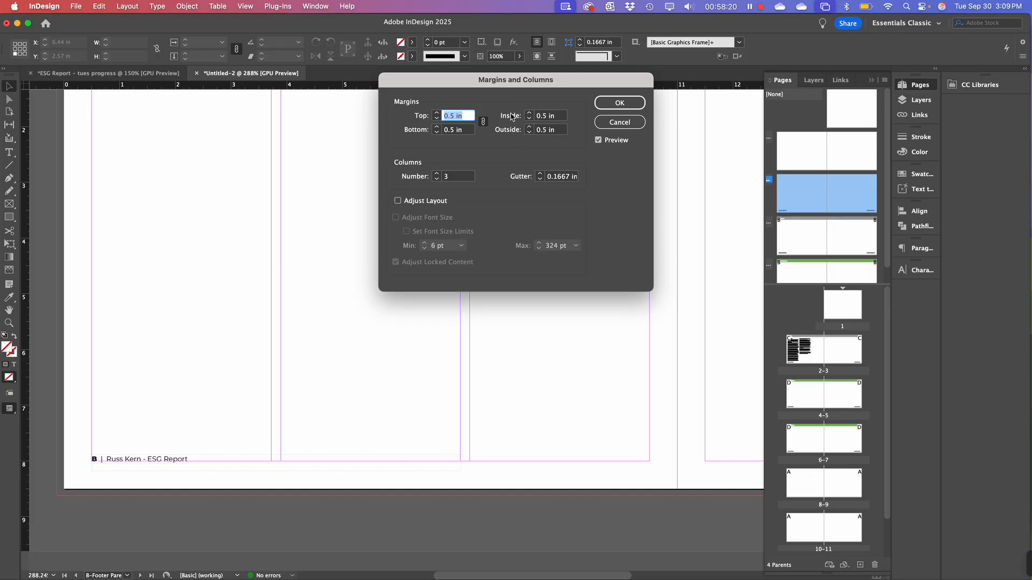
Unlink the margin values and set the B-Footer parent's bottom margin to 0.75 in
click(483, 123)
click(438, 128)
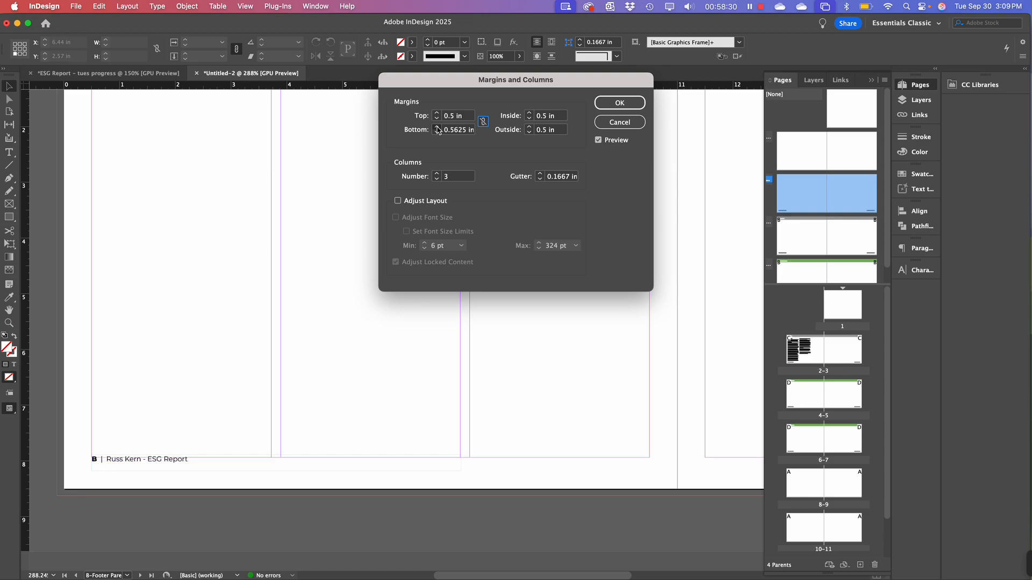
click(437, 128)
click(438, 128)
click(438, 128)
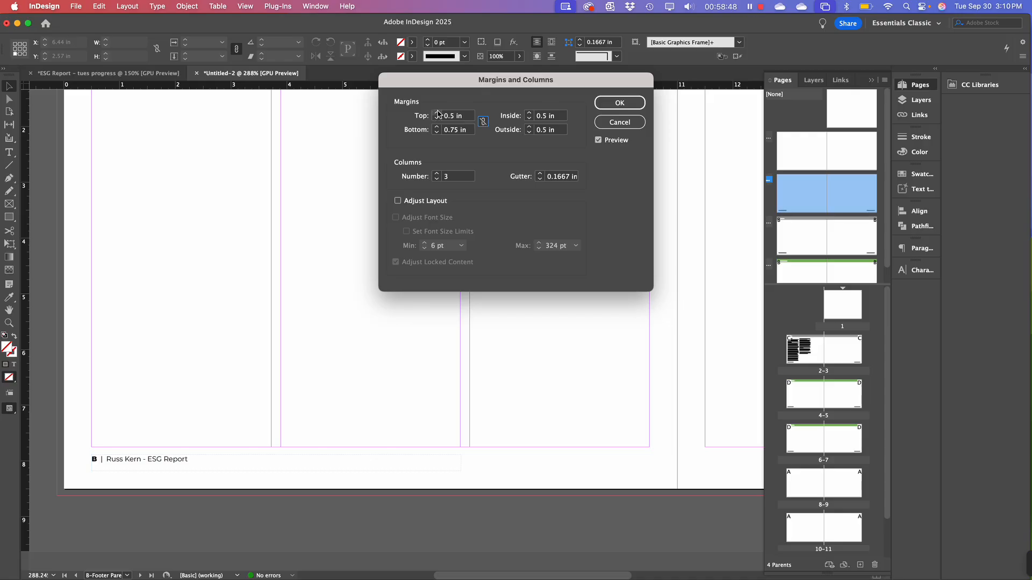
Set the B-Footer parent's top margin to 1 in and apply the new margins
click(436, 113)
click(437, 113)
click(436, 113)
click(436, 112)
click(436, 113)
click(437, 113)
click(436, 113)
click(437, 113)
click(612, 104)
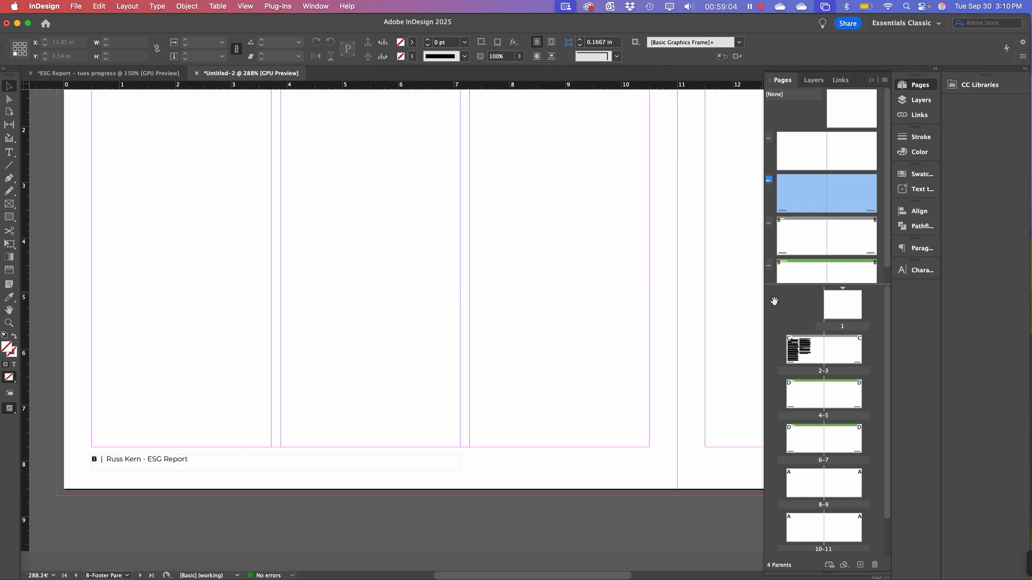
Return to page 2 and examine how the letter and footer sit against the revised margins
double_click(803, 360)
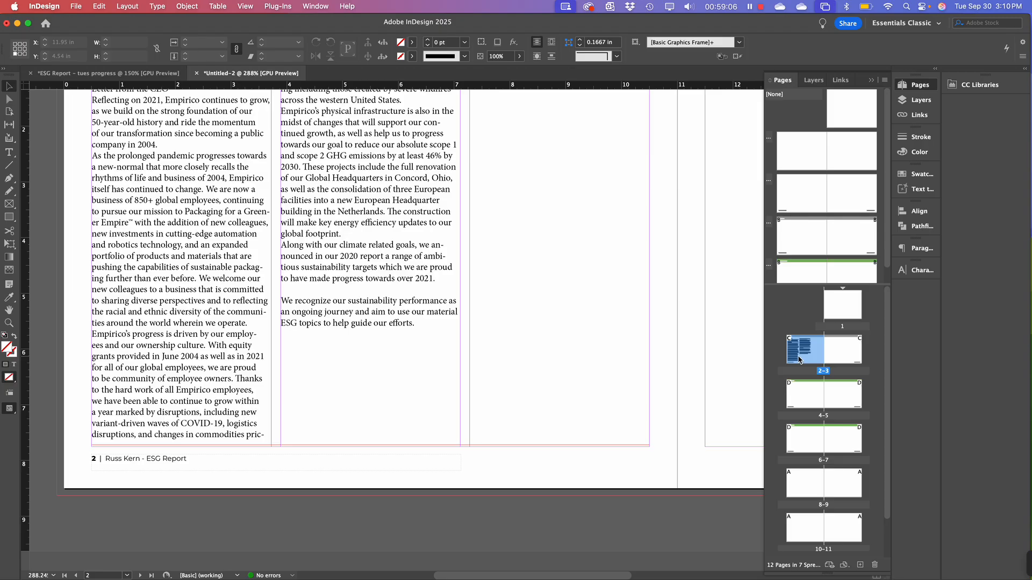
scroll(431, 325, up, 1)
scroll(433, 296, up, 5)
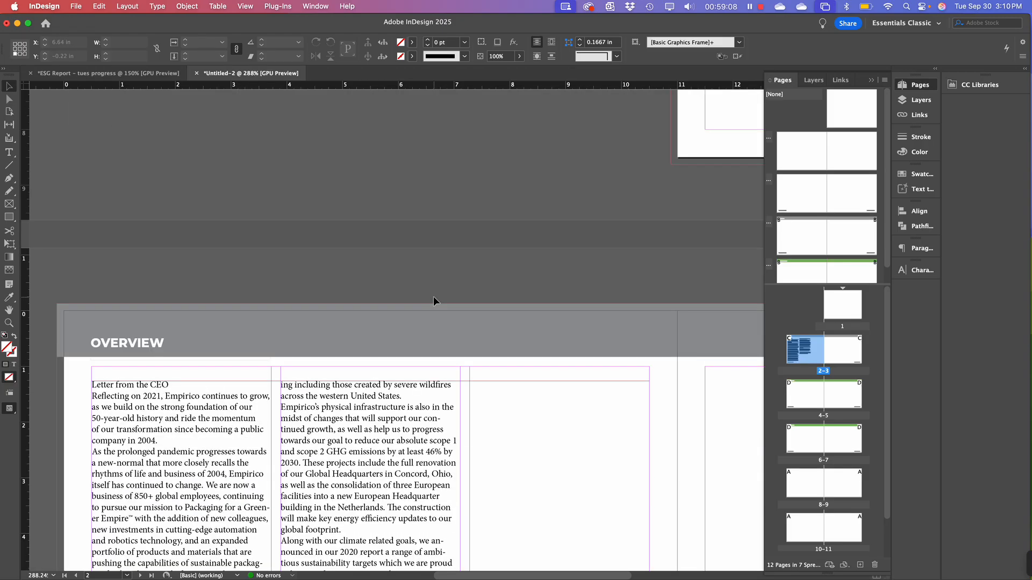
scroll(434, 296, down, 2)
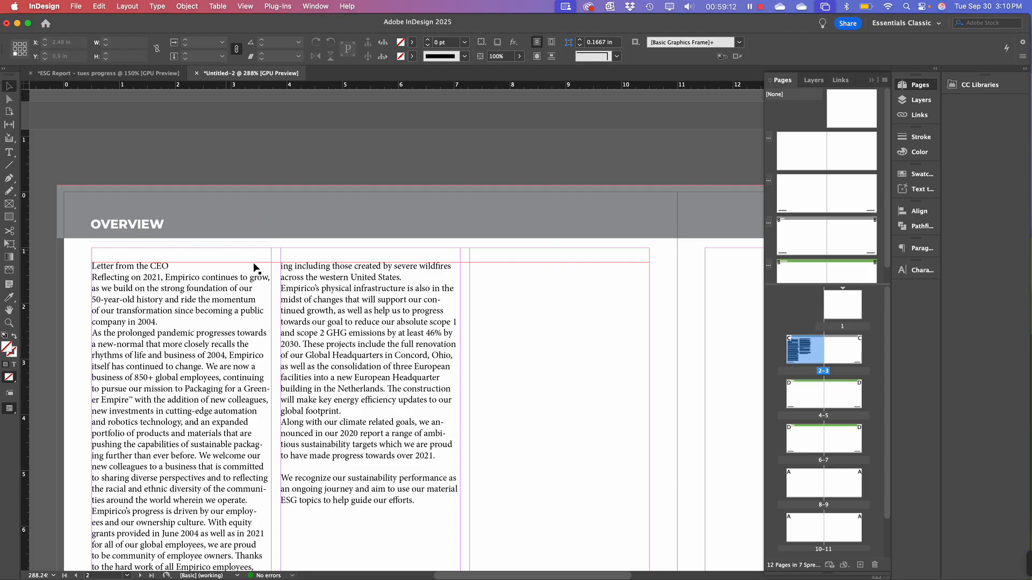
scroll(258, 269, down, 4)
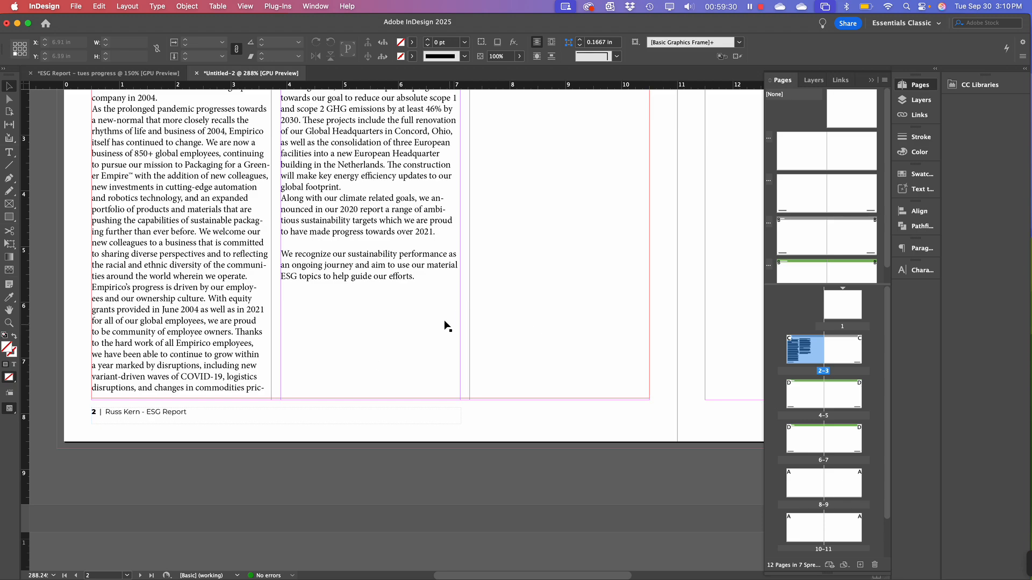
click(795, 394)
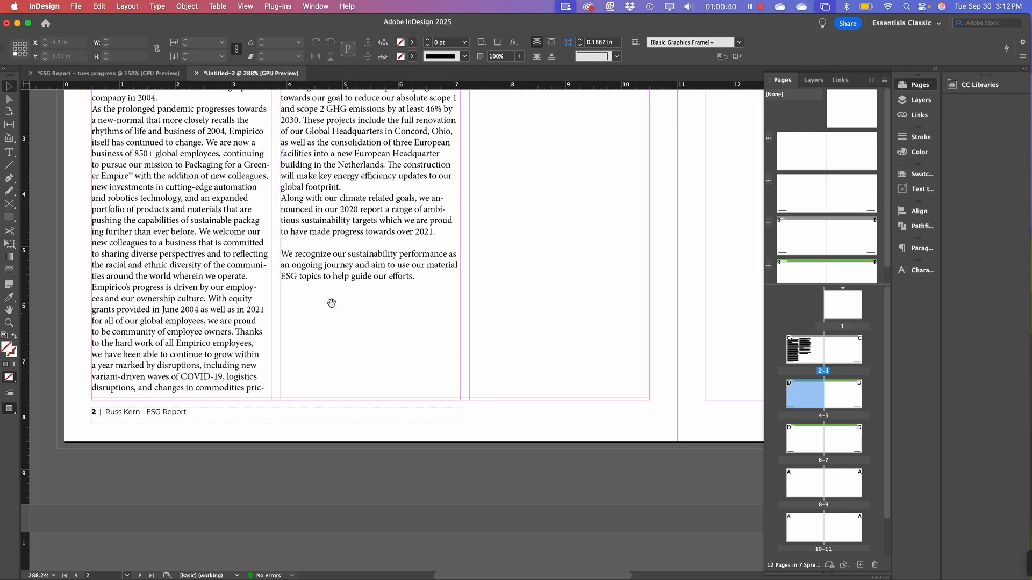
Add a horizontal ruler guide across spread 2-3 at 1.325 in, level with the "Letter from the CEO" line
drag(332, 233, 491, 412)
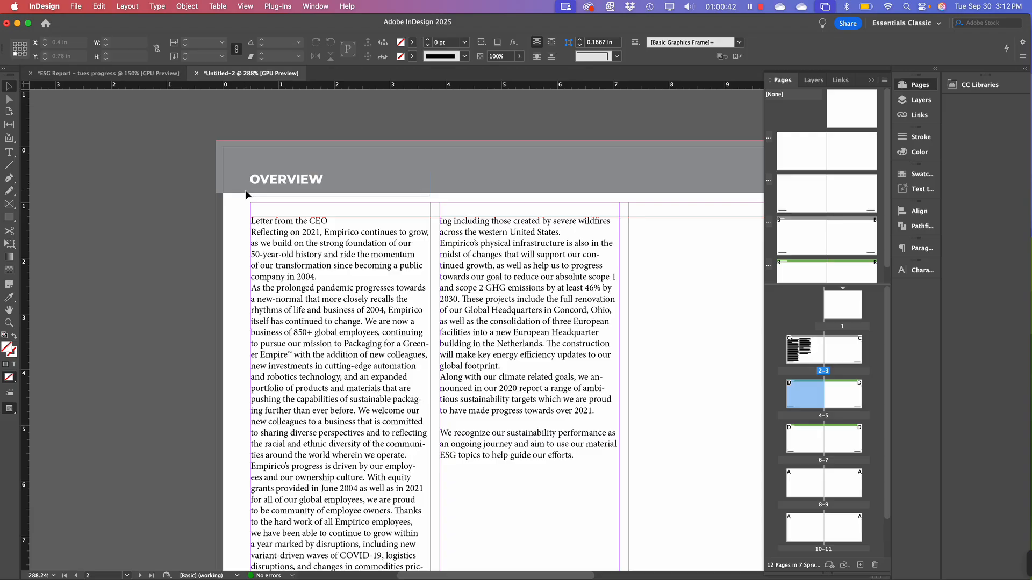
key(super+equal)
key(super+equal)
key(super+equal)
key(super+equal)
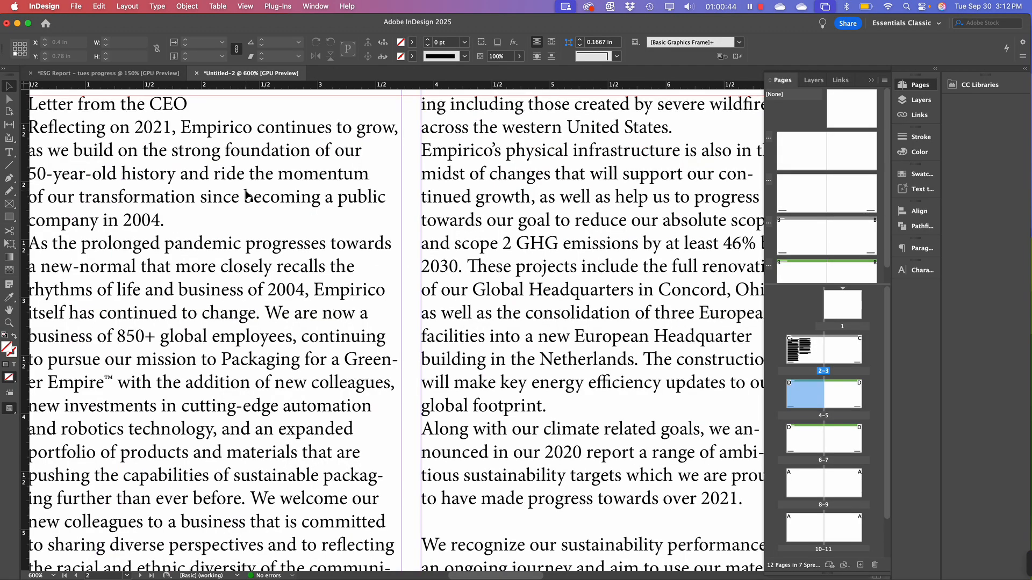
scroll(247, 197, up, 5)
scroll(247, 197, left, 8)
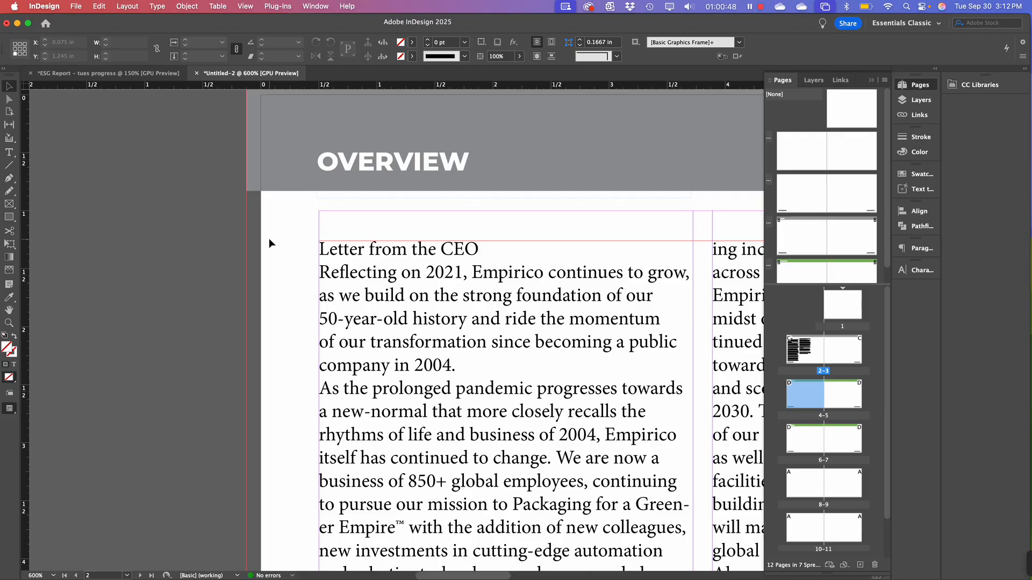
drag(210, 86, 245, 248)
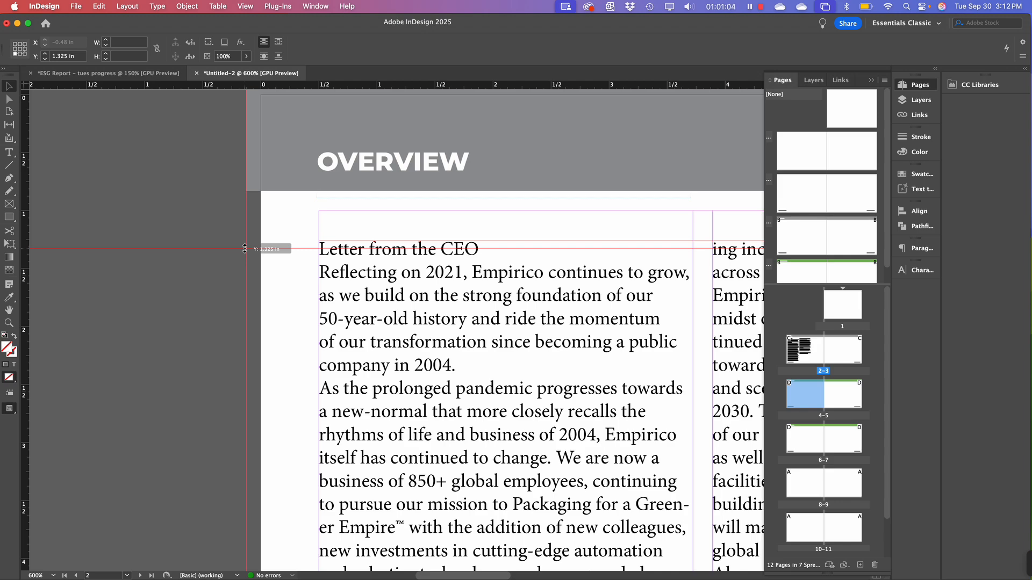
drag(245, 248, 245, 249)
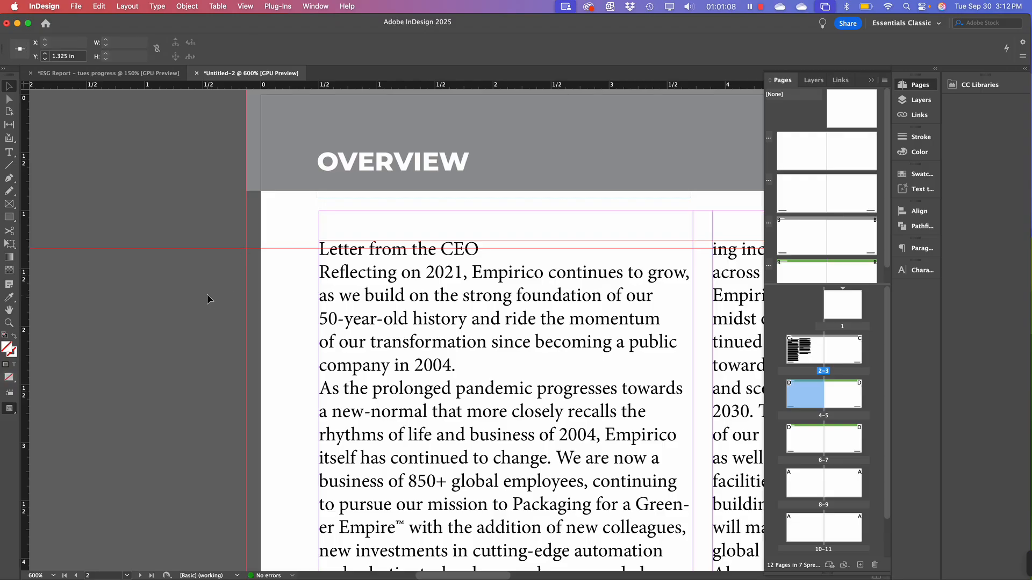
double_click(797, 153)
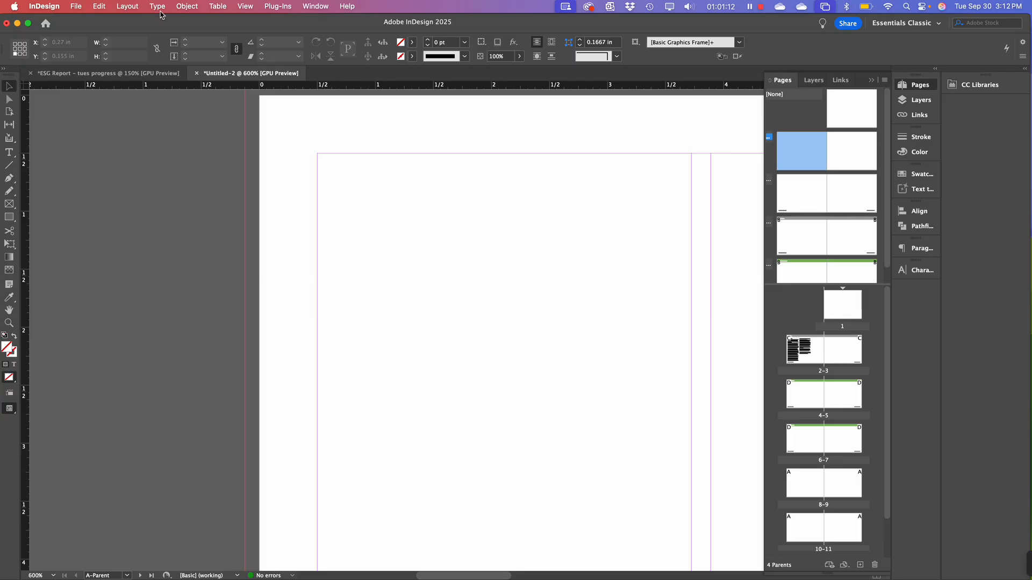
shift+click(869, 141)
click(138, 7)
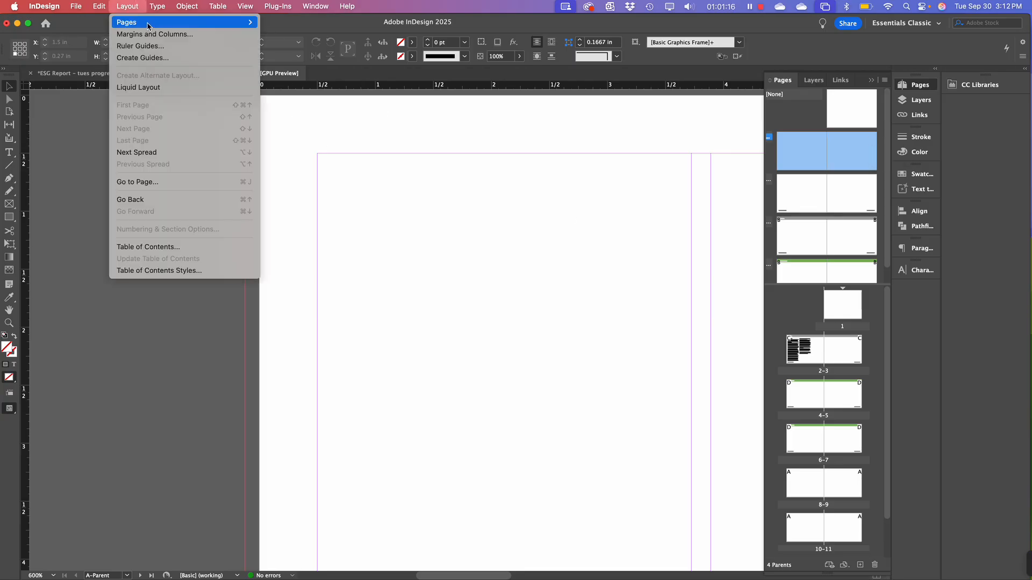
mouse_move(149, 24)
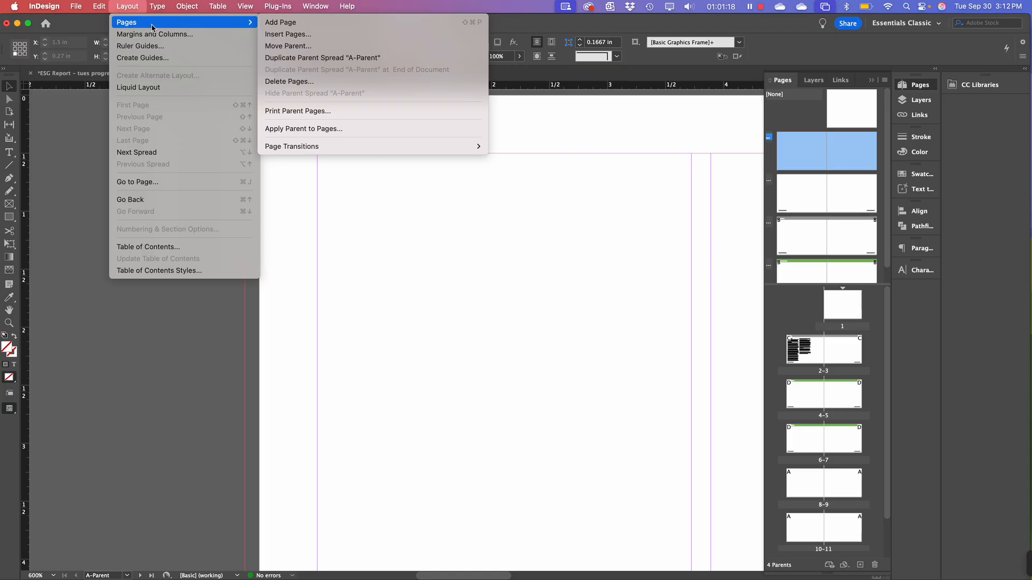
click(153, 35)
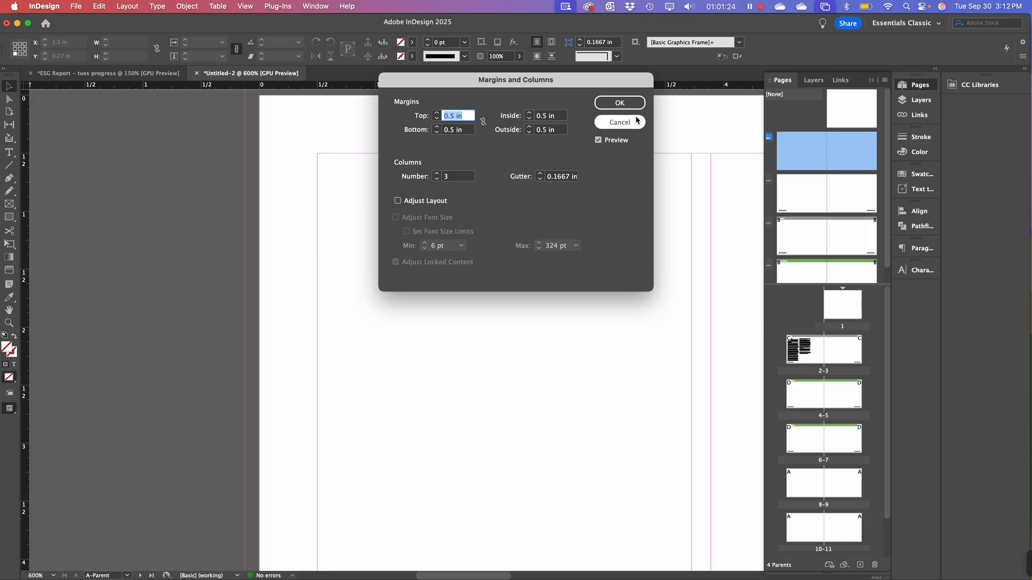
click(620, 122)
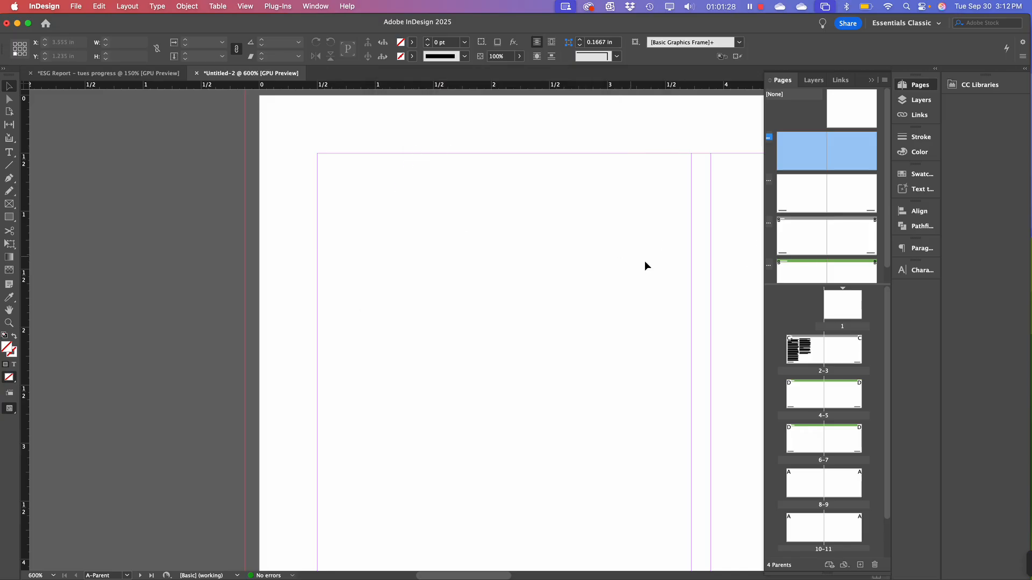
Set the top margin to 1.325 in on both pages of the B-Footer parent spread
click(814, 192)
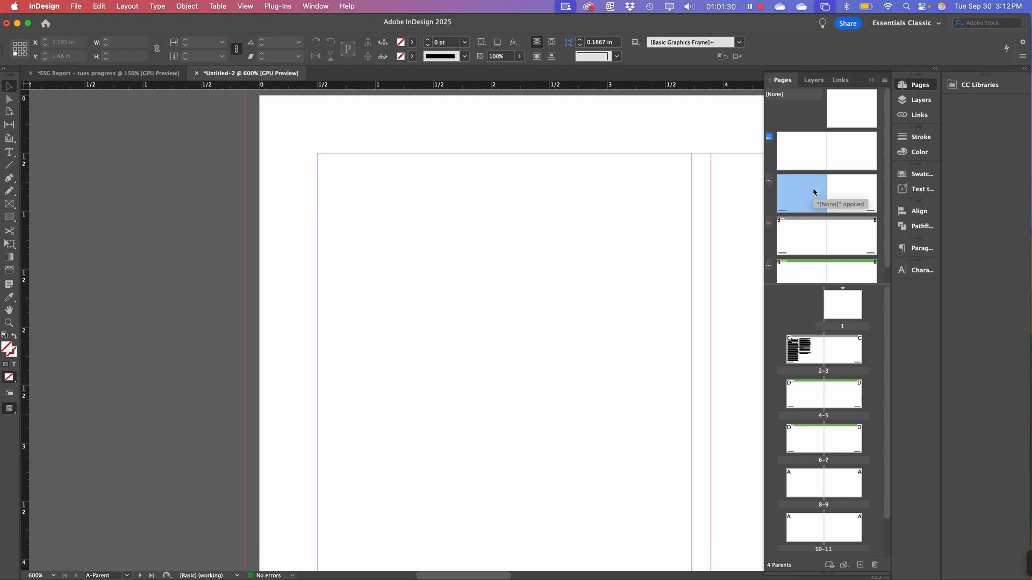
click(812, 194)
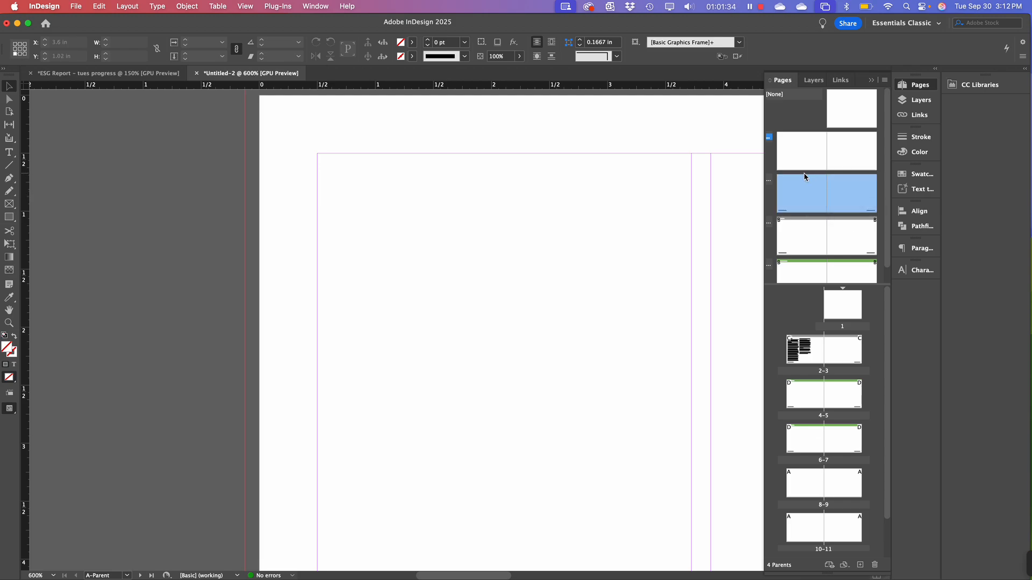
double_click(795, 194)
shift+click(855, 197)
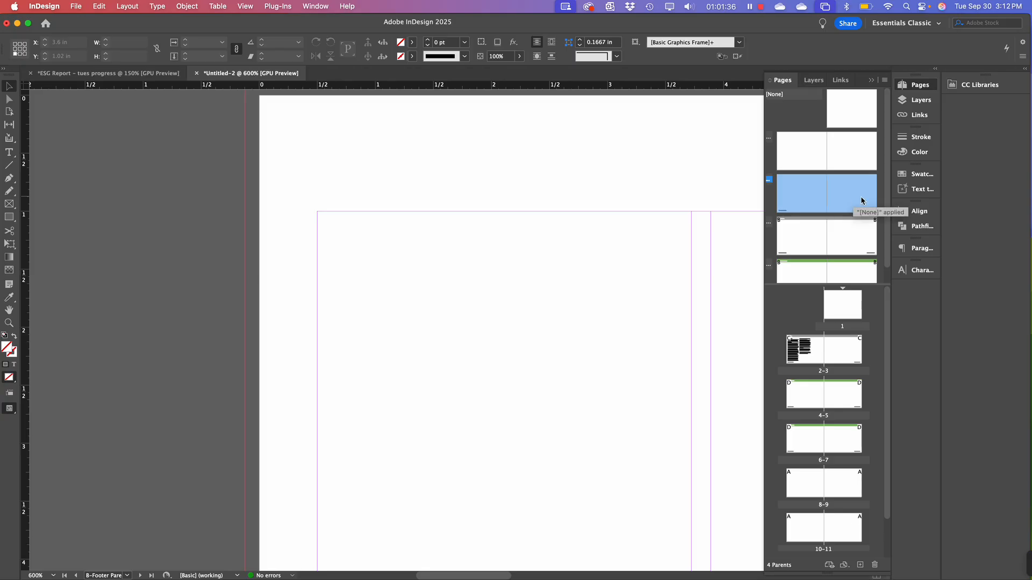
click(132, 6)
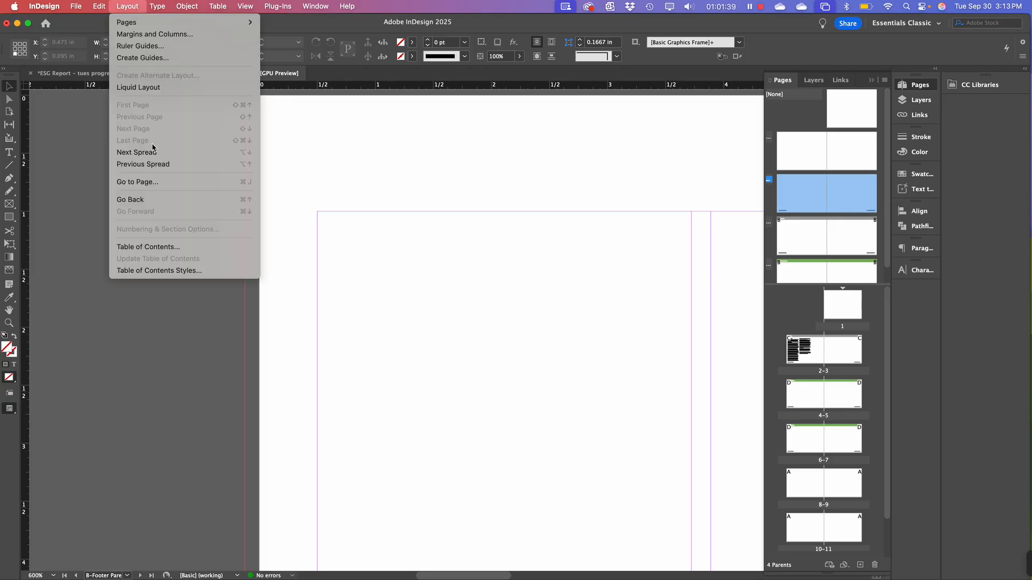
click(153, 34)
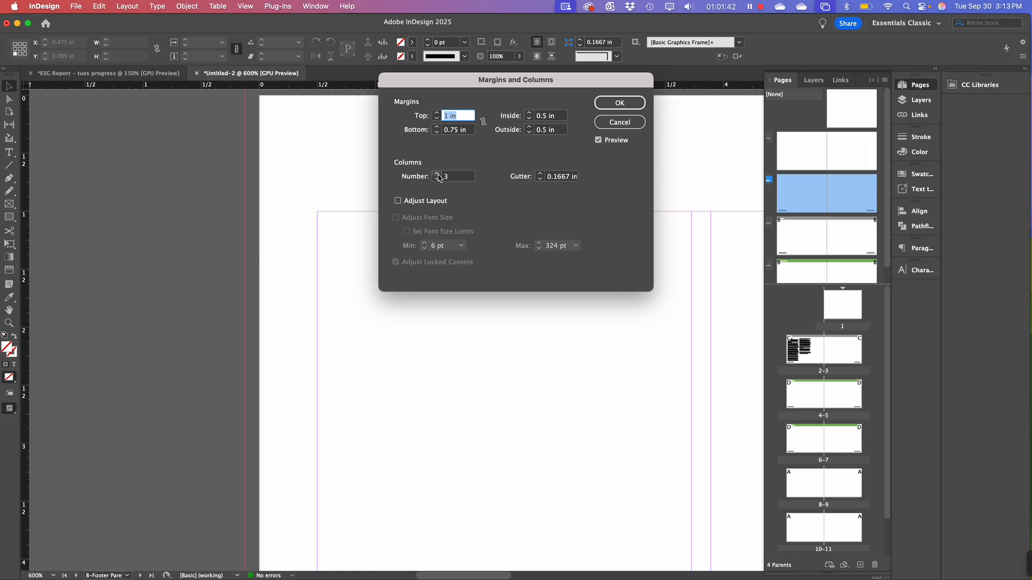
click(450, 116)
text(.325)
click(619, 102)
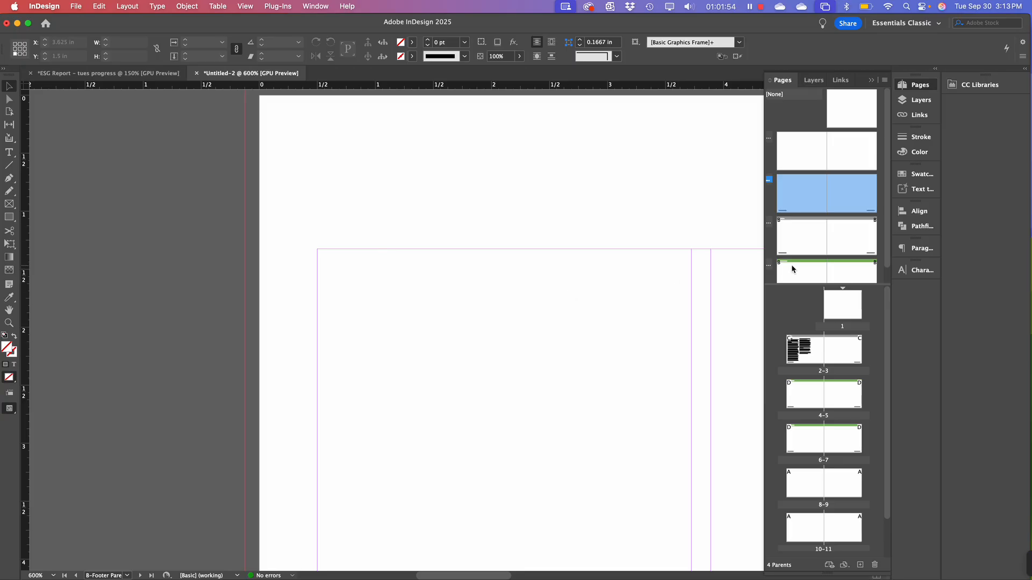
Lower the top edge of page 2's CEO letter text frame to the ruler guide at the revised top margin
double_click(807, 366)
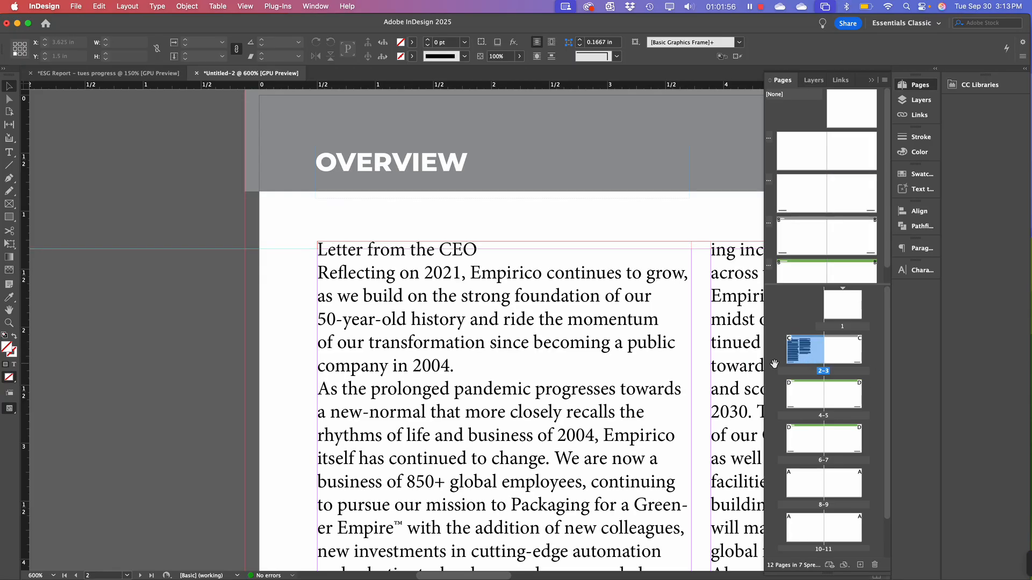
click(506, 289)
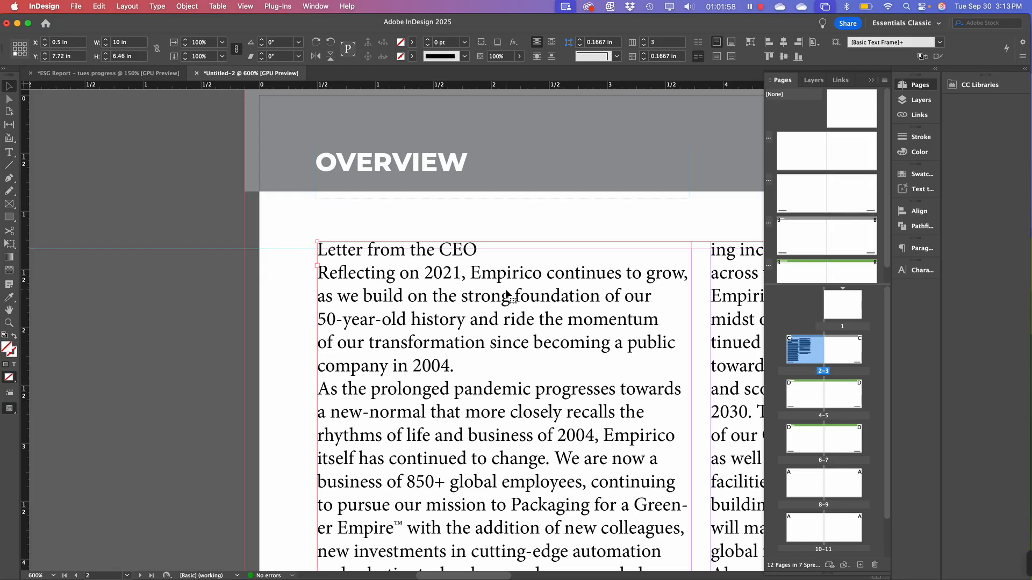
key(super+minus)
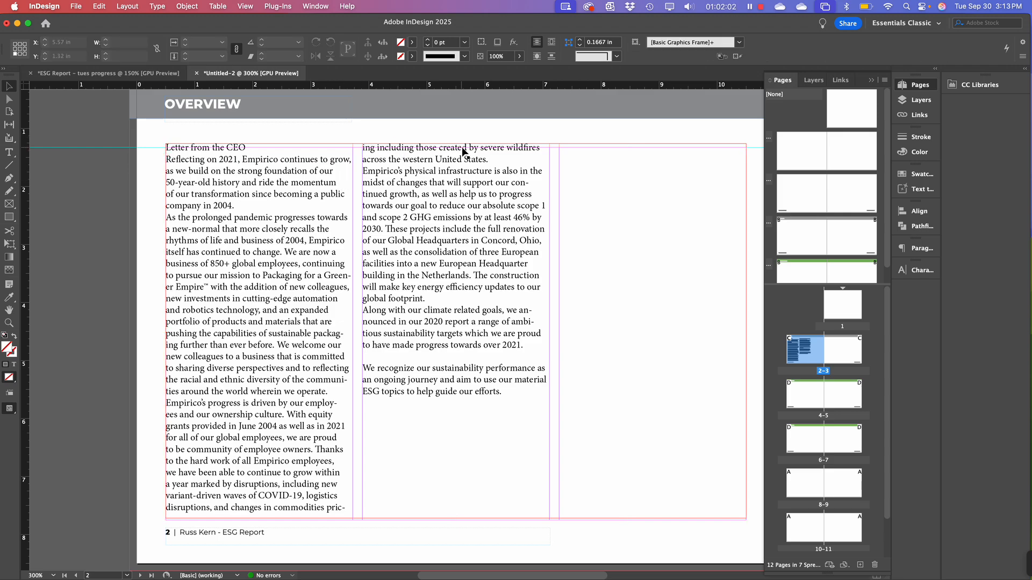
drag(456, 143, 459, 149)
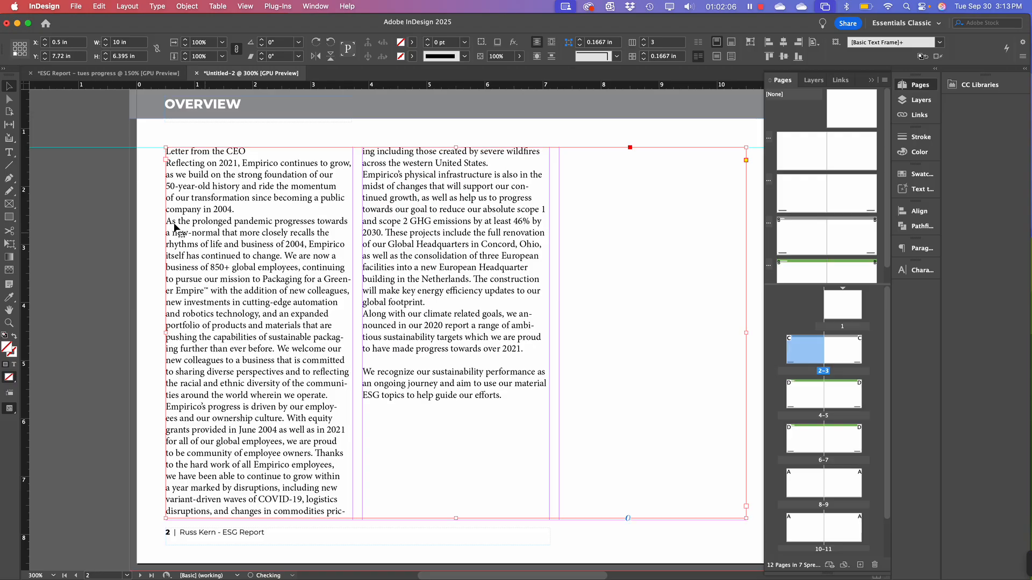
click(97, 226)
Examine spreads 2-3 and 4-5 to compare how their headers, columns and footers follow the revised parent margins
key(super+minus)
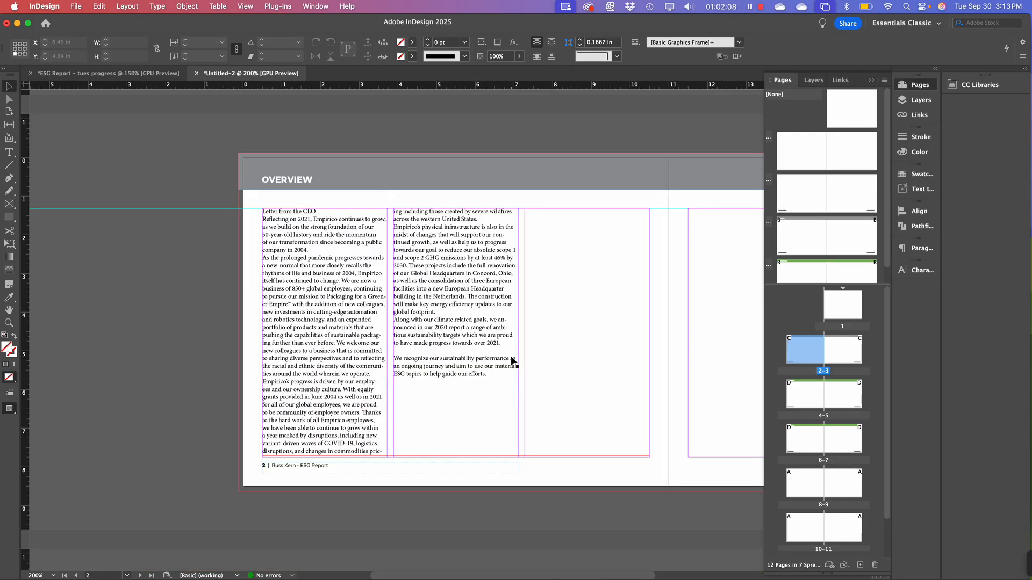
drag(563, 372, 518, 318)
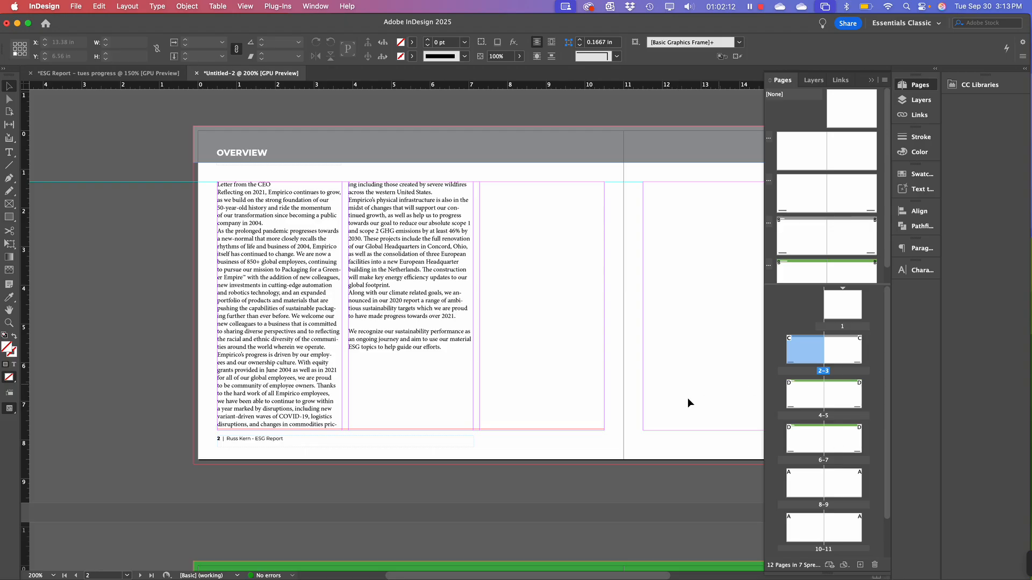
double_click(807, 416)
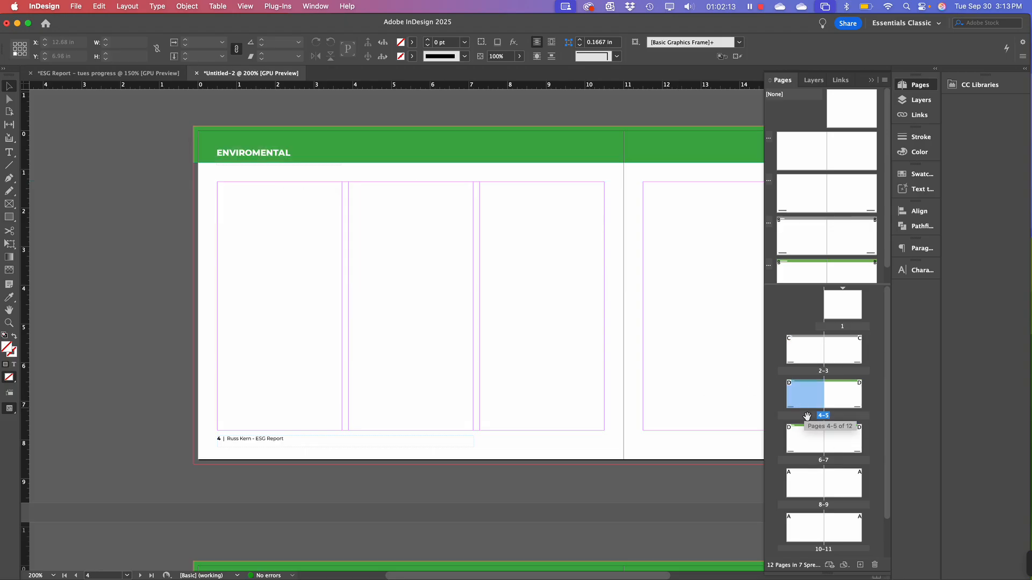
click(802, 459)
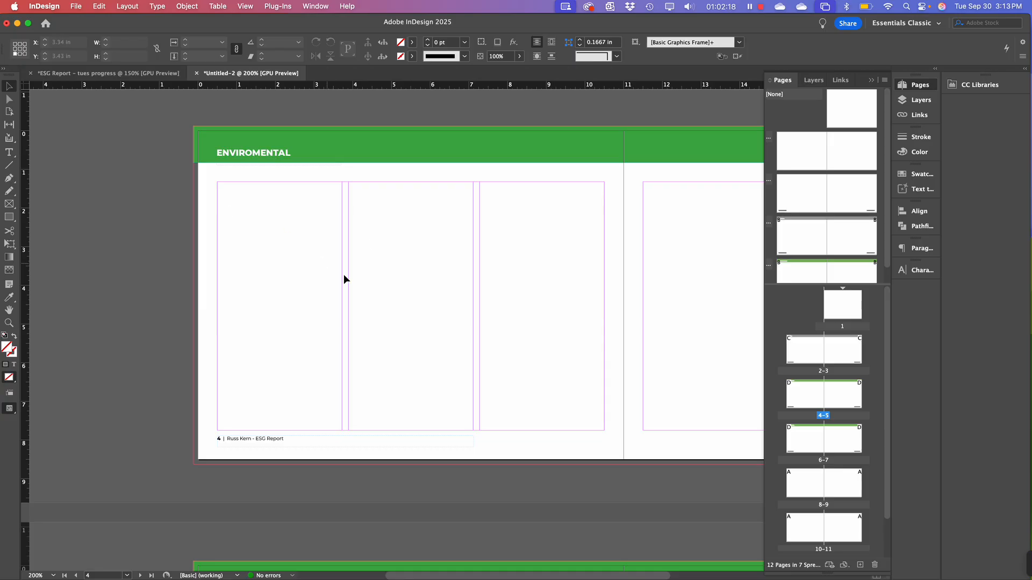
click(801, 152)
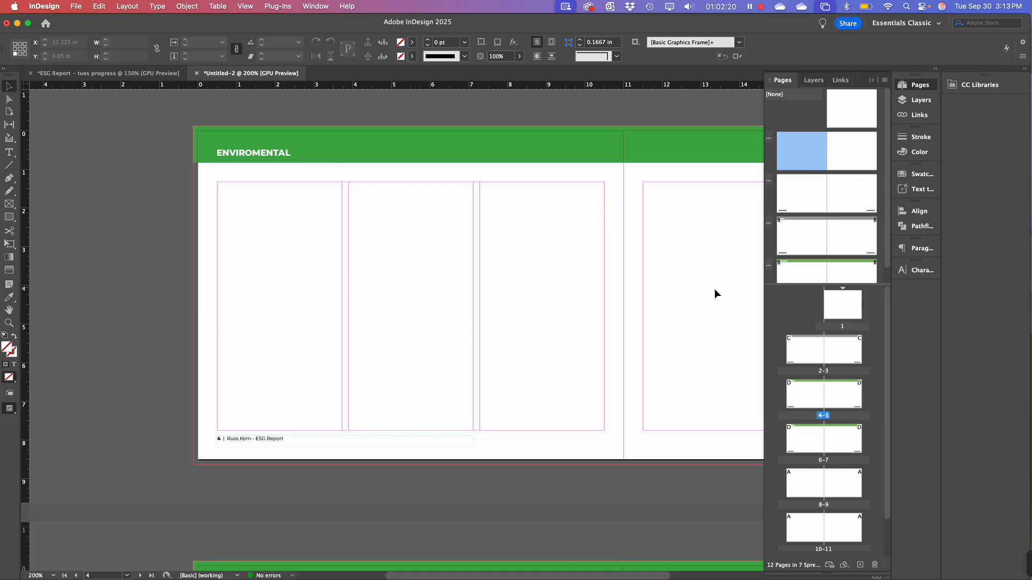
double_click(806, 352)
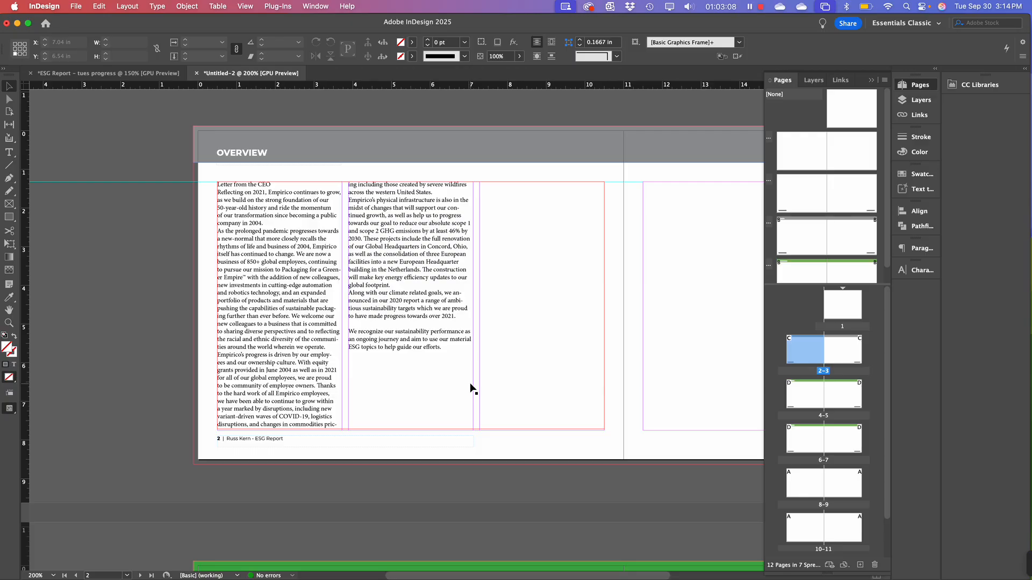
drag(539, 364, 442, 345)
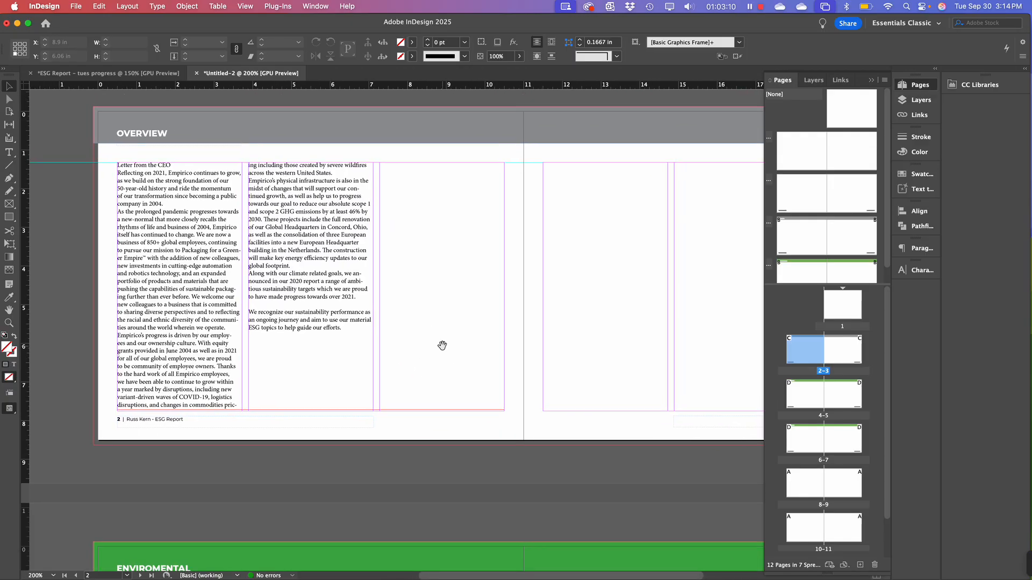
click(310, 277)
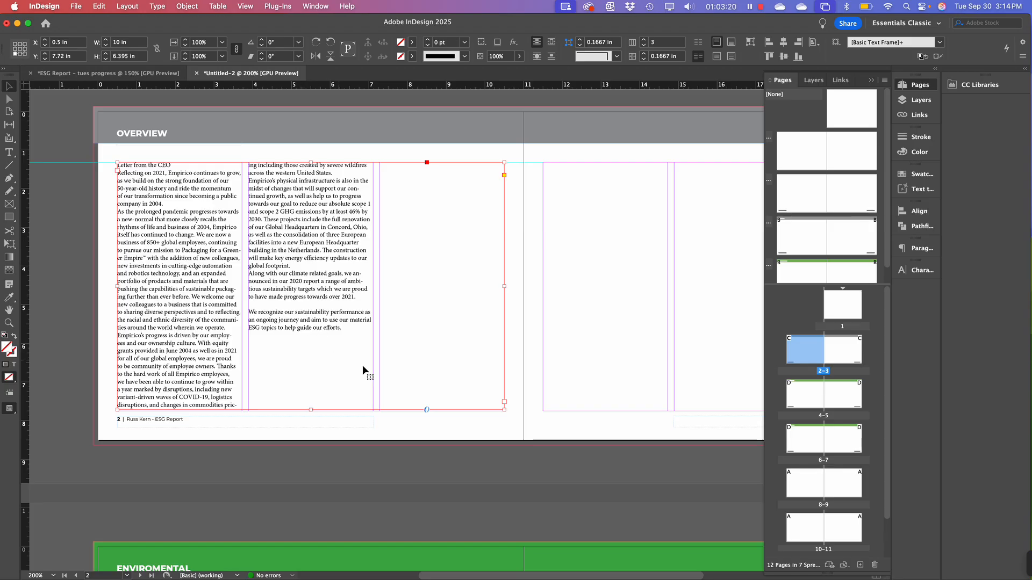
click(564, 314)
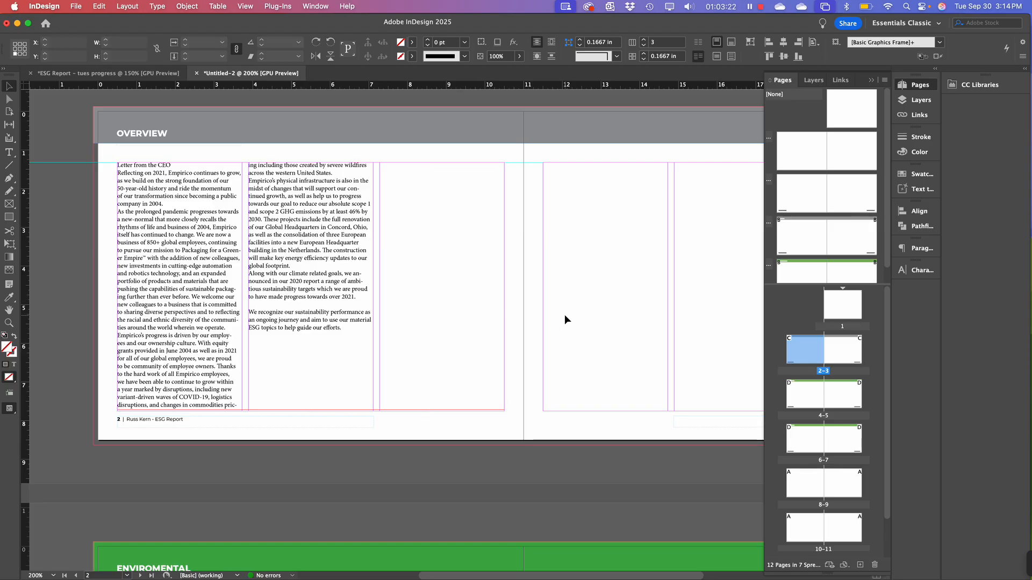
drag(418, 389, 437, 10)
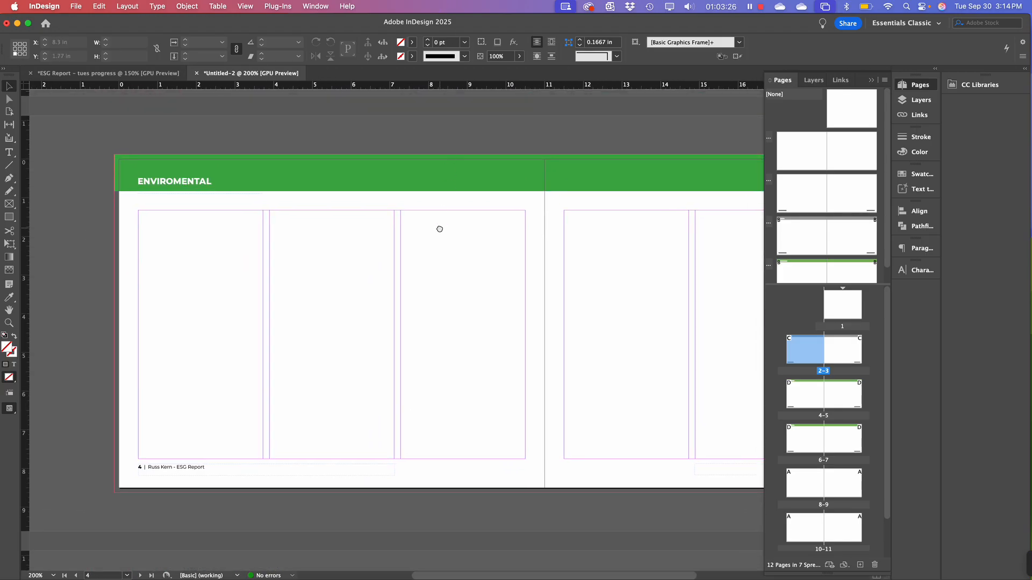
drag(440, 230, 437, 229)
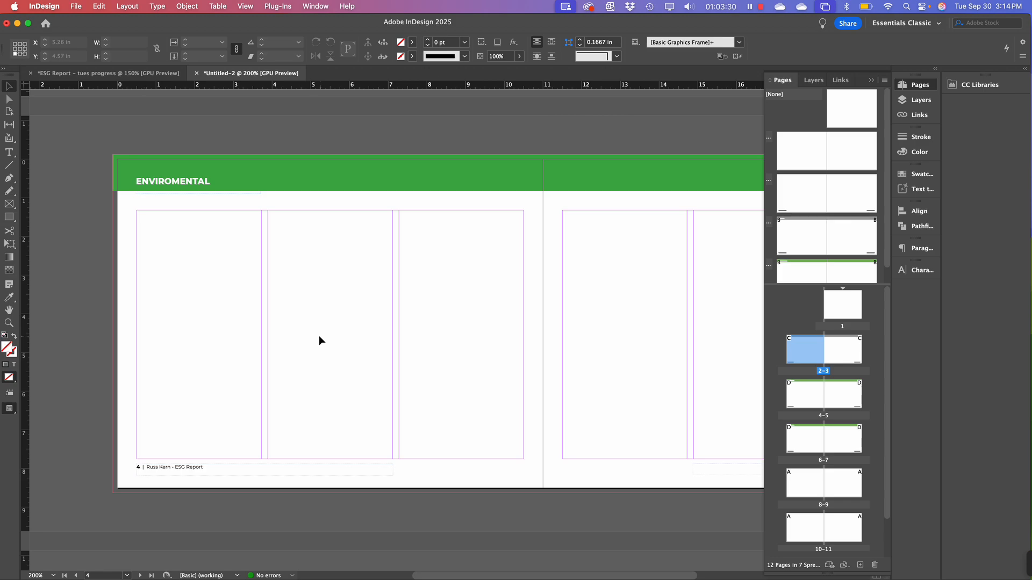
drag(367, 303, 365, 314)
scroll(364, 297, down, 1)
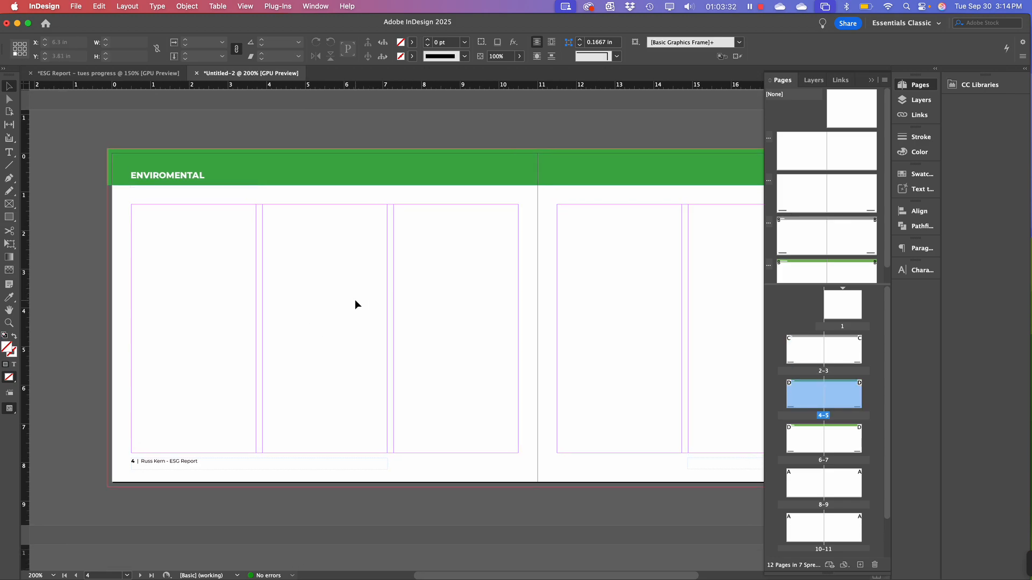
Switch to Chrome and open pexels.com in a new tab
key(super+Tab)
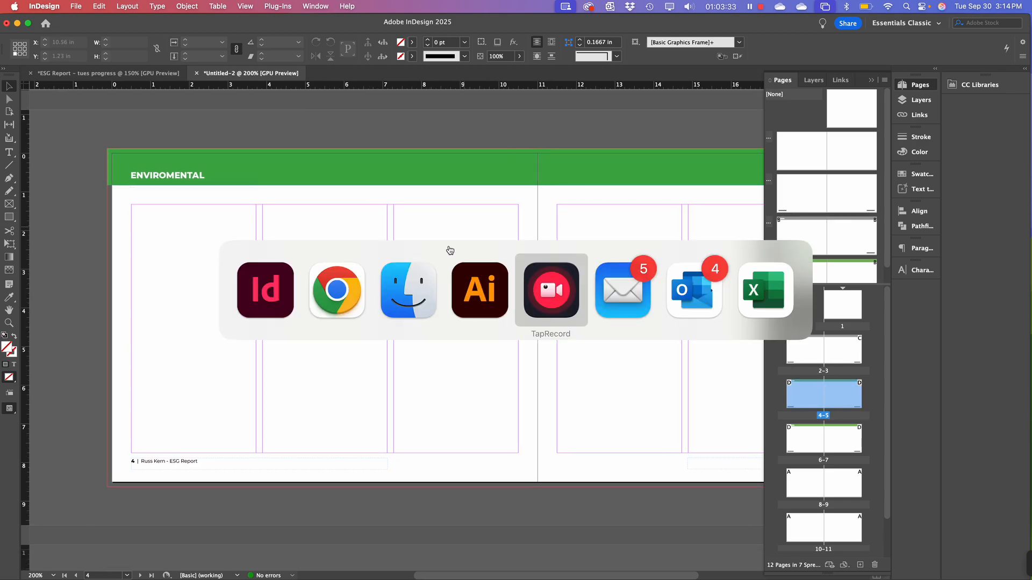
click(337, 295)
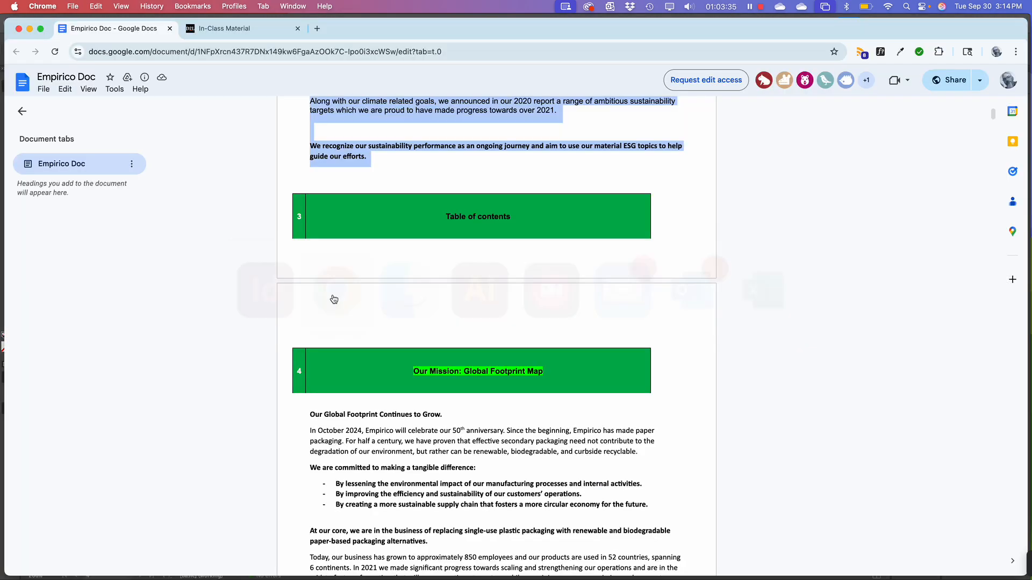
click(319, 28)
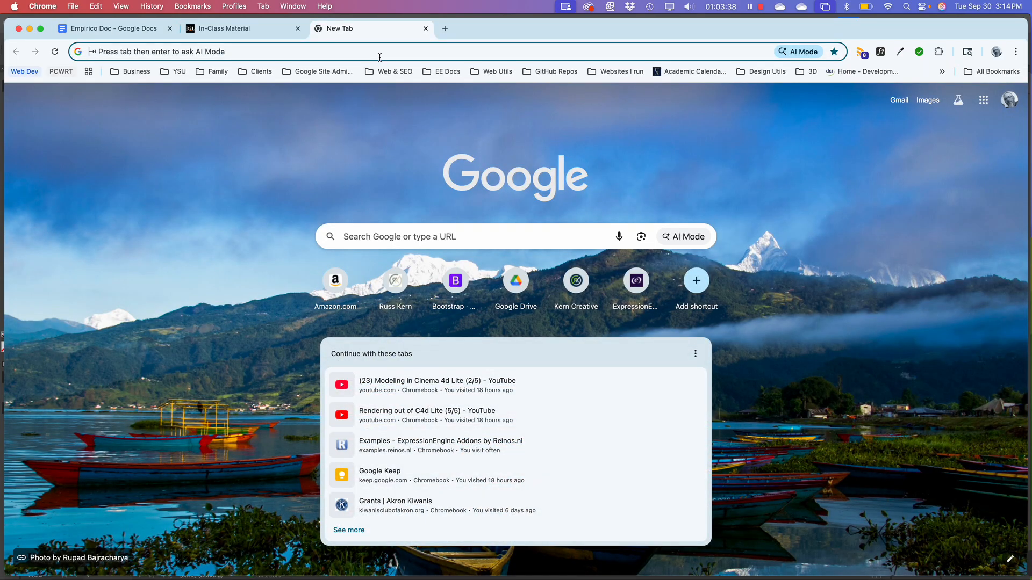
click(380, 51)
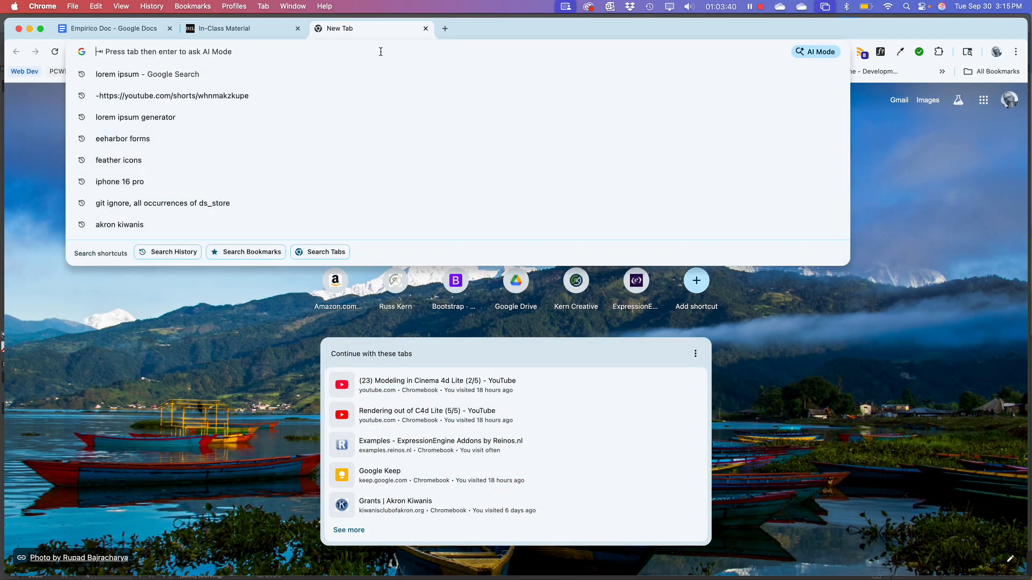
text(pexels)
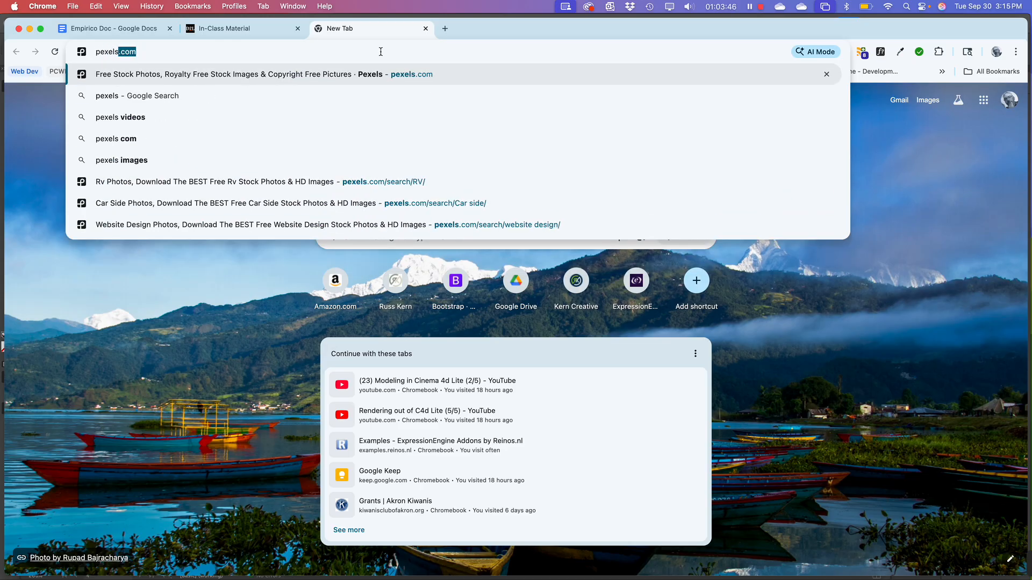
key(Return)
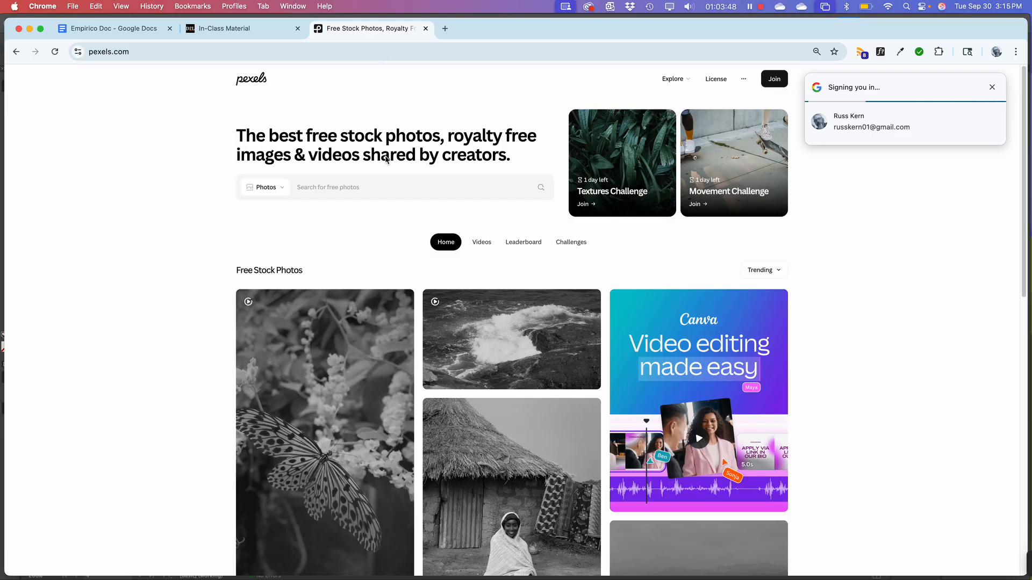
Search the free stock photos for "MOuntains"
click(312, 189)
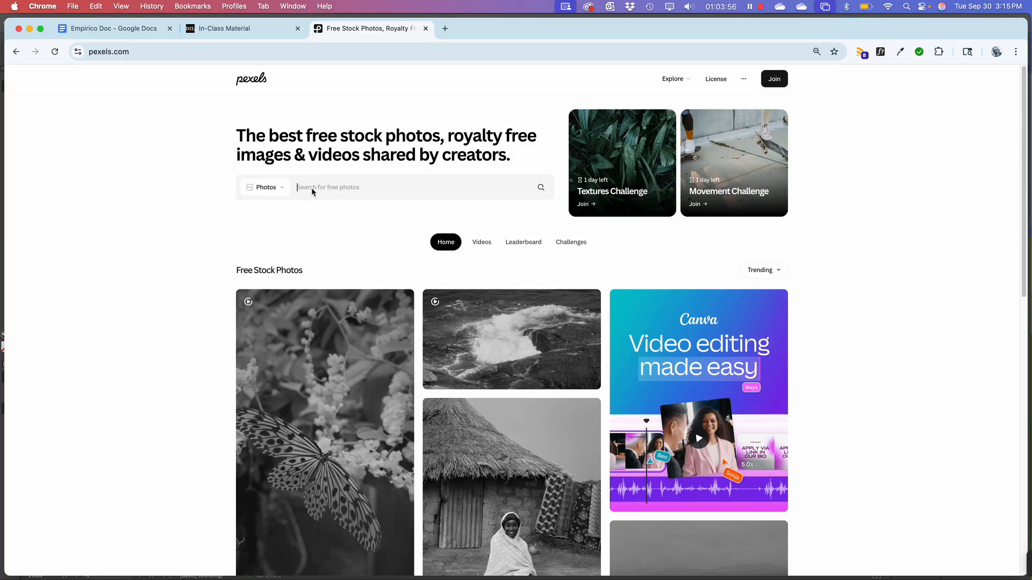
text(MOuntains)
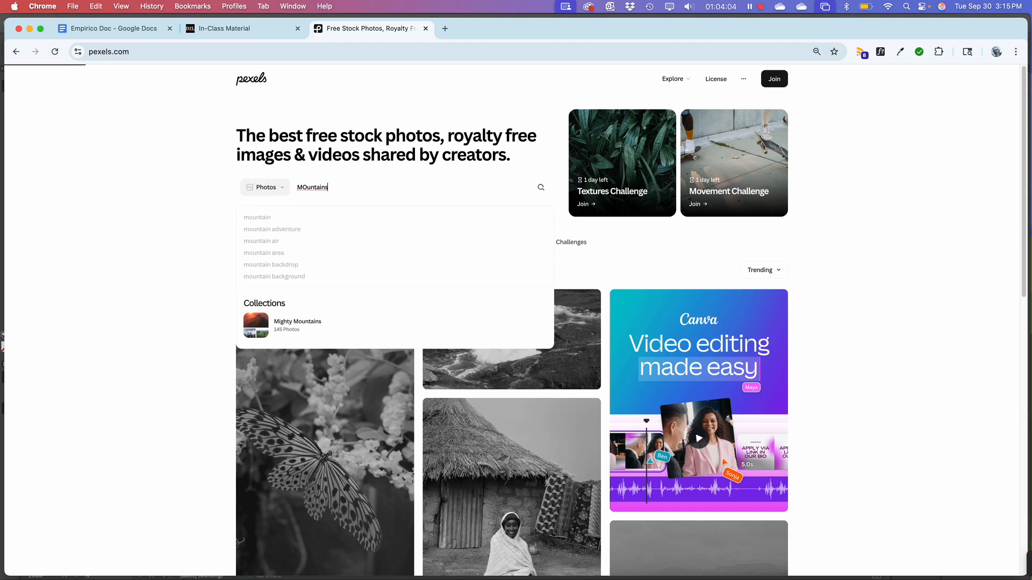
key(Return)
Browse the mountain photo results for an image suited to the report's environmental section
scroll(495, 308, down, 4)
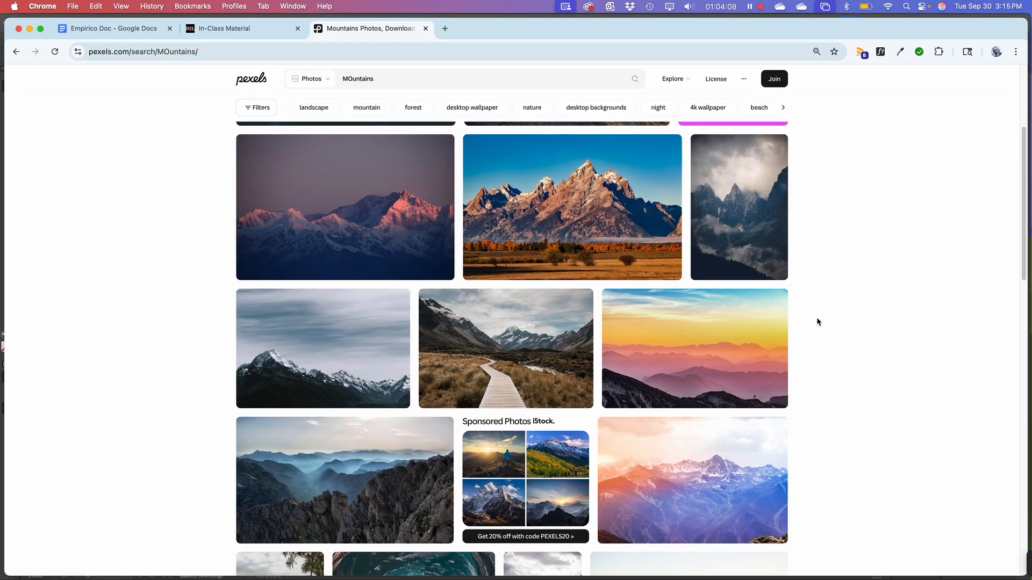
scroll(551, 366, down, 1)
scroll(550, 358, down, 3)
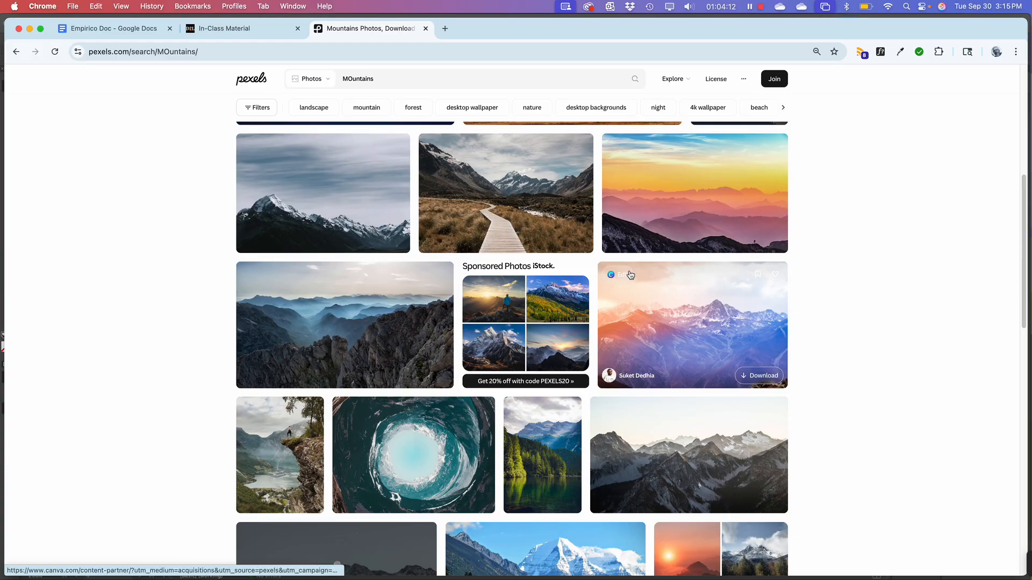
scroll(622, 287, down, 2)
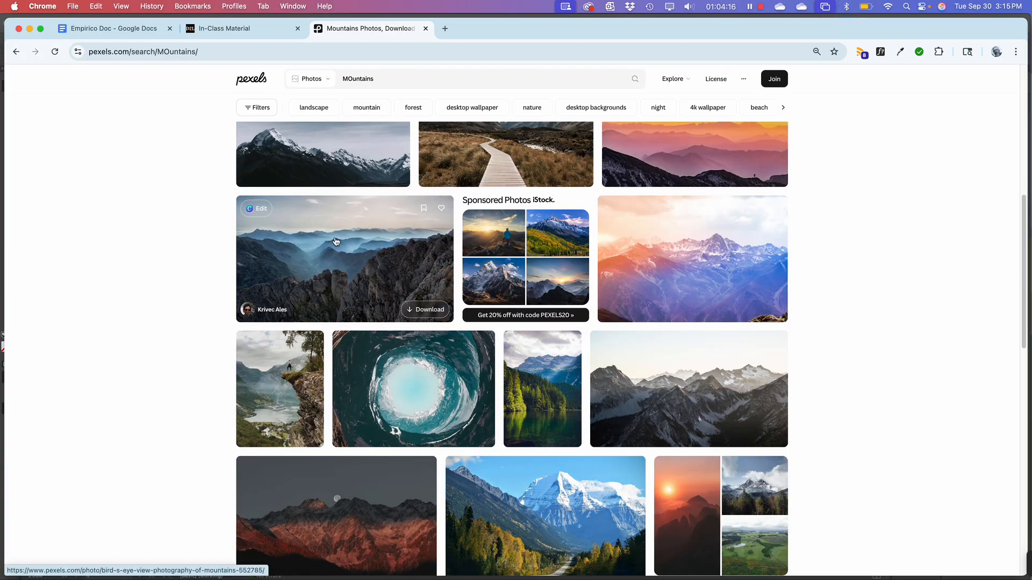
scroll(316, 253, down, 2)
scroll(323, 216, down, 6)
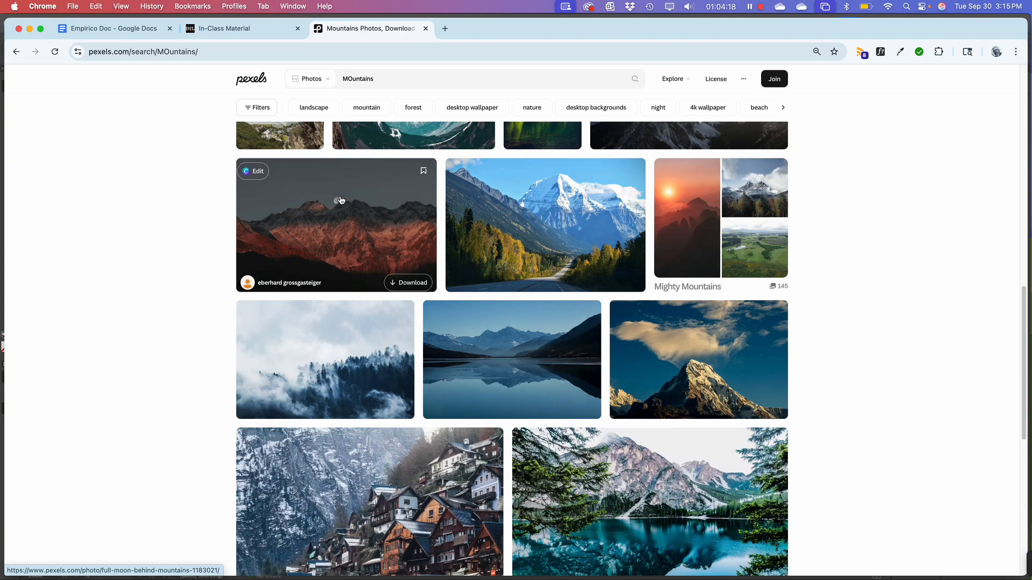
scroll(462, 242, down, 3)
scroll(467, 243, down, 5)
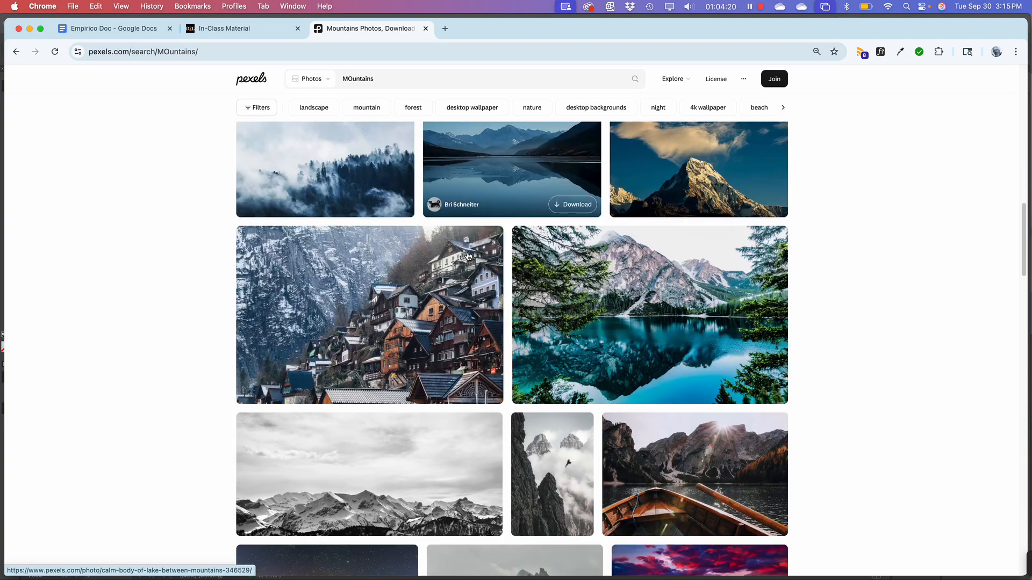
scroll(615, 315, down, 4)
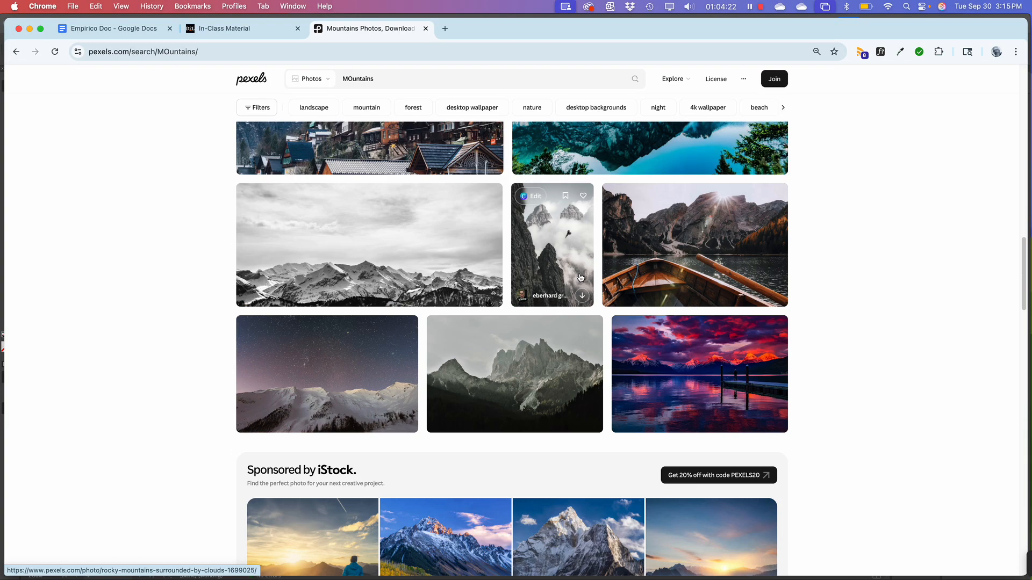
scroll(344, 333, down, 6)
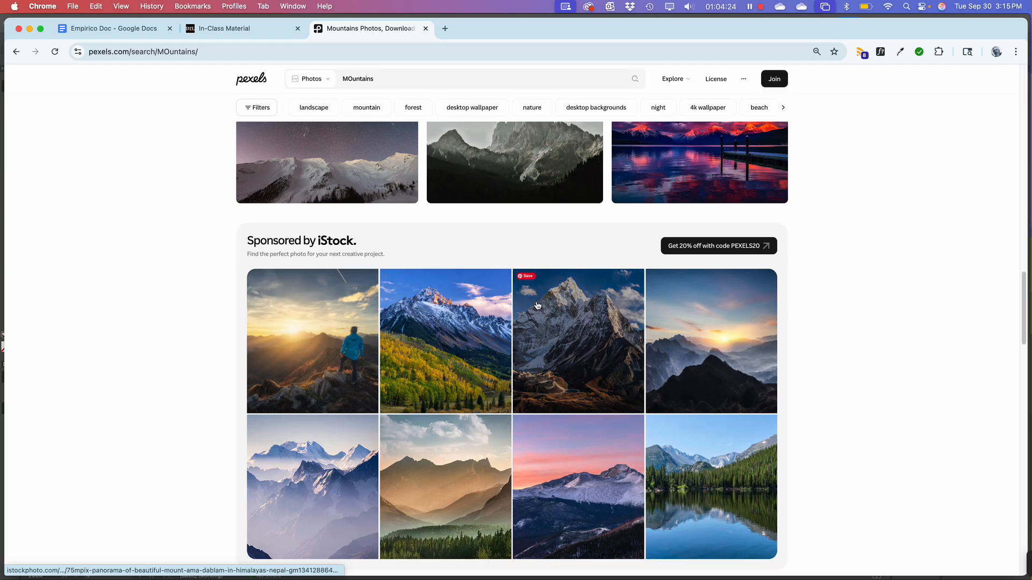
scroll(543, 307, down, 7)
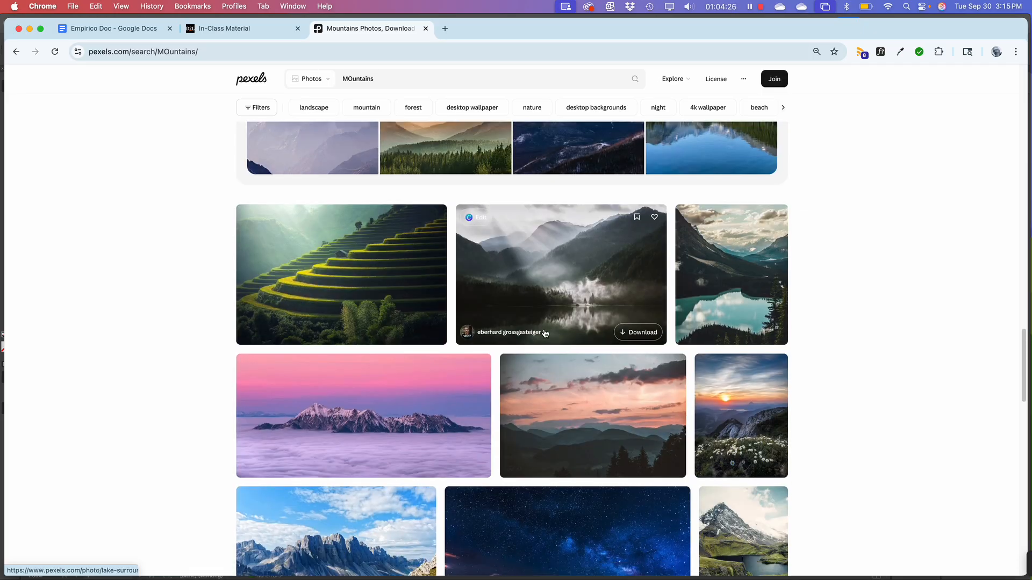
Open the green terraced rice paddy photo and download it at its original 7301x4873 size
click(337, 275)
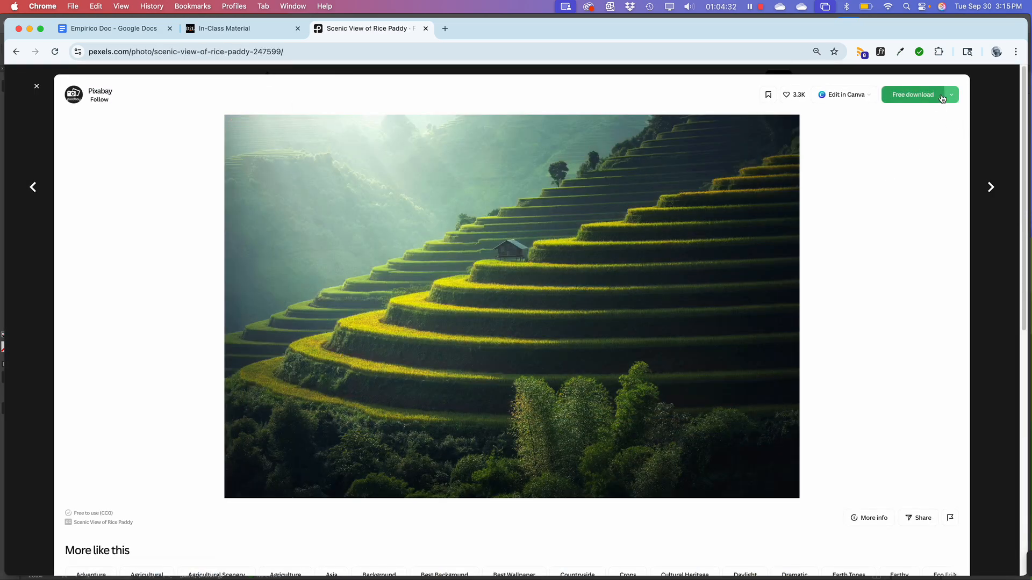
click(951, 94)
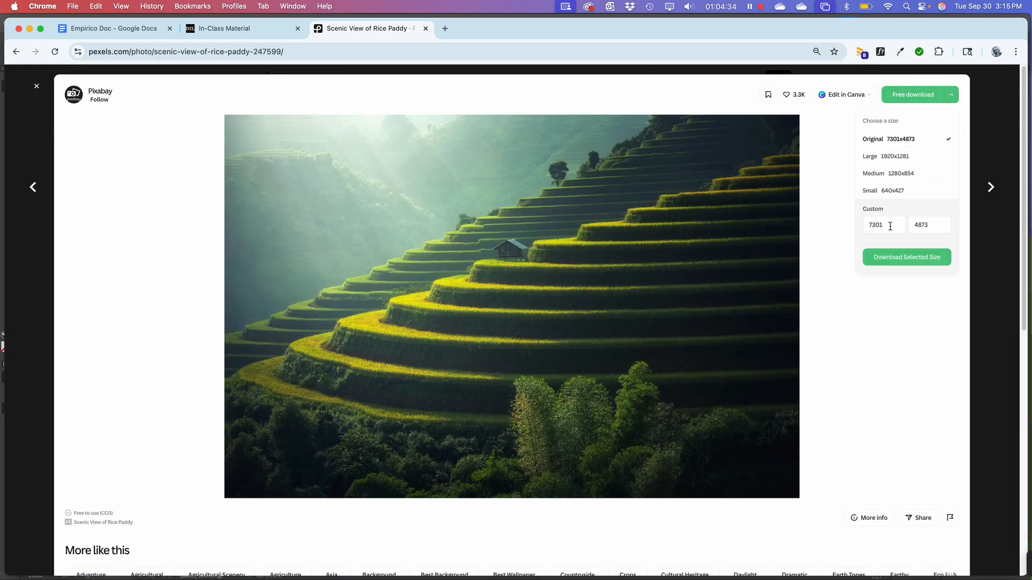
click(899, 258)
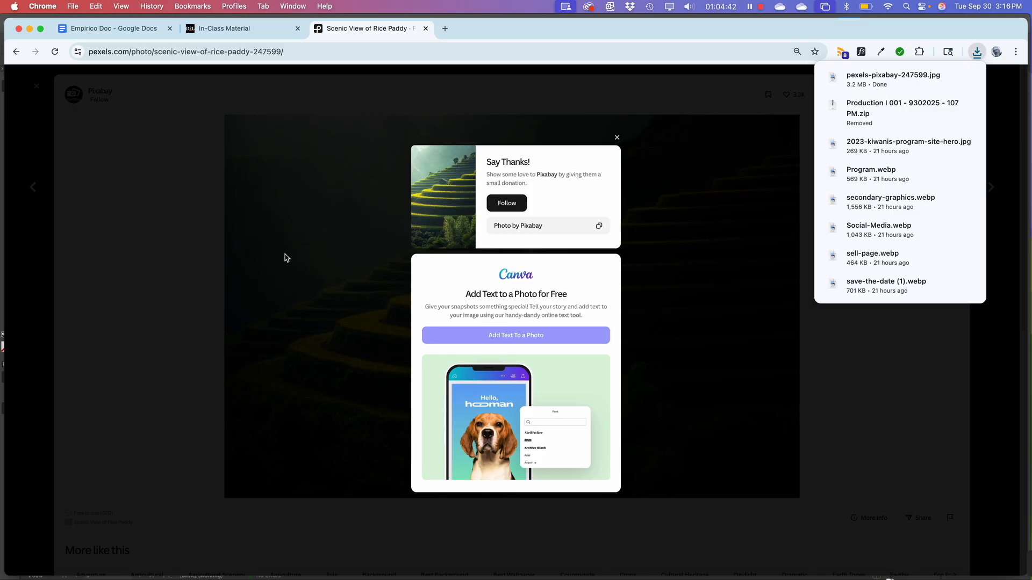
Switch to Finder, bring the Downloads window into view and select pexels-pixabay-247599.jpg
key(super+Tab)
key(super+Tab)
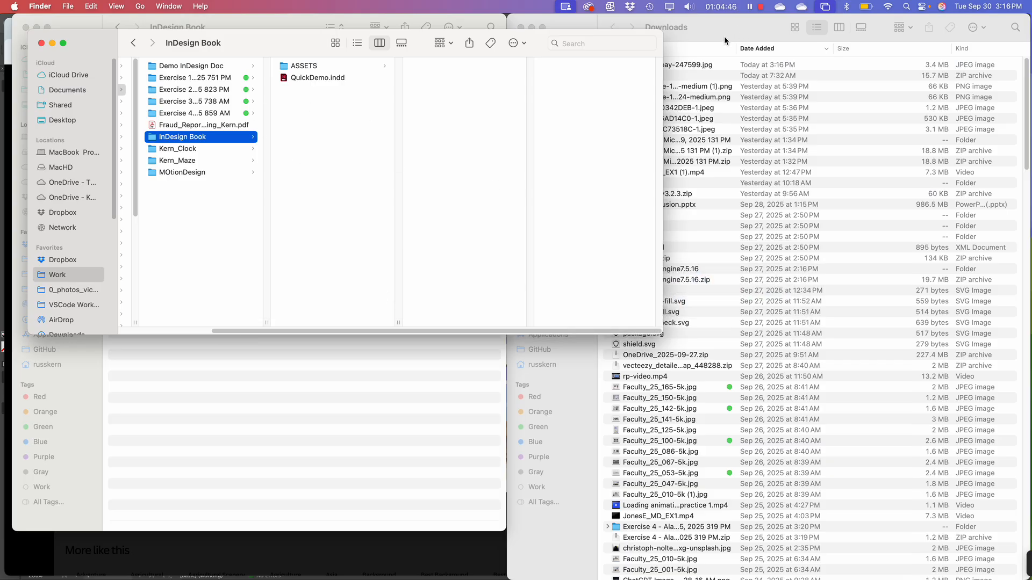
drag(724, 36, 791, 33)
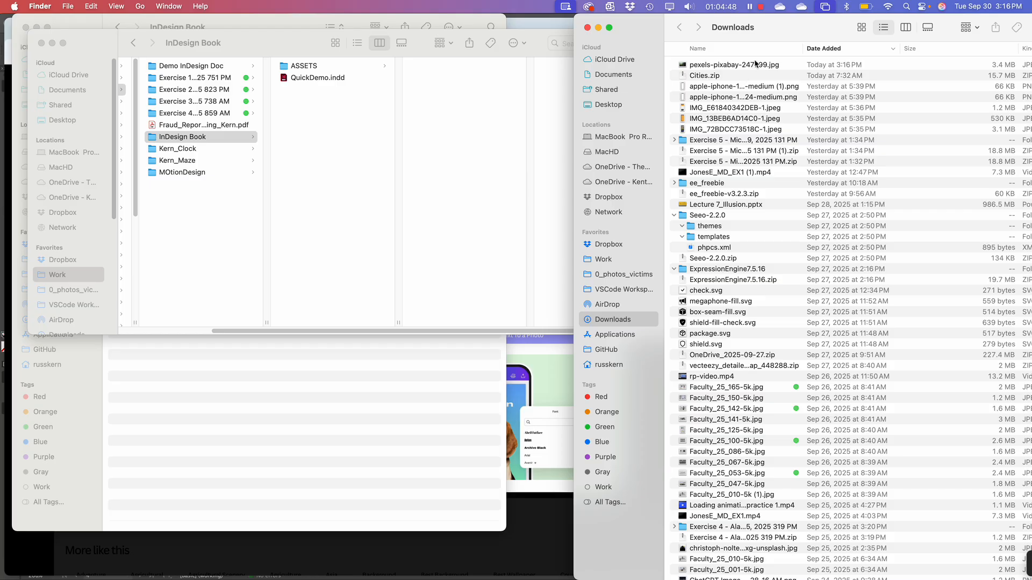
click(756, 64)
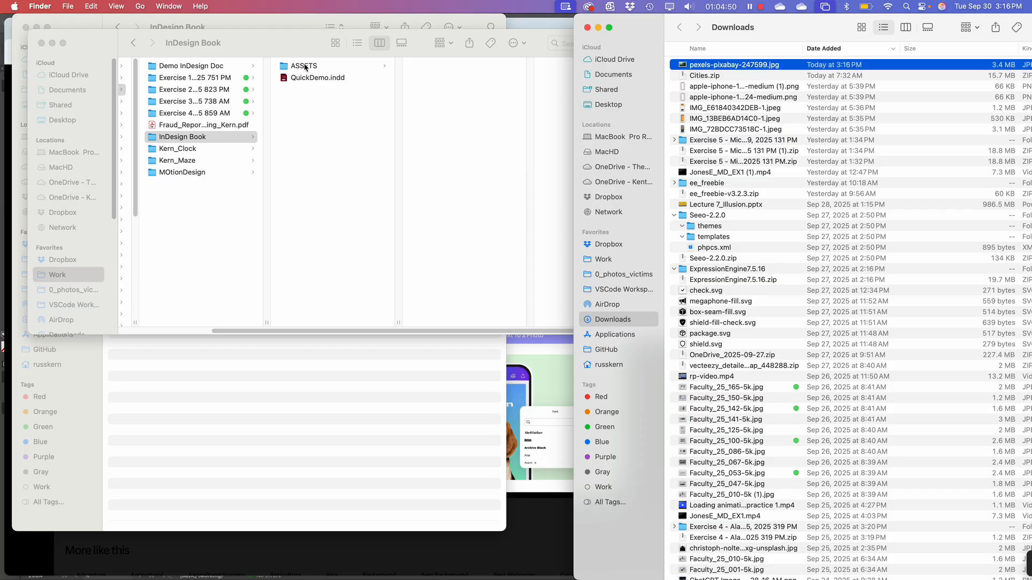
Create a folder named Photos inside InDesign Book and move pexels-pixabay-247599.jpg from Downloads into it
click(288, 116)
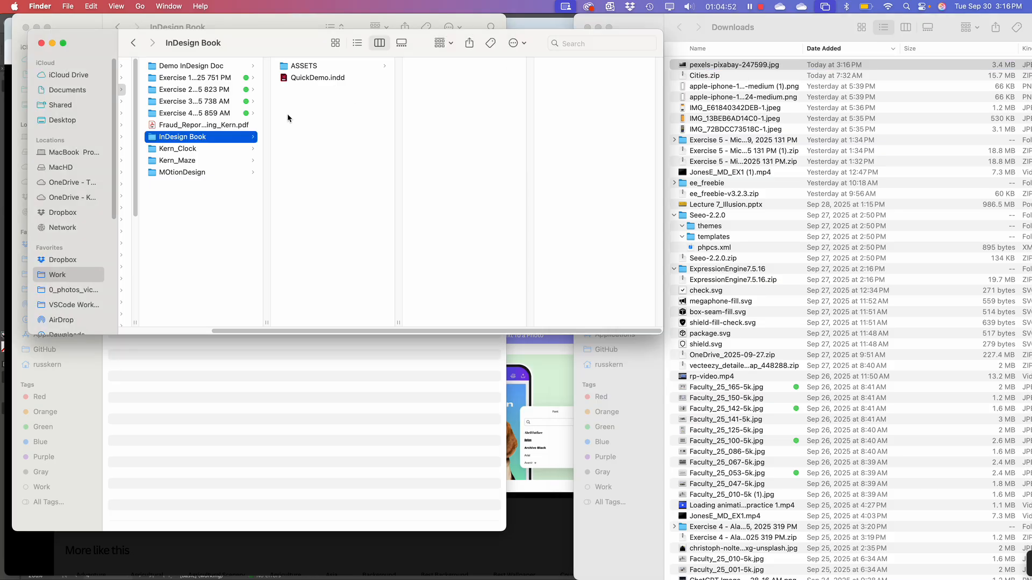
right_click(314, 106)
click(335, 109)
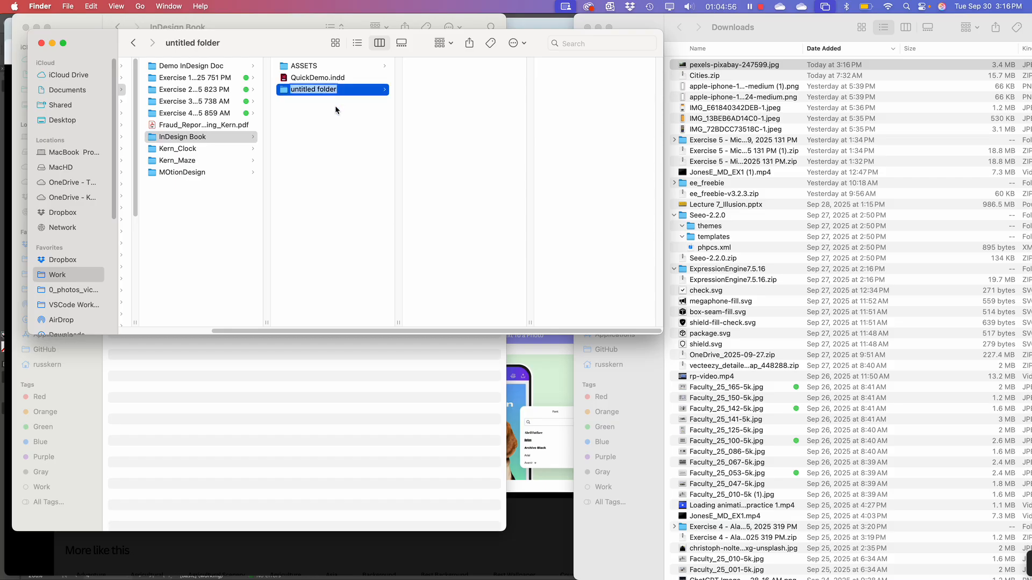
text(Photos)
key(Return)
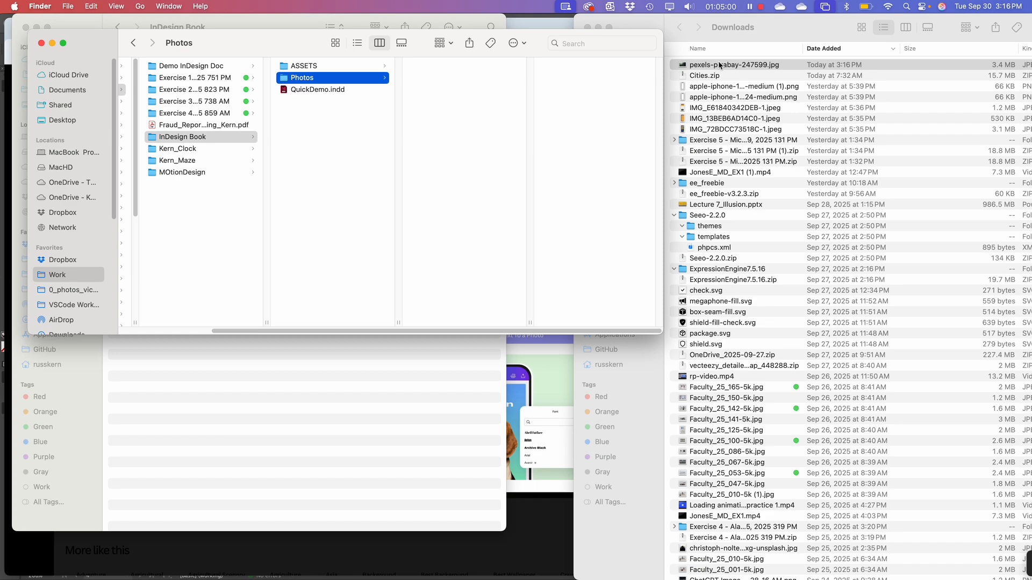
drag(719, 64, 312, 80)
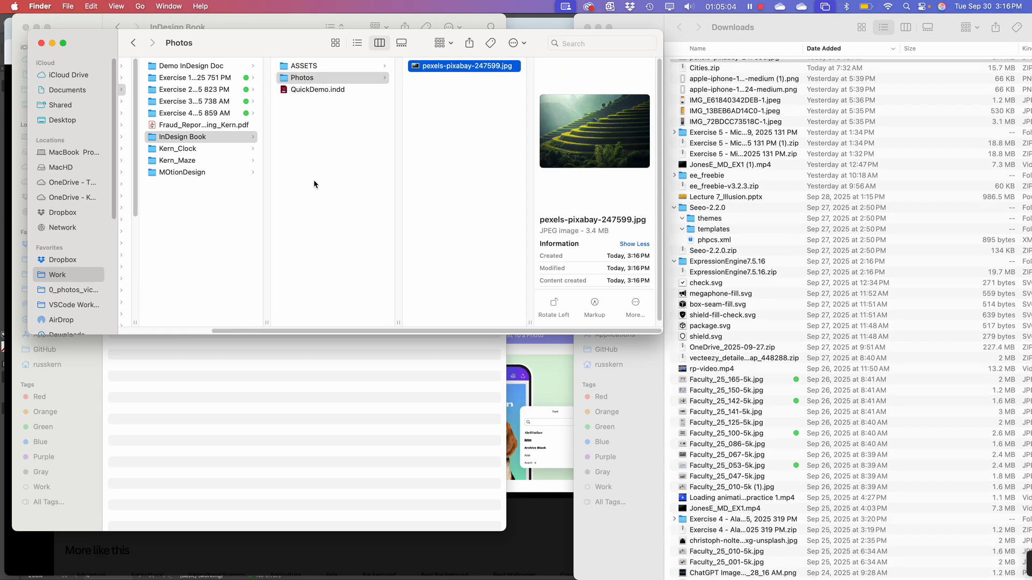
click(314, 181)
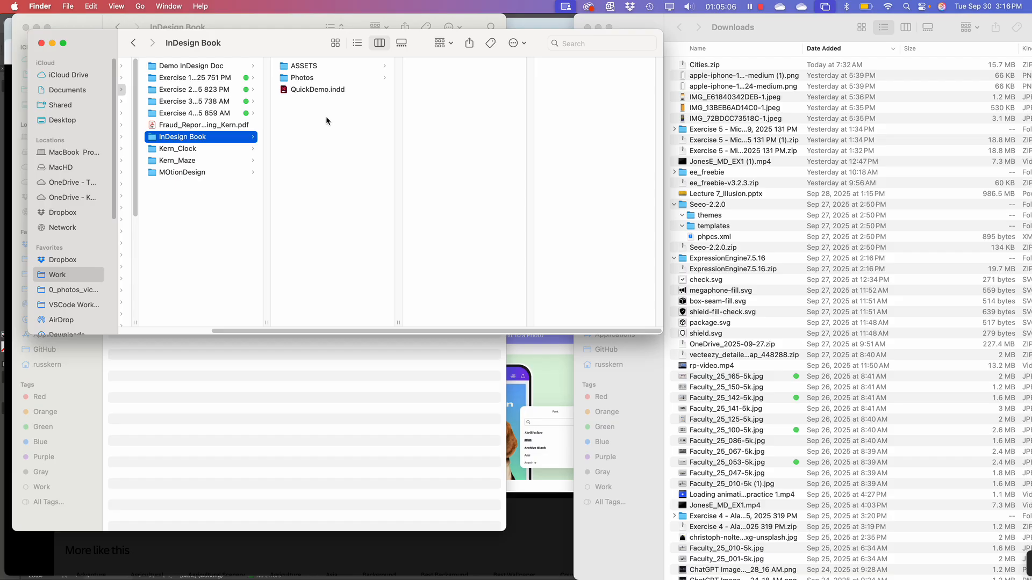
Switch to InDesign and draw a rectangular image frame about 11.125 x 8.625 in, covering page 4 out to the bleed
key(super+Tab)
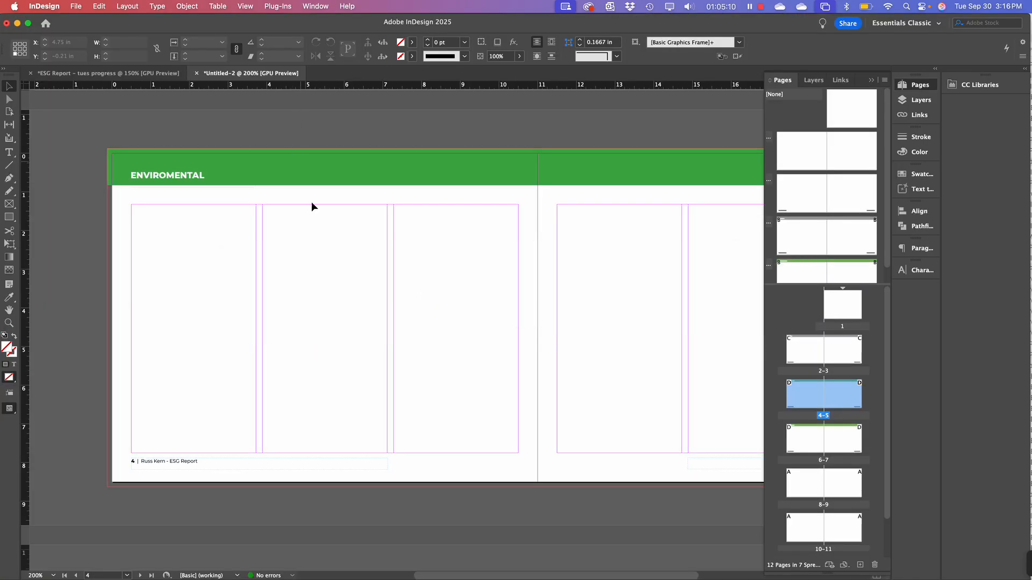
scroll(334, 293, down, 2)
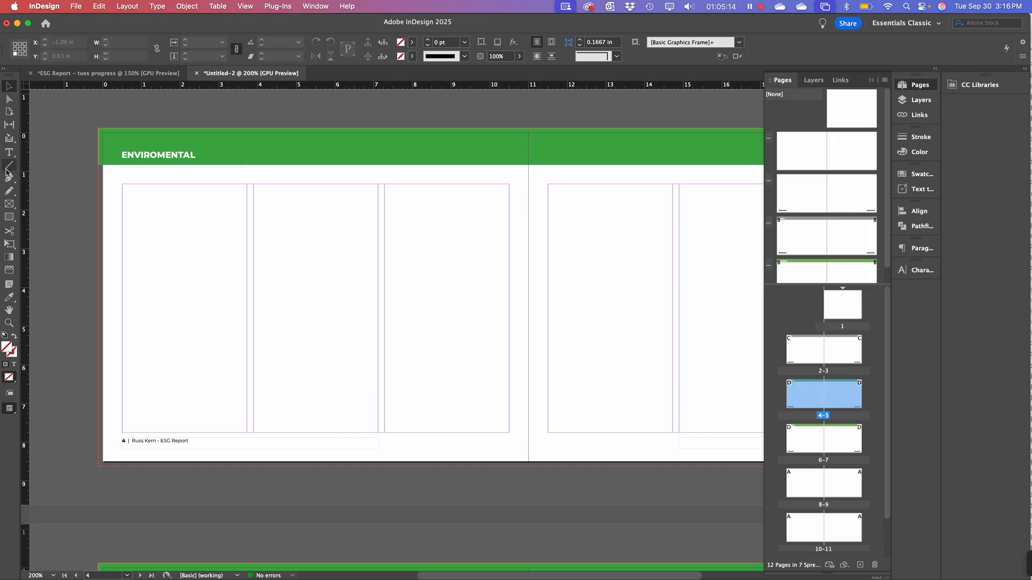
click(12, 209)
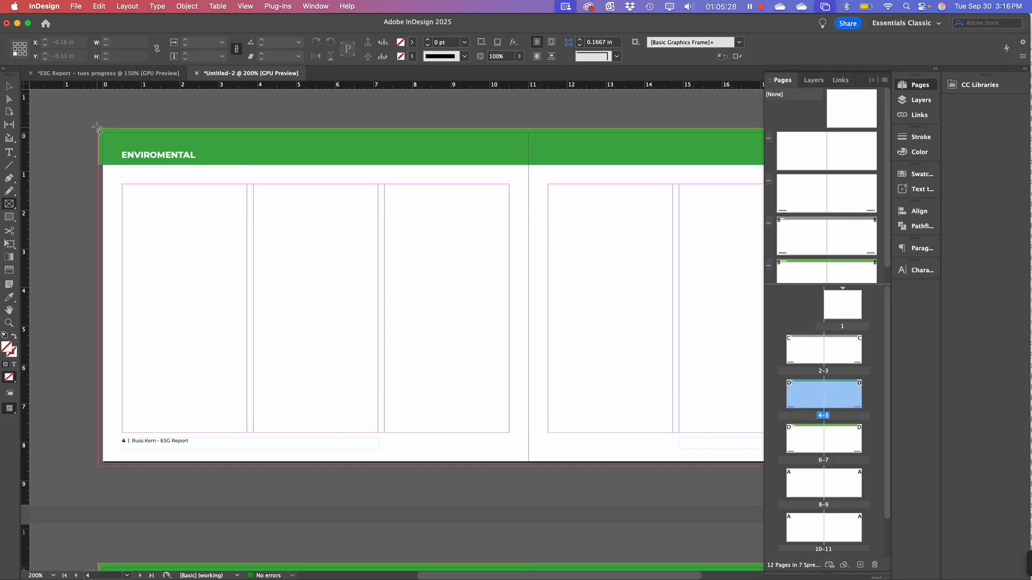
drag(99, 128, 531, 466)
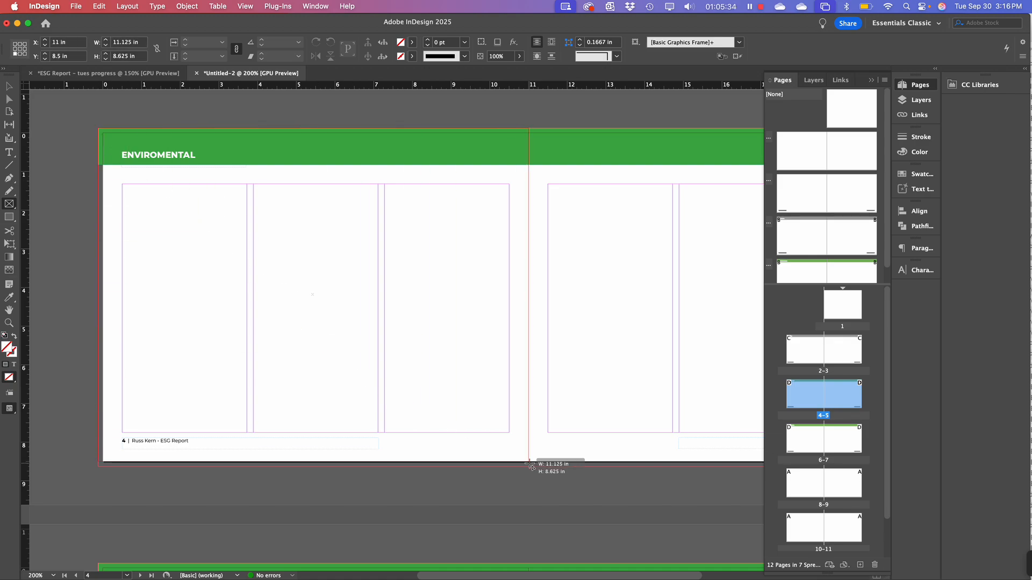
drag(530, 465, 531, 466)
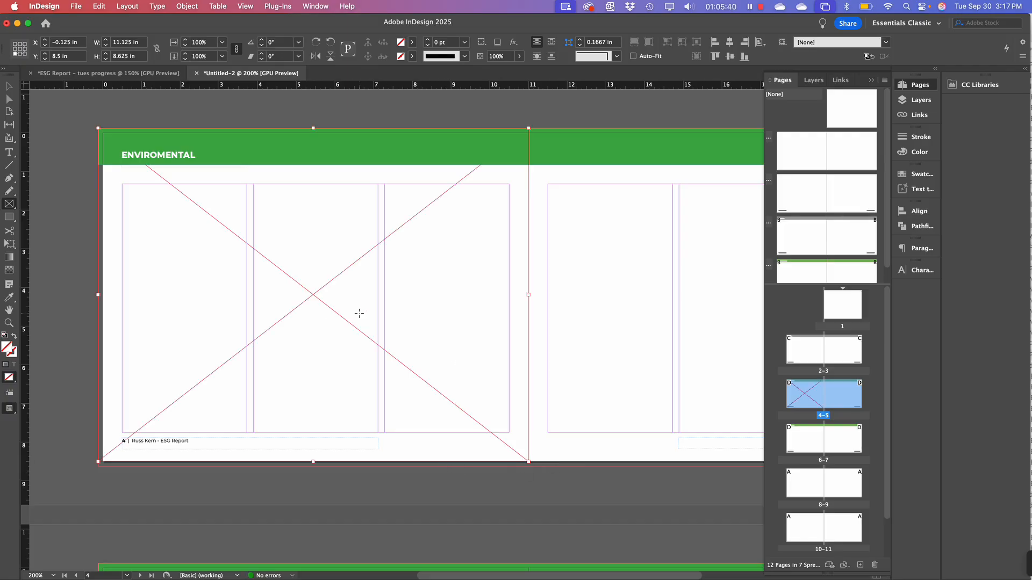
Place pexels-pixabay-247599.jpg from the Photos folder in InDesign Book into the page 4 frame
click(77, 6)
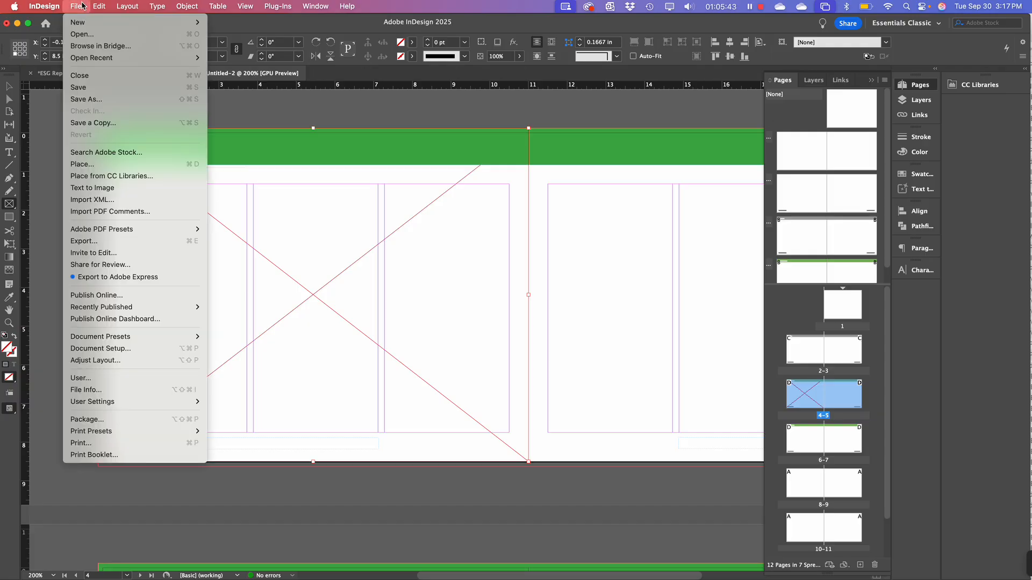
click(123, 164)
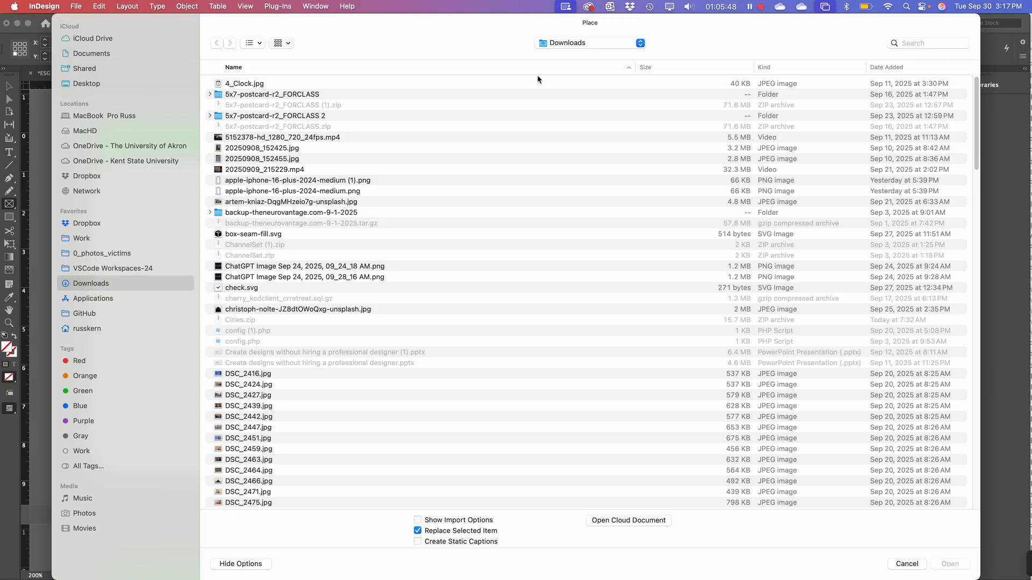
click(561, 43)
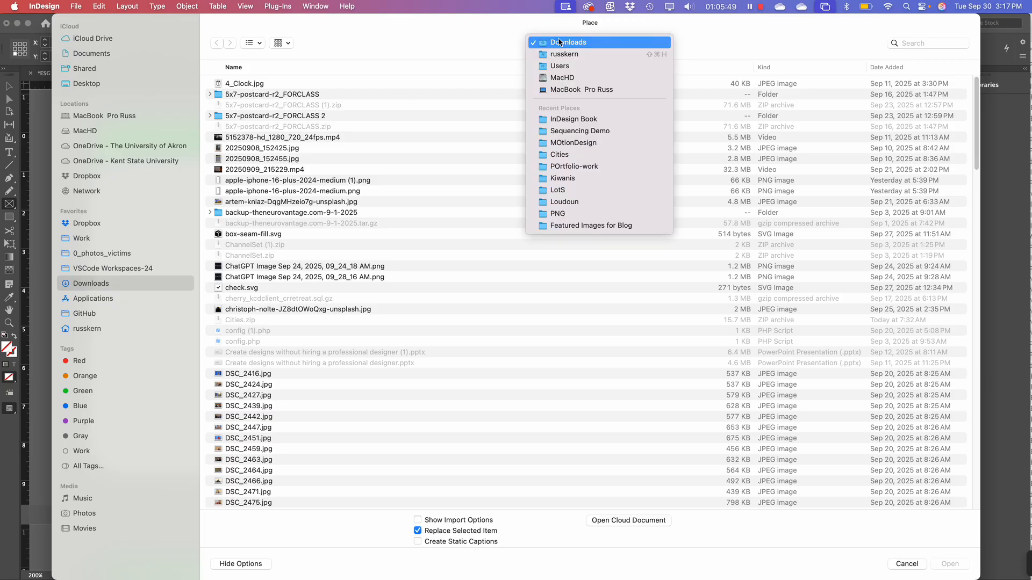
click(578, 119)
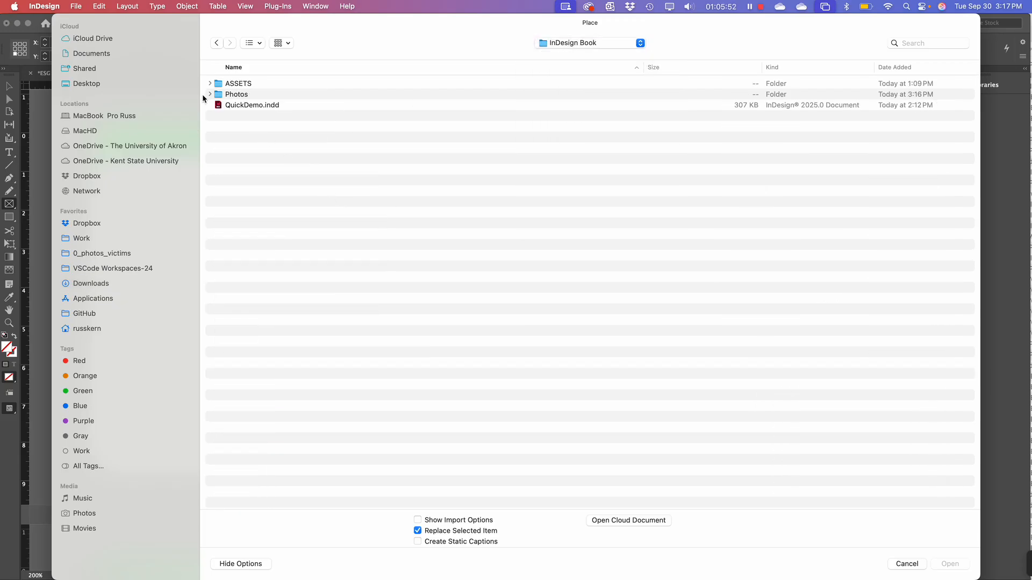
click(210, 94)
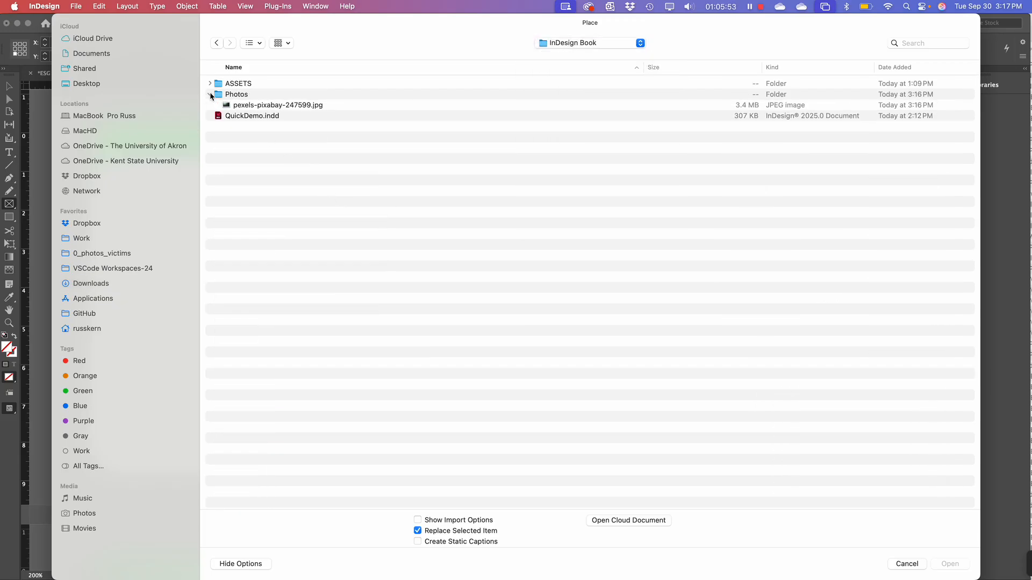
click(236, 104)
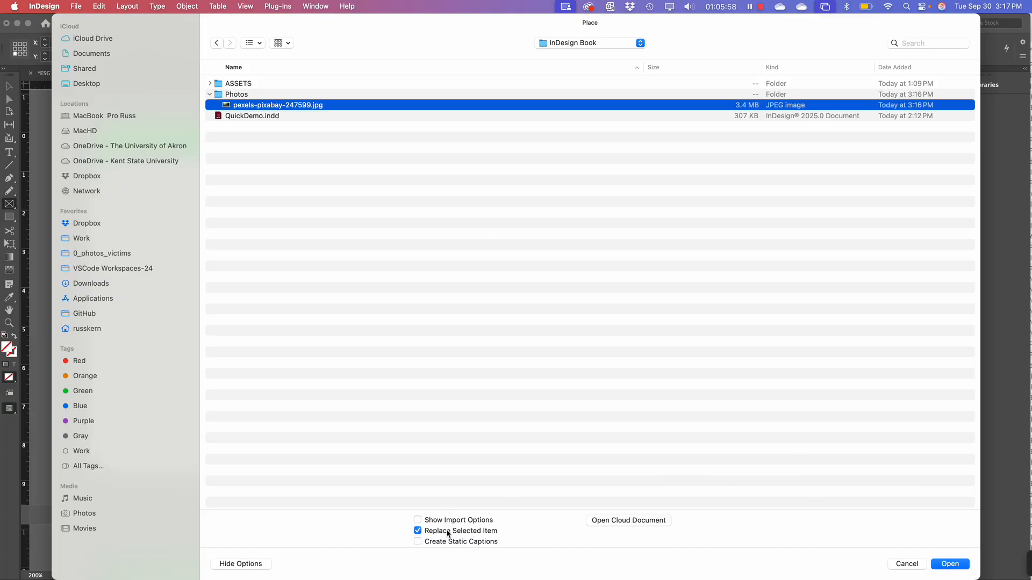
click(950, 564)
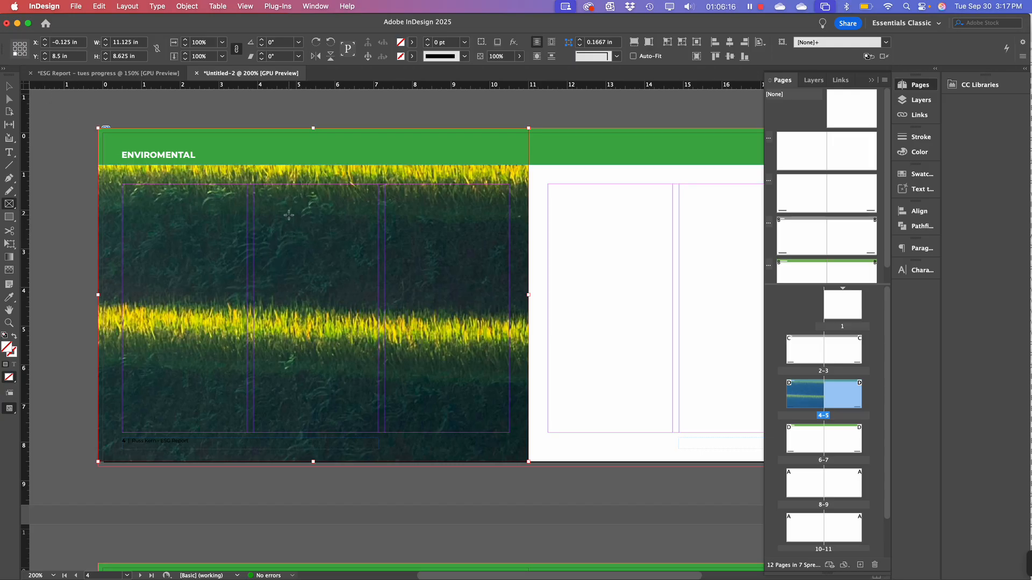
Fit the rice terrace photo to its page 4 frame with Fill Frame Proportionally and deselect it
right_click(296, 230)
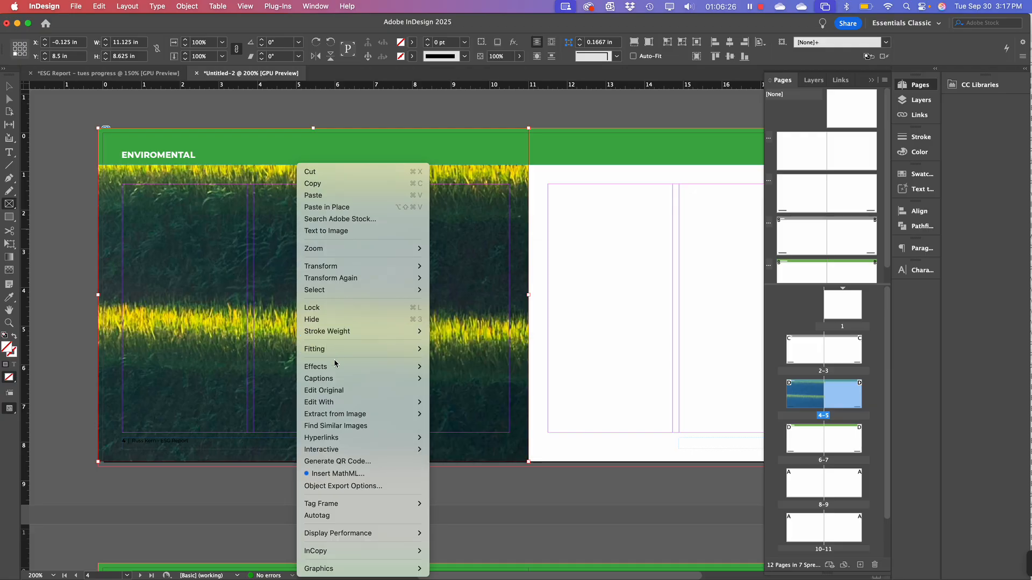
mouse_move(338, 349)
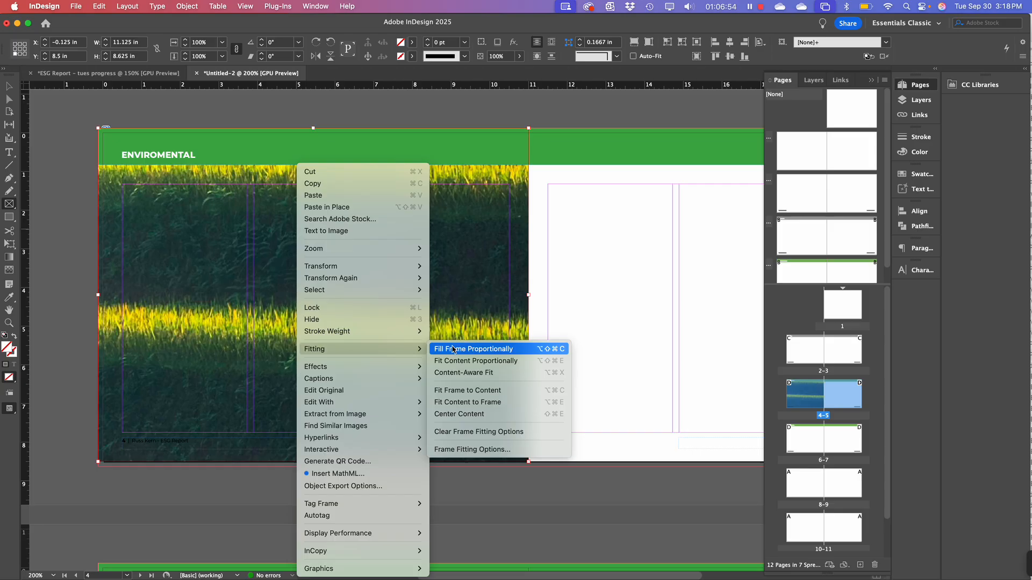
click(452, 348)
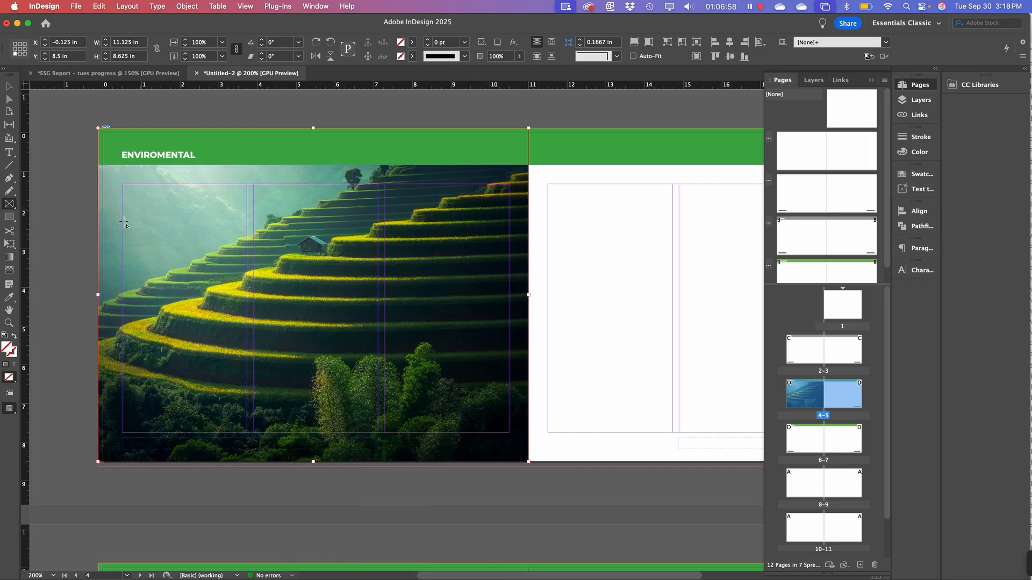
click(11, 87)
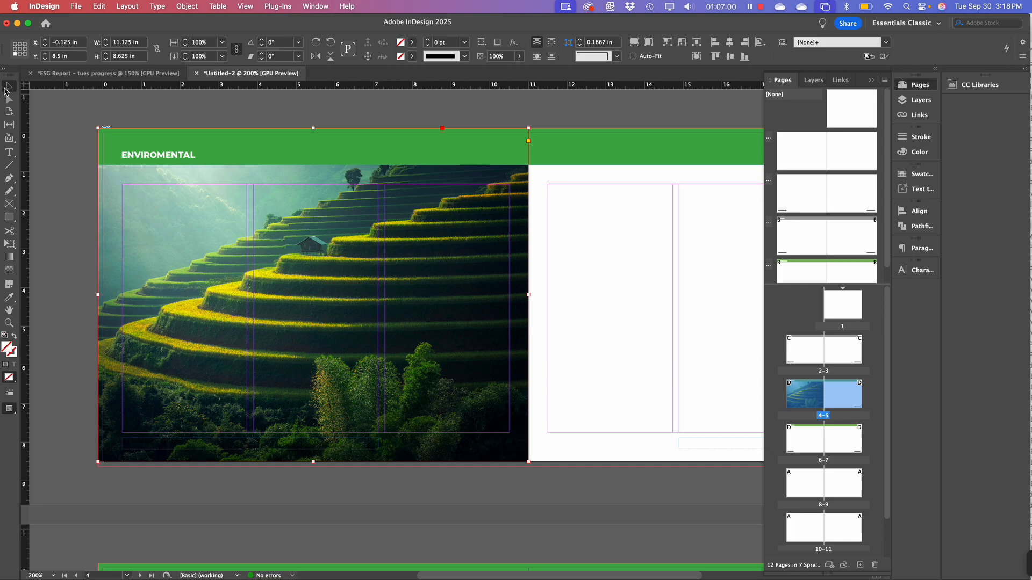
click(69, 236)
Draw an image frame about 3.22 x 2.2 in at the head of the first column on page 5
scroll(460, 295, down, 2)
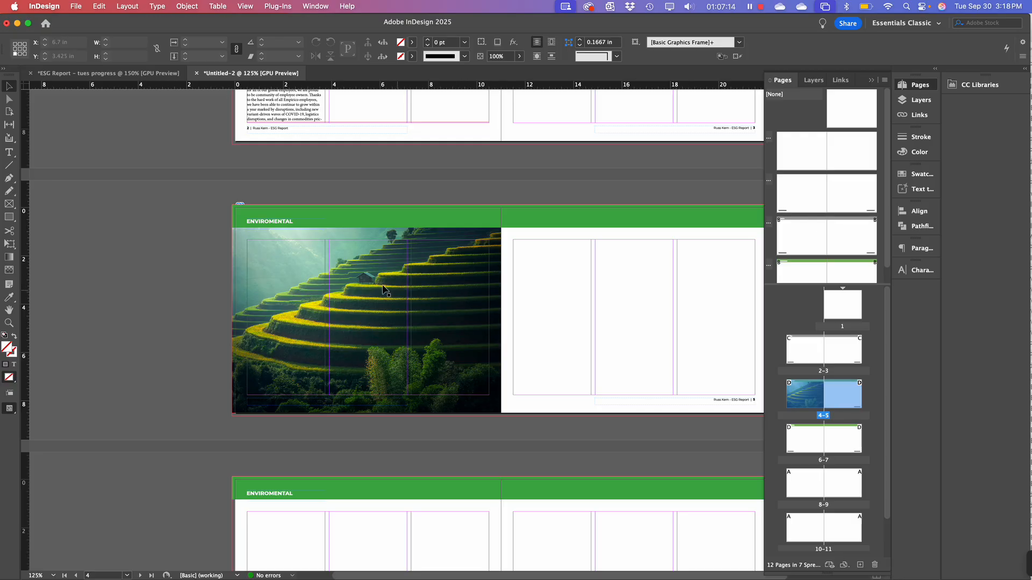
scroll(611, 266, right, 4)
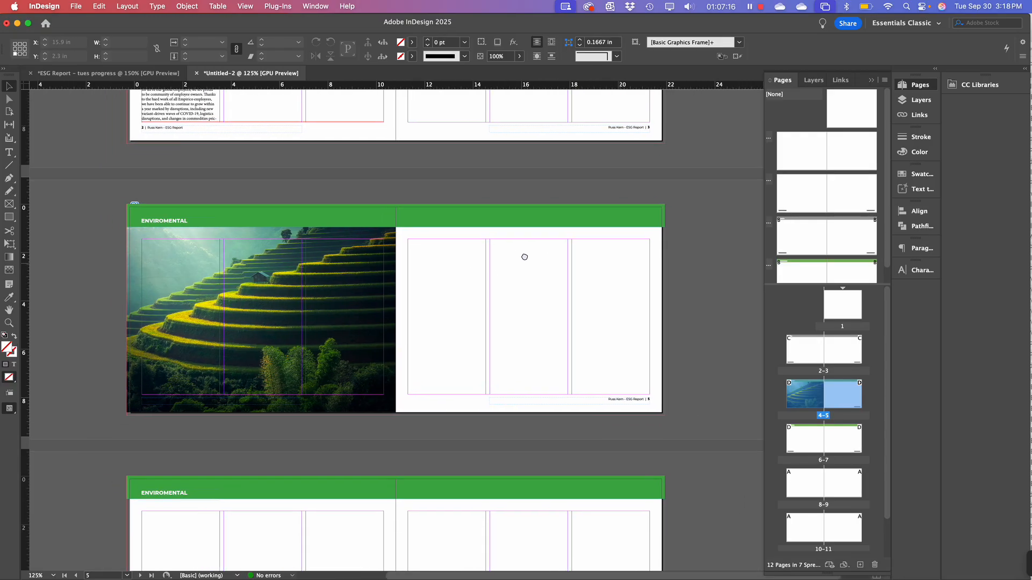
drag(450, 306, 505, 382)
drag(539, 214, 498, 199)
scroll(497, 200, down, 3)
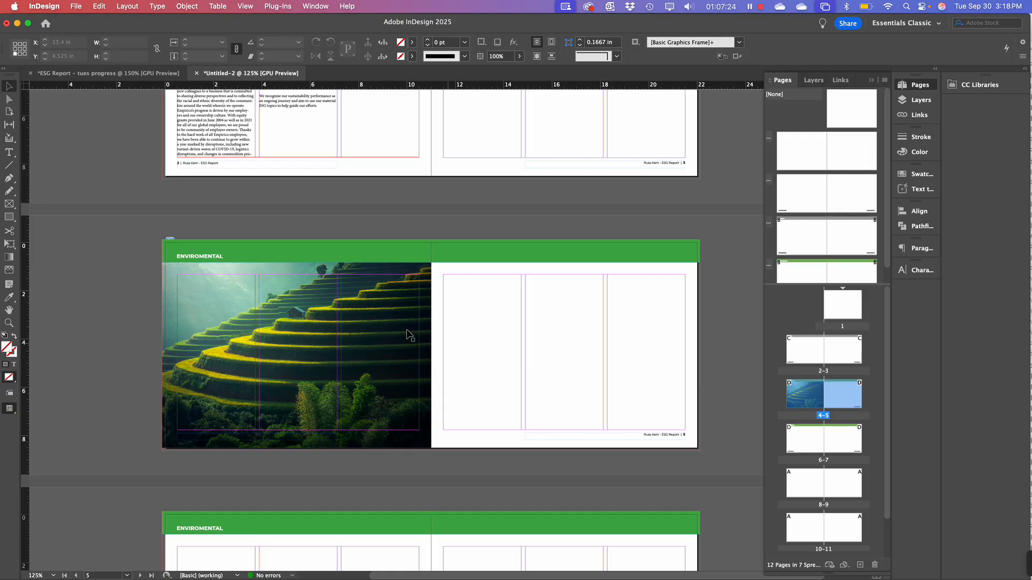
click(8, 204)
drag(444, 275, 520, 327)
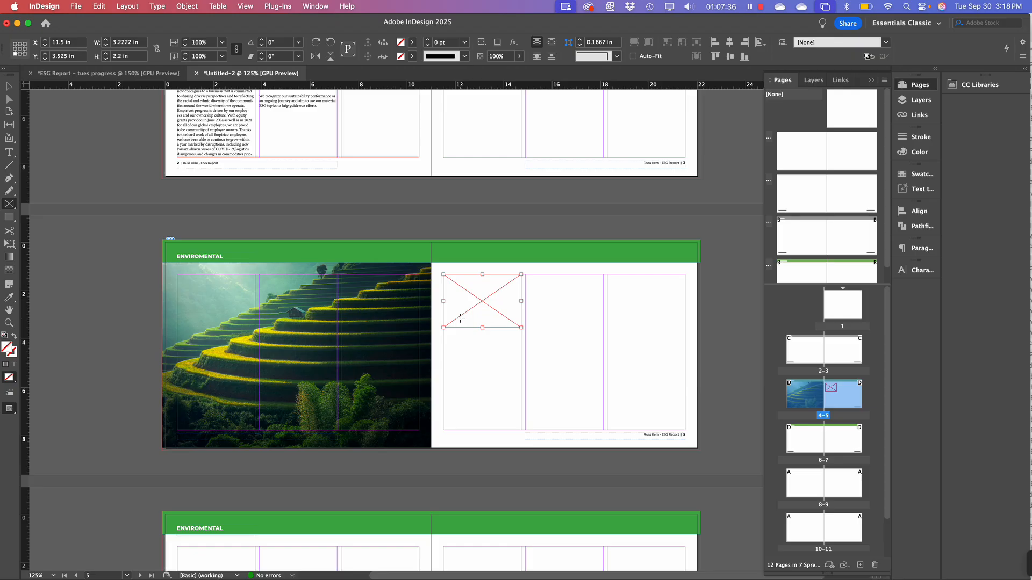
Switch to Chrome, close the rice paddy photo, browse the mountain results for another image, and return to InDesign
key(super+Tab)
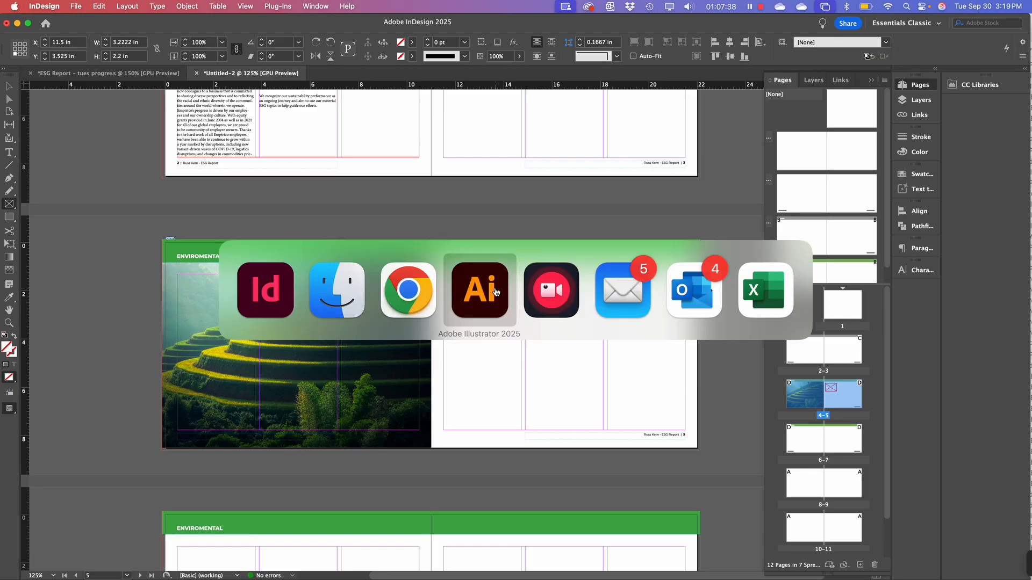
click(396, 299)
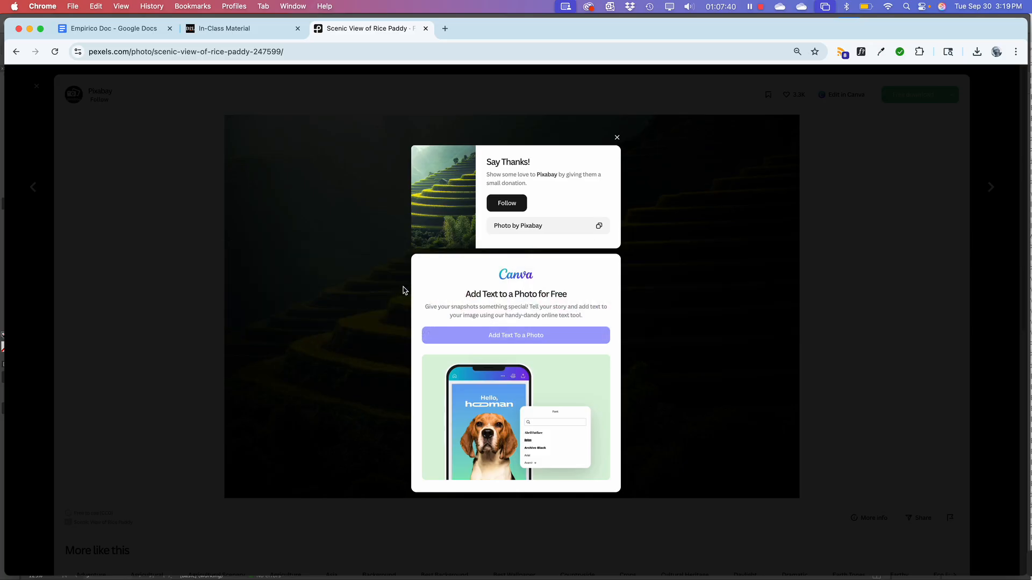
click(935, 110)
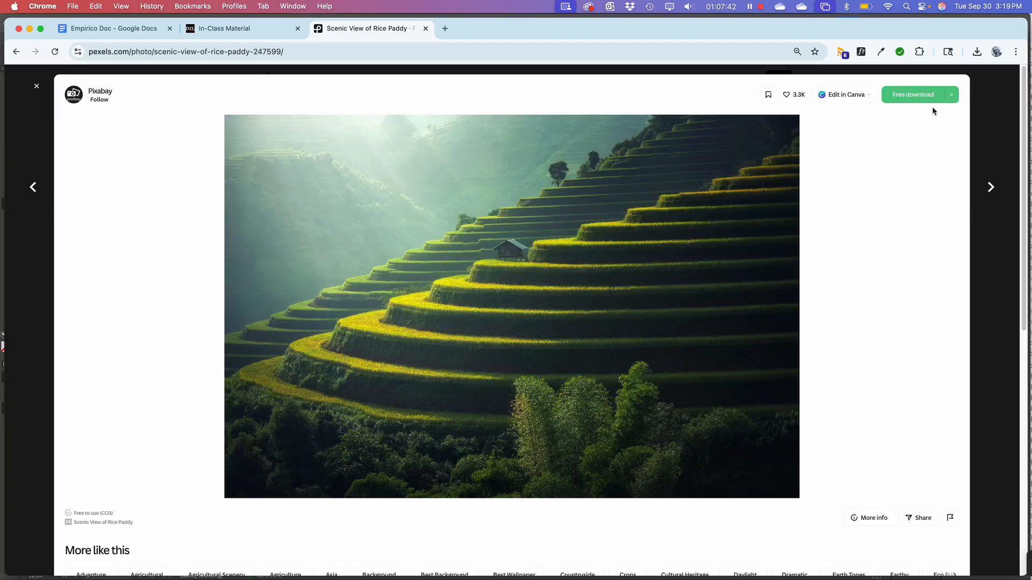
click(37, 87)
scroll(489, 214, down, 15)
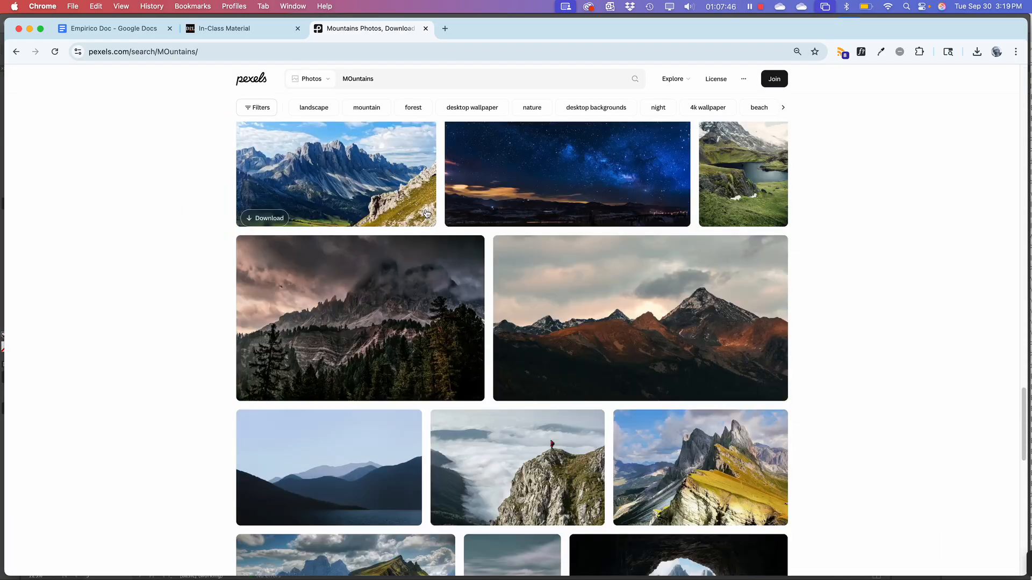
scroll(489, 214, up, 14)
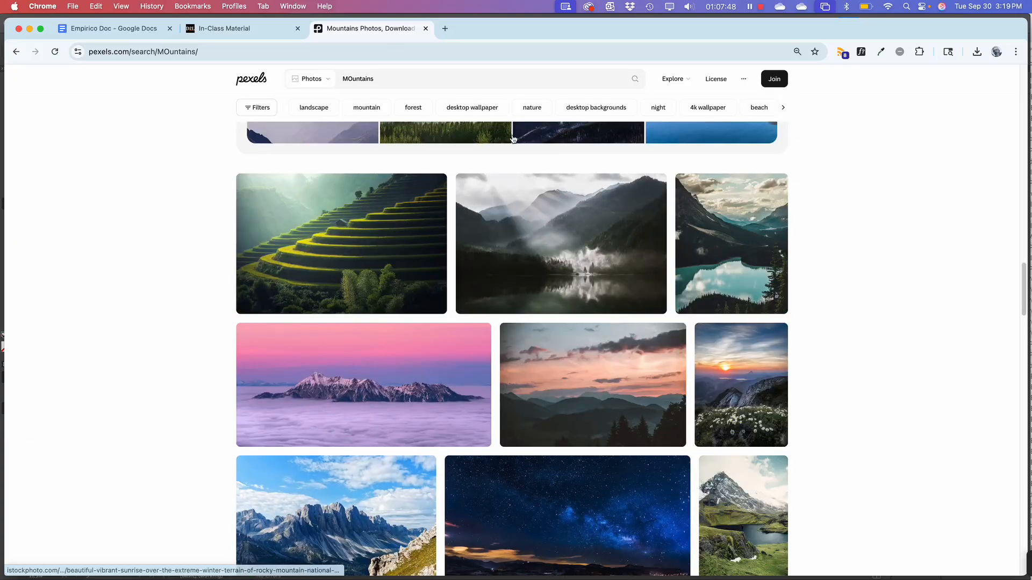
scroll(527, 144, down, 15)
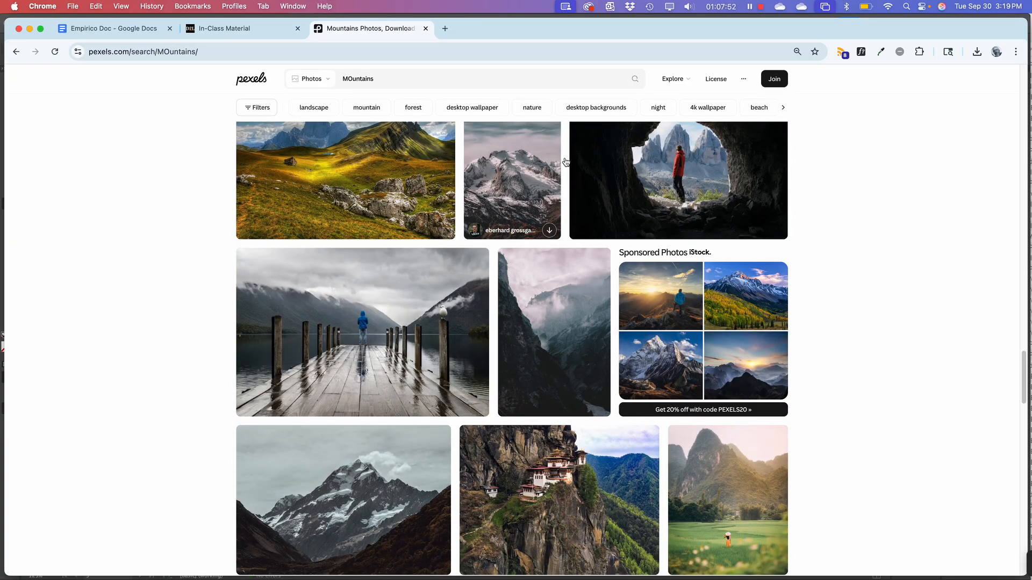
key(super+Tab)
click(314, 290)
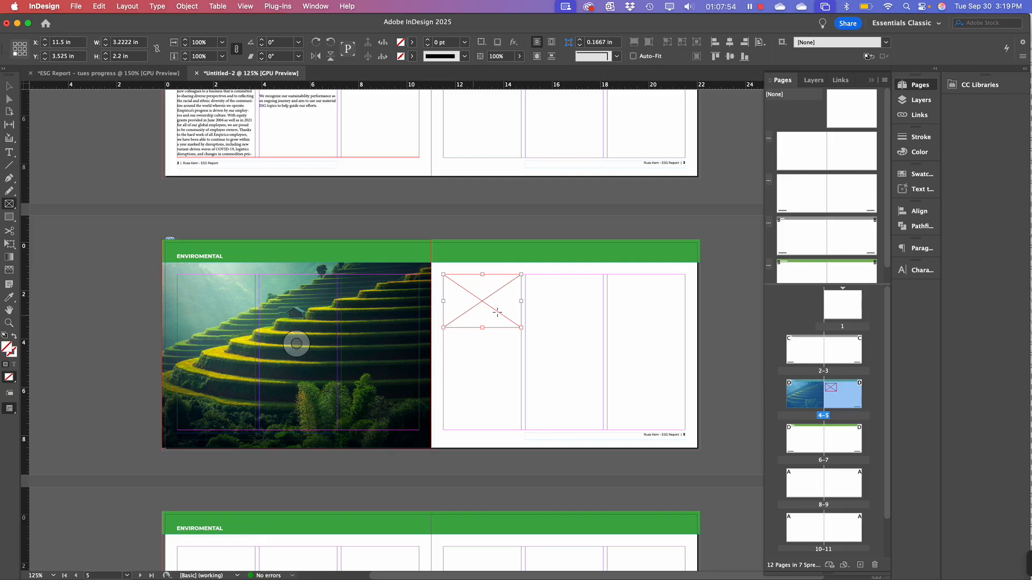
Delete the image frame on page 5 and redraw it about 3.22 x 2.2 in at the head of the first column
key(Delete)
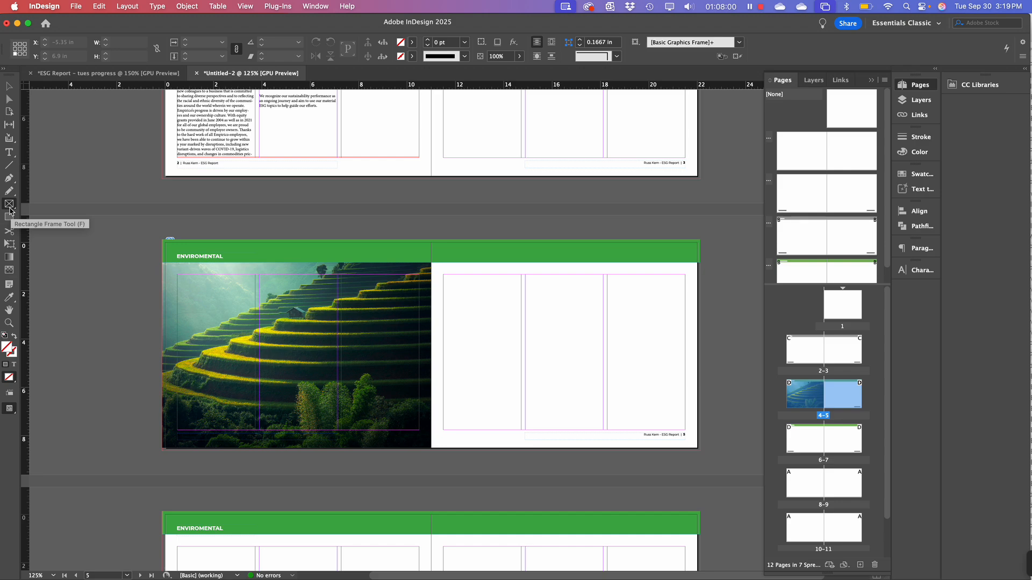
click(9, 210)
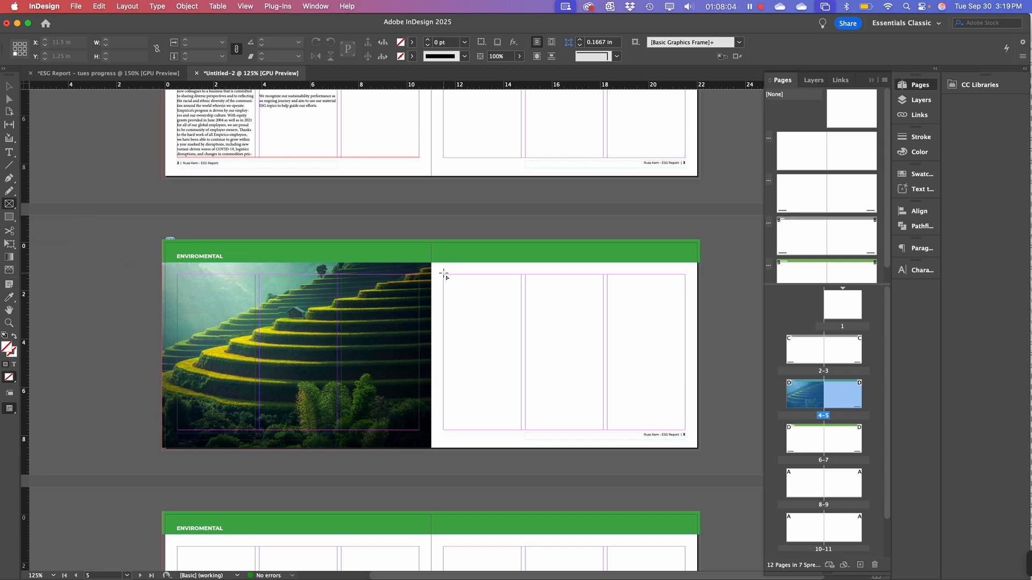
drag(444, 275, 522, 327)
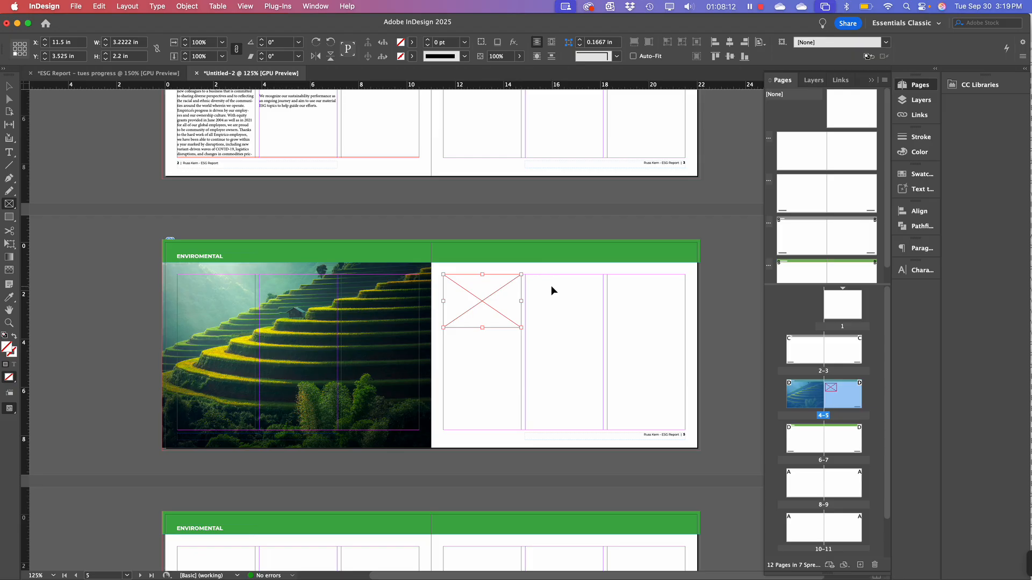
Switch to Chrome, find the Green Hill Near Body of Water photo in the mountain results and download it at Original 2000x1123 size
key(super+Tab)
click(339, 290)
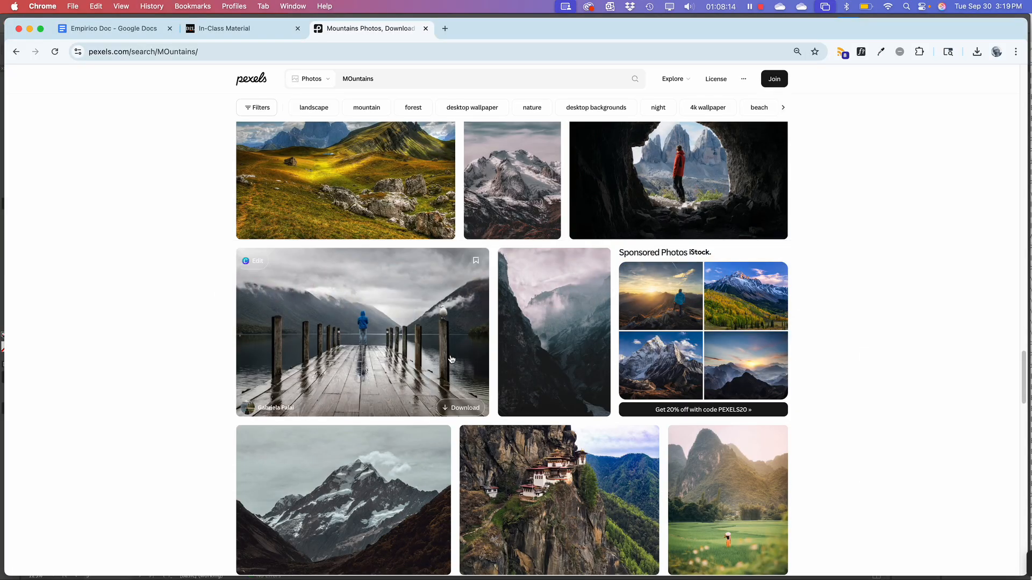
scroll(452, 359, down, 3)
scroll(406, 230, down, 5)
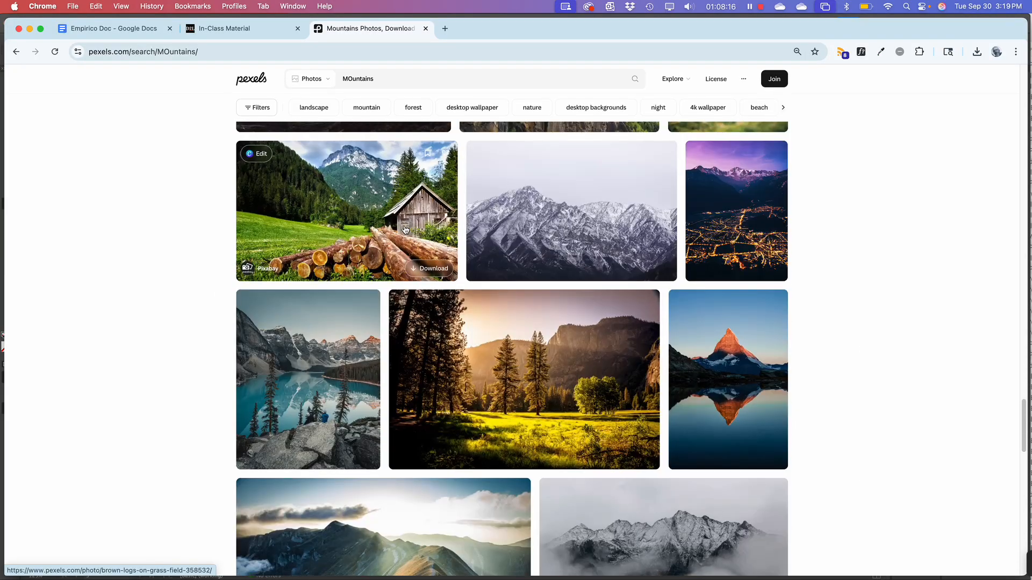
scroll(406, 230, down, 6)
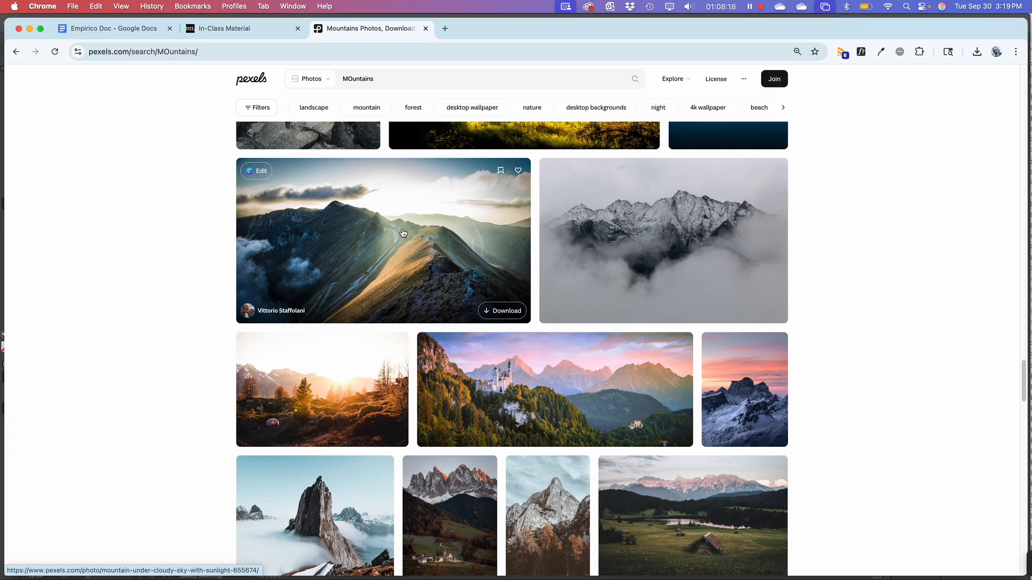
scroll(403, 233, down, 6)
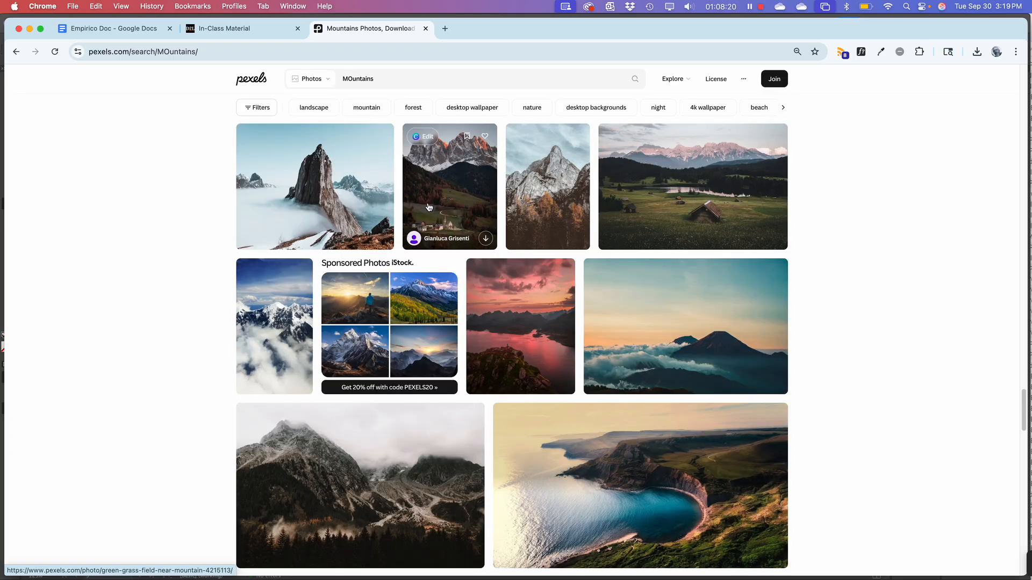
scroll(433, 200, down, 4)
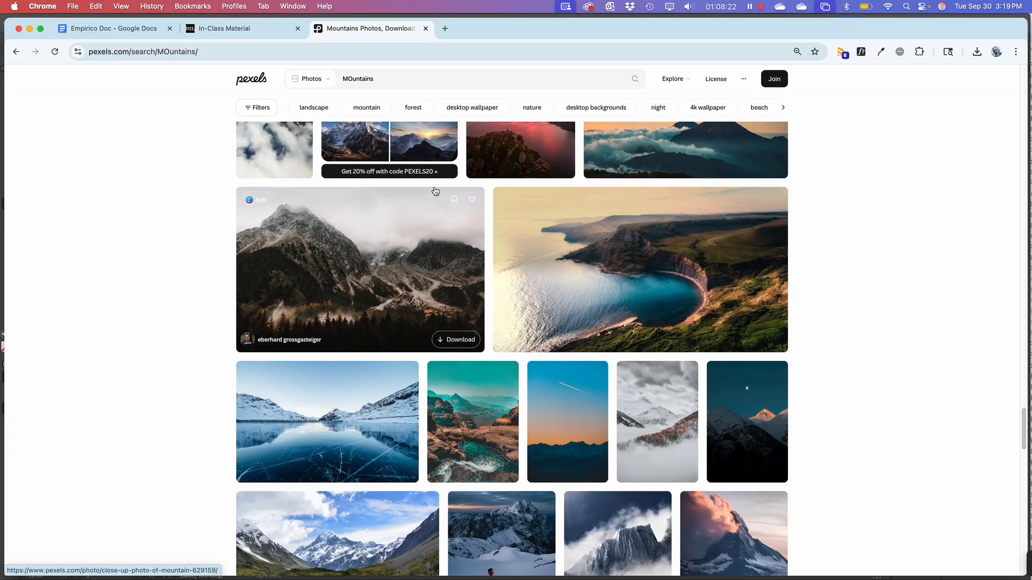
click(689, 272)
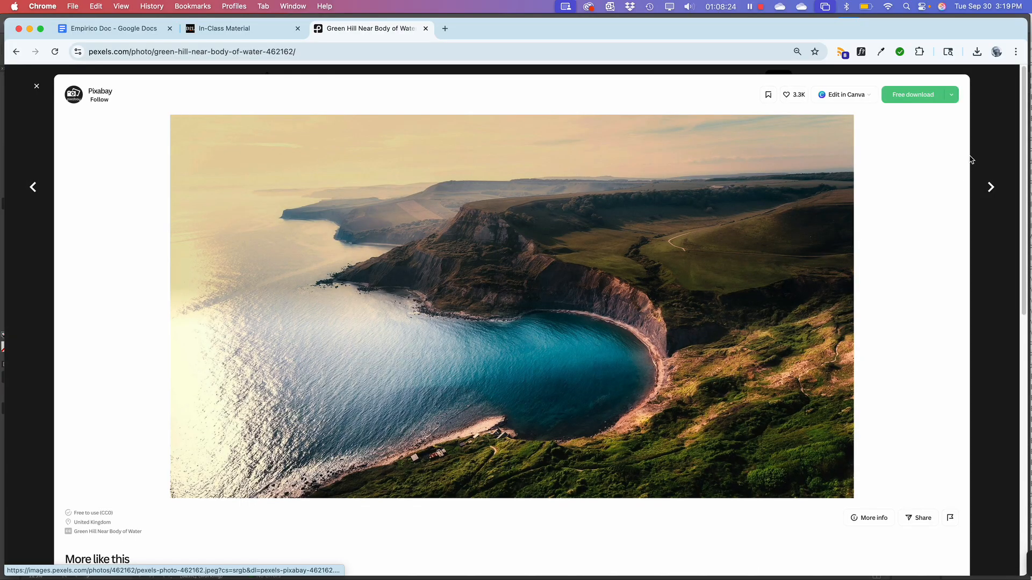
click(953, 96)
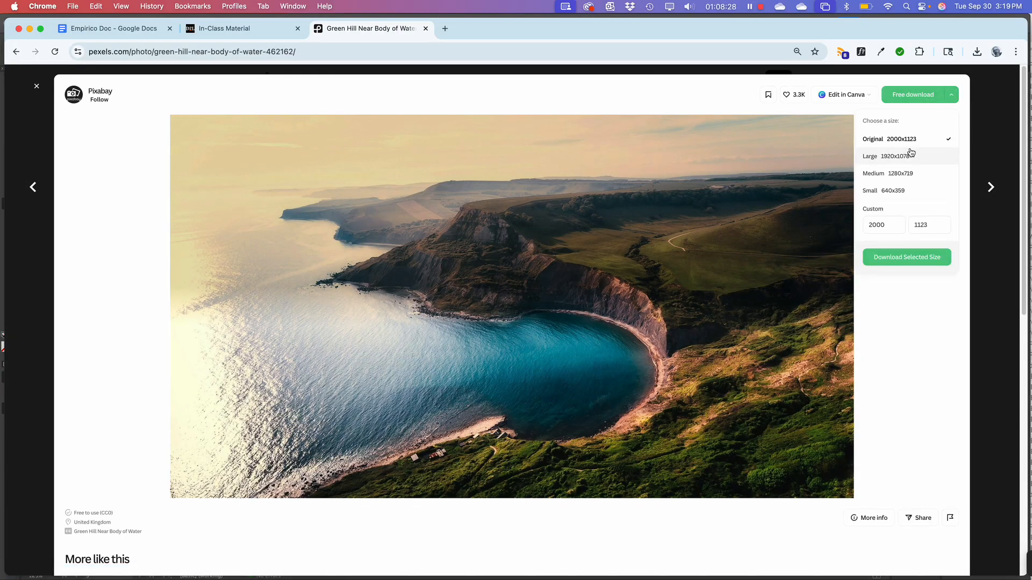
click(915, 258)
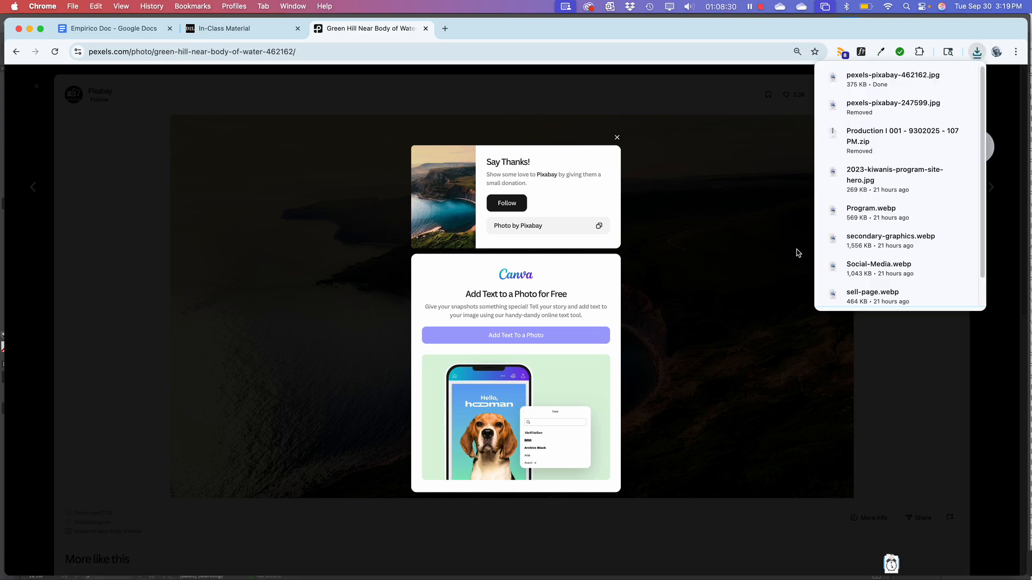
Switch to Finder and move pexels-pixabay-462162.jpg from Downloads into the Photos folder of InDesign Book
key(super+Tab)
click(407, 298)
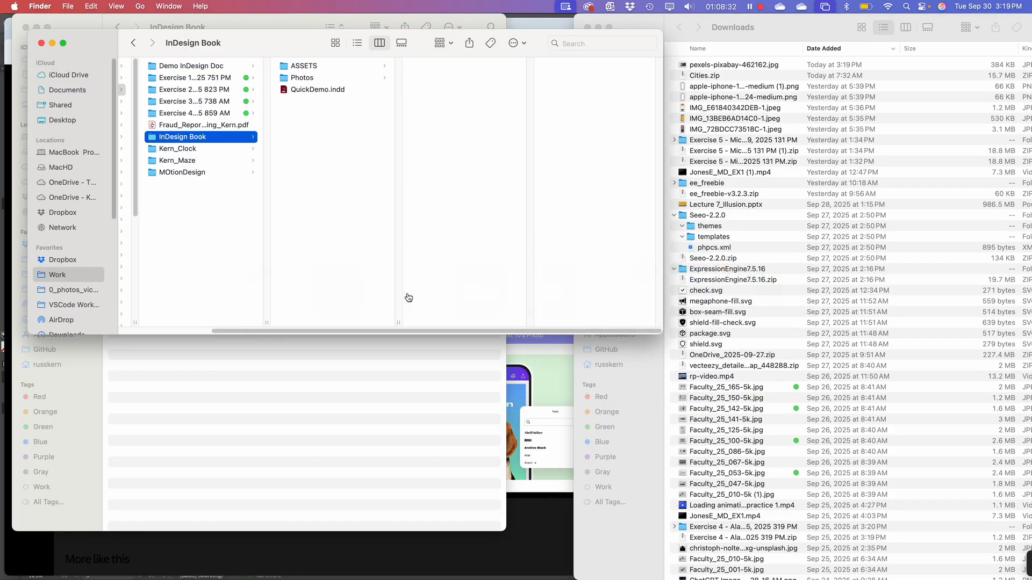
drag(716, 68, 305, 82)
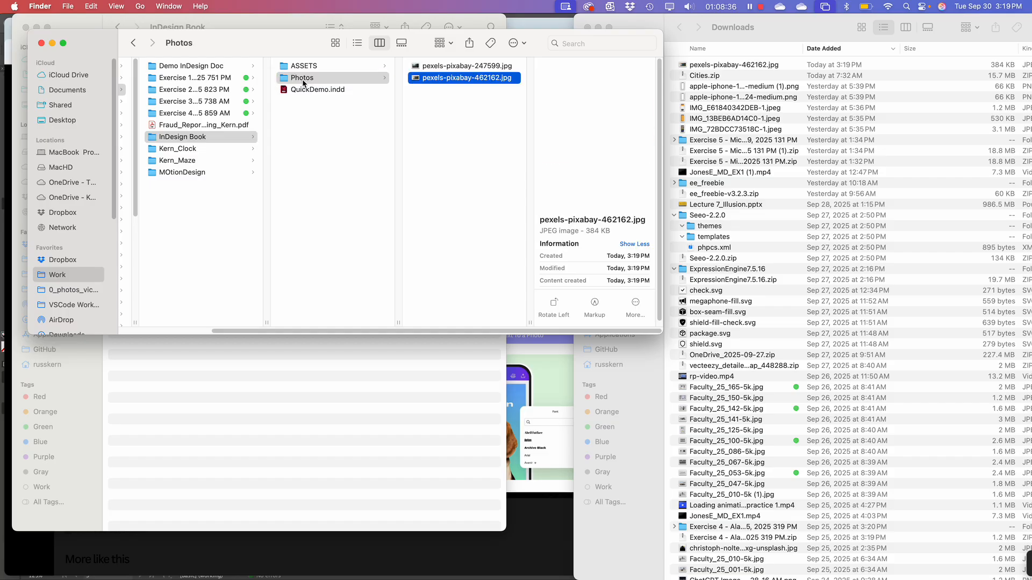
Switch to InDesign and place pexels-pixabay-462162.jpg from the Photos folder into the page 5 frame
key(super+Tab)
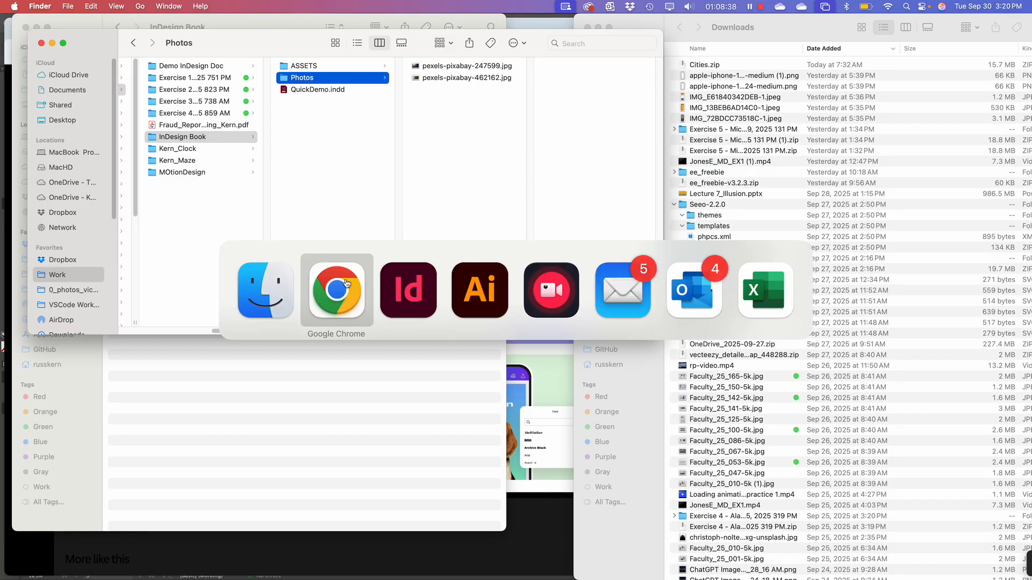
click(411, 289)
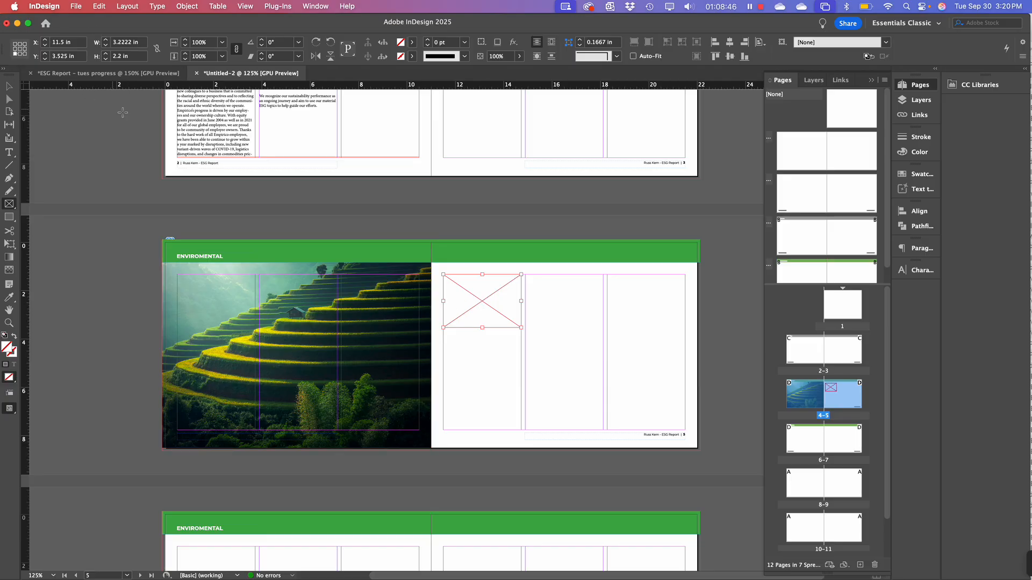
key(super+d)
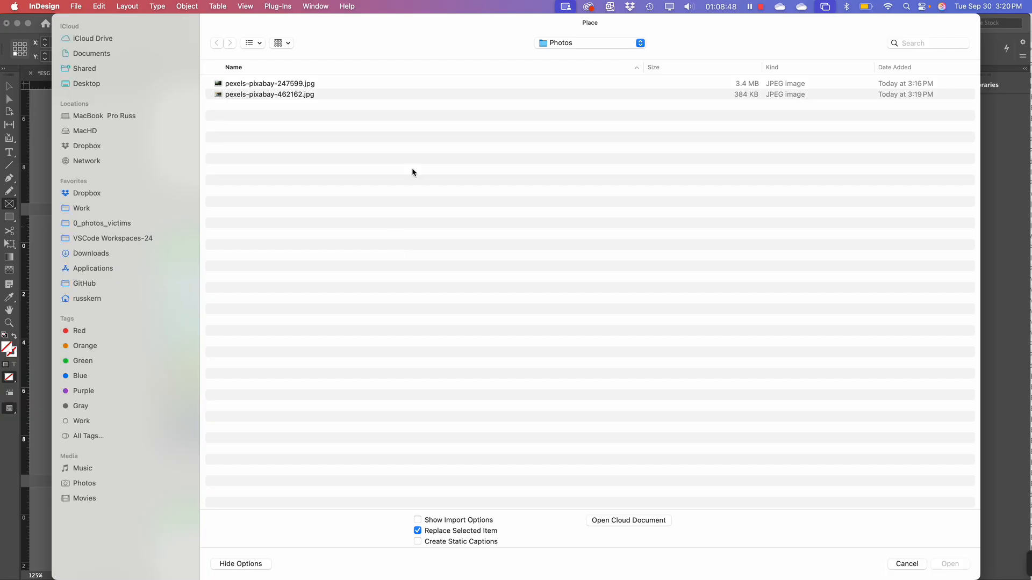
click(285, 88)
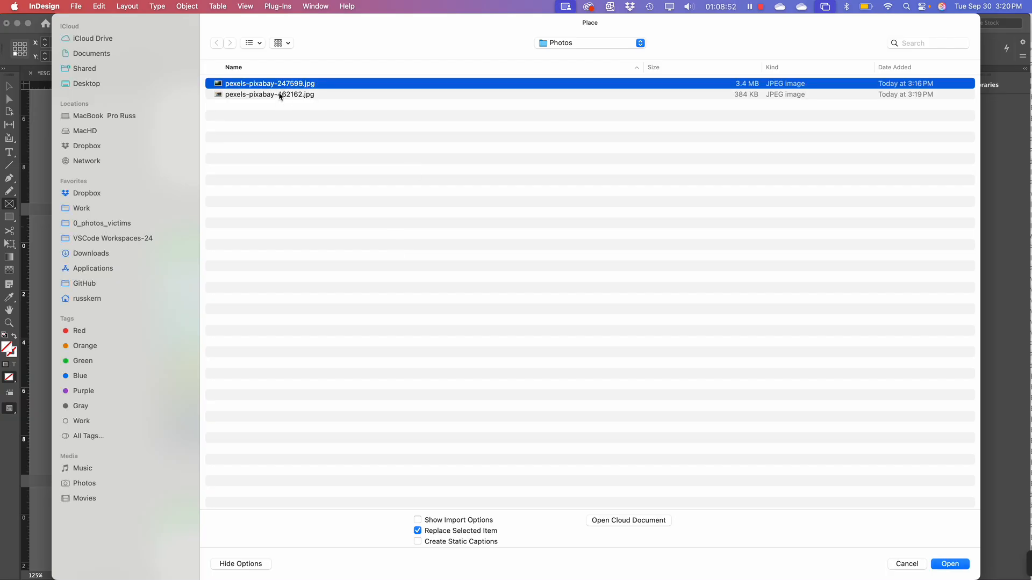
click(280, 95)
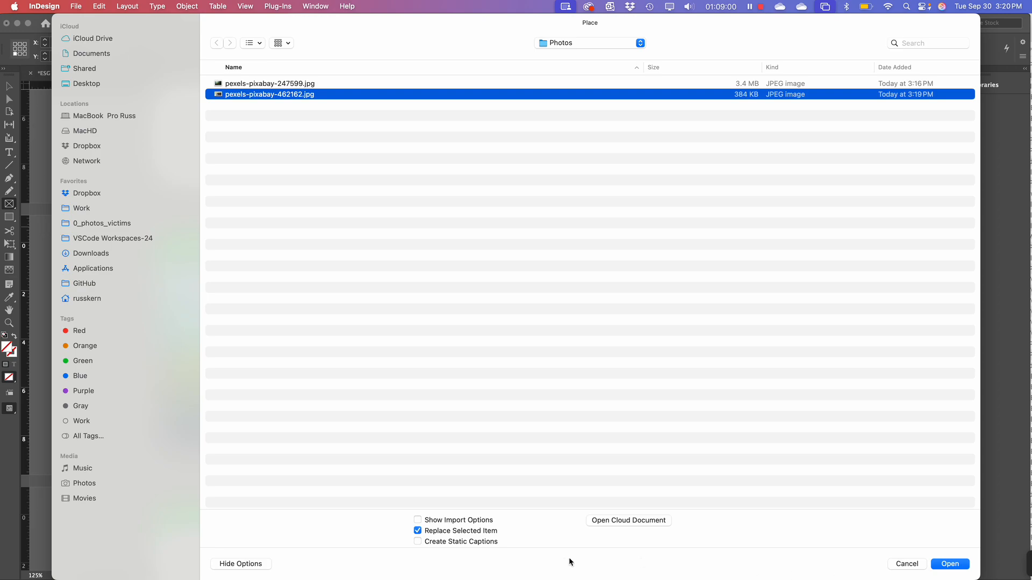
click(950, 564)
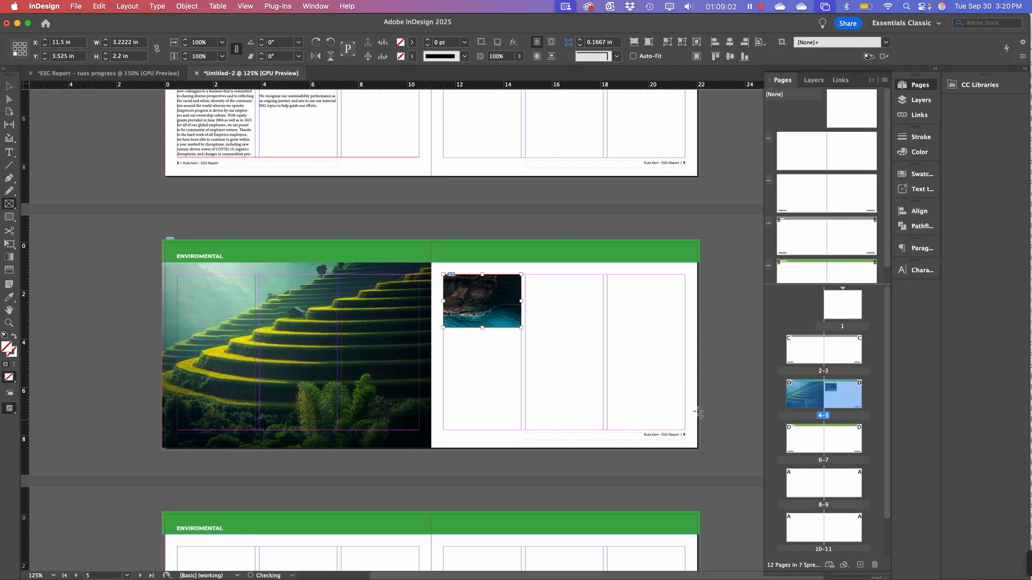
Fit the coastal photo to its page 5 frame with Fill Frame Proportionally and deselect it
right_click(481, 296)
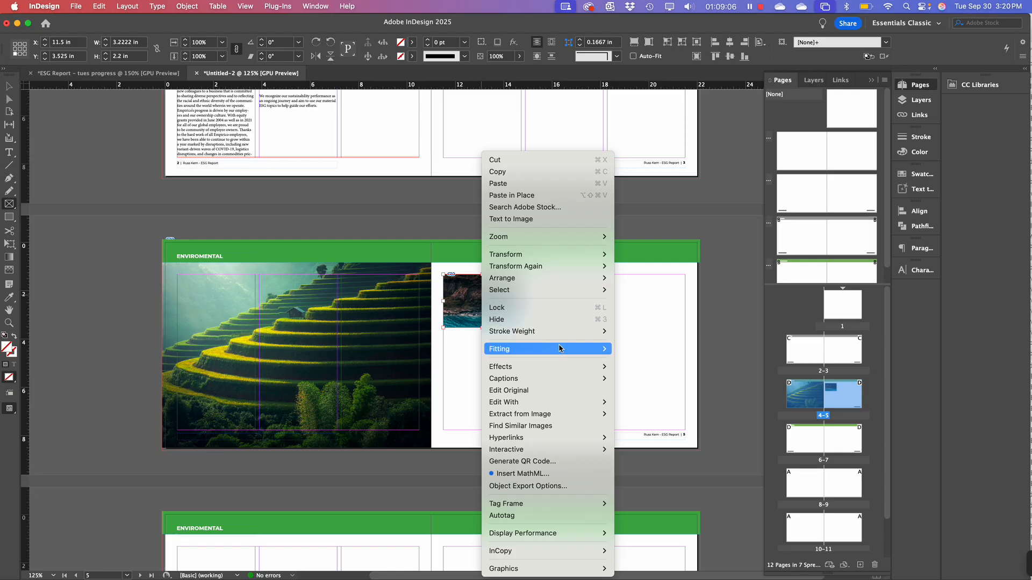
mouse_move(559, 349)
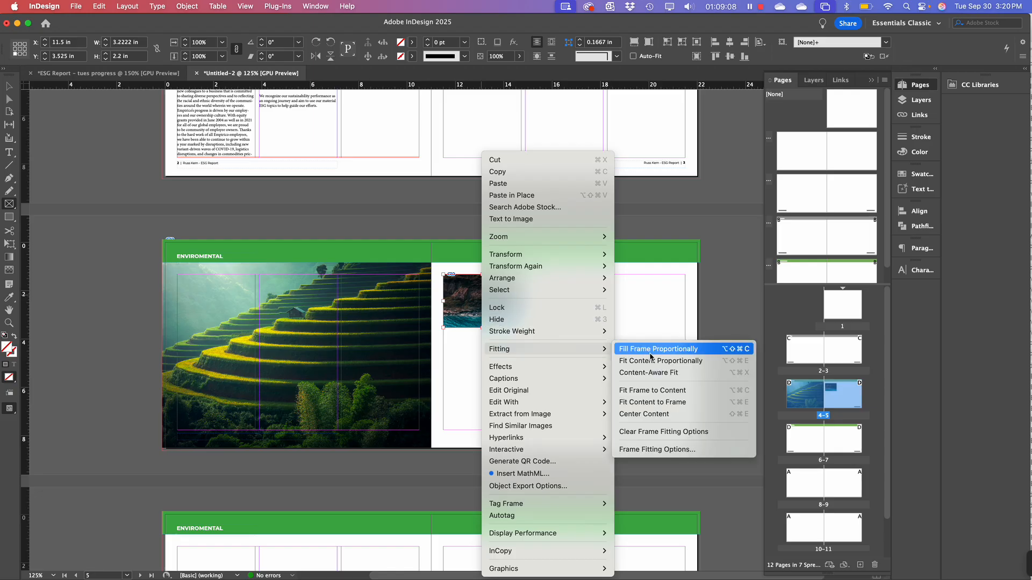
click(649, 350)
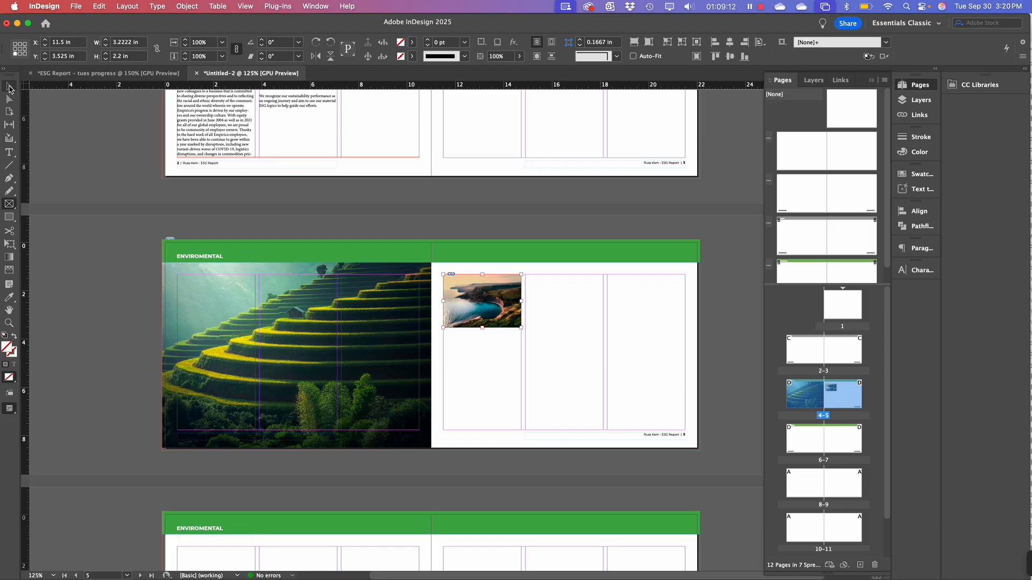
click(9, 86)
click(441, 224)
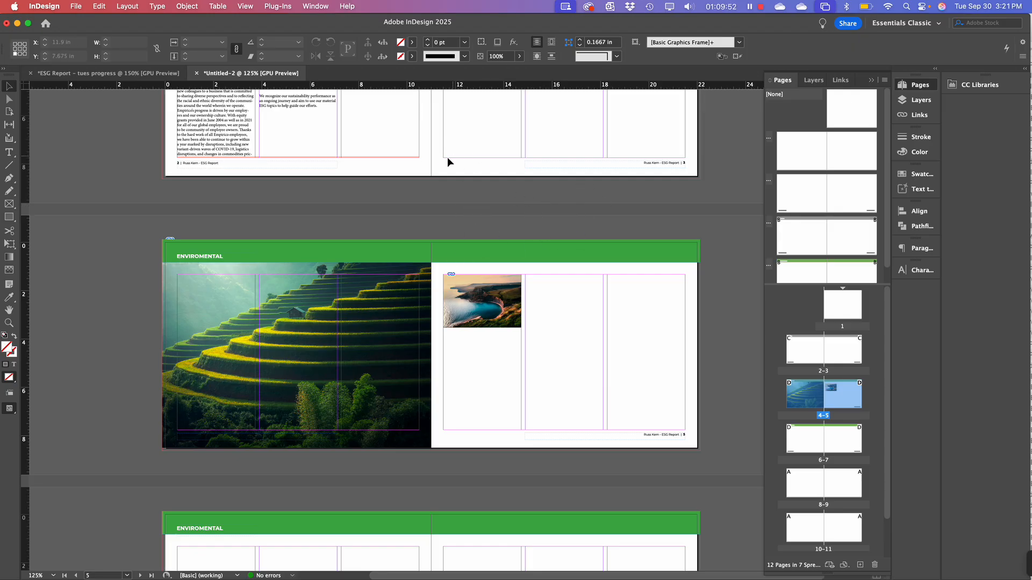
Open the B-Footer parent spread for editing
click(460, 162)
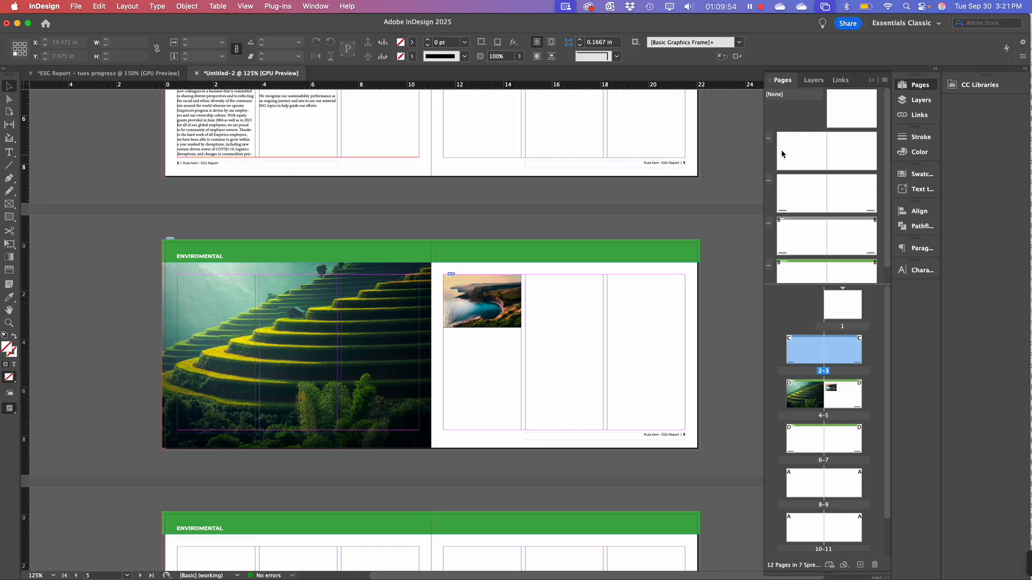
click(806, 188)
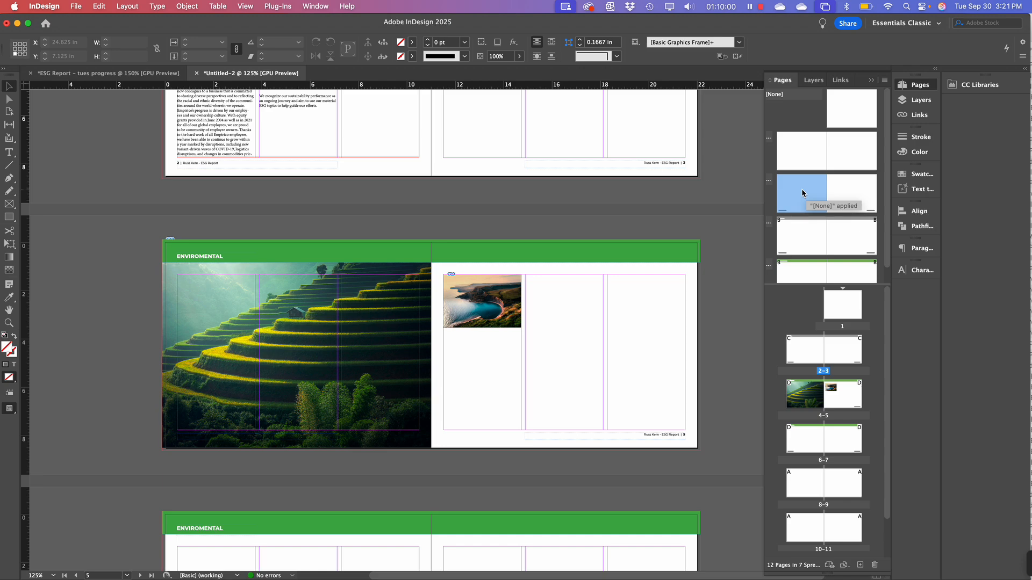
double_click(802, 193)
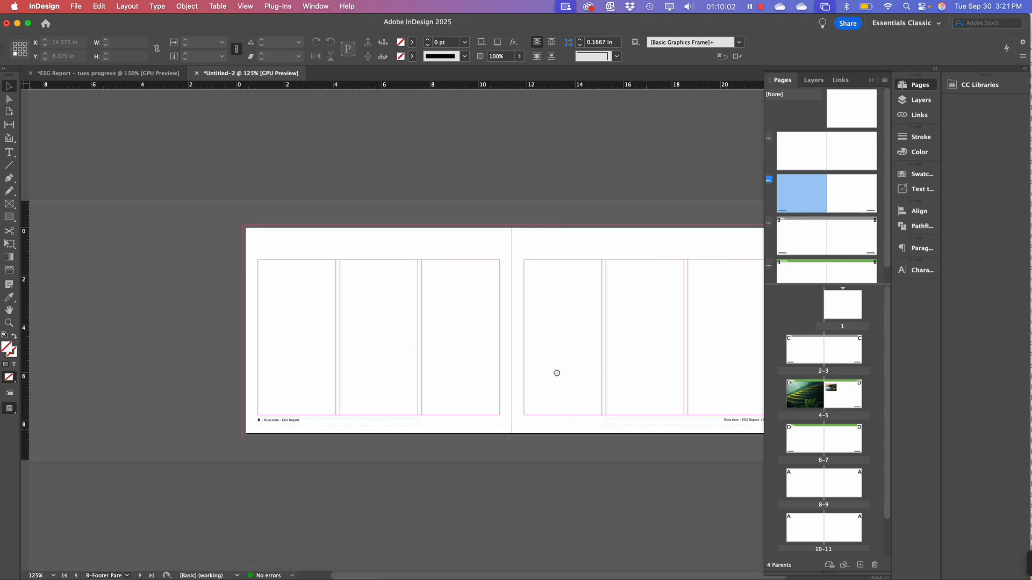
Try out an image frame about 1.27 x 0.52 in below the first column of the right-hand B-Footer page, and delete it
drag(557, 373, 470, 285)
key(super+equal)
key(super+equal)
key(super+equal)
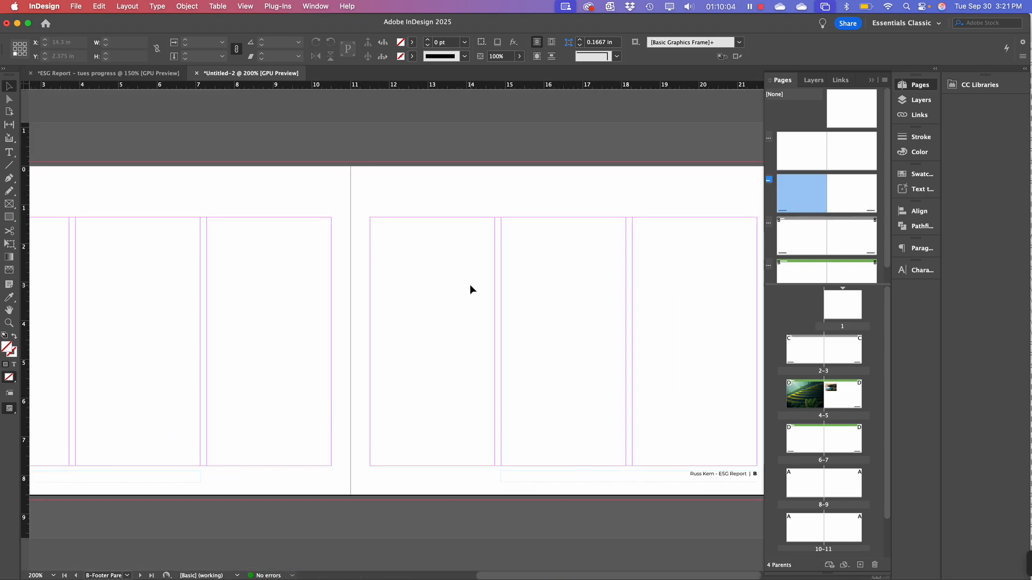
drag(322, 425, 268, 339)
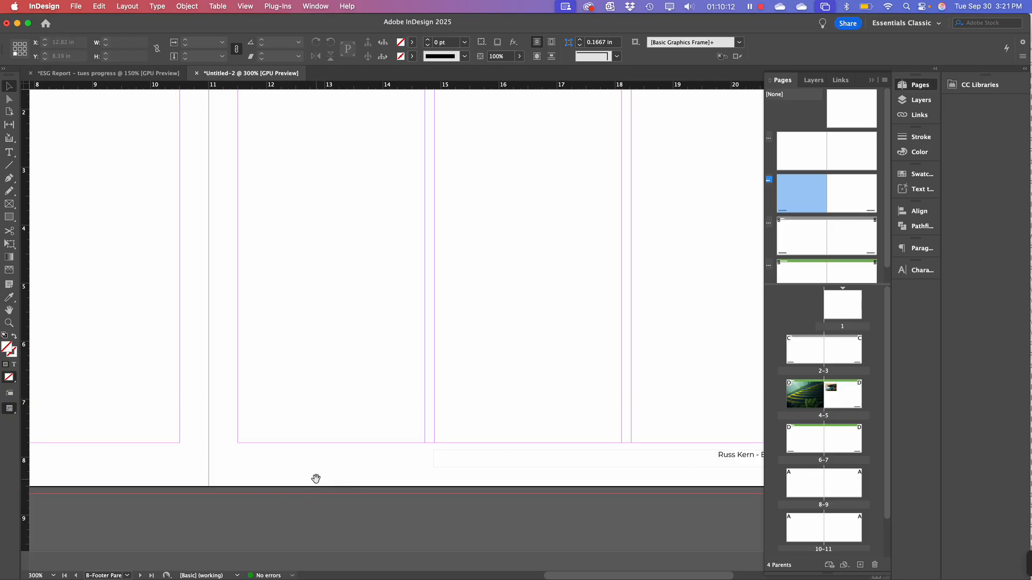
drag(323, 452, 352, 451)
drag(284, 452, 306, 452)
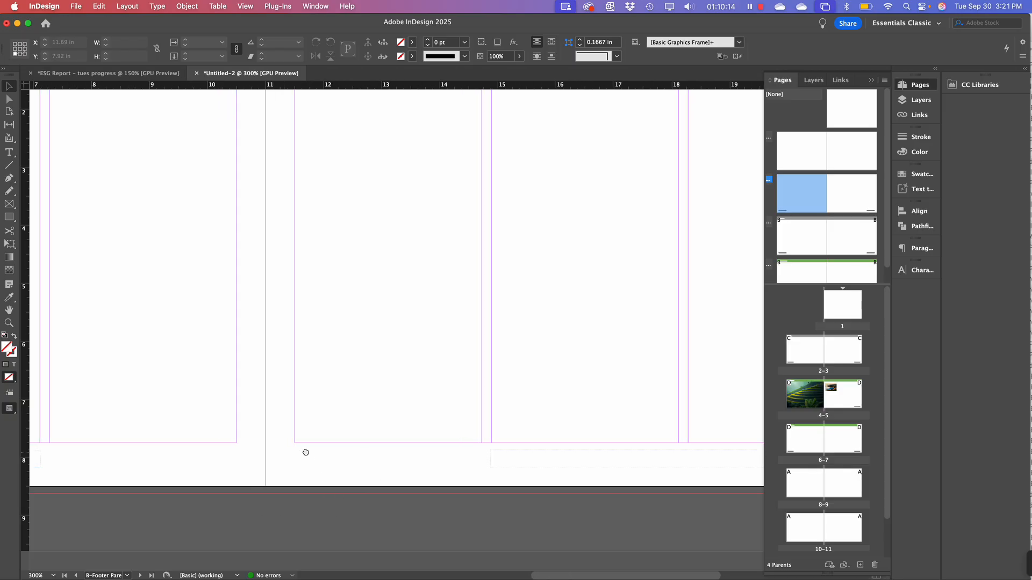
click(8, 206)
drag(294, 446, 369, 475)
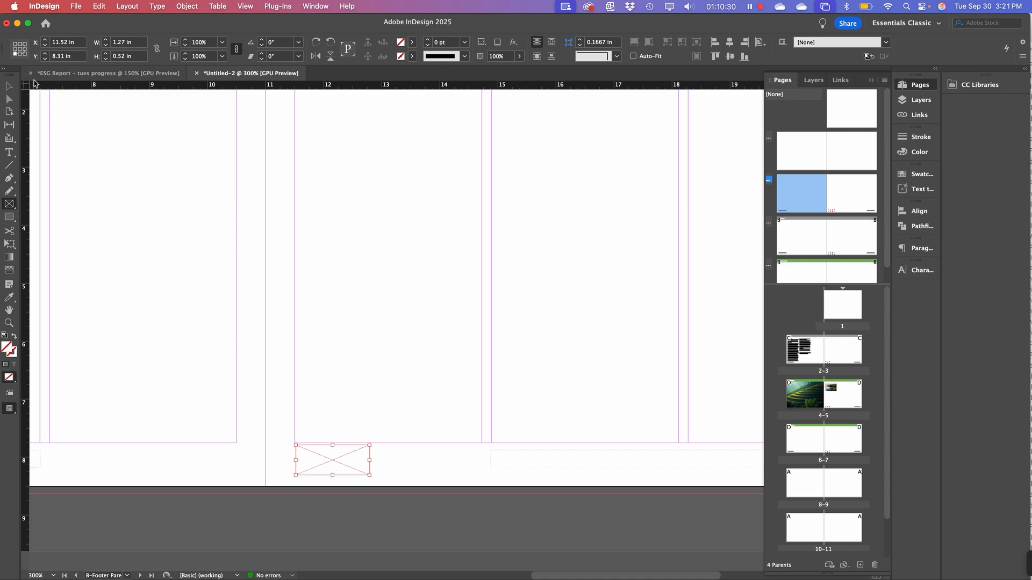
click(9, 86)
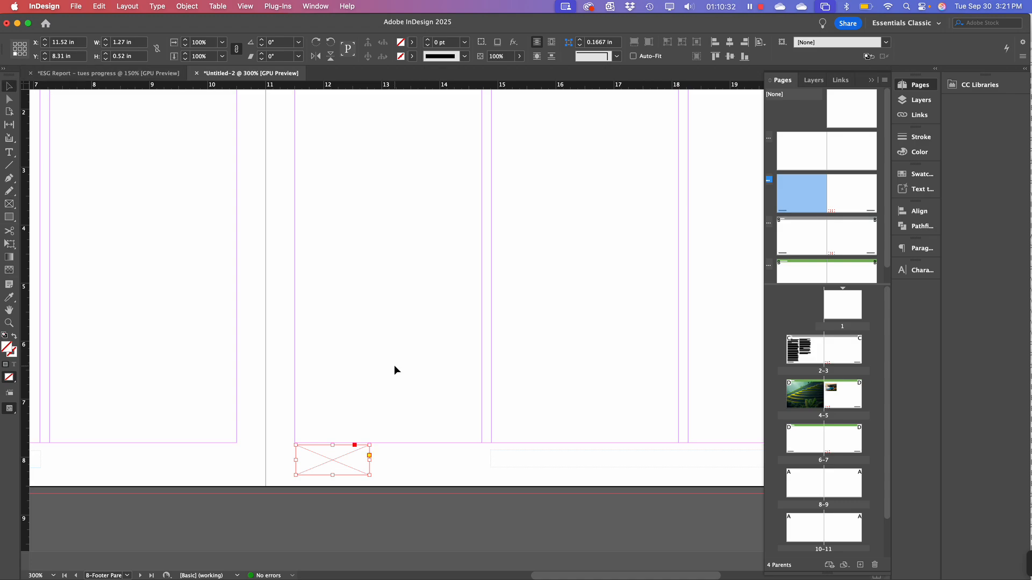
key(BackSpace)
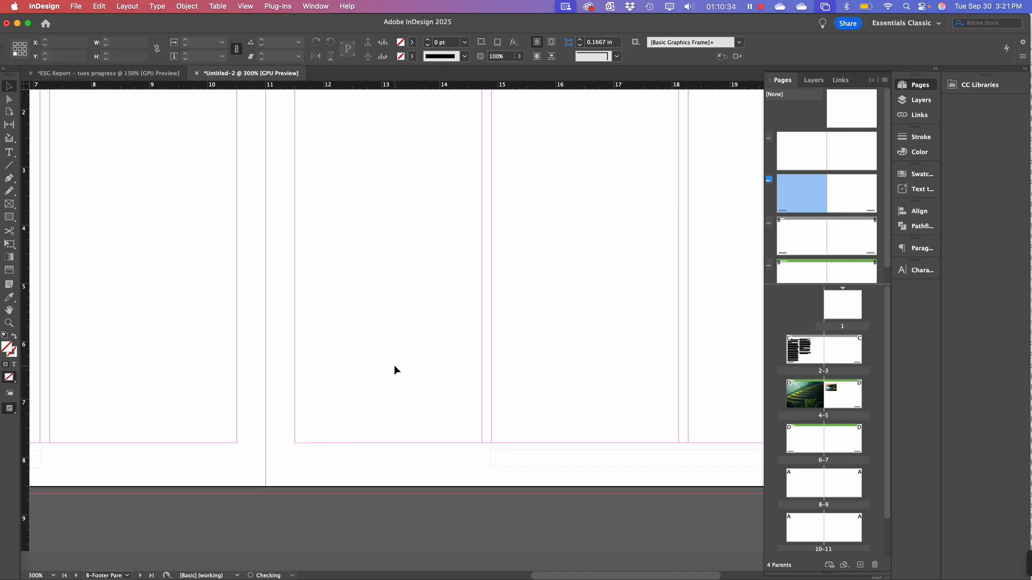
Open the C-Overview parent spread for editing and inspect its gray header band
click(802, 236)
click(851, 238)
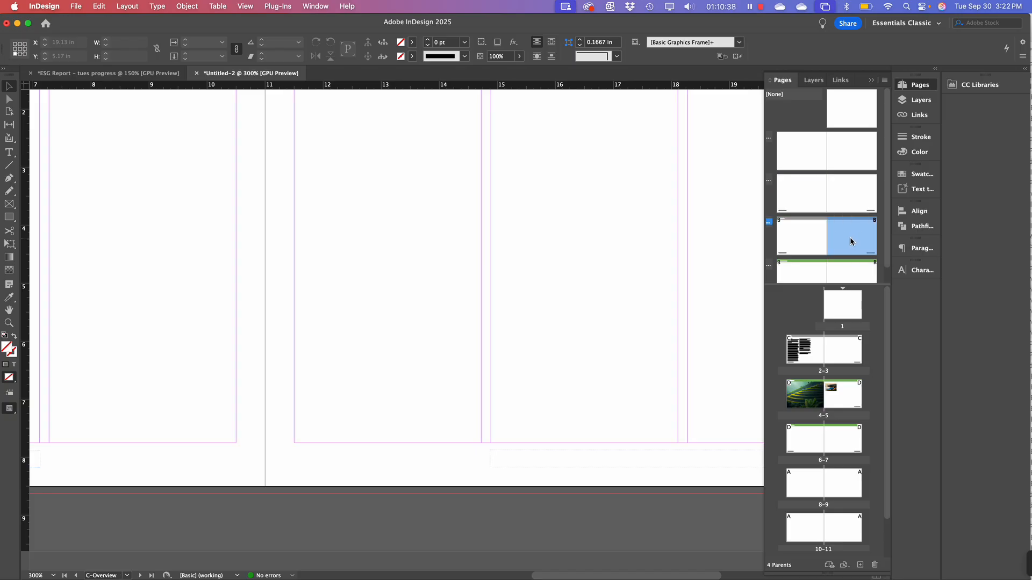
scroll(666, 165, up, 5)
scroll(547, 321, left, 10)
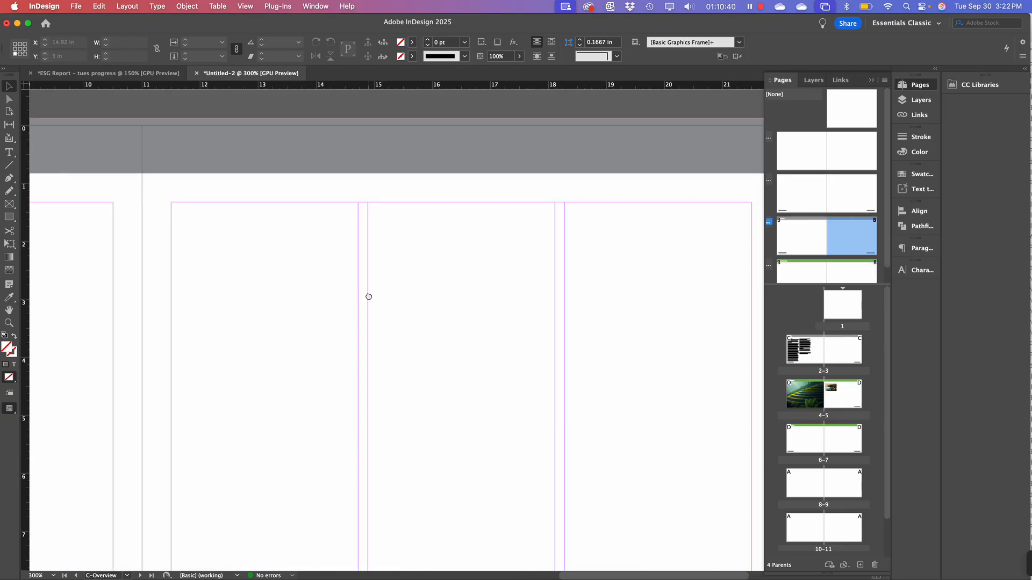
scroll(631, 310, up, 1)
scroll(590, 323, right, 10)
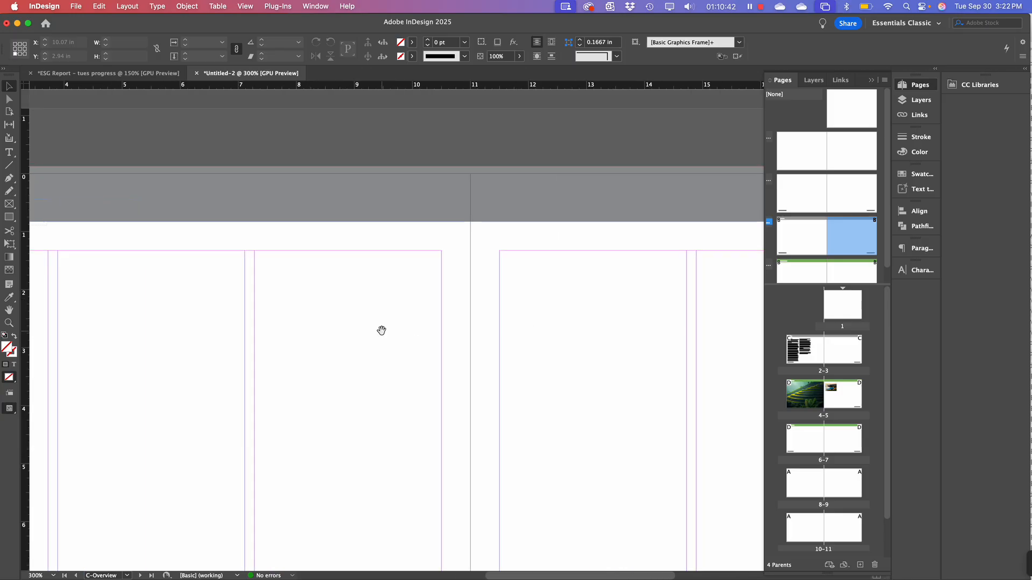
scroll(425, 344, right, 3)
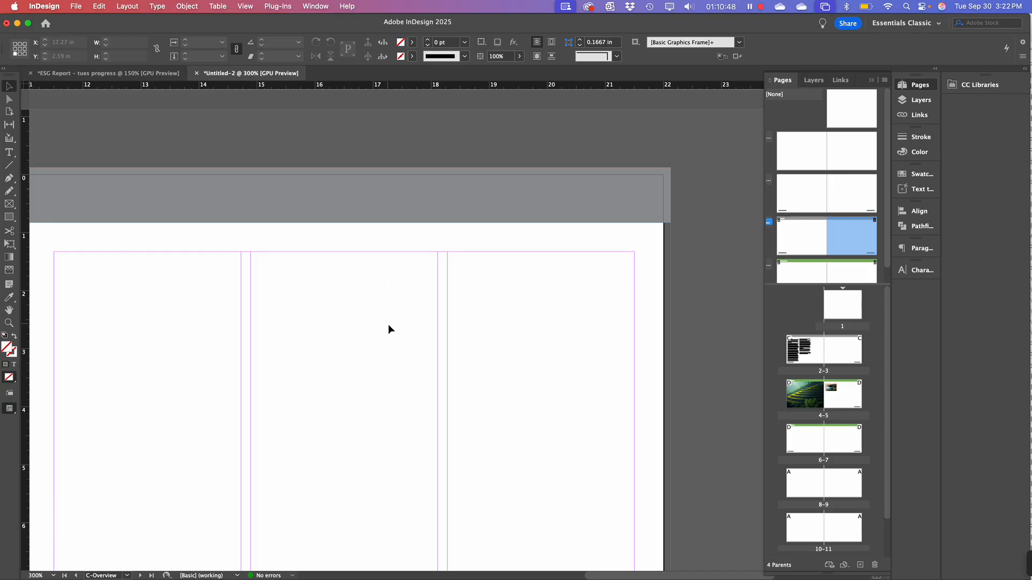
scroll(486, 270, left, 12)
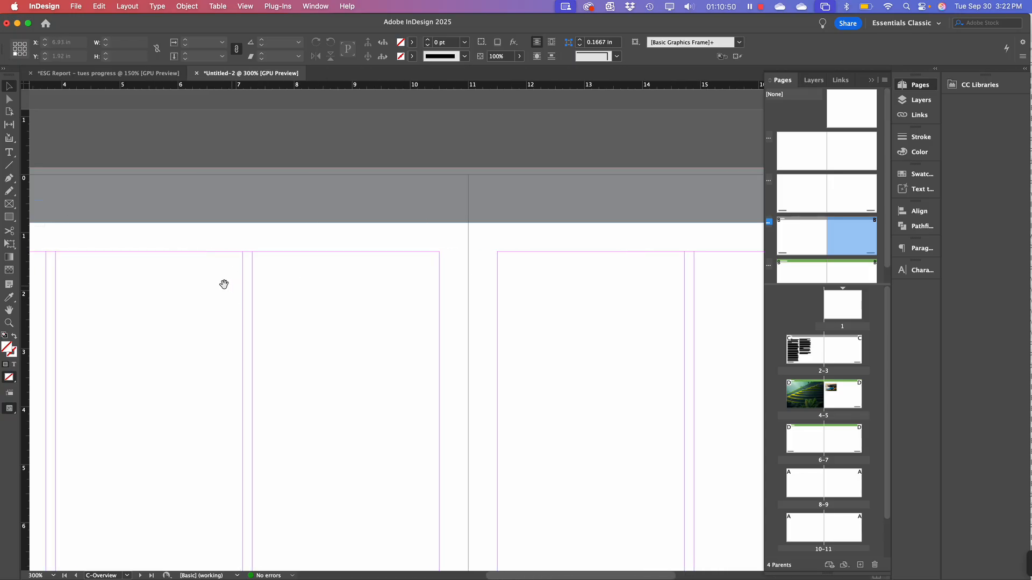
scroll(590, 302, right, 12)
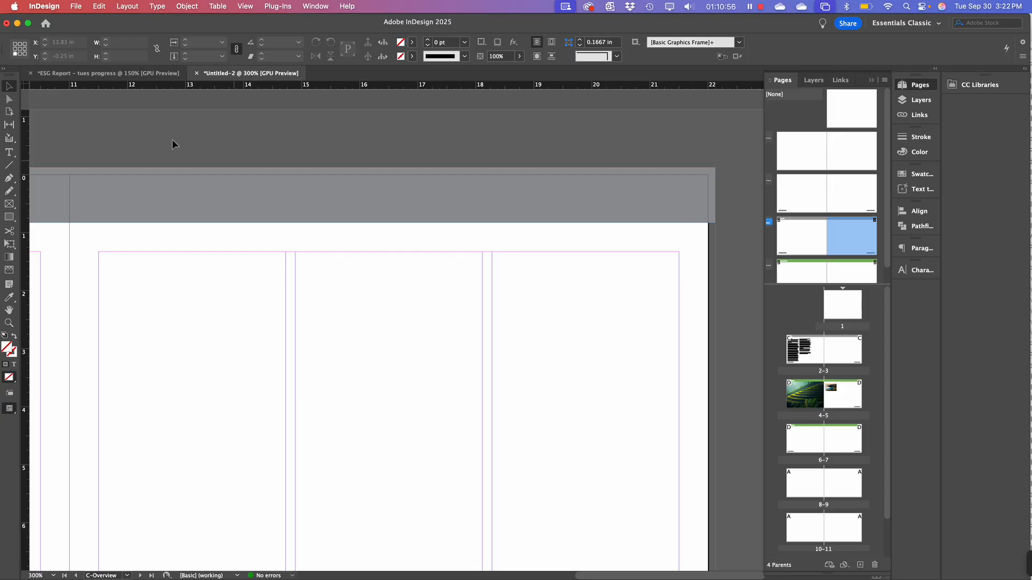
Draw an image frame about 1.19 x 0.44 in at the header's outer end and place Empirico Logo pack.ai with import options shown
click(9, 203)
mouse_move(679, 196)
mouse_down()
mouse_move(601, 212)
mouse_move(609, 221)
mouse_up()
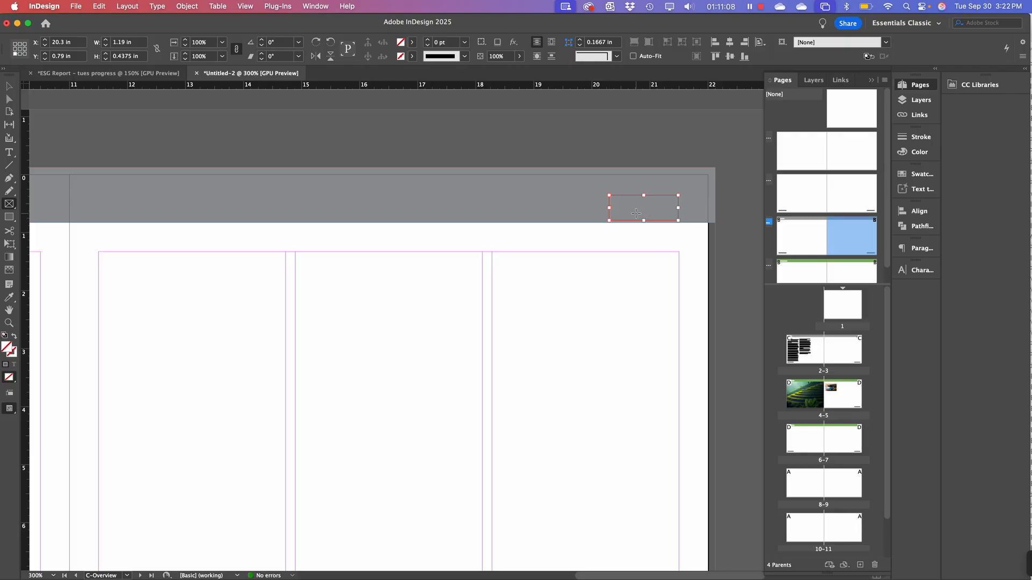
click(78, 6)
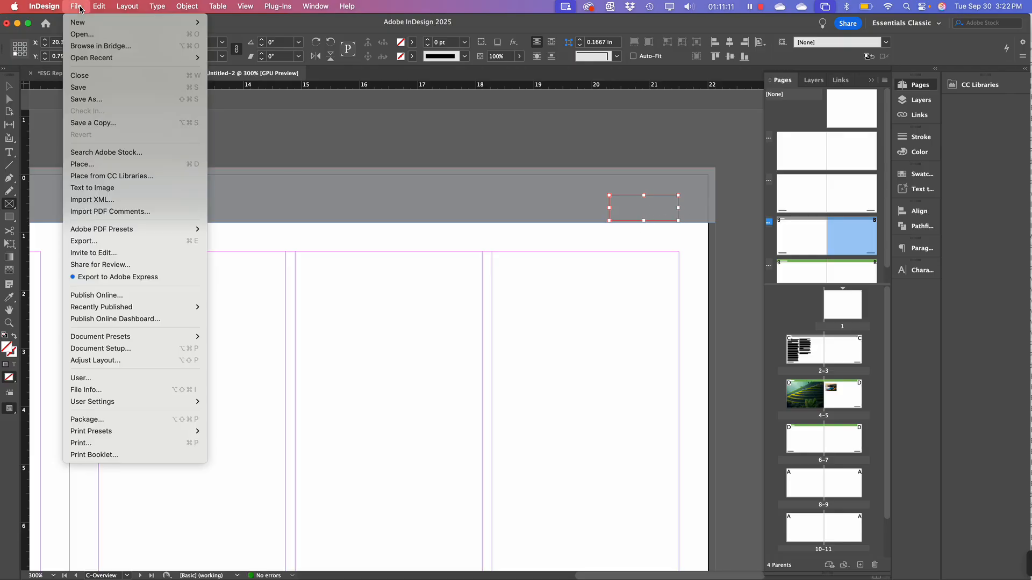
click(103, 164)
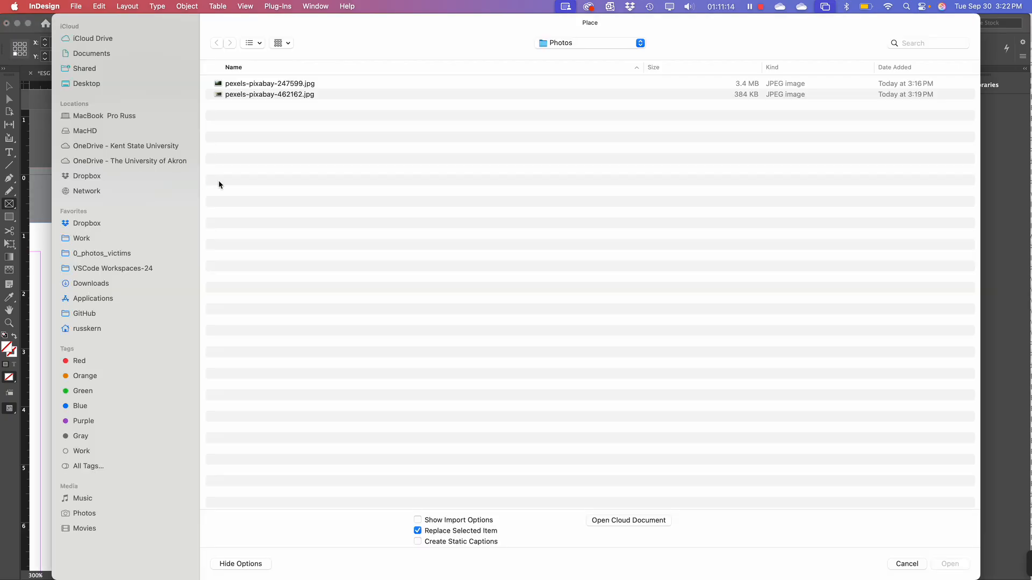
click(557, 43)
click(559, 53)
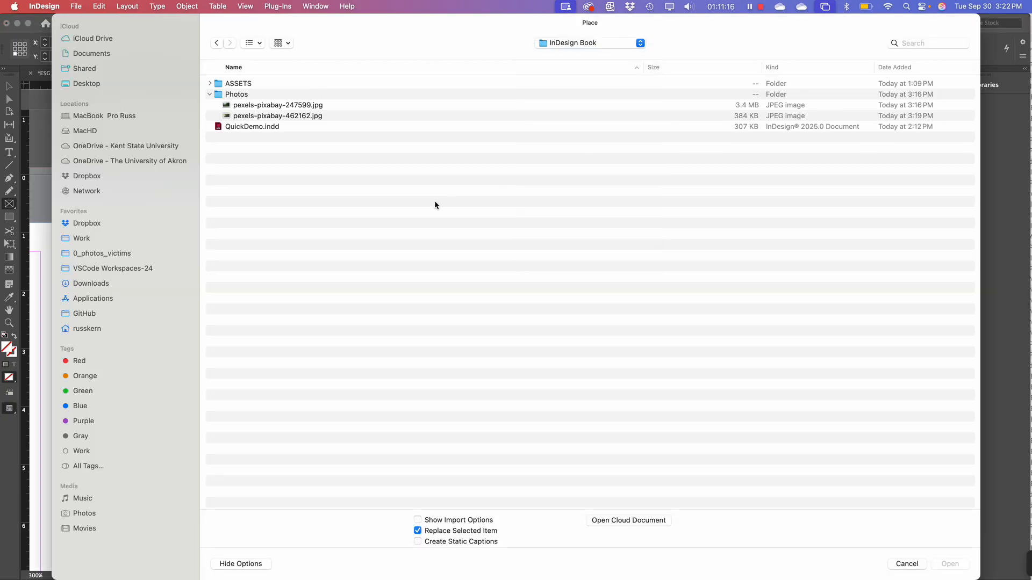
click(209, 84)
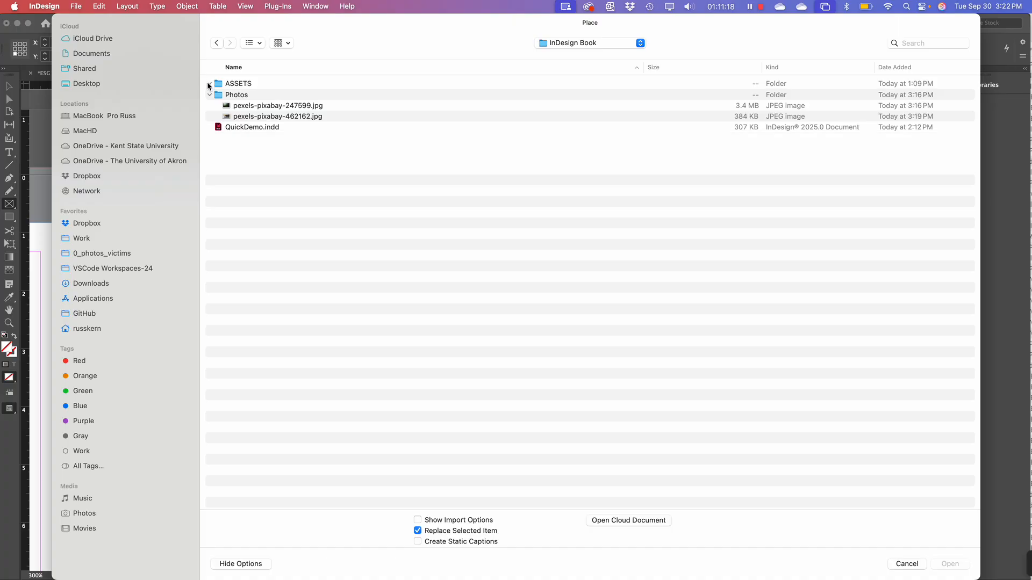
click(240, 96)
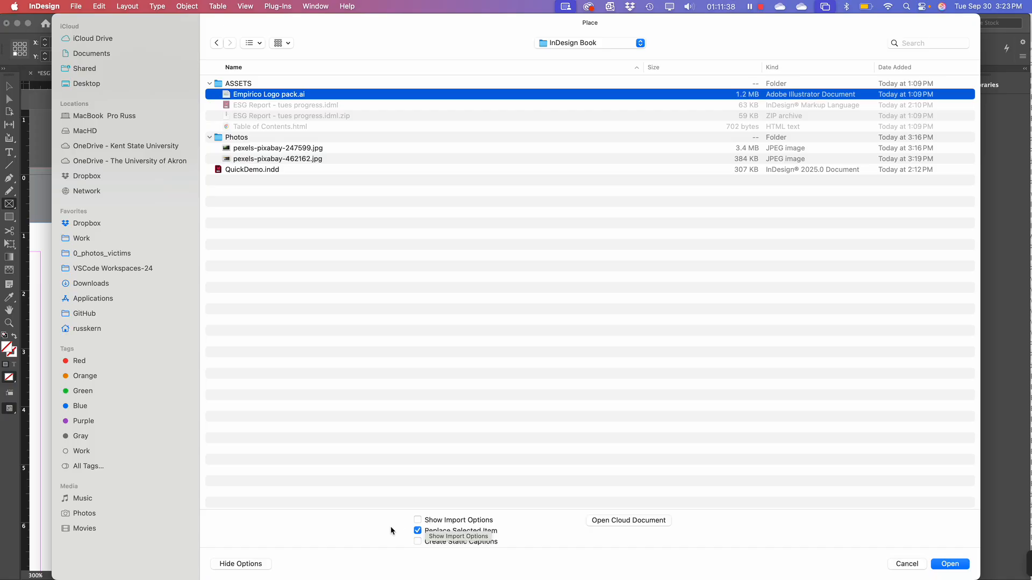
click(417, 520)
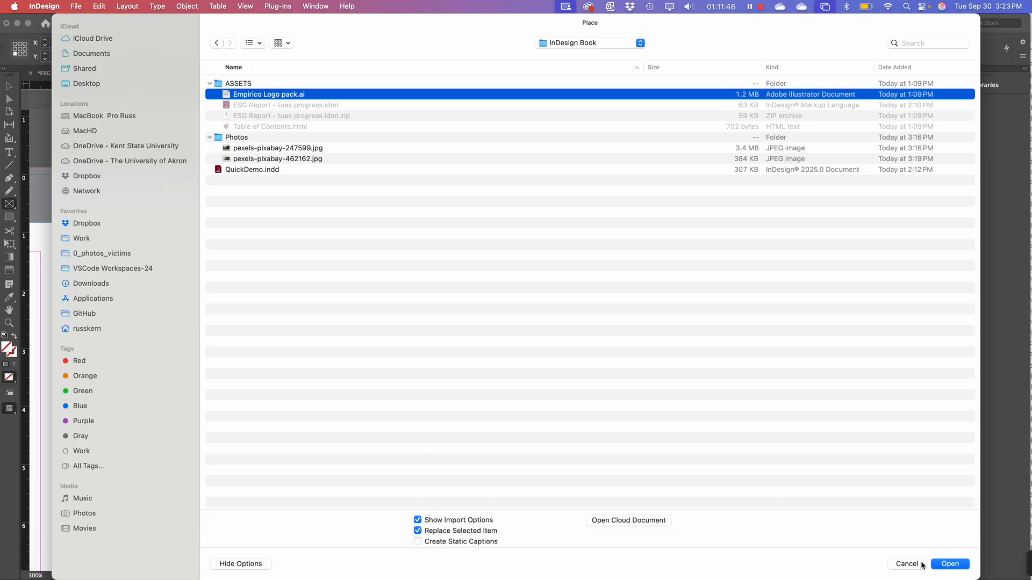
click(949, 564)
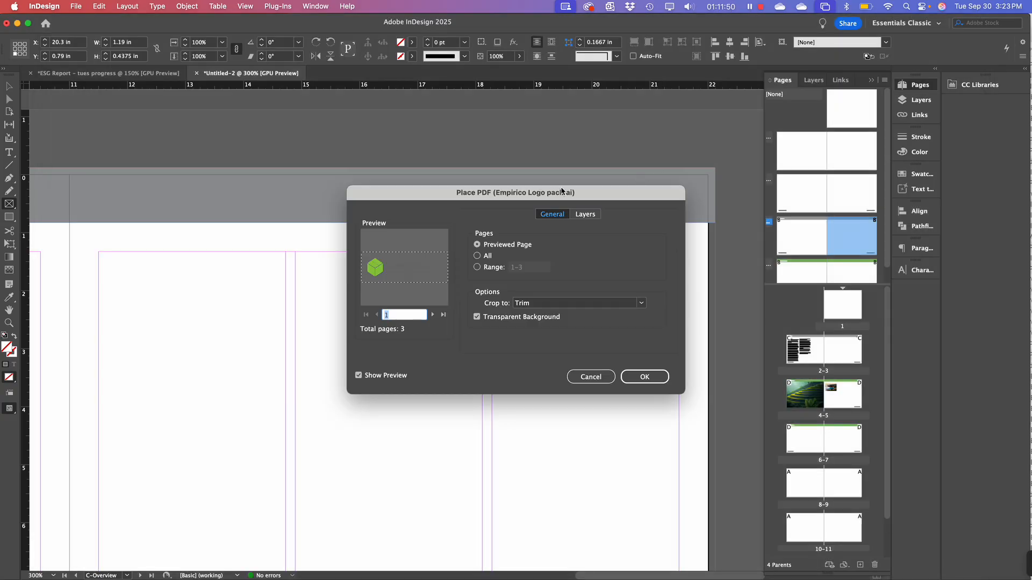
Import page 3 of the logo pack, the white Empirico logo, cropped to Art with a transparent background
drag(561, 191, 348, 107)
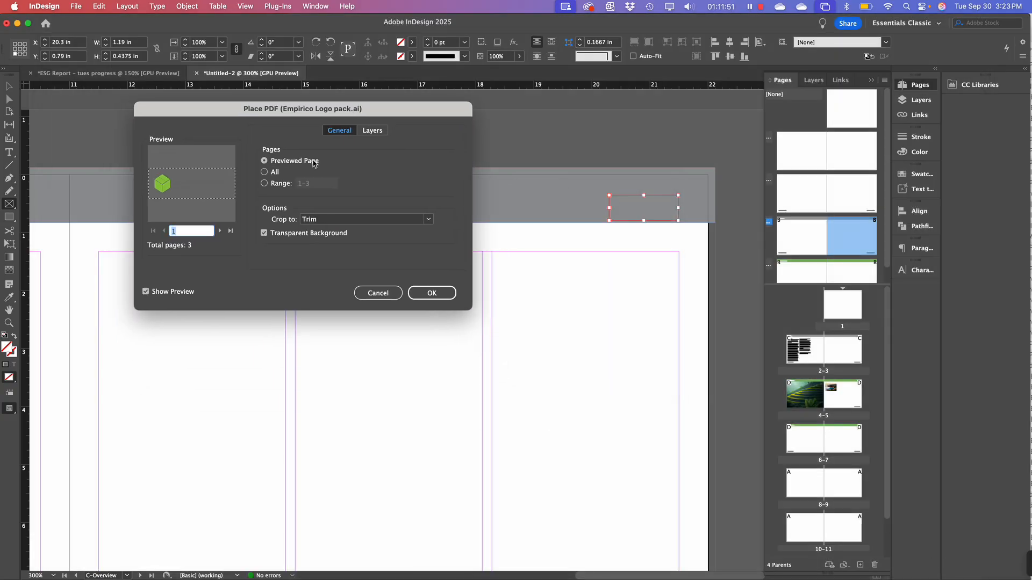
click(221, 232)
click(220, 231)
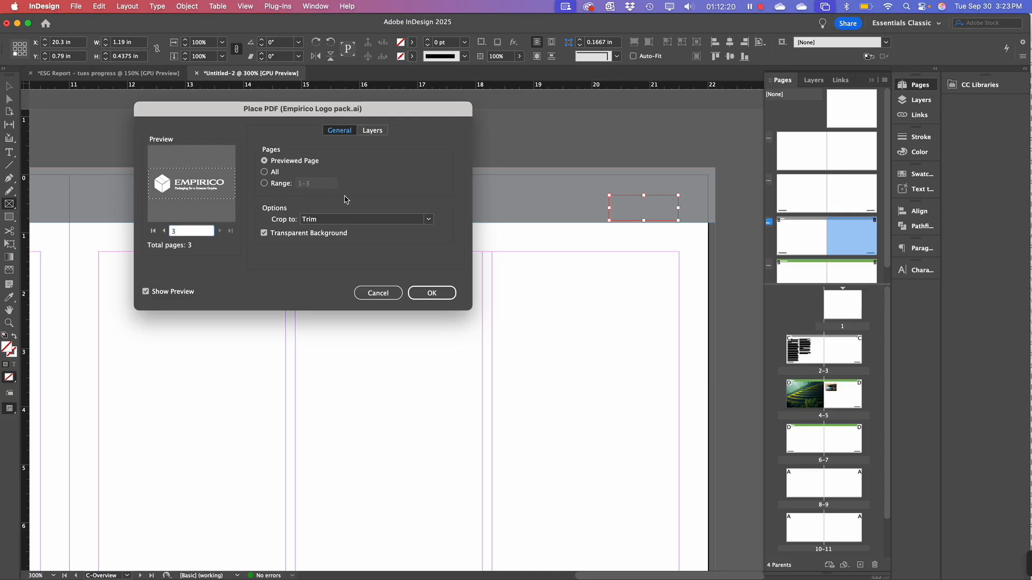
click(345, 221)
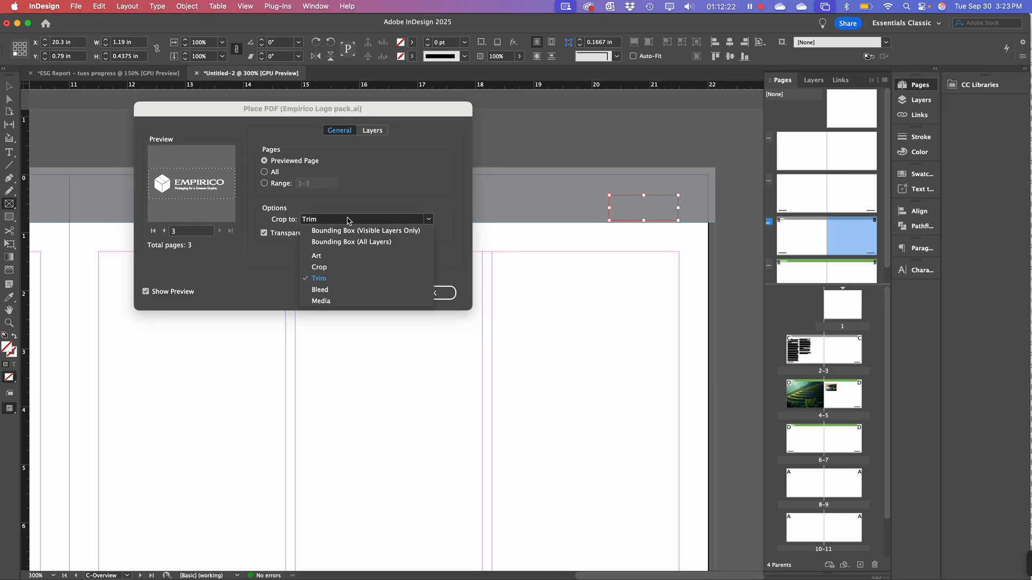
click(366, 258)
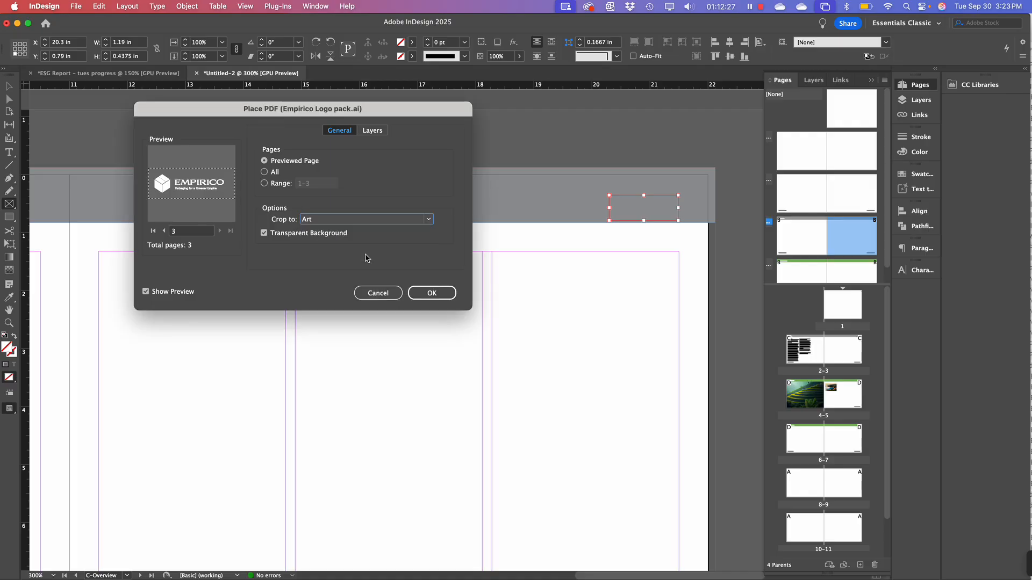
click(338, 222)
click(339, 220)
click(348, 220)
click(344, 202)
click(444, 296)
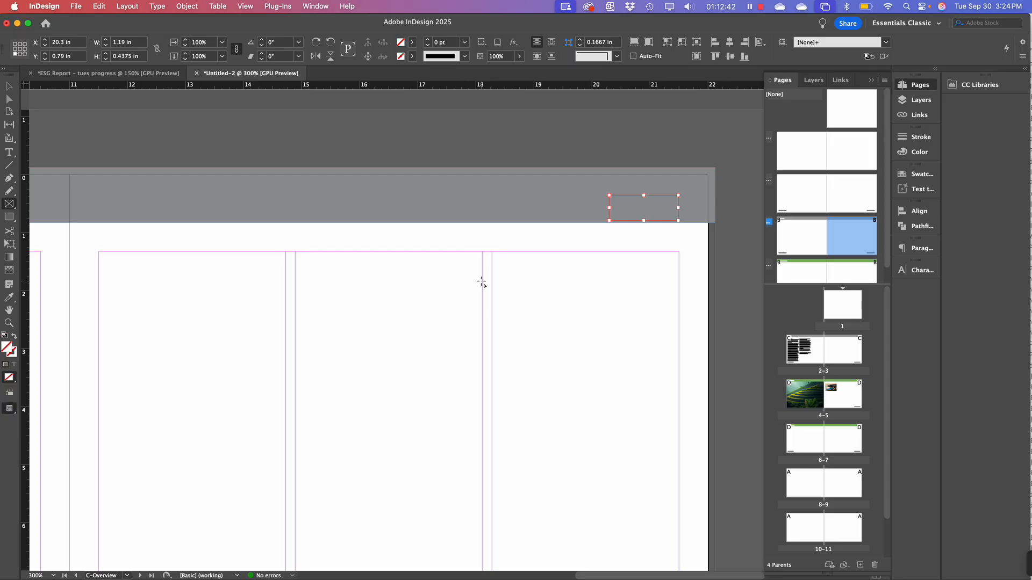
Fit the placed logo to its header frame with Fill Frame Proportionally
right_click(637, 207)
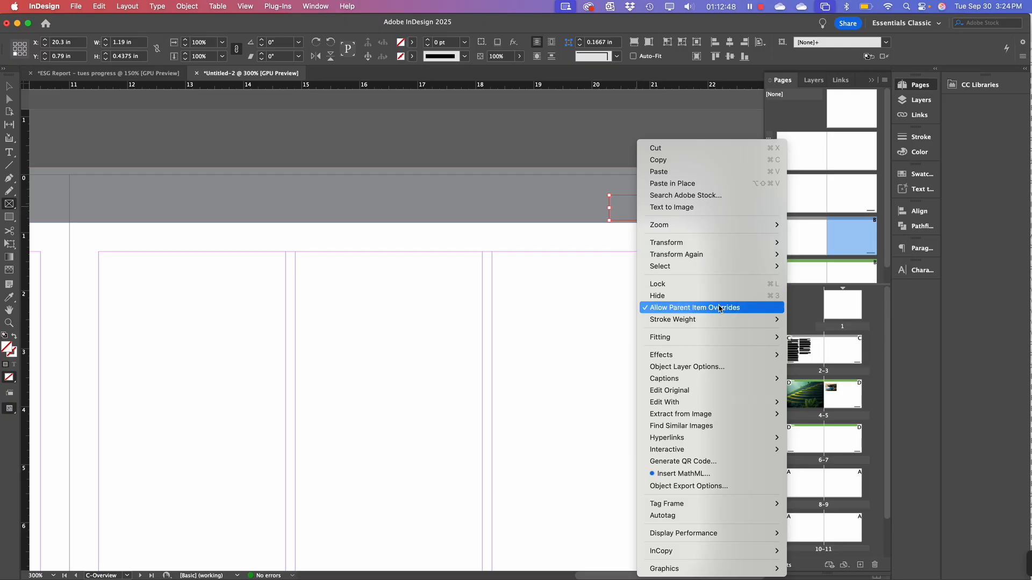
mouse_move(710, 337)
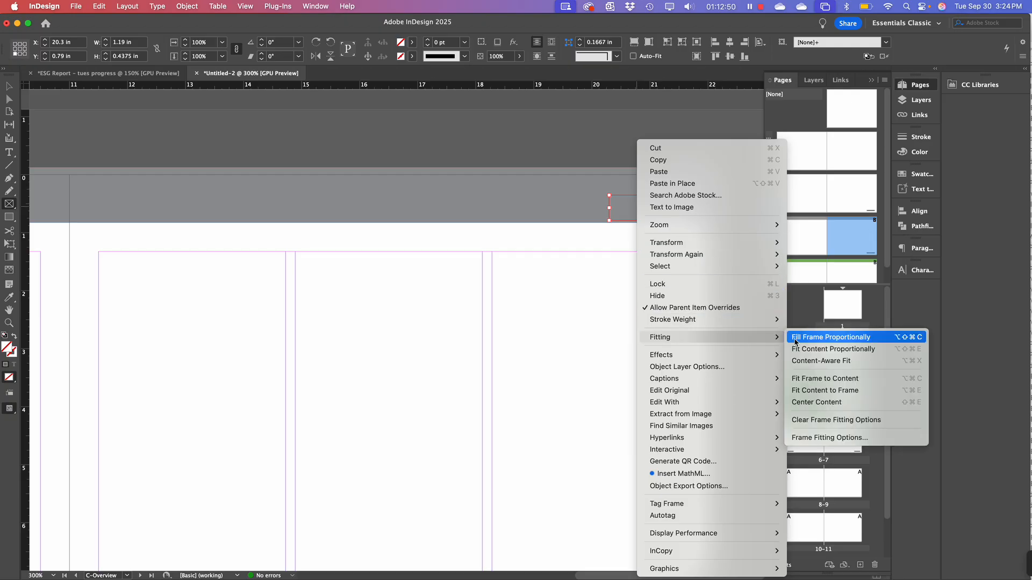
click(830, 337)
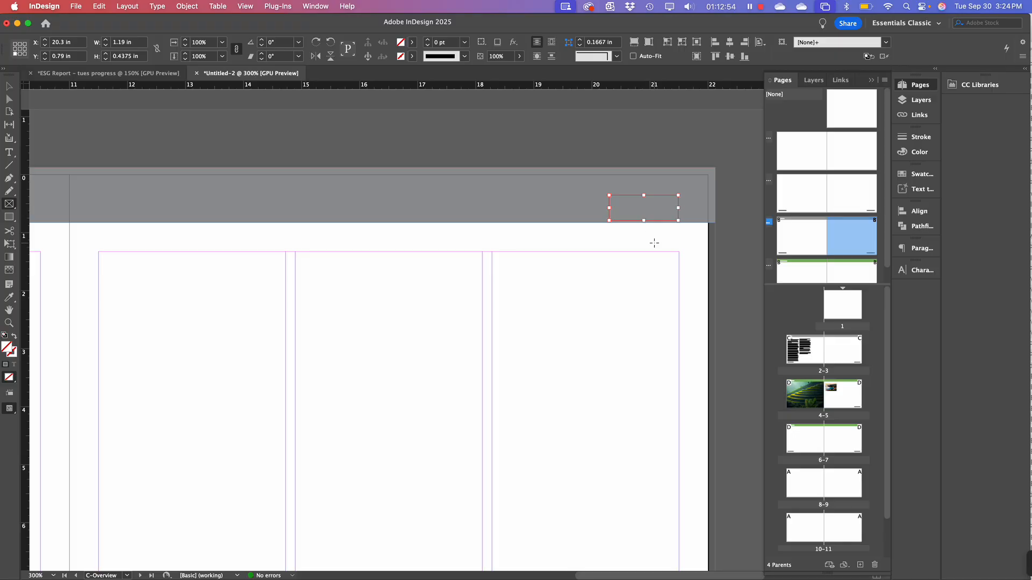
Examine the header frame up close and in the context of the whole page to check the placed logo
key(super+equal)
key(super+equal)
key(super+equal)
key(super+equal)
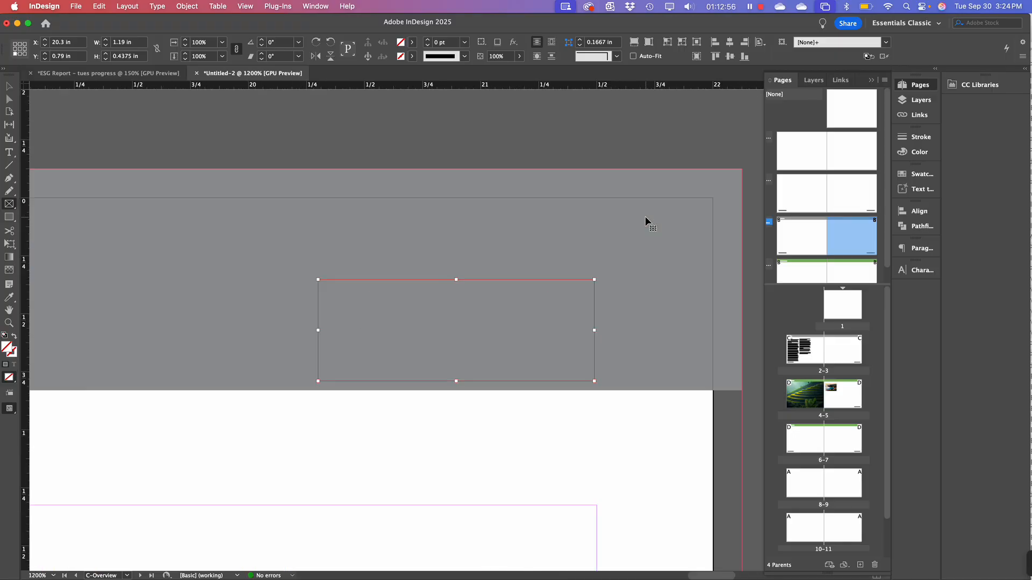
key(super+minus)
key(super+minus)
key(super+minus)
key(super+minus)
key(super+minus)
key(super+minus)
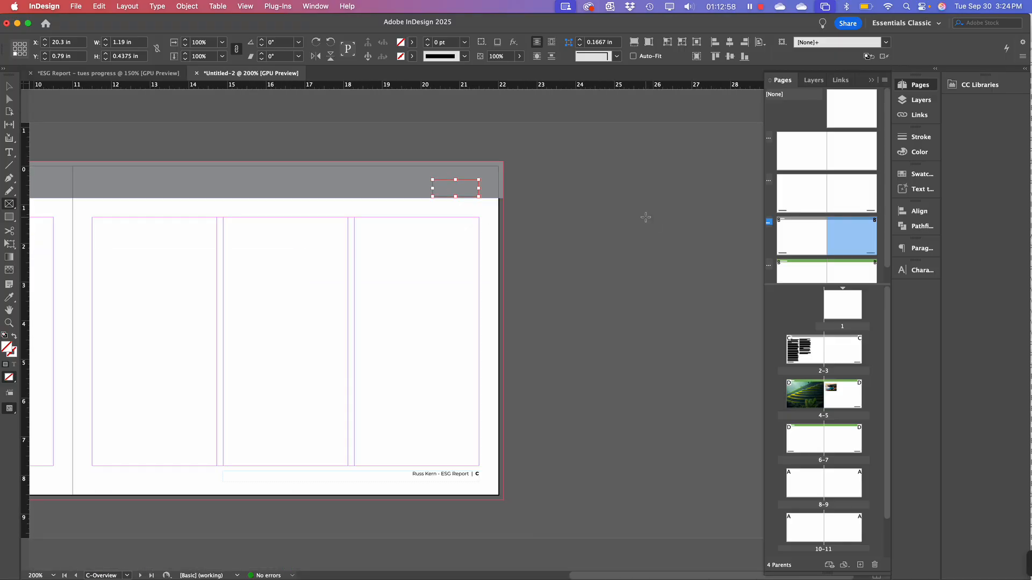
drag(281, 297, 347, 367)
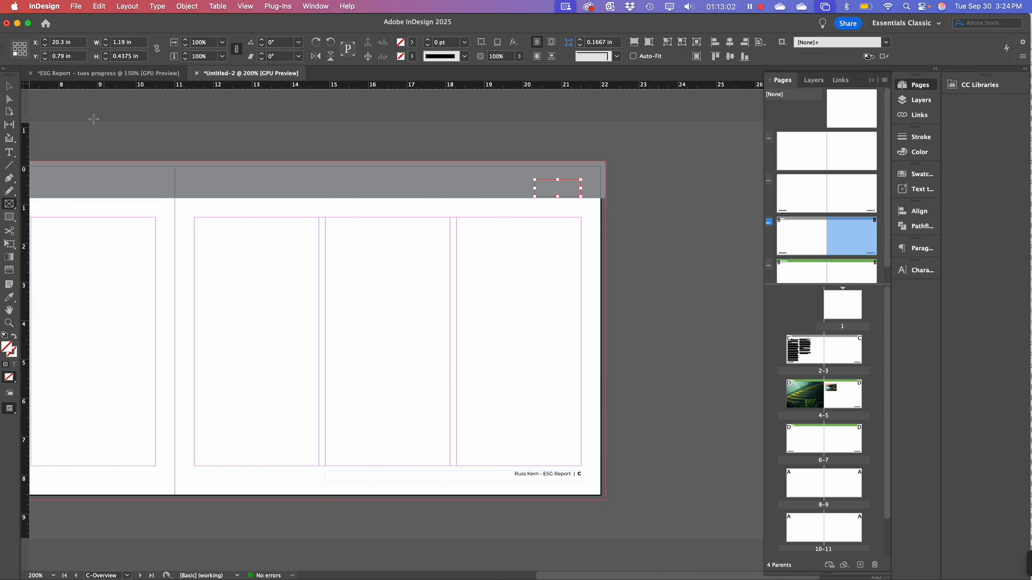
Move the logo frame to about X 20.58 in, Y 0.83 in, and remove it from the parent page
key(v)
mouse_move(542, 187)
mouse_down()
mouse_move(635, 221)
mouse_move(592, 192)
mouse_move(558, 192)
mouse_up()
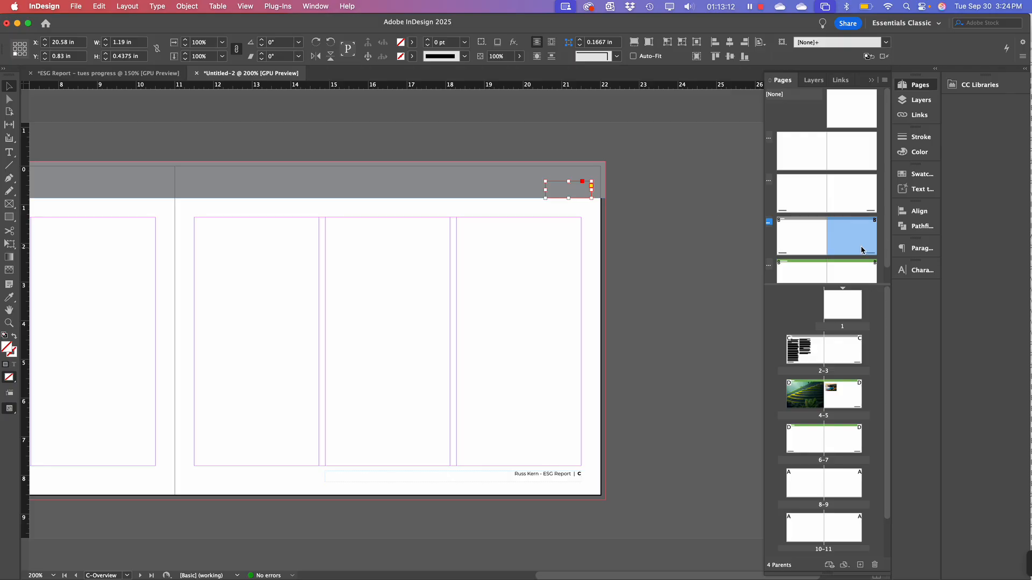
click(618, 210)
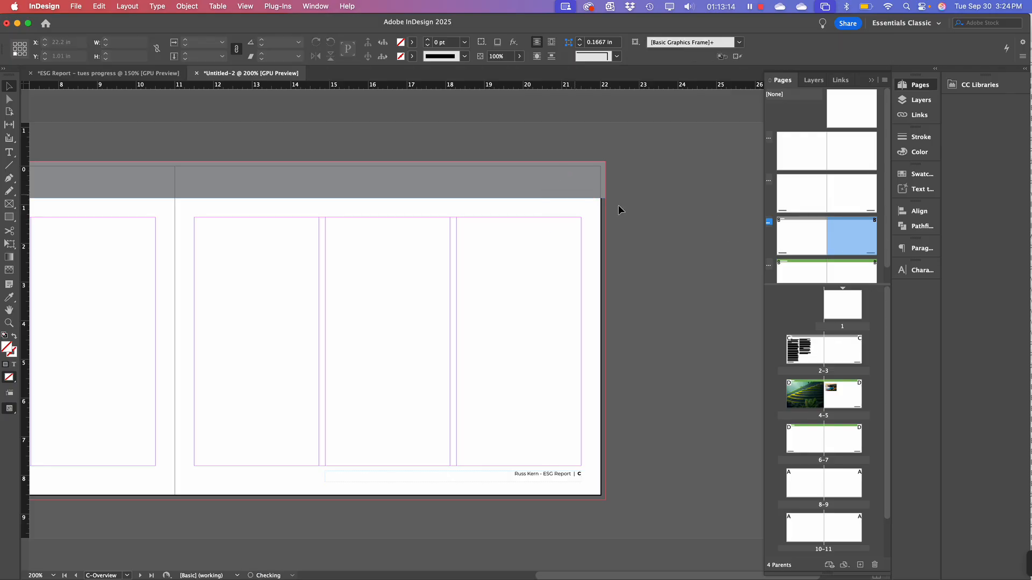
Unlock the Parent Page Content layer and make it the active layer
click(921, 101)
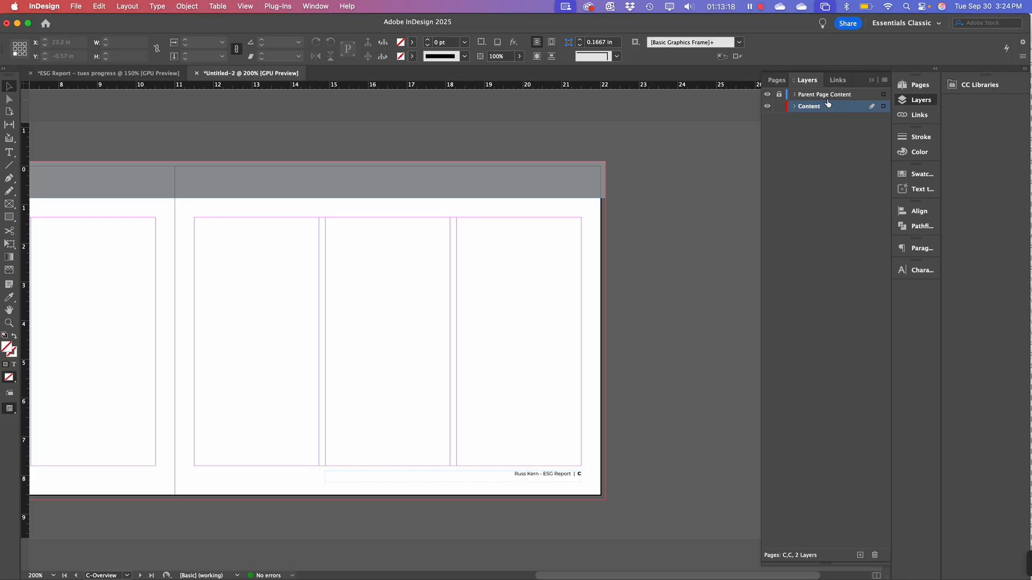
click(779, 95)
click(806, 96)
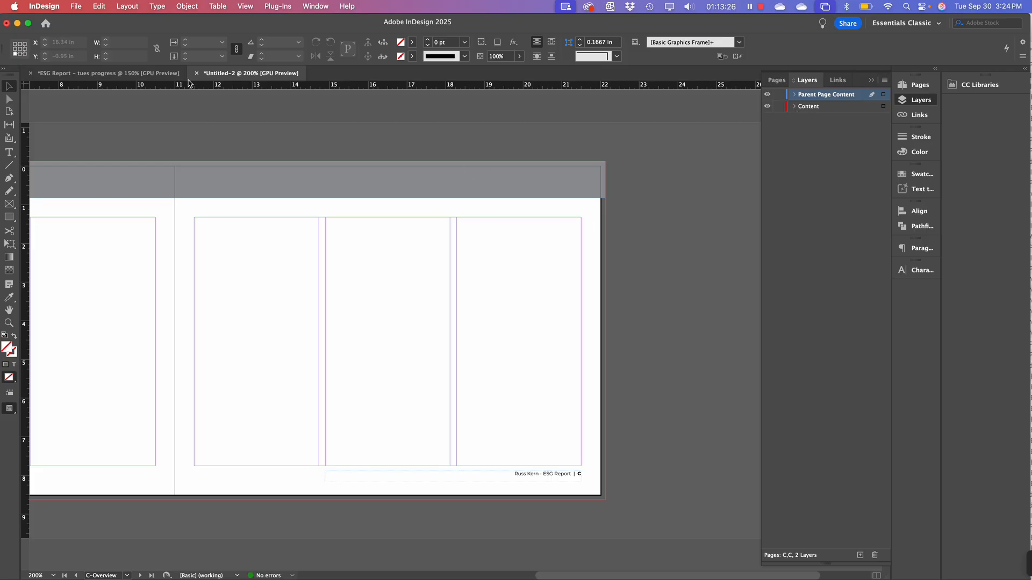
Draw a new image frame about 1.64 x 0.54 in inside the C-Overview header band, ending near the outer margin
click(9, 204)
scroll(559, 173, up, 3)
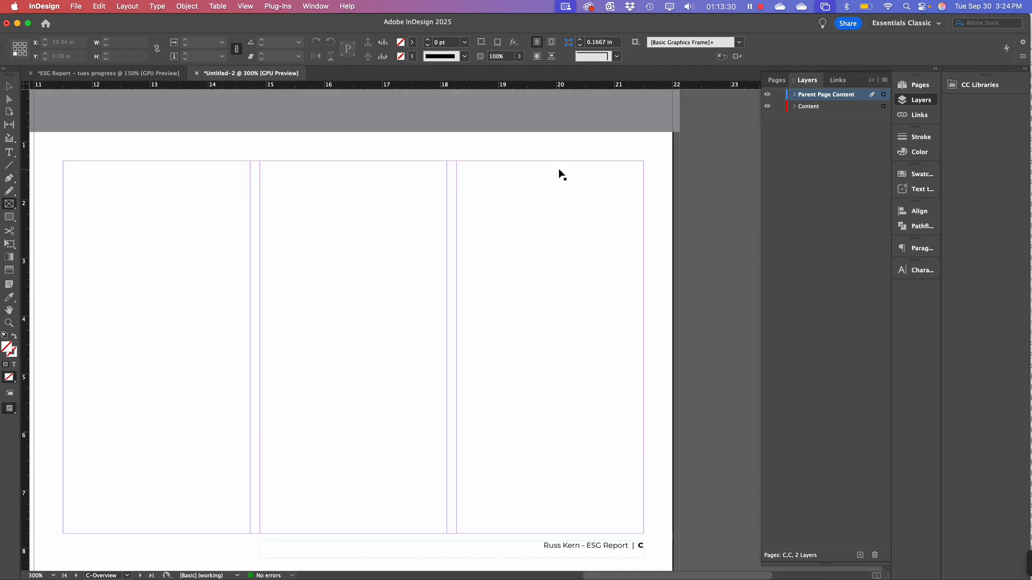
scroll(573, 315, up, 3)
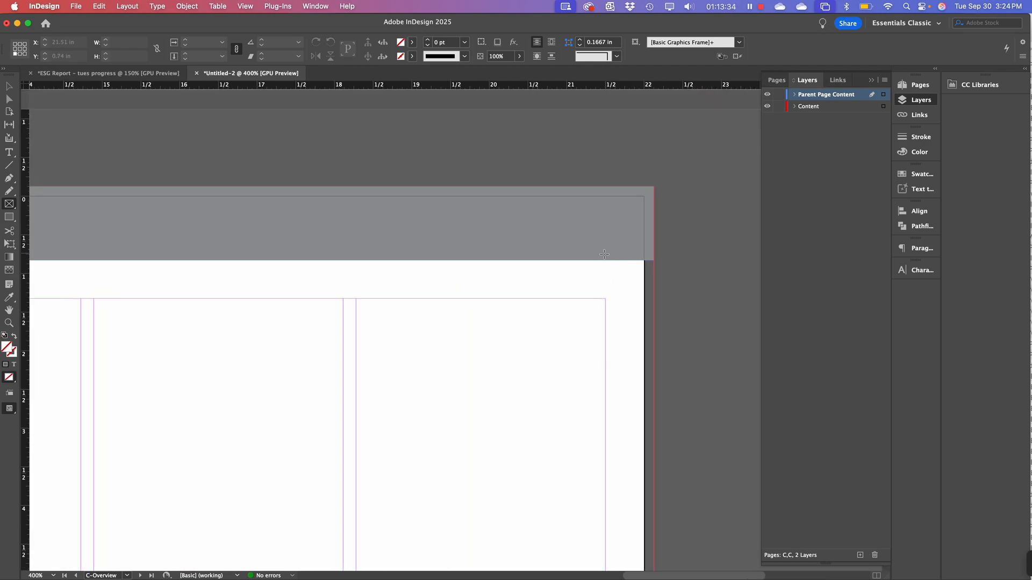
drag(602, 255, 476, 214)
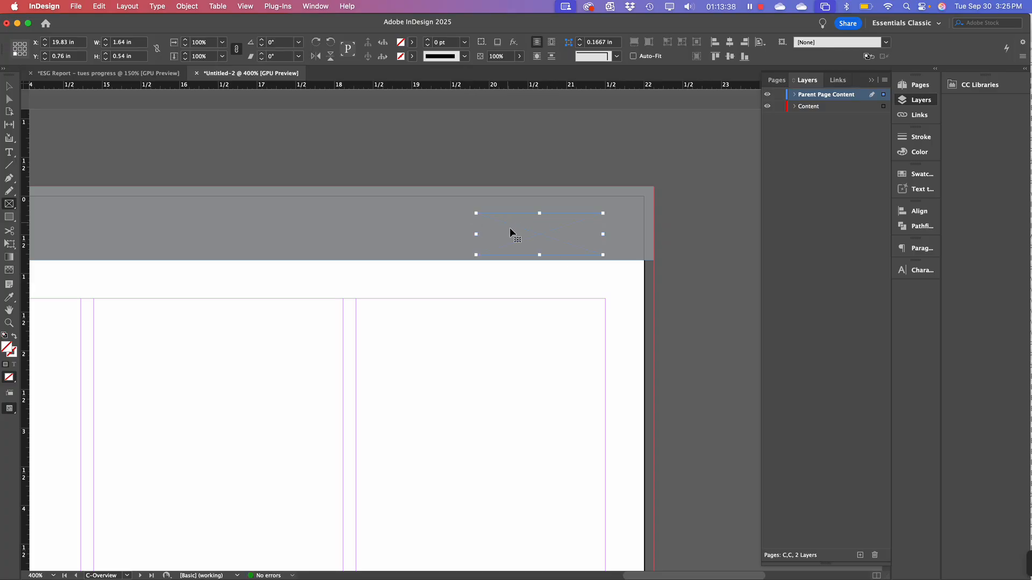
Place page 3 of Empirico Logo pack.ai, the white logo with transparent background cropped to Art, into the empty header frame
key(super+d)
click(267, 84)
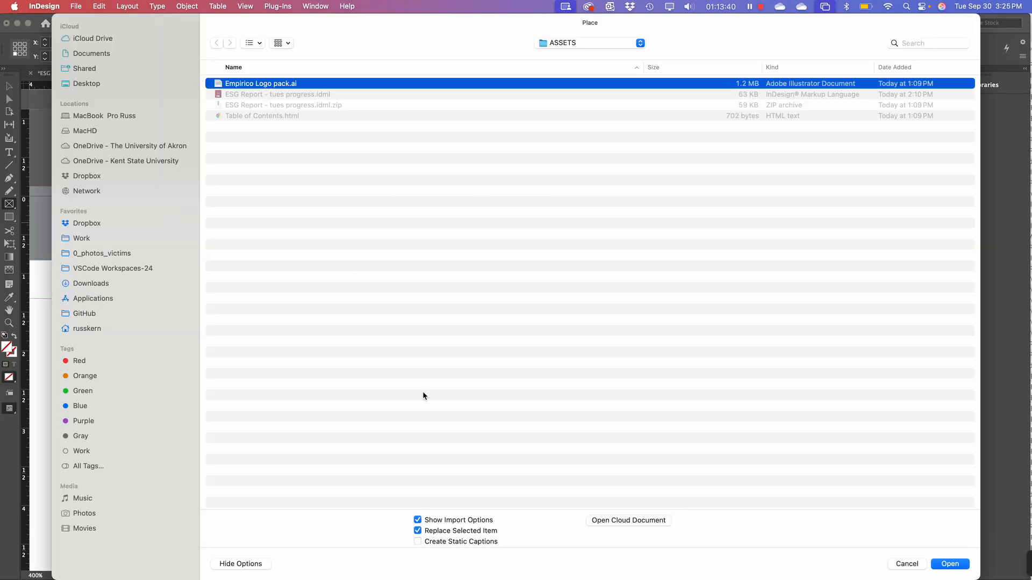
click(950, 567)
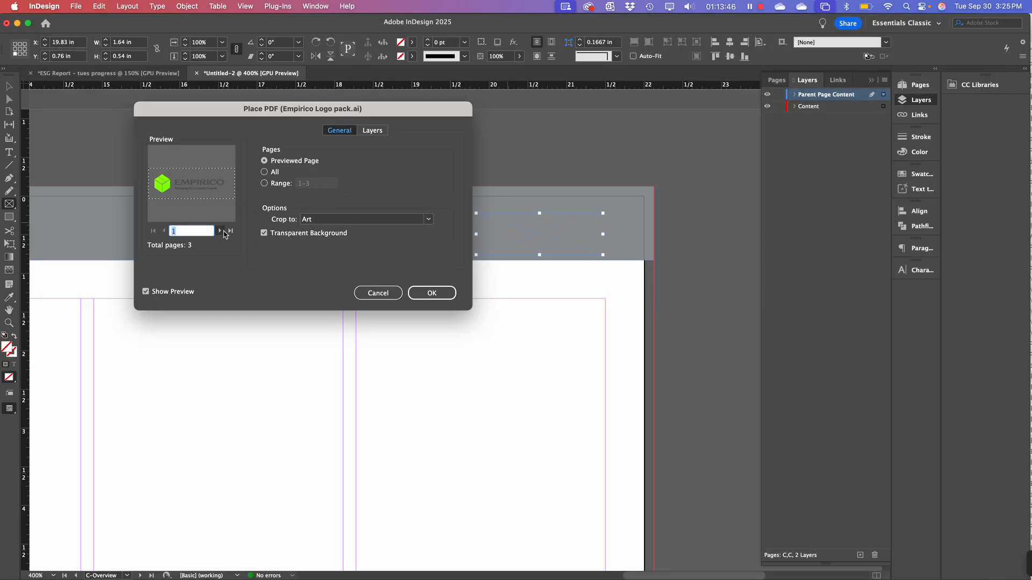
click(220, 231)
click(221, 232)
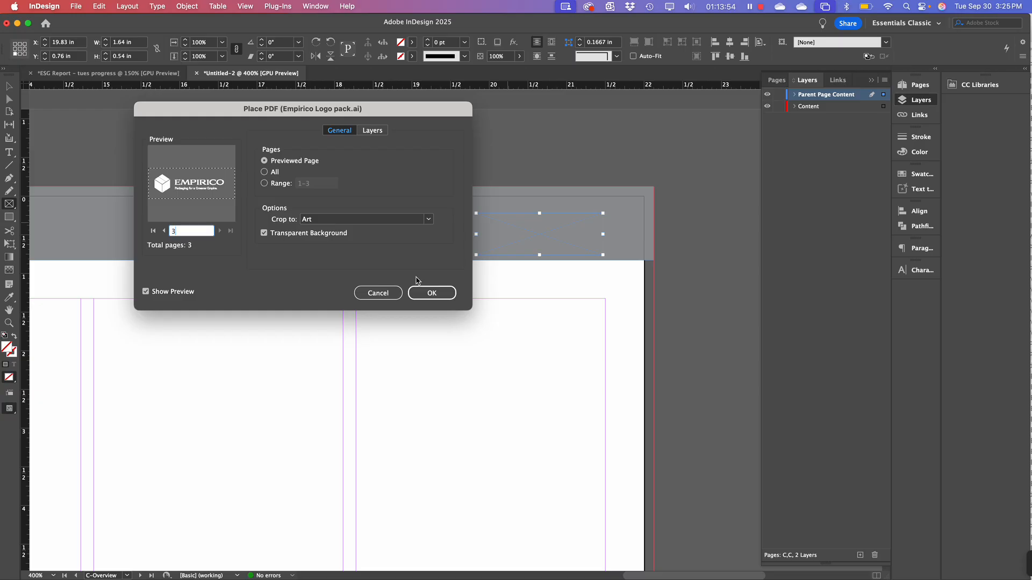
click(435, 295)
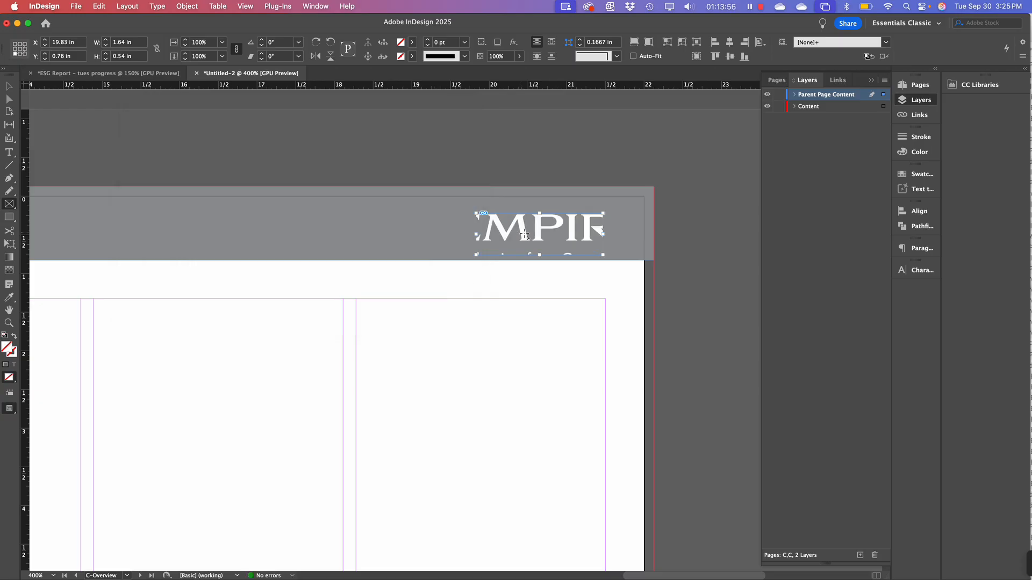
Fit the oversized logo proportionally inside its frame in the C-Overview header
right_click(533, 222)
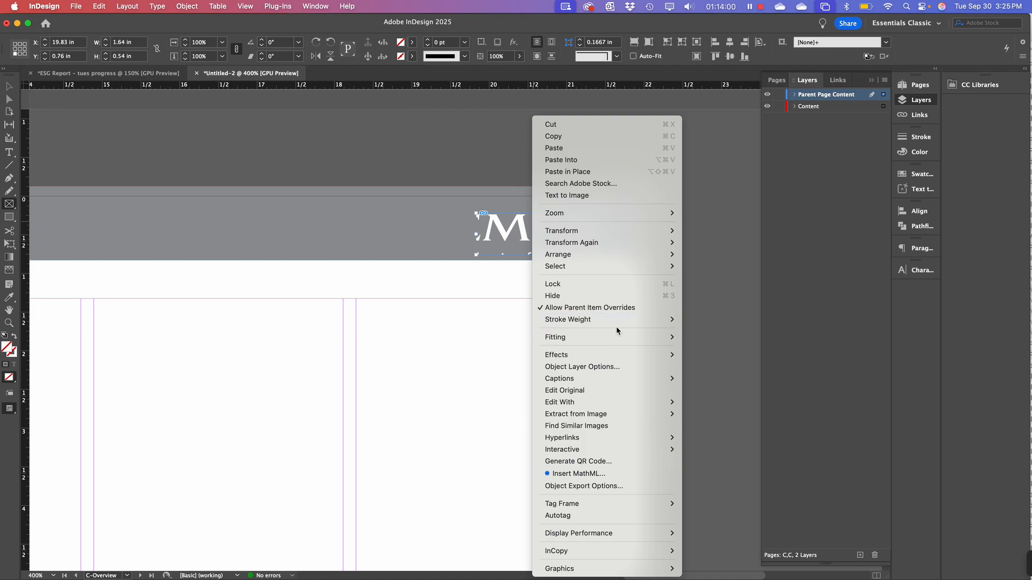
mouse_move(620, 339)
click(707, 337)
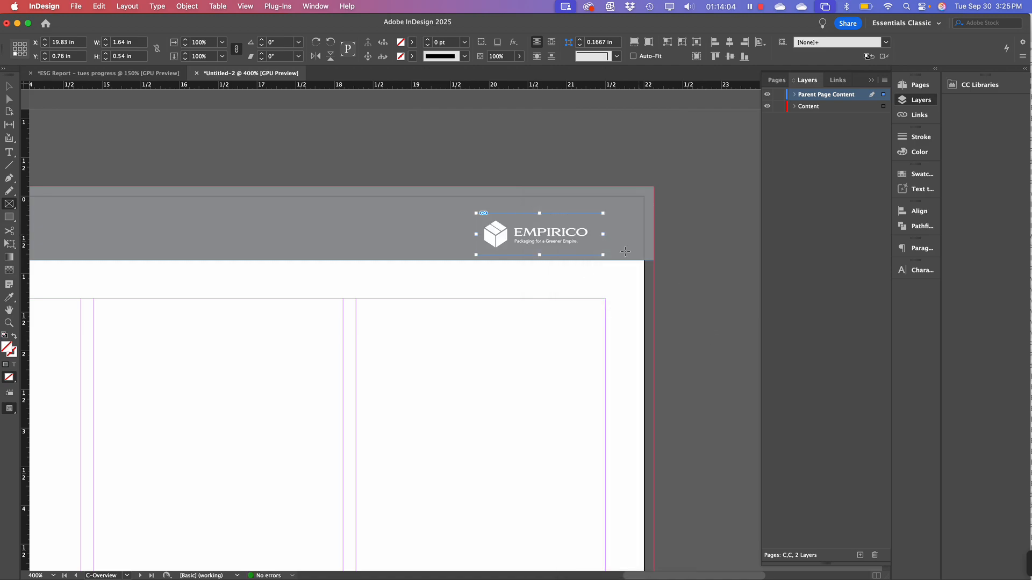
Move the logo frame toward the outer margin of the C-Overview header, to about X 20.07 in, Y 0.84 in, and deselect it
click(9, 86)
drag(557, 230, 566, 230)
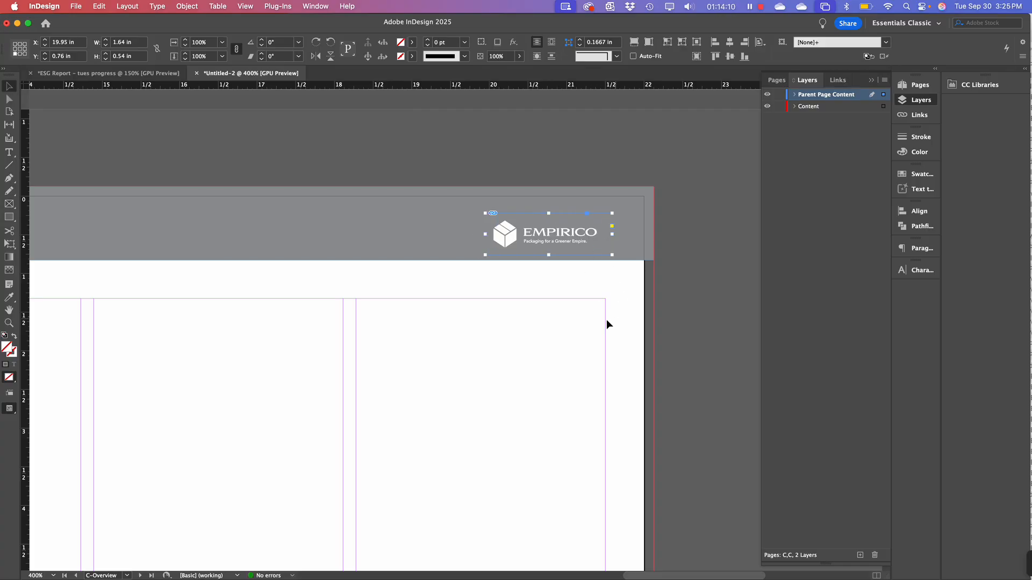
drag(589, 230, 595, 230)
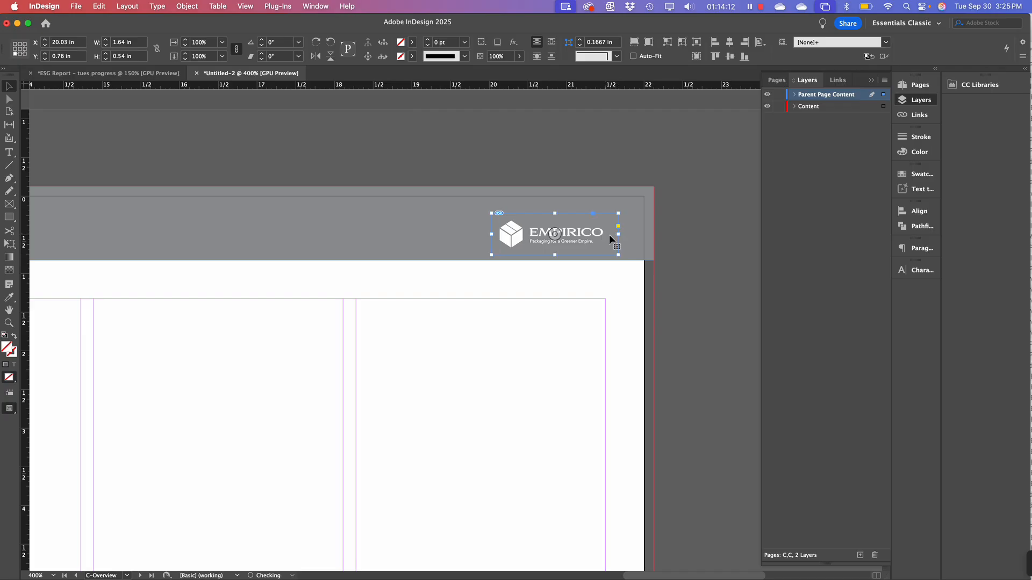
key(Right)
key(Right)
key(Right)
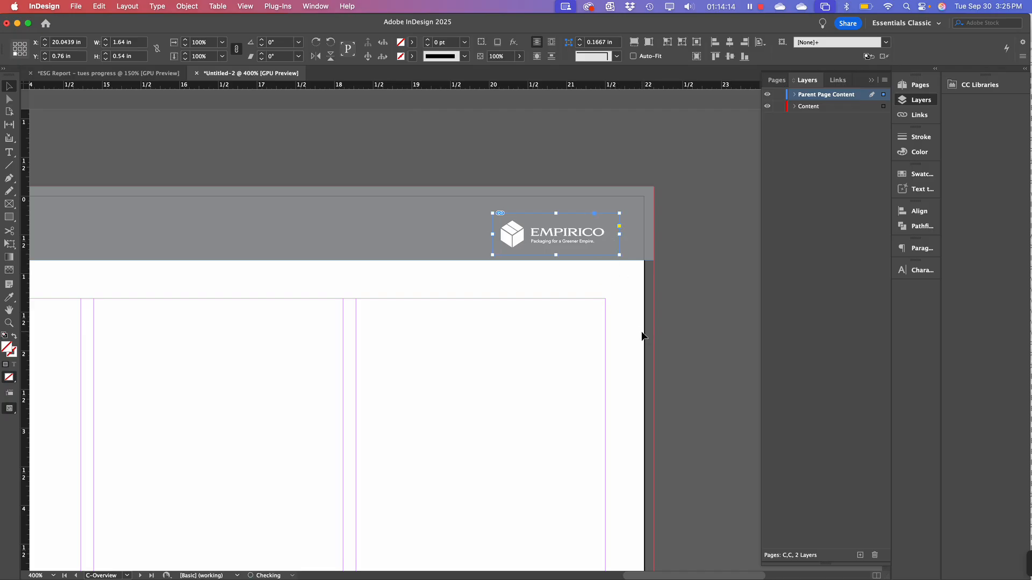
key(Down)
key(Down)
key(Down)
key(Down)
key(Down)
key(Down)
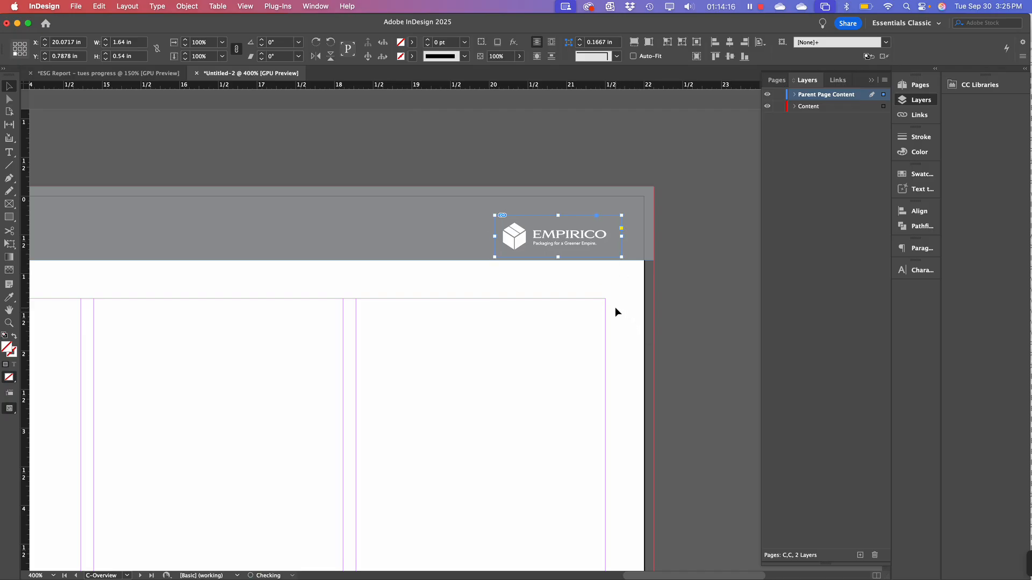
click(673, 270)
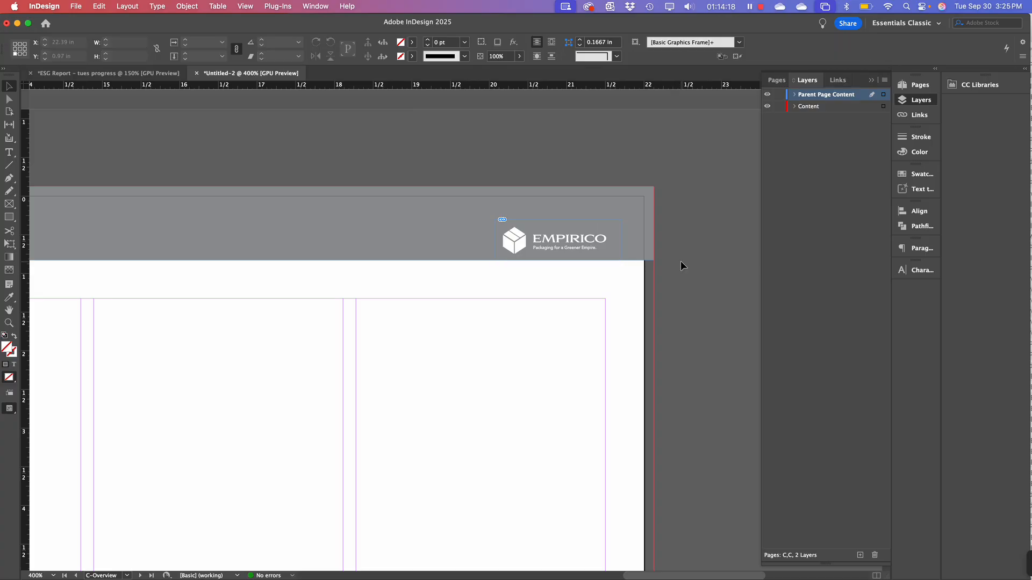
Examine the logo in the context of the C-Overview spread and of document pages 2-3
key(super+minus)
key(super+minus)
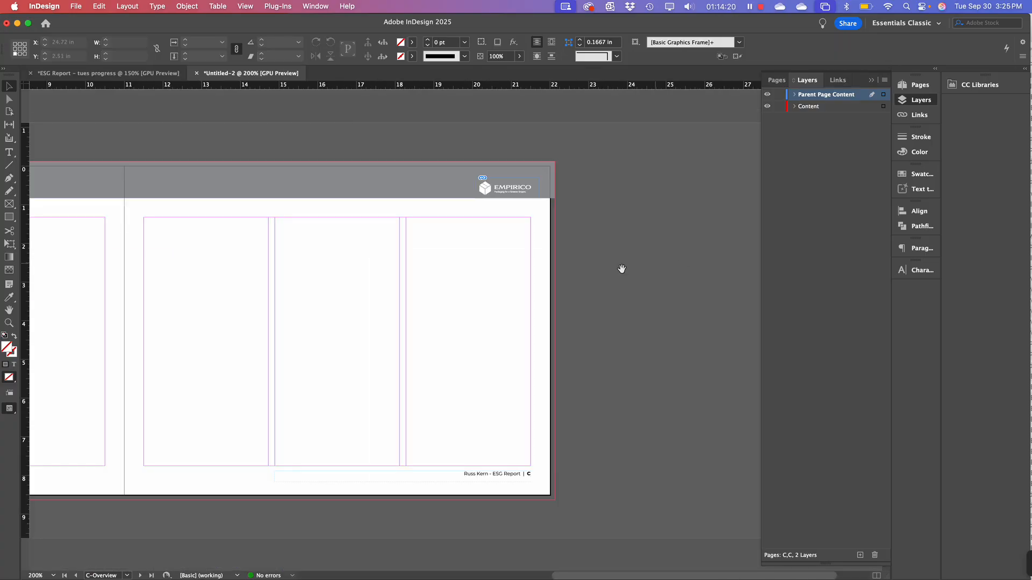
scroll(551, 331, left, 1)
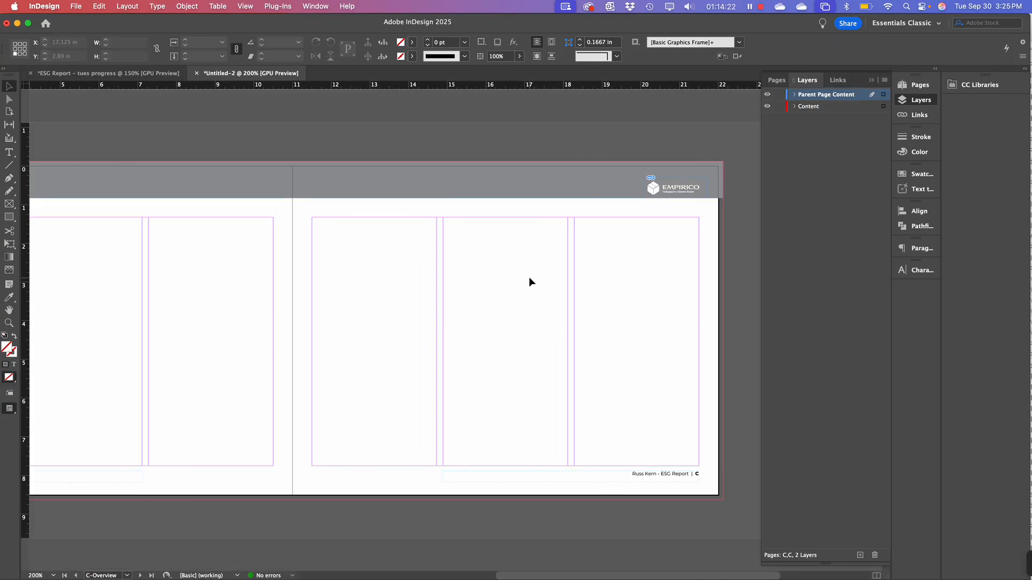
click(907, 85)
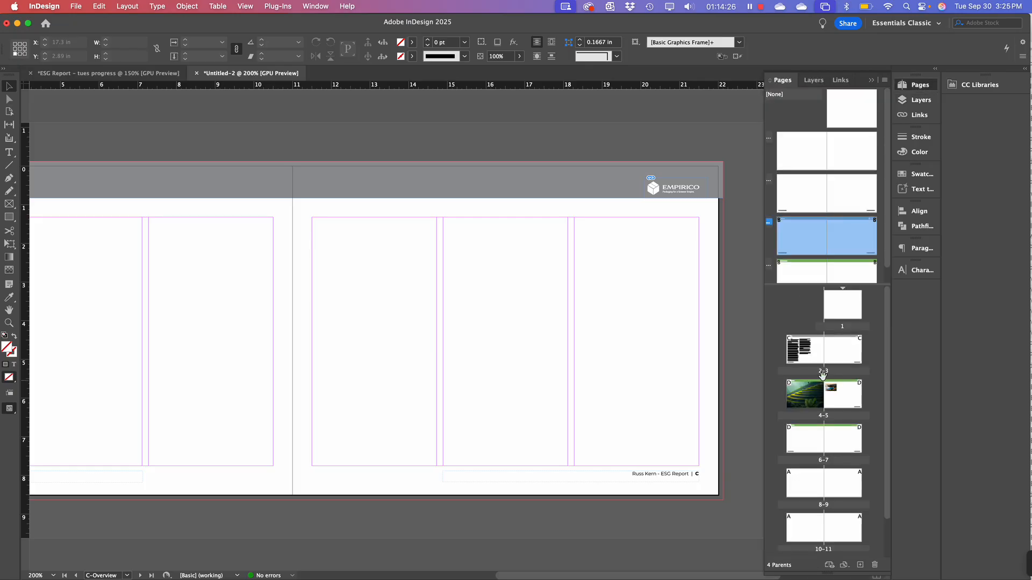
double_click(843, 346)
drag(359, 301, 438, 285)
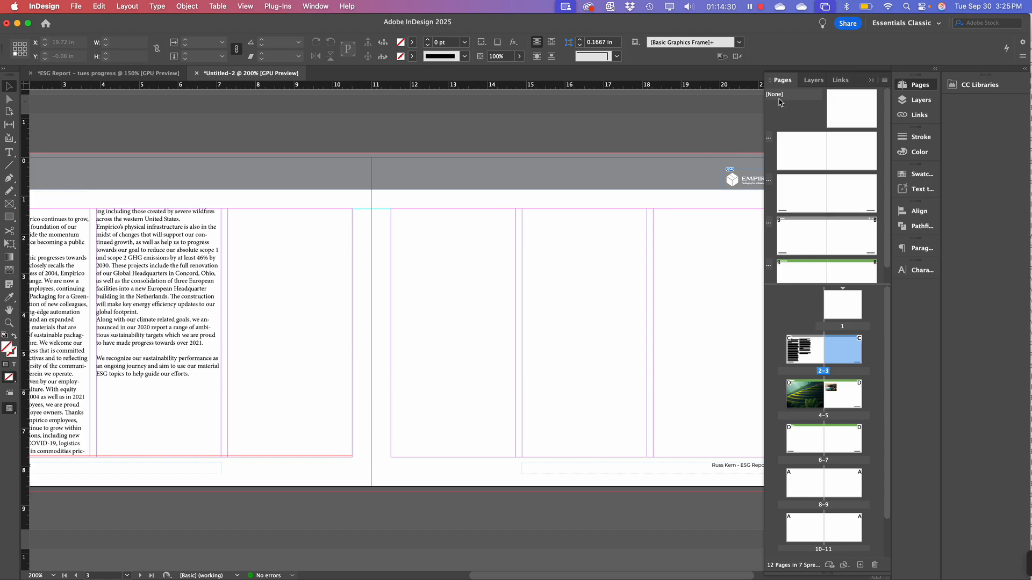
click(871, 80)
drag(636, 307, 699, 288)
Lock the Parent Page Content layer and make Content the active layer
click(918, 100)
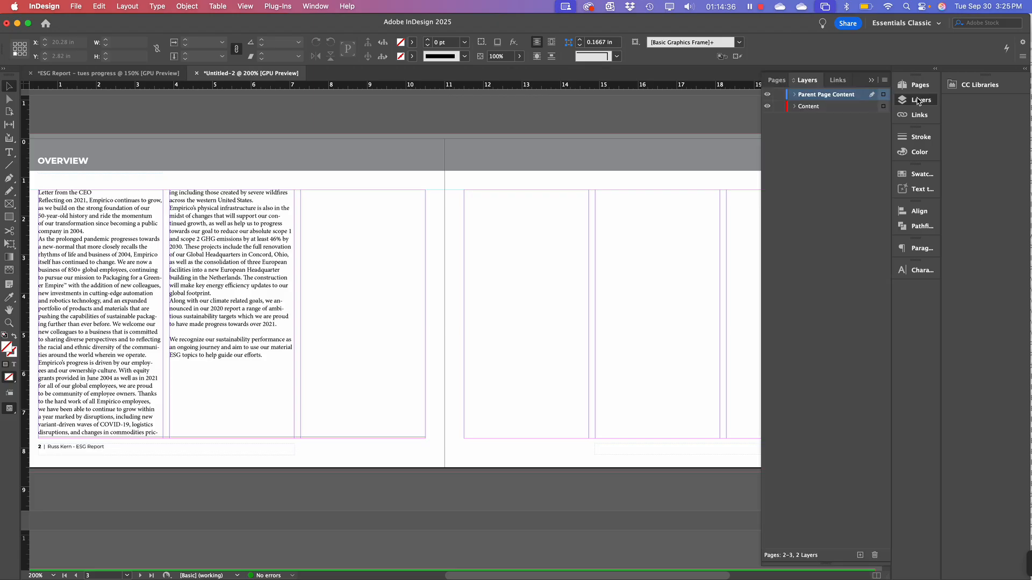
click(779, 95)
click(802, 106)
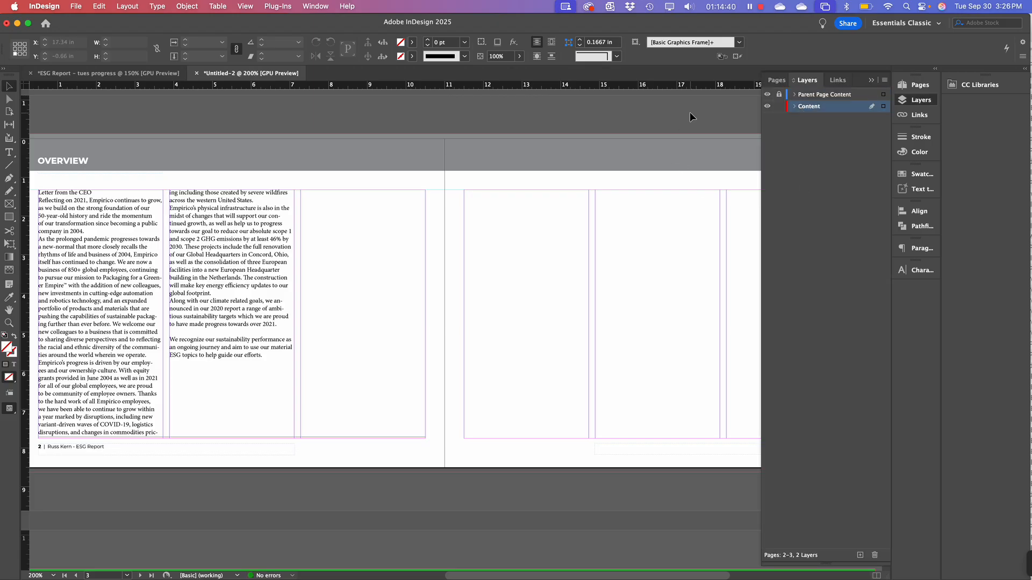
Return to the C-Overview parent page, unlock the Parent Page Content layer and copy the header's logo frame
click(776, 79)
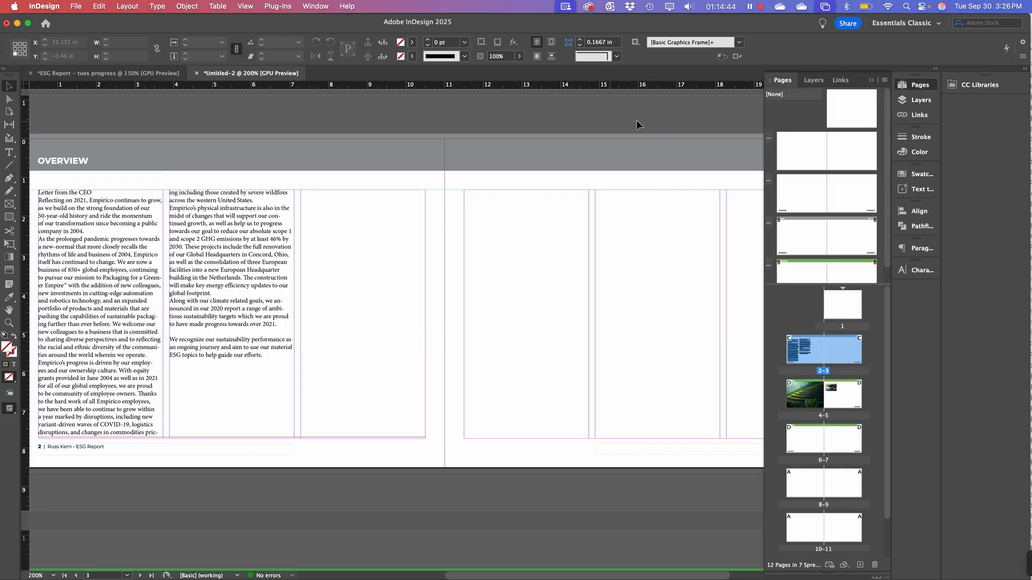
drag(677, 120, 491, 124)
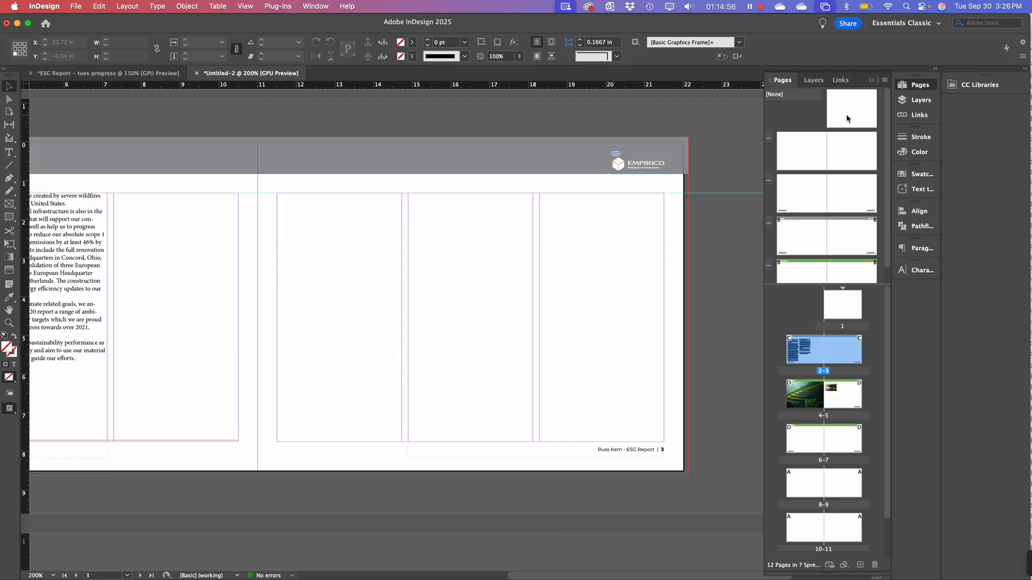
double_click(851, 194)
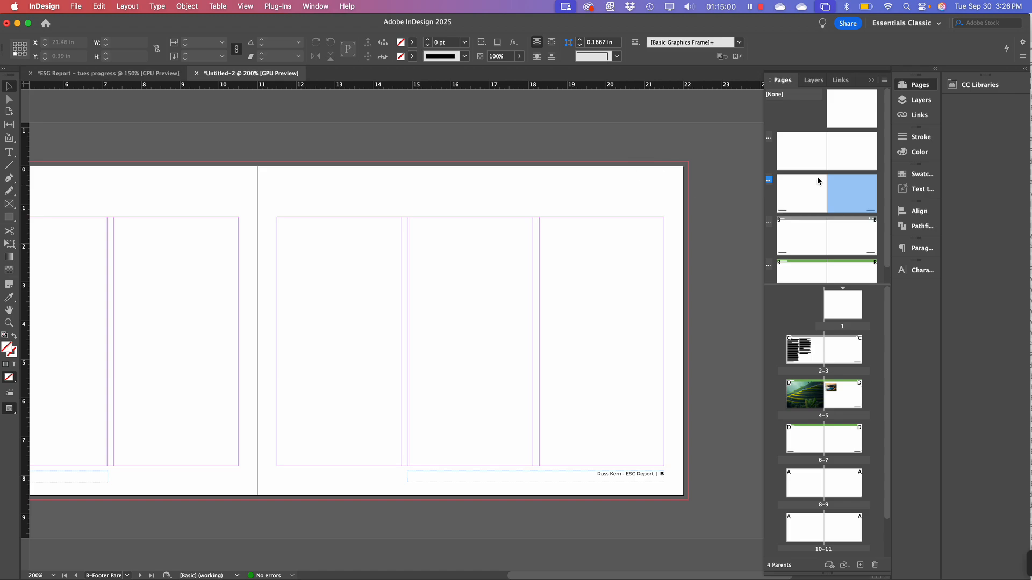
click(852, 236)
double_click(852, 236)
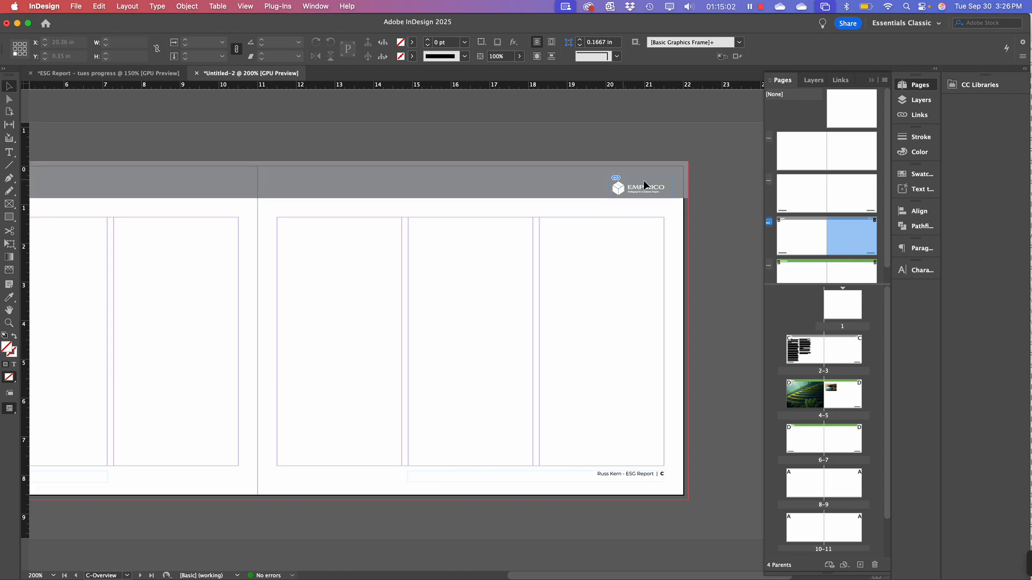
click(918, 100)
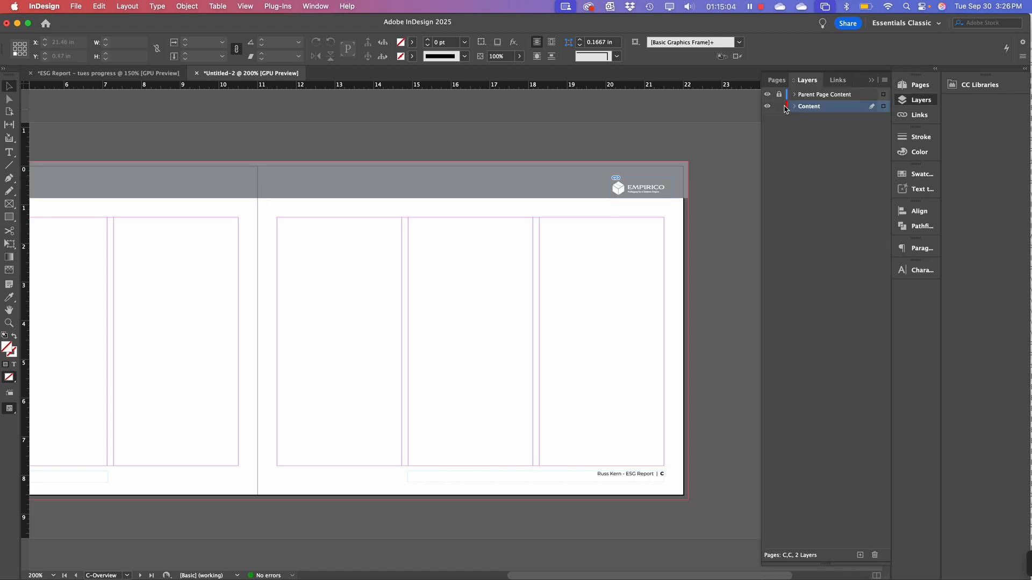
click(778, 94)
click(629, 188)
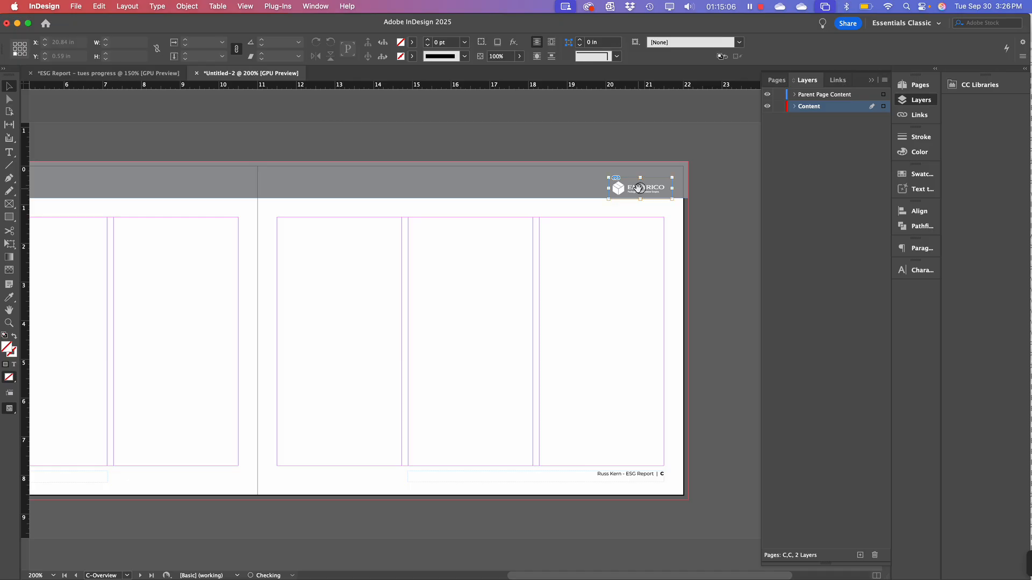
click(611, 260)
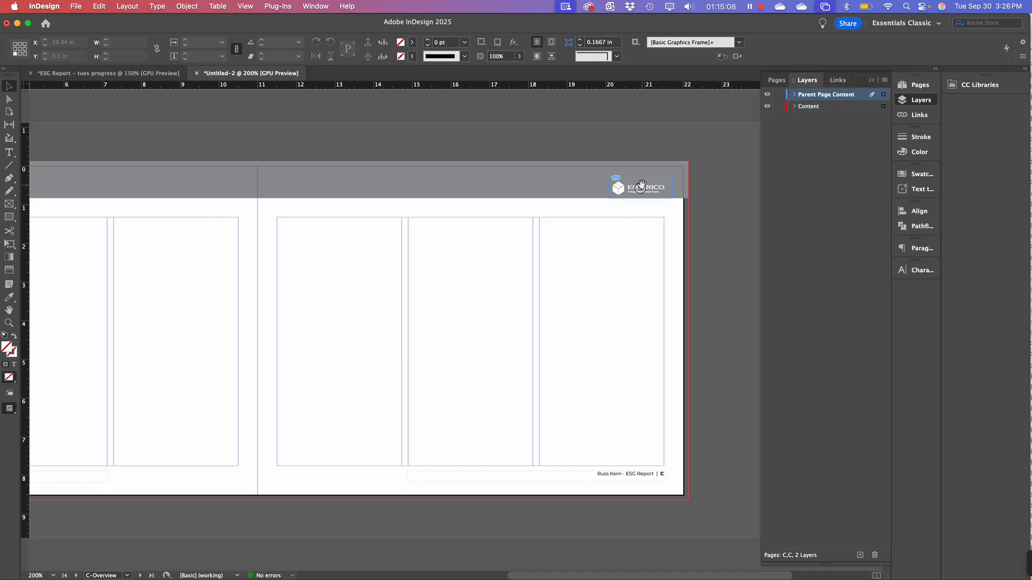
click(617, 192)
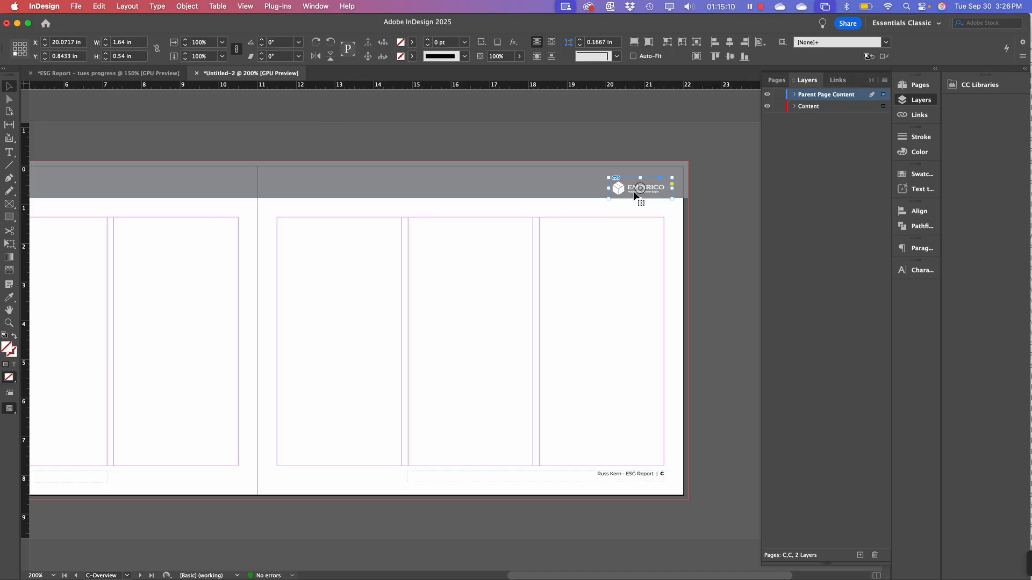
Paste the logo in place into the green header of the D parent page
click(781, 86)
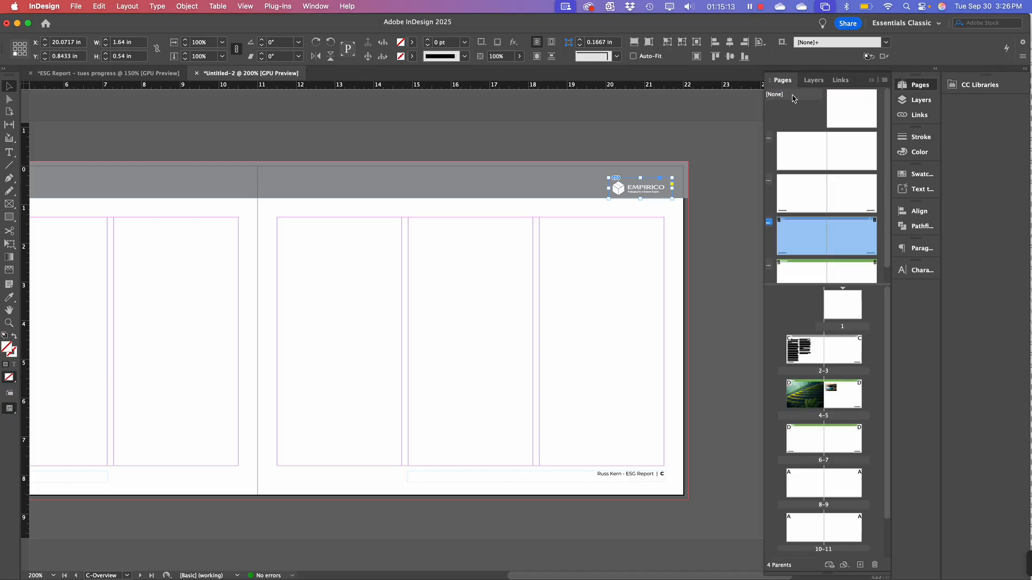
double_click(852, 272)
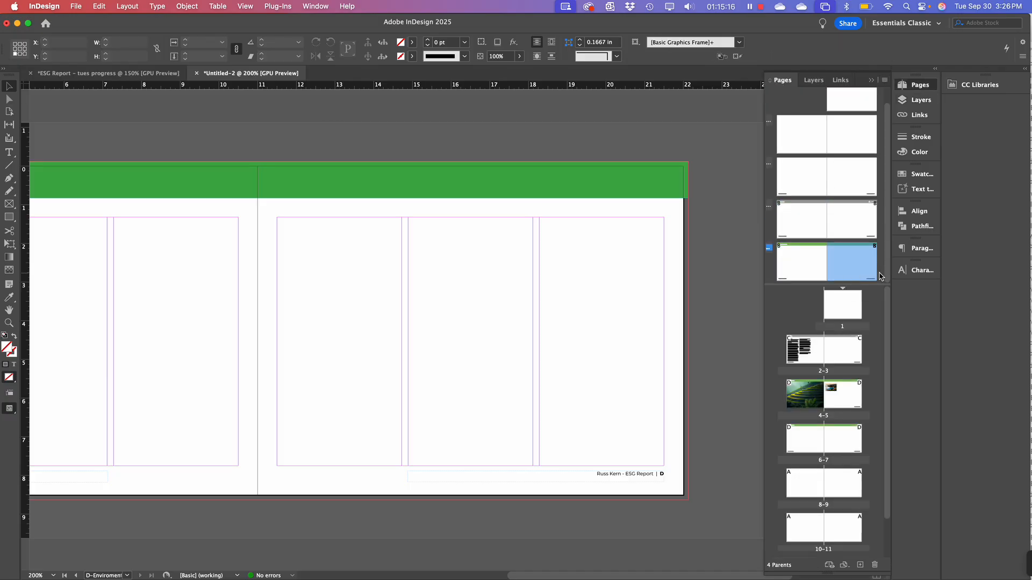
right_click(647, 178)
click(697, 202)
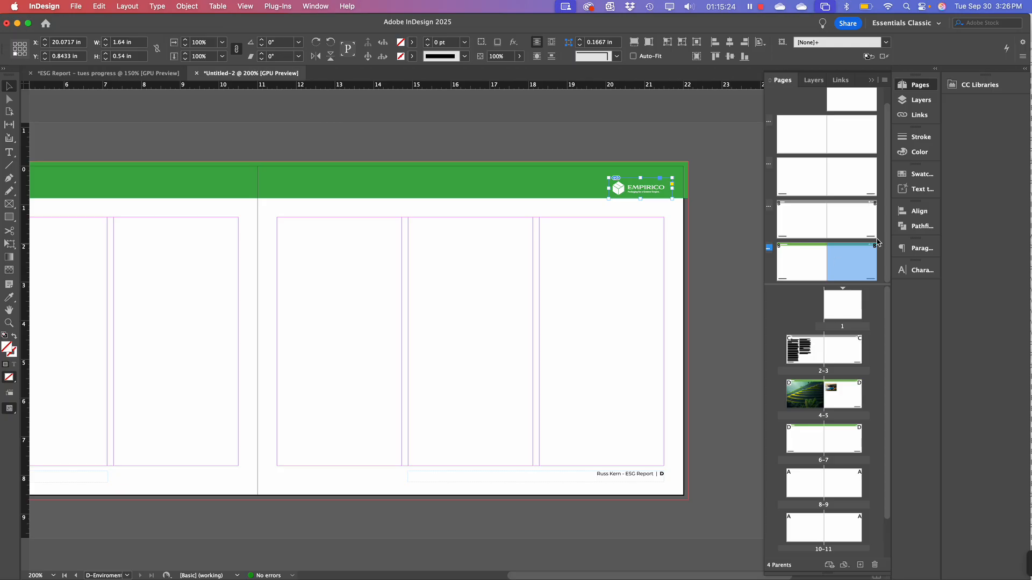
Relock the Parent Page Content layer and activate the Content layer
click(929, 100)
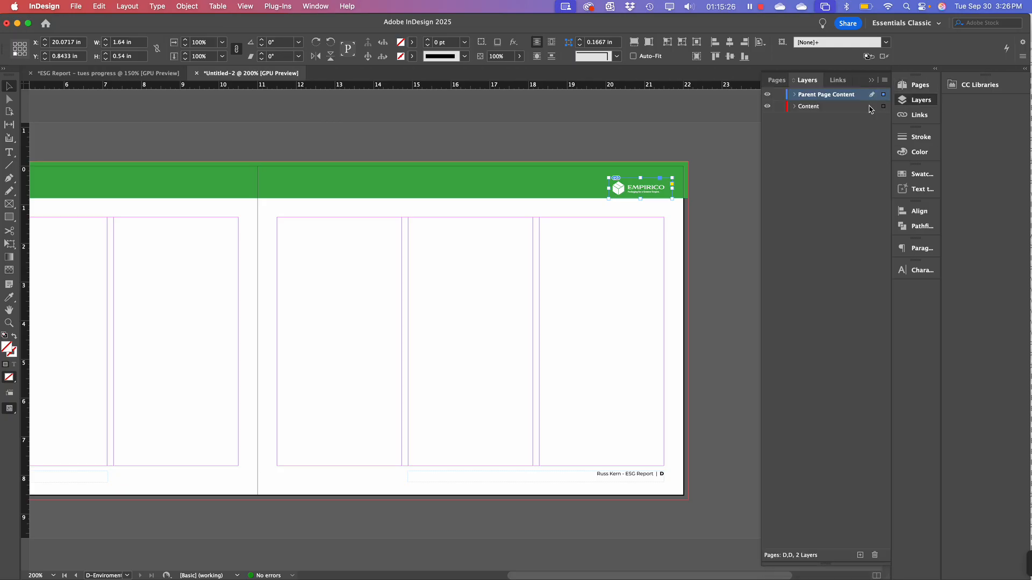
click(779, 95)
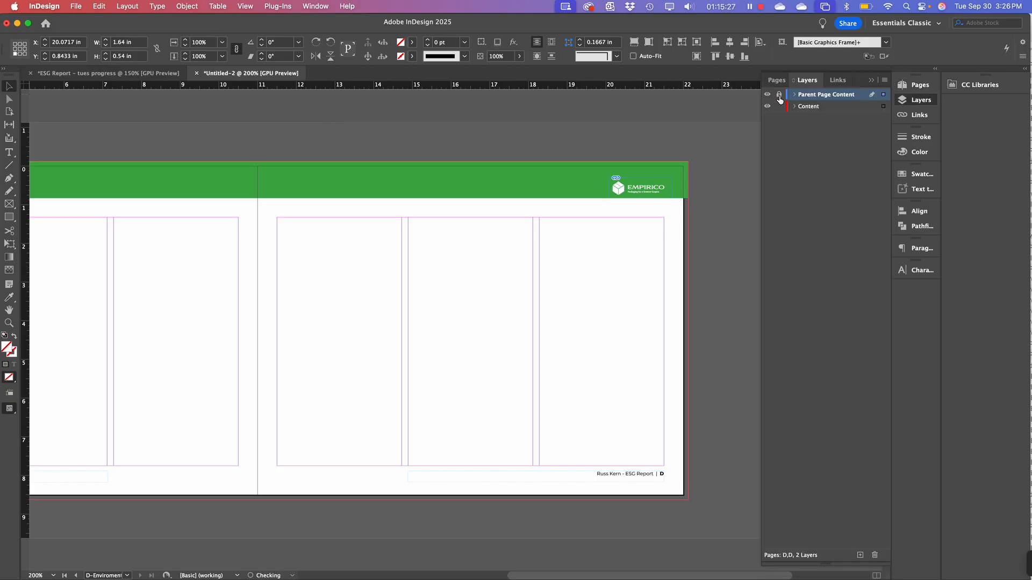
click(808, 106)
Examine the whole green D parent spread, including the header title, logo and footers
drag(493, 297, 535, 289)
key(super+minus)
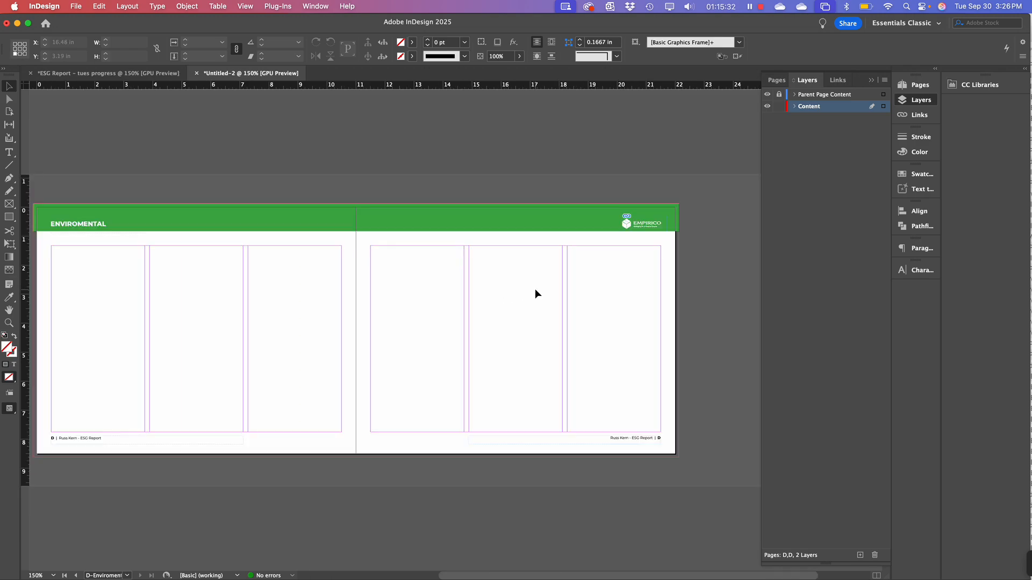
drag(414, 313, 442, 302)
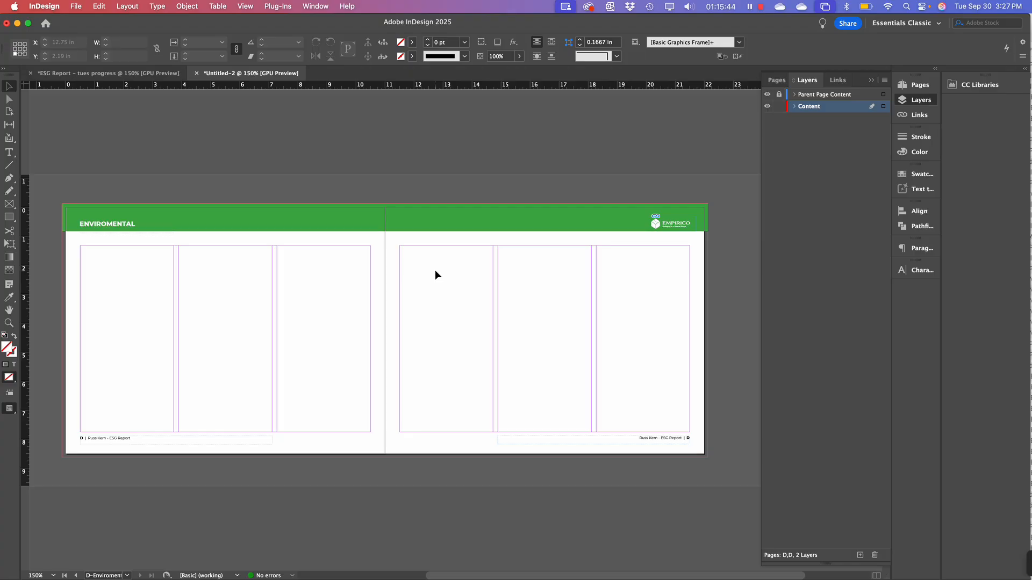
key(space)
drag(385, 197, 388, 370)
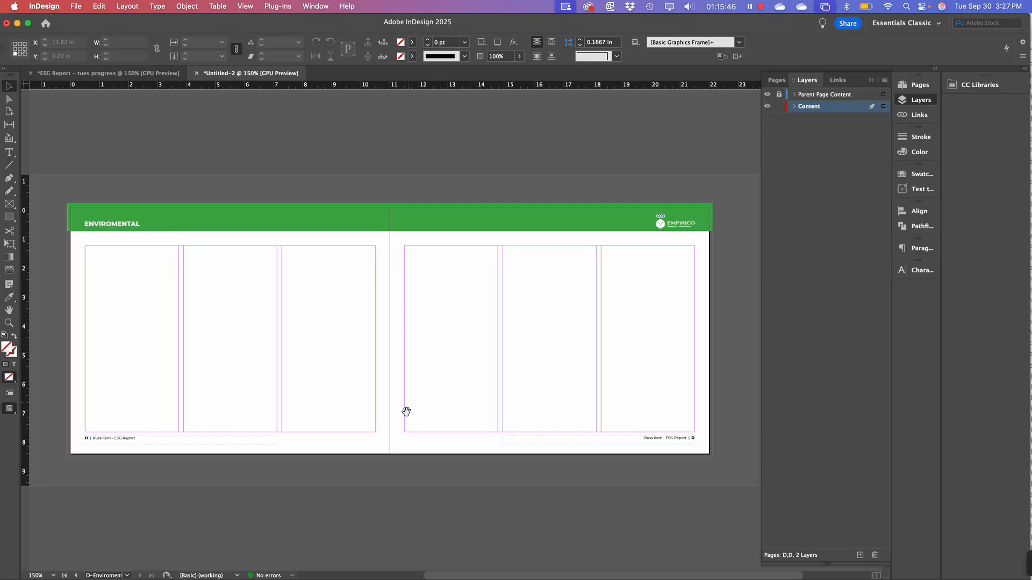
drag(406, 411, 445, 219)
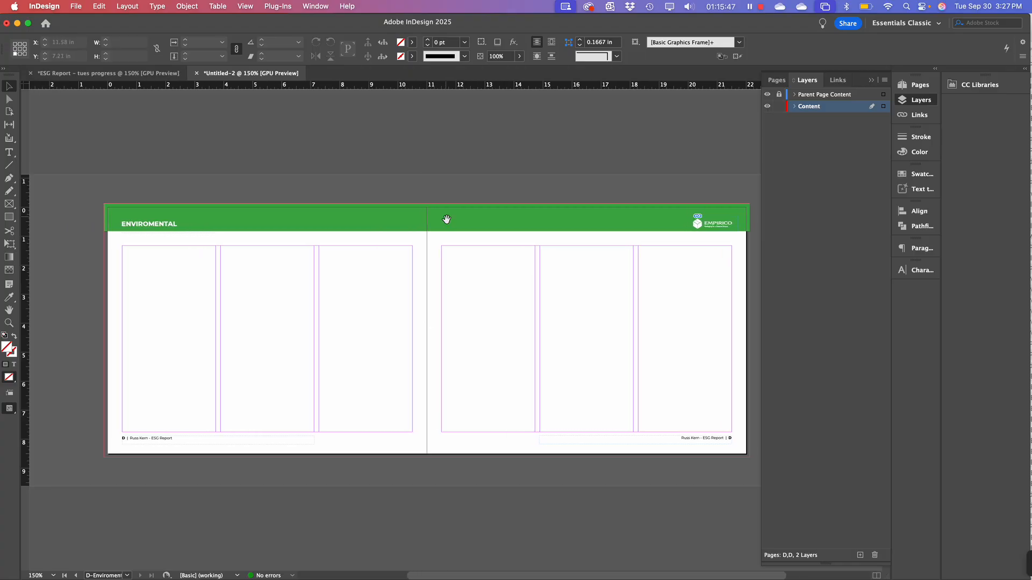
click(917, 85)
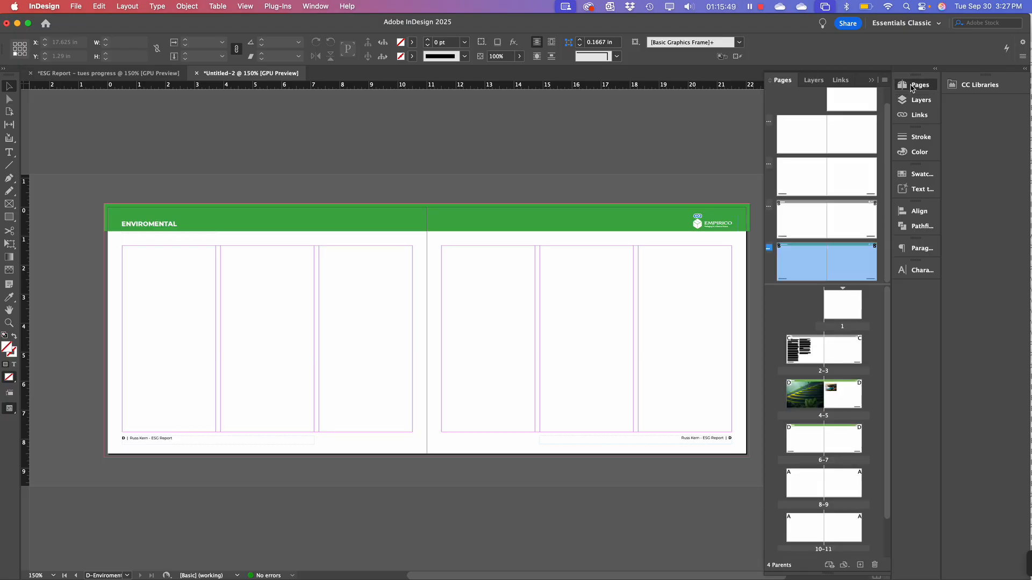
Return from the parent page to document spread 2-3 and check the headers and logos down to spread 4-5
double_click(806, 363)
key(space)
drag(728, 376, 422, 208)
drag(436, 364, 428, 312)
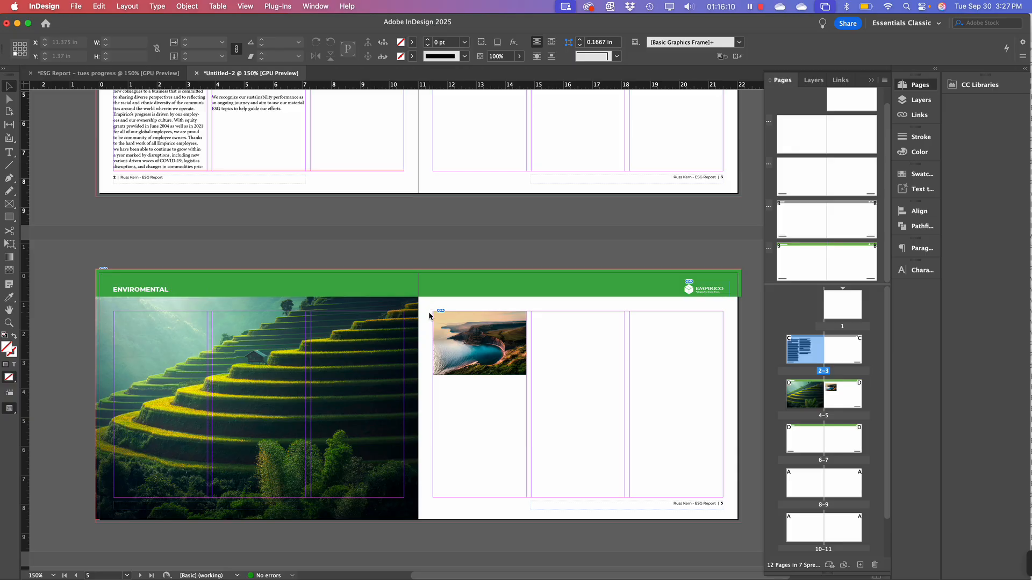
Save the document as InDesign-Practice-File in the InDesign Book folder, collapsing the ASSETS and Photos folder listings
key(super+s)
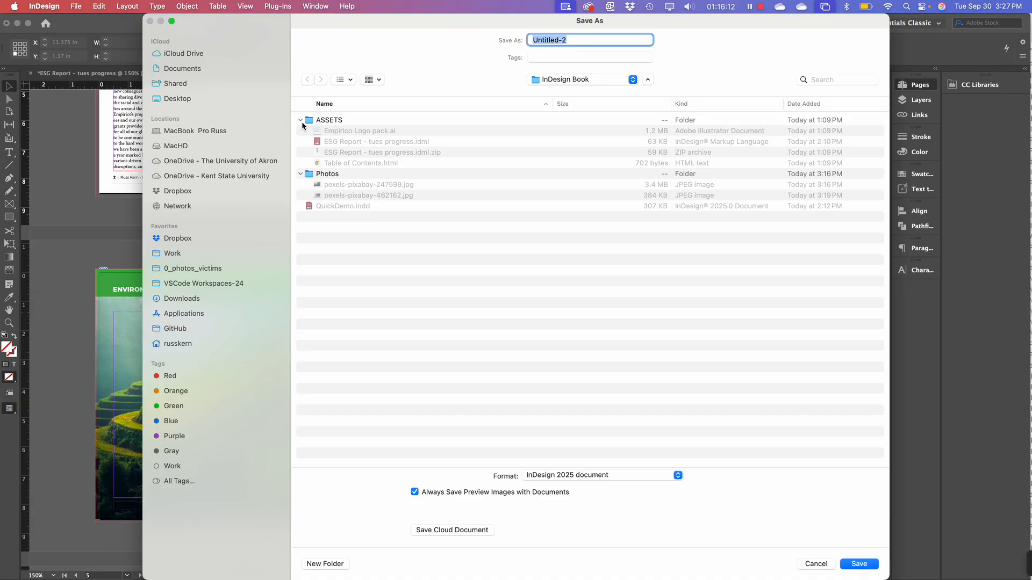
click(301, 120)
click(301, 131)
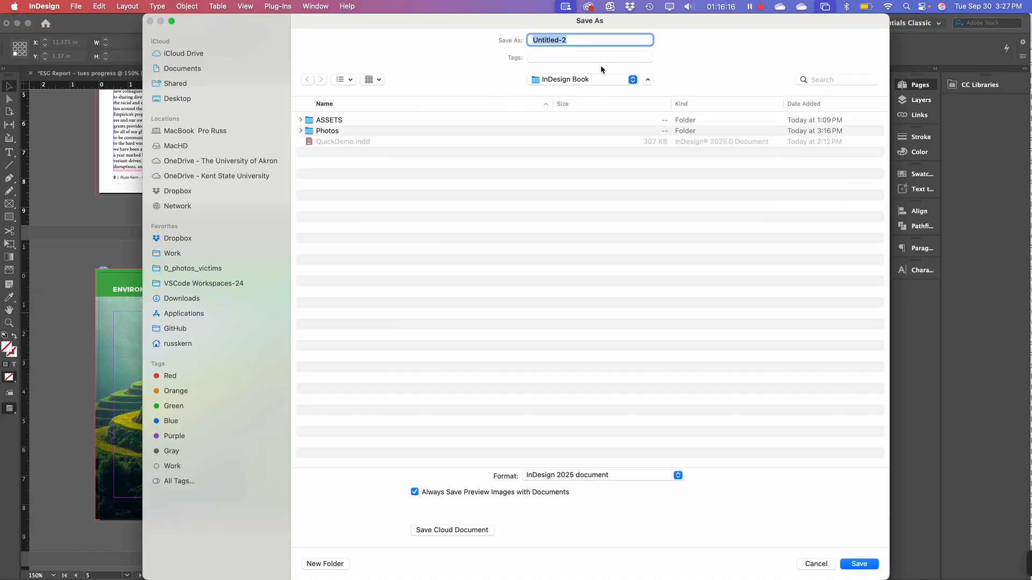
text(InDesign-Practice-Fi)
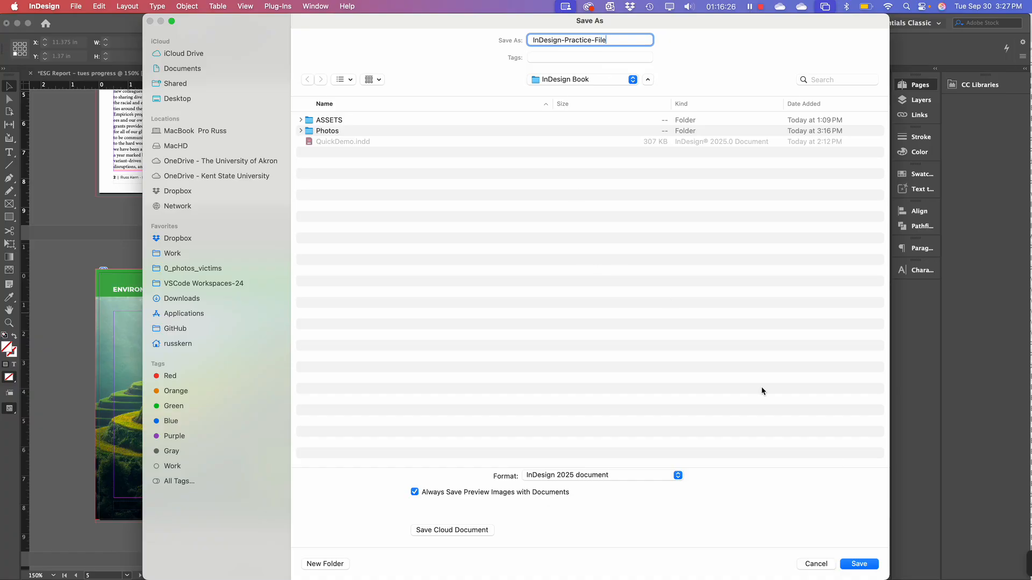
click(864, 563)
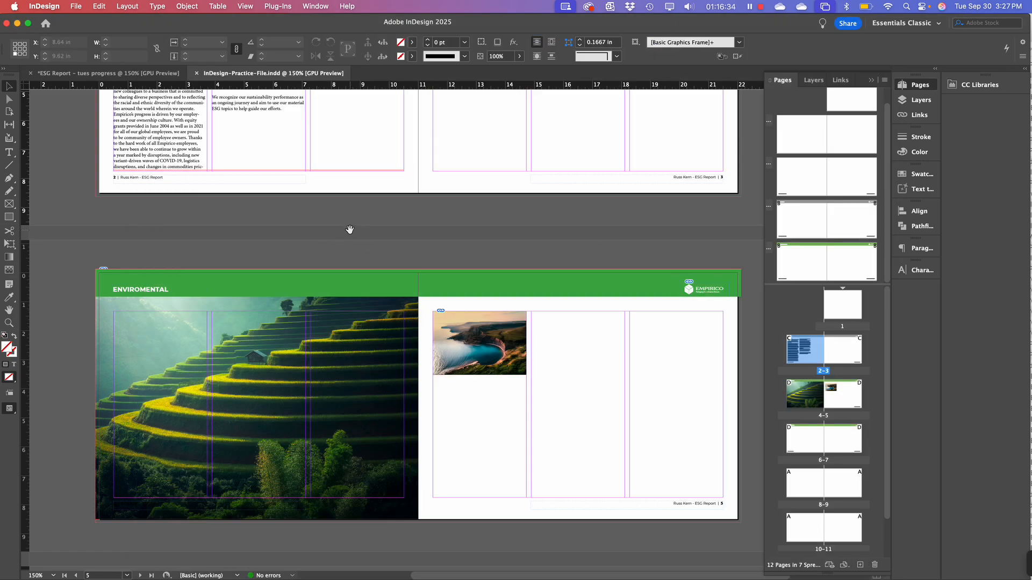
Shrink the parent page thumbnail area to make room for all document page thumbnails through page 12
drag(348, 227, 396, 197)
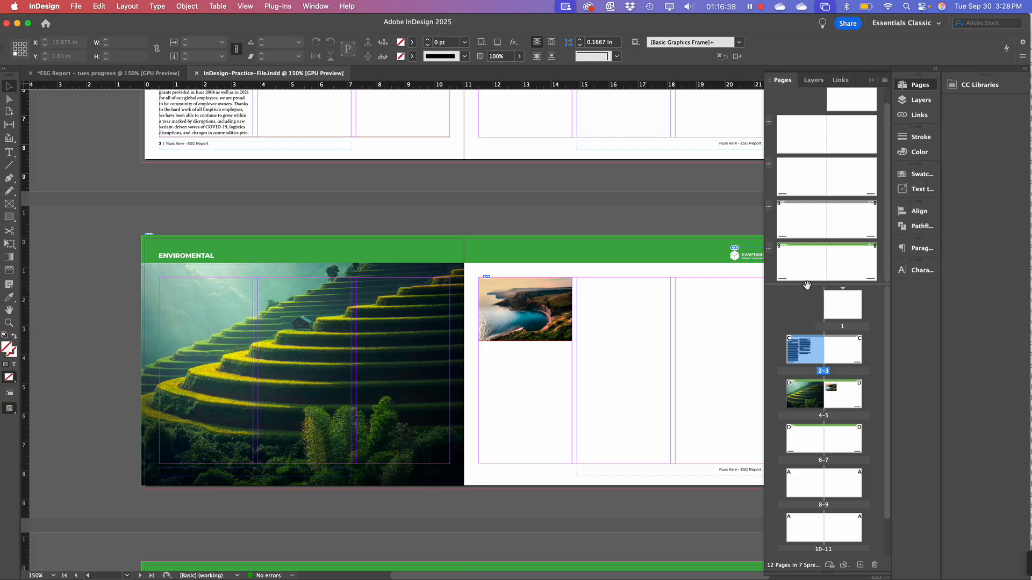
drag(805, 287, 841, 152)
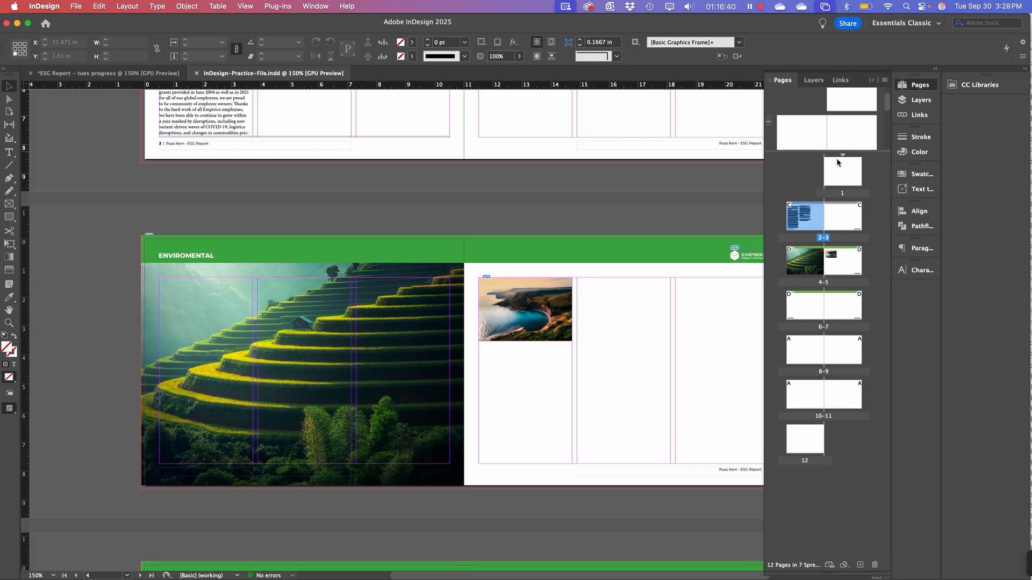
Review the Overview, Enviromental and blank spreads from page 2 to page 9, comparing headers, logos, photos, columns and footers
scroll(475, 181, up, 10)
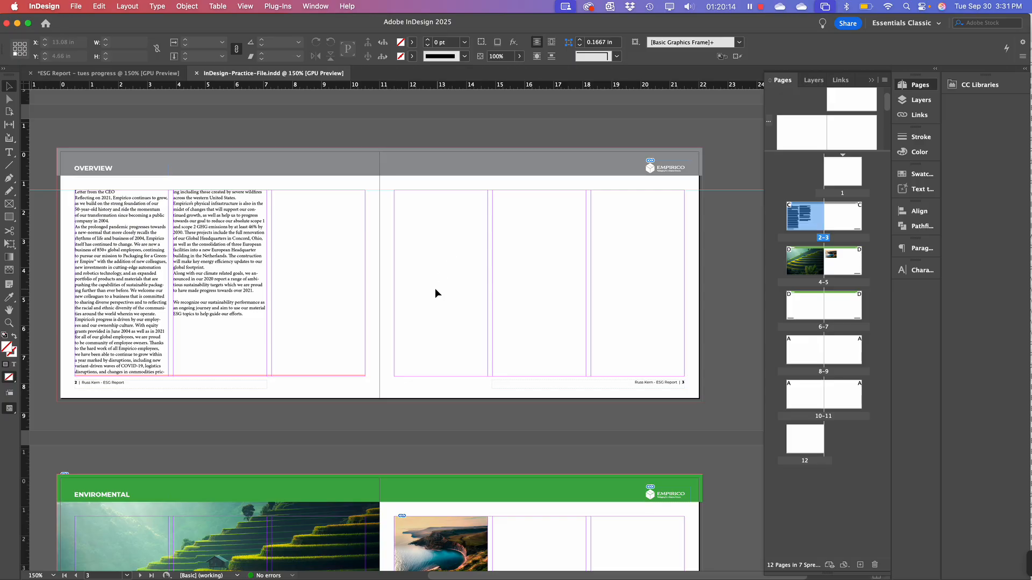
scroll(385, 406, down, 10)
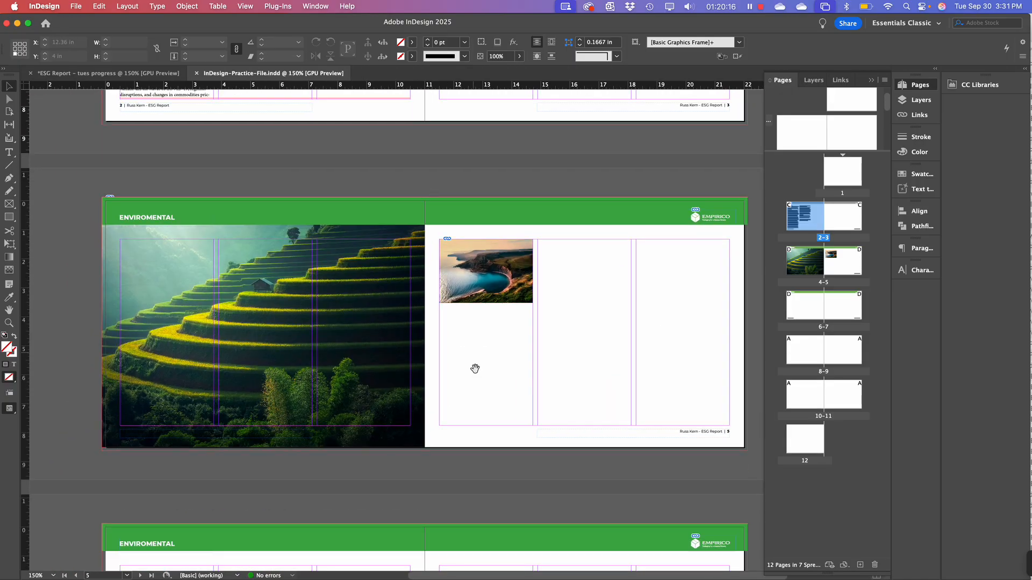
scroll(440, 440, down, 5)
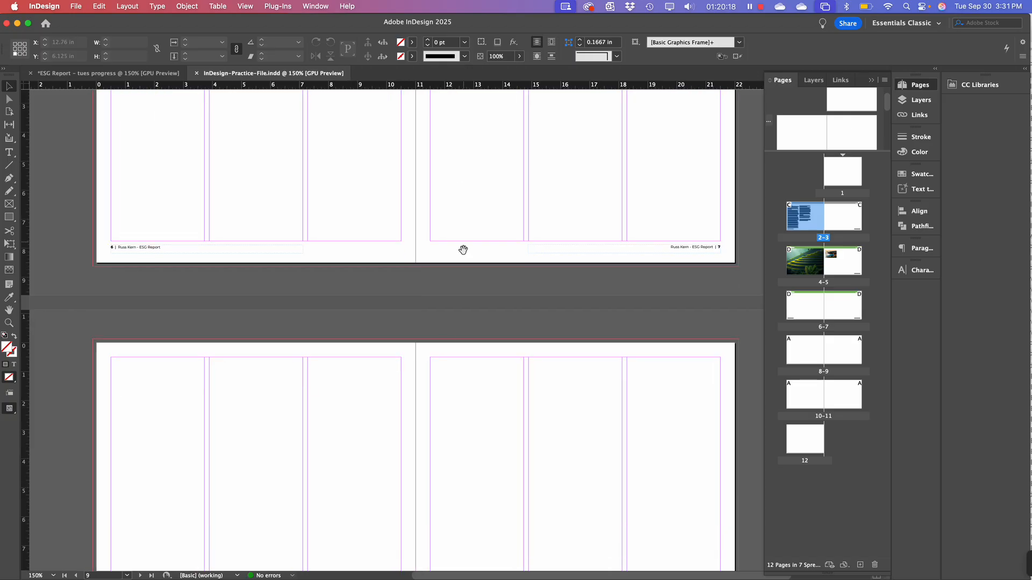
scroll(437, 464, up, 6)
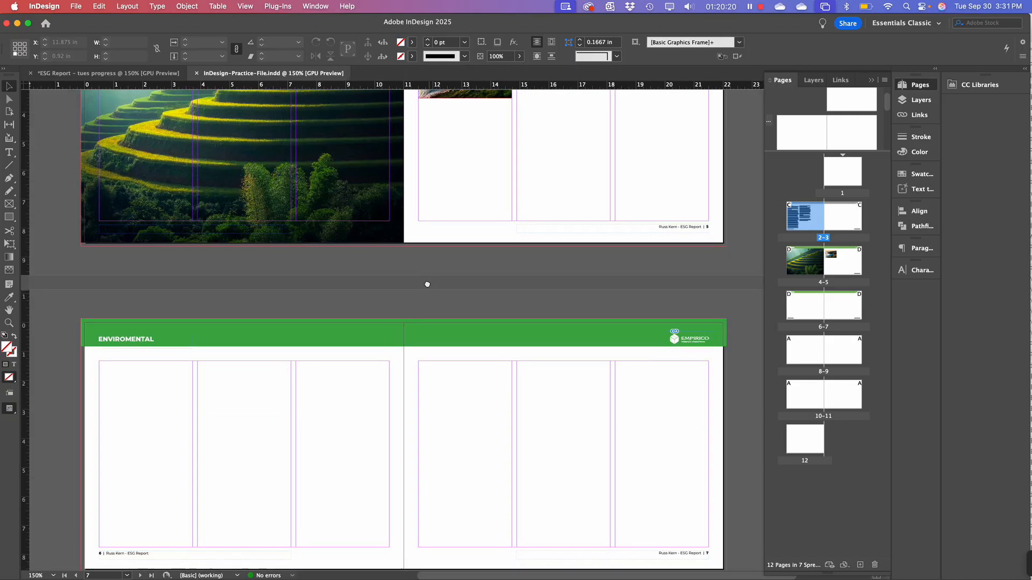
scroll(450, 416, up, 1)
scroll(449, 499, down, 4)
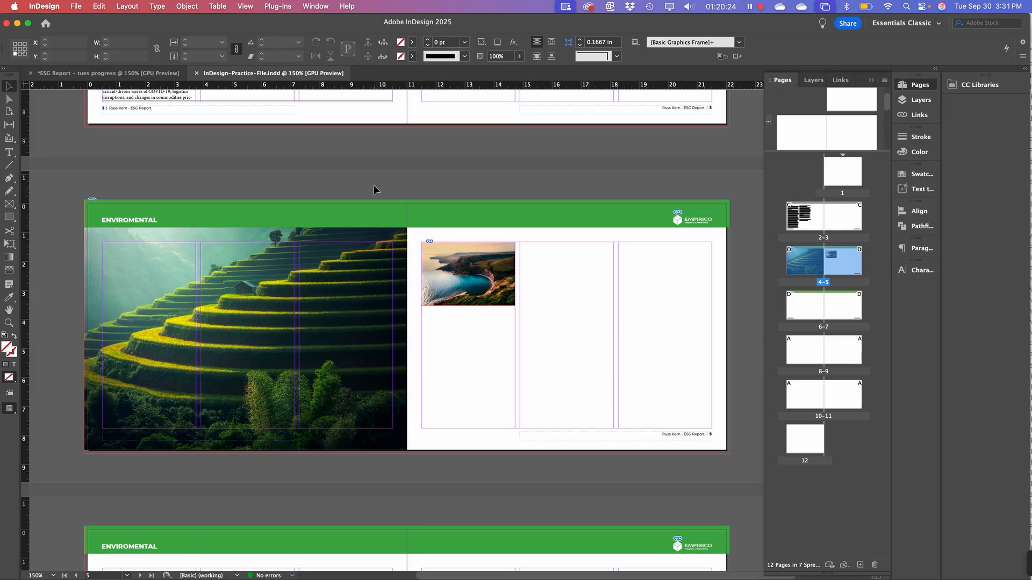
scroll(374, 185, up, 5)
drag(398, 169, 395, 327)
drag(371, 224, 393, 278)
mouse_move(400, 413)
mouse_down()
mouse_move(438, 170)
mouse_move(422, 179)
mouse_up()
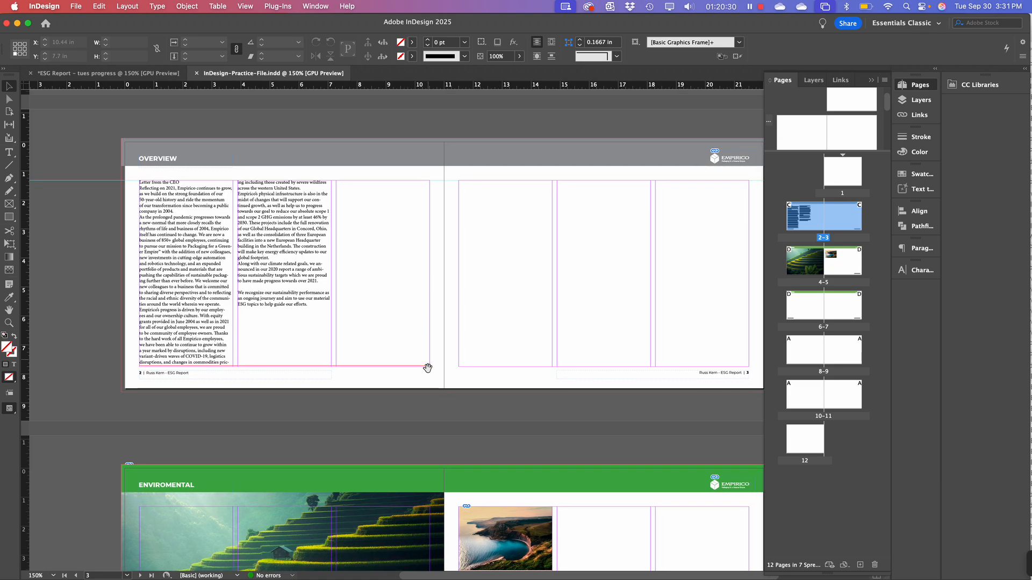
mouse_move(422, 378)
mouse_down()
mouse_move(386, 191)
mouse_move(409, 204)
mouse_move(391, 146)
mouse_move(380, 146)
mouse_up()
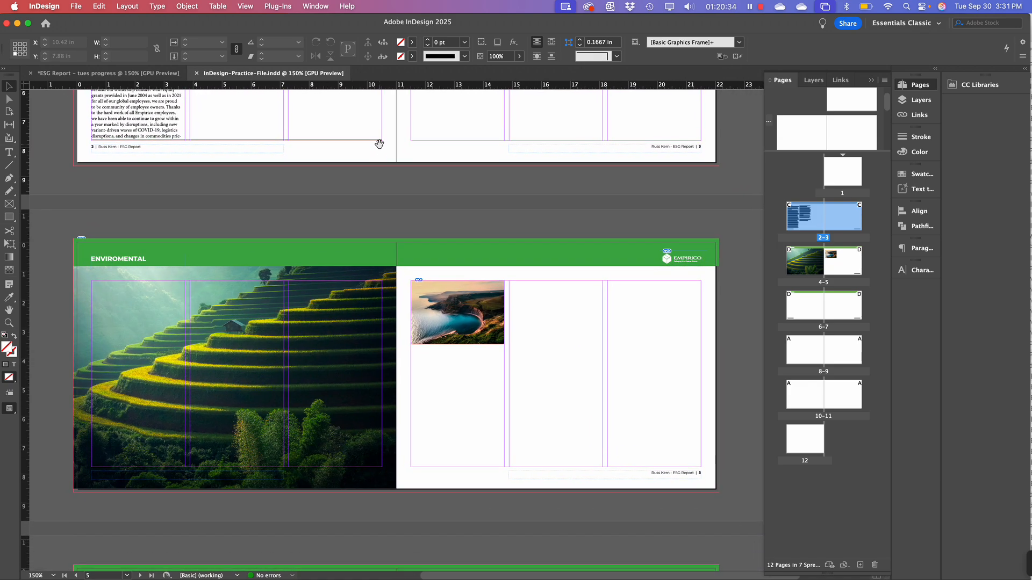
drag(383, 198, 383, 222)
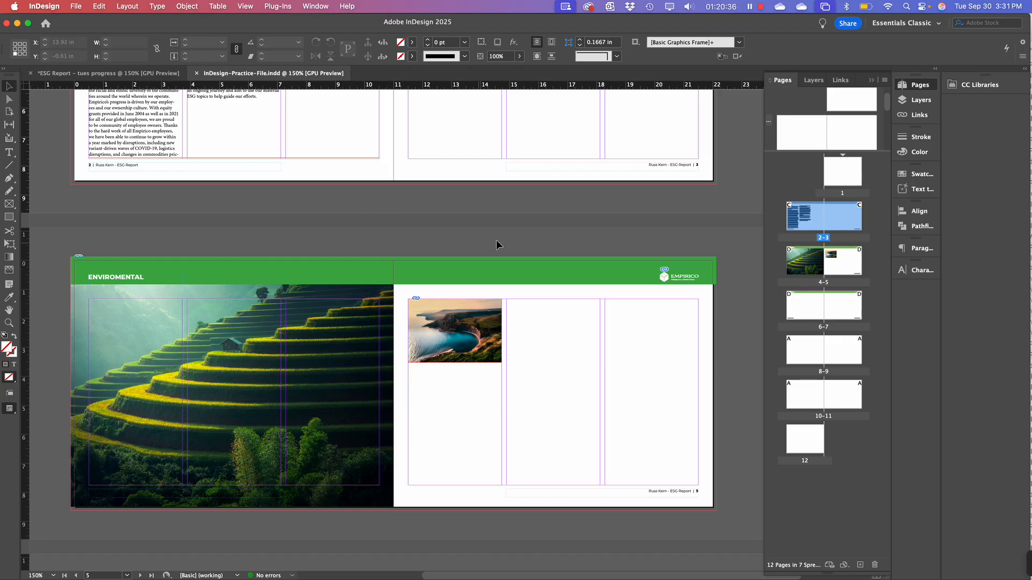